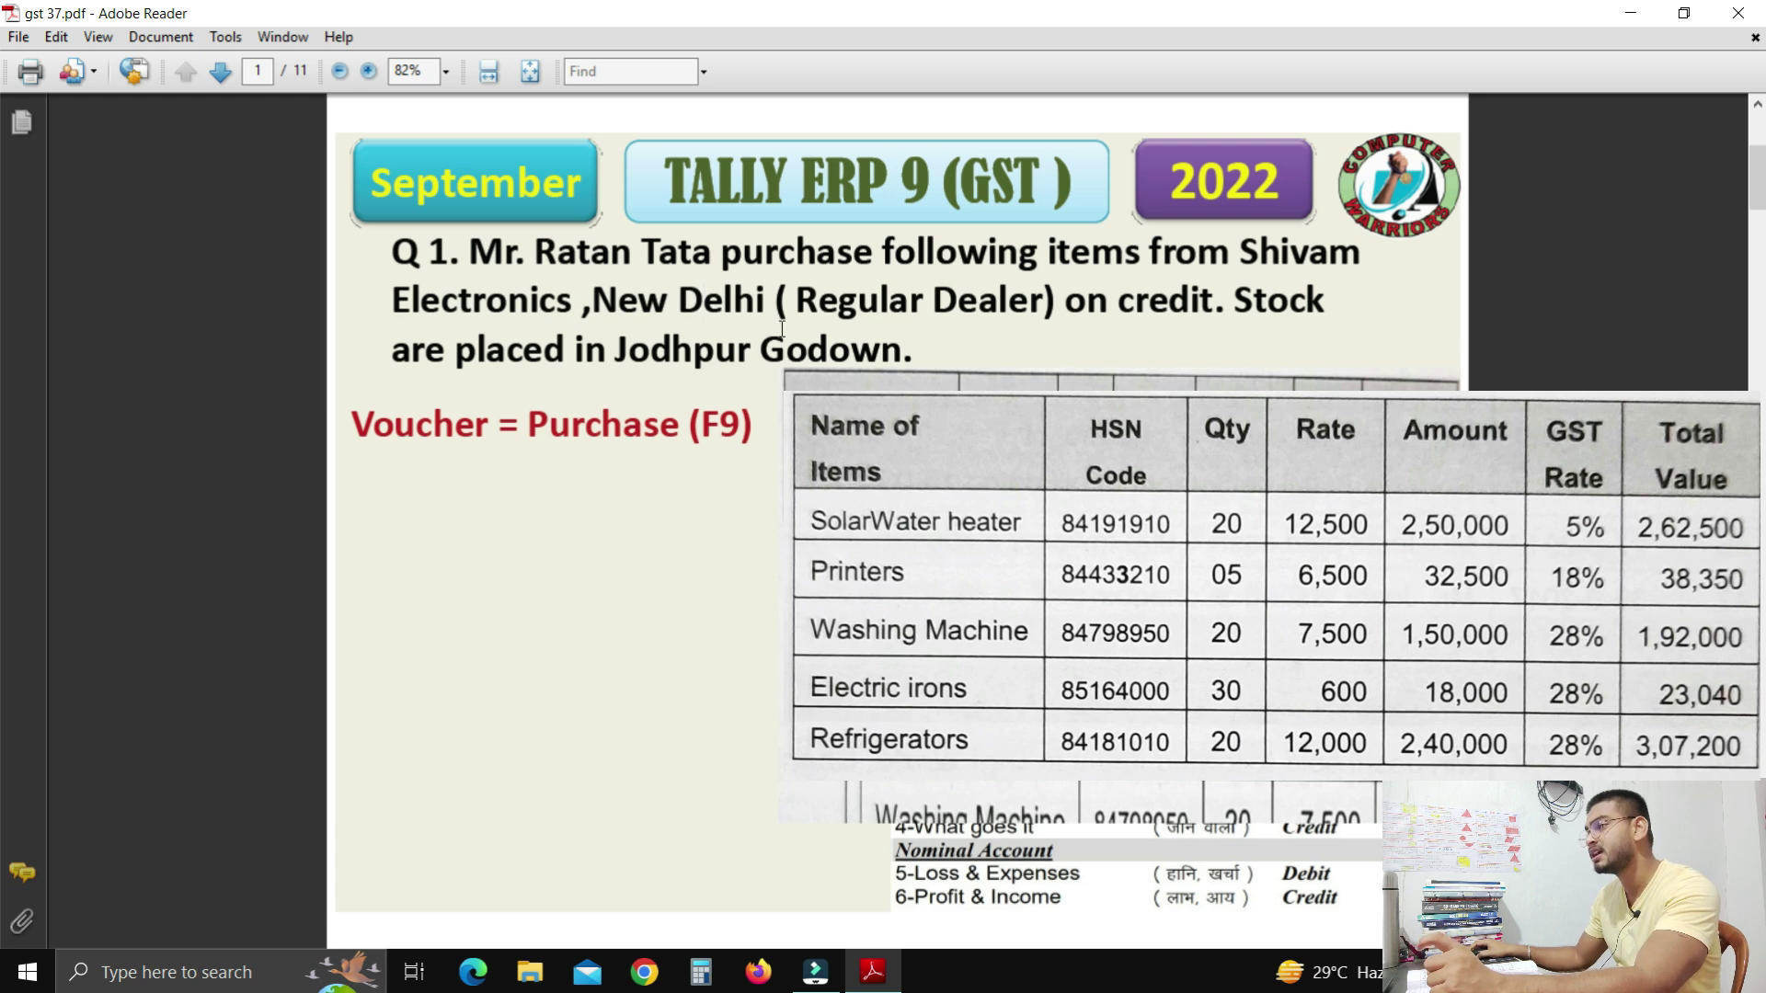
Examine the purchase question for the dealer type, the credit terms and the stock's godown location.
drag(795, 290, 1161, 314)
click(1063, 302)
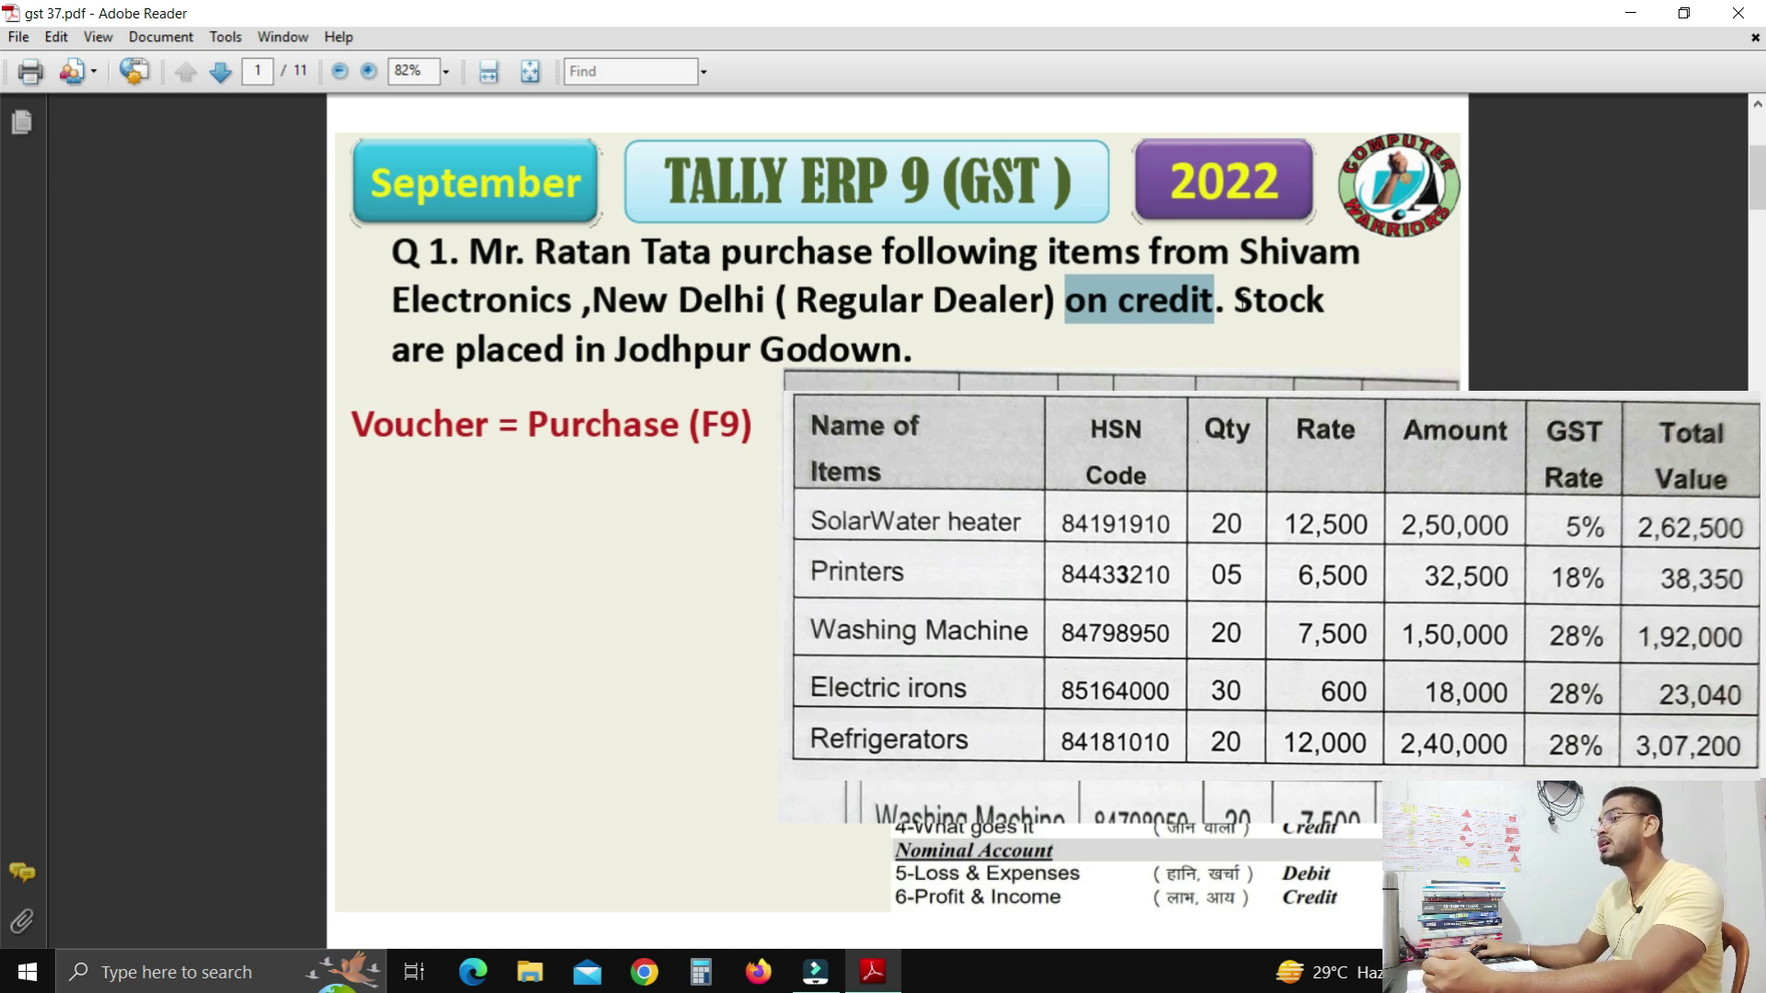
drag(1236, 291, 788, 380)
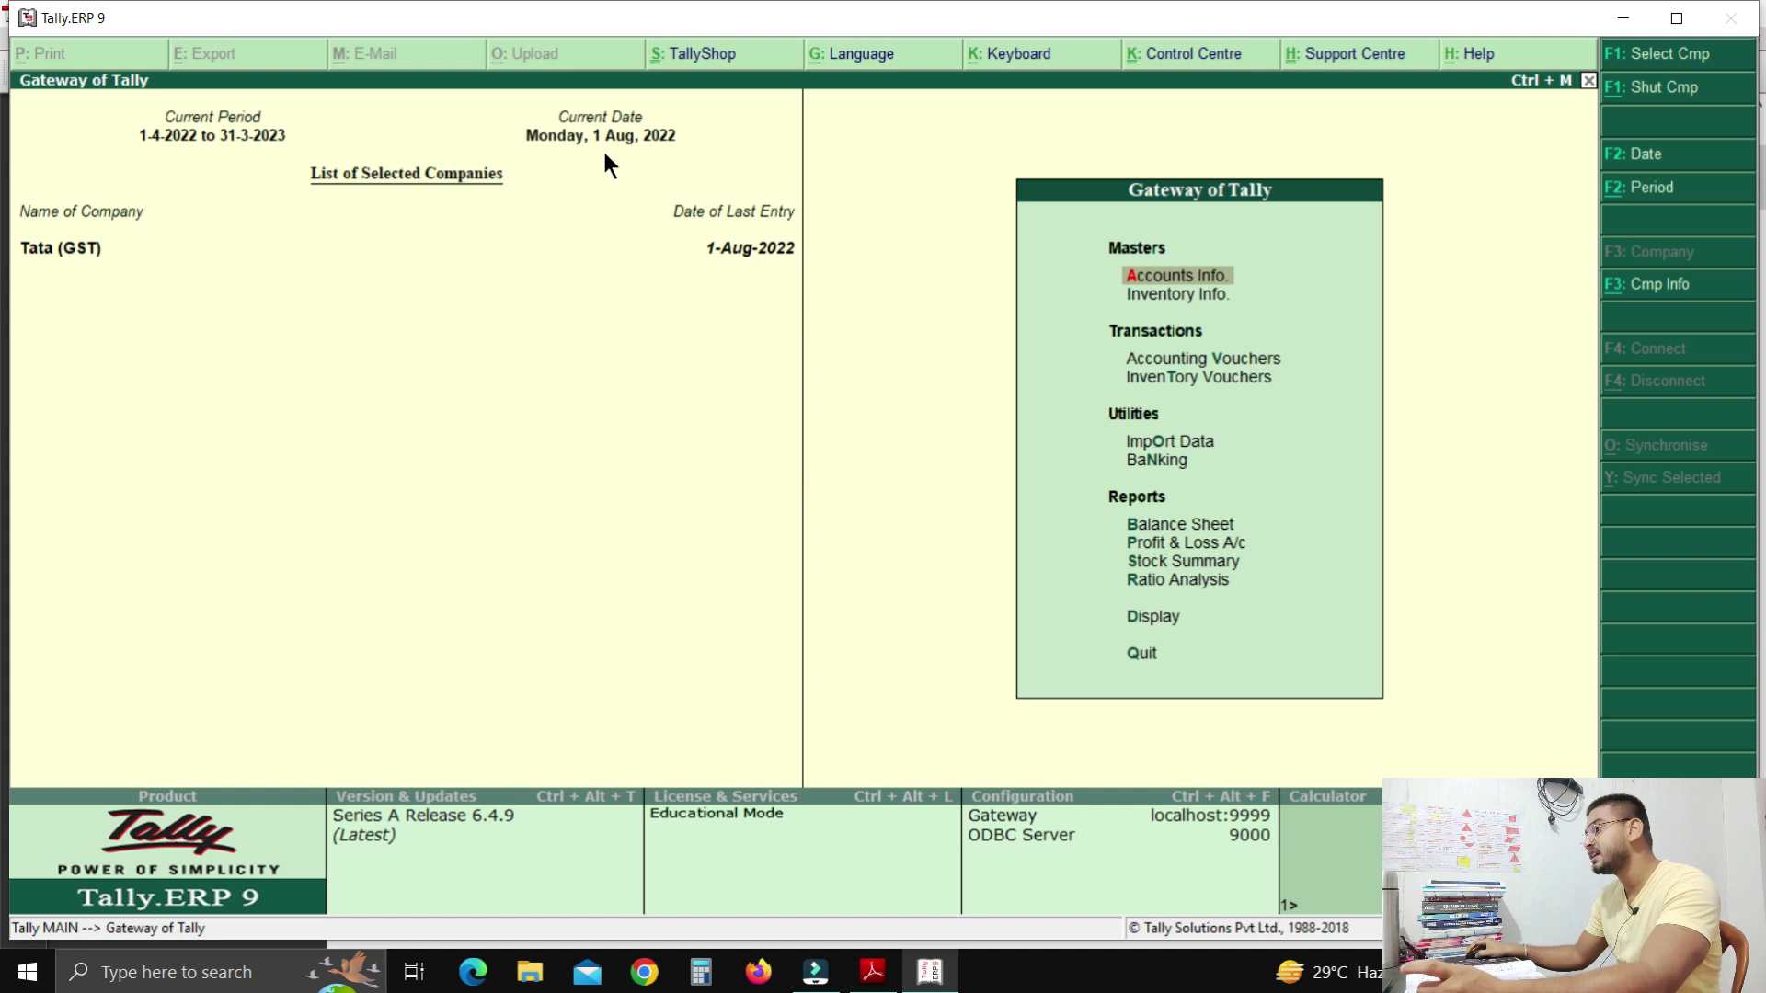
In Tally.ERP 9, set the current date of the Tata (GST) company to 1-9-2022.
click(1604, 153)
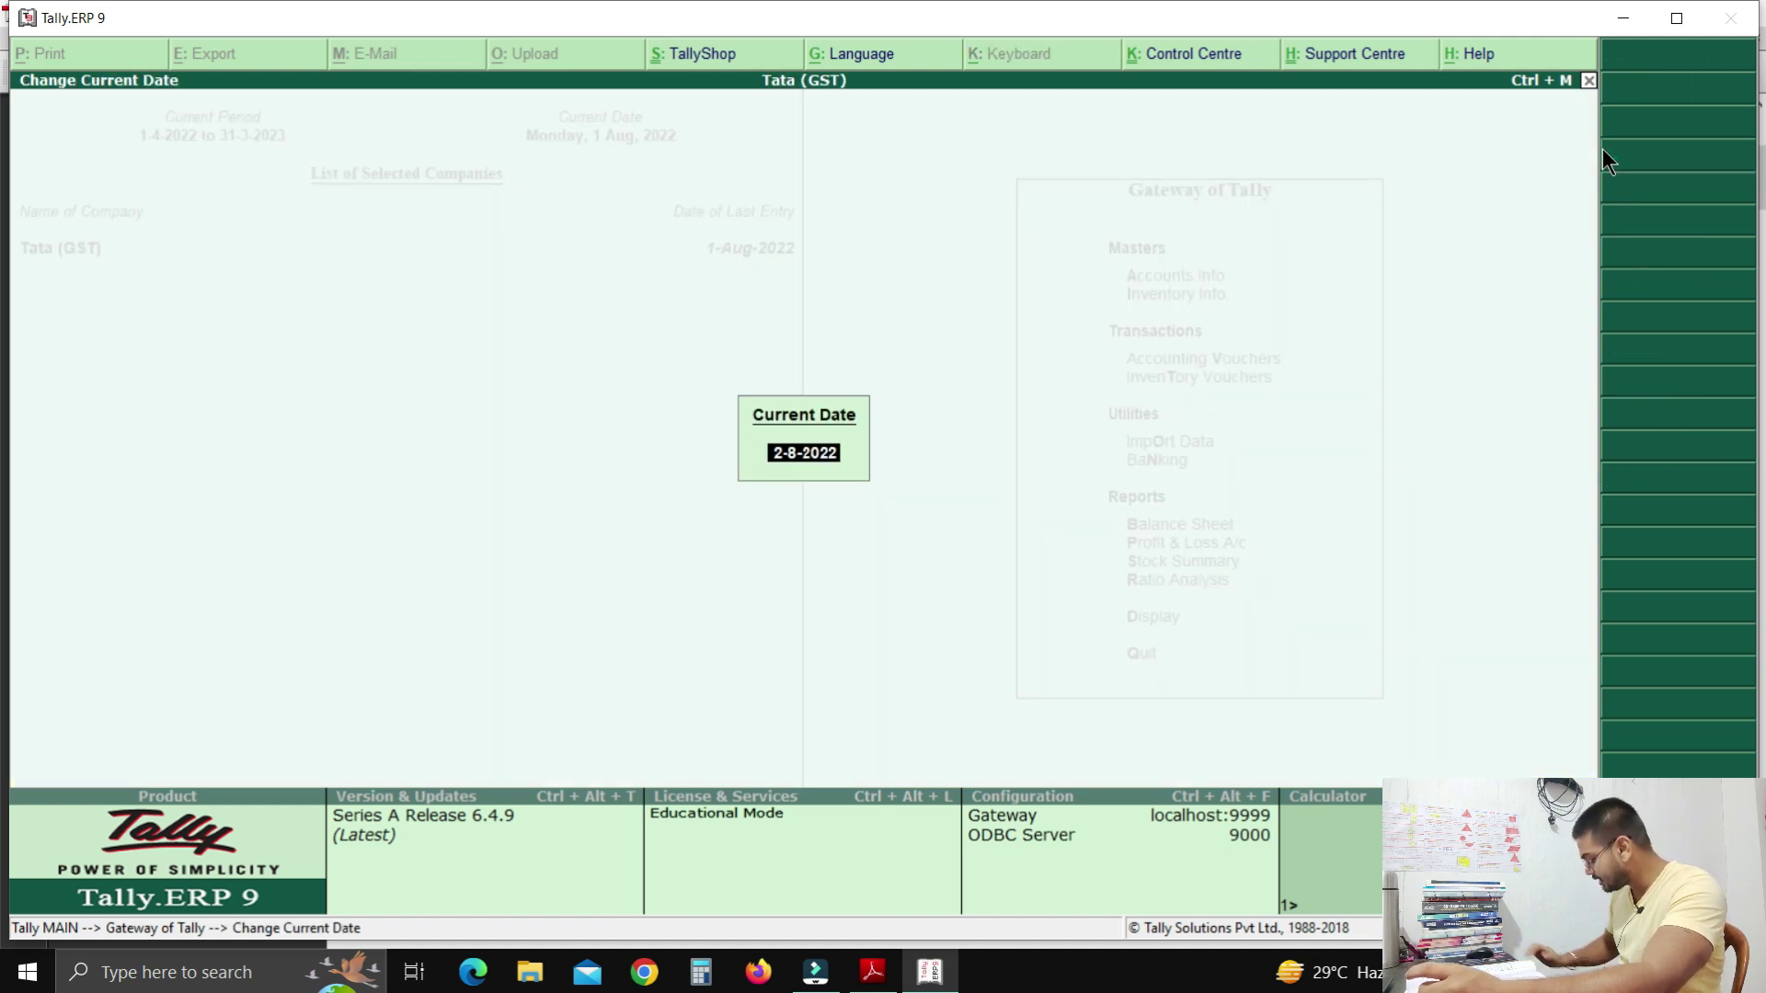
key(BackSpace)
text(1-9)
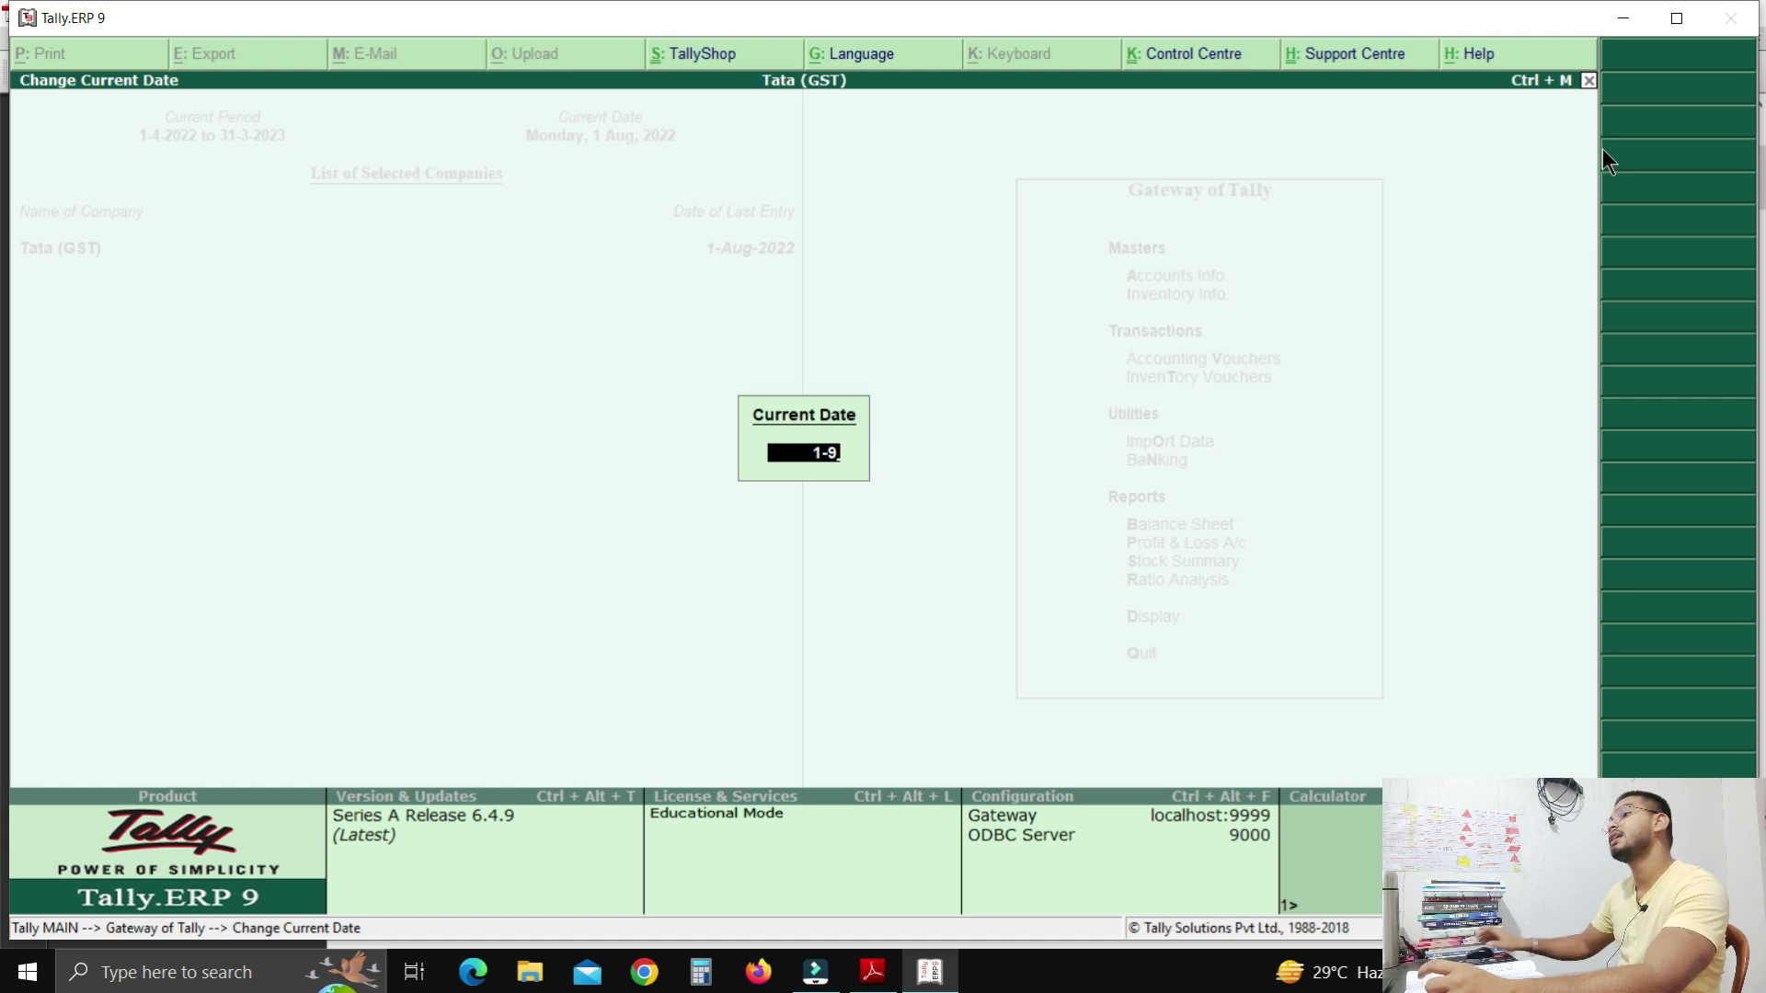
key(Return)
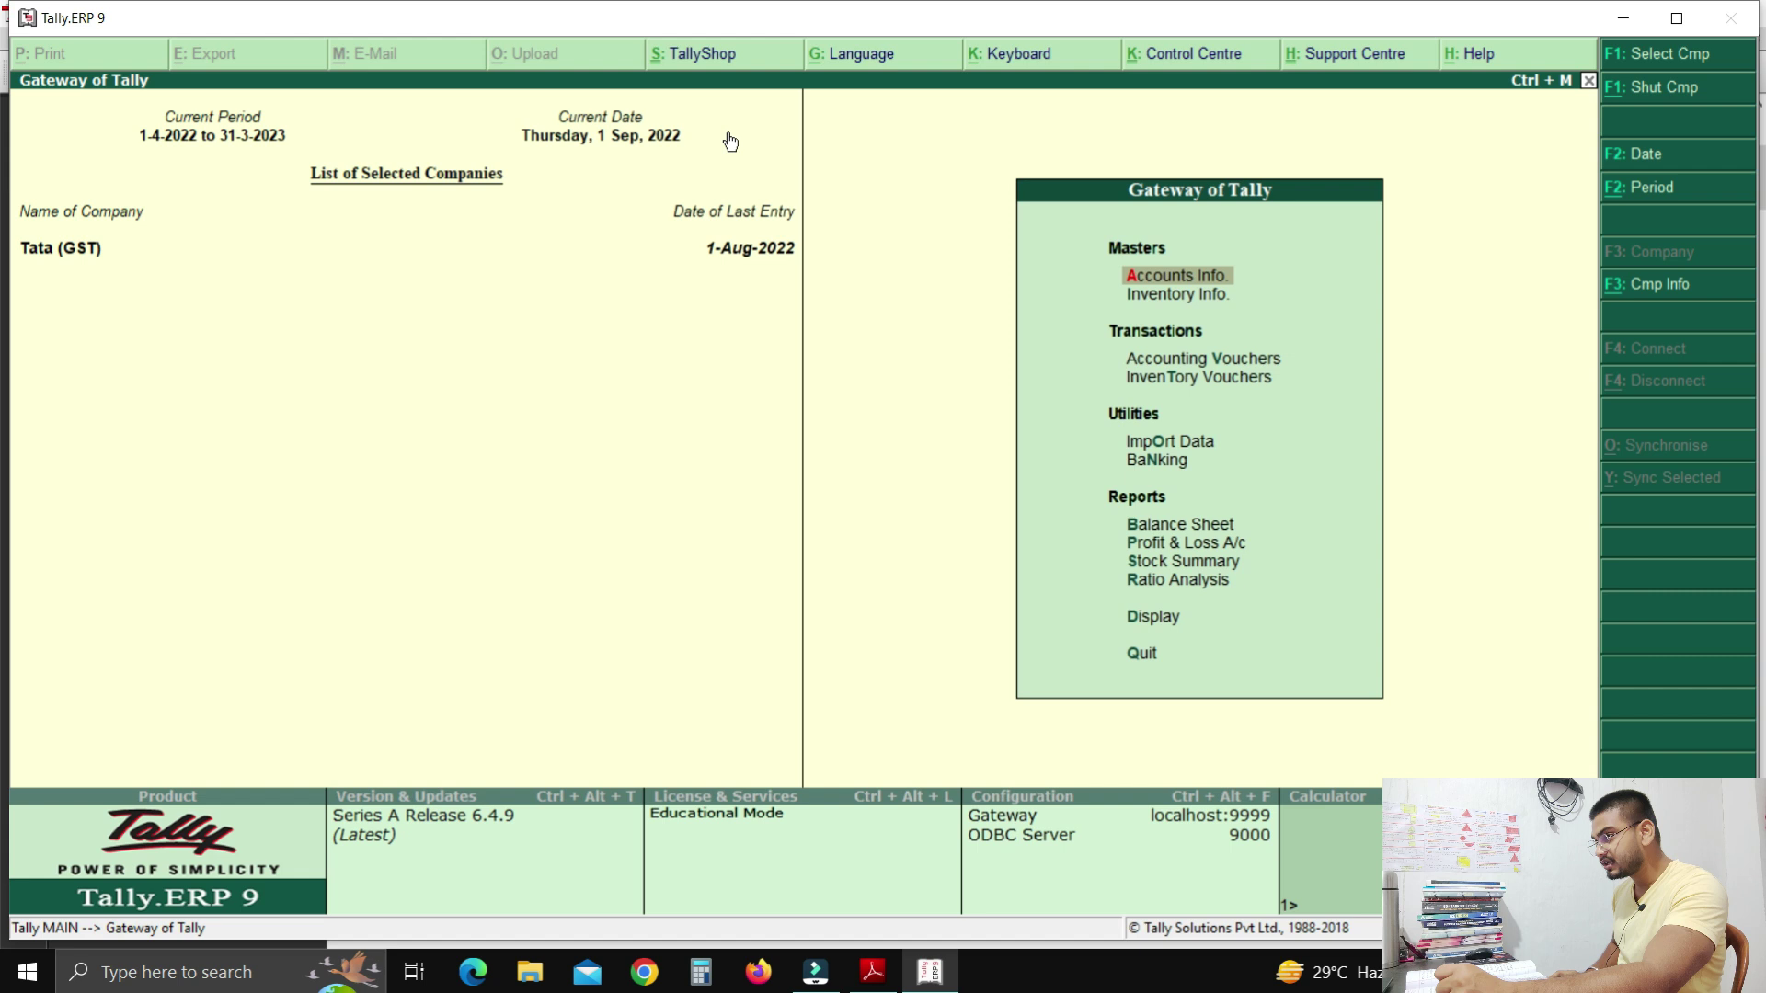
Open the accounting vouchers and start a new purchase voucher.
key(Down)
key(Down)
key(Down)
key(Up)
key(Return)
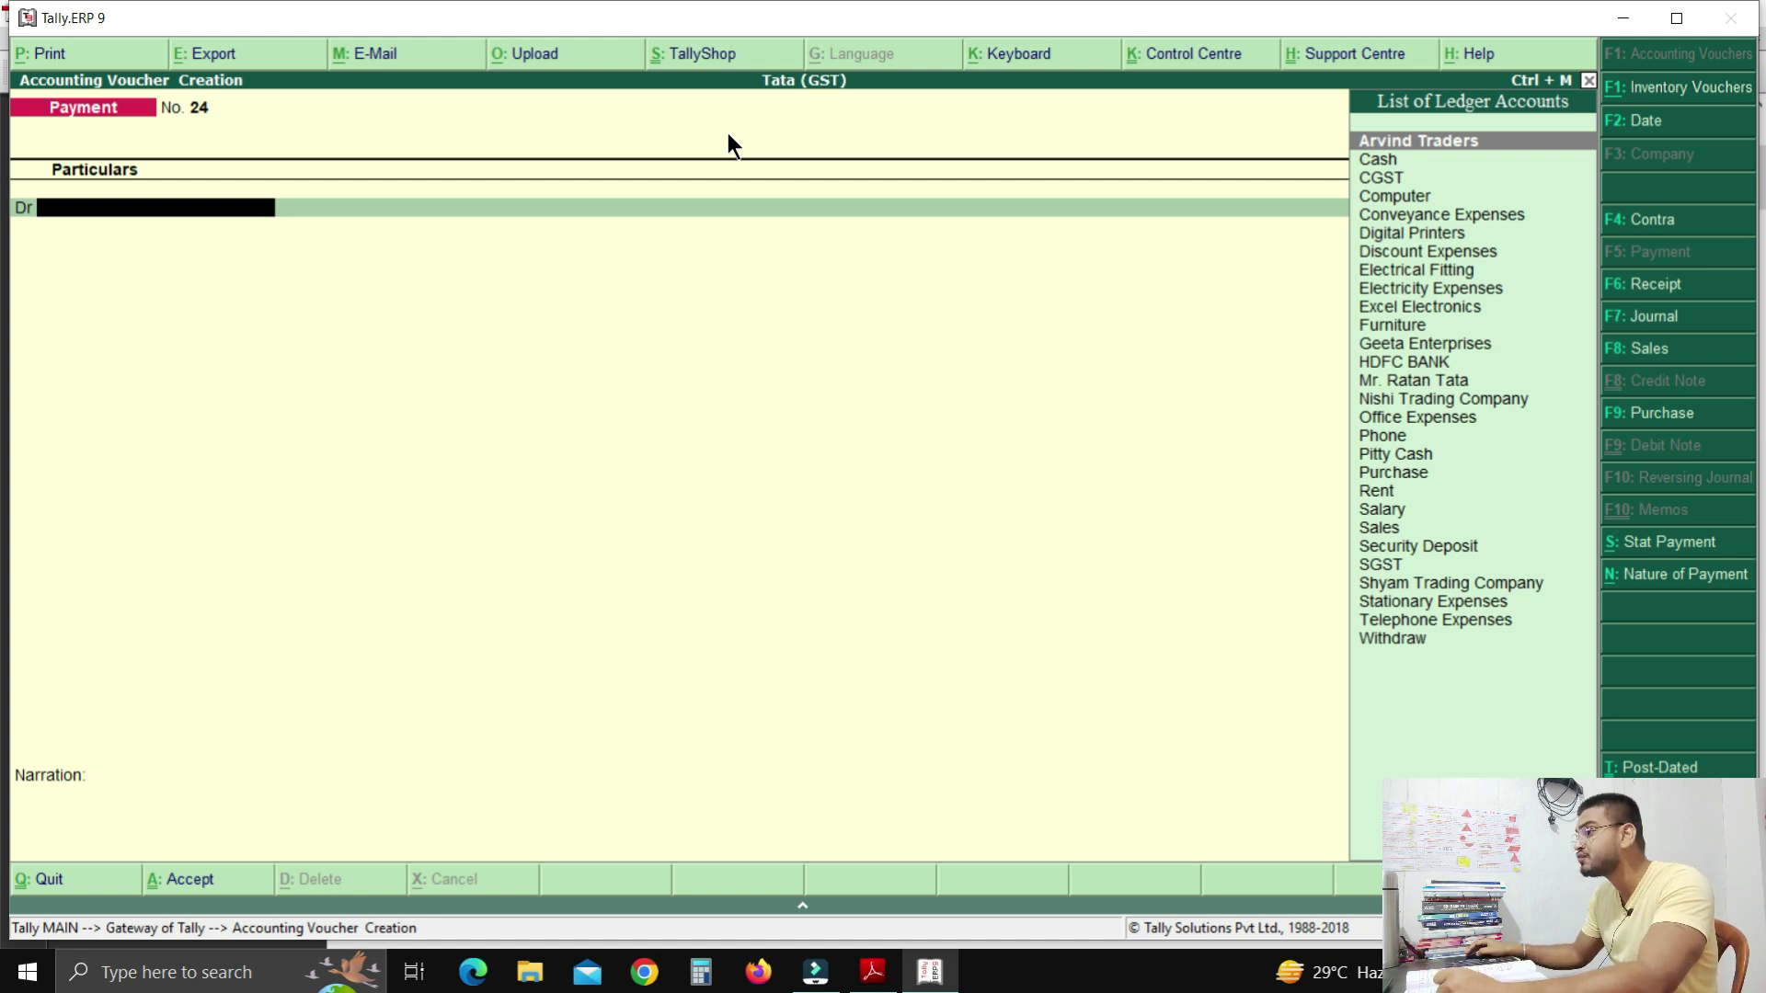
click(1669, 416)
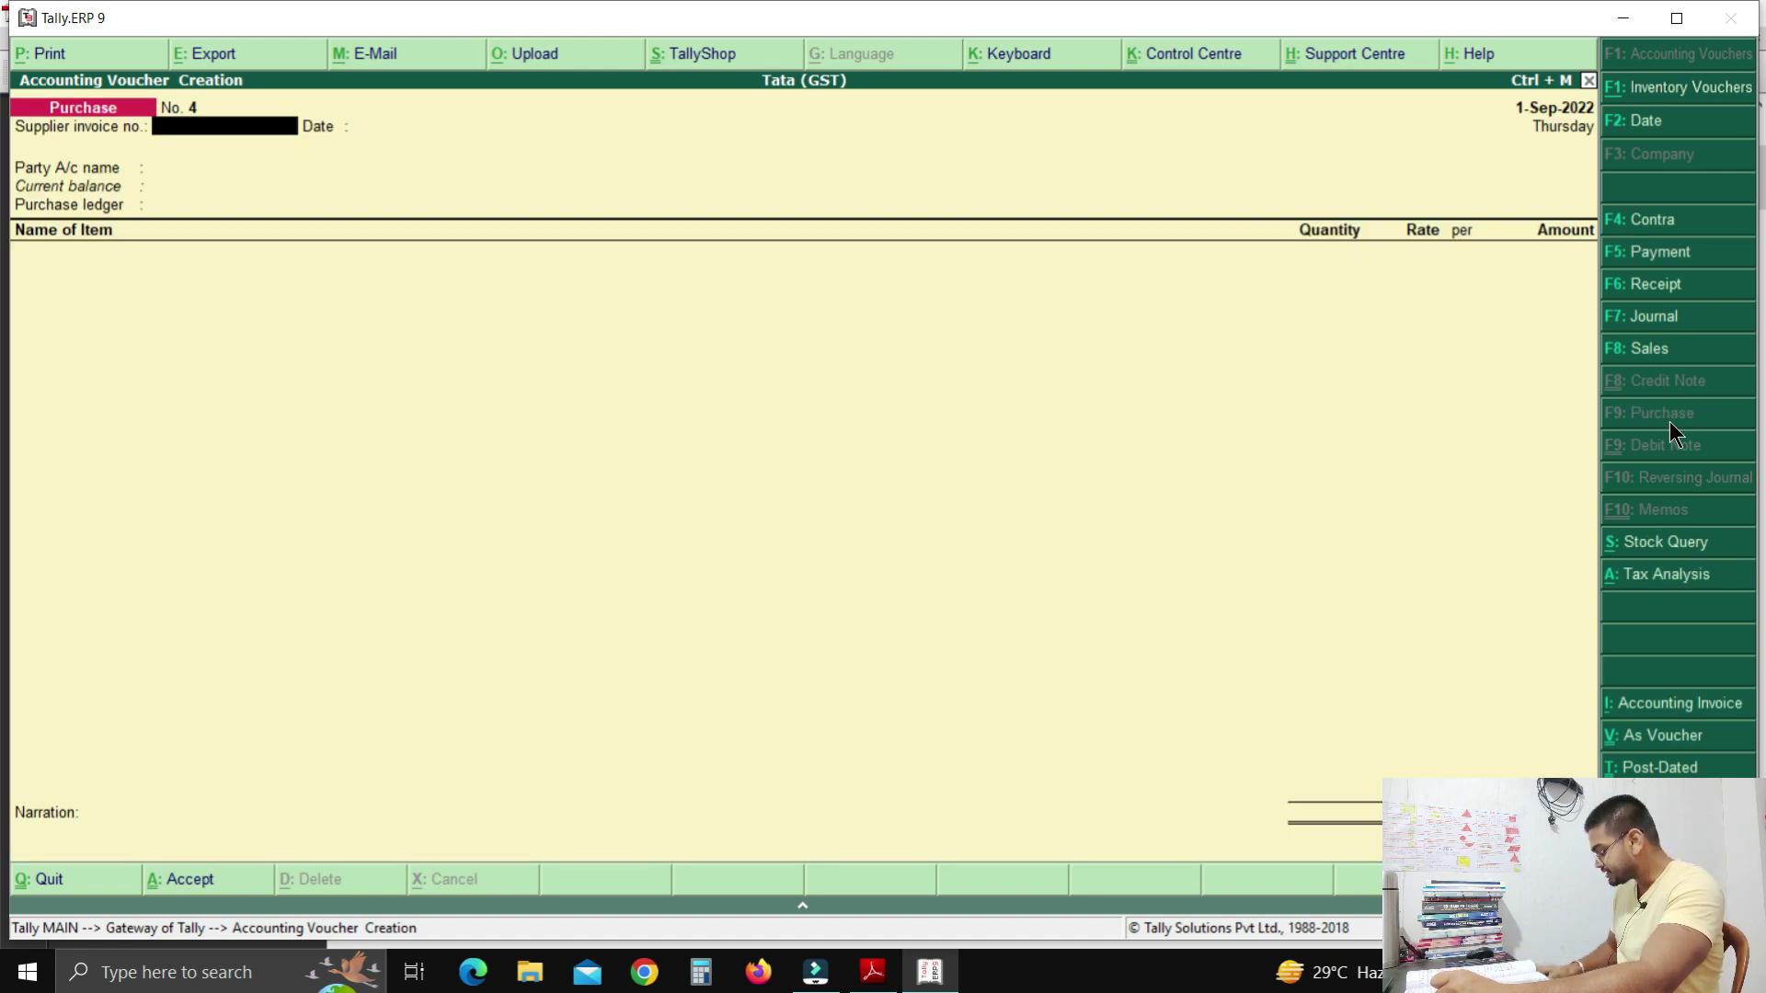
Enter the supplier invoice number on the purchase voucher and accept 1-Sep-2022 as the invoice date.
text(854654)
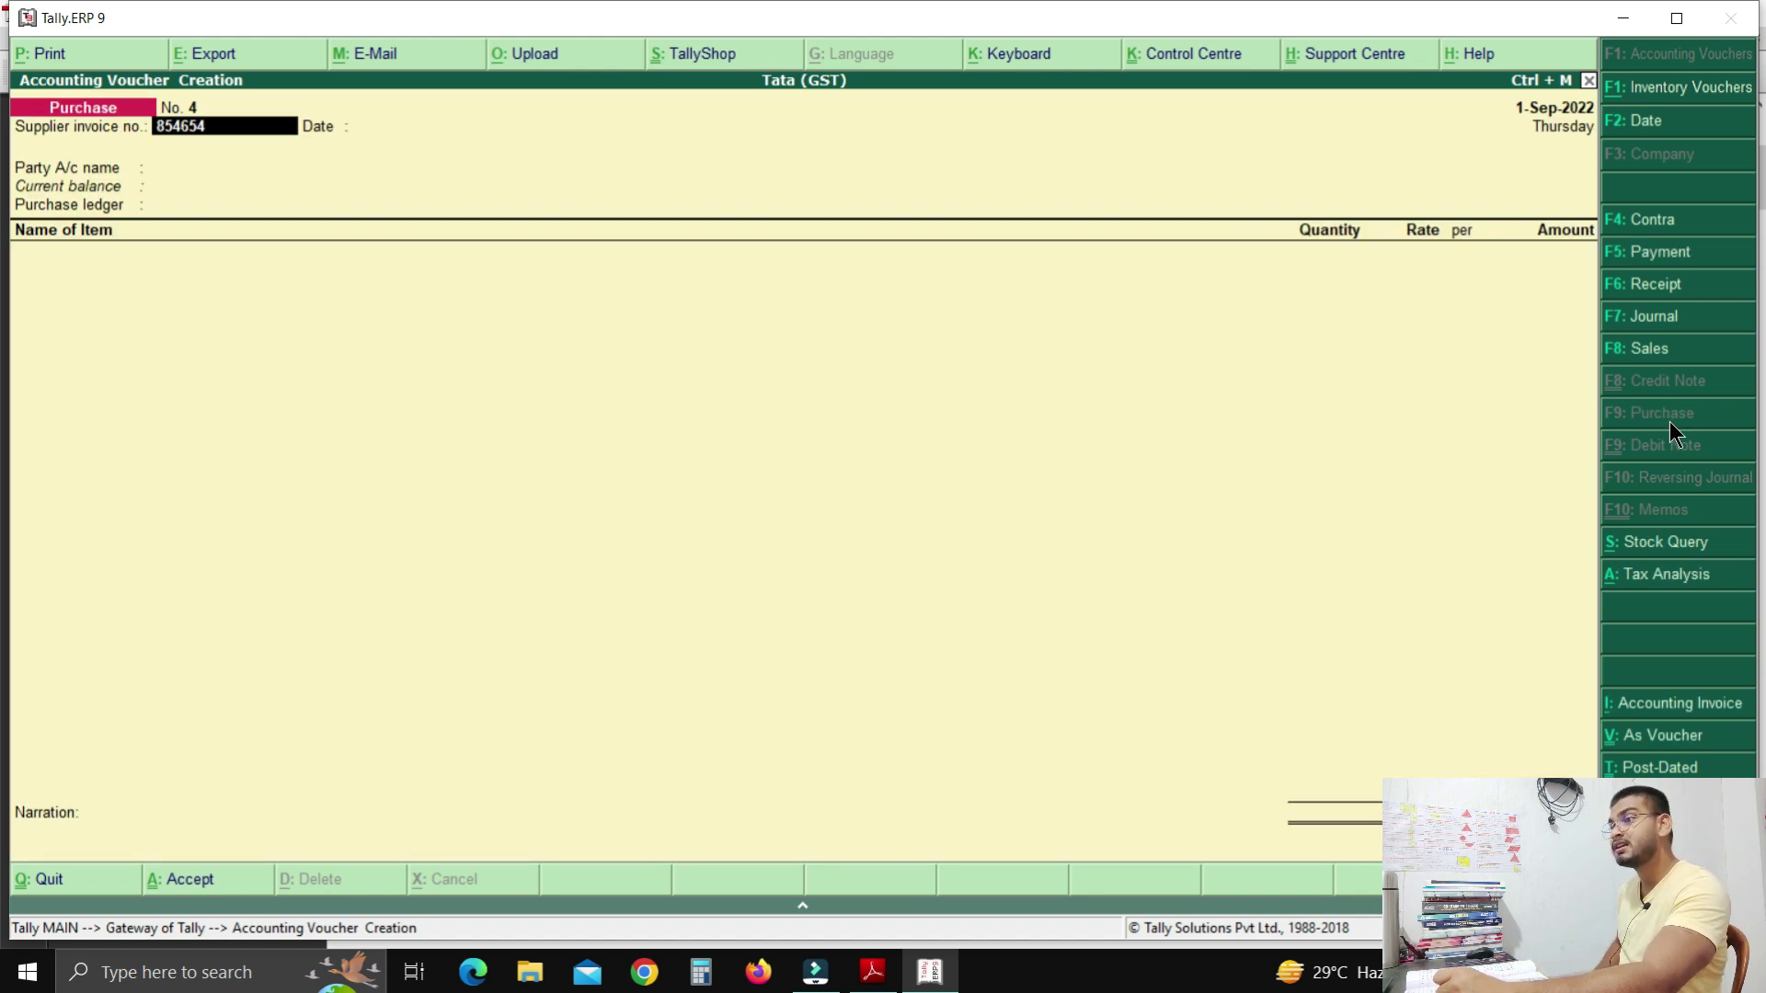
key(Return)
key(Return)
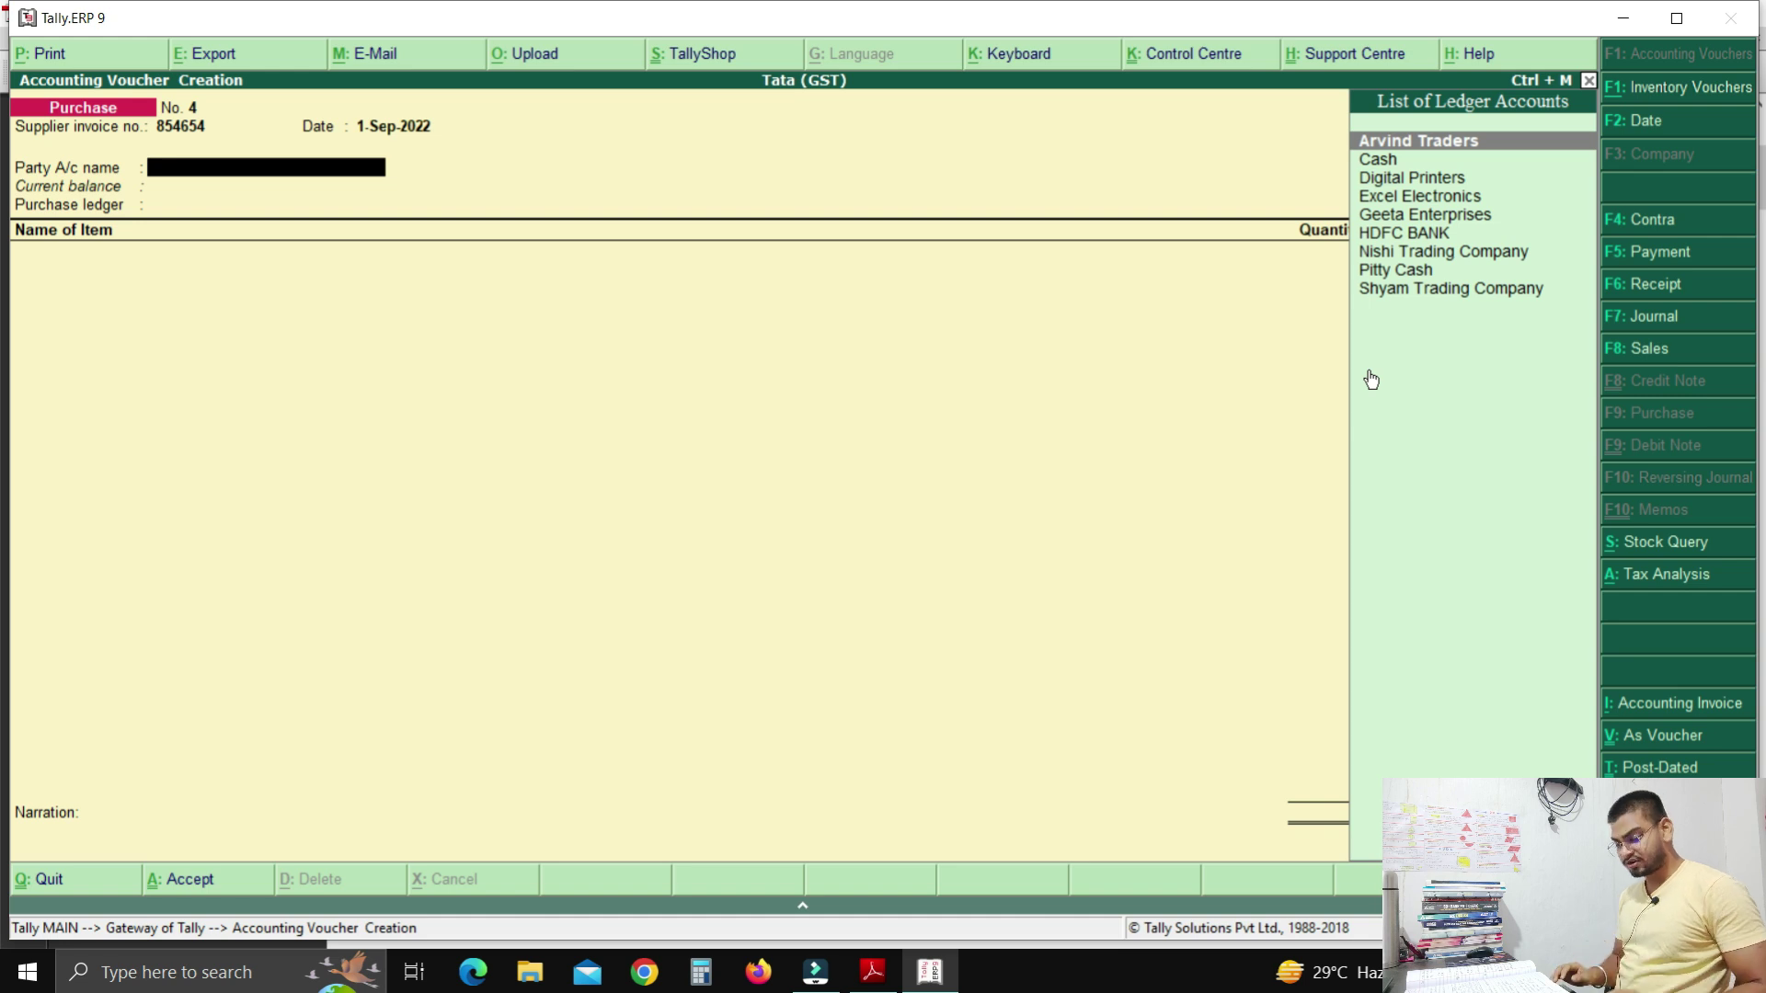
Start a new party ledger from the voucher and name it Shivam Electronic, without an alias.
key(alt+c)
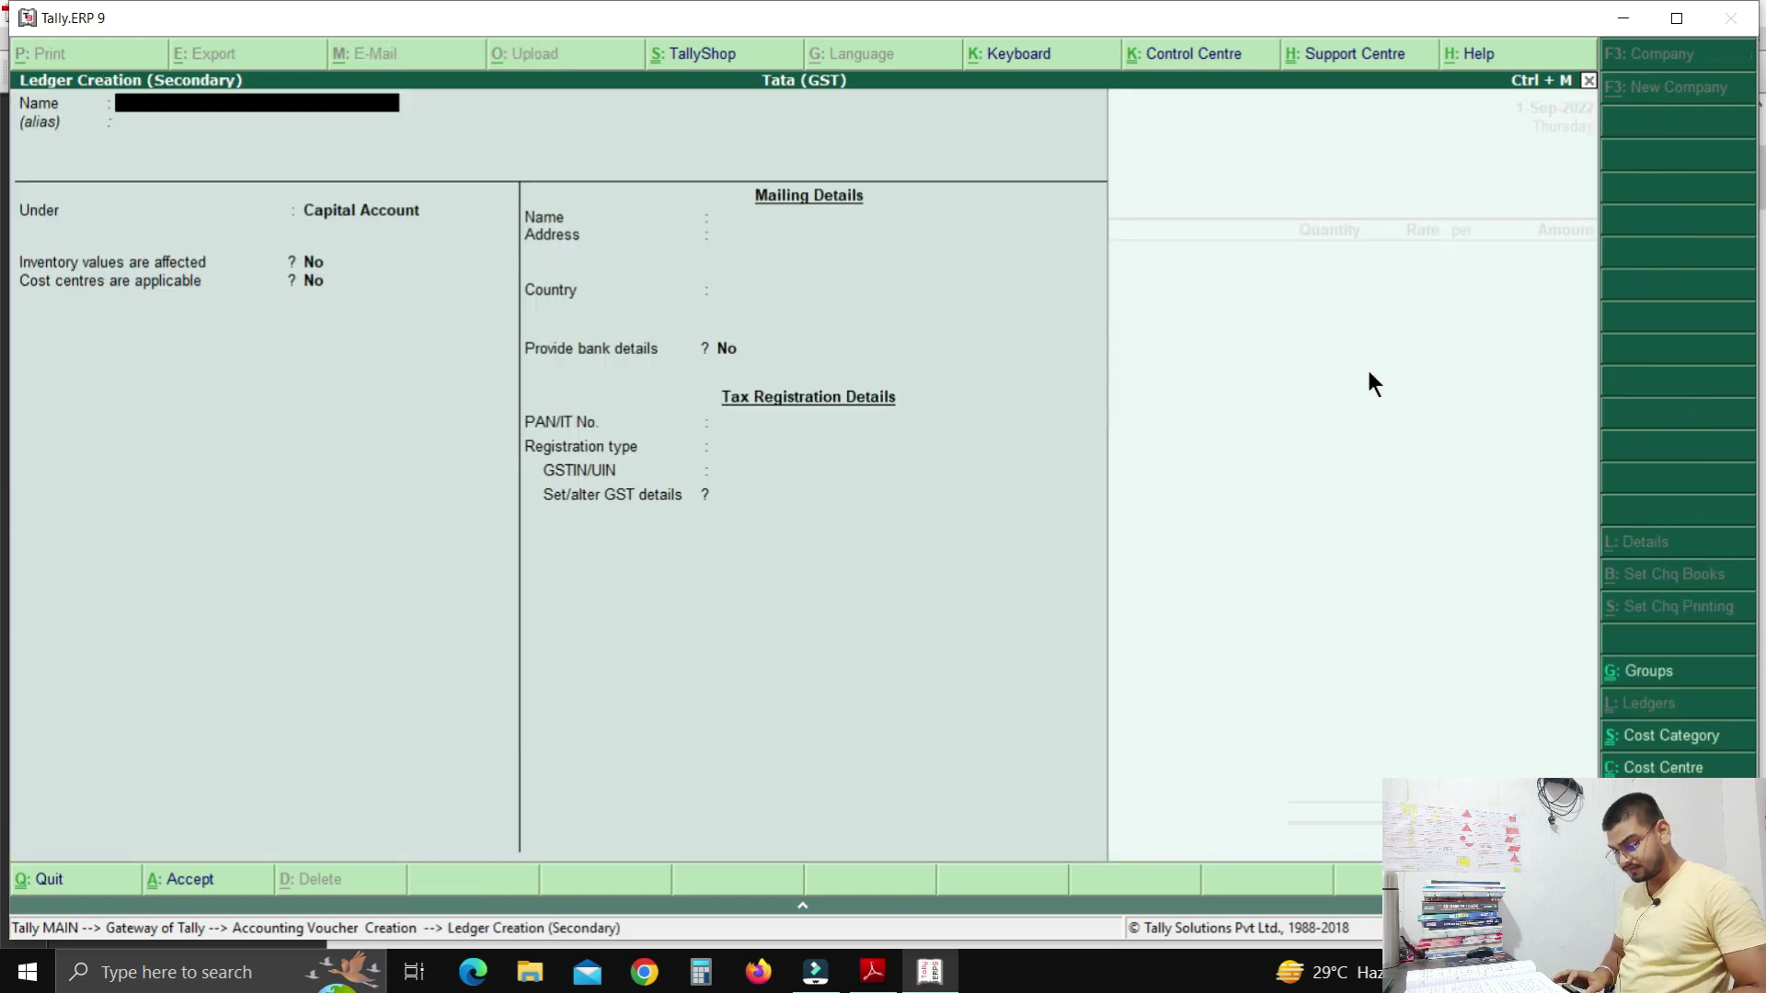
text(Shivam Ele)
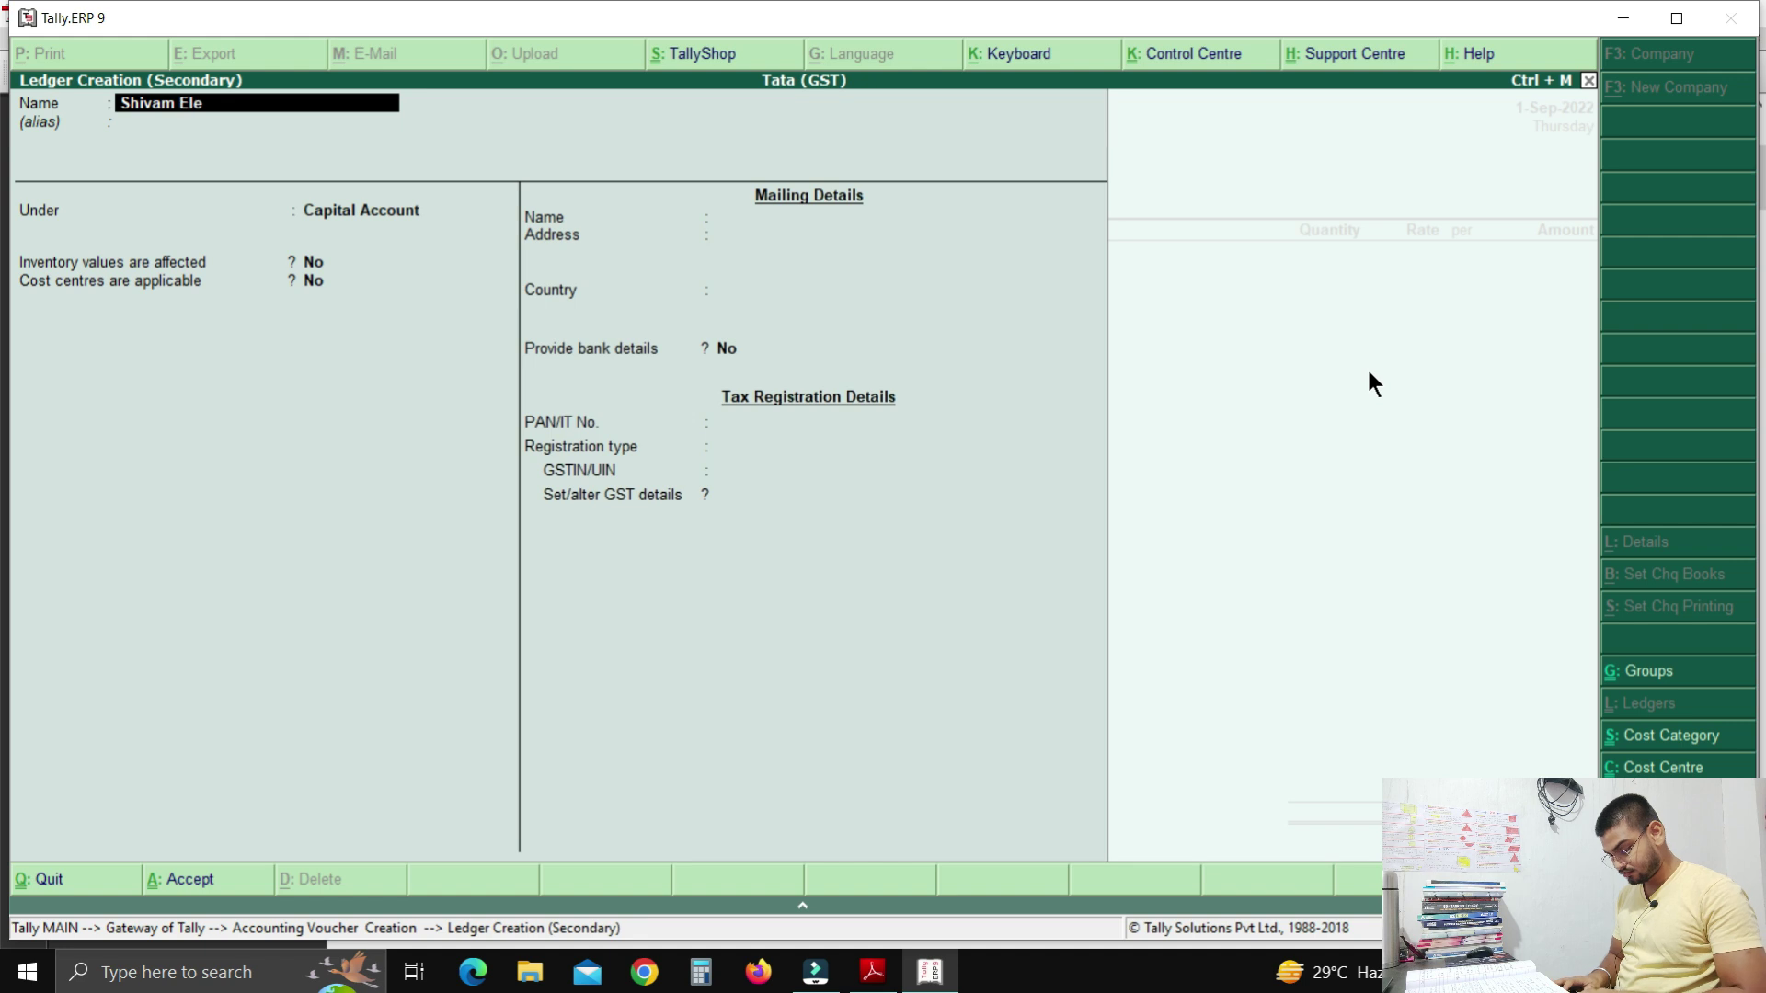
text(ctronic)
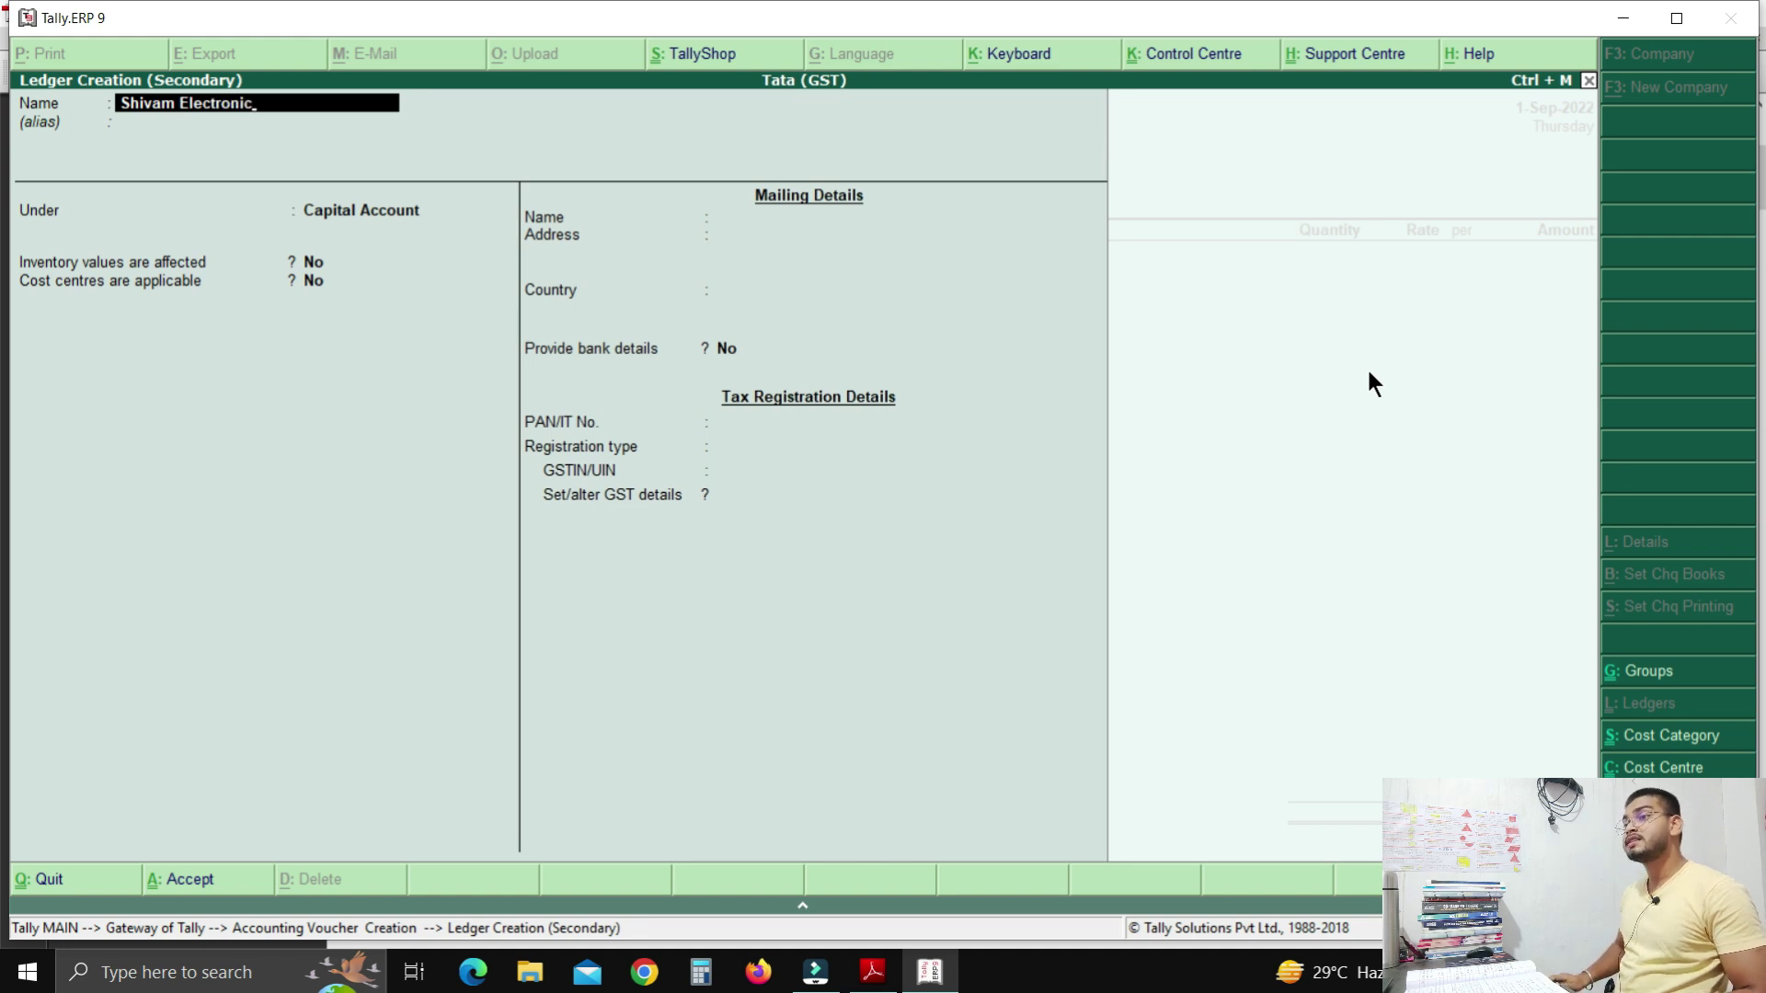
key(Return)
key(Return)
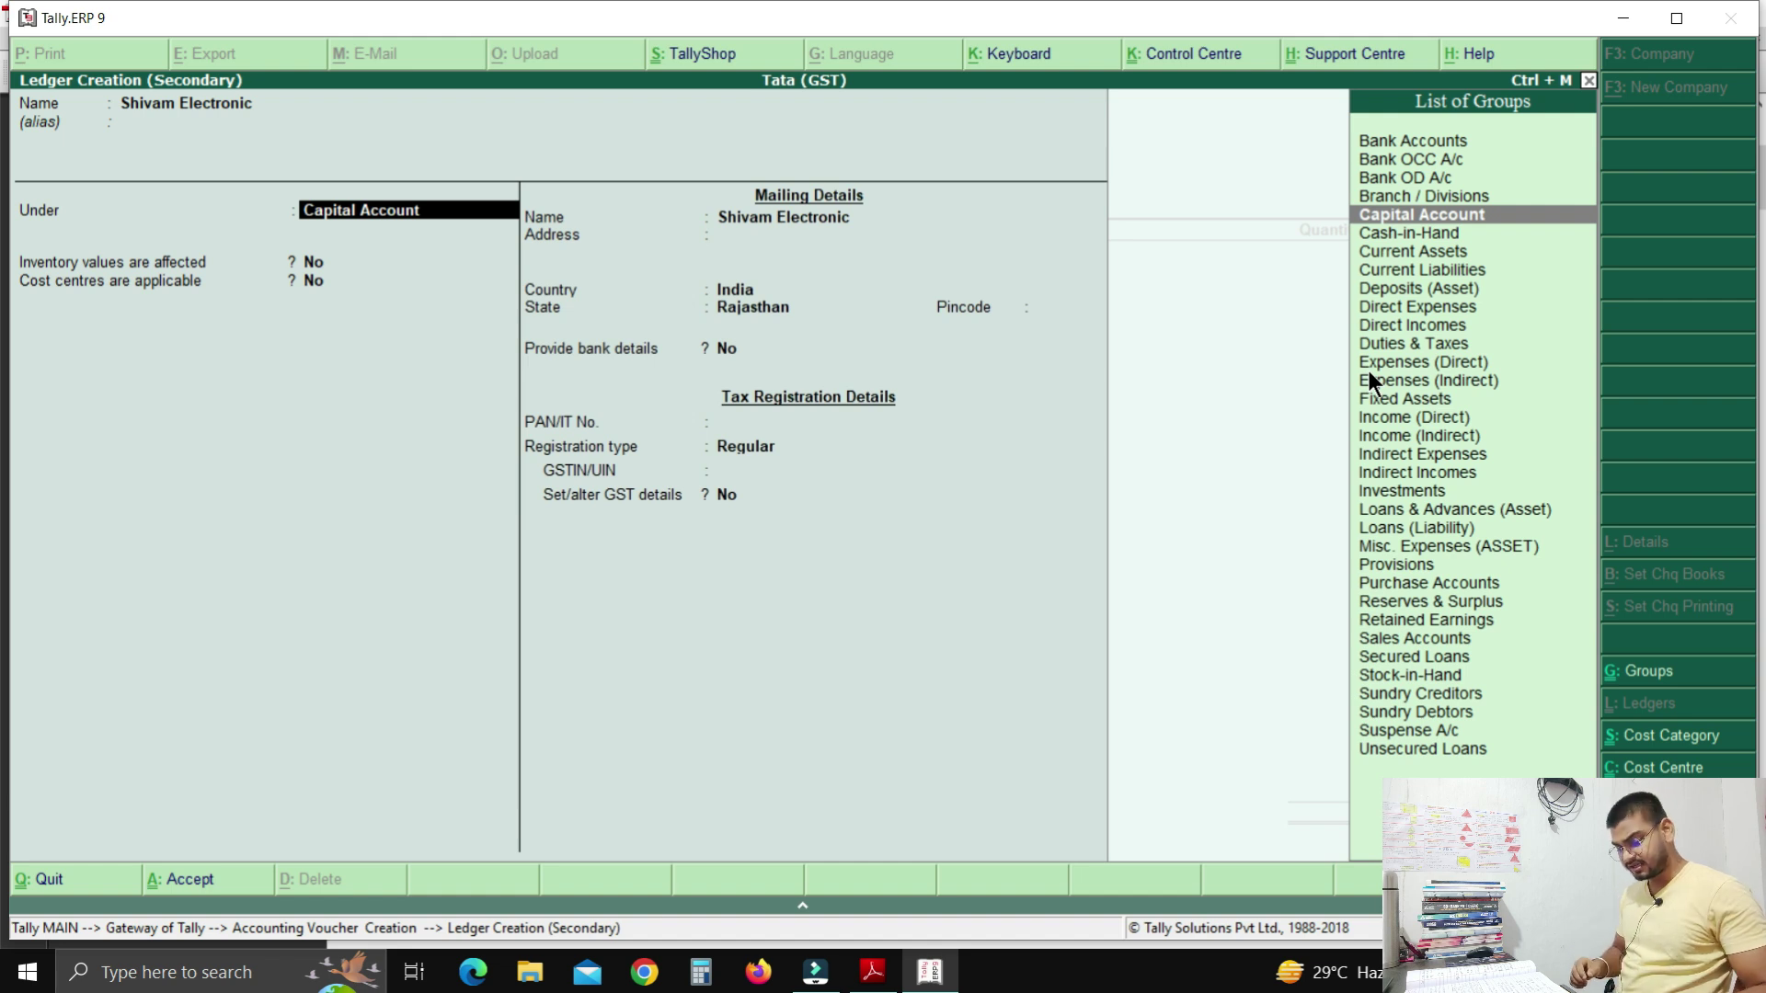
Place the ledger under Sundry Creditors, keeping bill-by-bill balances, inventory values and cost centres at No.
text(S)
key(Up)
key(Up)
key(Up)
key(Return)
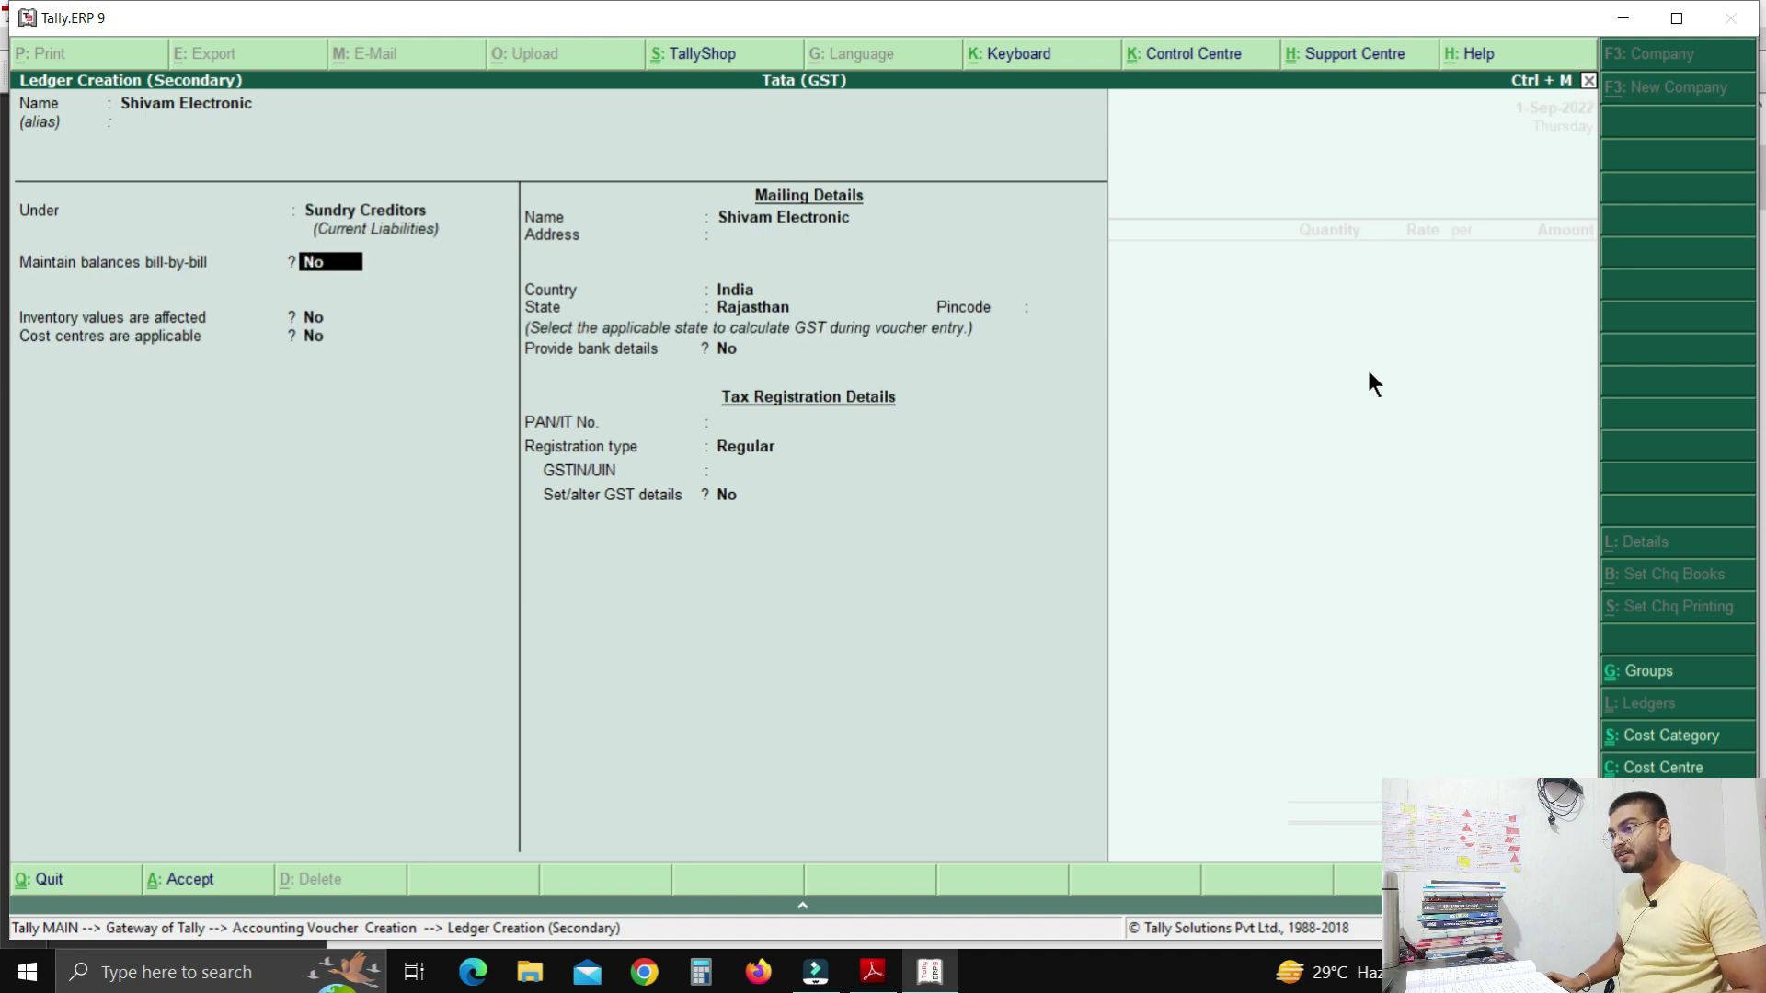
key(Return)
key(Return)
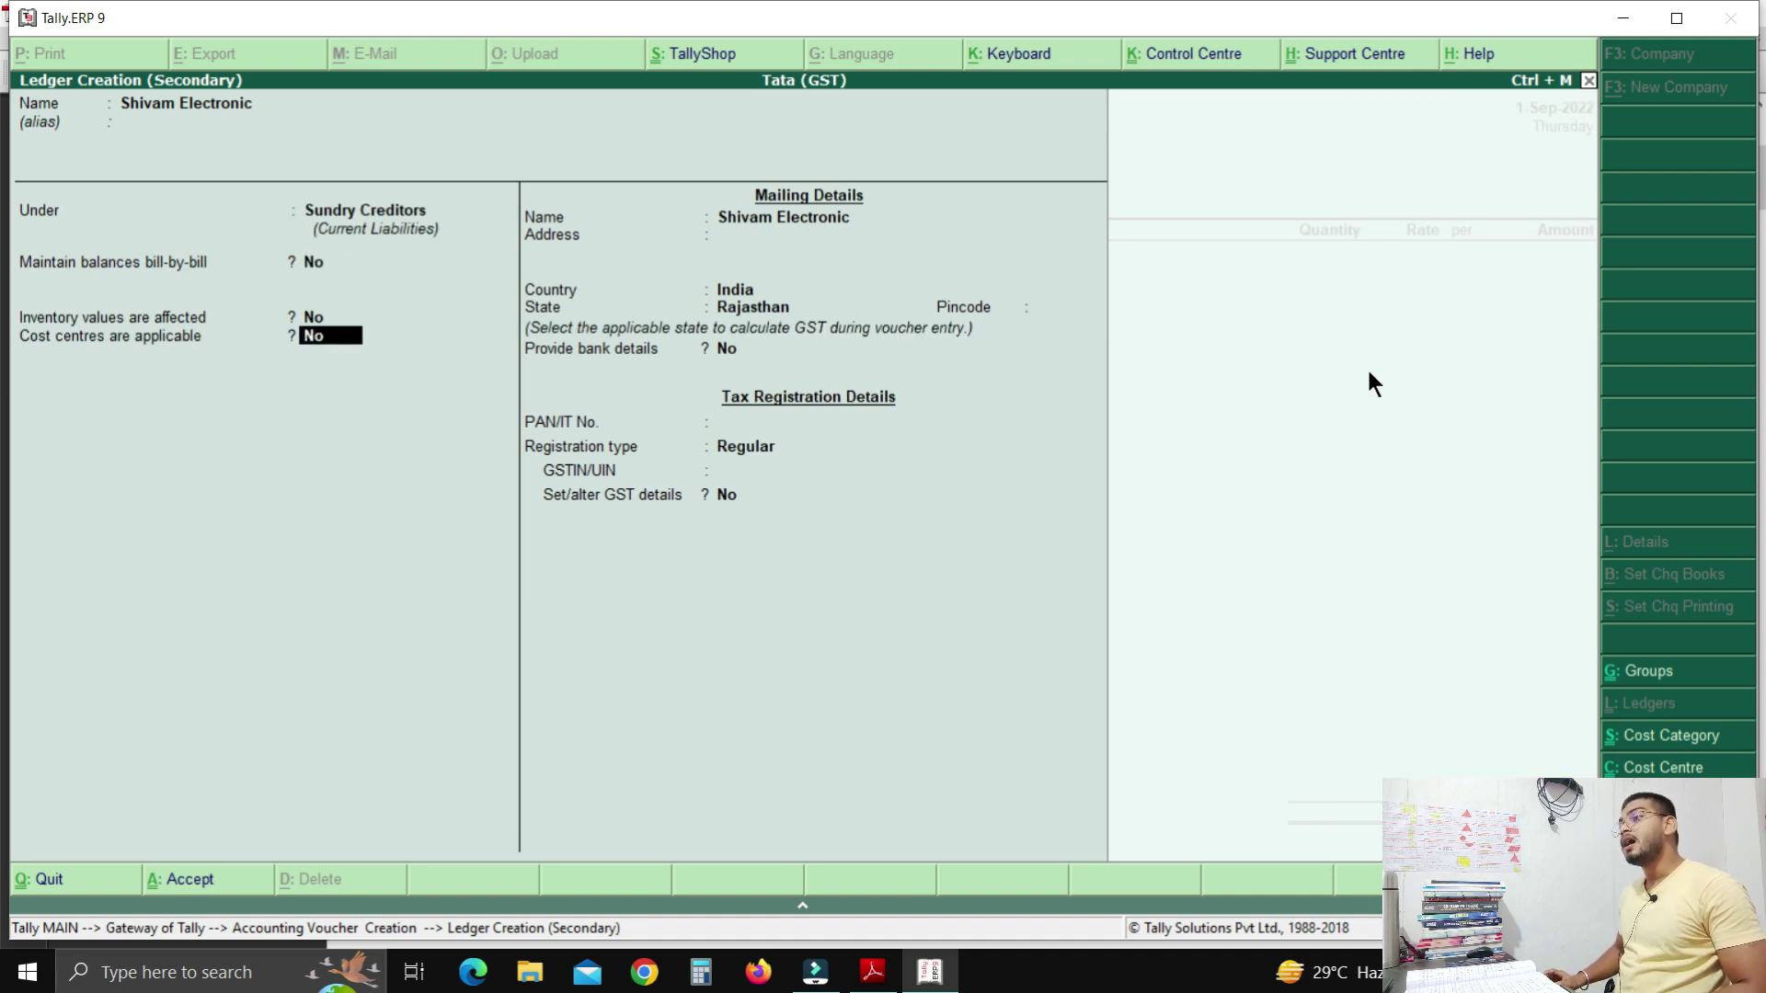
key(Return)
Keep India as the supplier's country, set the state to Delhi and save the ledger.
key(Return)
key(Return)
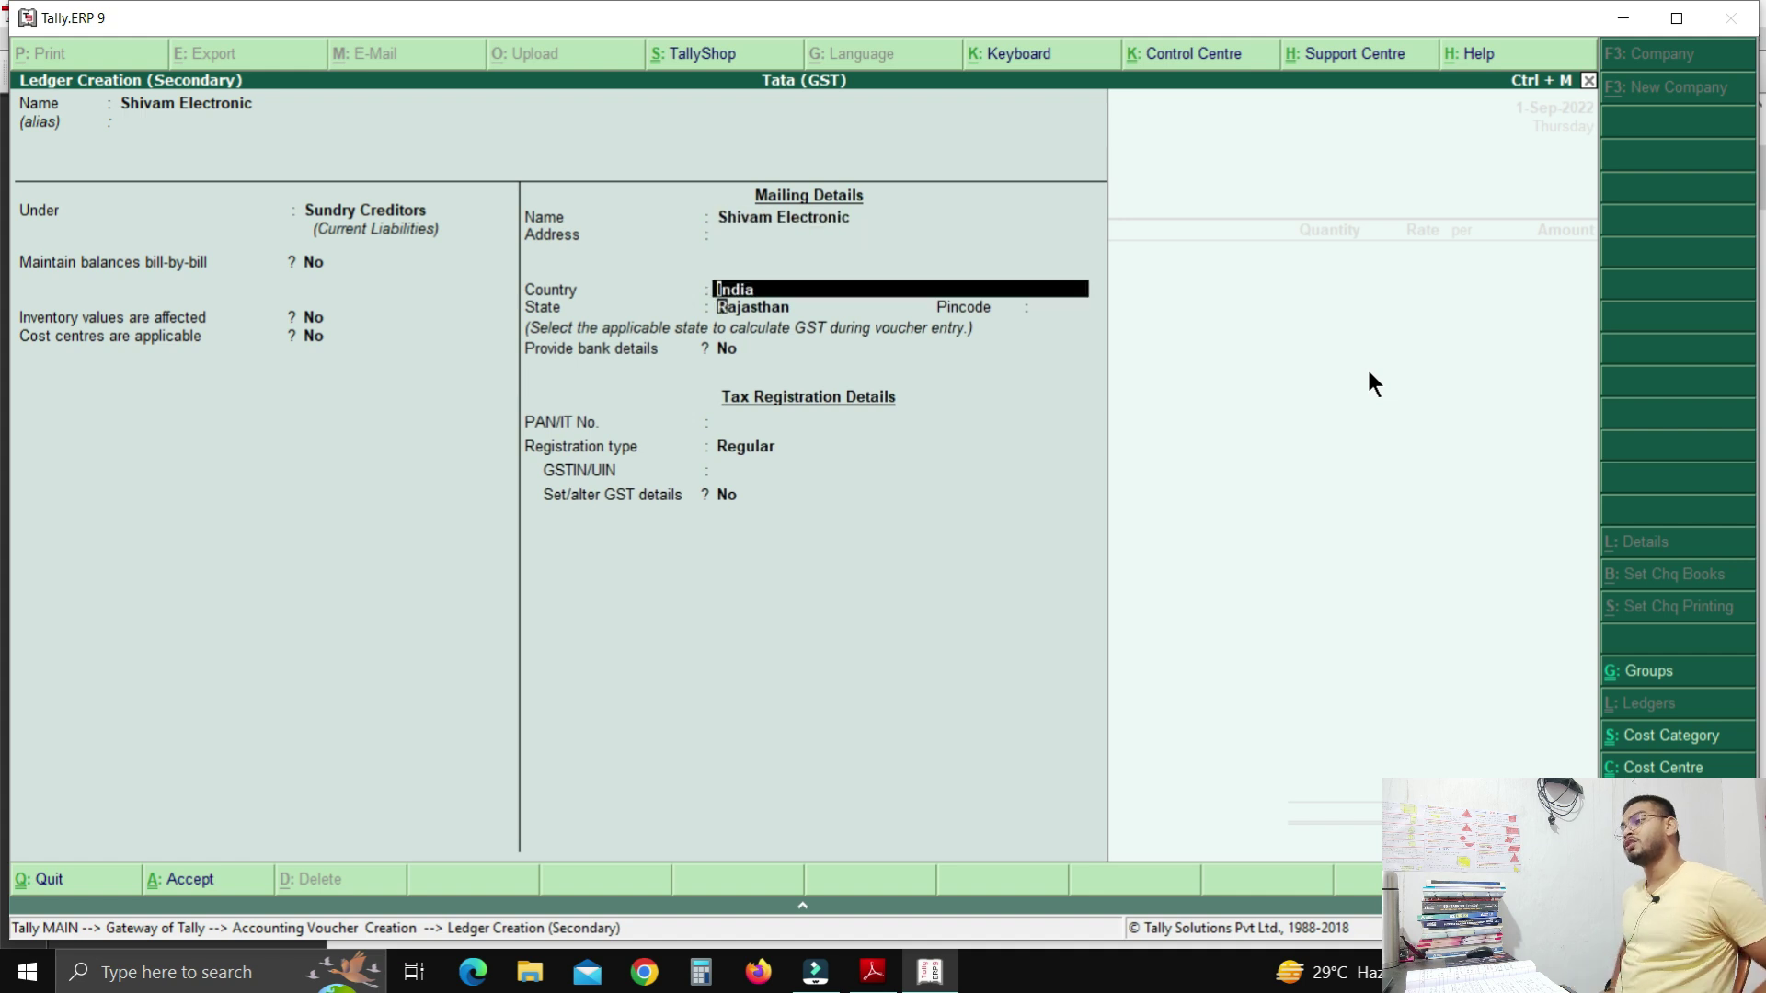
key(Return)
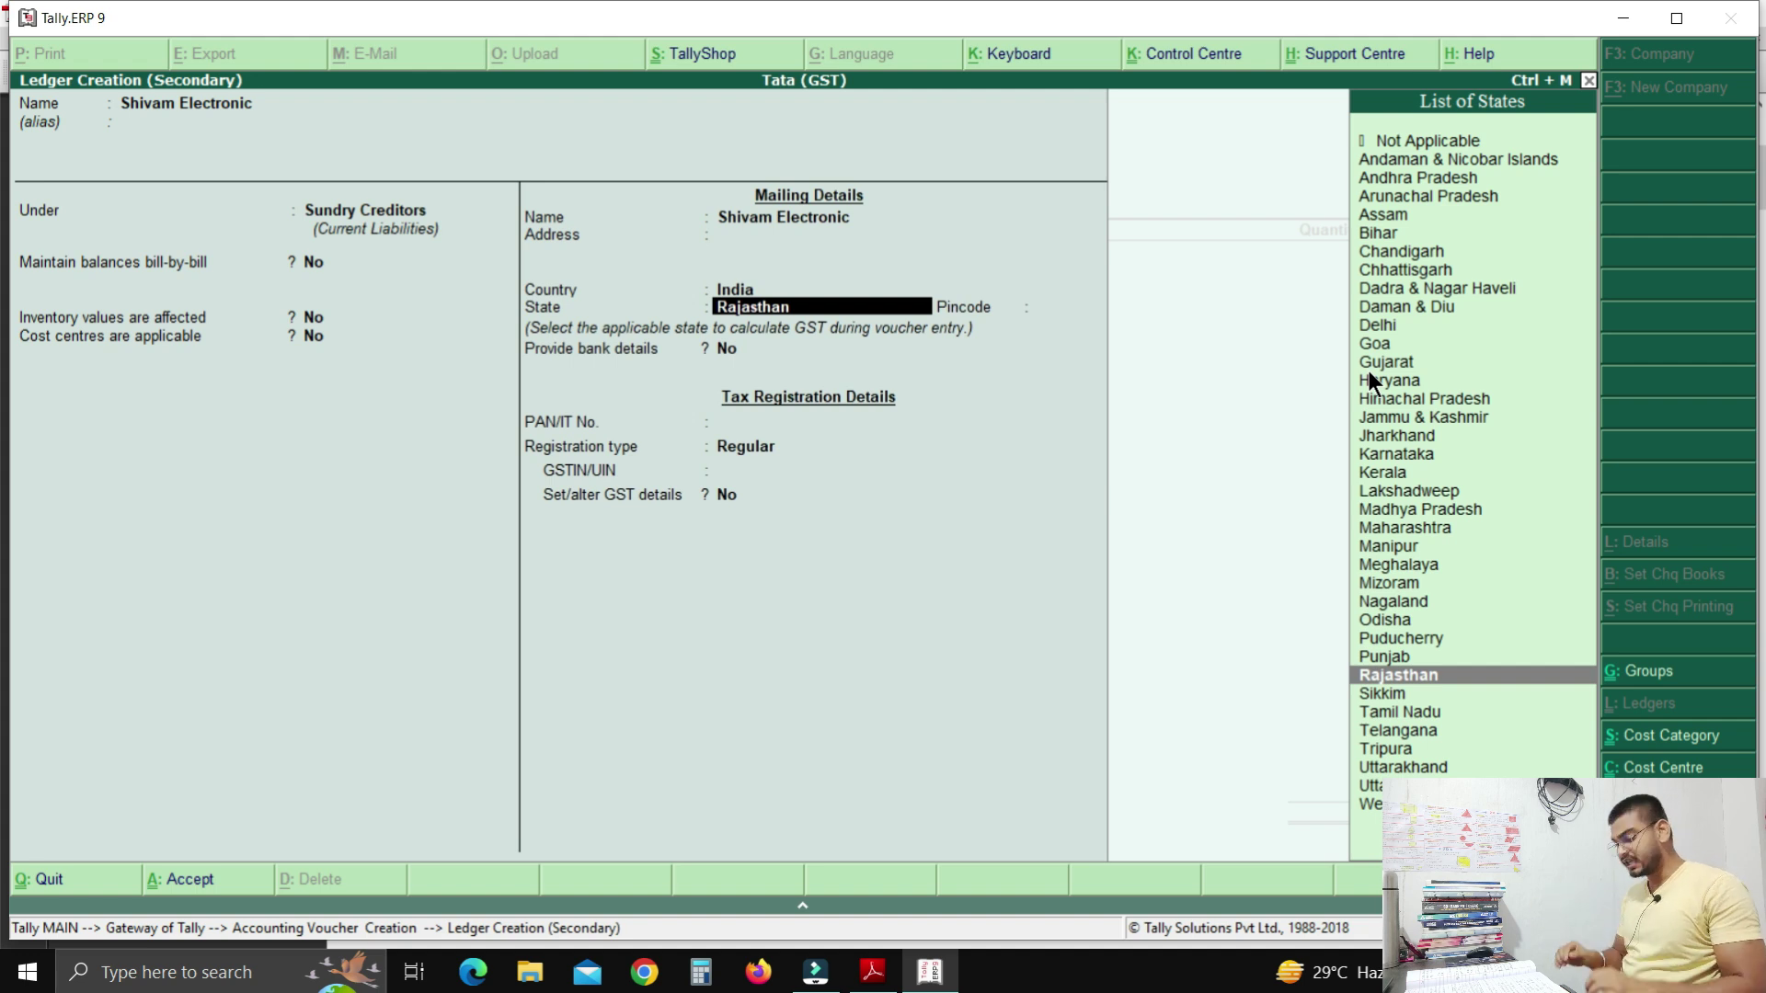
text(D)
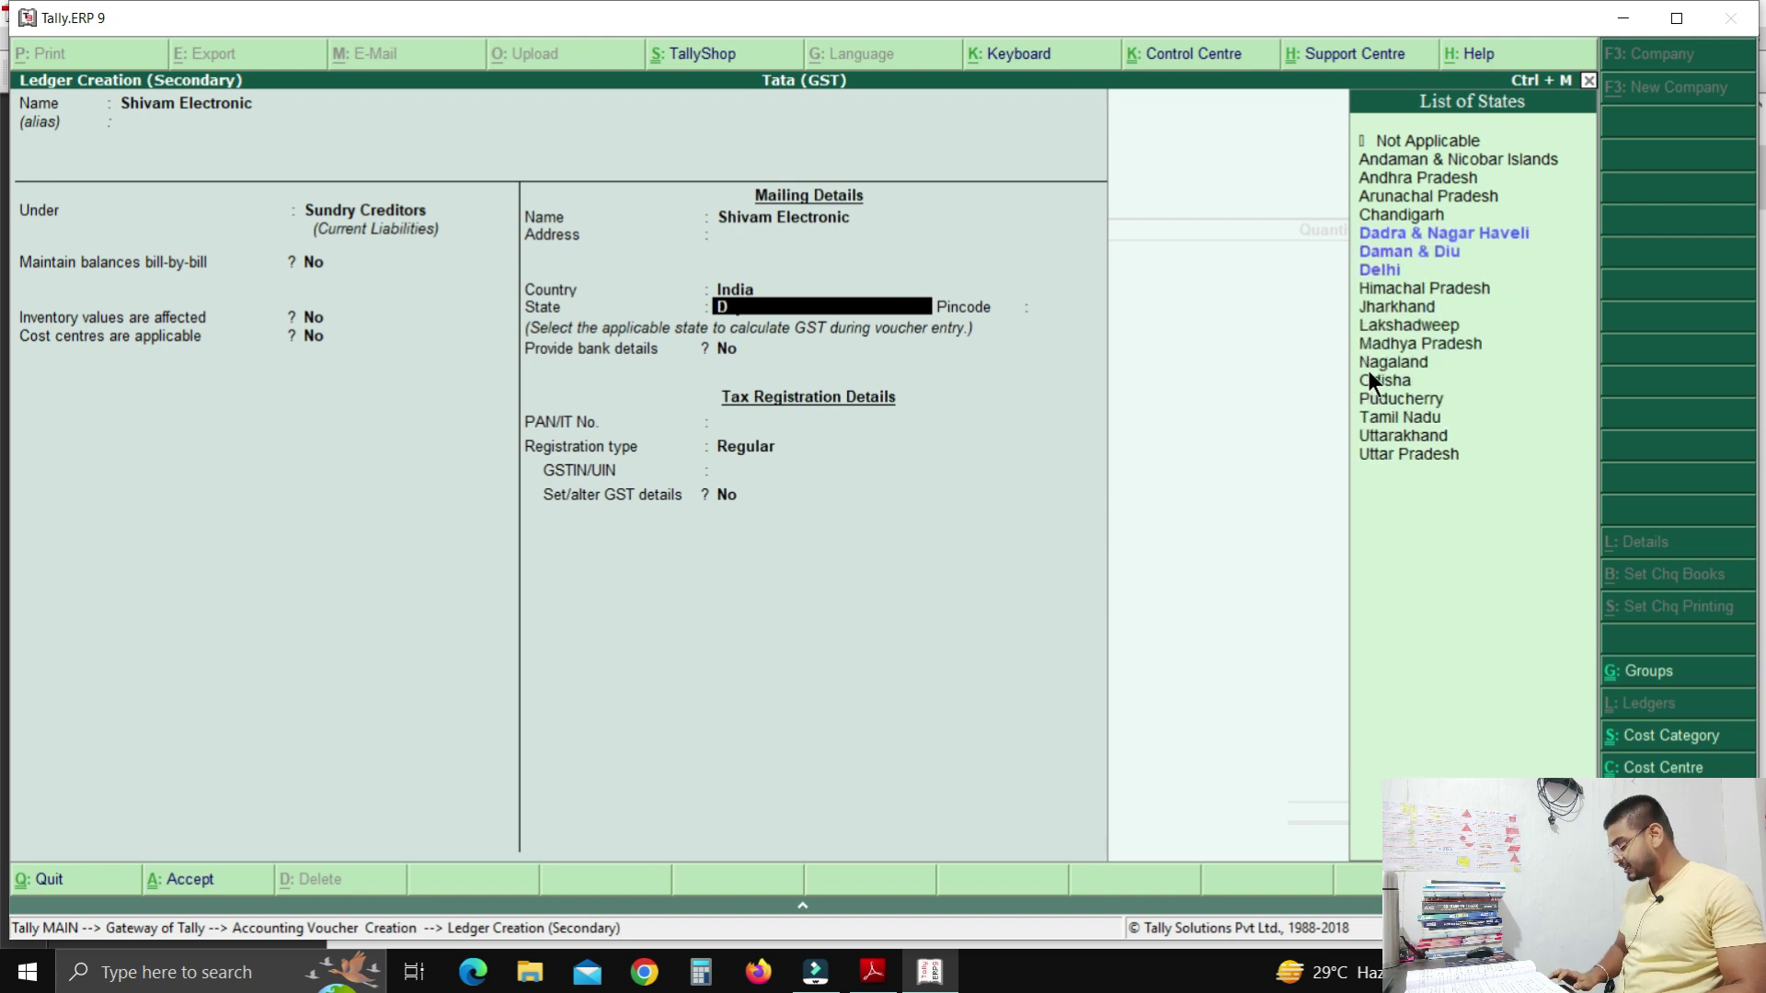
key(Down)
key(Down)
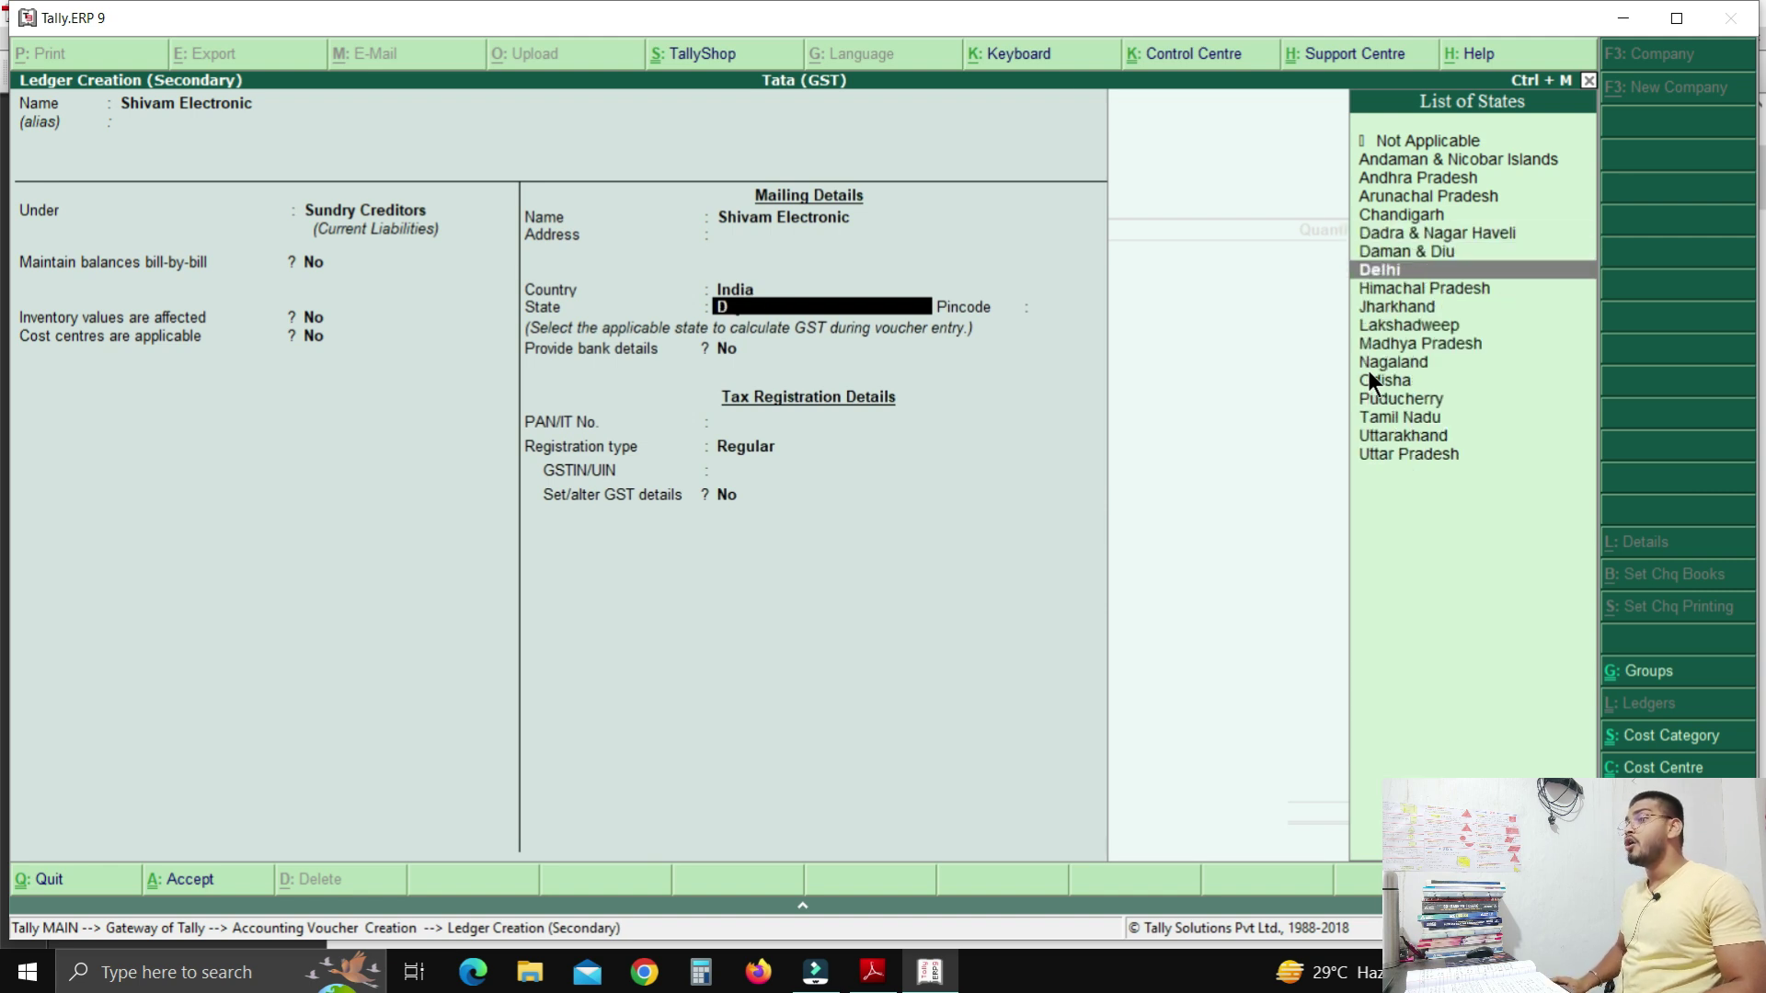
key(Return)
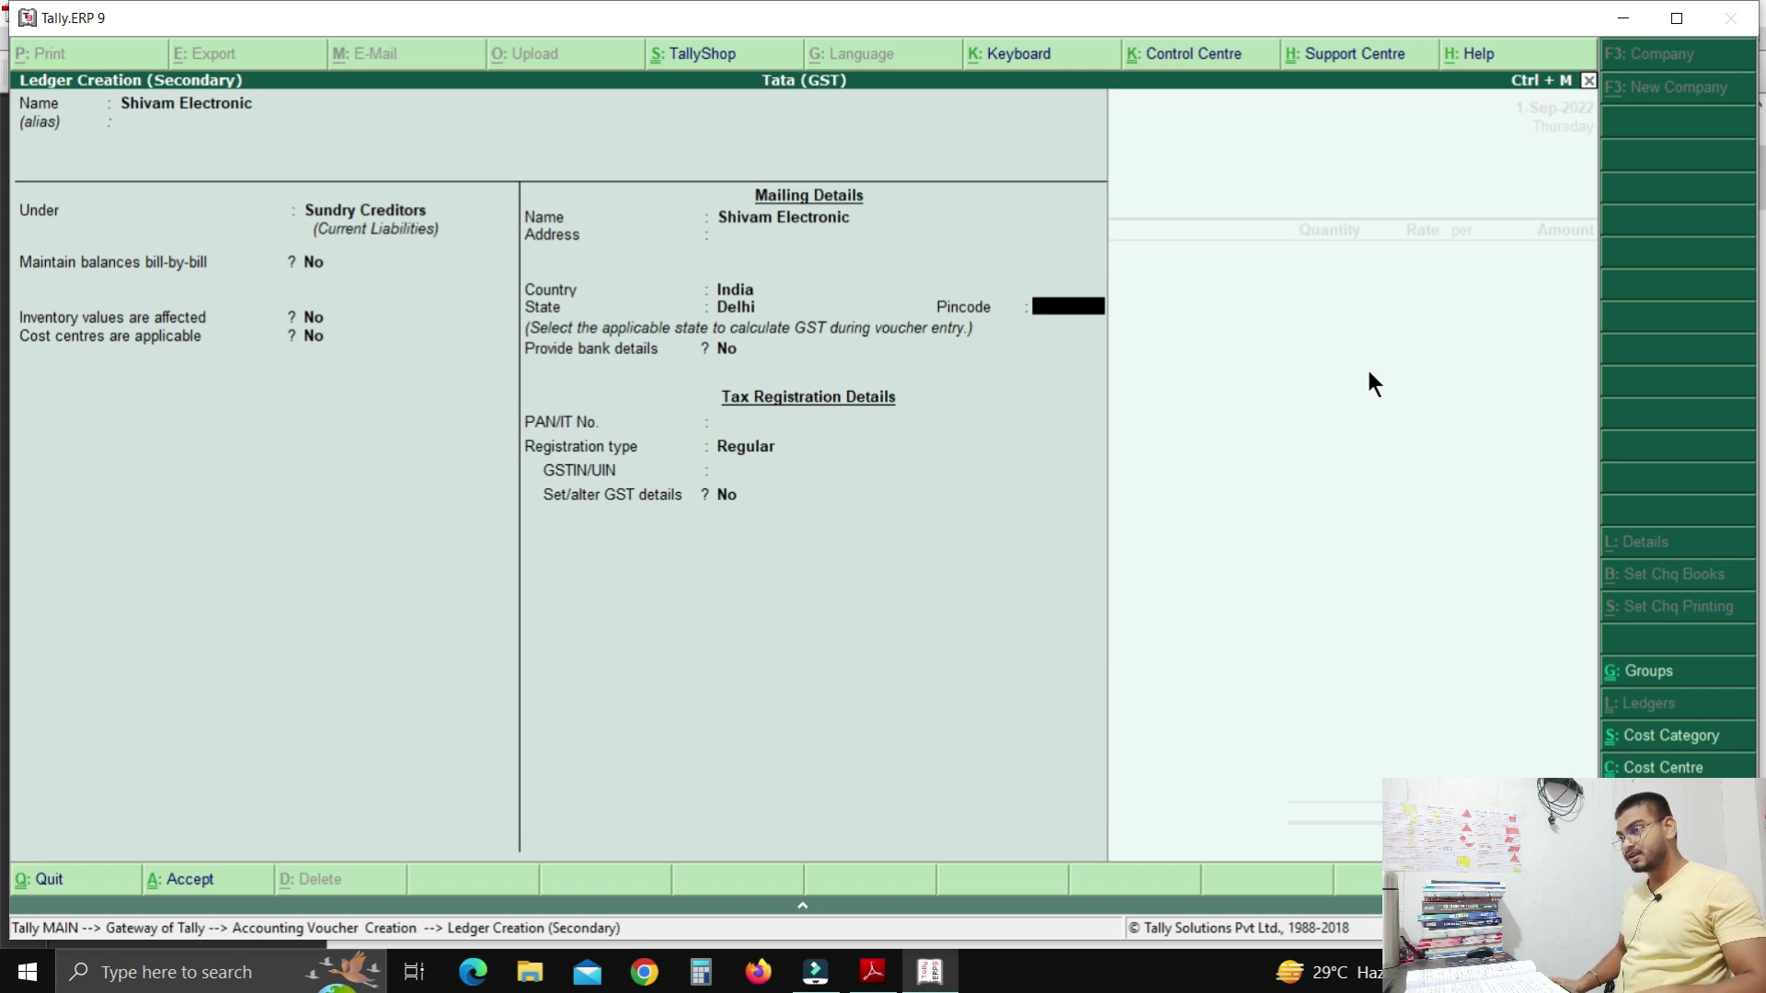
key(ctrl+a)
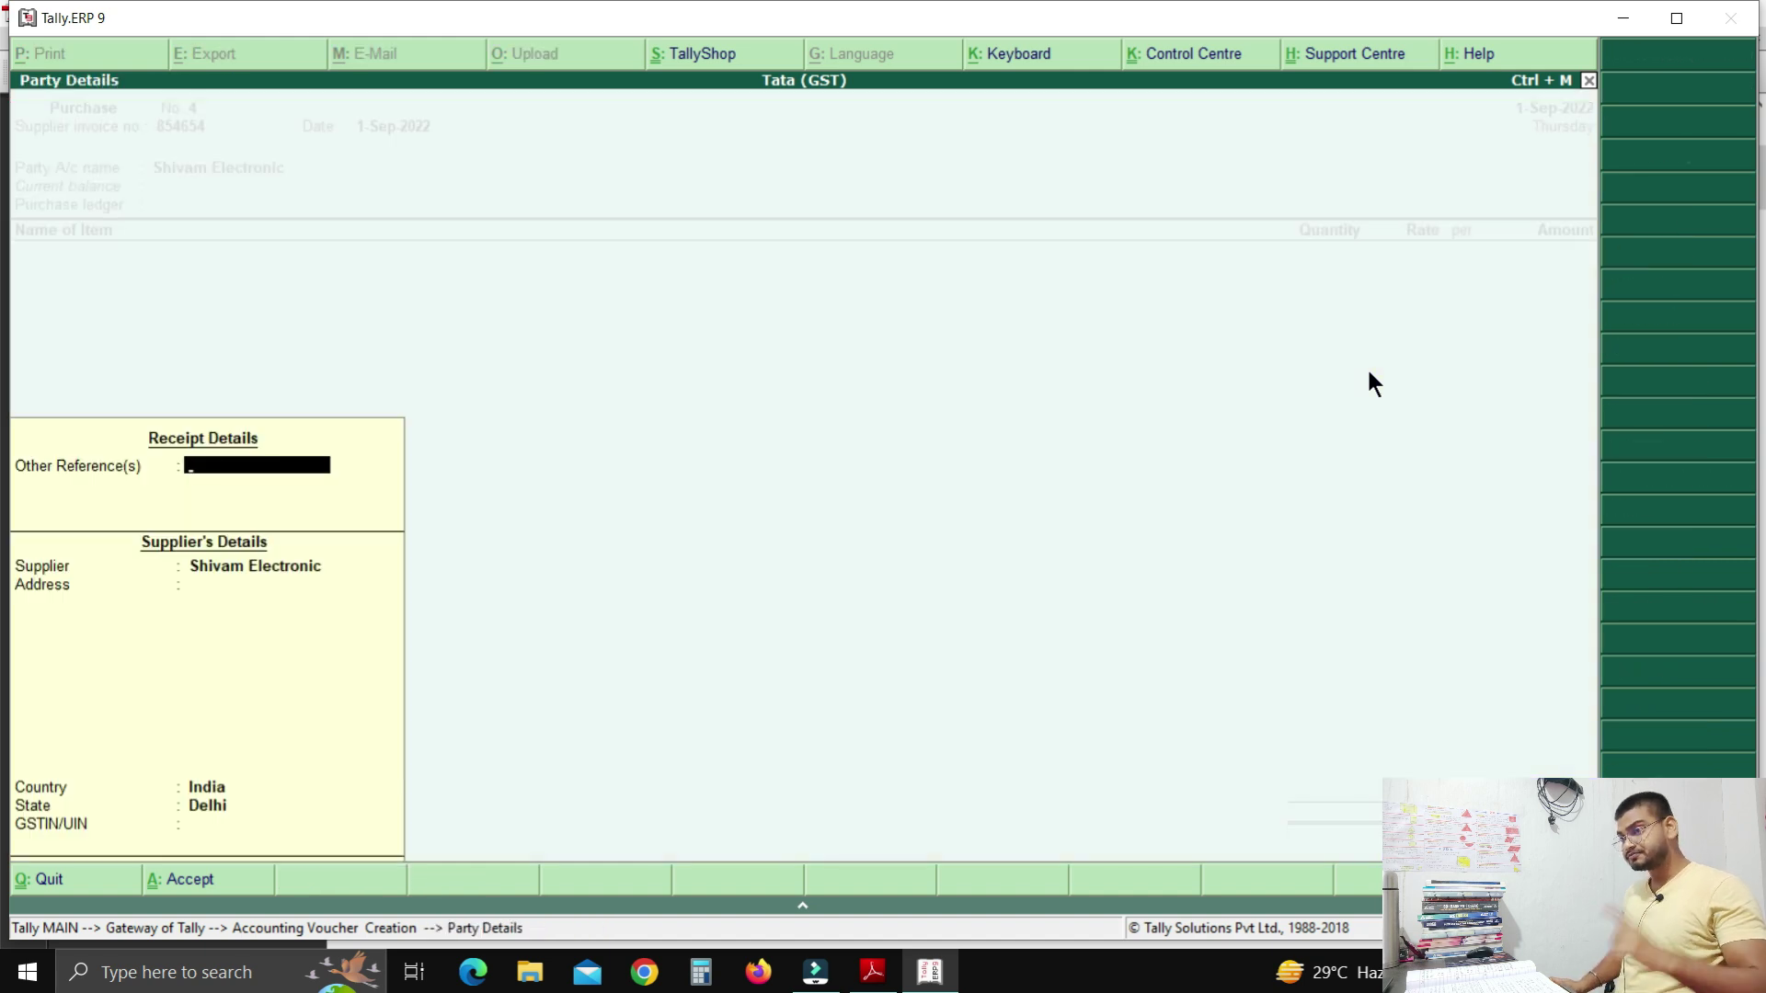
Accept the supplier's party details and choose Purchase as the voucher's purchase ledger.
key(ctrl+a)
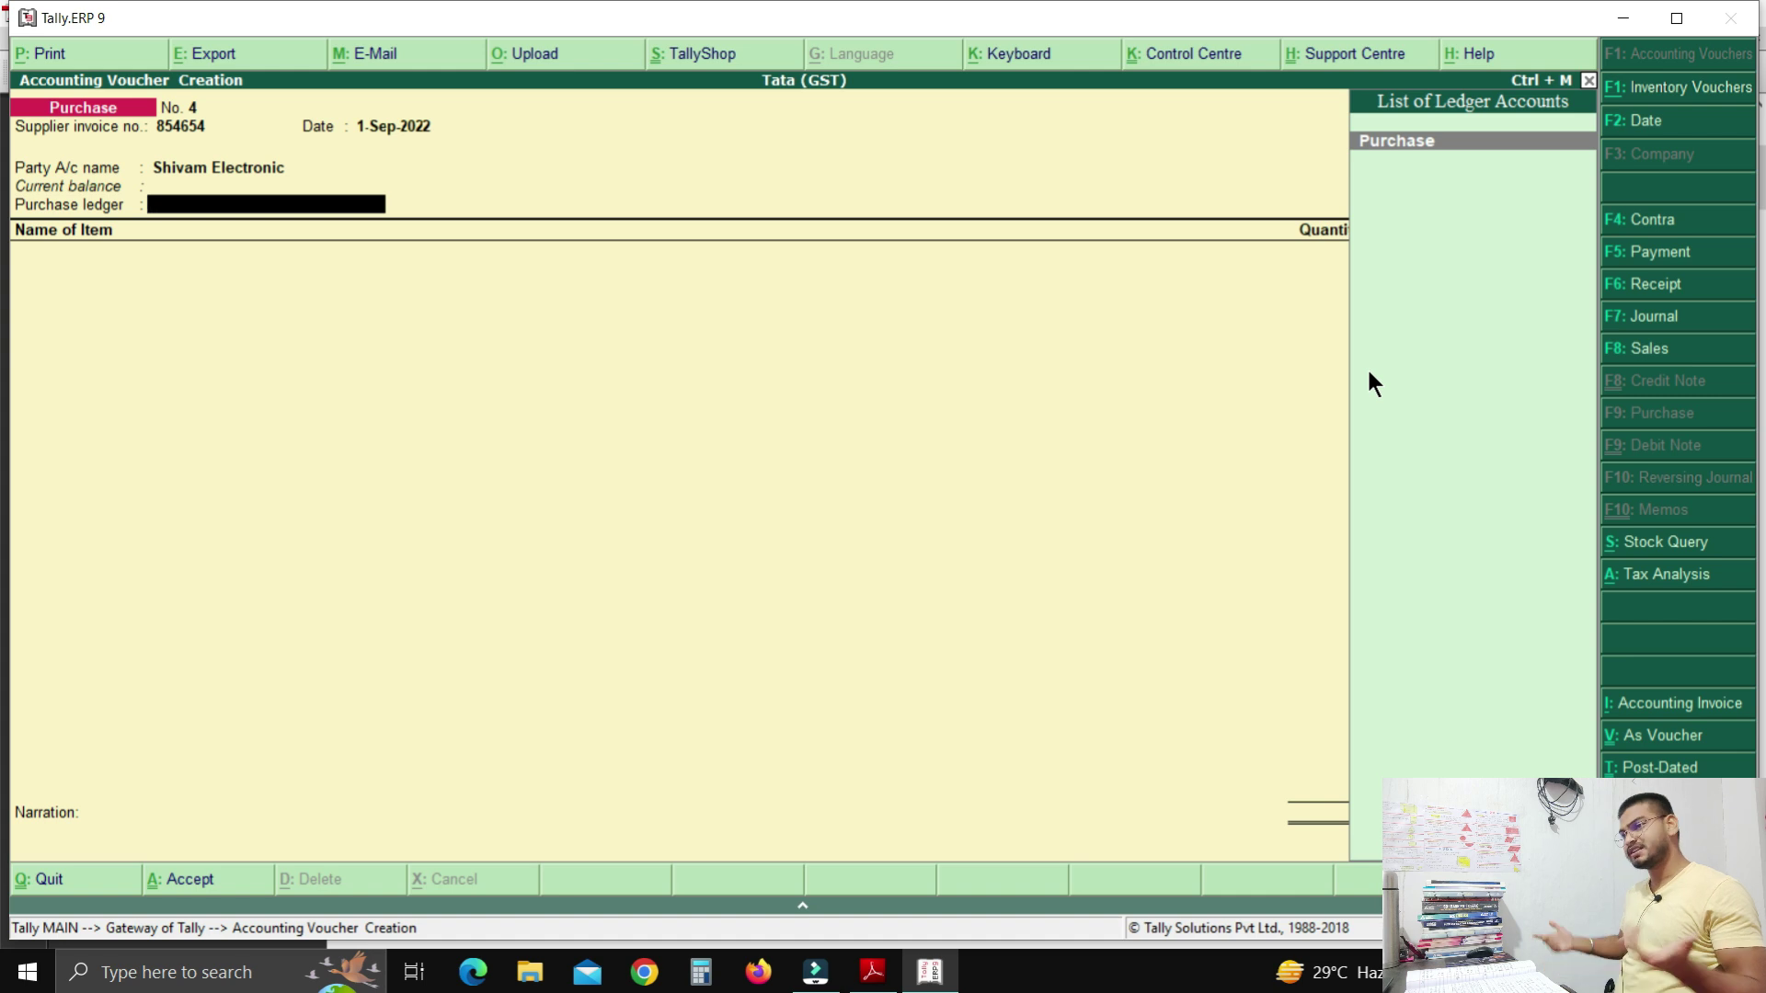
key(Return)
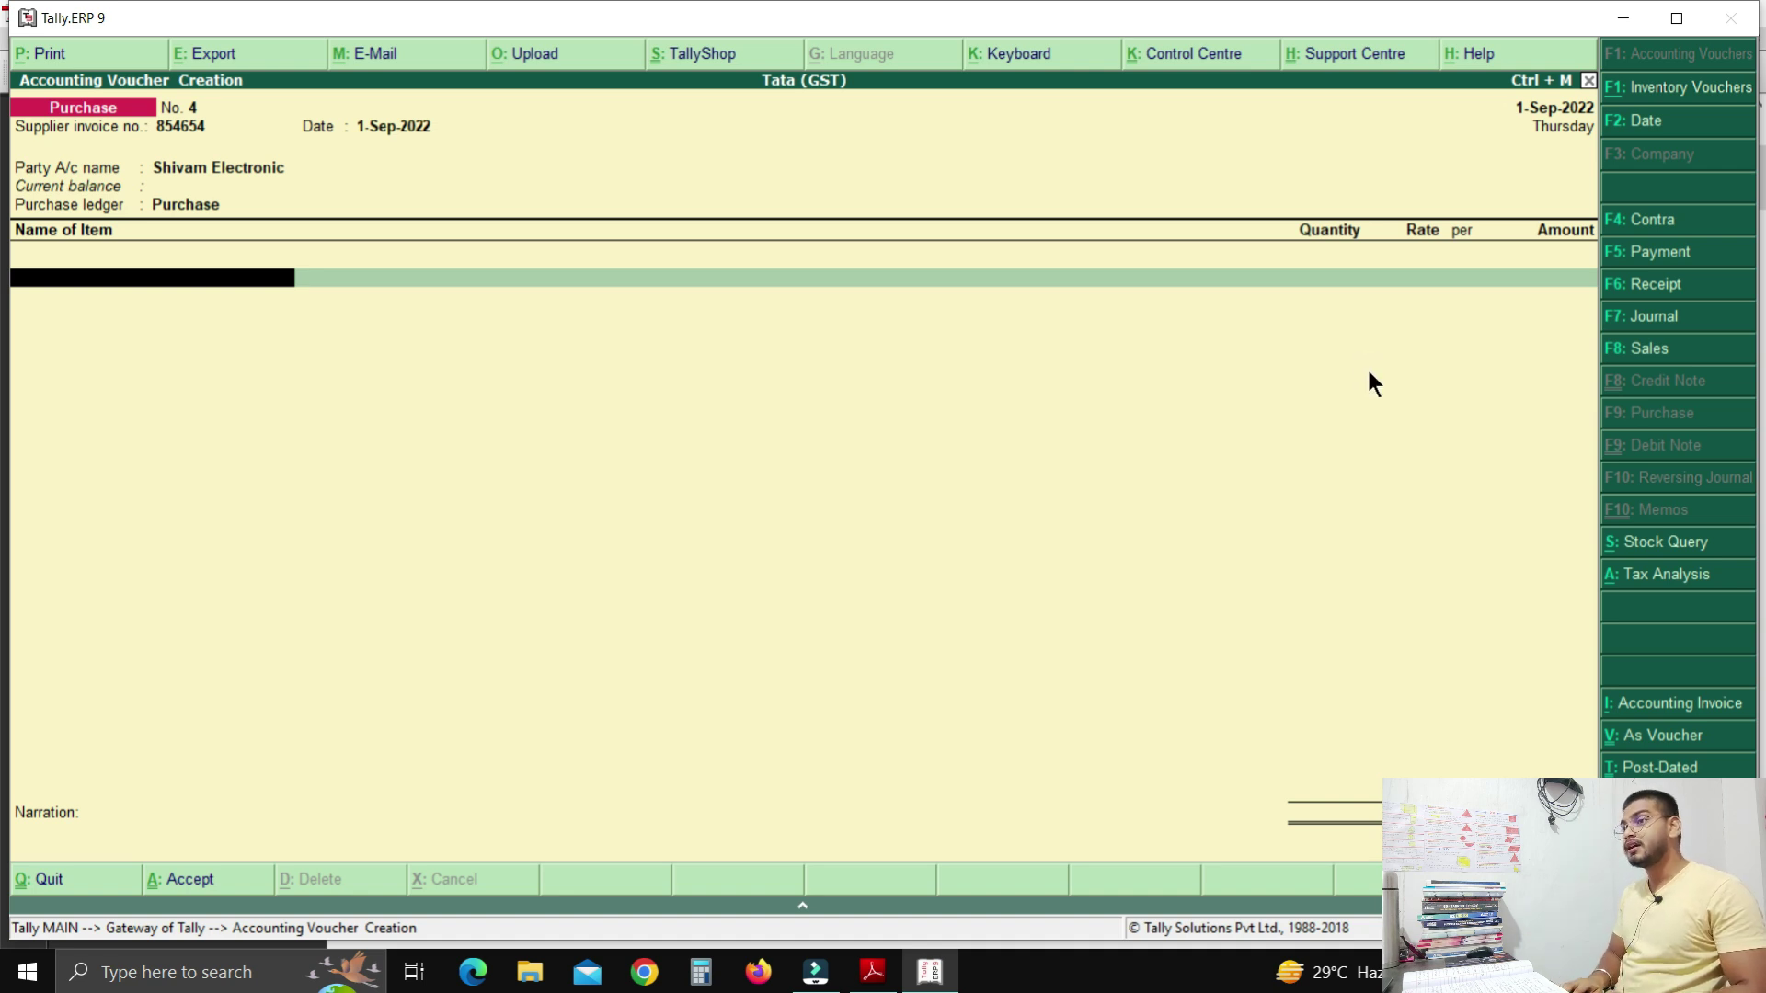
Start a new stock item named Solar Water Heater under Primary, with Ps (Pieces) as its unit.
key(alt+c)
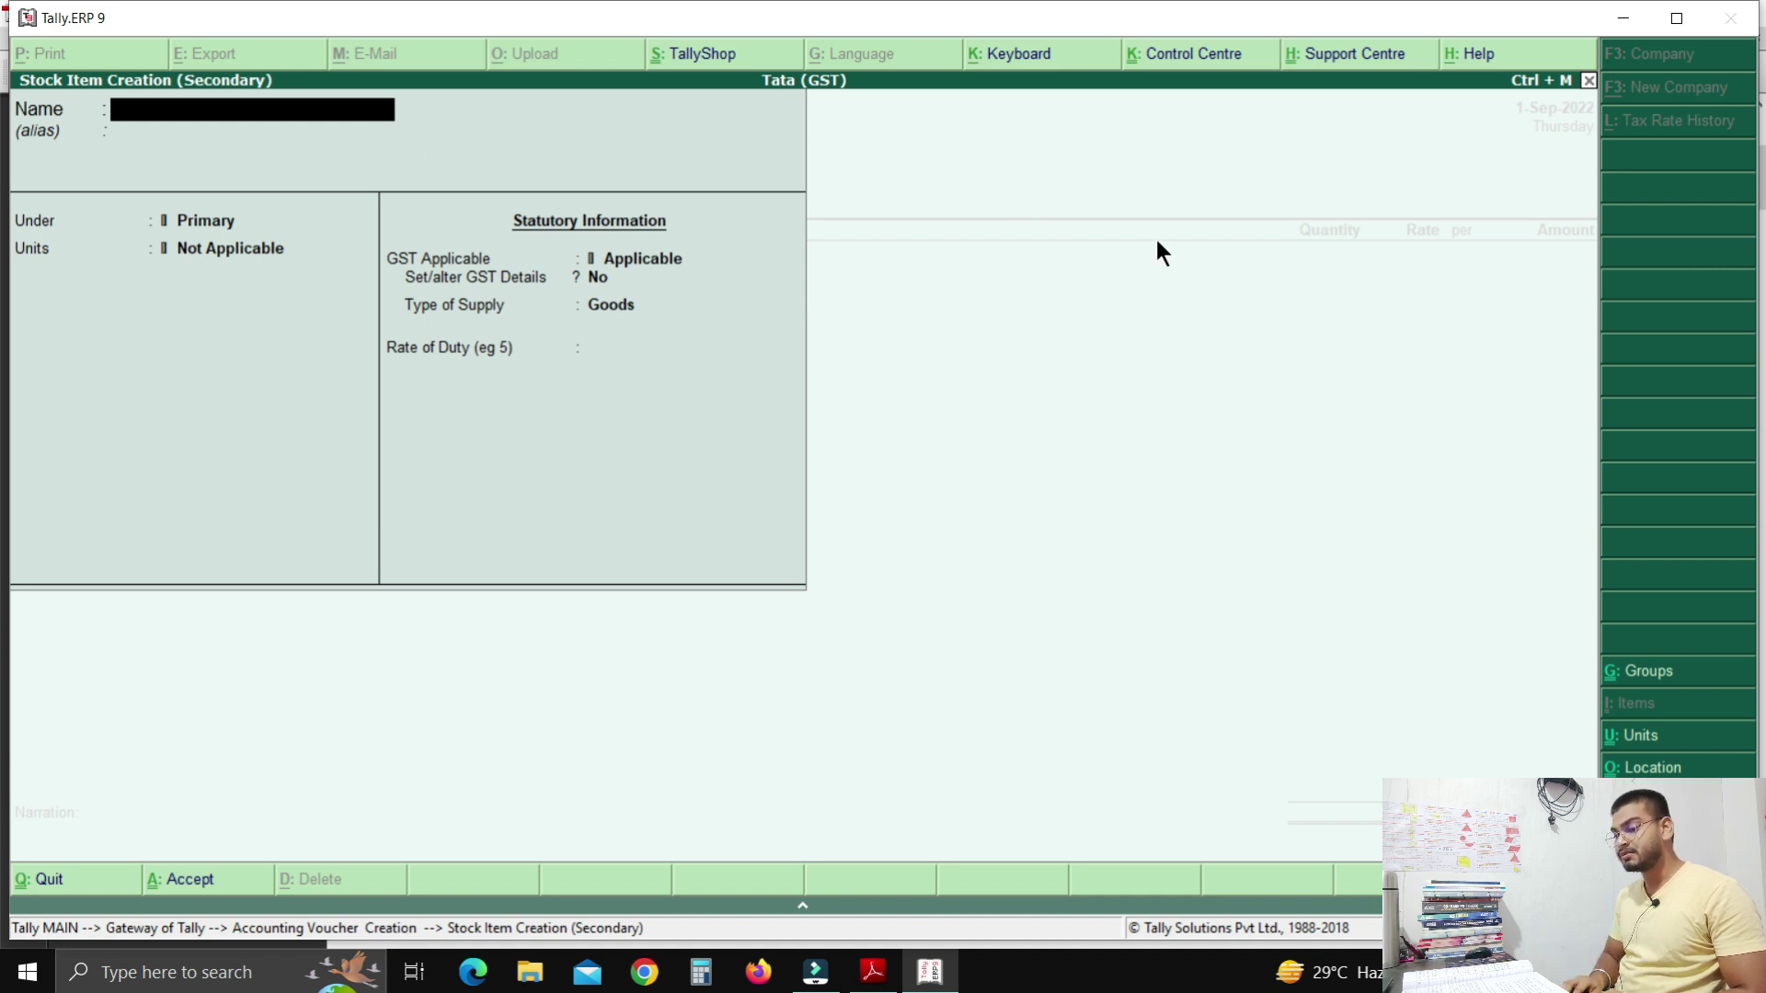
text(Solar Water Ja)
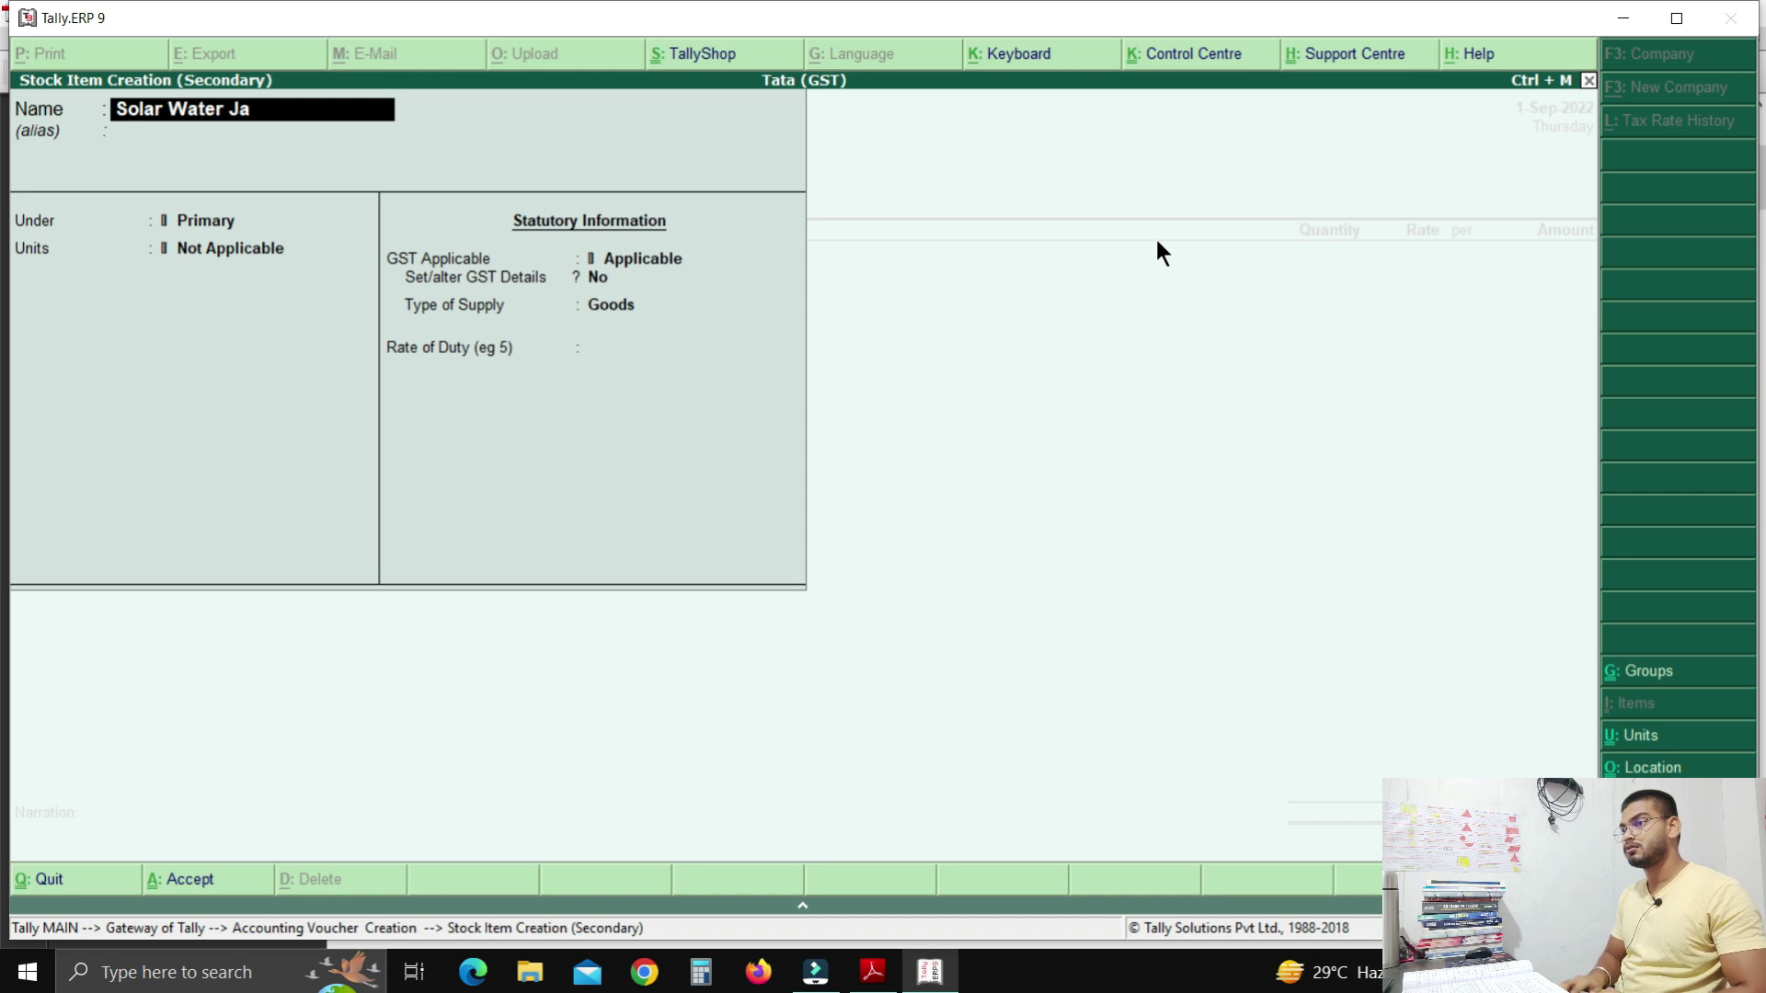
key(BackSpace)
key(BackSpace)
text(Heater)
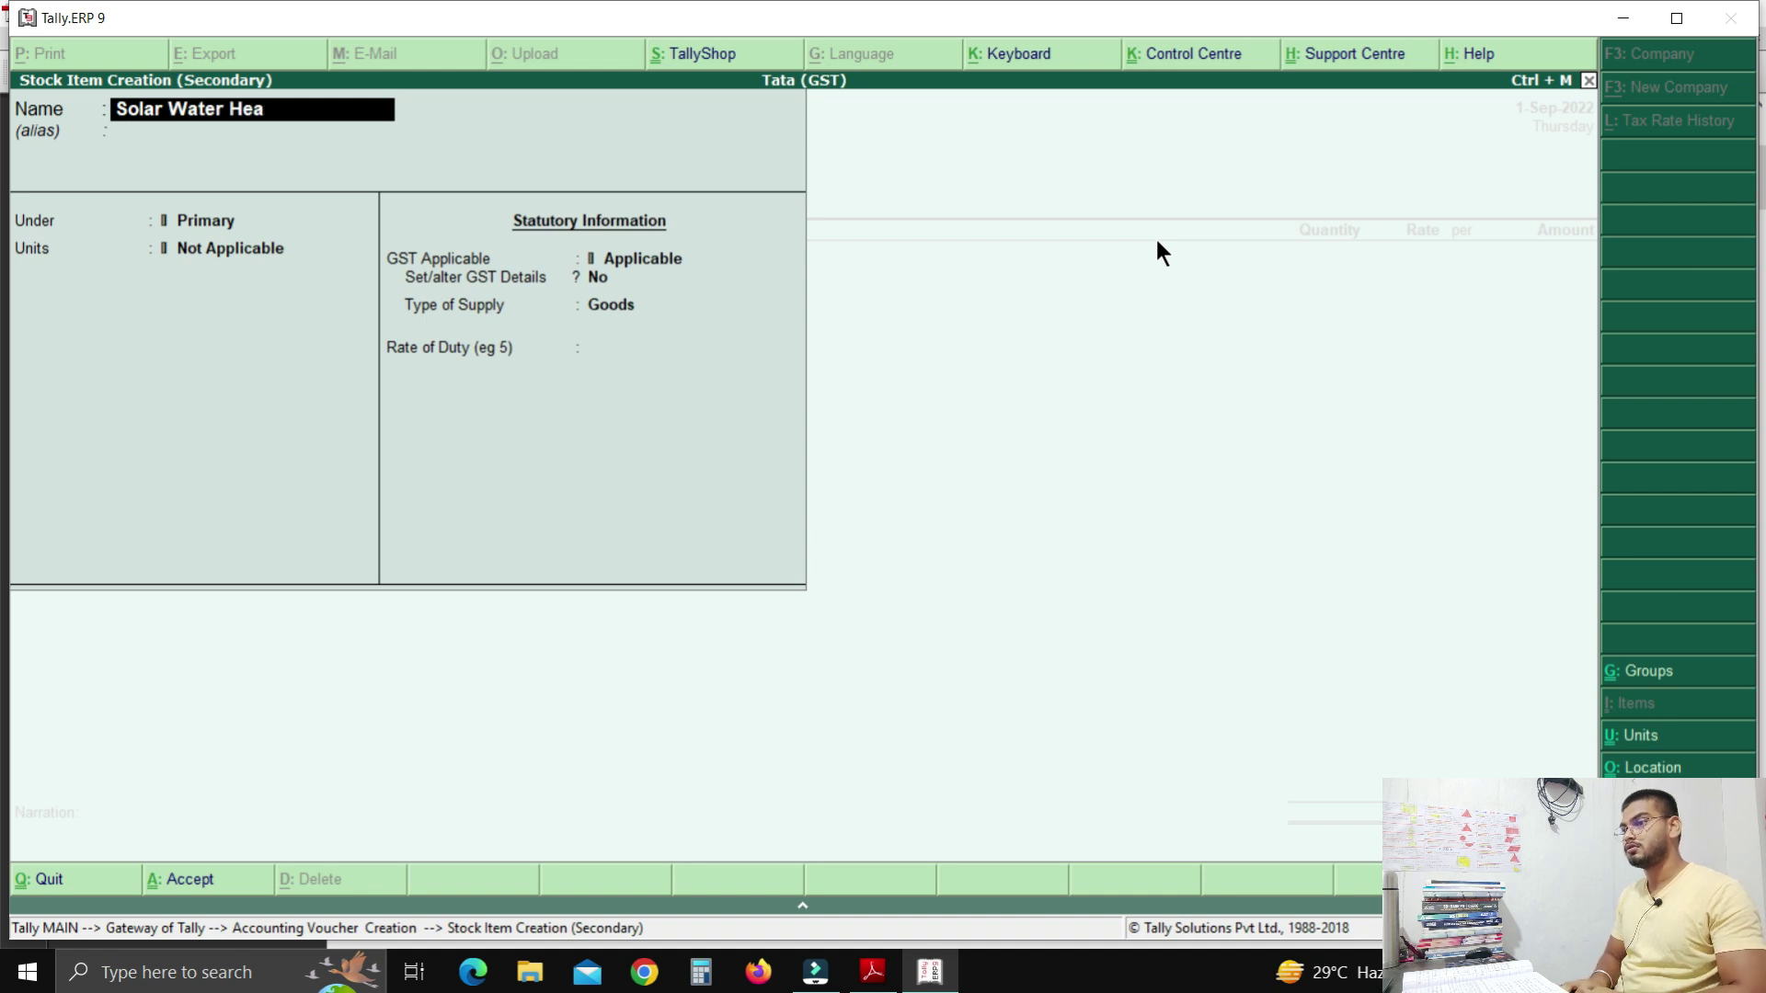
key(Return)
key(Return)
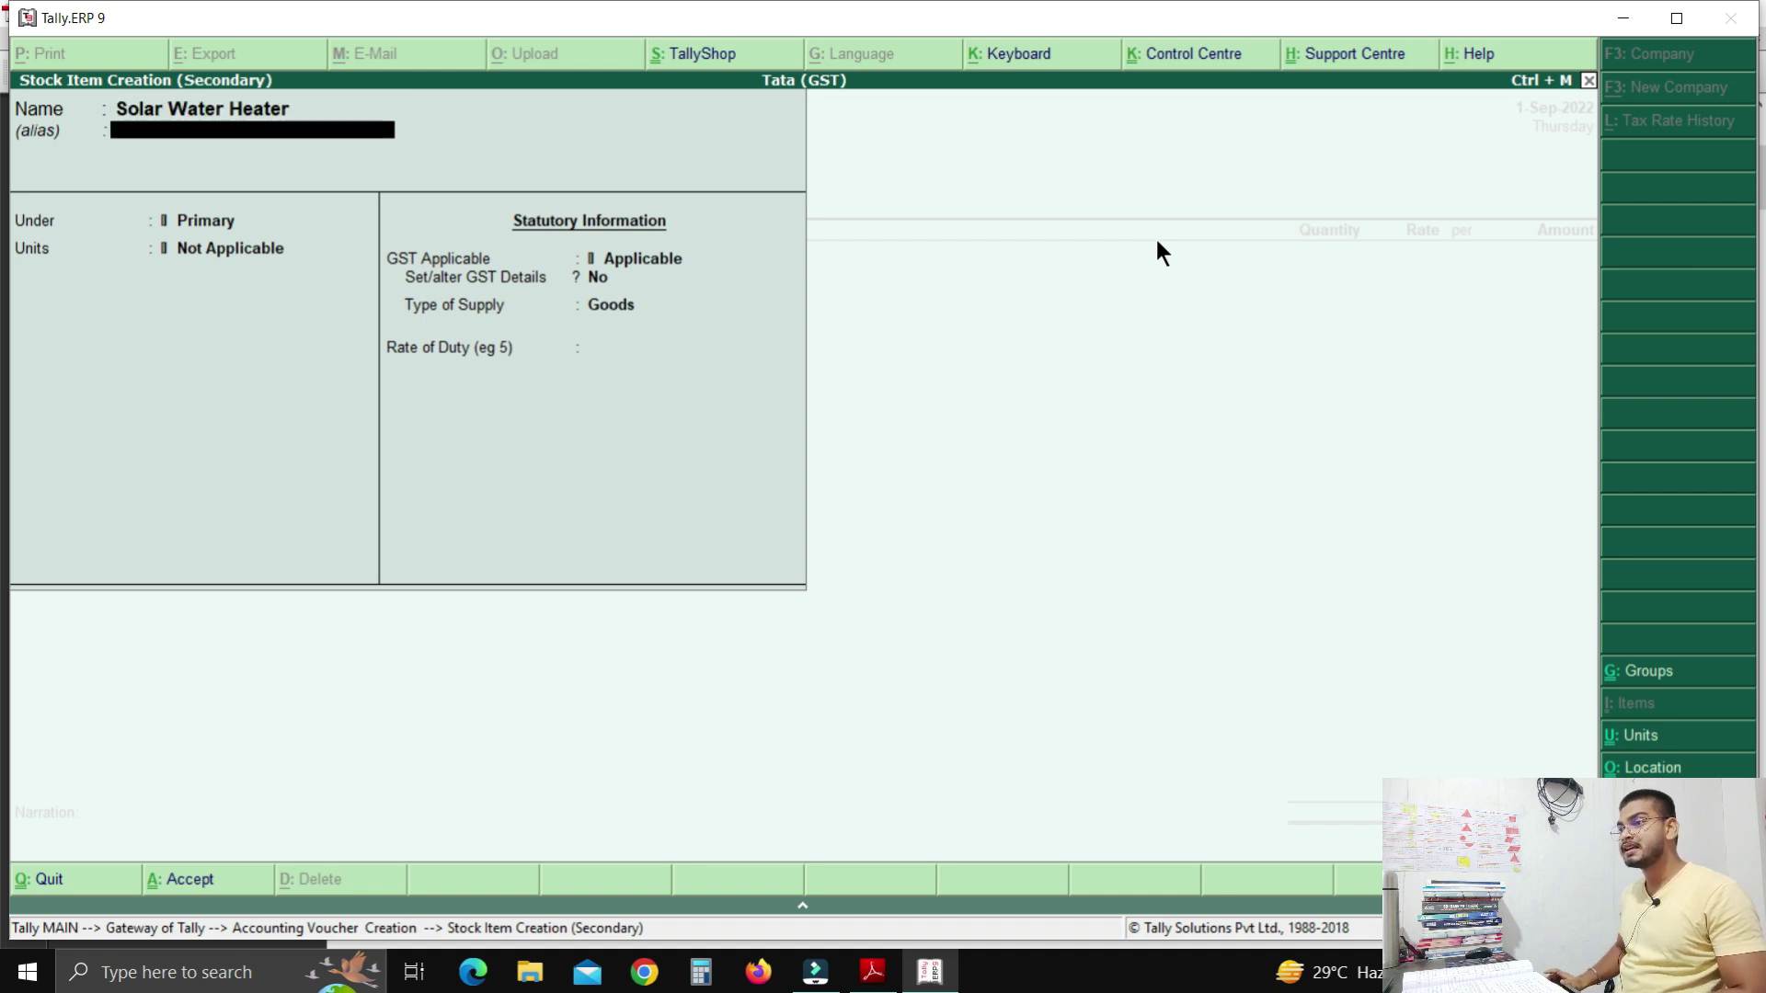
key(Return)
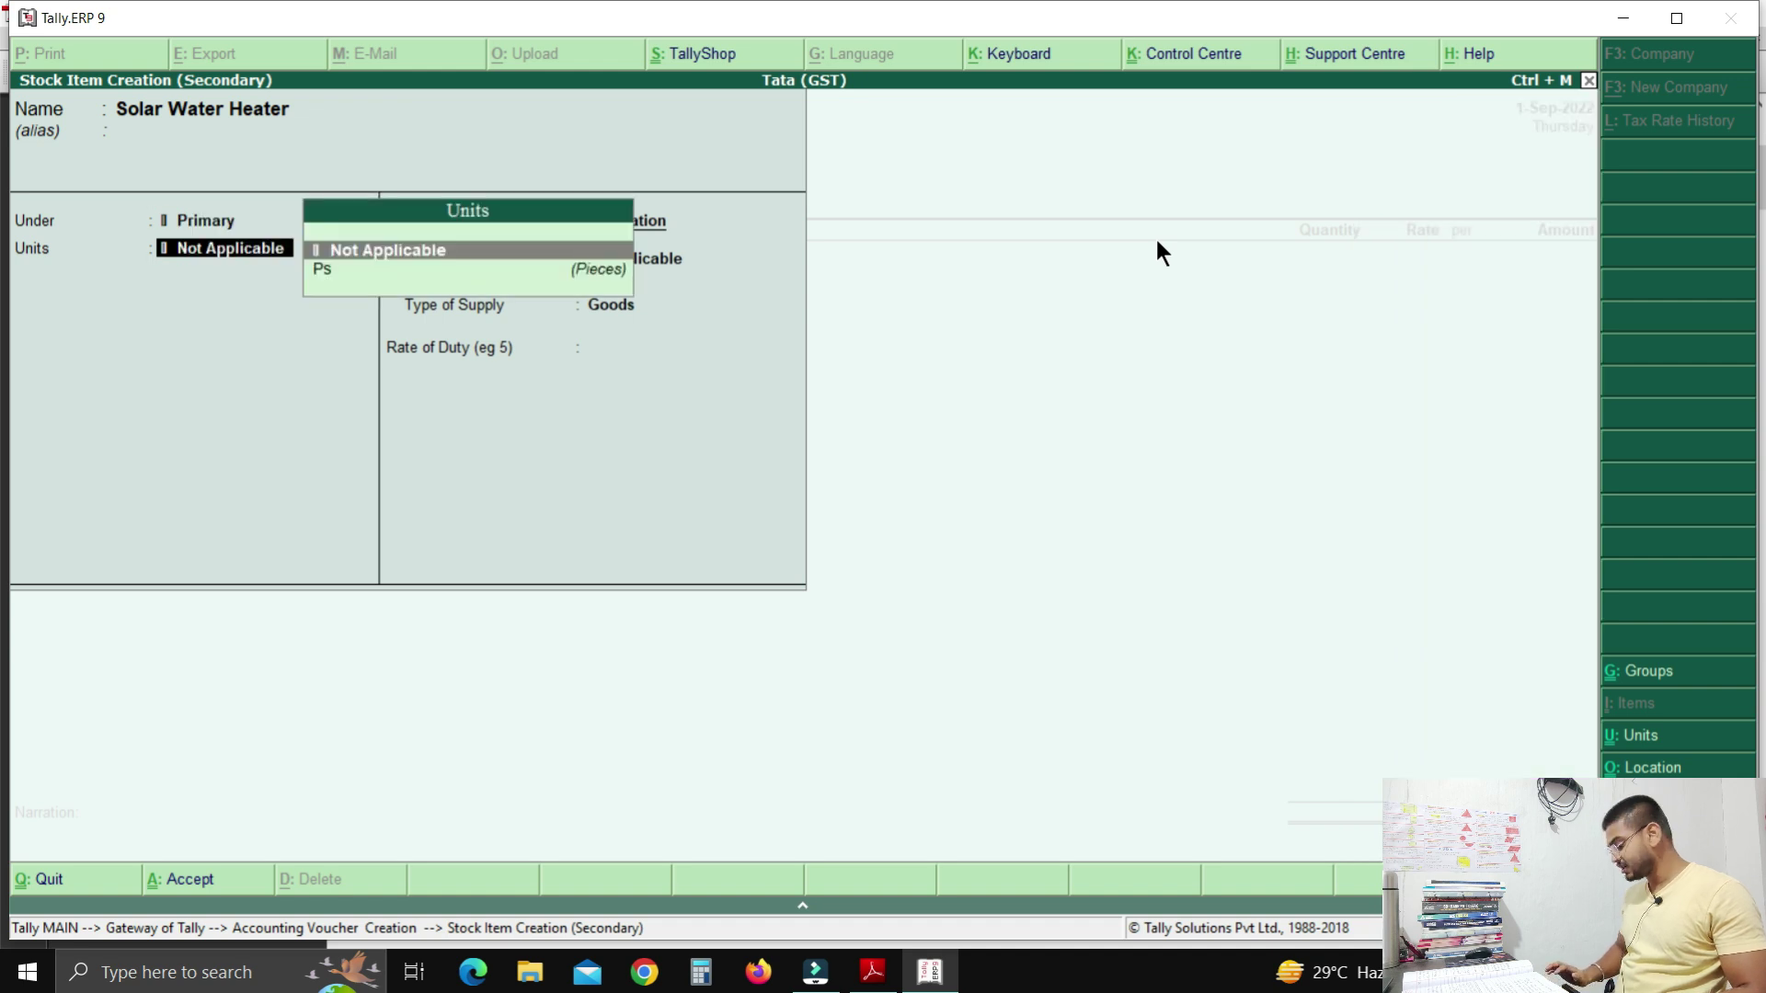
key(Down)
key(Return)
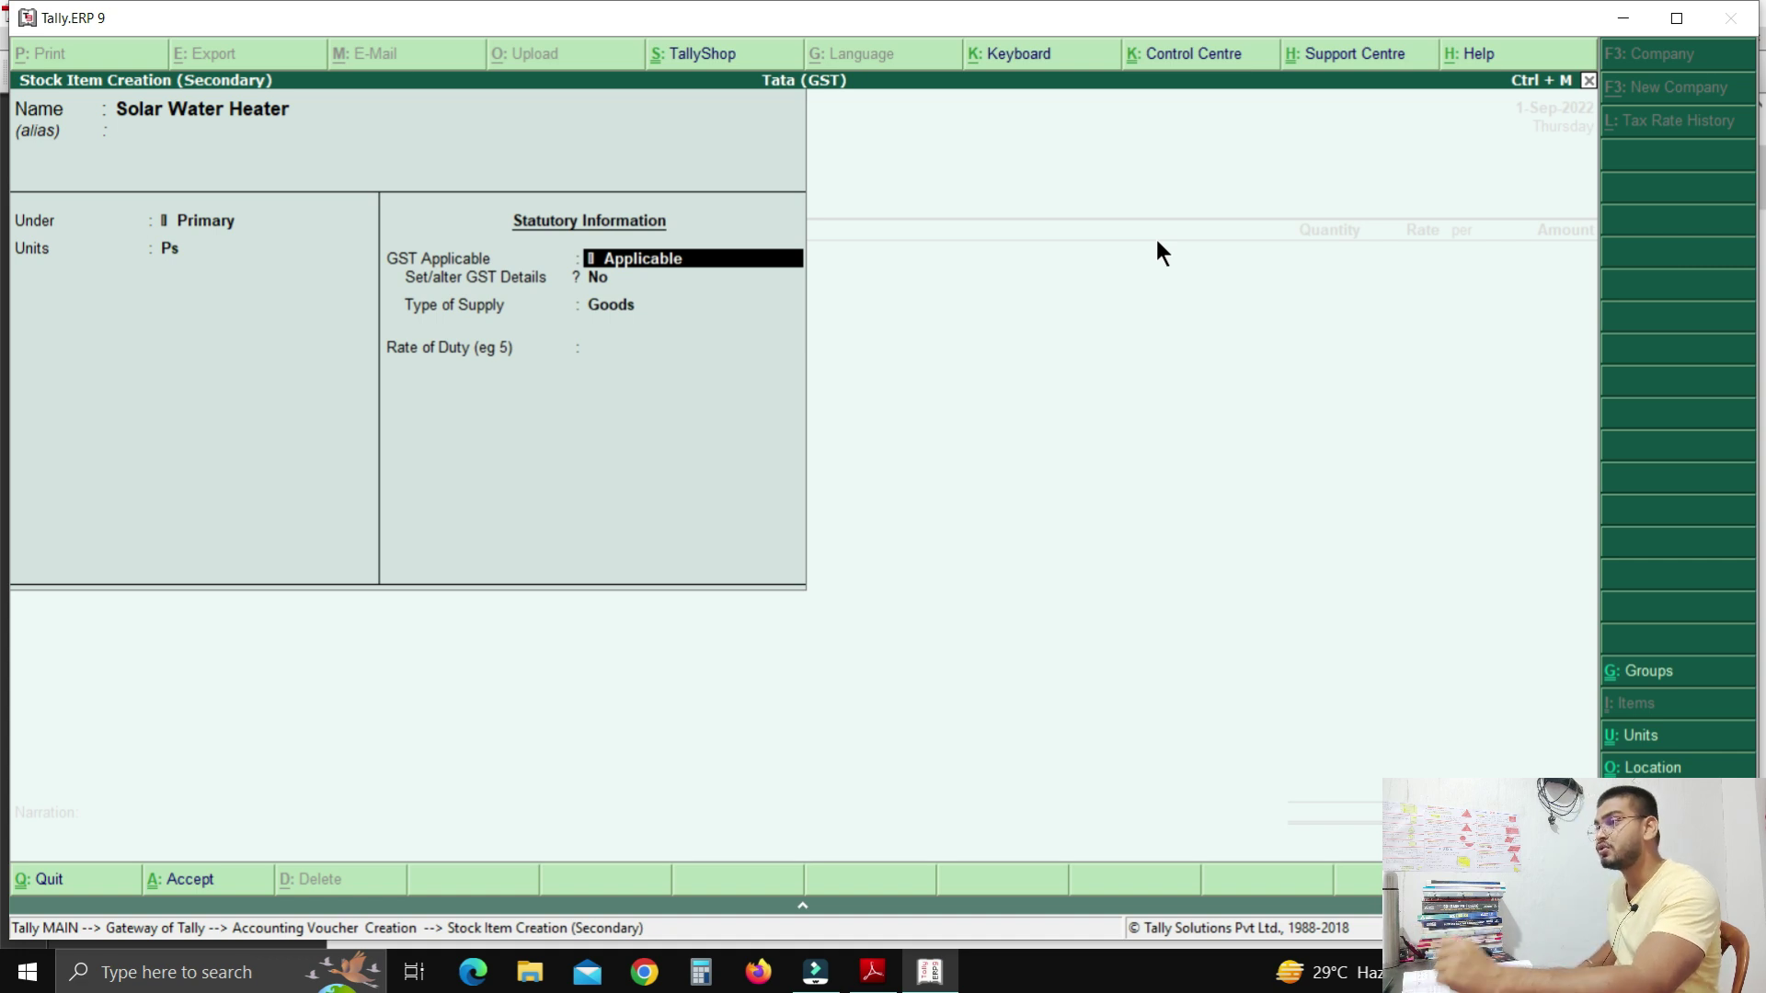
Keep GST applicable and define the item's GST details: calculation On Value, taxability Taxable, integrated tax 5%.
key(Return)
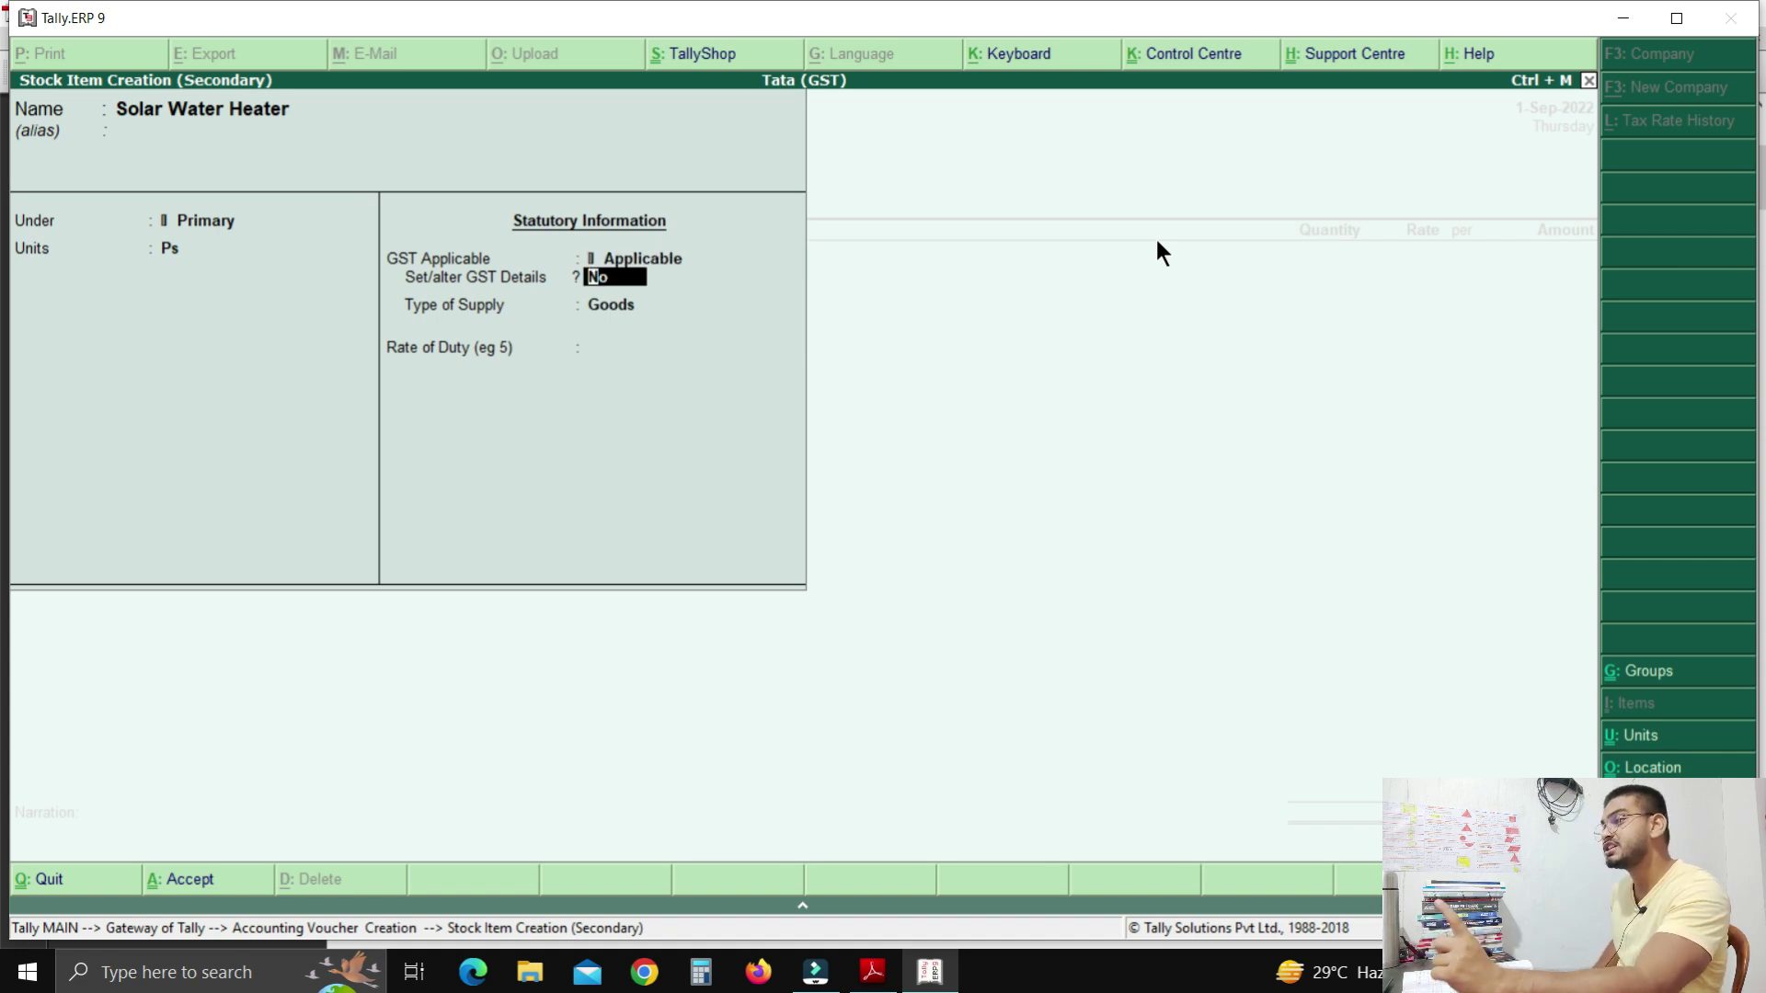
text(y)
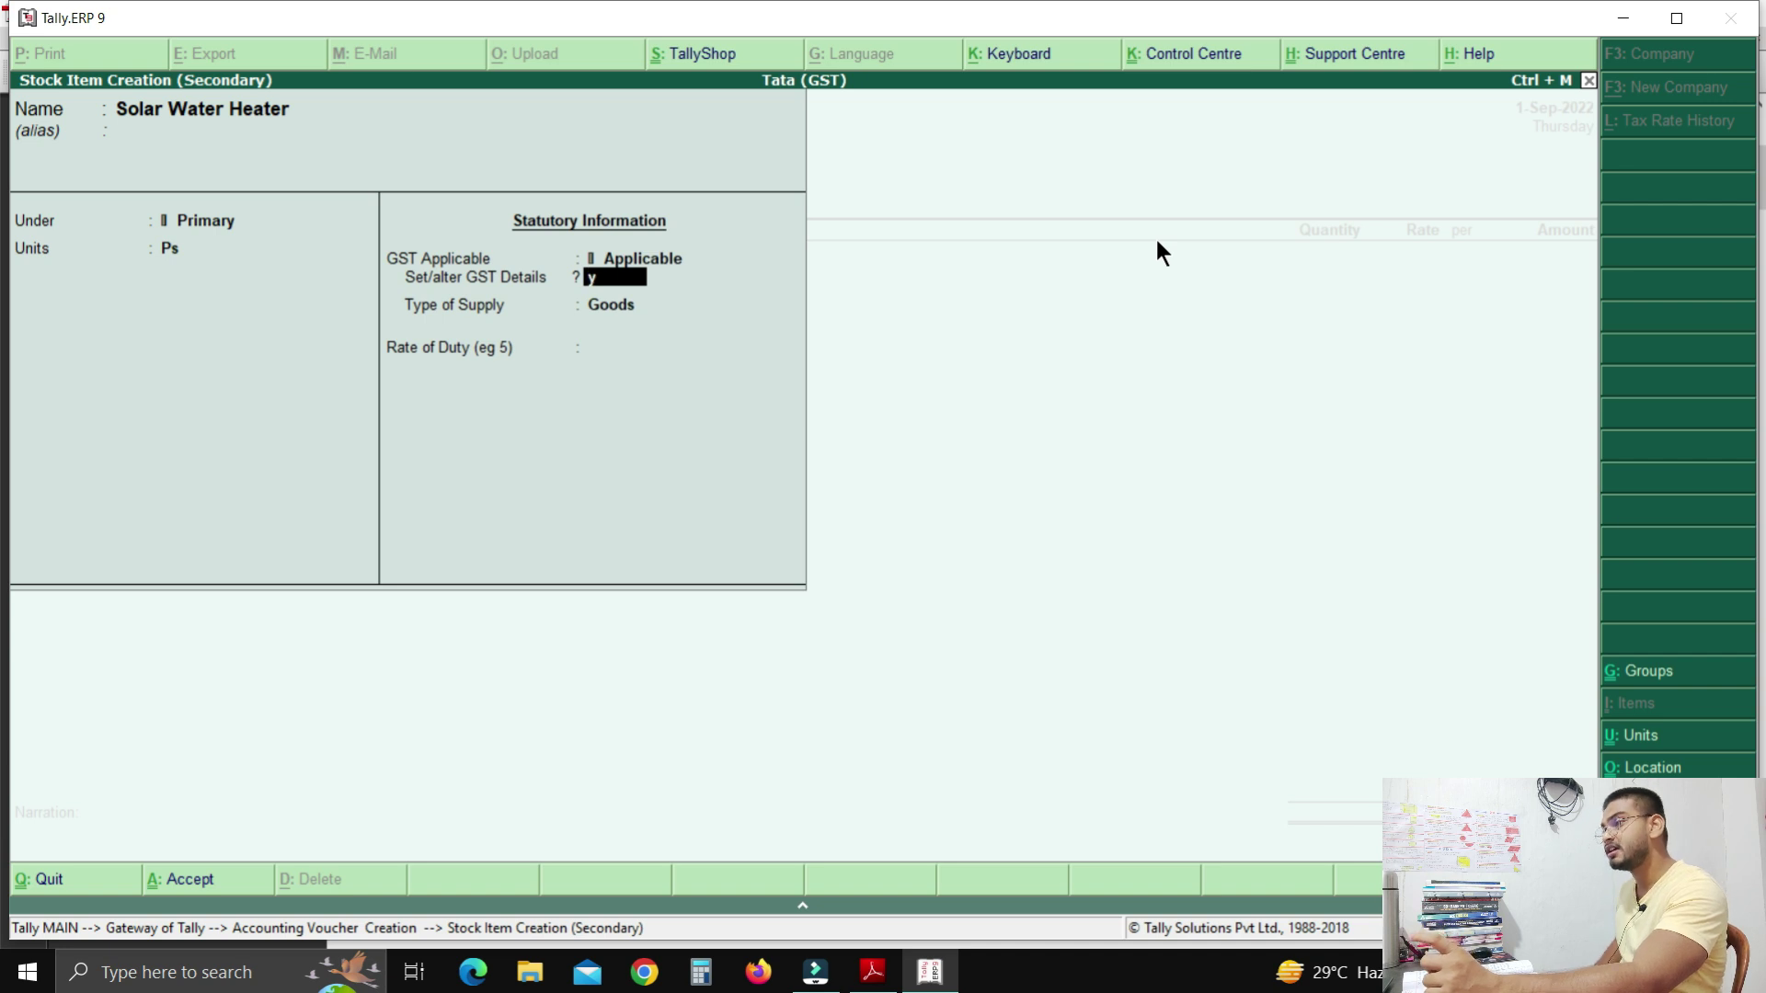
key(Return)
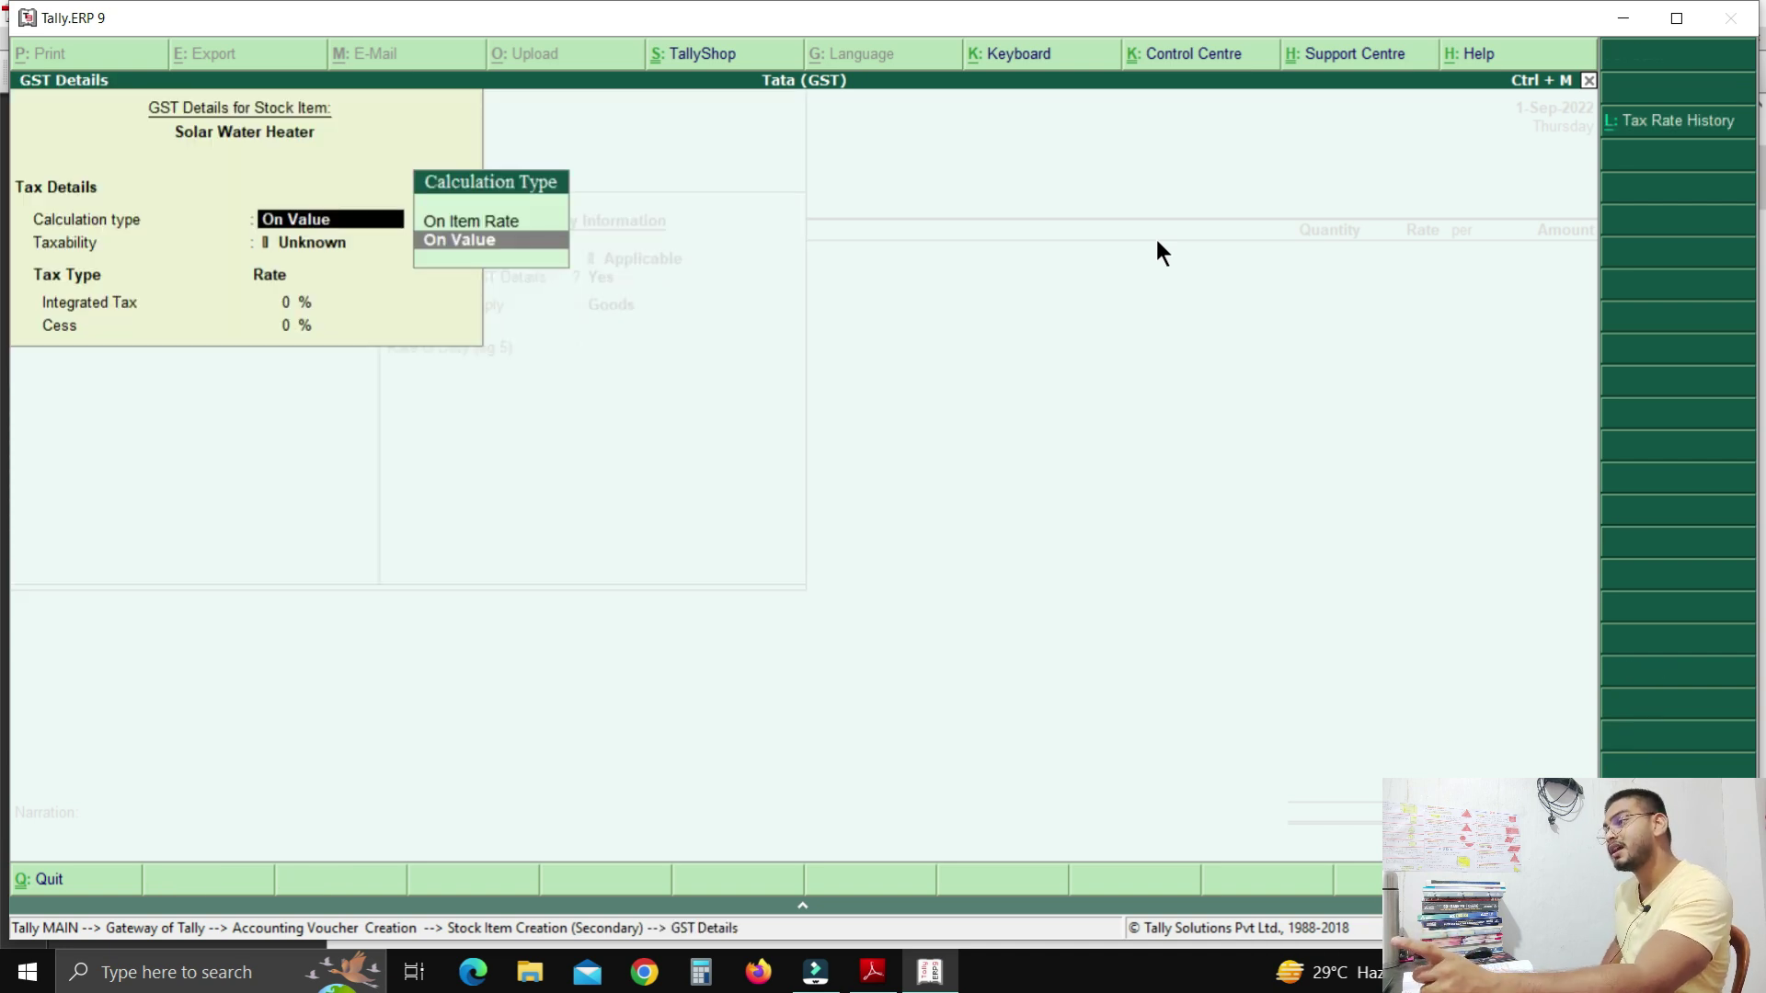
key(Return)
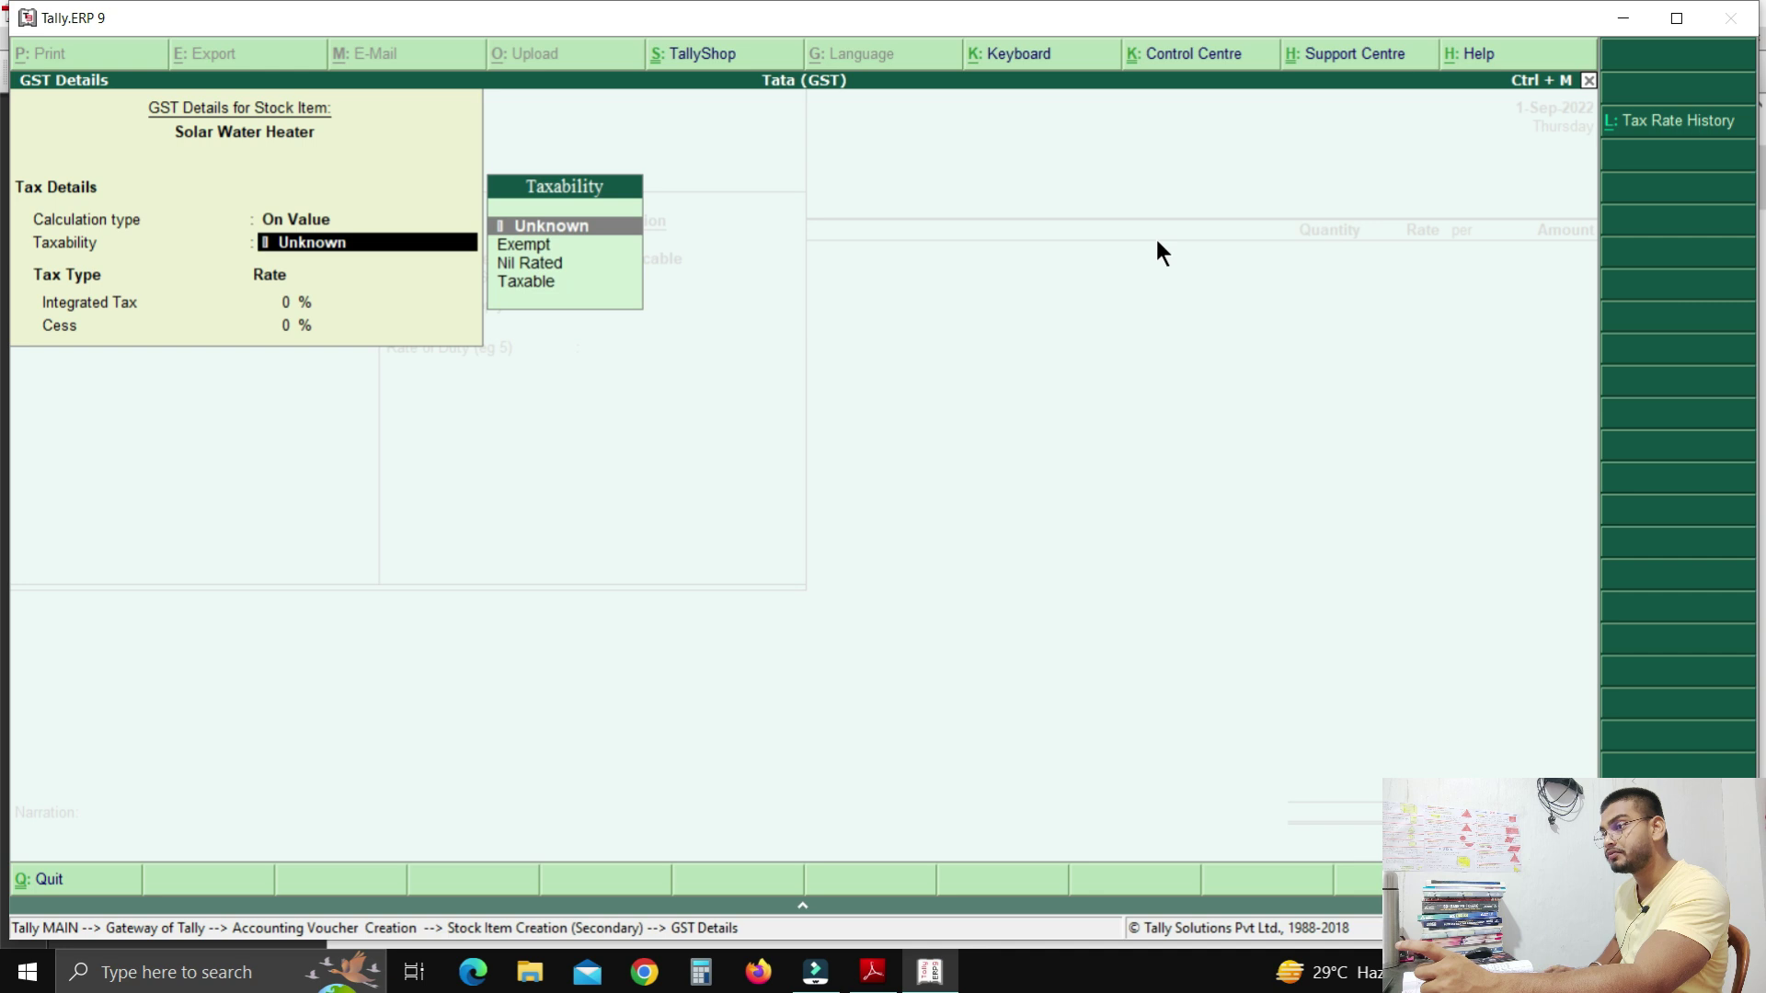
key(Down)
key(Down)
key(Down)
key(Return)
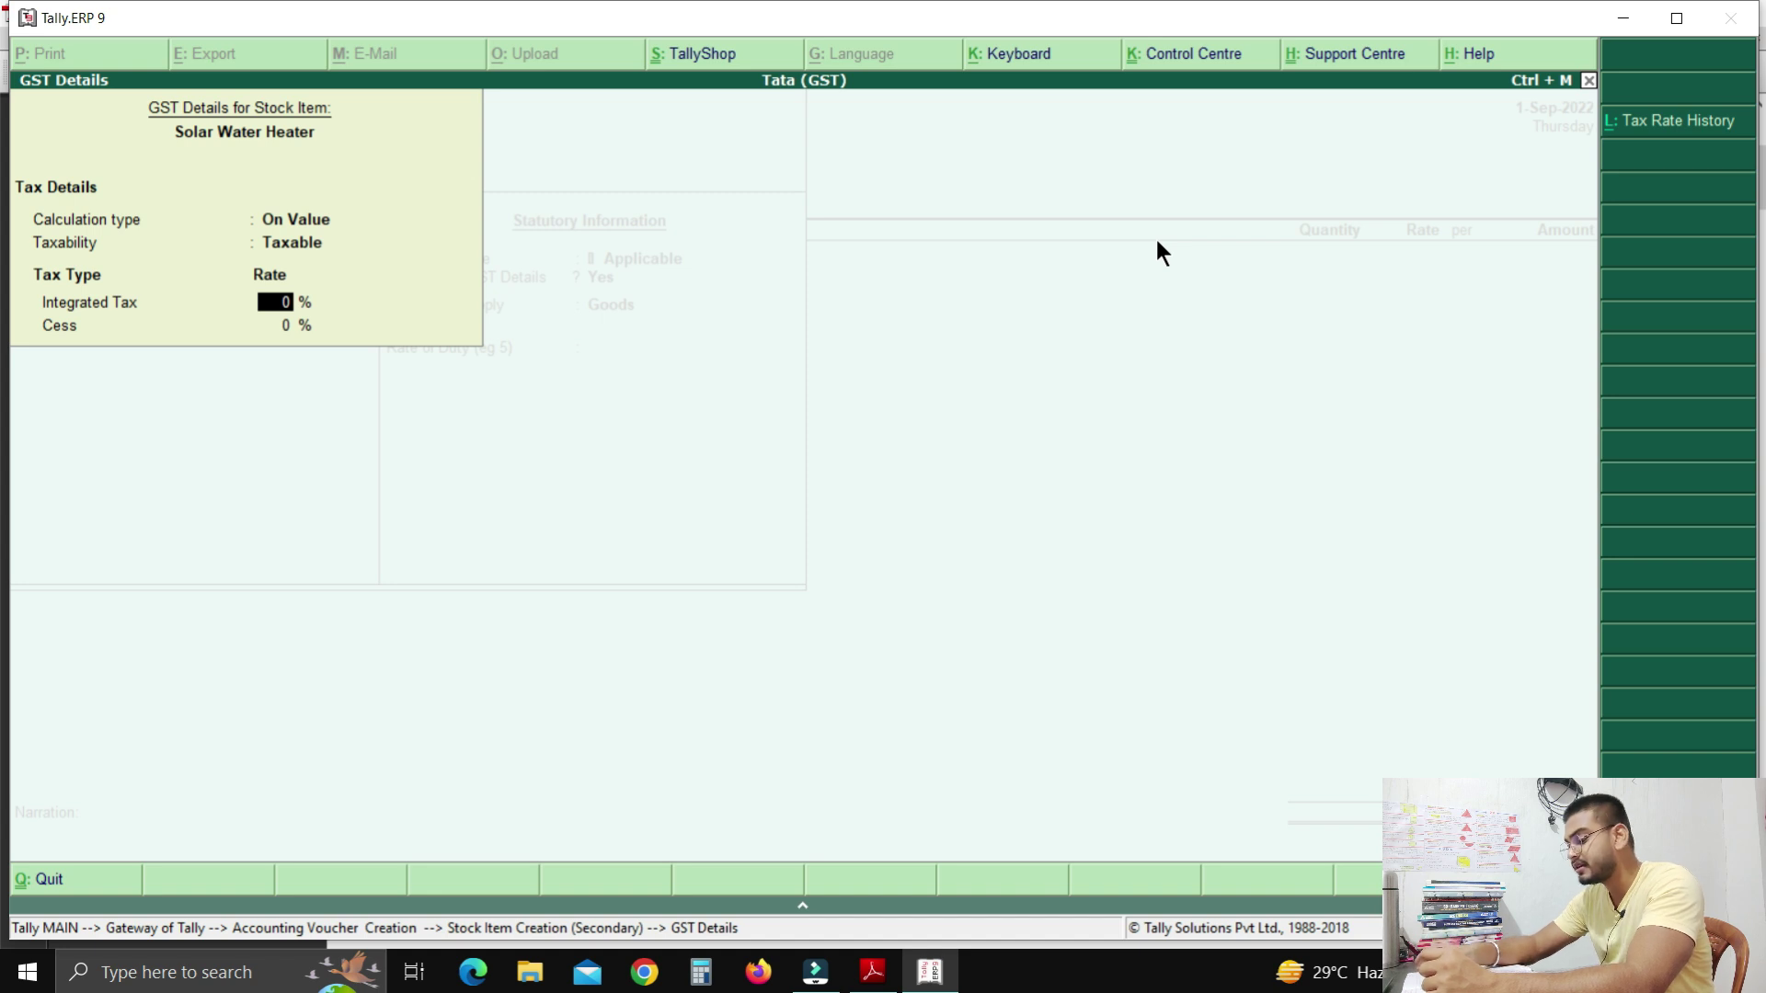
text(5)
key(Return)
key(Return)
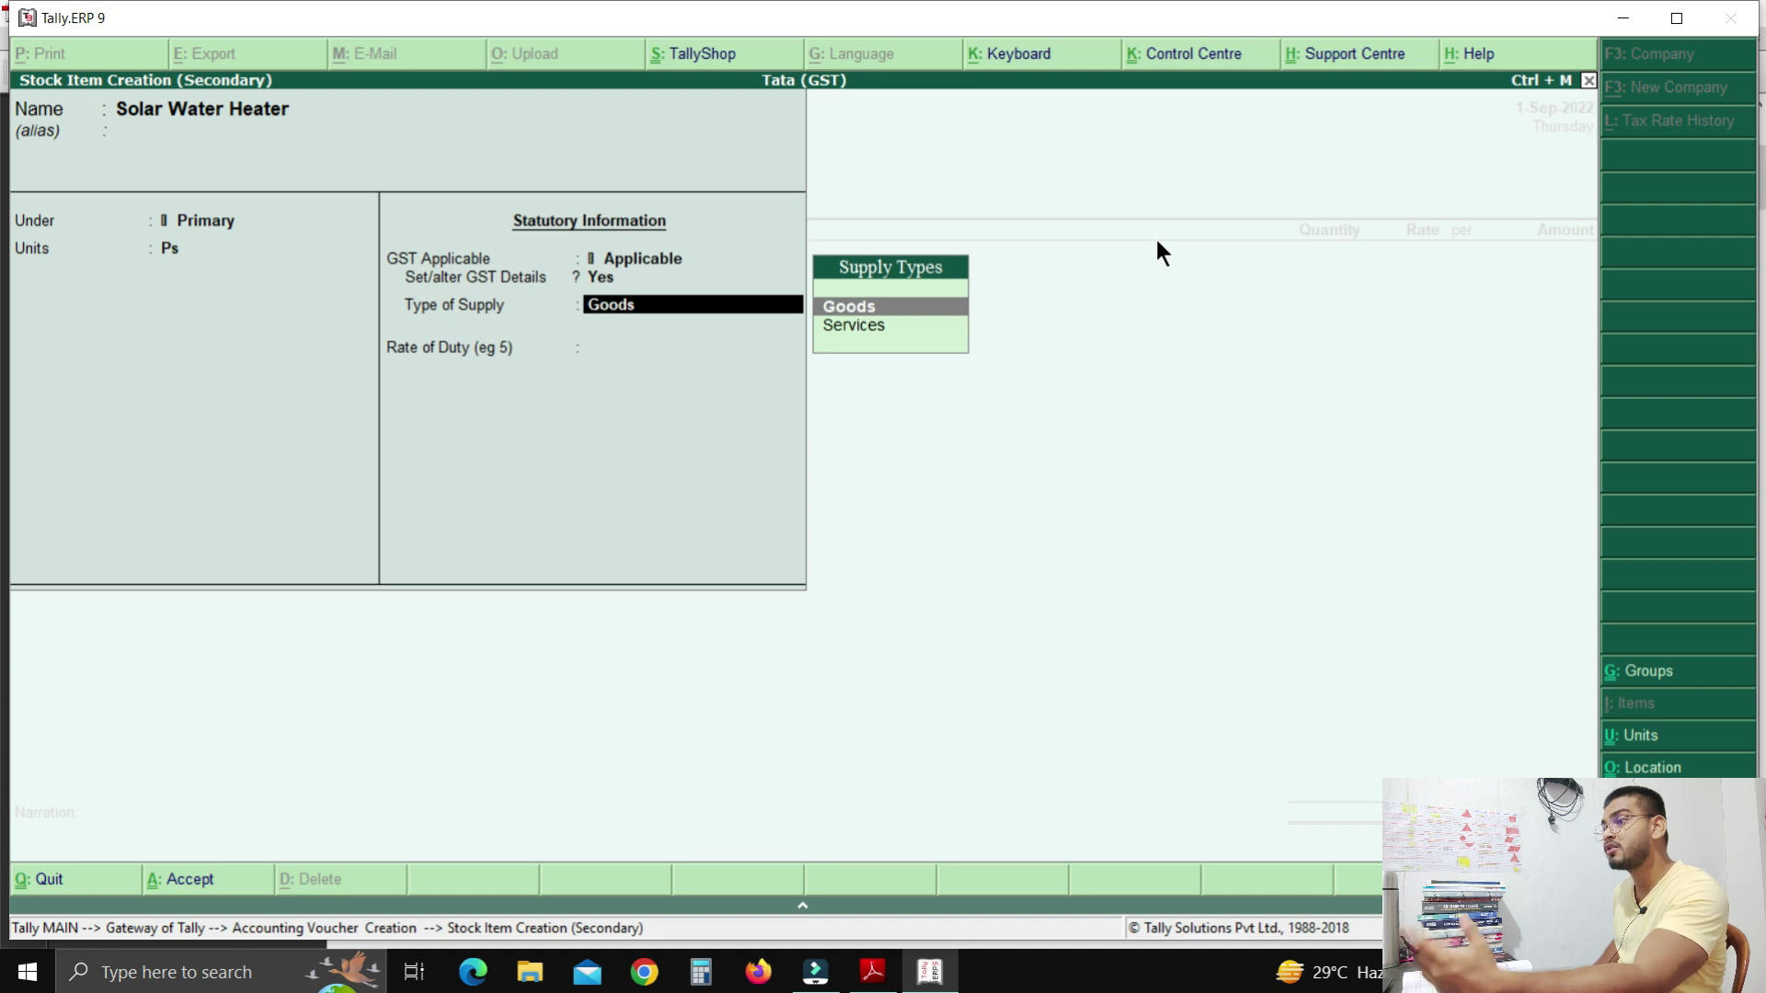
Keep Goods as the type of supply, leave the rate of duty blank and save the Solar Water Heater item.
key(Return)
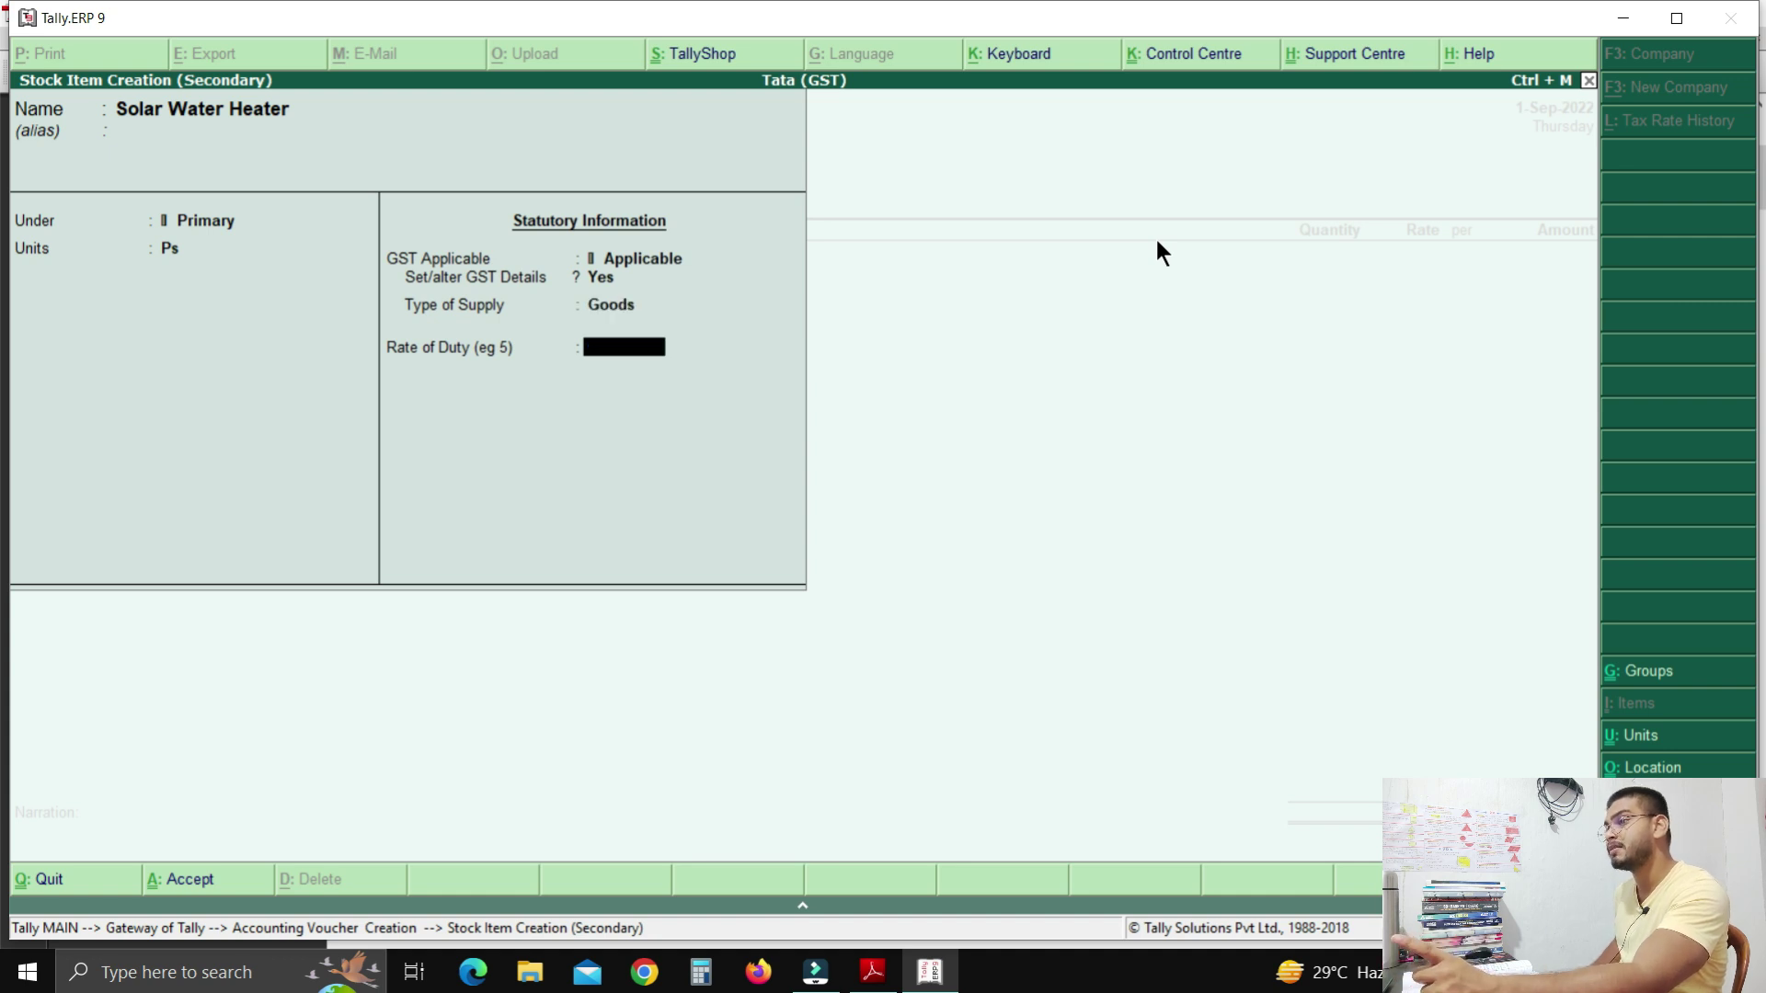
key(Return)
key(Return)
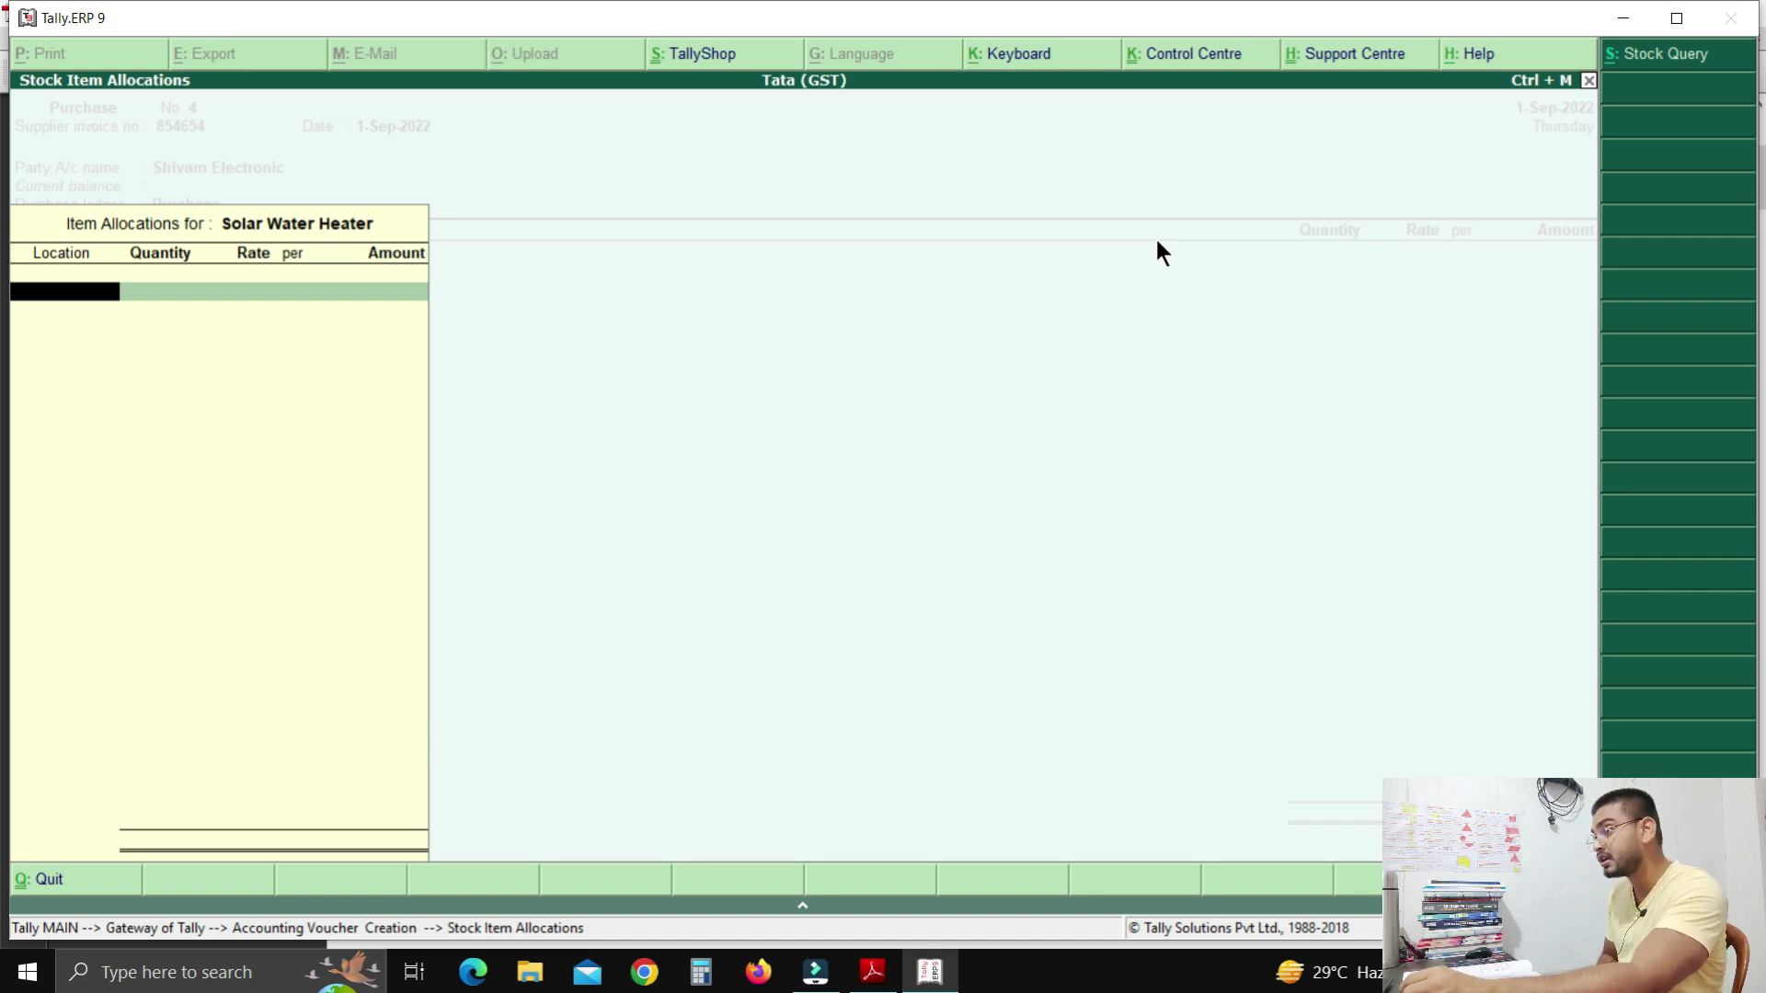
Create a new stock location named Jodhpur under Primary and use it for the Solar Water Heater allocation.
text(J)
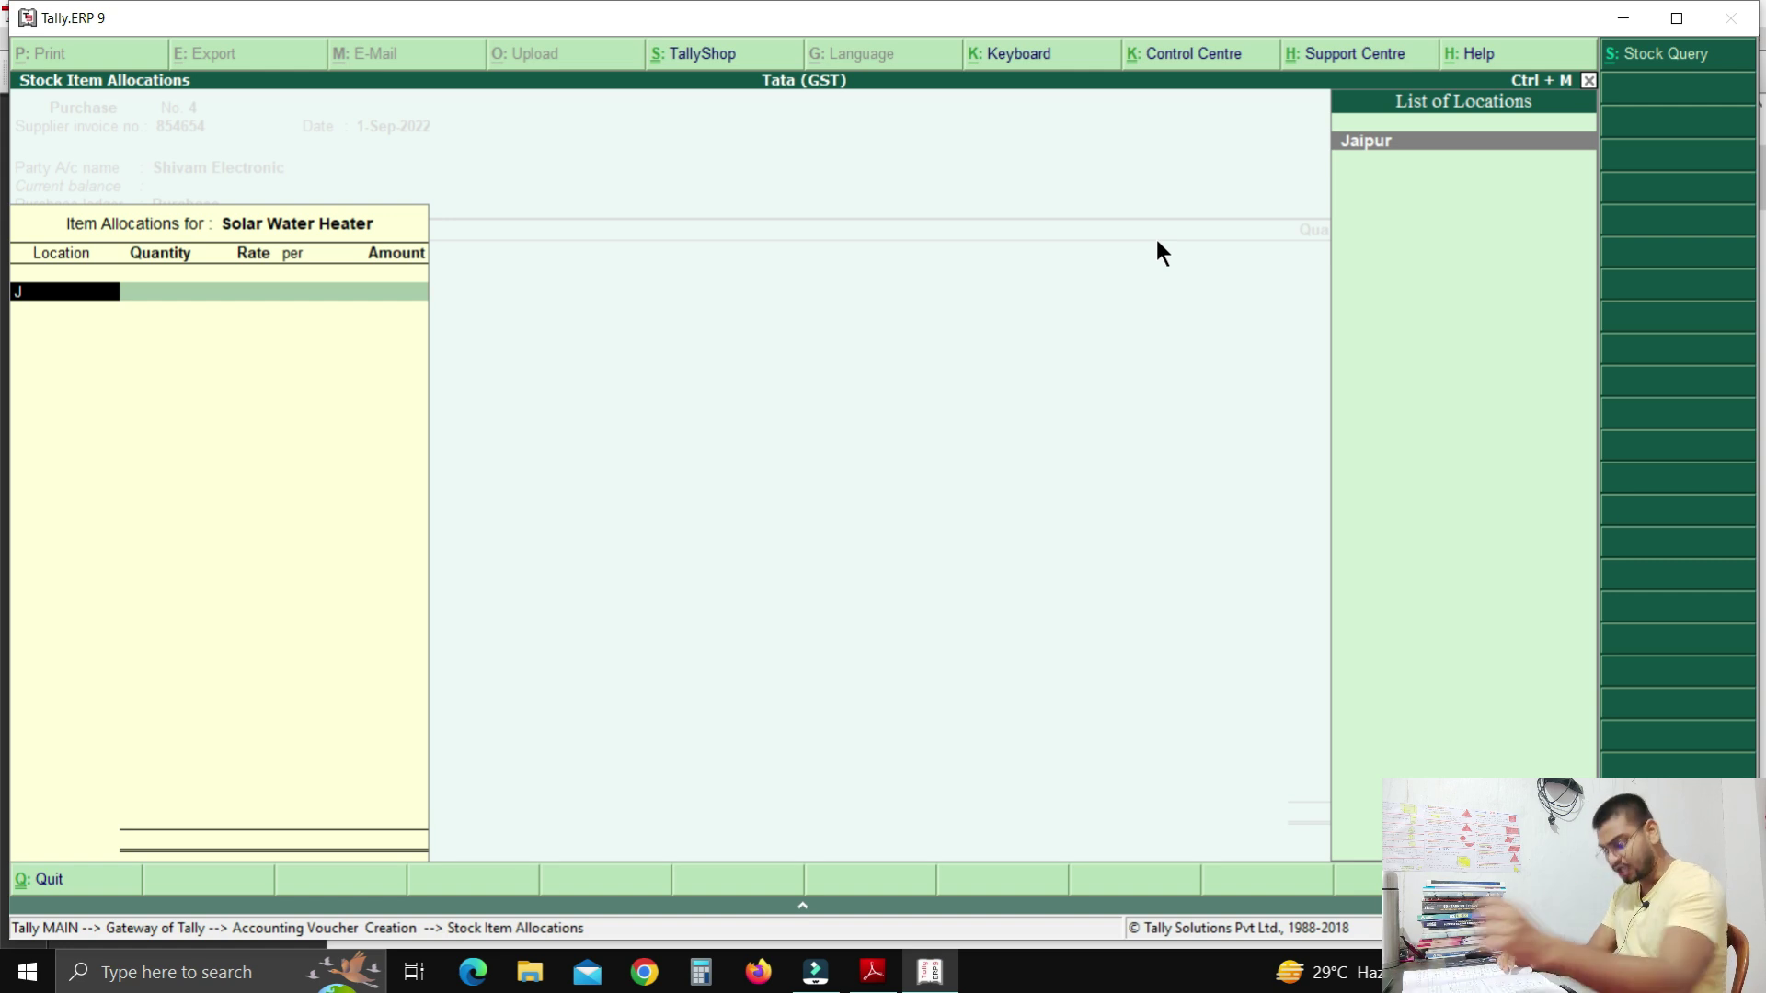
key(alt+c)
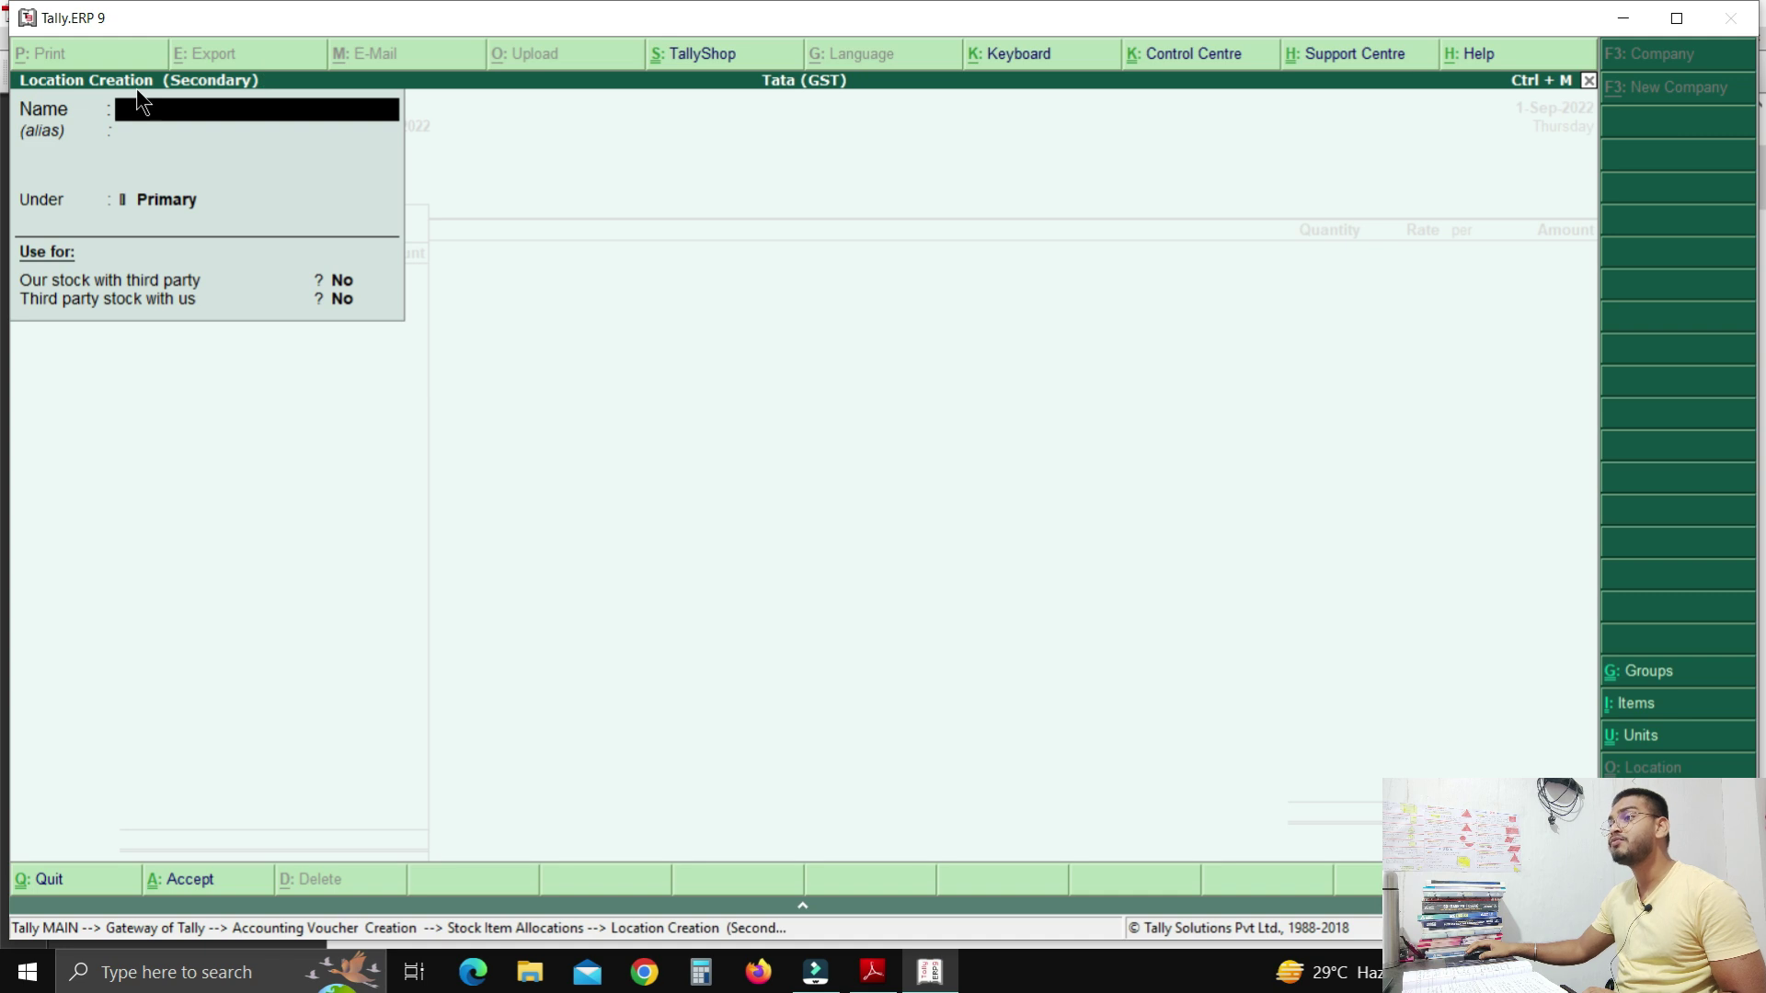
text(Jodhpur)
key(Return)
key(Return)
key(Return)
key(Return)
key(Return)
key(Return)
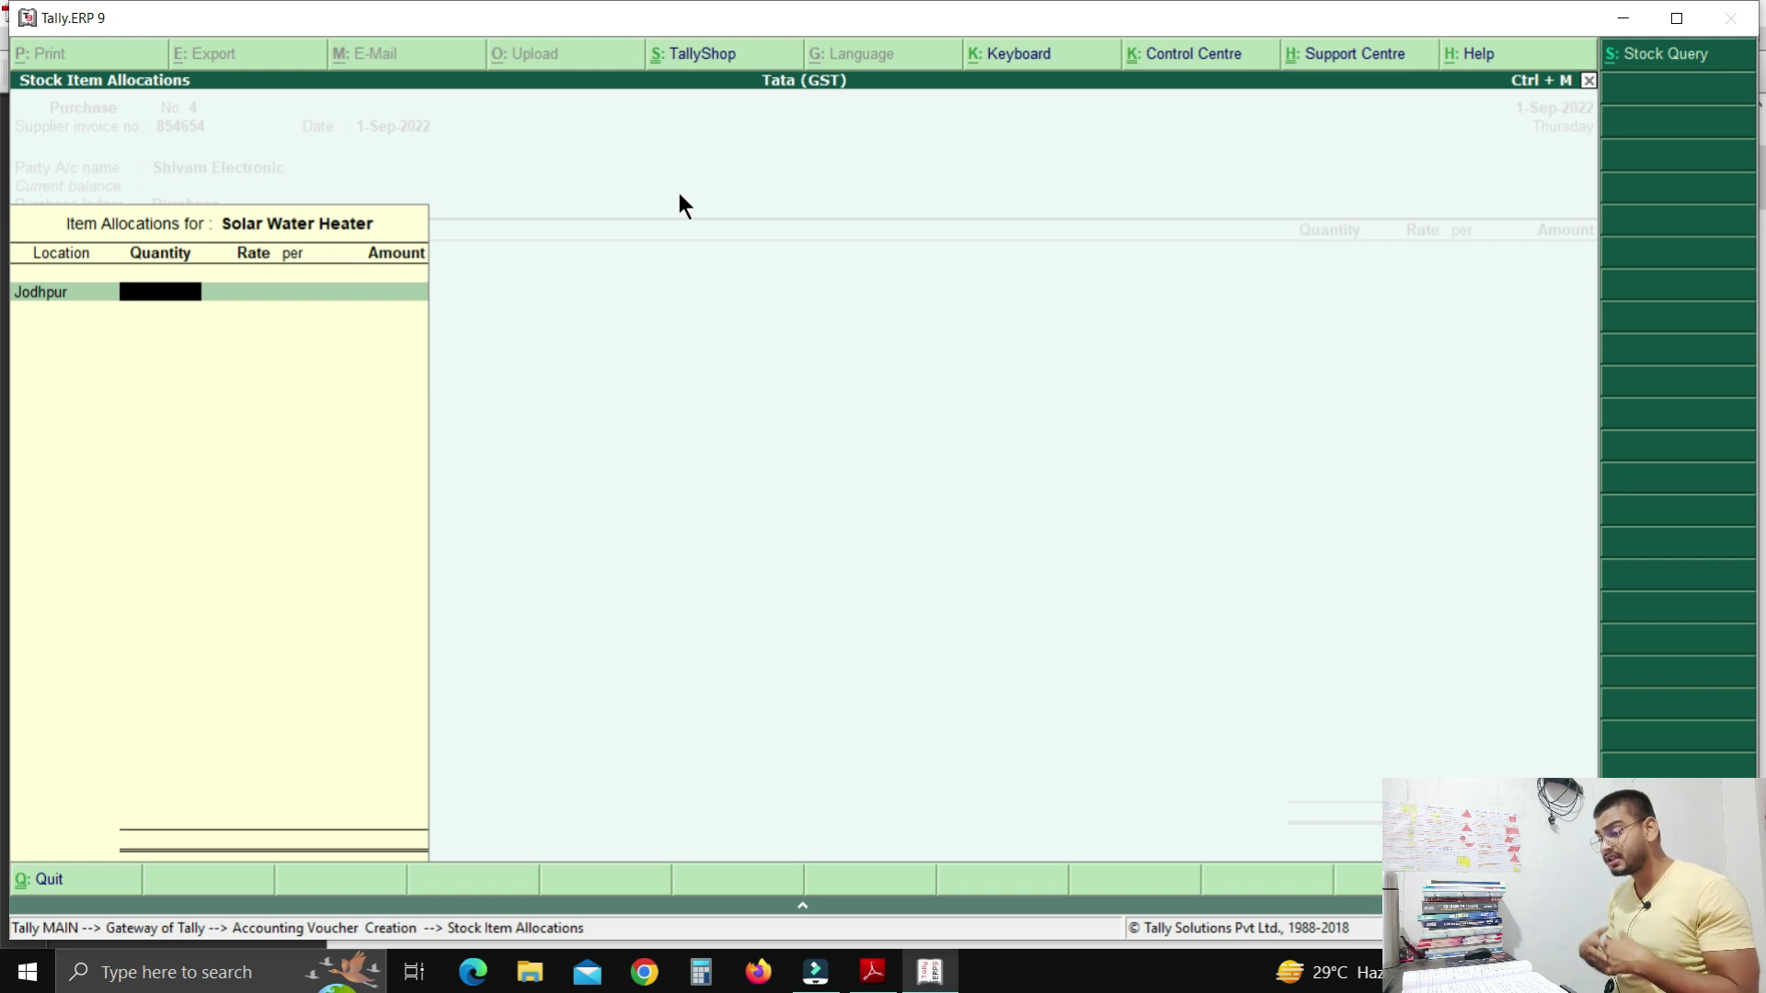
Allocate 20 Ps of Solar Water Heater at a rate of 12,500 per Ps and complete the item line.
text(20)
key(Return)
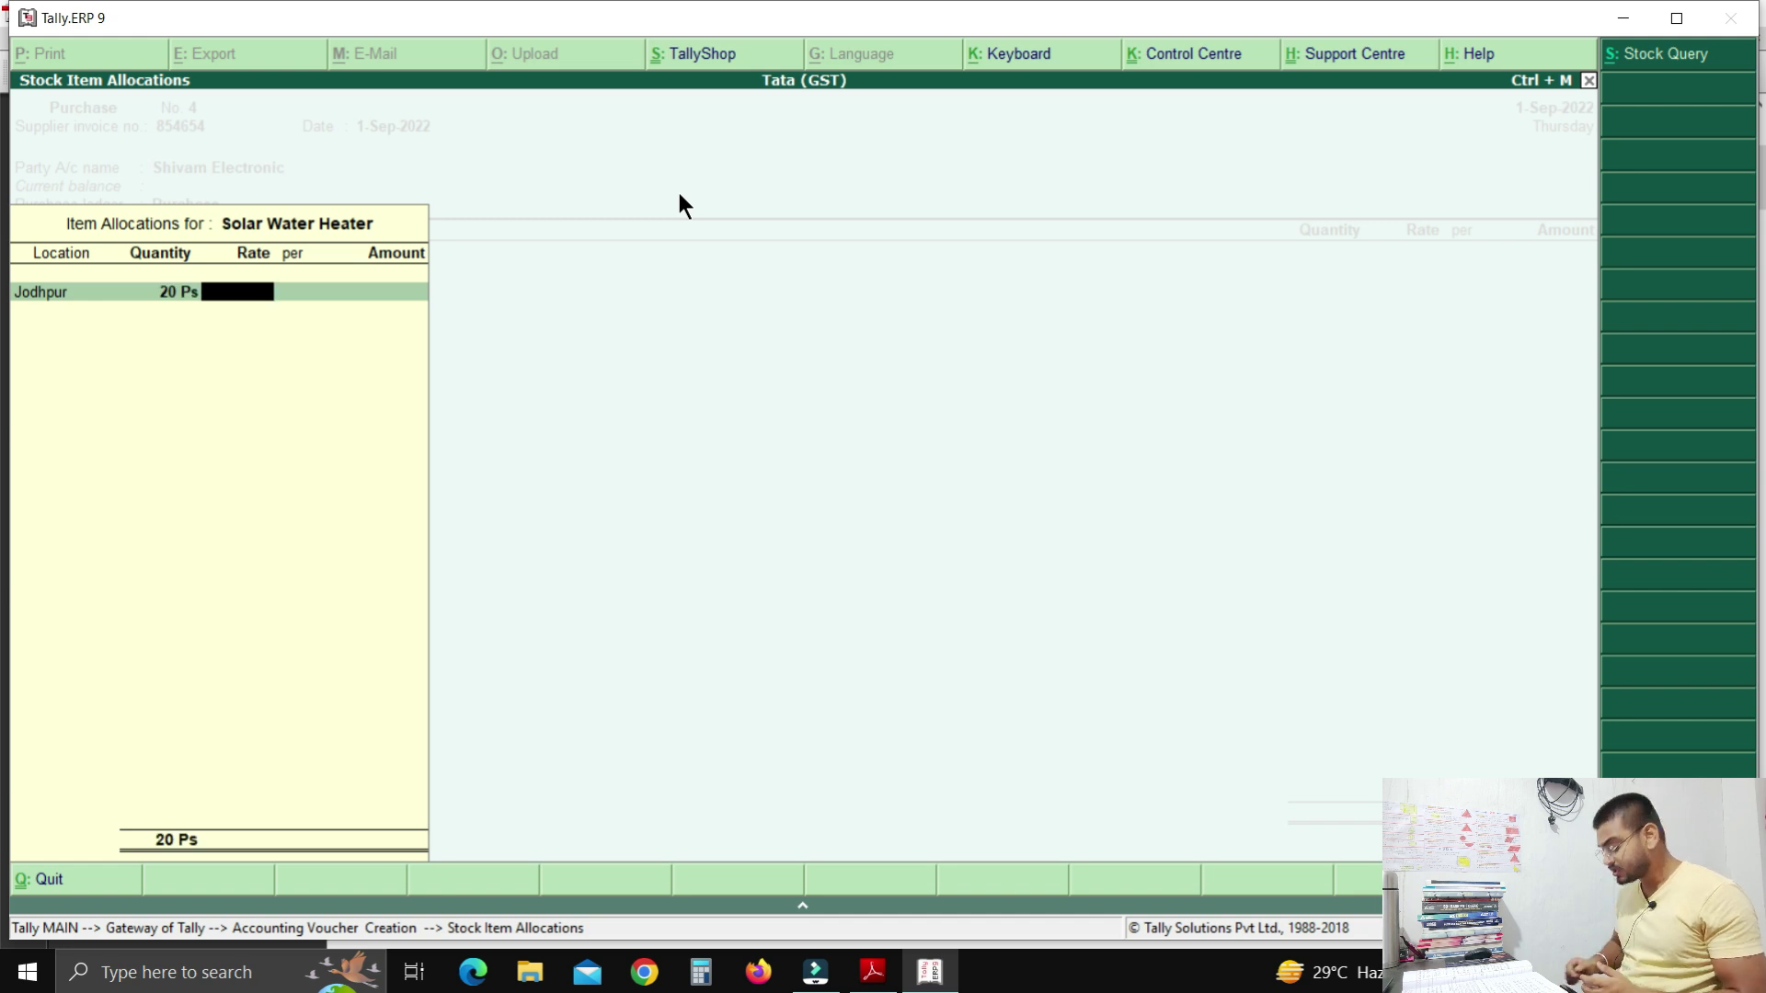
text(12500)
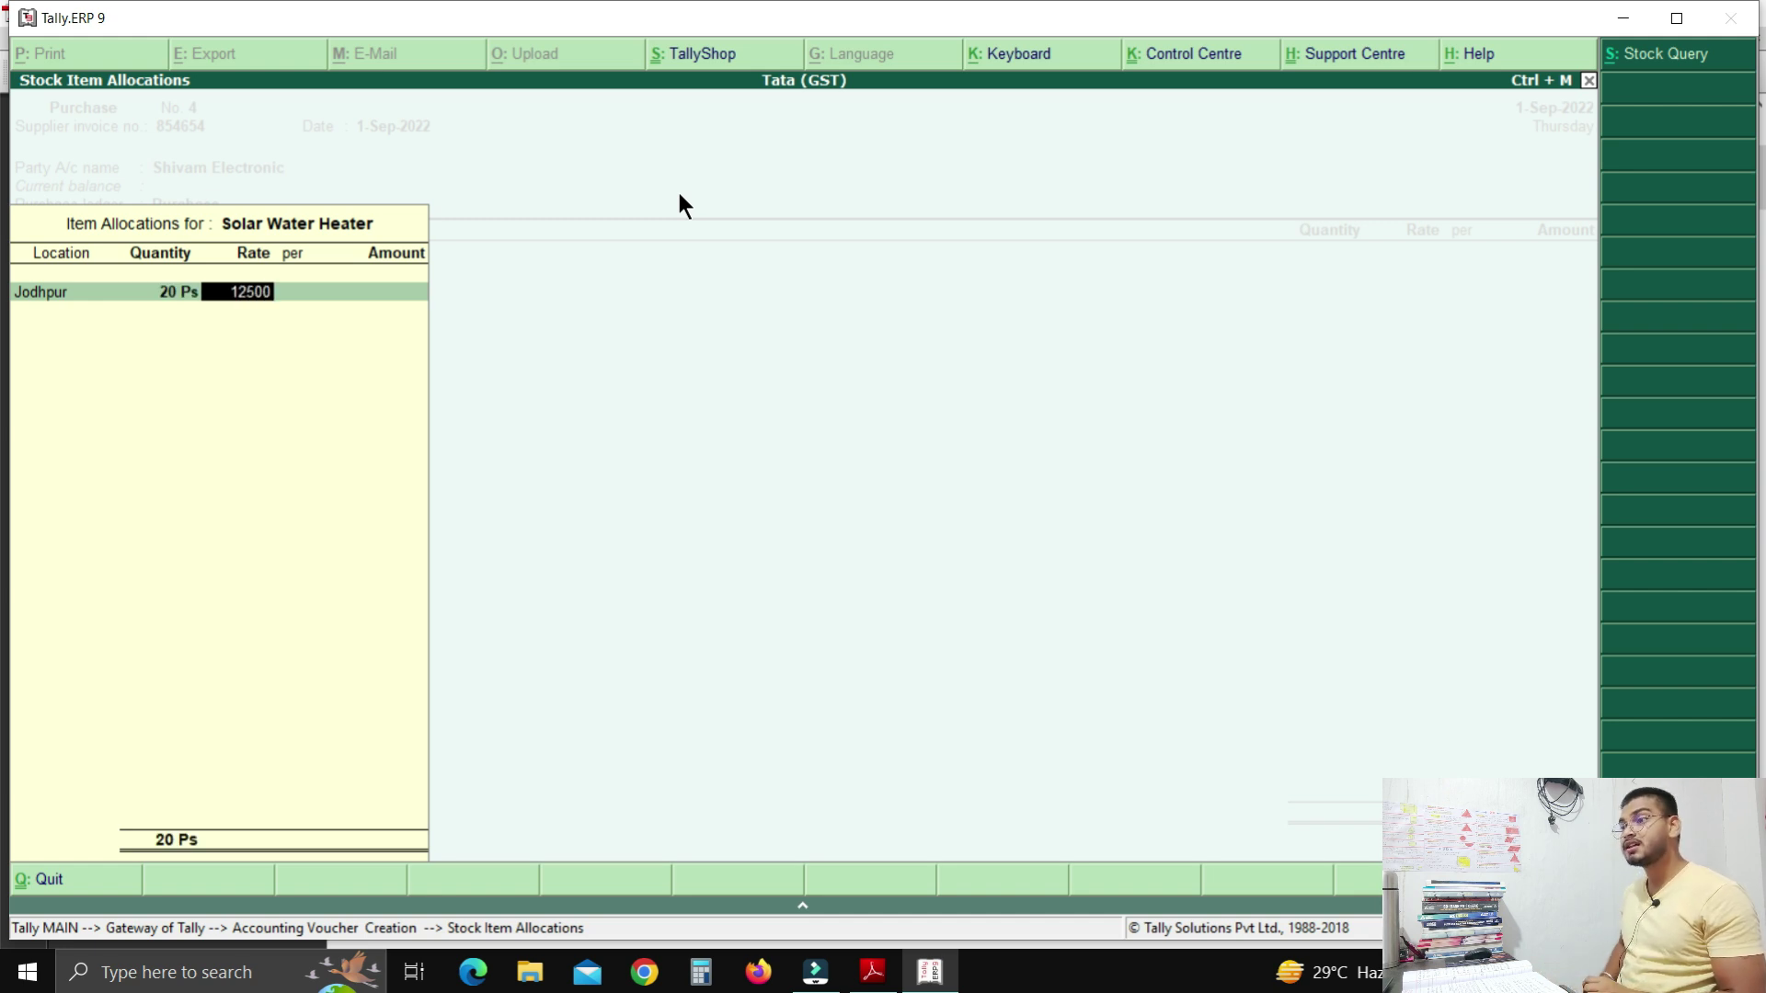
key(Return)
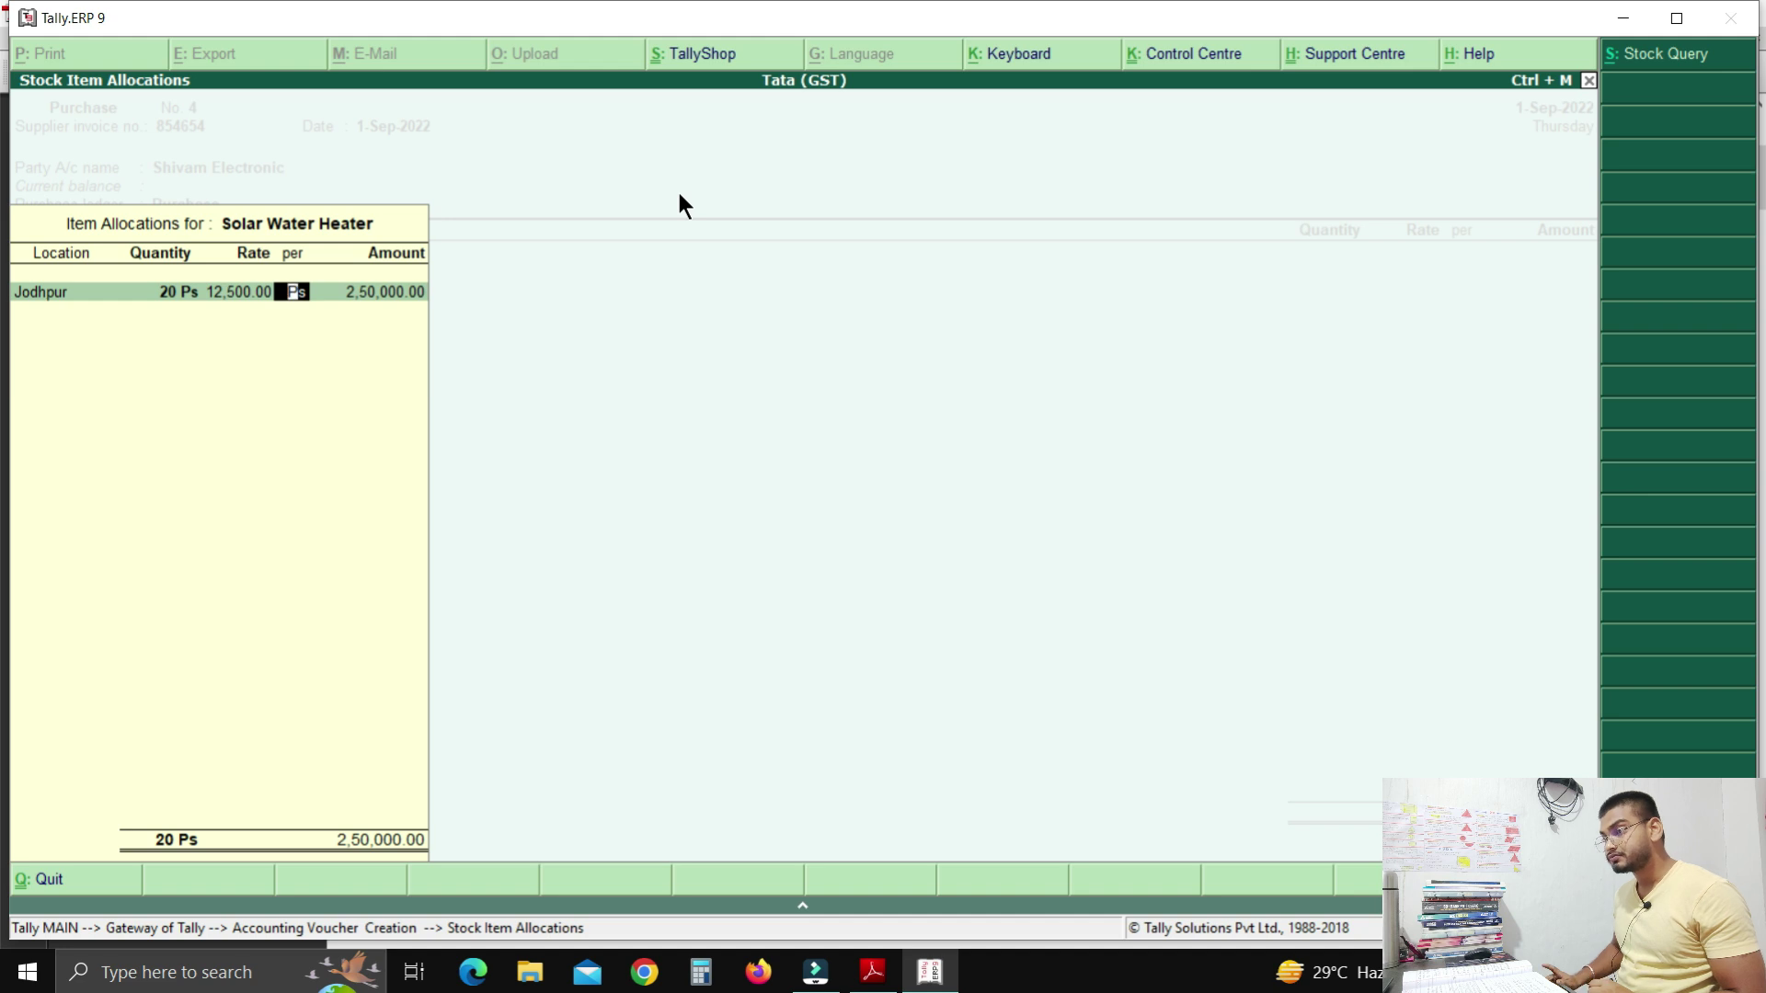
key(Return)
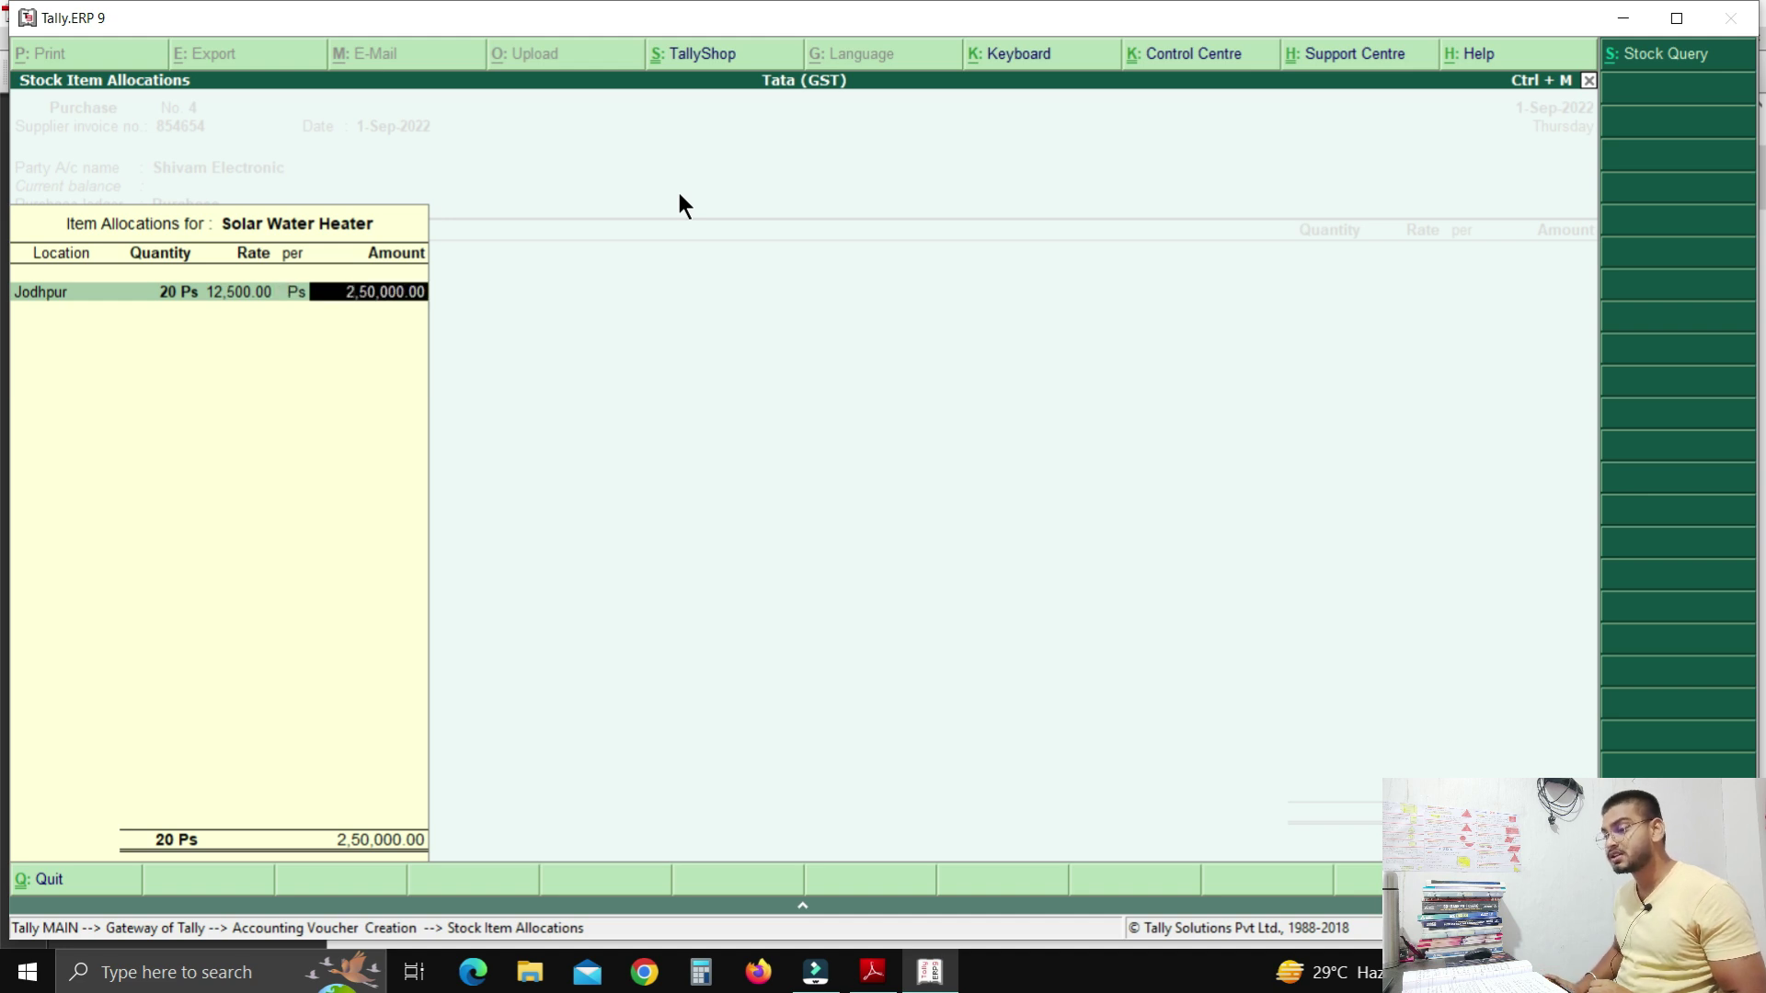
key(Return)
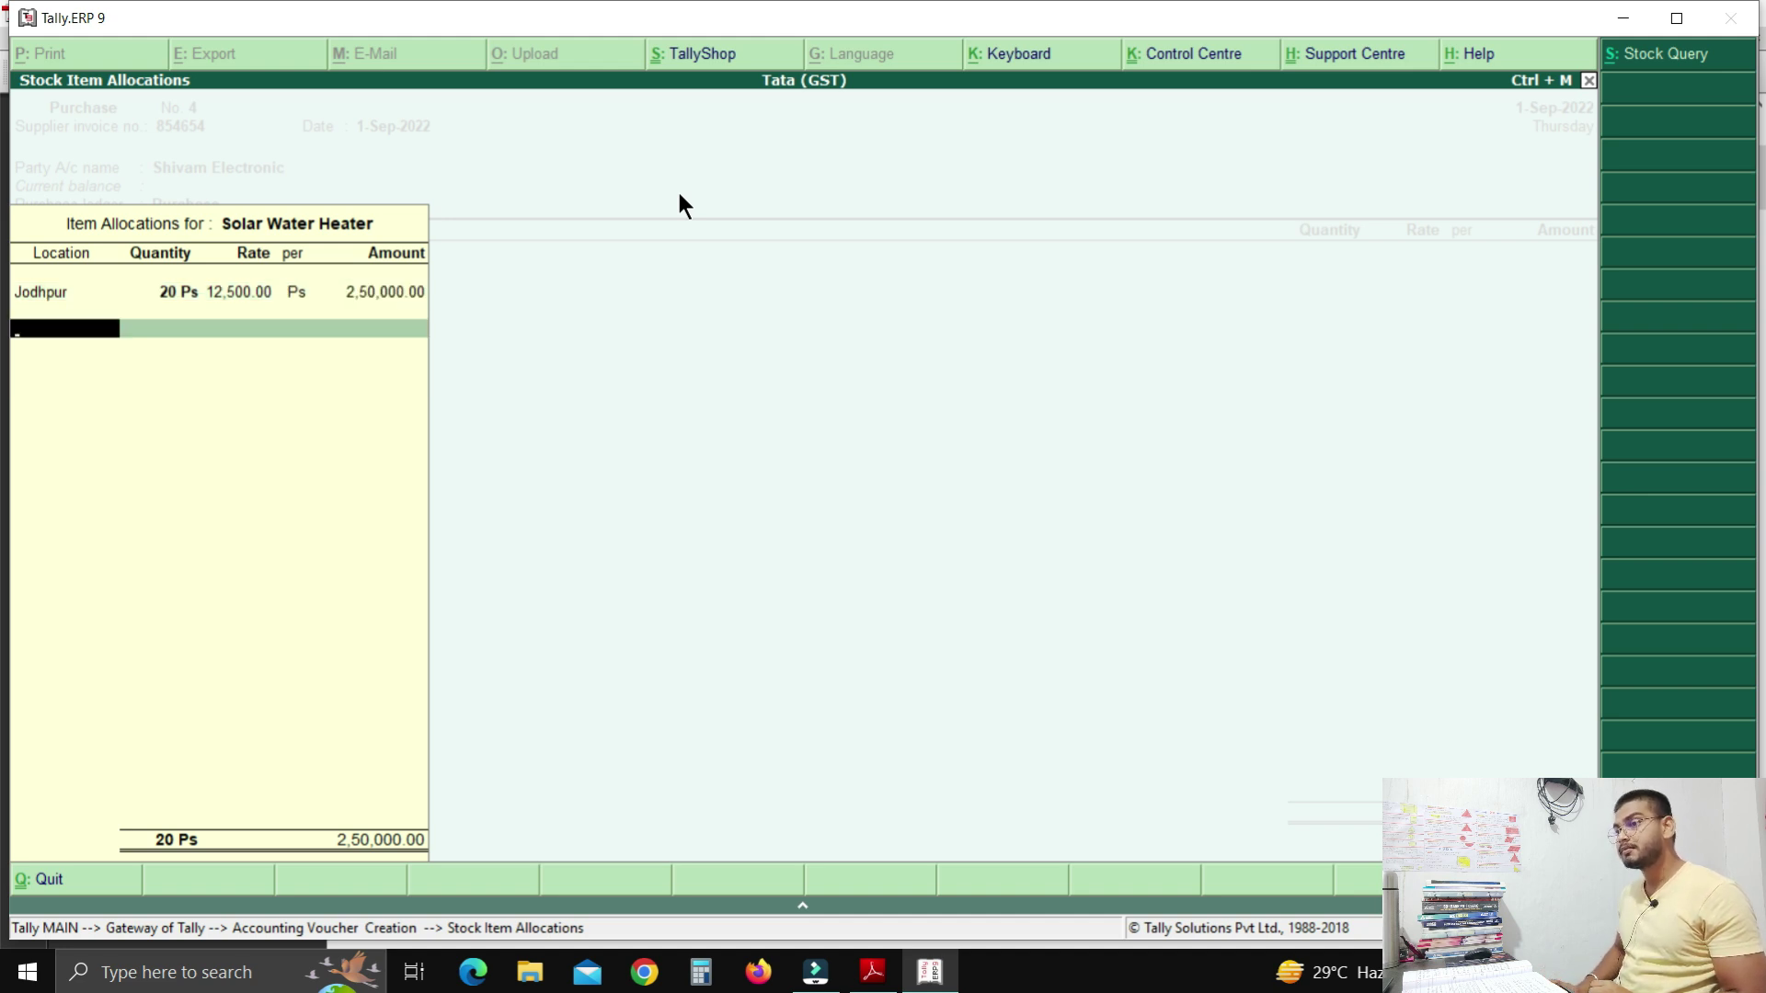
key(Return)
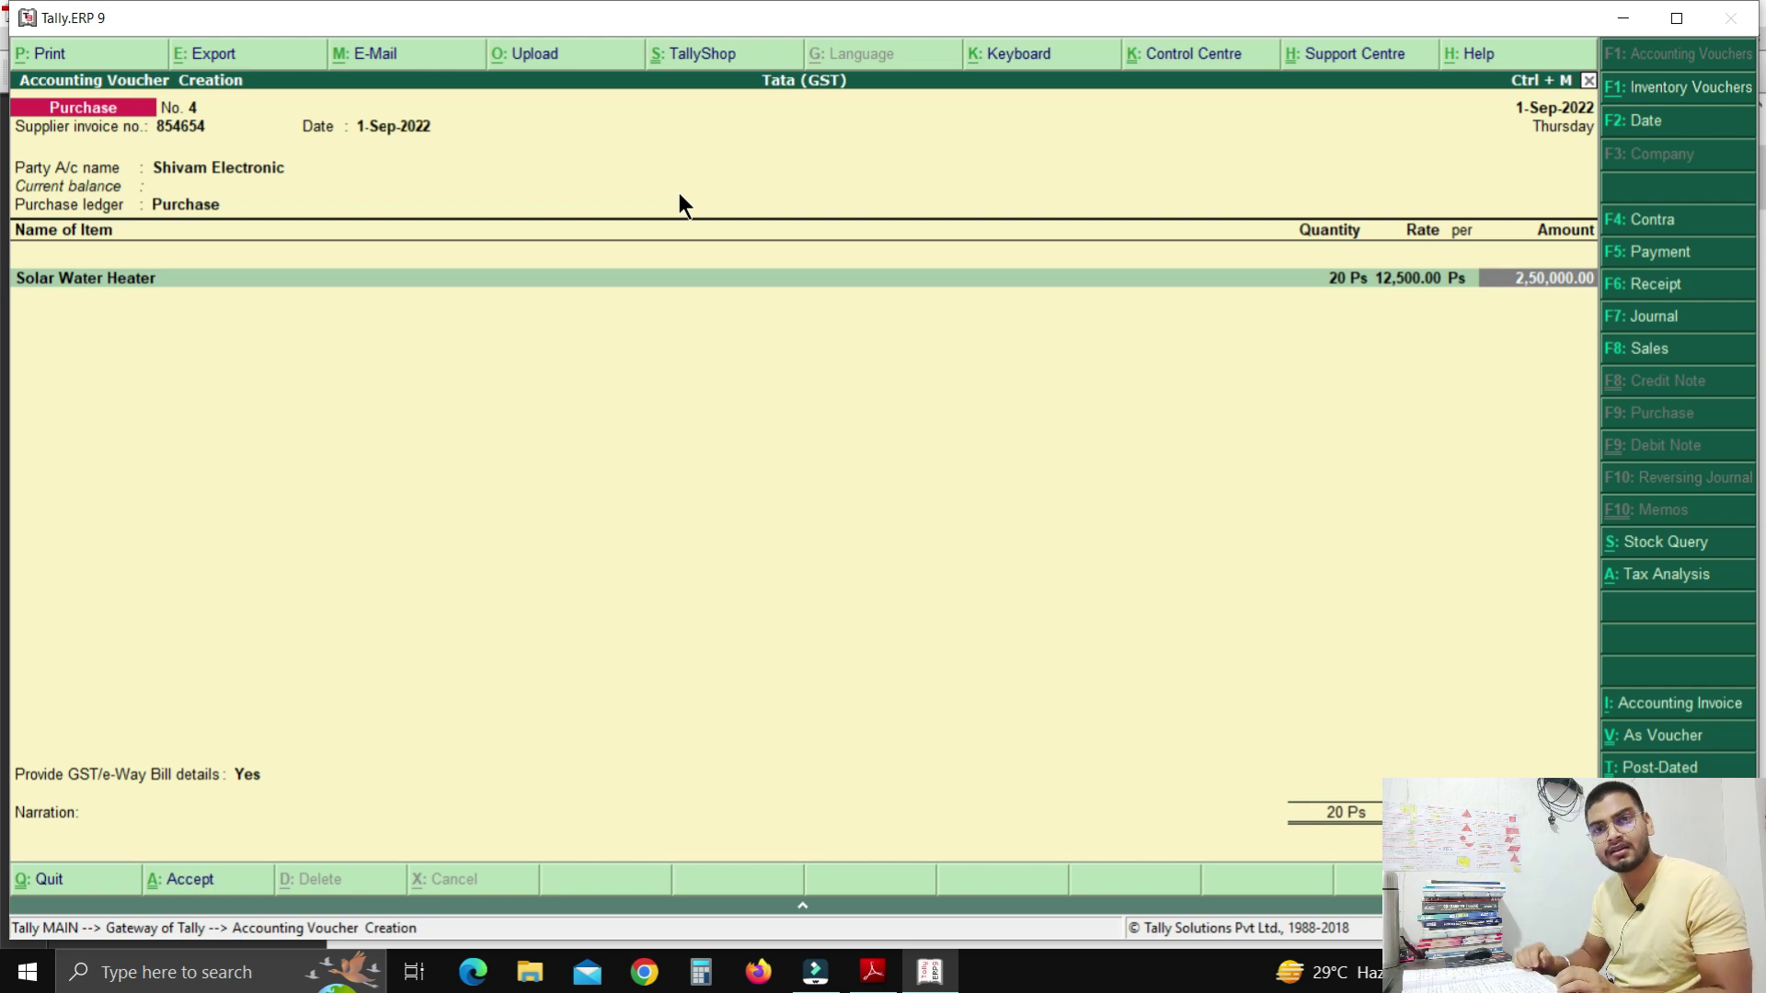
key(Return)
Start a new stock item named Printers with Ps as its unit.
key(alt+c)
text(Printers)
key(Return)
key(Return)
text(Ps)
key(Return)
Keep GST applicable, define the Printers item as Taxable with 18% integrated tax, and save it.
key(Return)
text(y18)
key(Return)
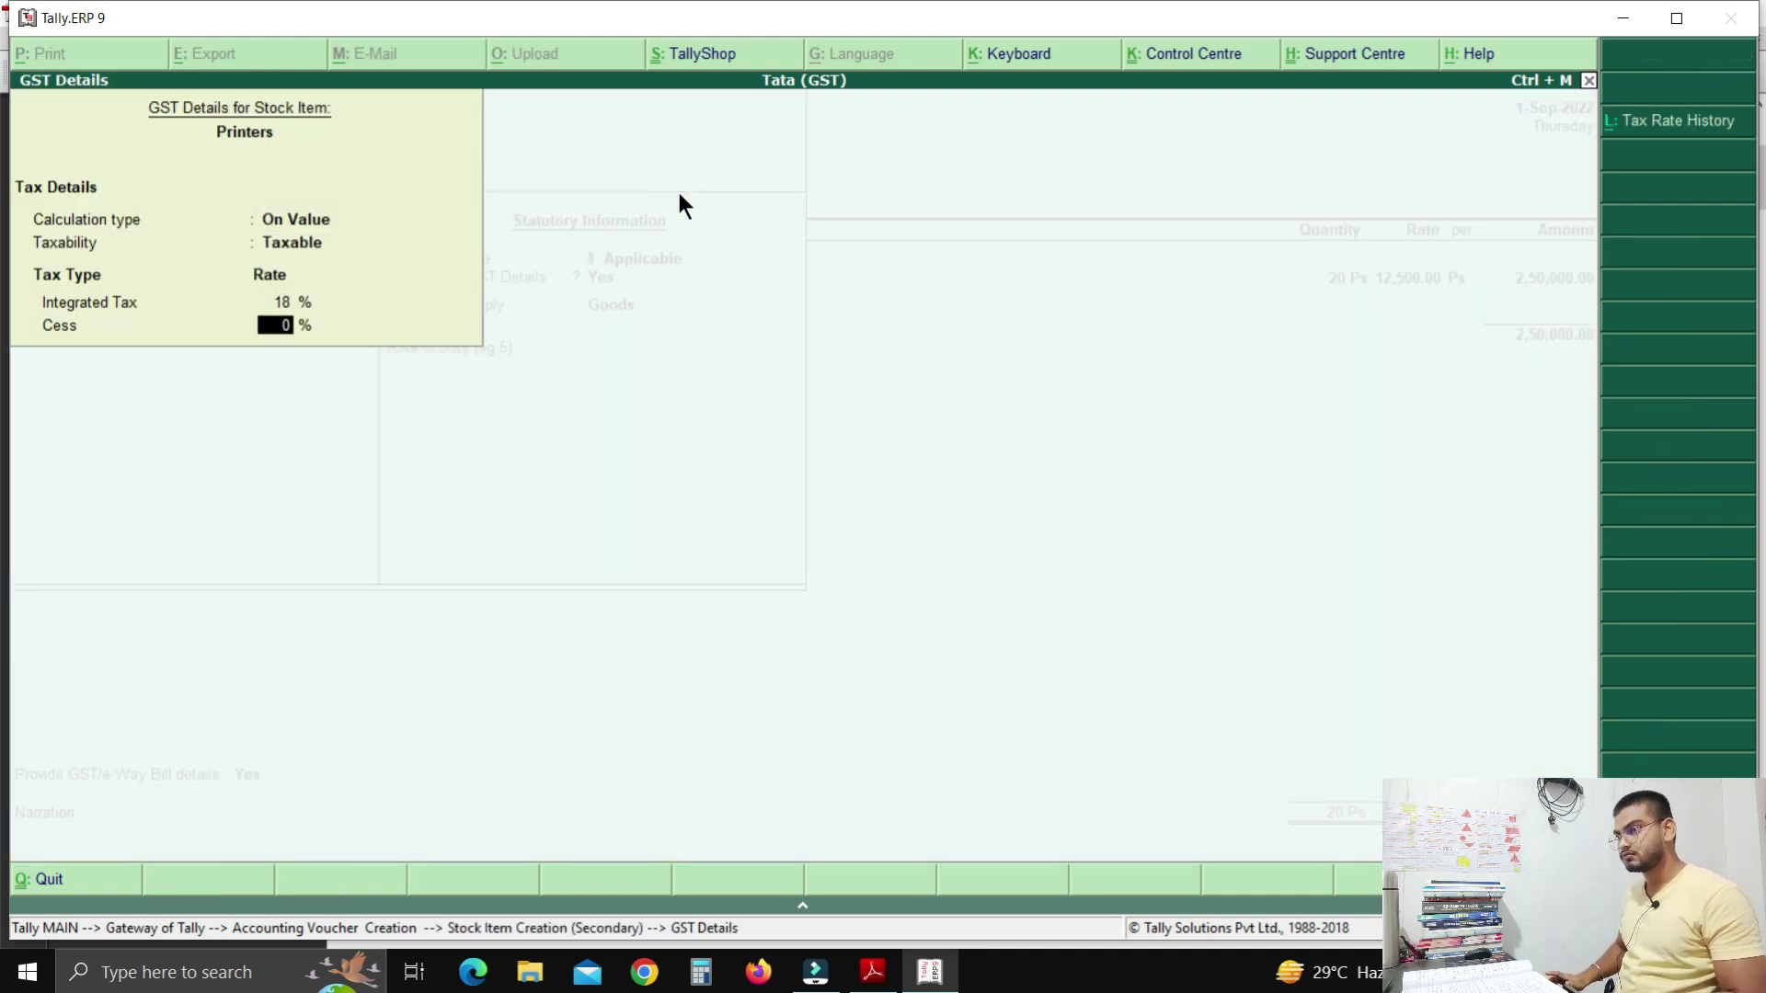
key(Return)
key(ctrl+a)
Allocate 5 Ps of Printers to the Jodhpur location at a rate of 6,500 per Ps.
key(Return)
text(Jod)
key(Return)
text(5)
key(Return)
text(5000)
key(Return)
key(Return)
key(Return)
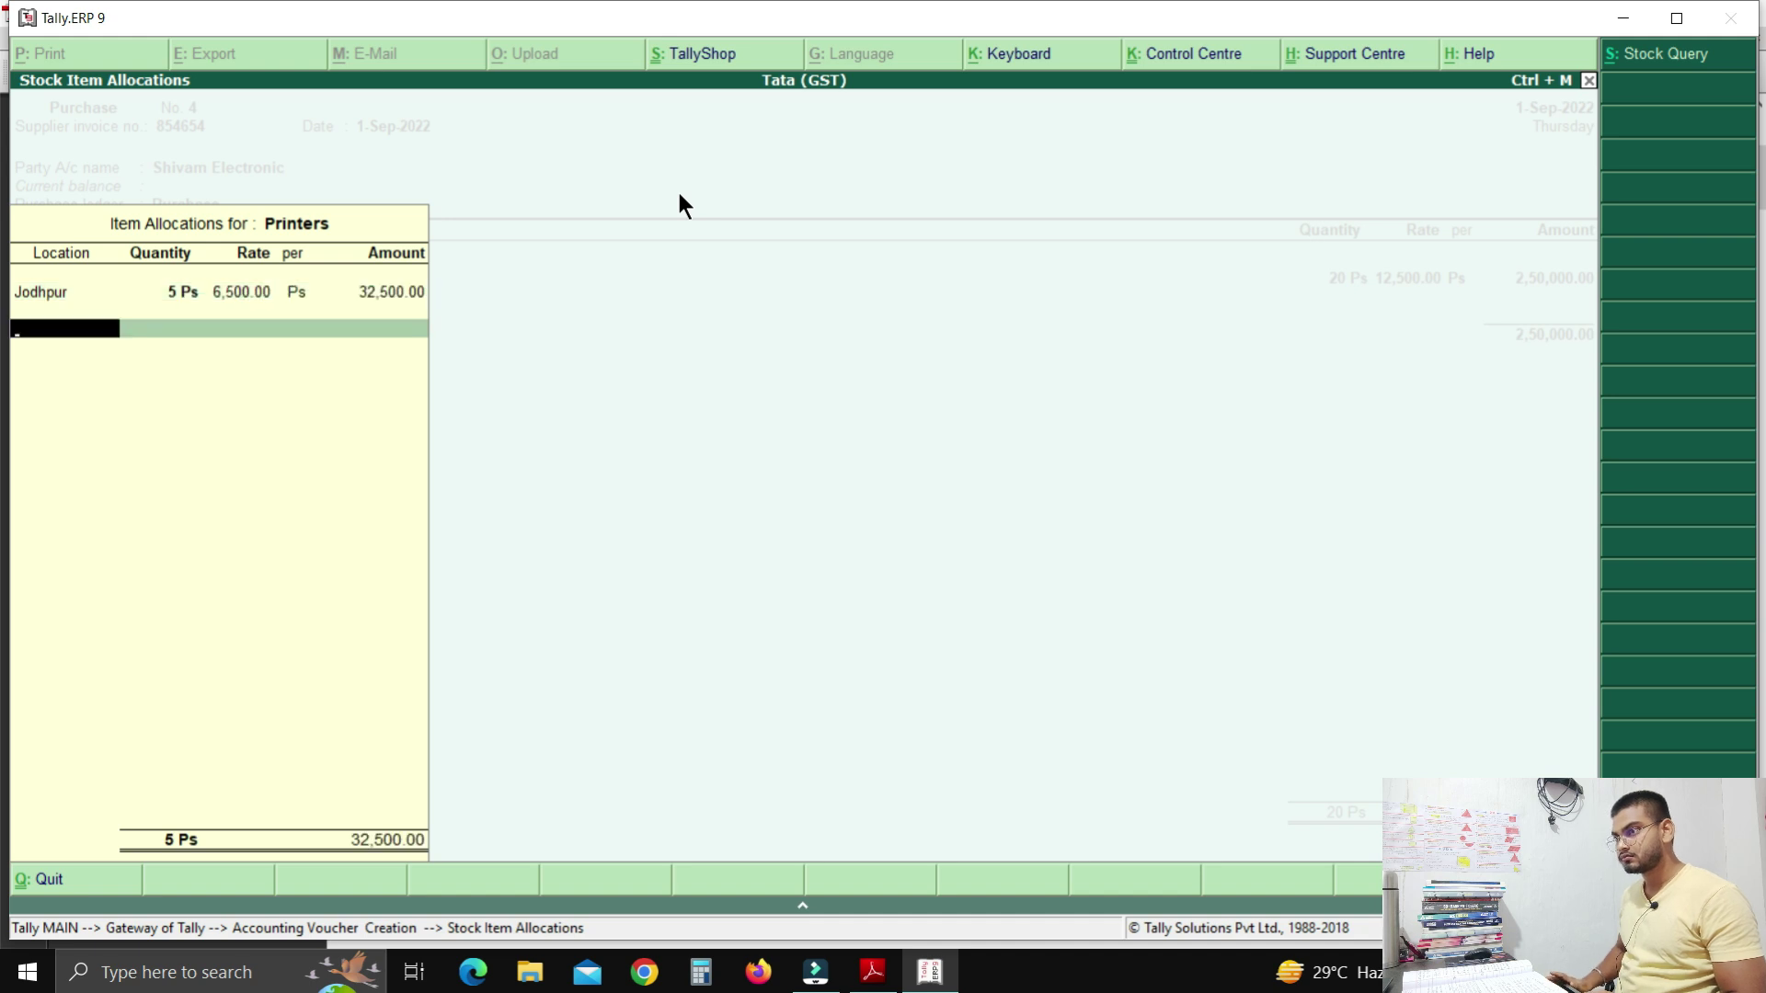
key(Return)
Start a new stock item named Washing Macine with Ps as its unit, keeping GST applicable.
key(alt+c)
text(Washing Macine)
key(Return)
key(Return)
key(Return)
key(Return)
key(Return)
Define the Washing Macine item's GST details with 28% integrated tax and save the item.
key(y)
key(Return)
key(Return)
text(28)
key(Return)
key(Return)
key(Return)
key(ctrl+a)
Allocate 20 Ps of Washing Macine to the Jodhpur location at a rate of 7,500 per Ps.
text(Jo)
key(Return)
text(20)
key(Return)
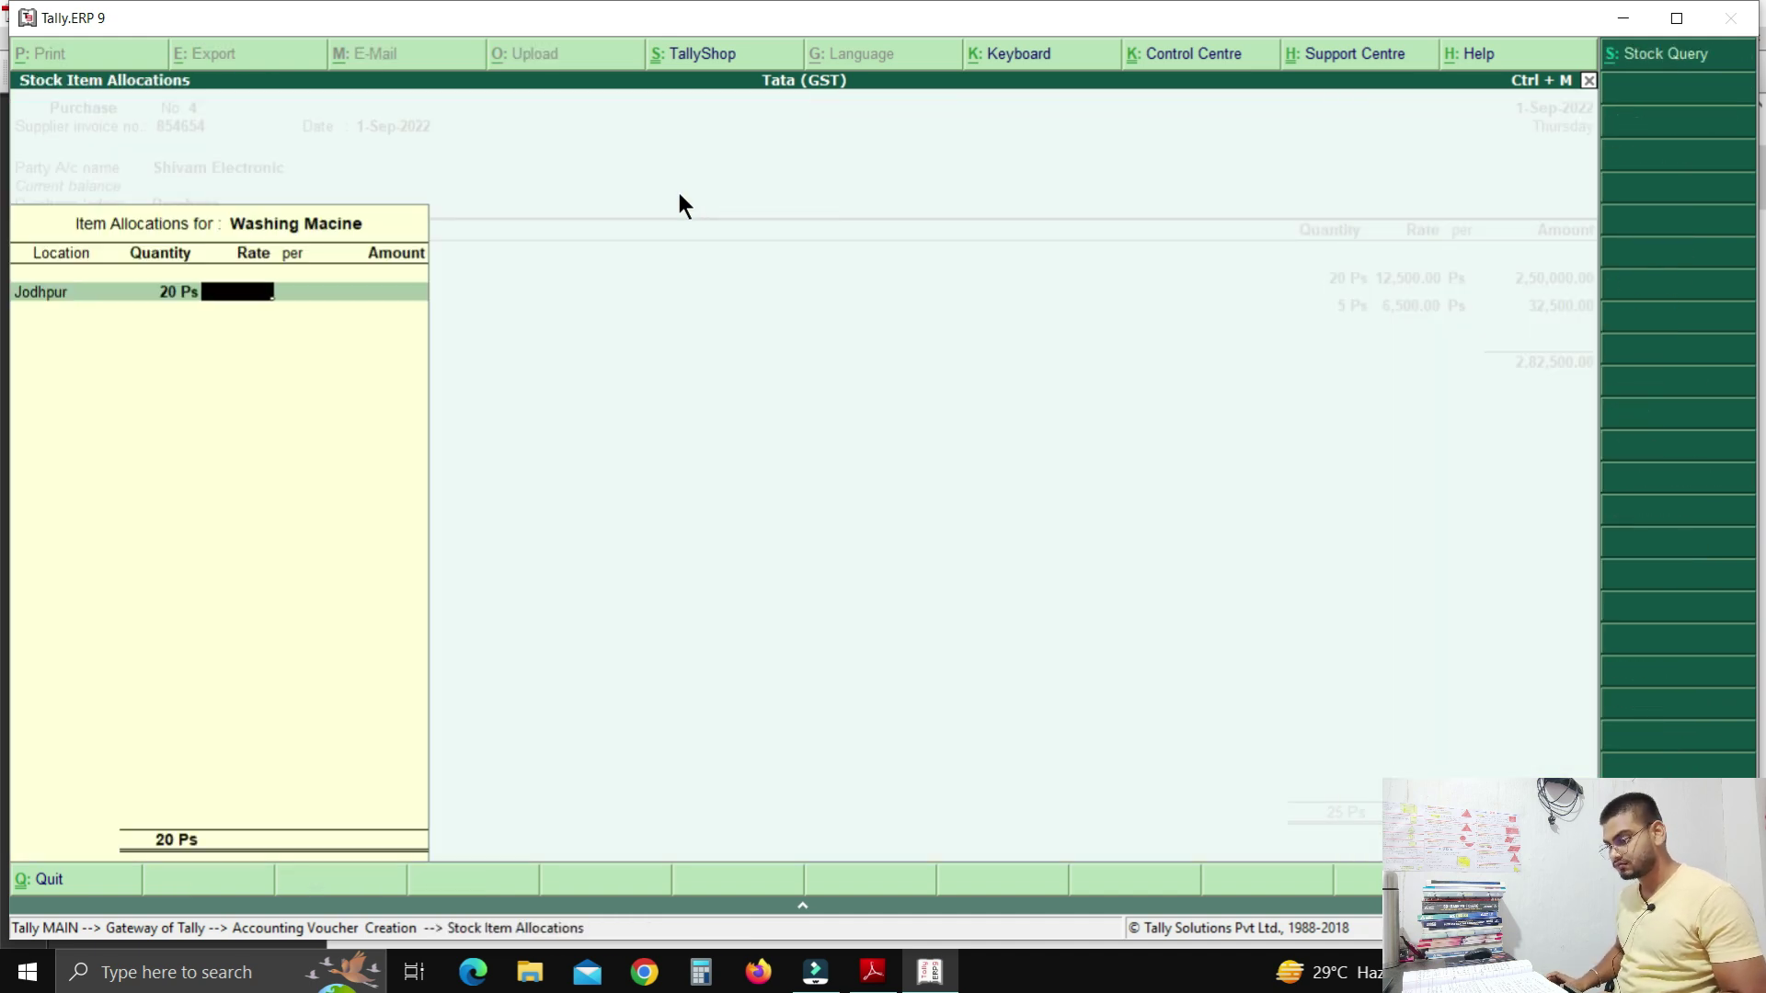
text(7500)
key(Return)
key(Return)
key(Return)
key(Return)
Start a new stock item named Elecric Iron under Primary with Ps as its unit, keeping GST applicable.
key(alt+c)
text(Elecric Iron)
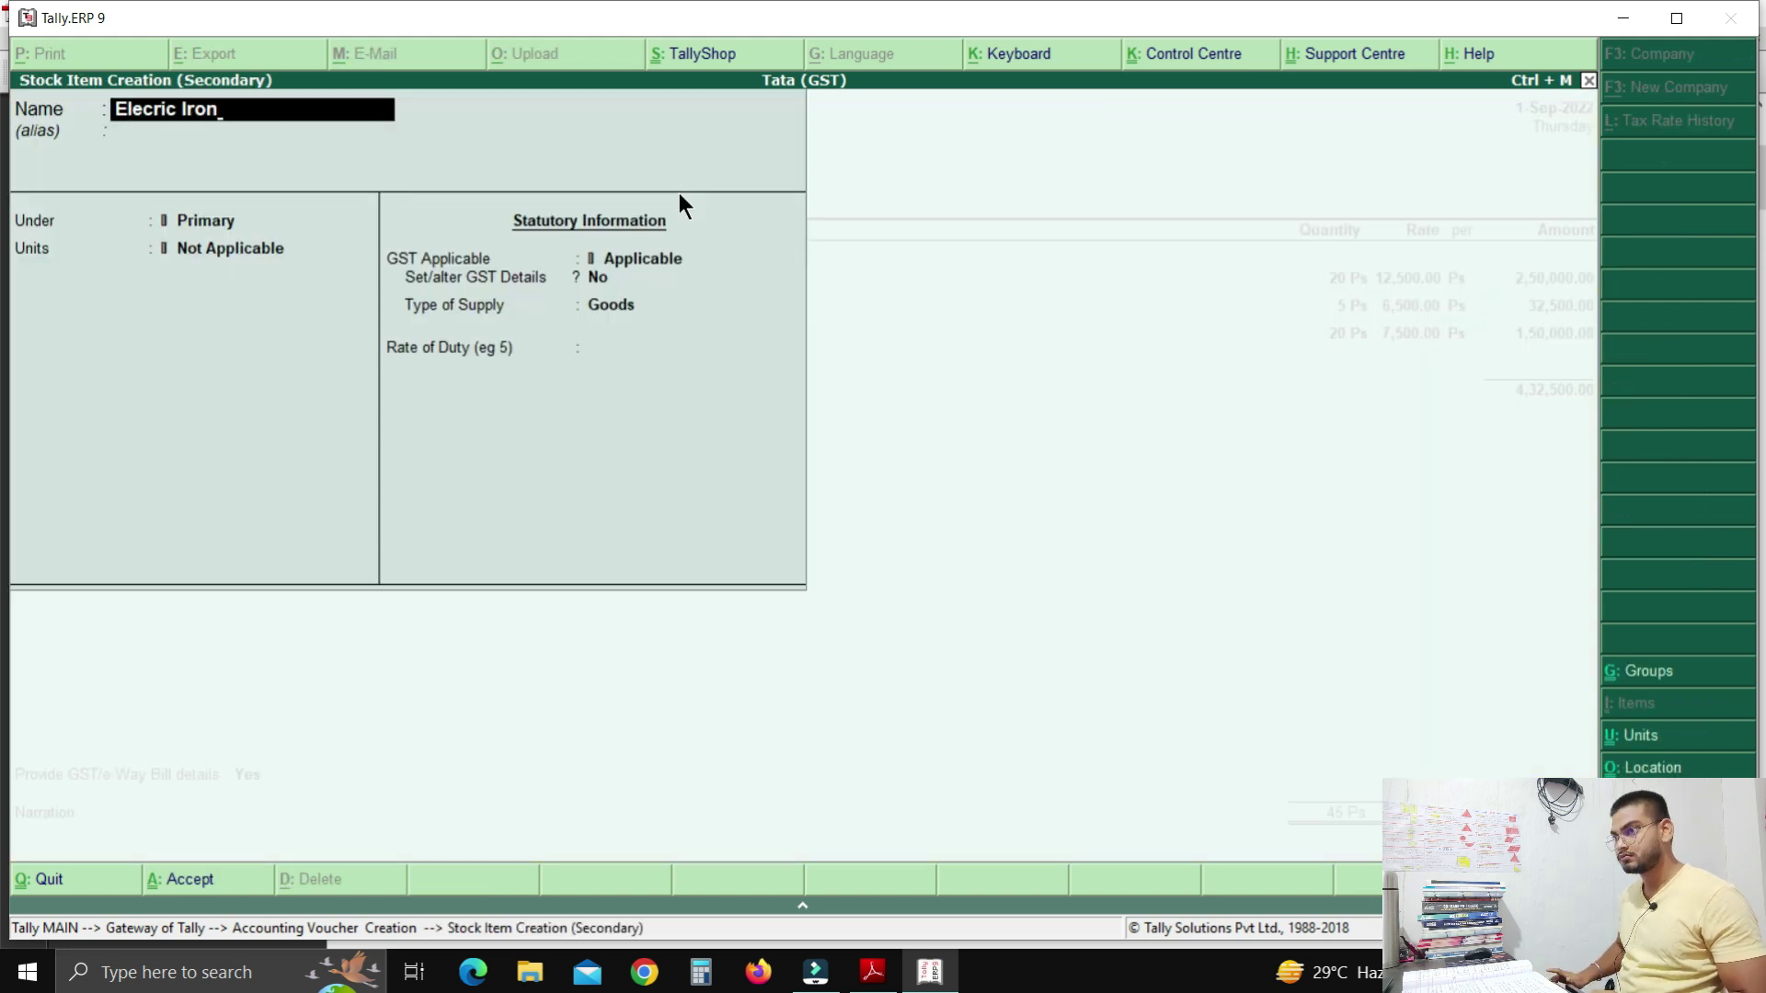
key(Return)
key(Return)
key(Return)
key(Return)
key(Return)
Turn on GST details for the Elecric Iron item, set integrated tax to 28% and save the item.
key(Down)
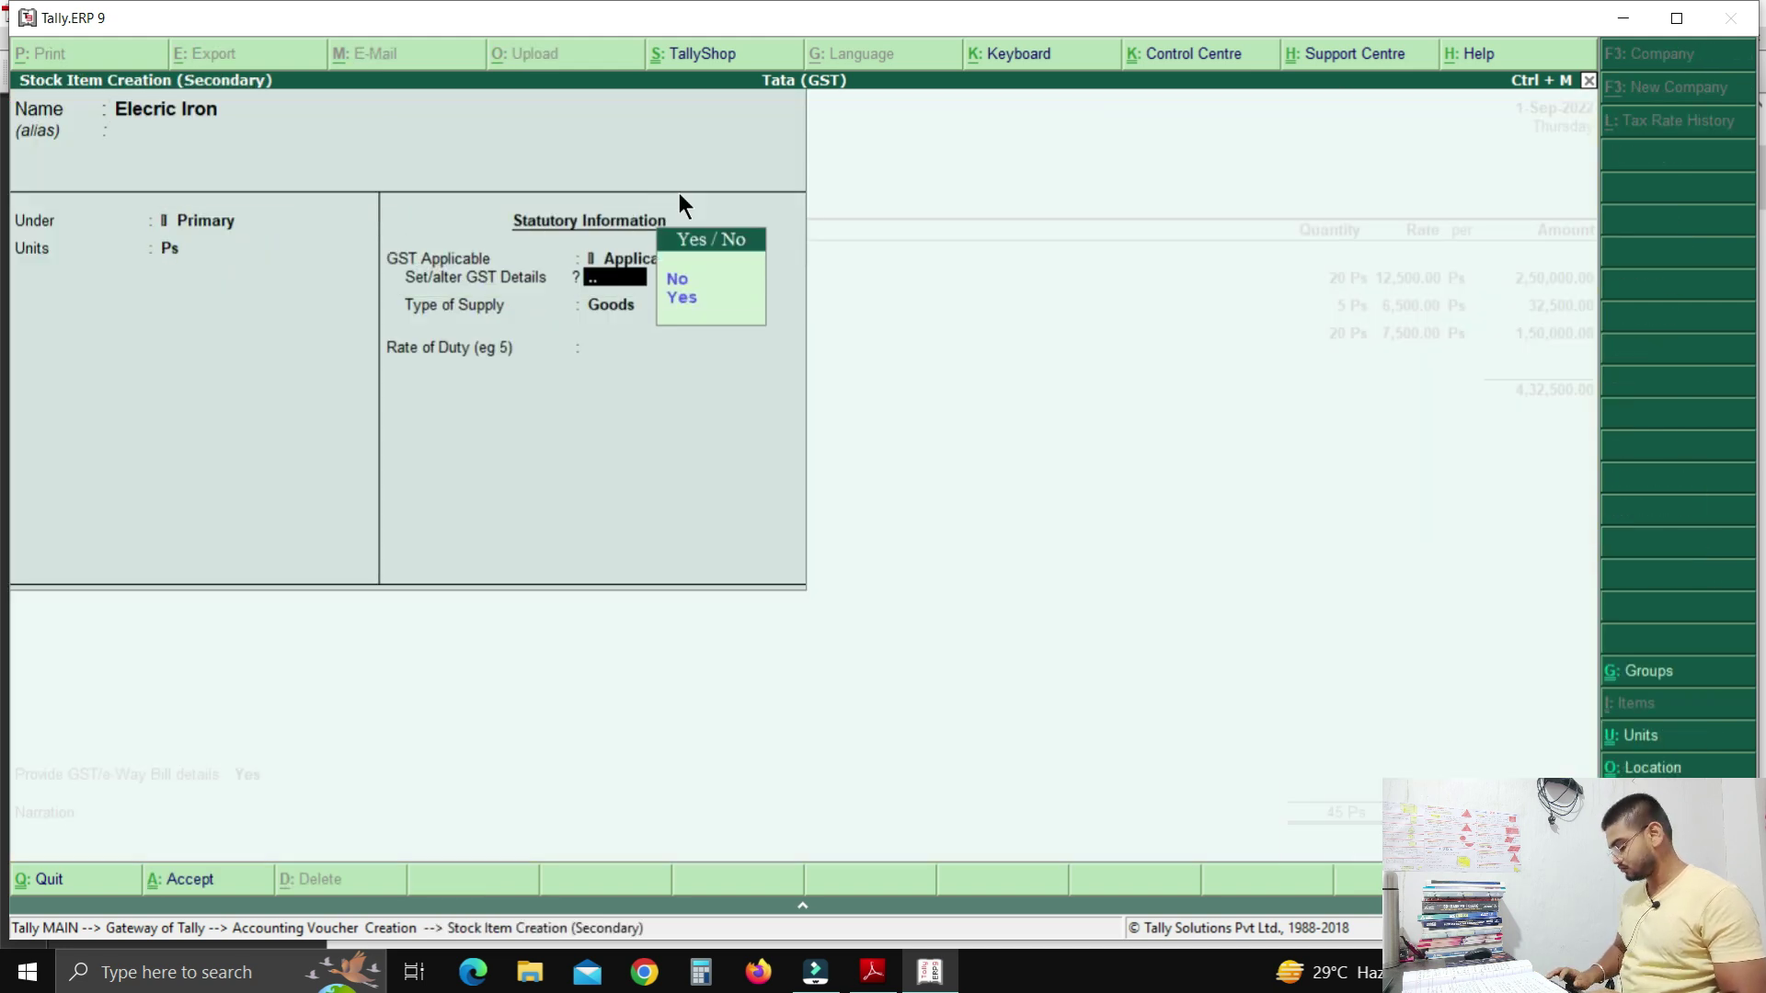
key(Return)
key(Return)
key(Down)
key(Return)
text(28)
key(Return)
key(Return)
key(ctrl+a)
Allocate 30 Ps of Elecric Iron at a rate of 600 per Ps.
key(Return)
text(30)
key(Return)
text(600)
key(Return)
key(Return)
key(Return)
Start a new stock item named Refrigerators with Ps as its unit, keeping GST applicable.
key(alt+c)
text(Refrigerators)
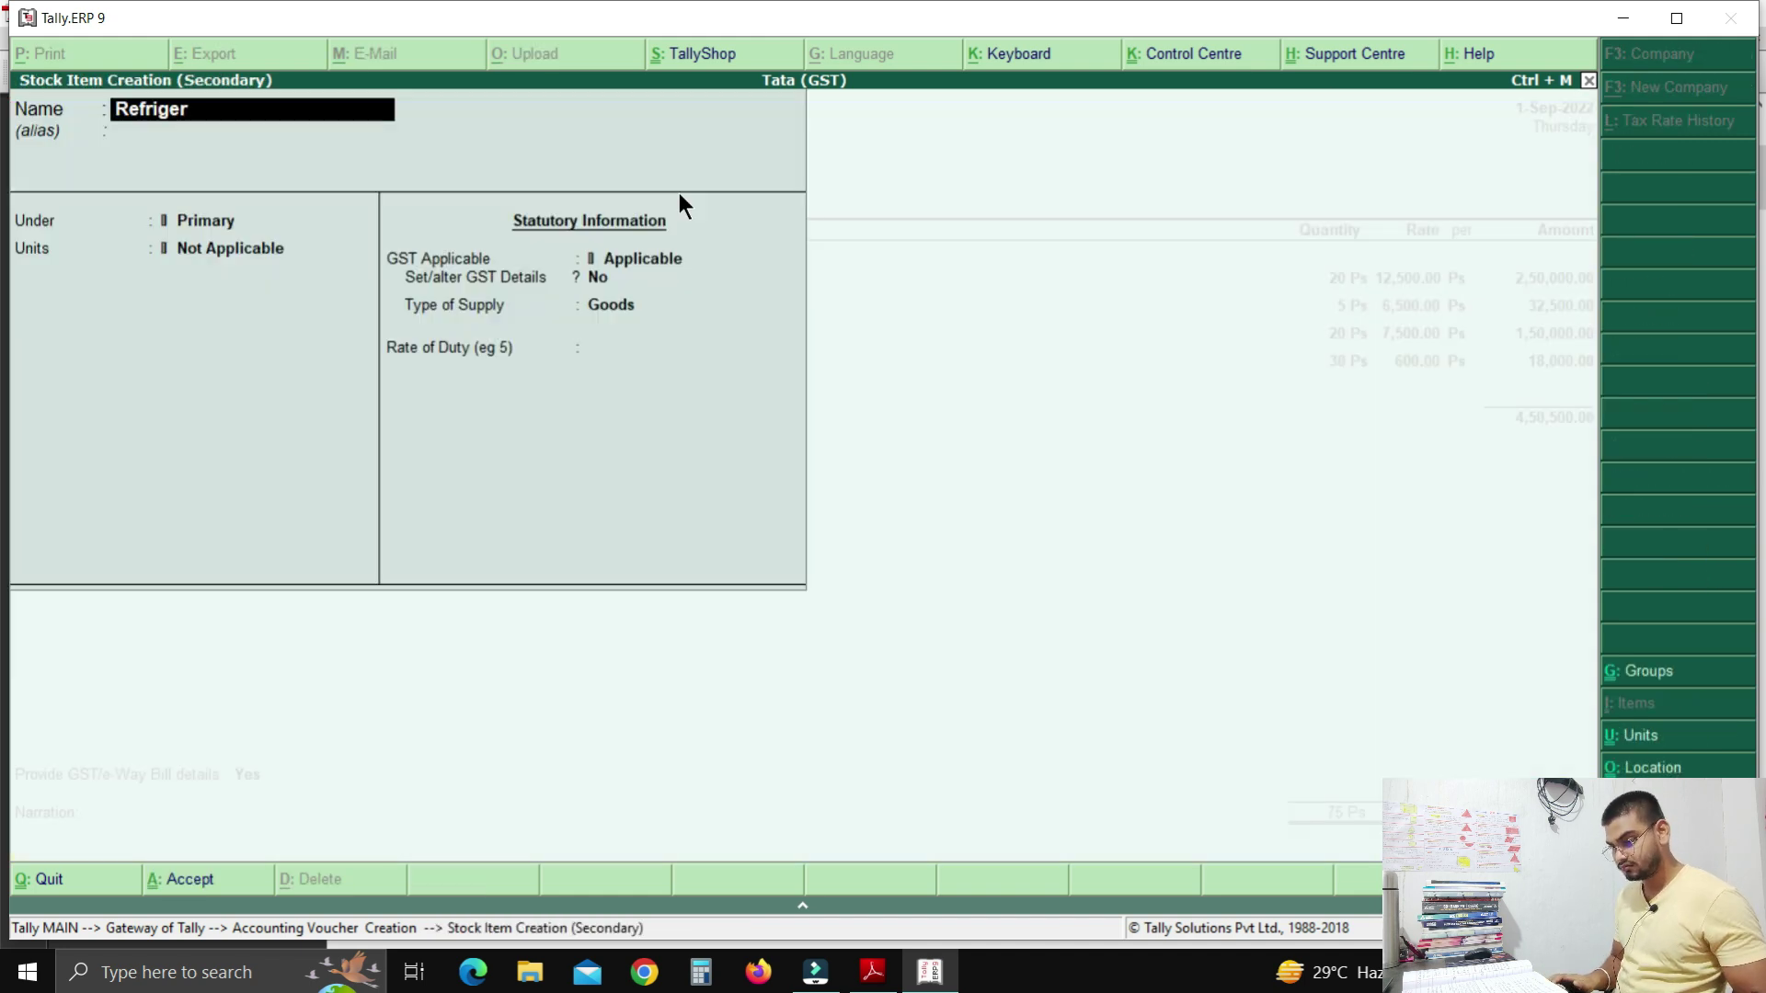
key(Return)
key(Return)
key(Return)
key(Return)
Define the Refrigerators item's GST details as taxable with 28% integrated tax and save the item.
key(BackSpace)
text(y)
key(Return)
key(Return)
text(t)
key(Return)
text(28)
key(Return)
key(Return)
key(ctrl+a)
Allocate 20 Ps of Refrigerators to the Jodhpur location at a rate of 12,000 per Ps and end the item list.
key(Return)
text(20)
key(Return)
text(12000)
key(Return)
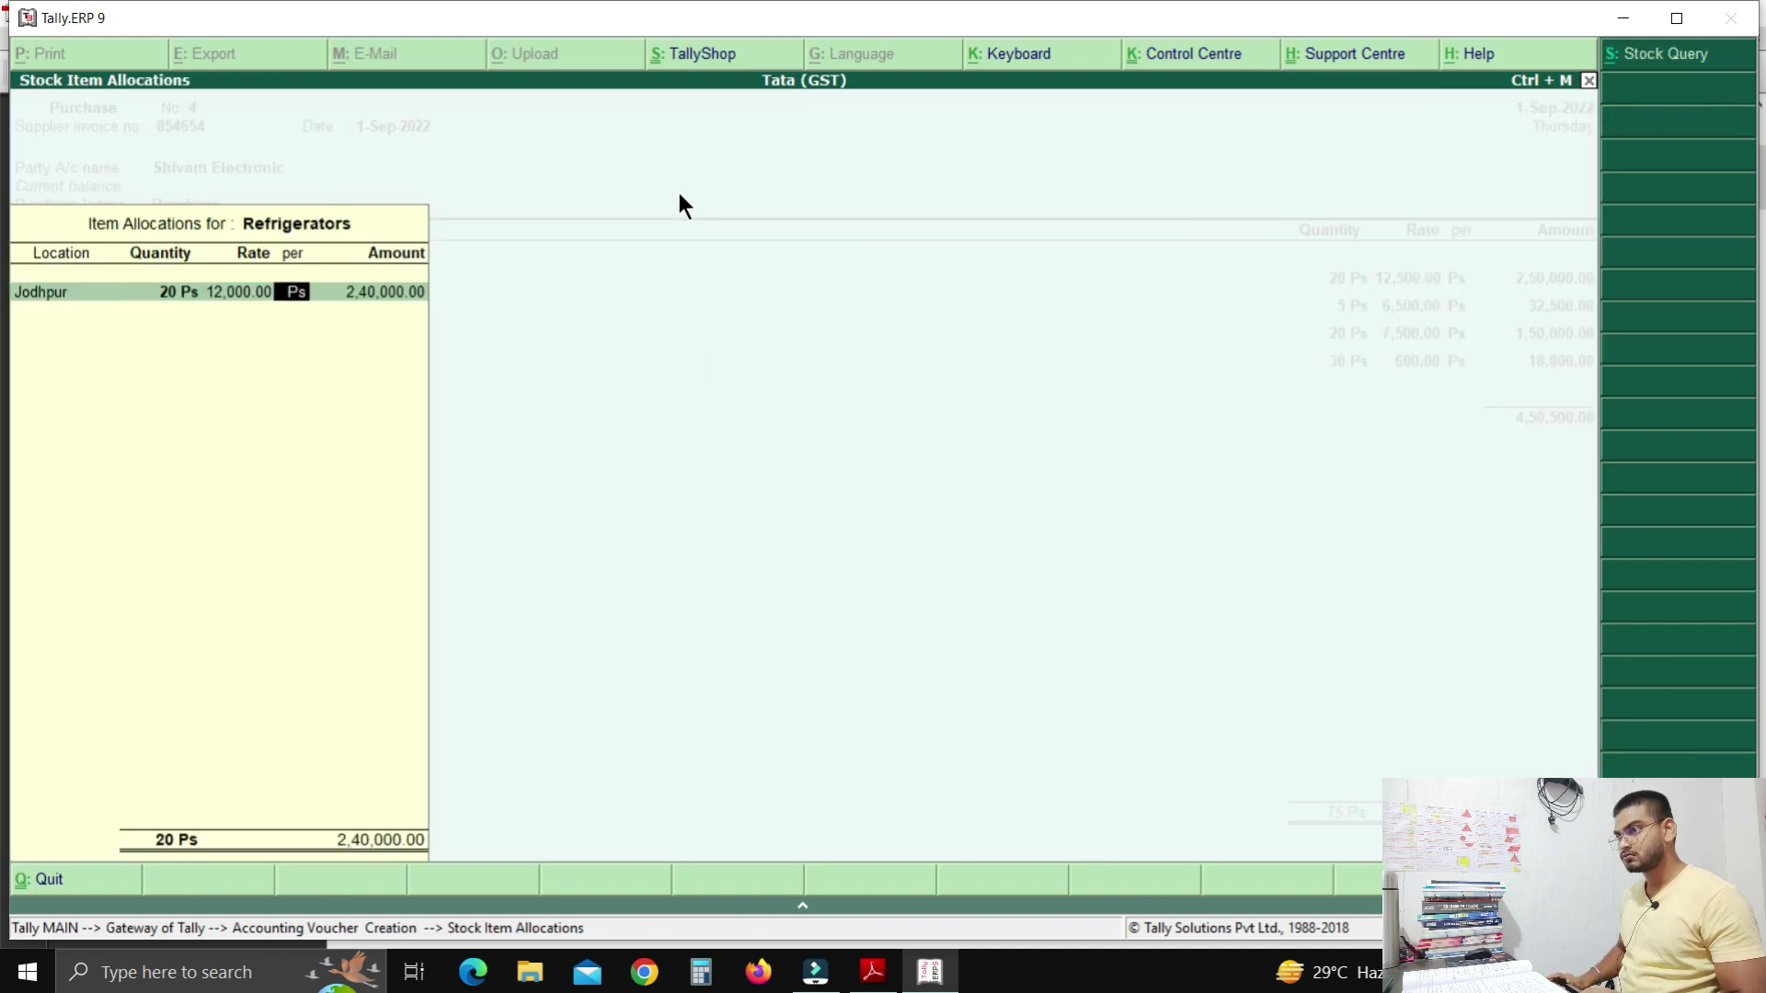
key(Return)
key(Return)
key(Return)
key(Return)
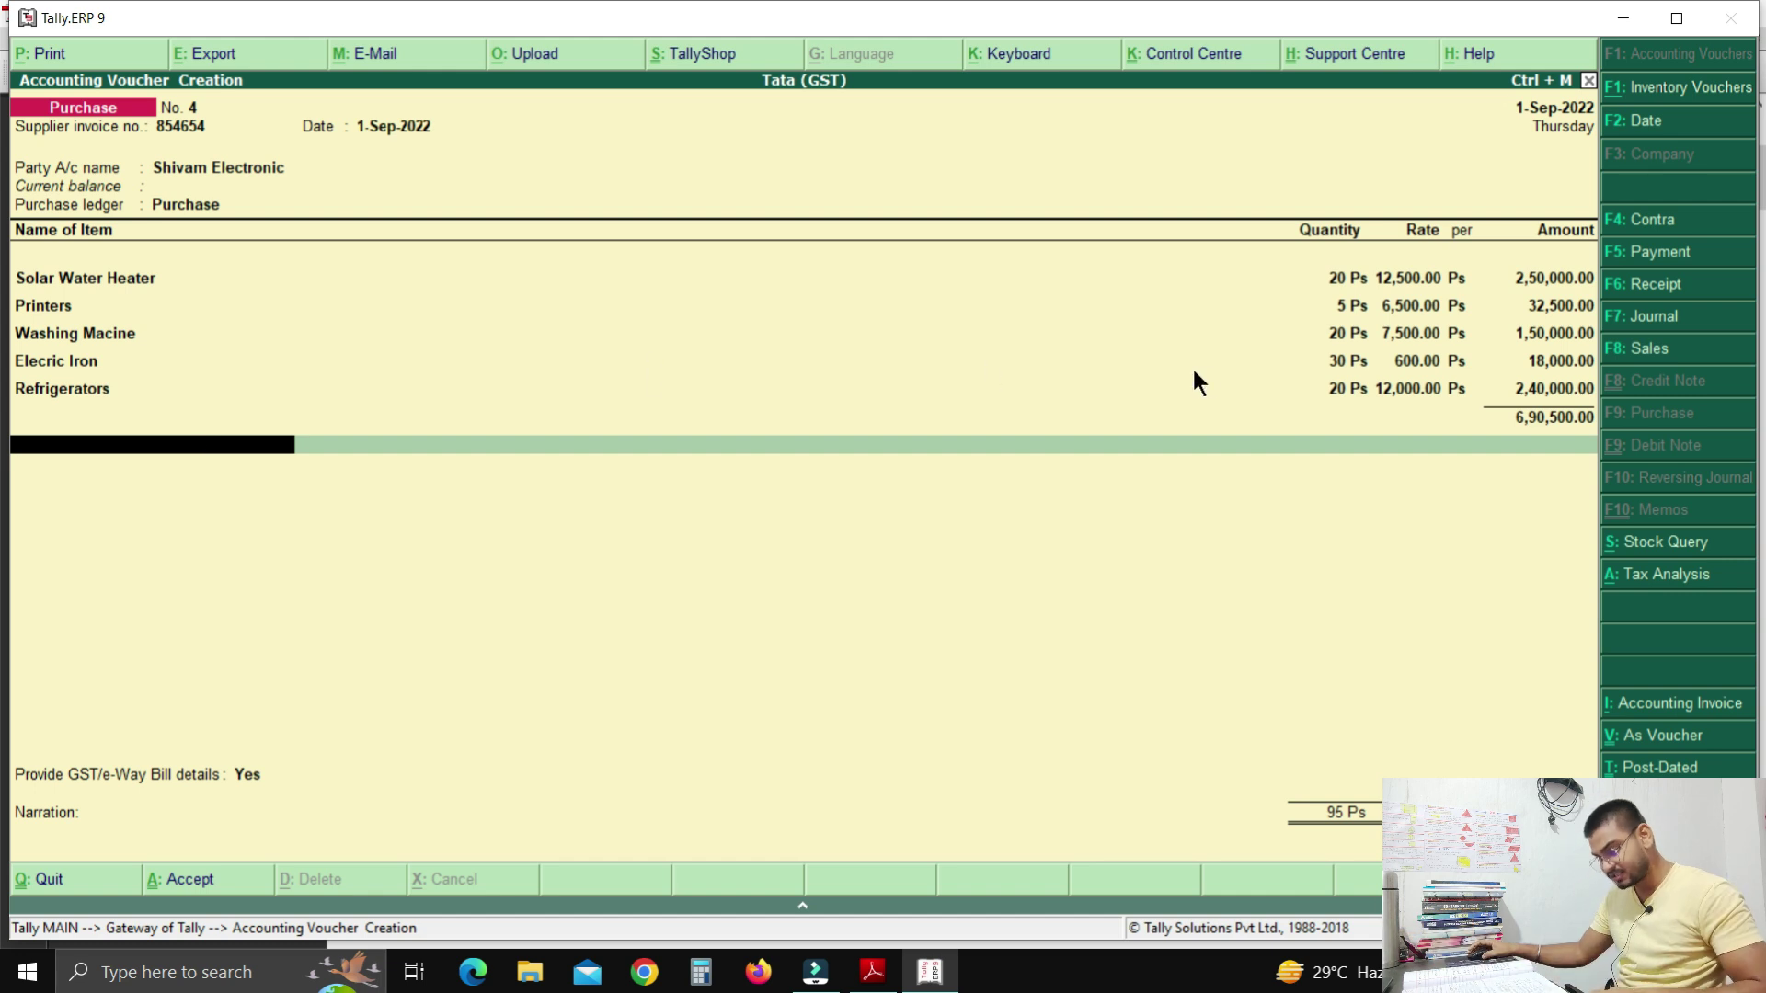
Start a new ledger named IGST from the voucher and place it under Duties & Taxes.
key(alt+c)
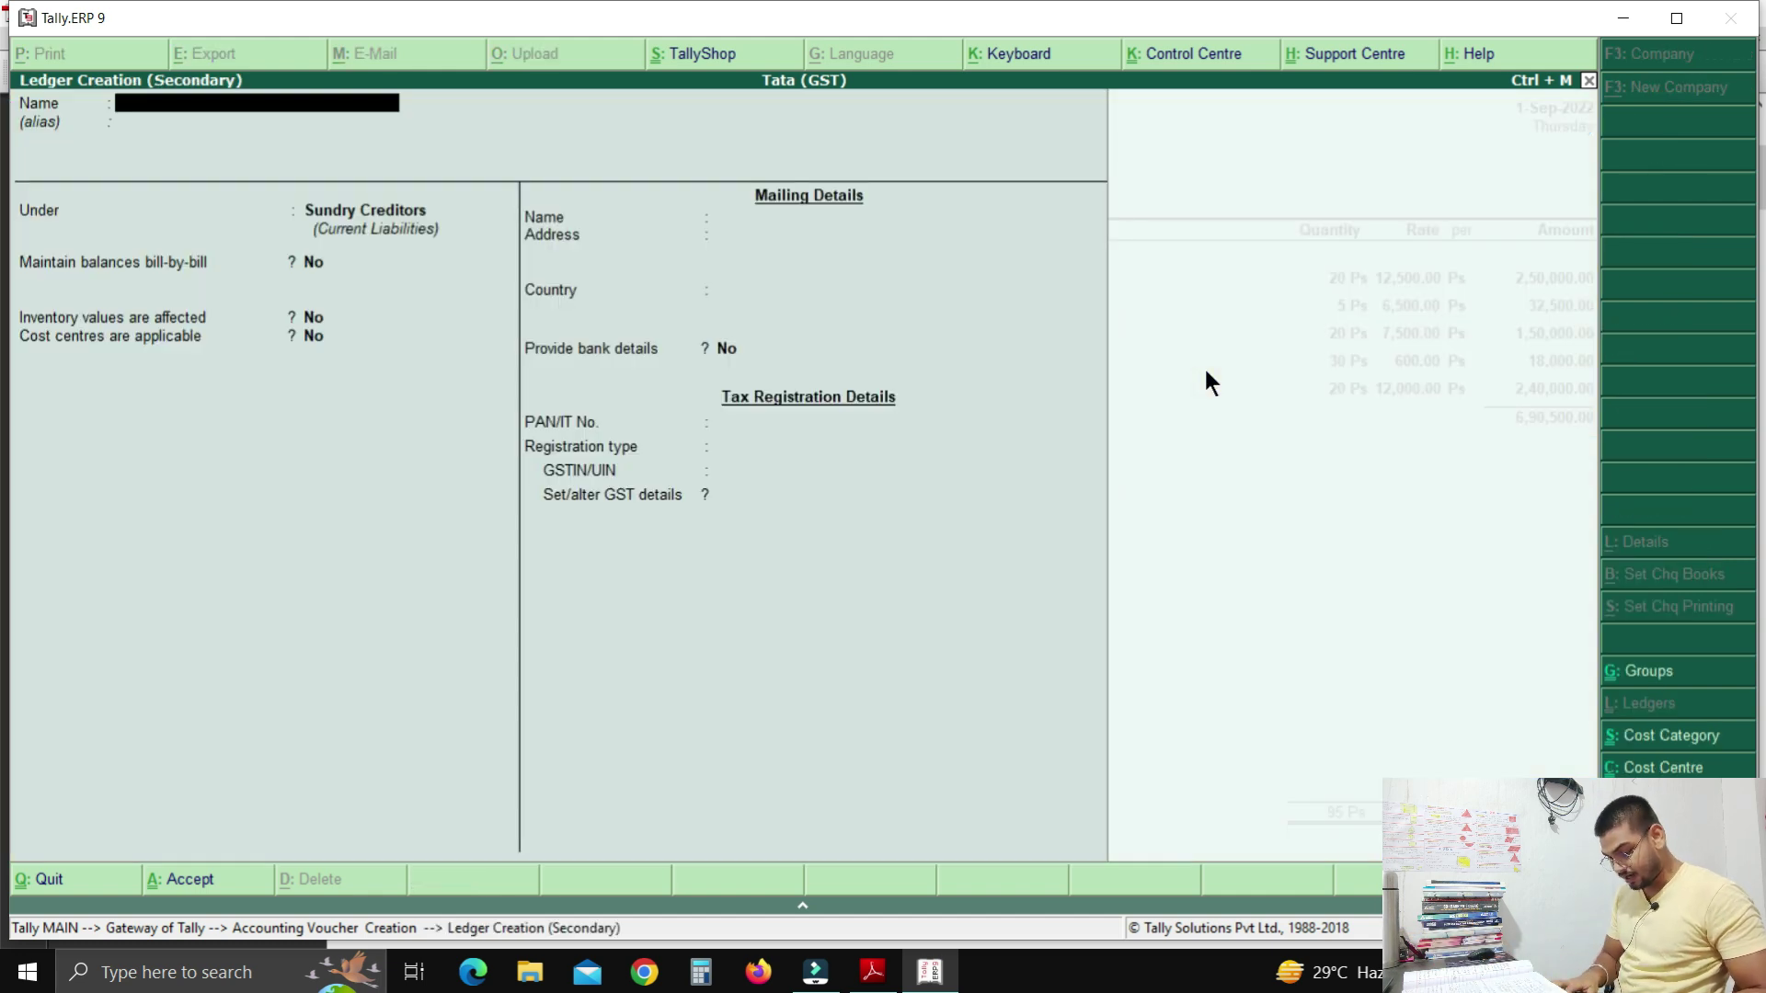
text(IGST)
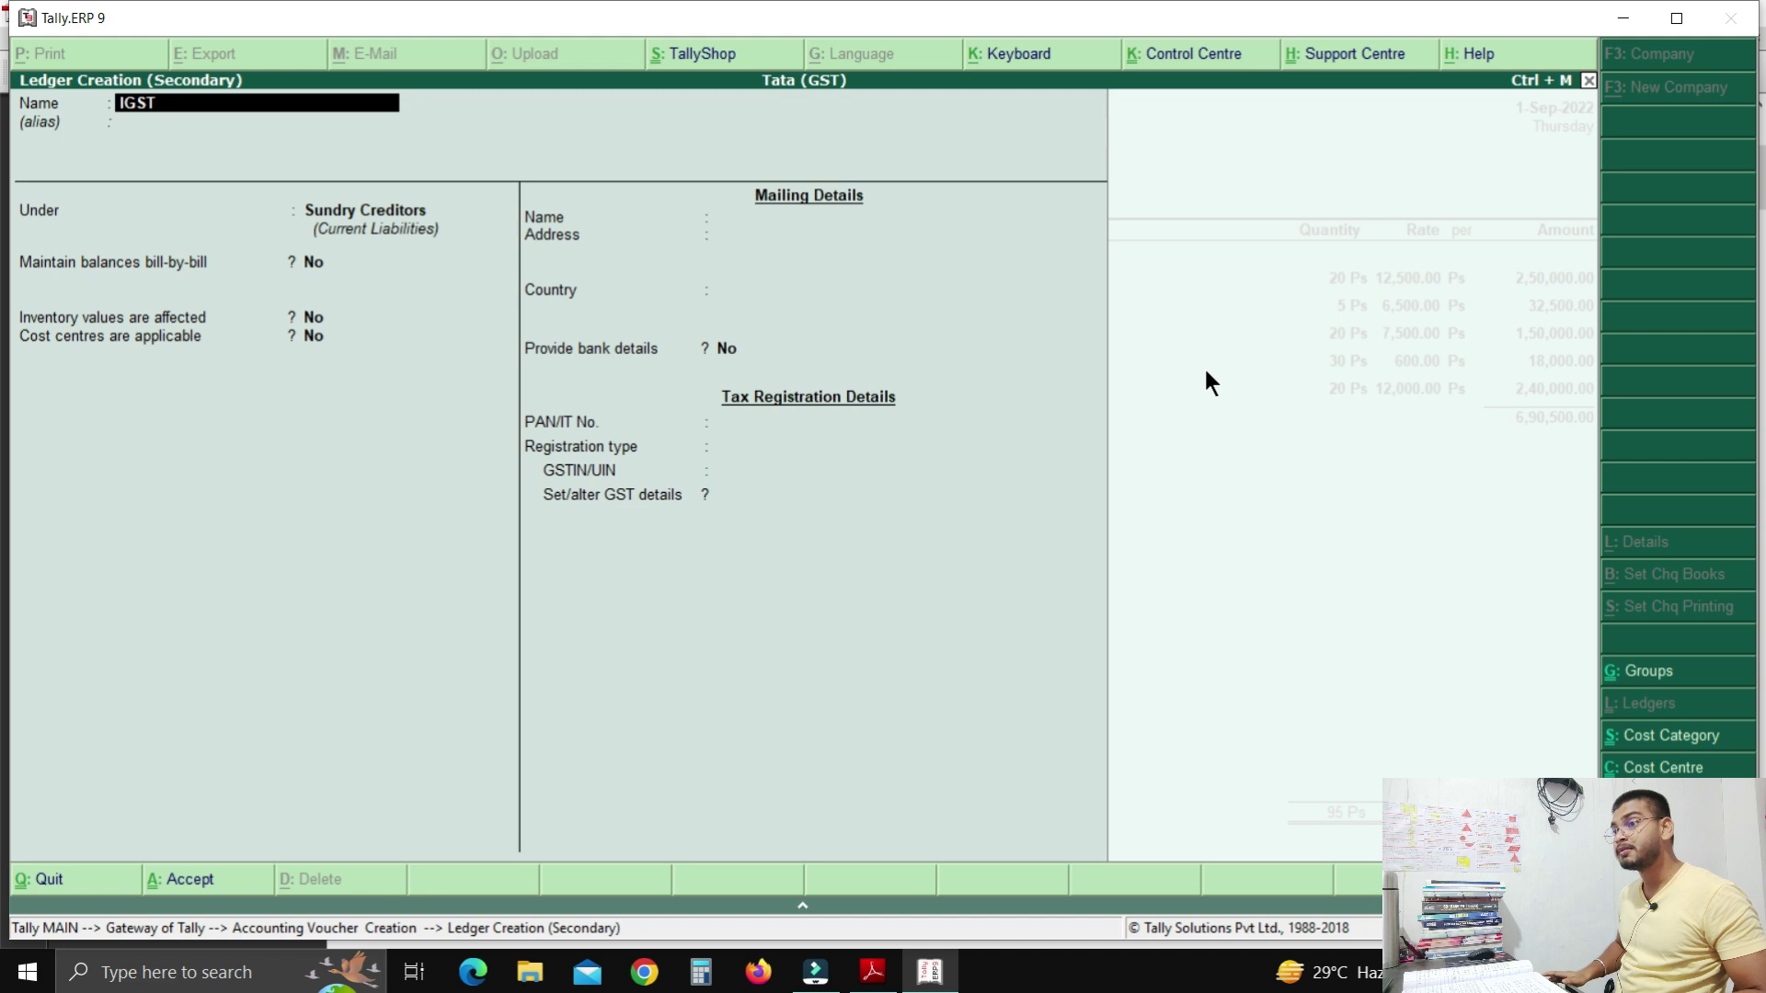
key(Return)
key(Return)
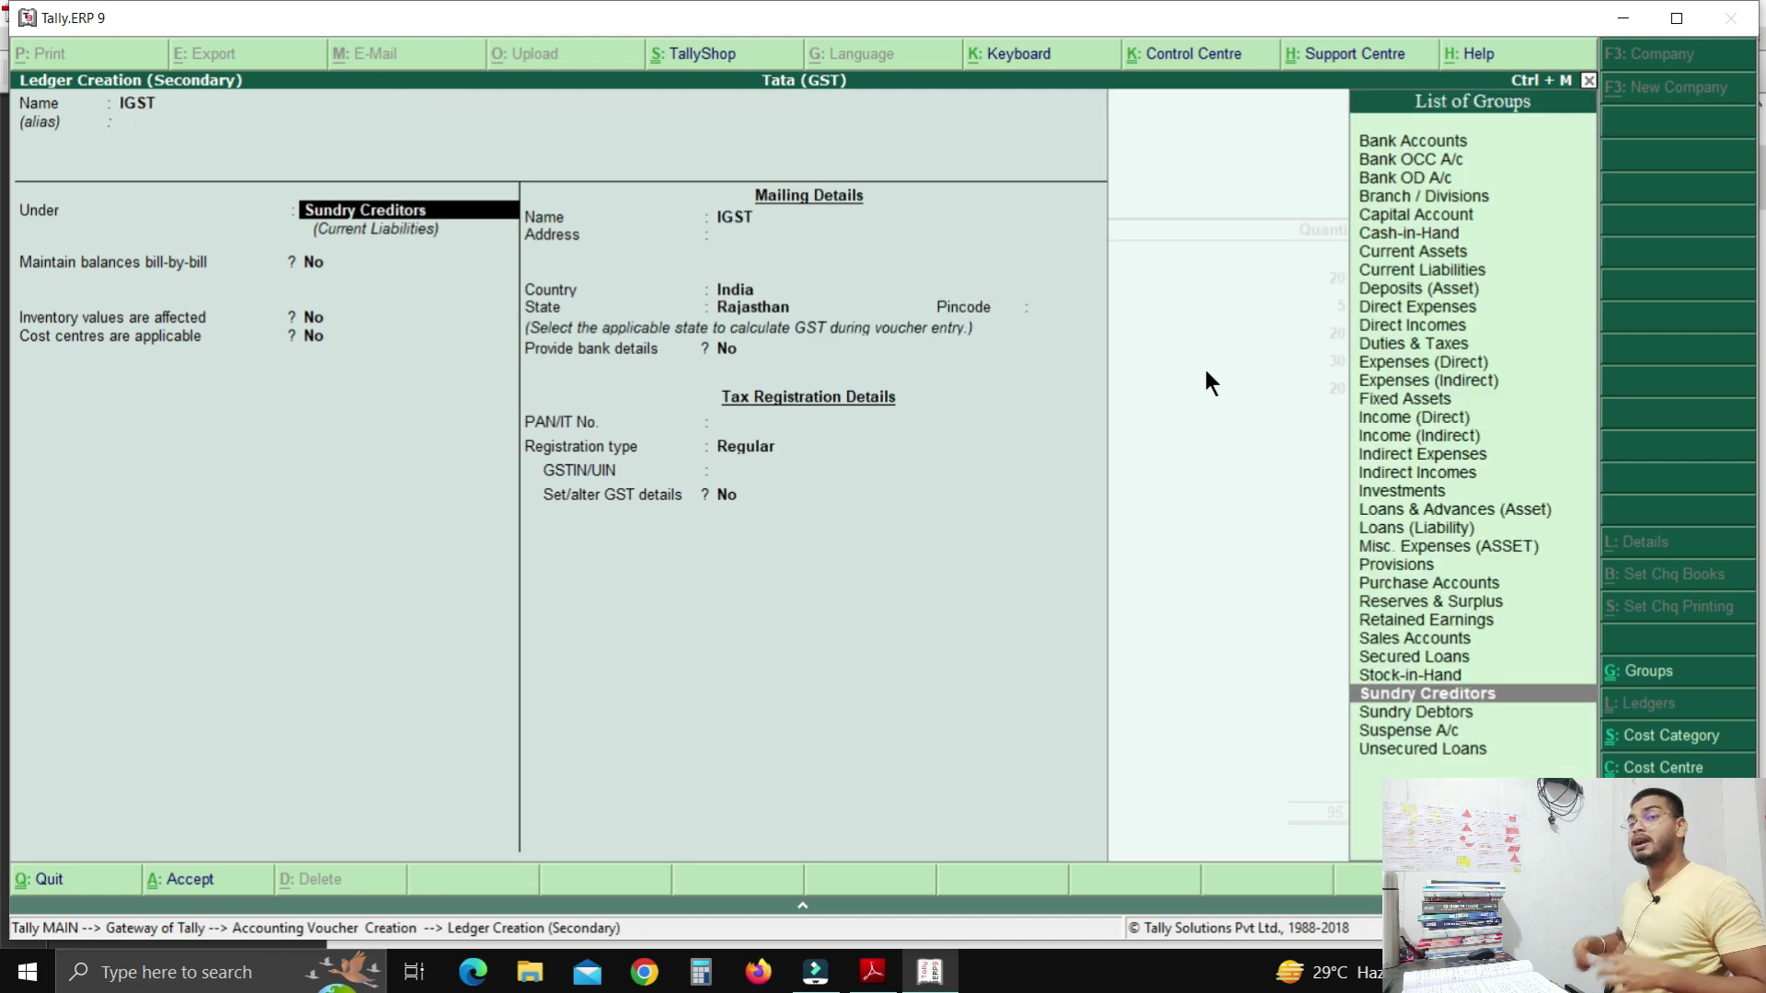
text(T)
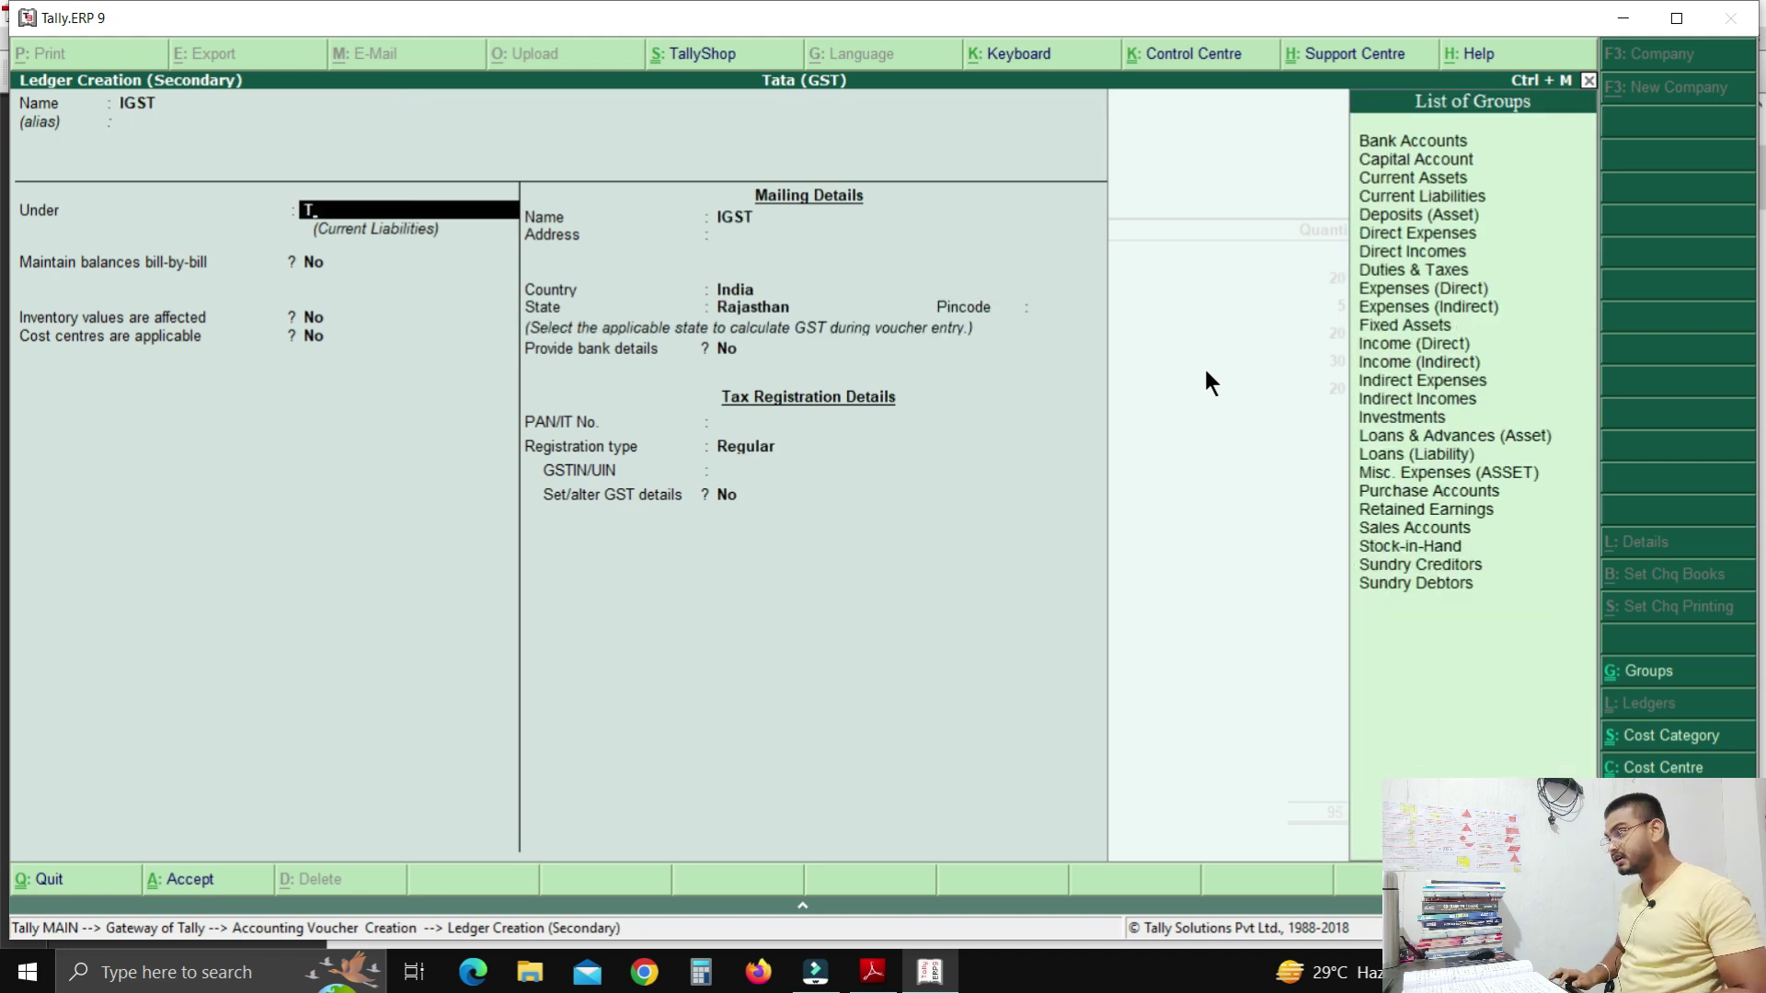
text(A)
key(Down)
key(Down)
key(Return)
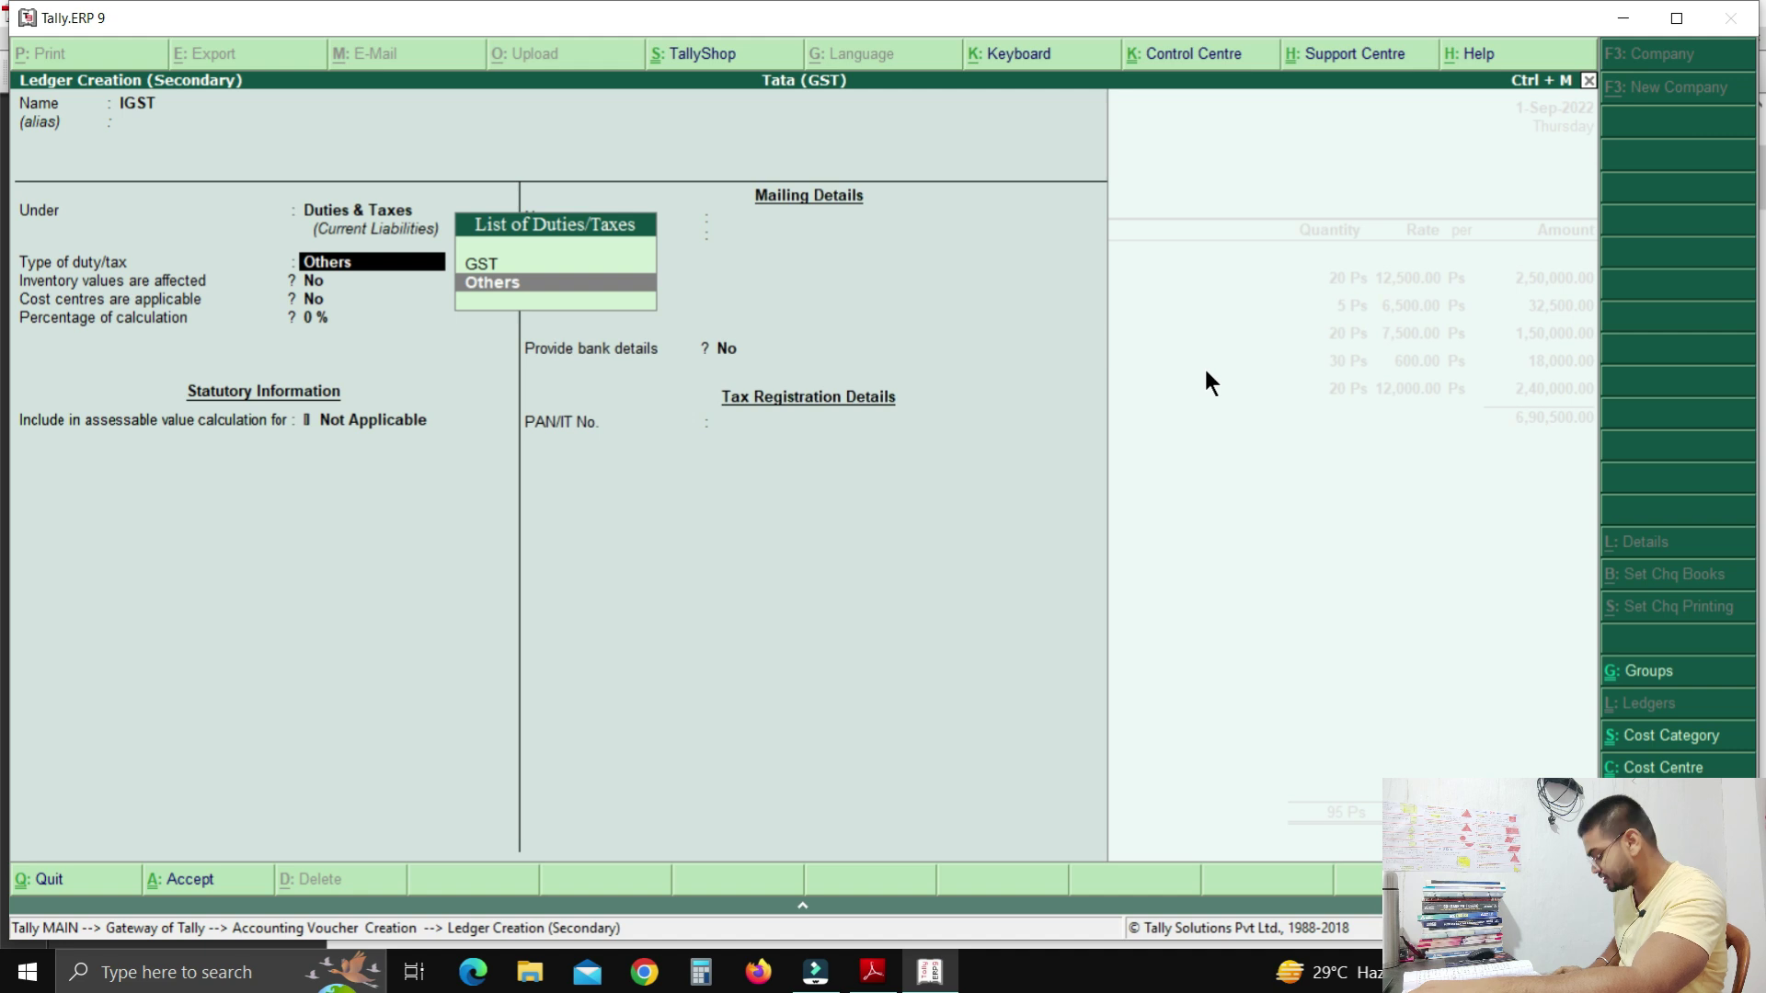
Set the IGST ledger's type of duty/tax to GST and its tax type to Integrated Tax.
key(Up)
key(Return)
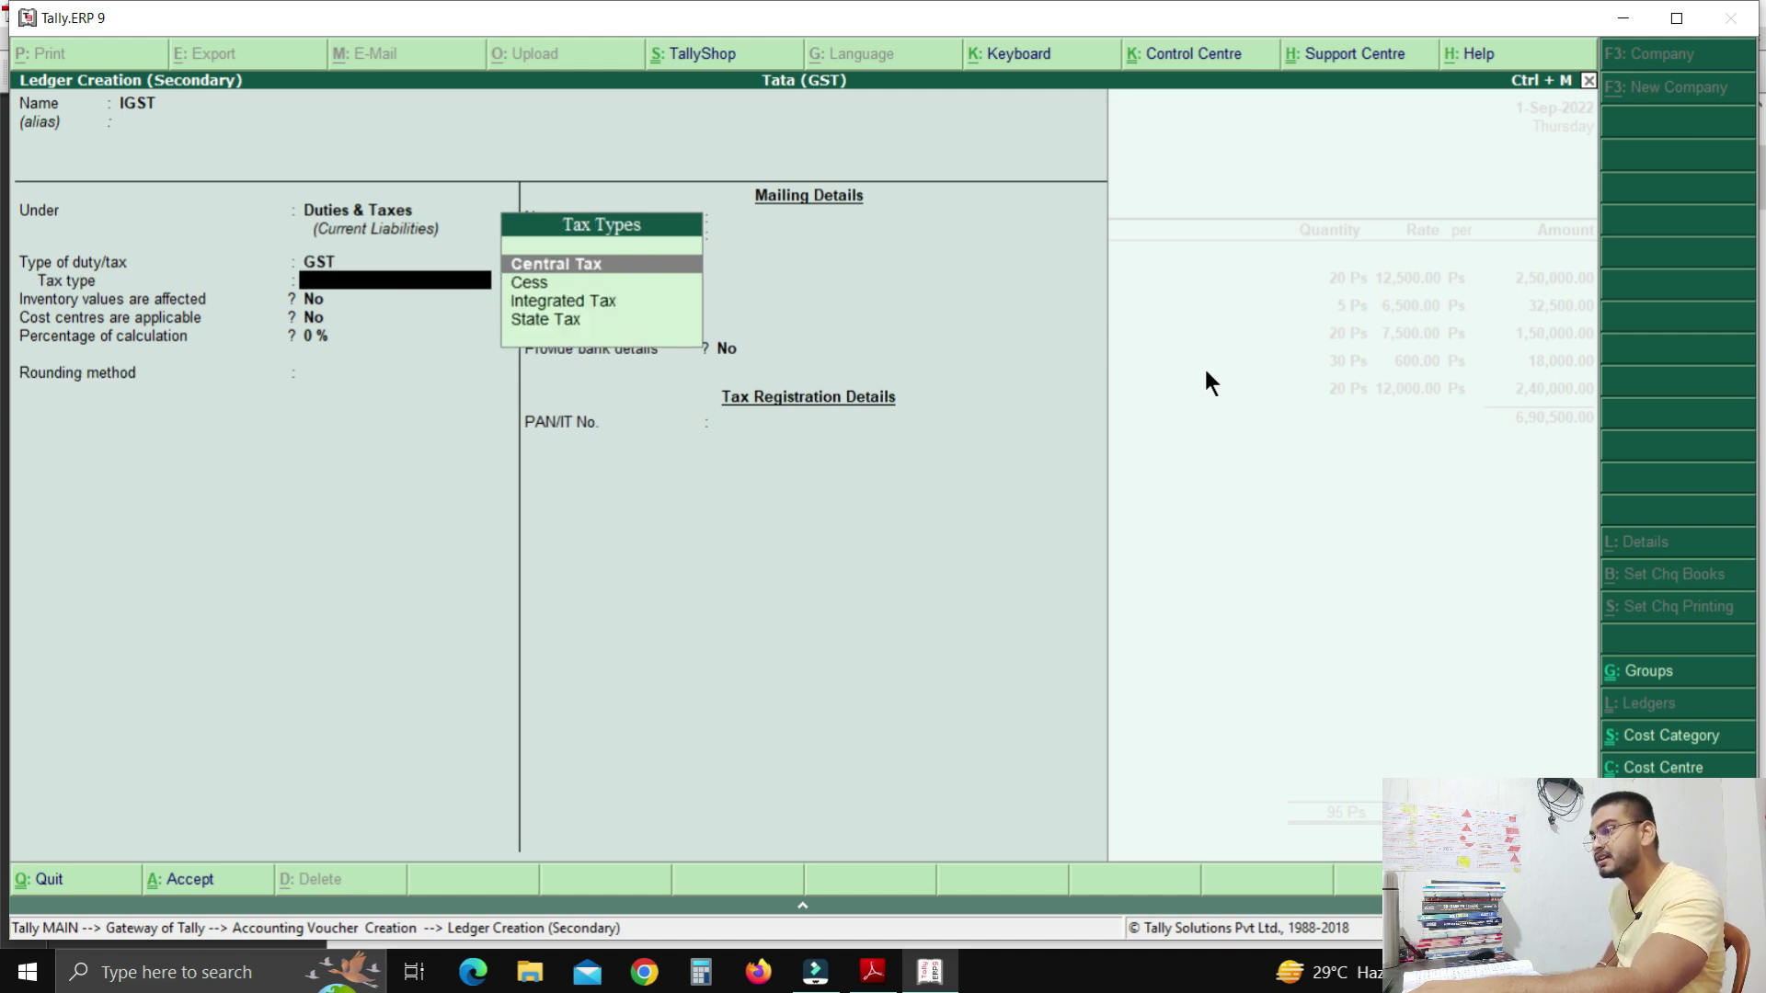
key(Down)
key(Down)
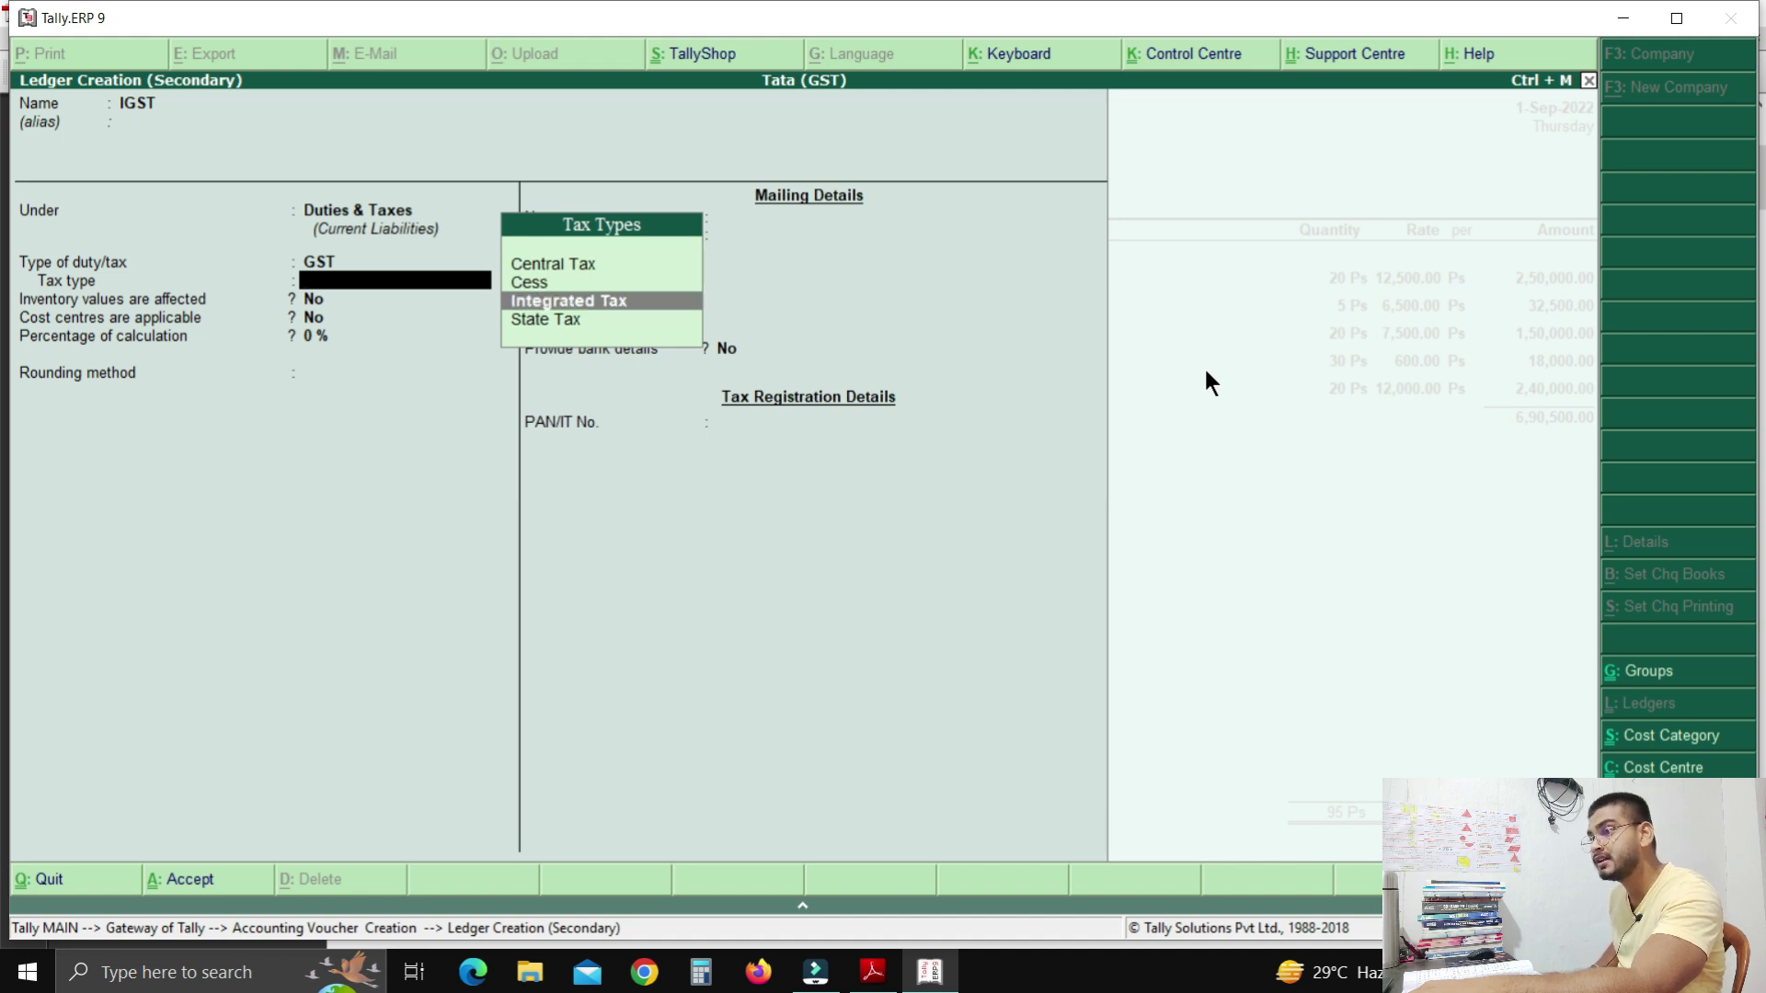
key(Return)
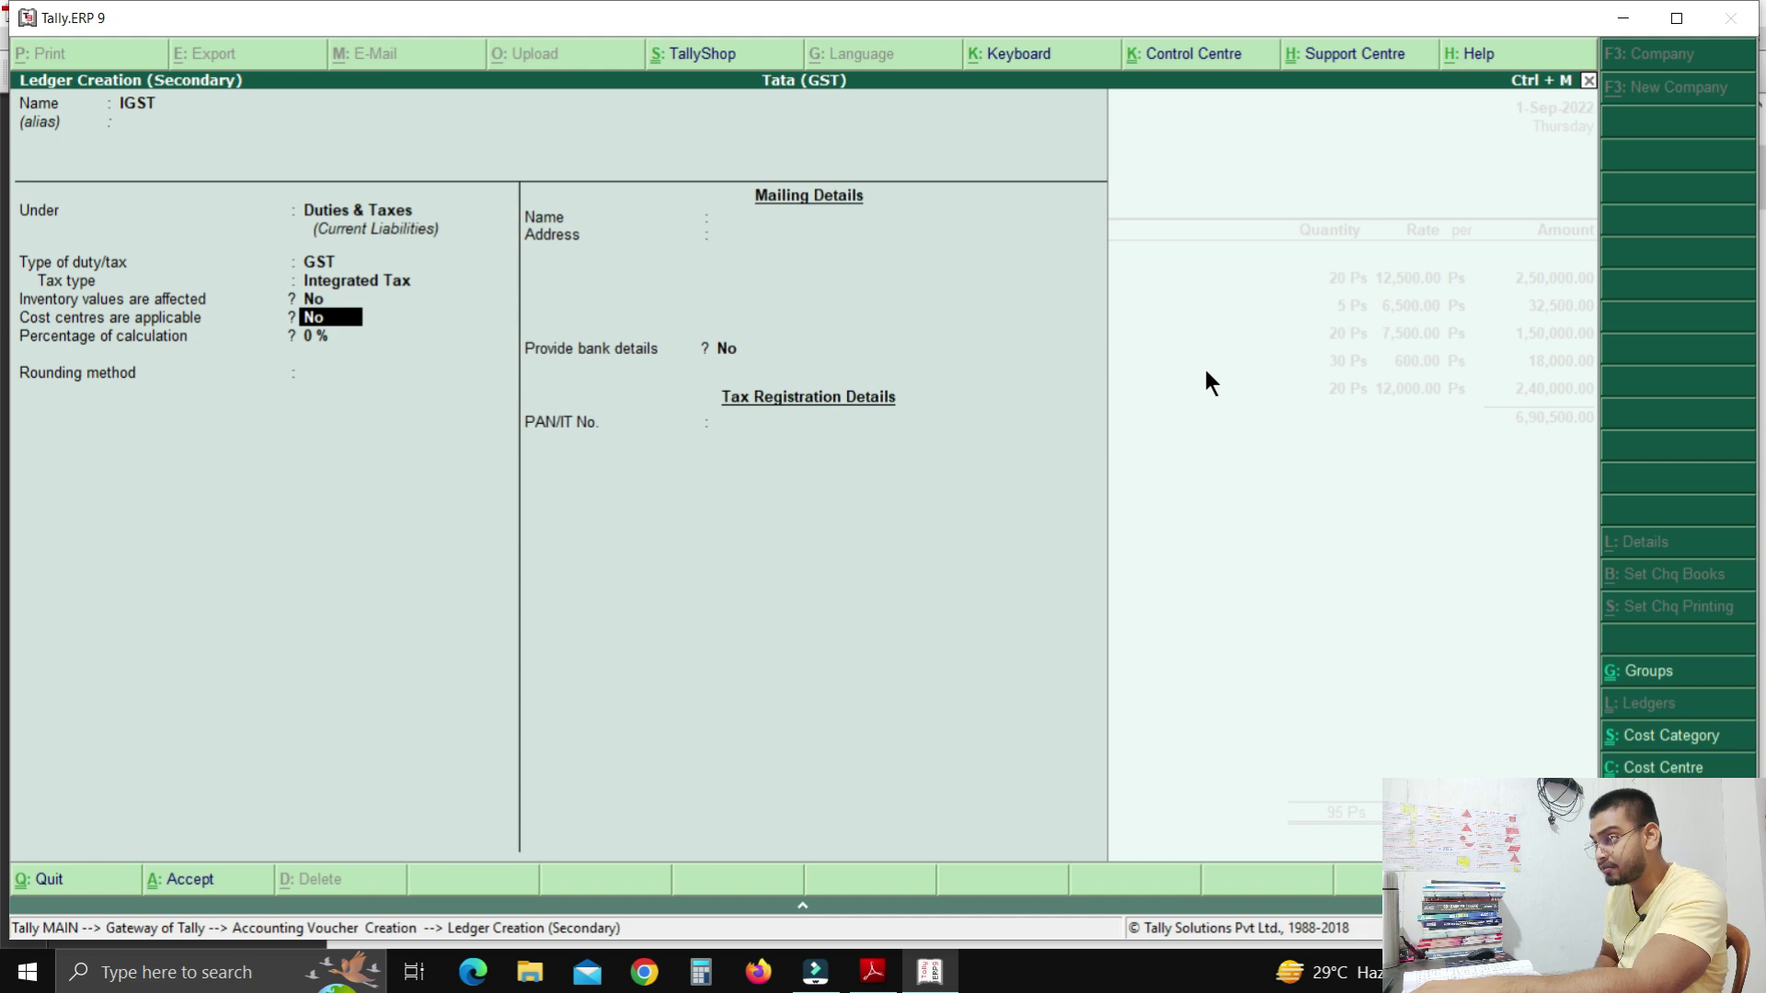
Make cost centres applicable, keep 0% calculation and rounding Not Applicable, and save the IGST ledger.
text(y)
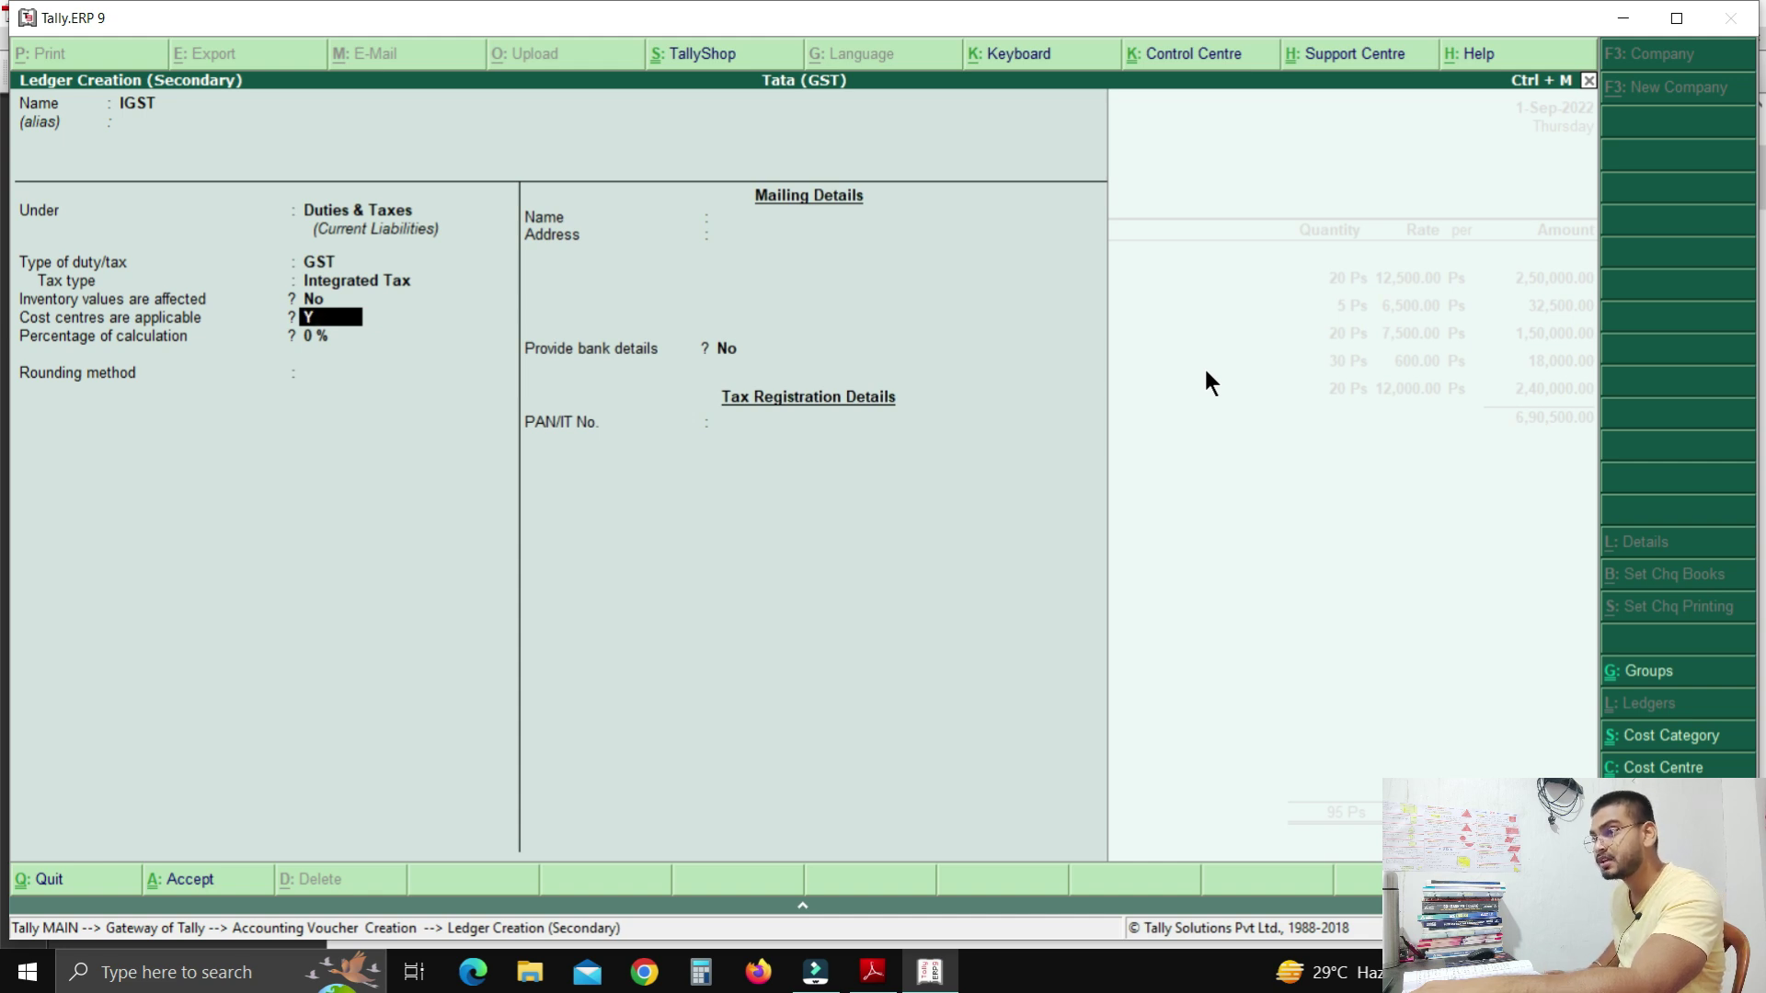
key(Return)
key(Return)
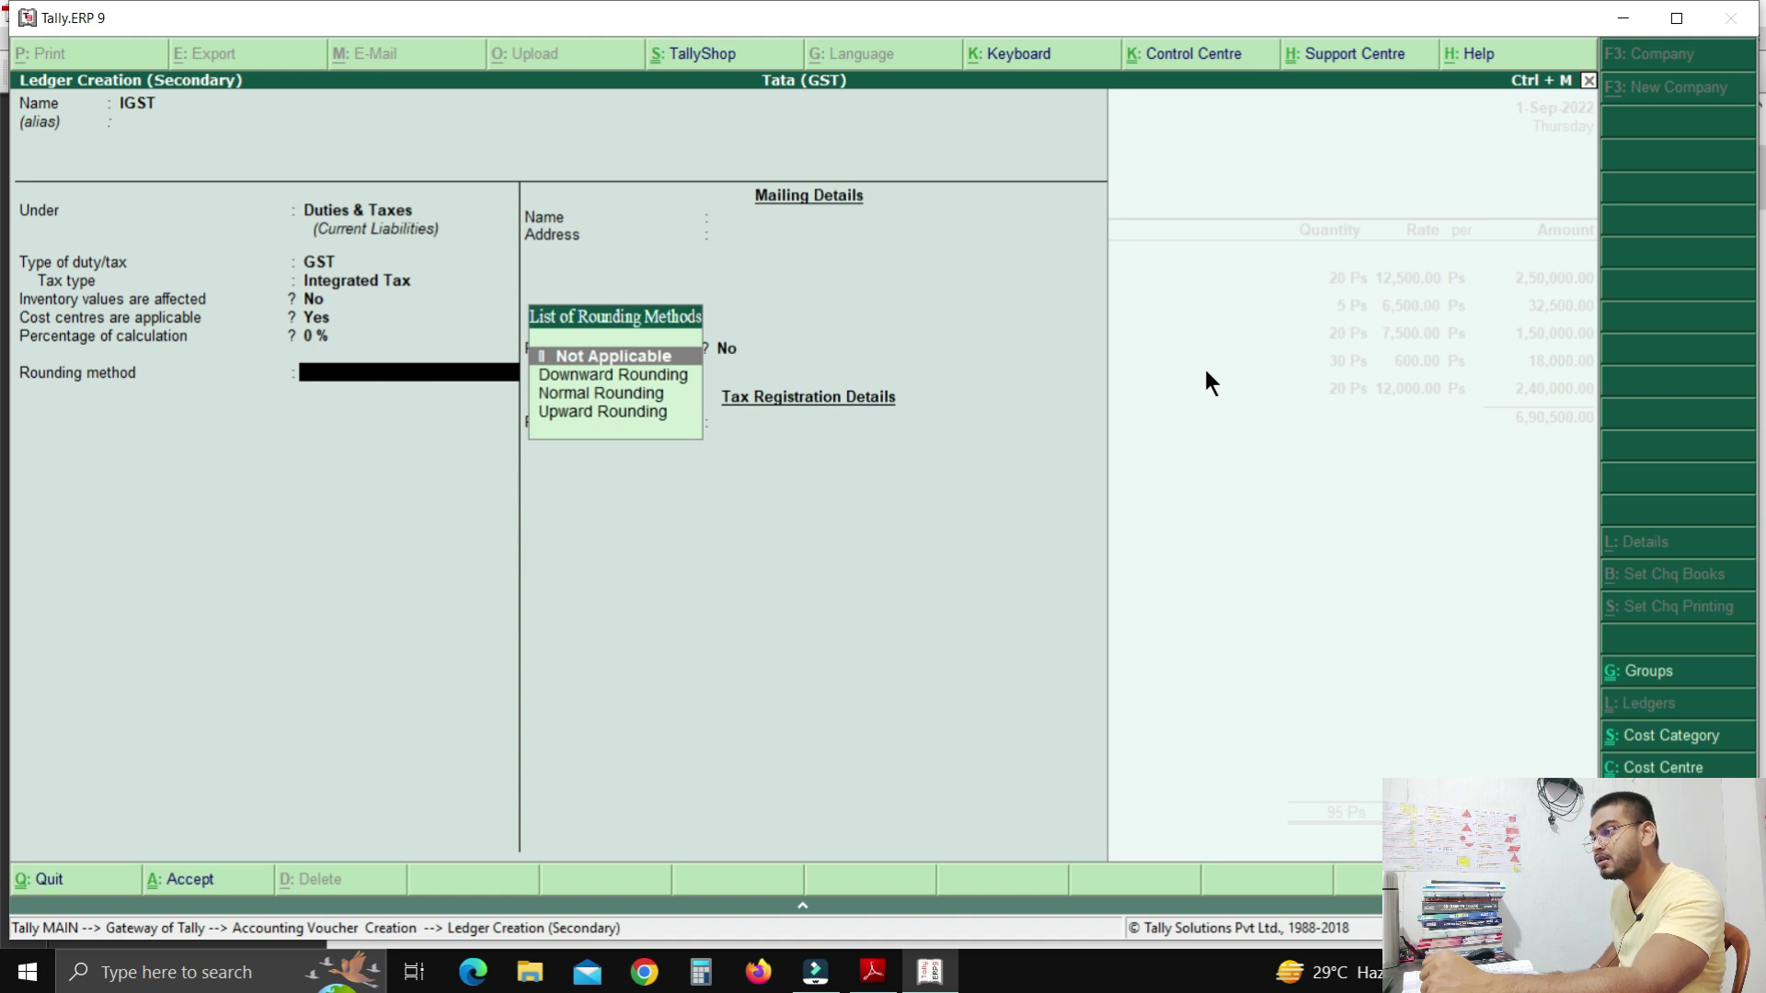
key(Return)
key(Return)
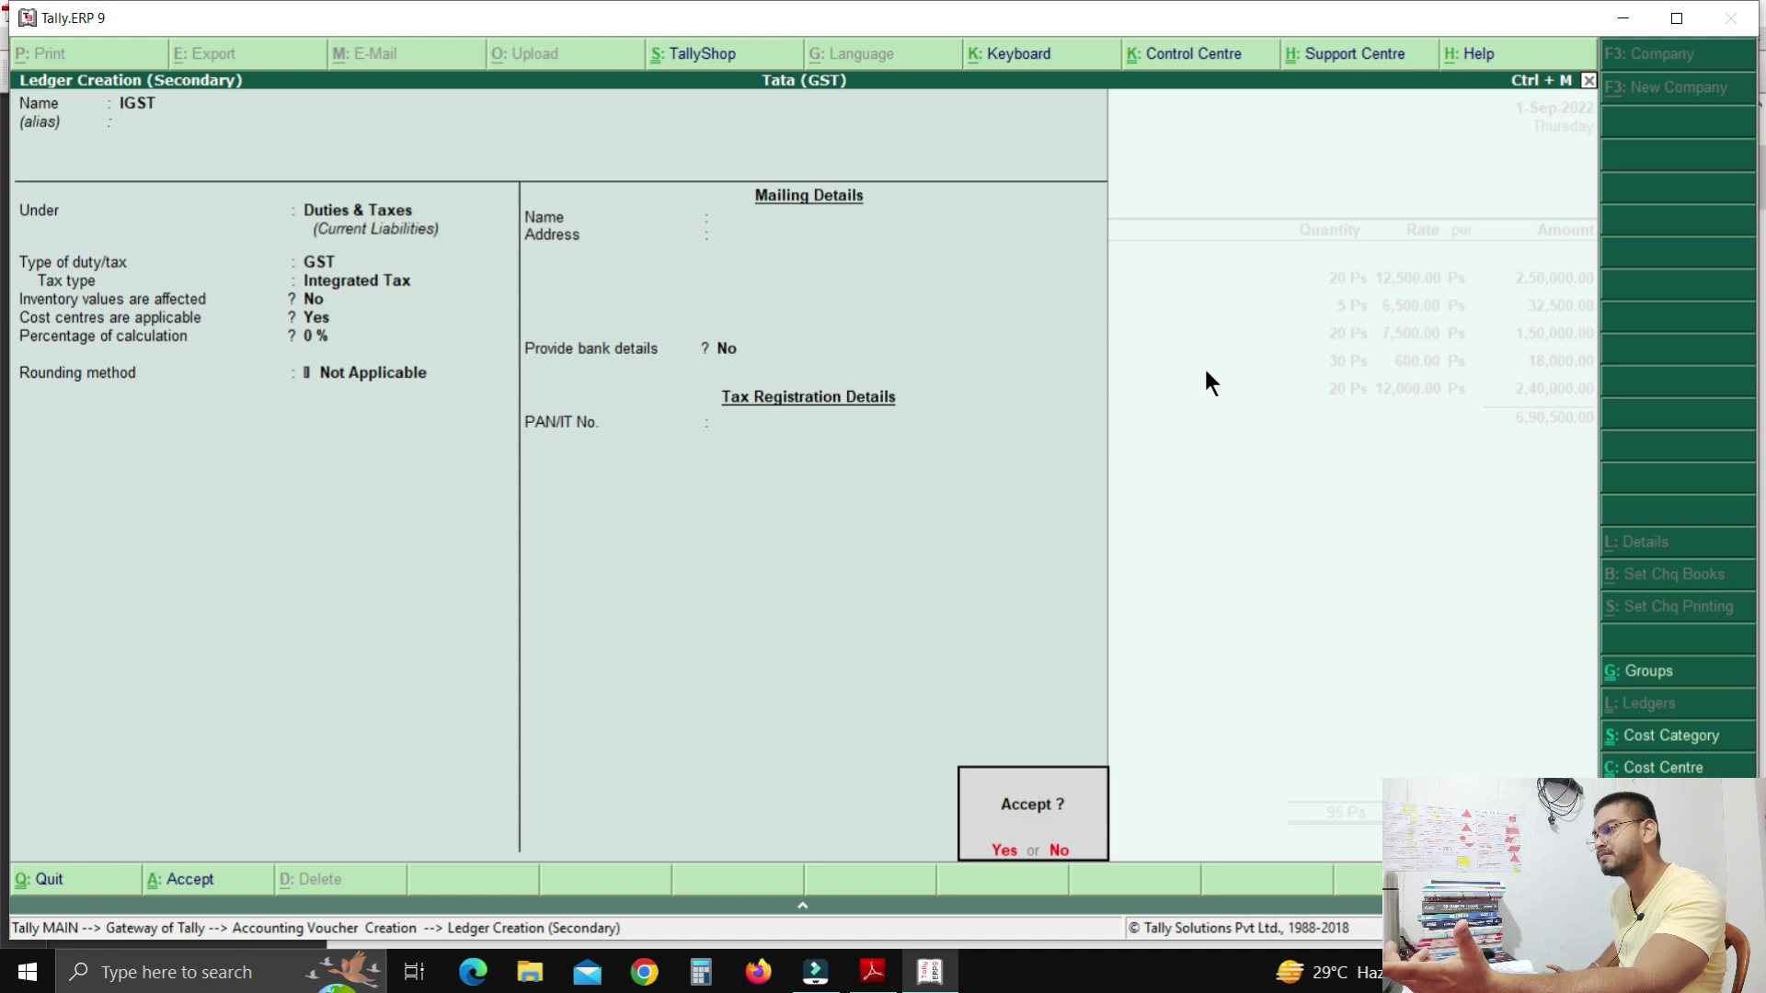
key(Return)
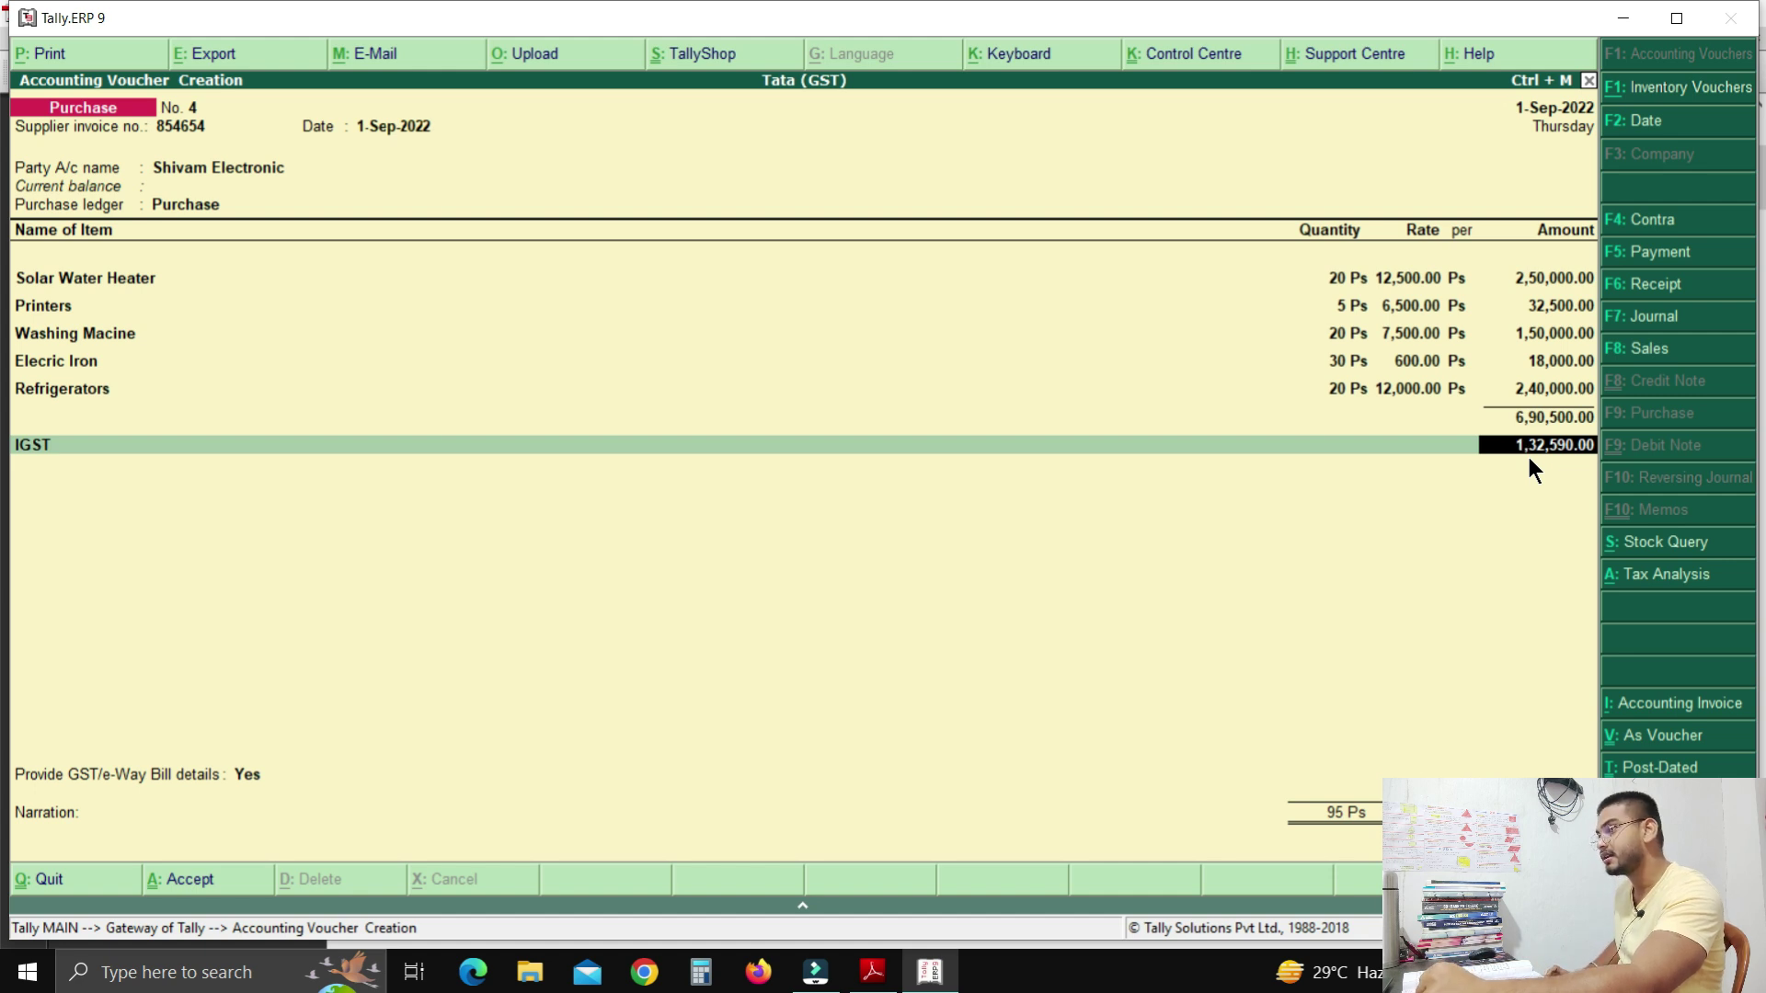
Accept the calculated IGST amount and keep the default e-way bill details: Supply, Tax Invoice, mode Road and no transporter.
key(Return)
key(Return)
key(Return)
key(Return)
key(Return)
key(Return)
key(Return)
key(Return)
key(Return)
key(Return)
key(Return)
key(Return)
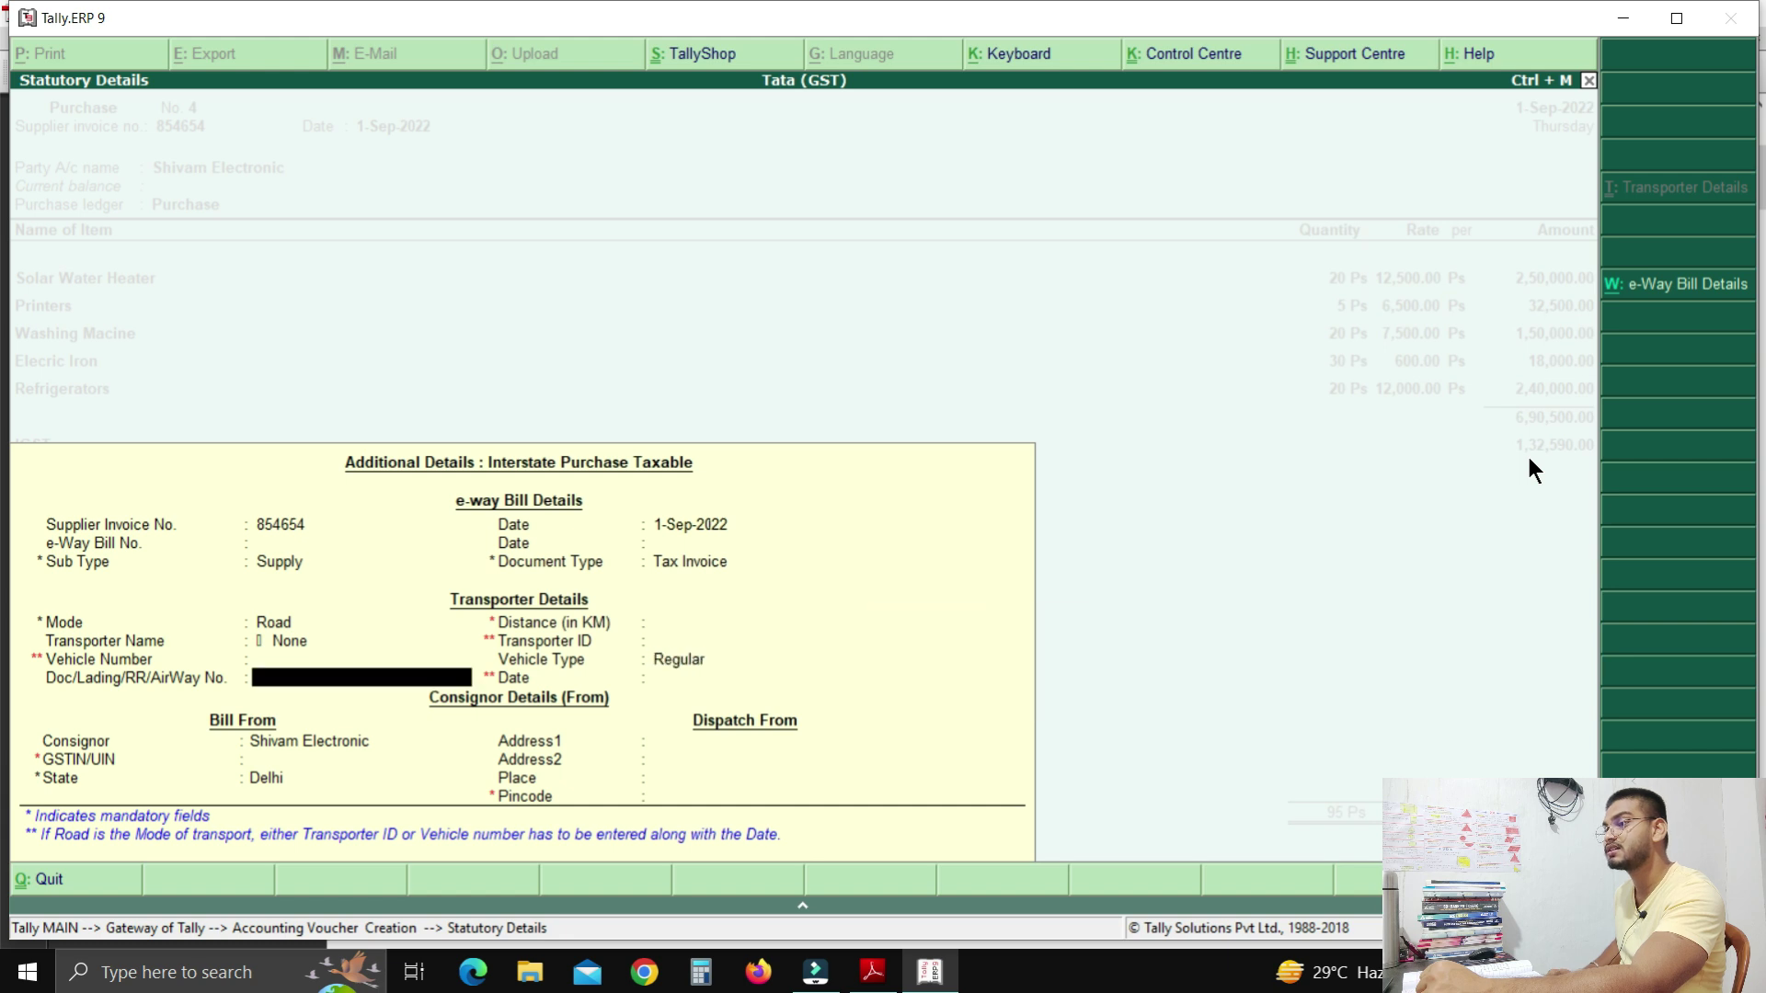
Leave the remaining transport and consignor details unchanged and the narration empty, and save the purchase voucher.
key(Return)
key(Return)
key(Return)
key(Return)
key(Return)
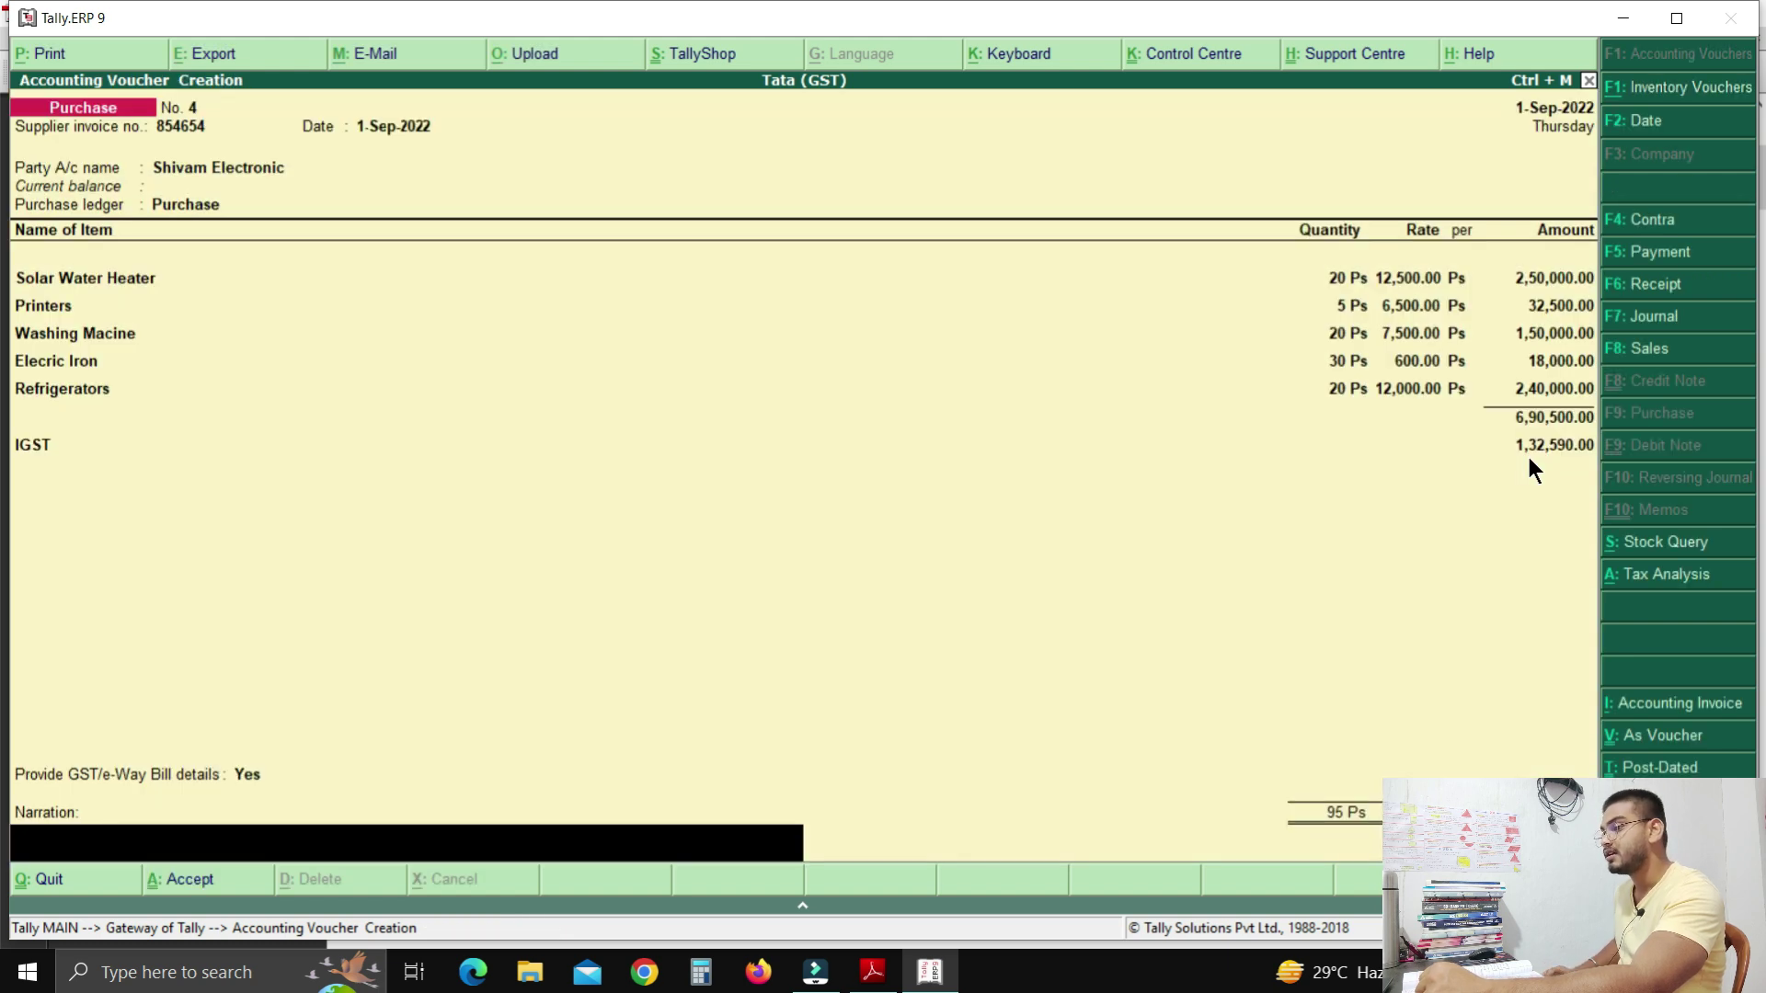
key(Return)
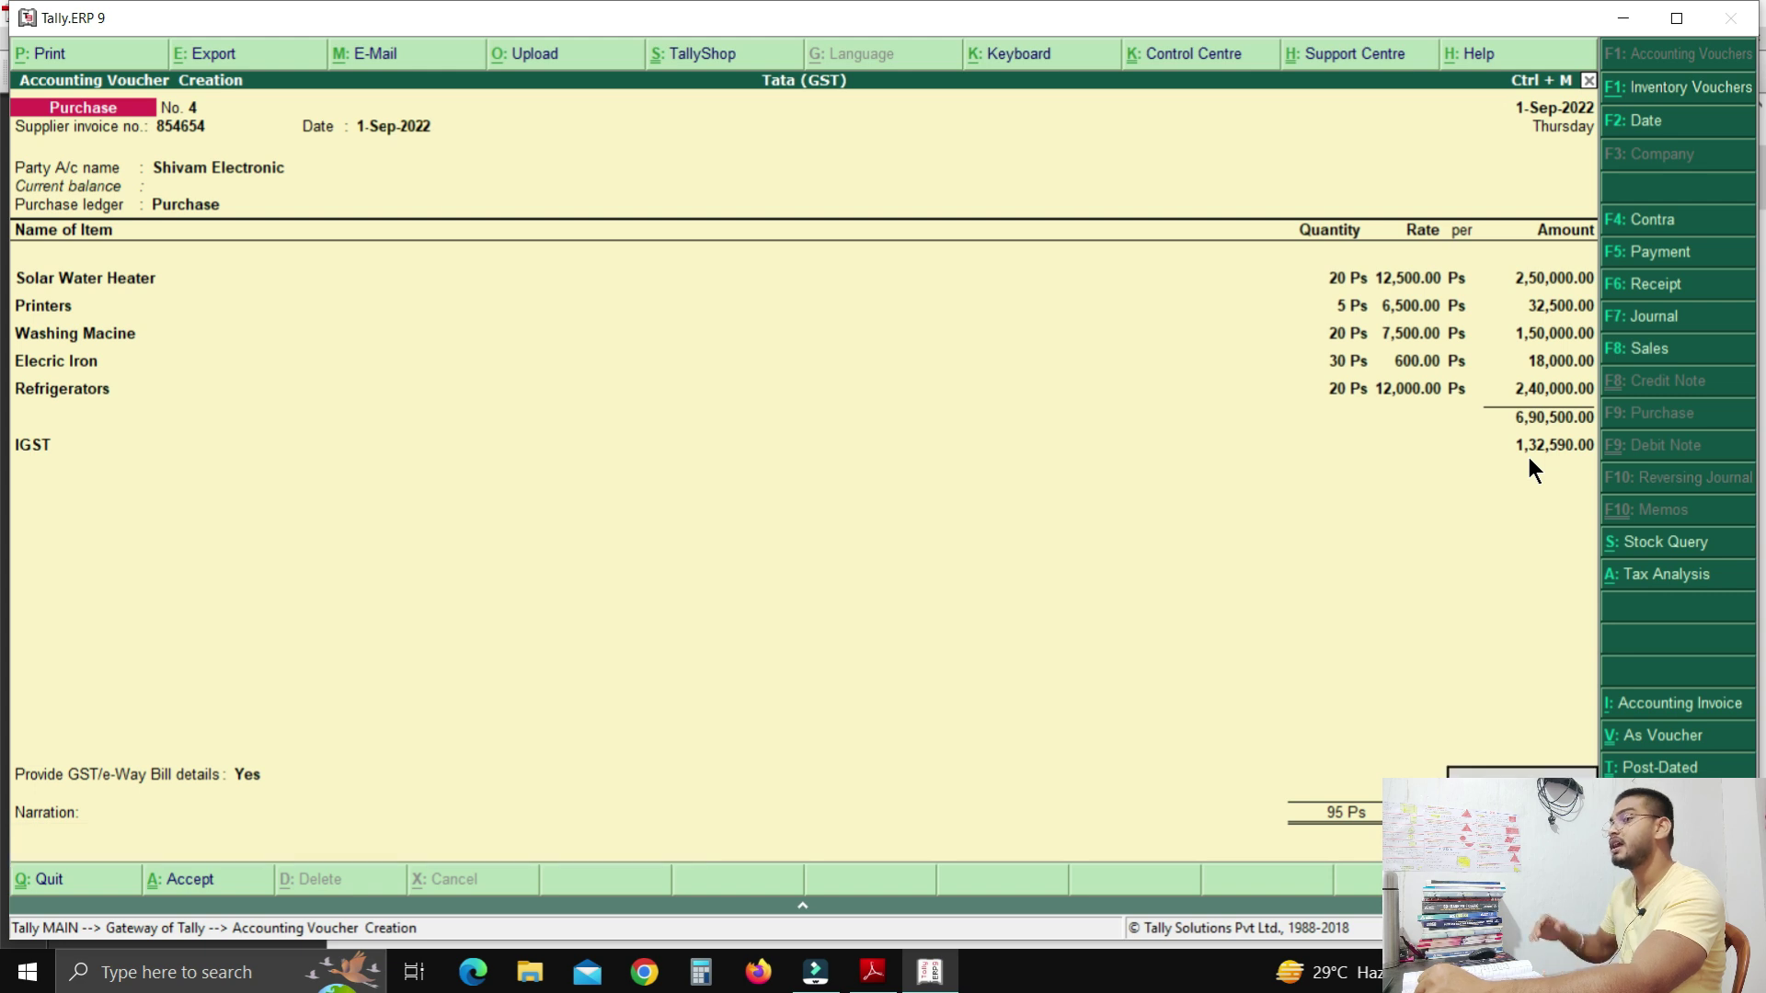
key(Return)
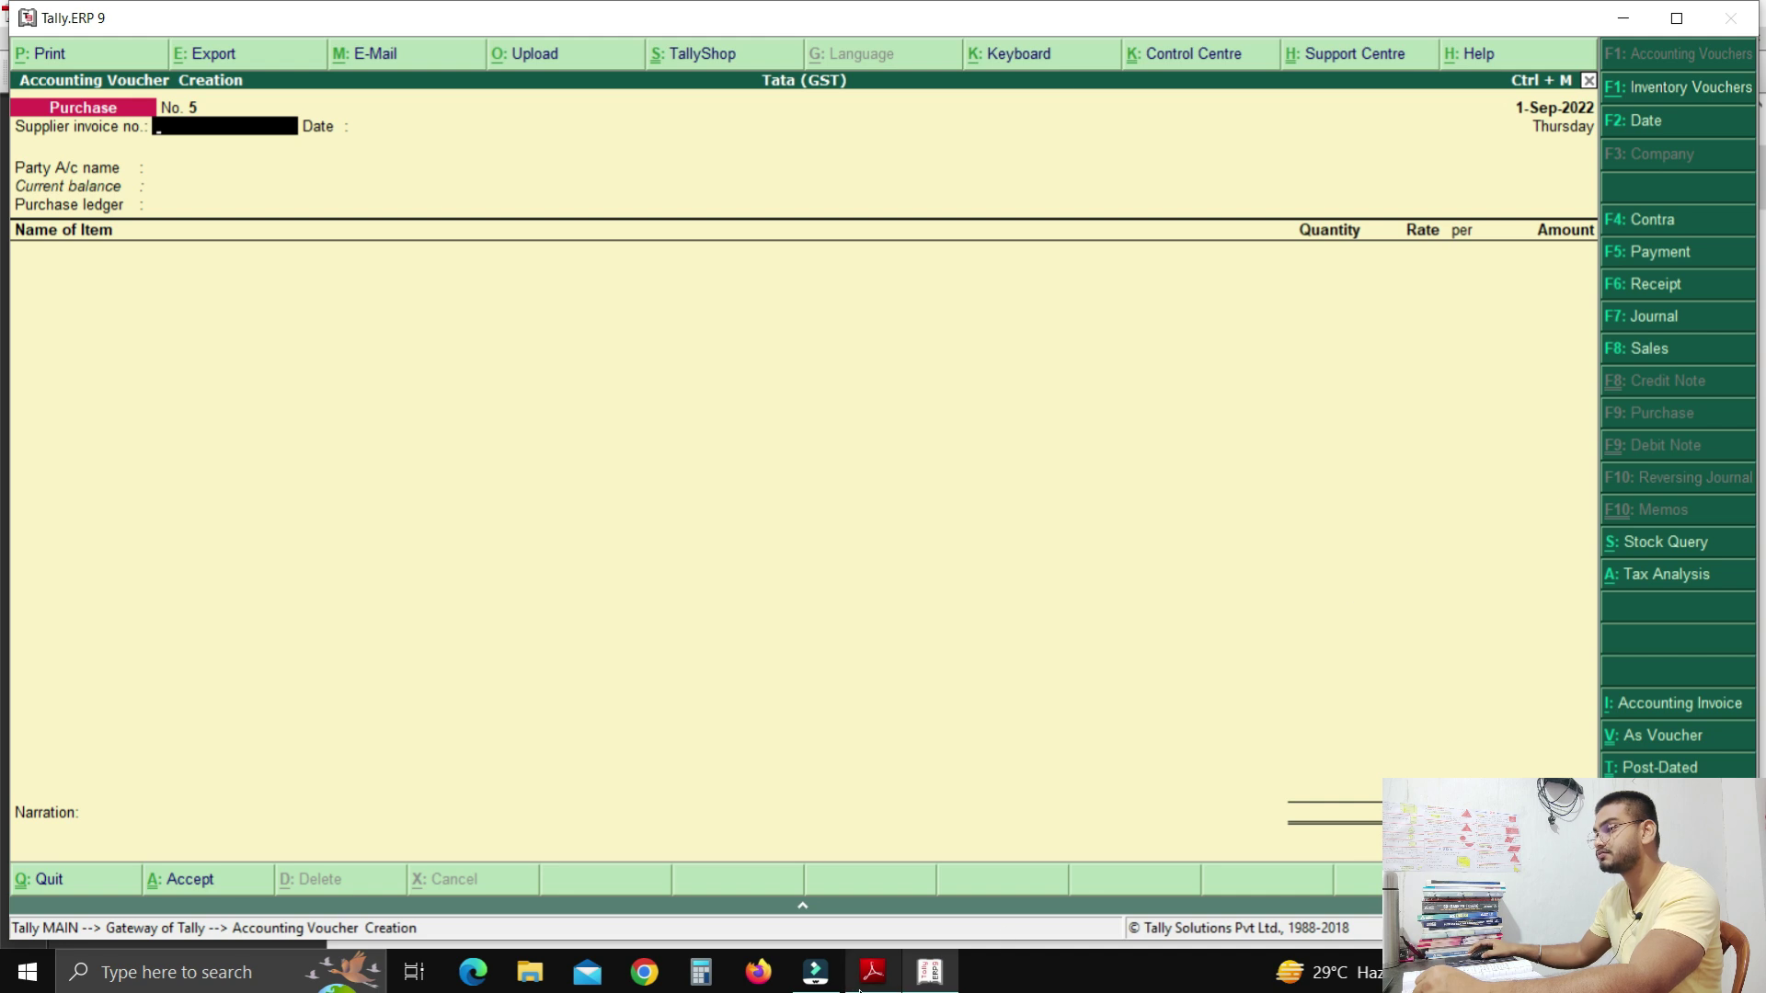
Switch to gst 37.pdf in Adobe Reader and read question 2 on the petty cashier's August expenses.
click(872, 972)
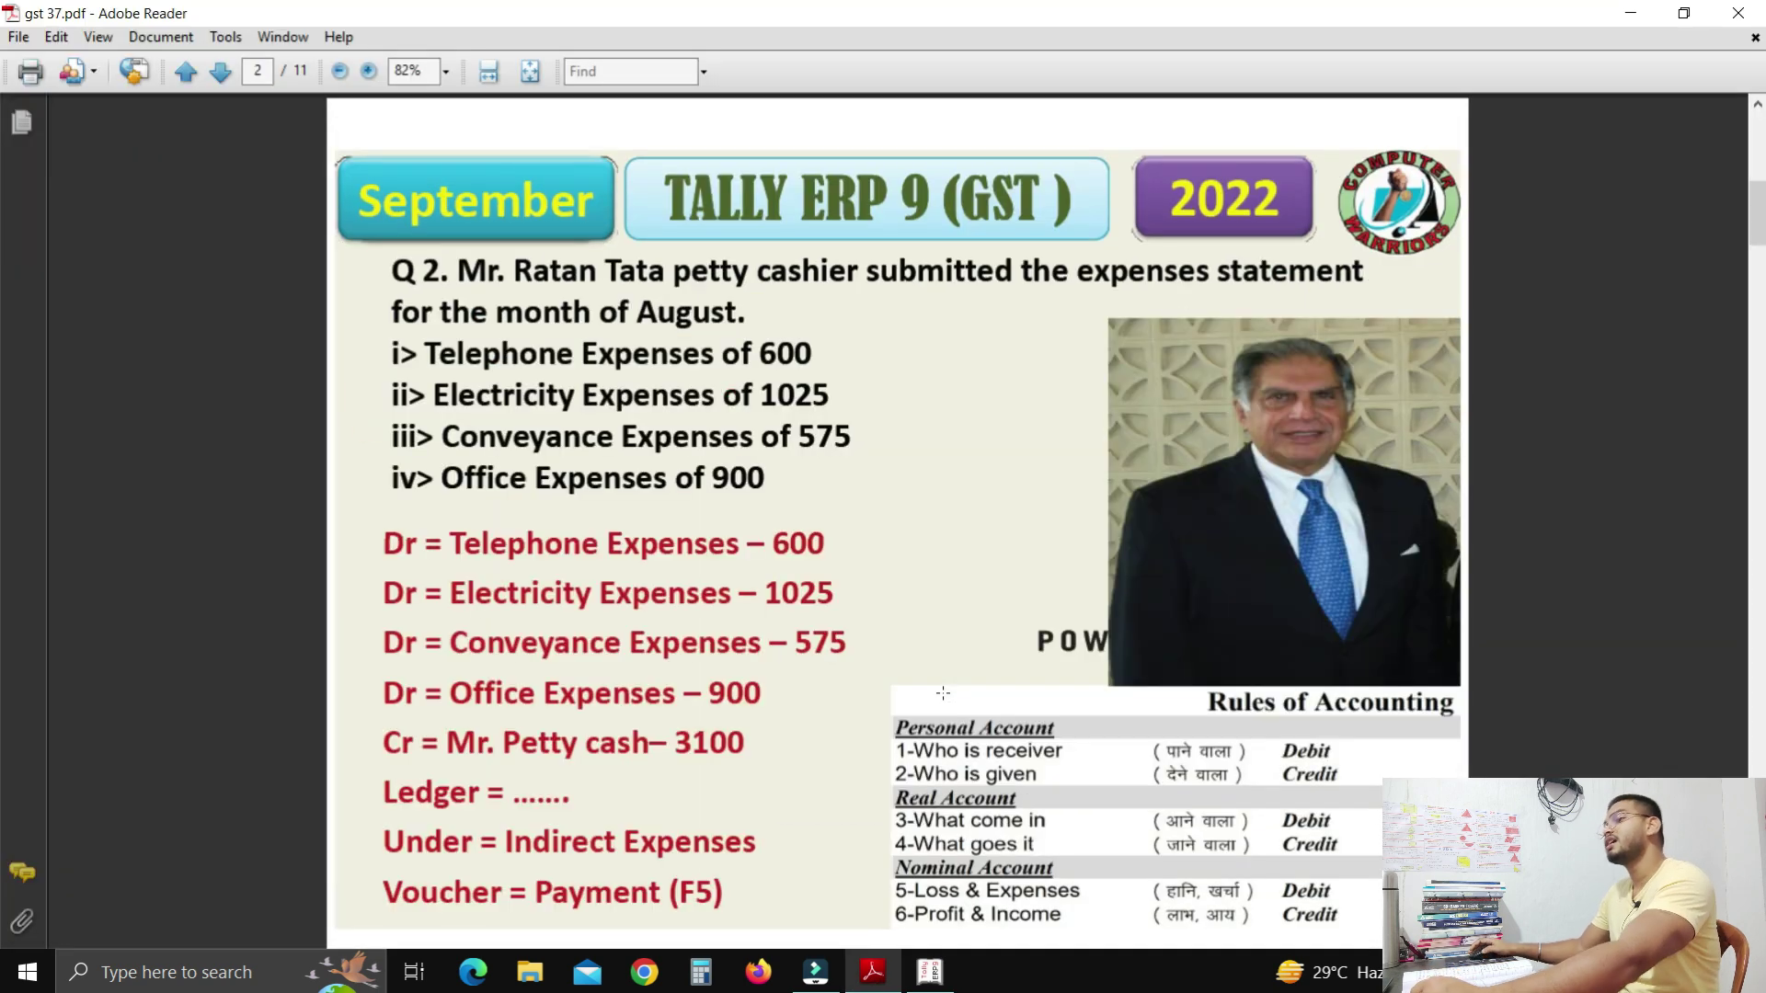
drag(756, 274, 1278, 262)
drag(737, 312, 497, 313)
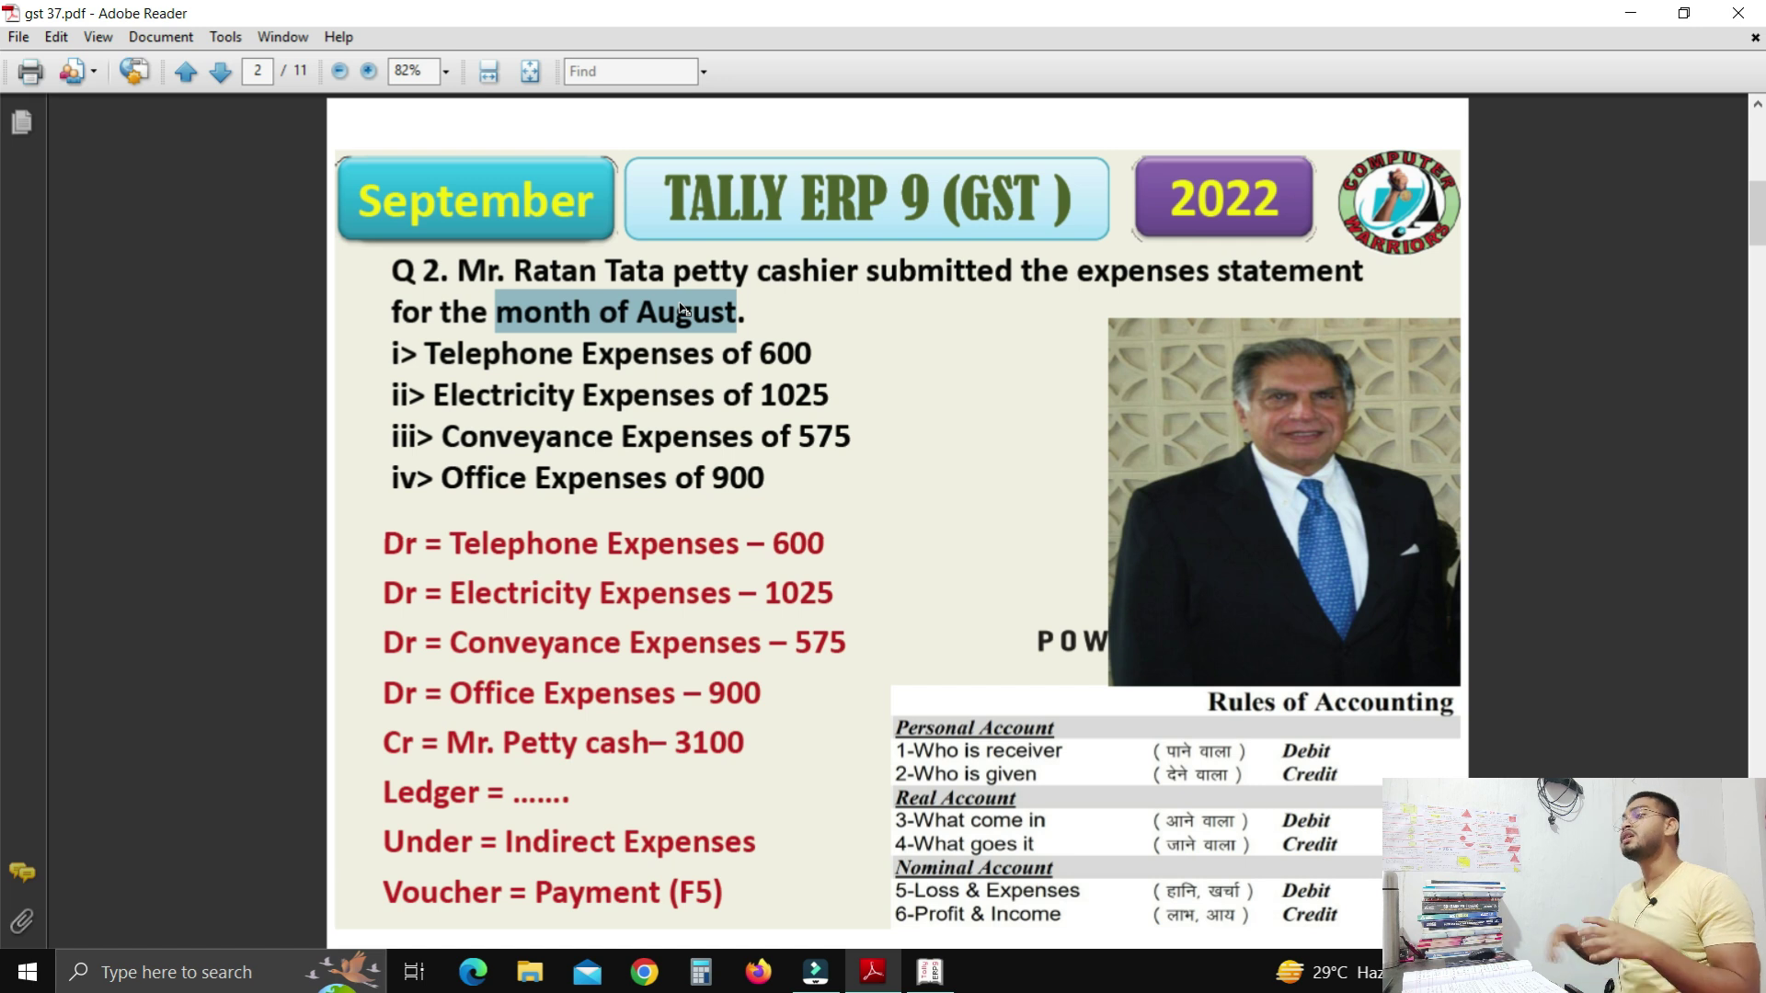
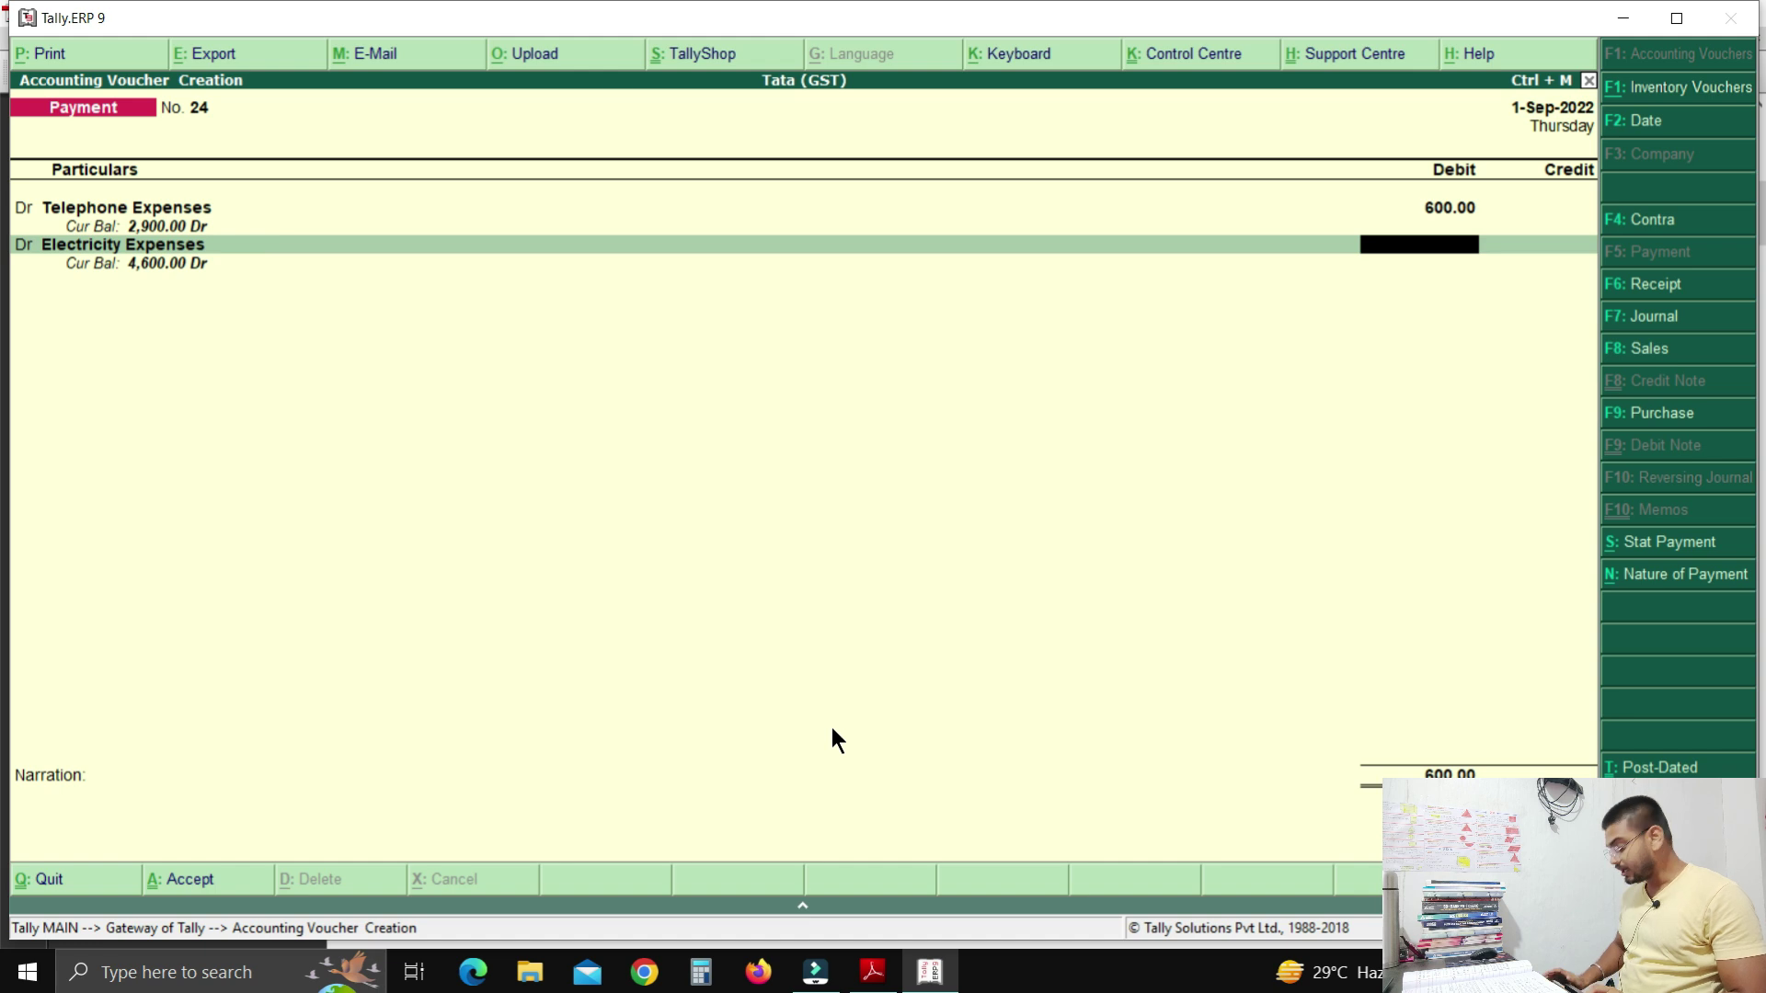
Debit Electricity Expenses with 1025 and Conveyance Expenses with 575 in the payment voucher.
text(1025)
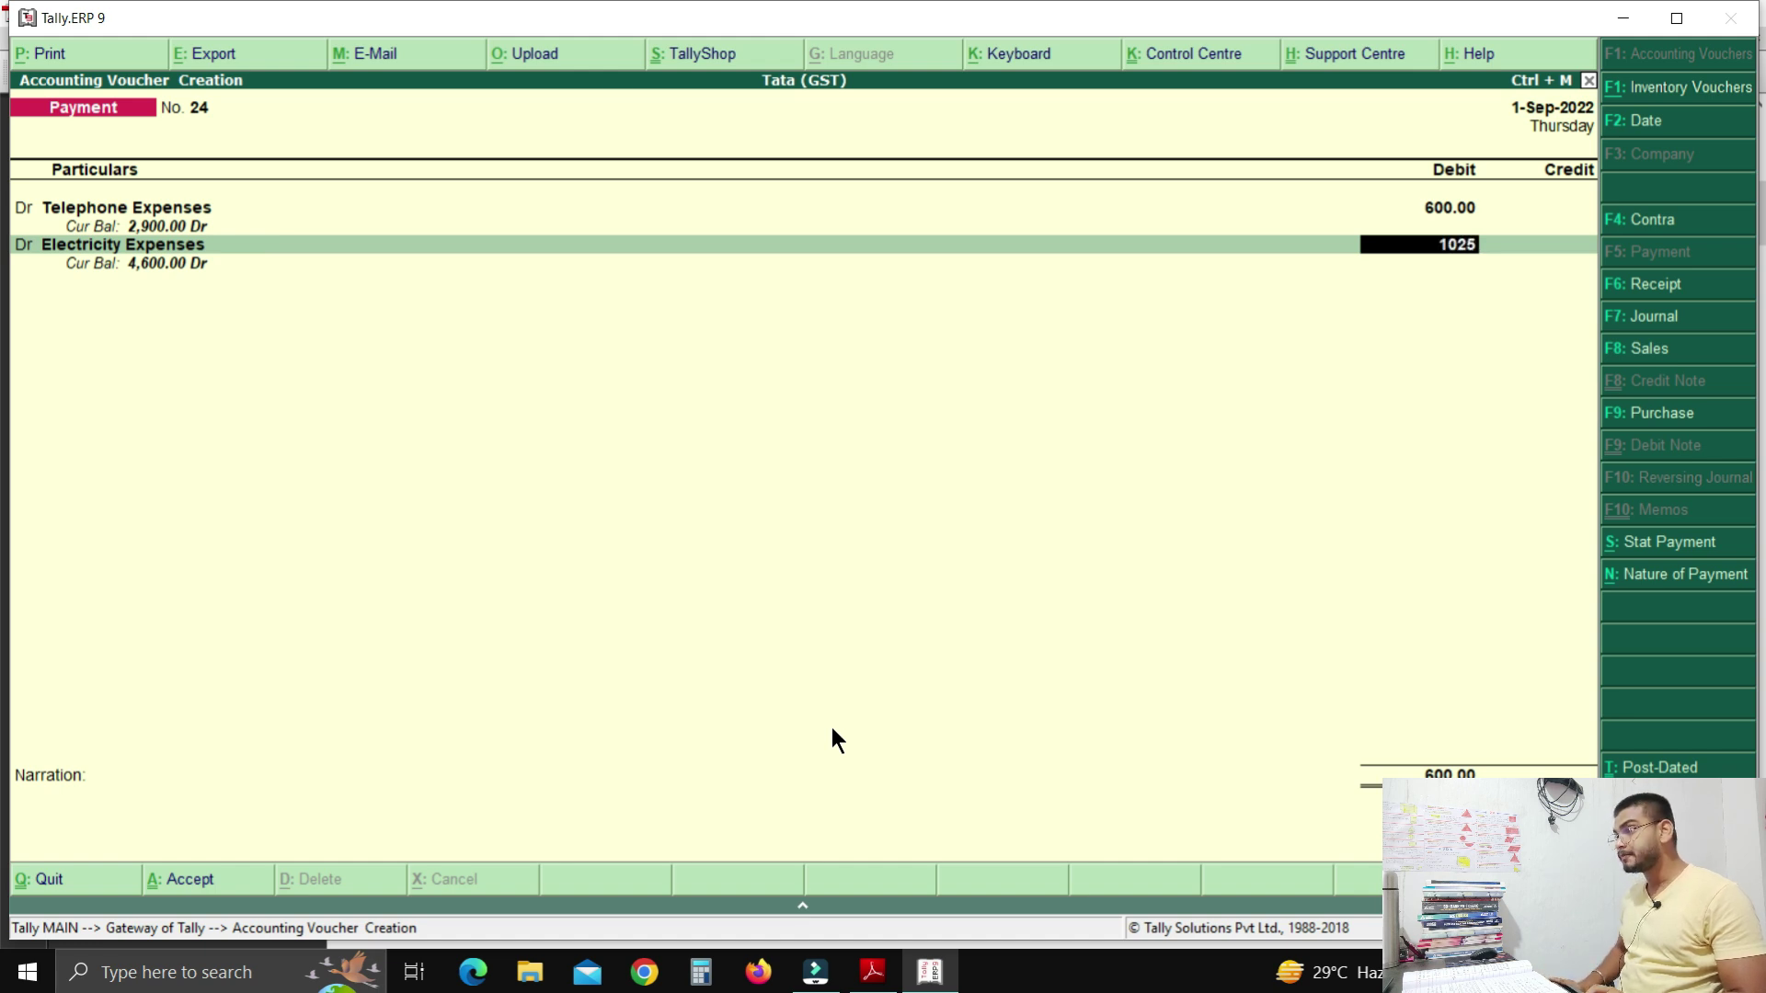
key(Return)
key(d)
key(Return)
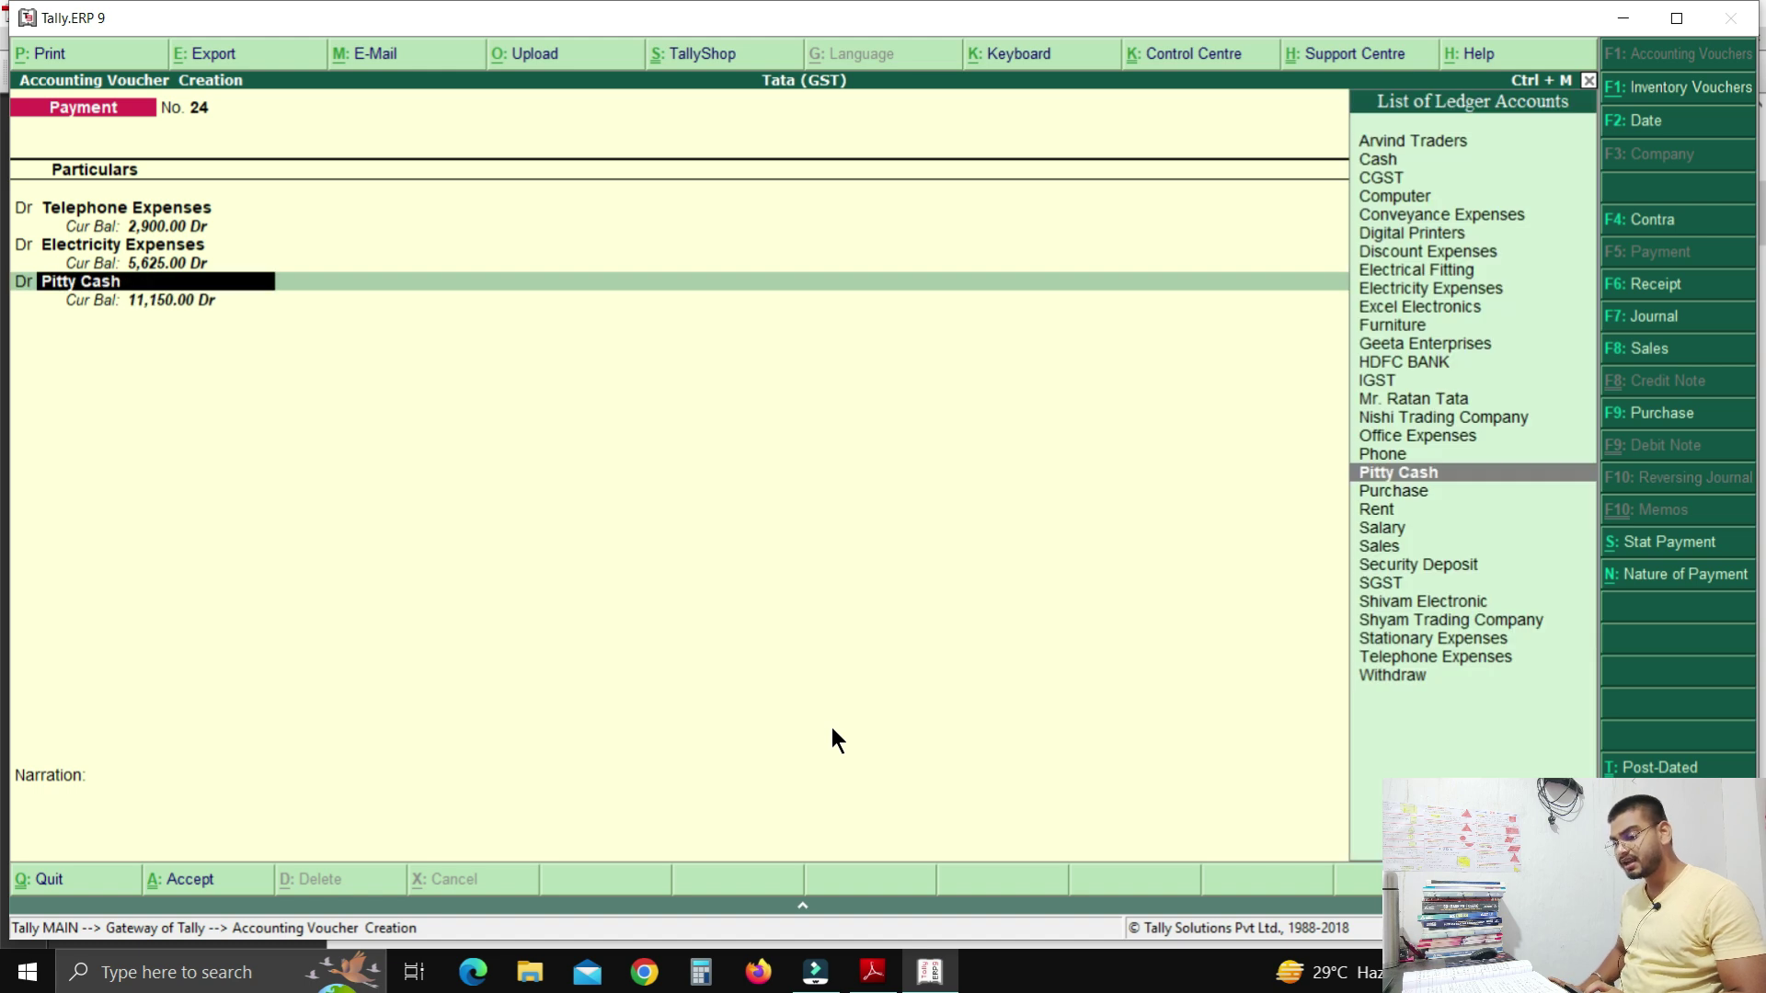
text(C)
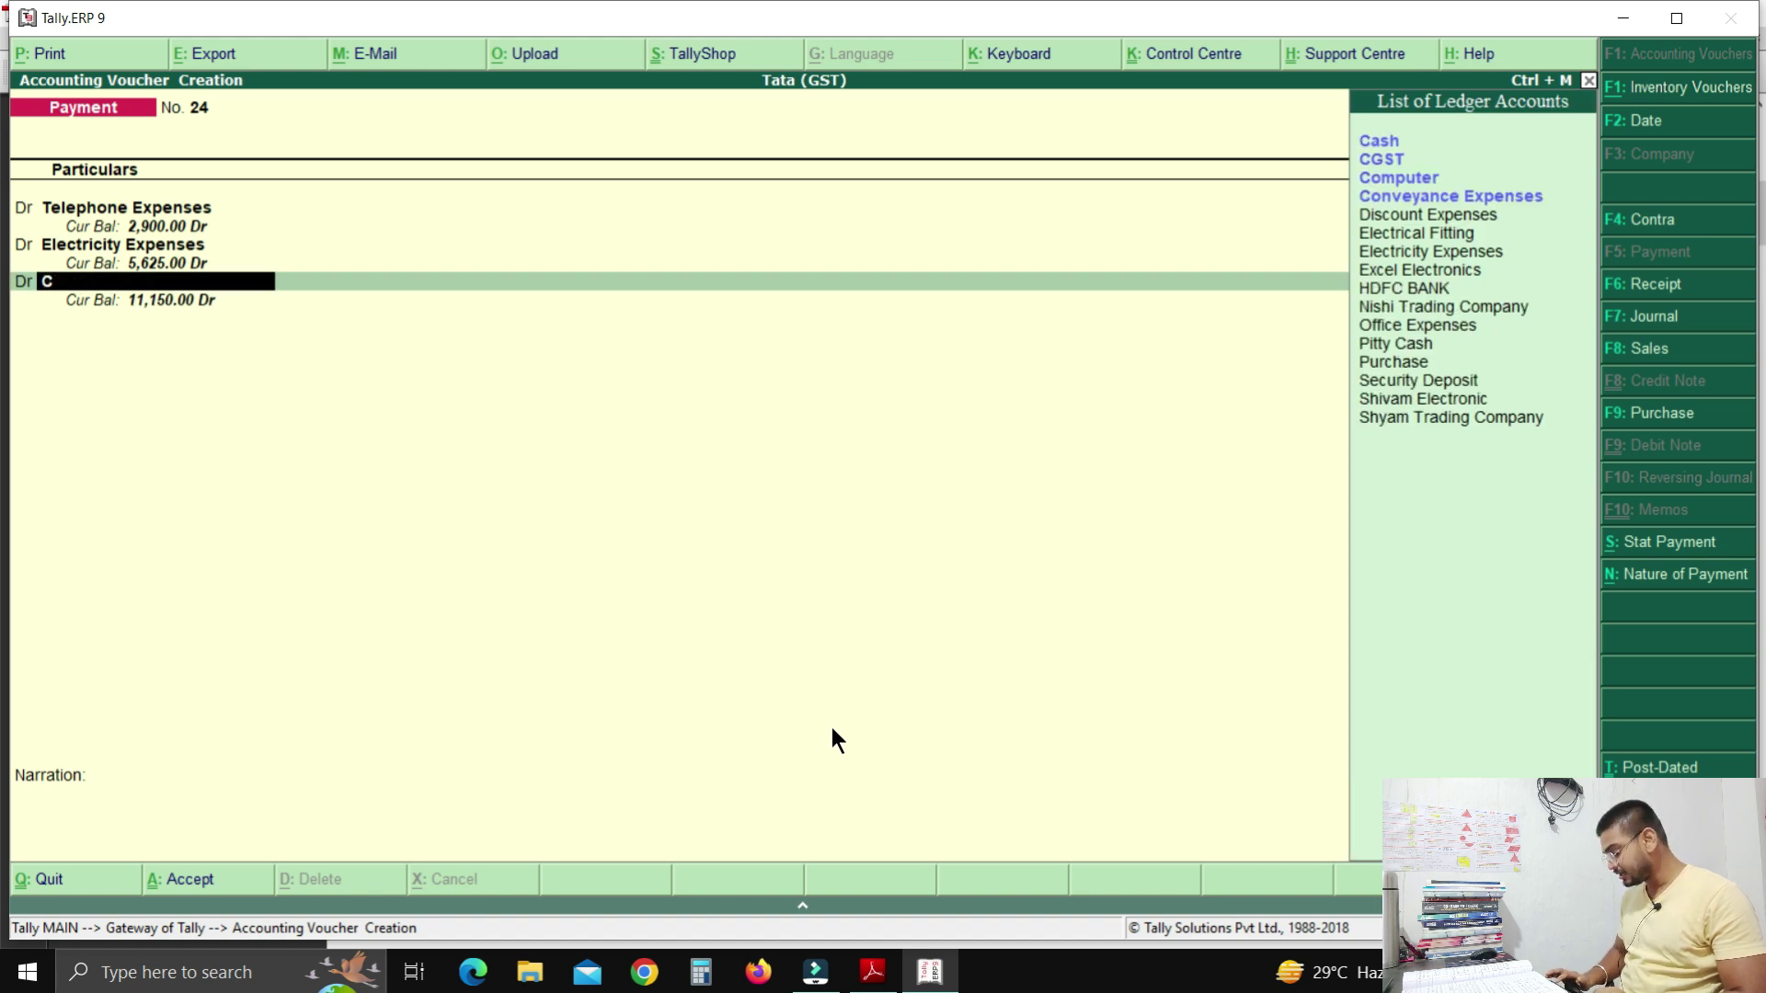
text(on)
key(Return)
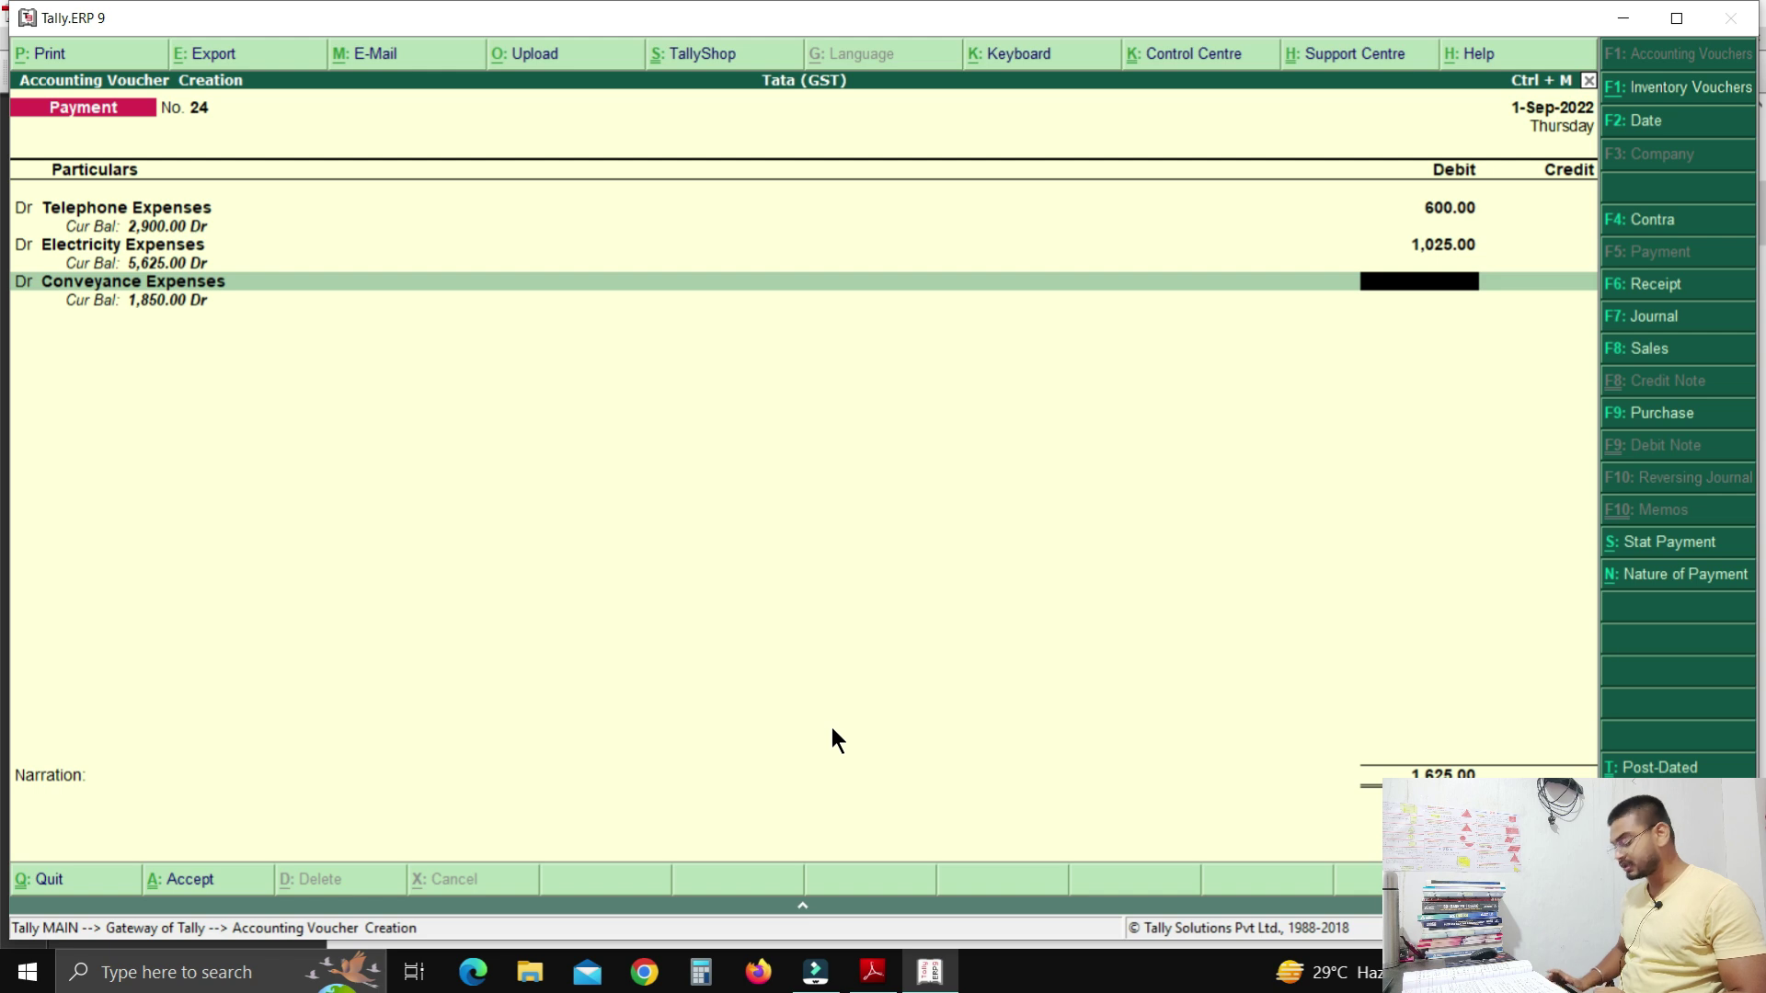
text(575)
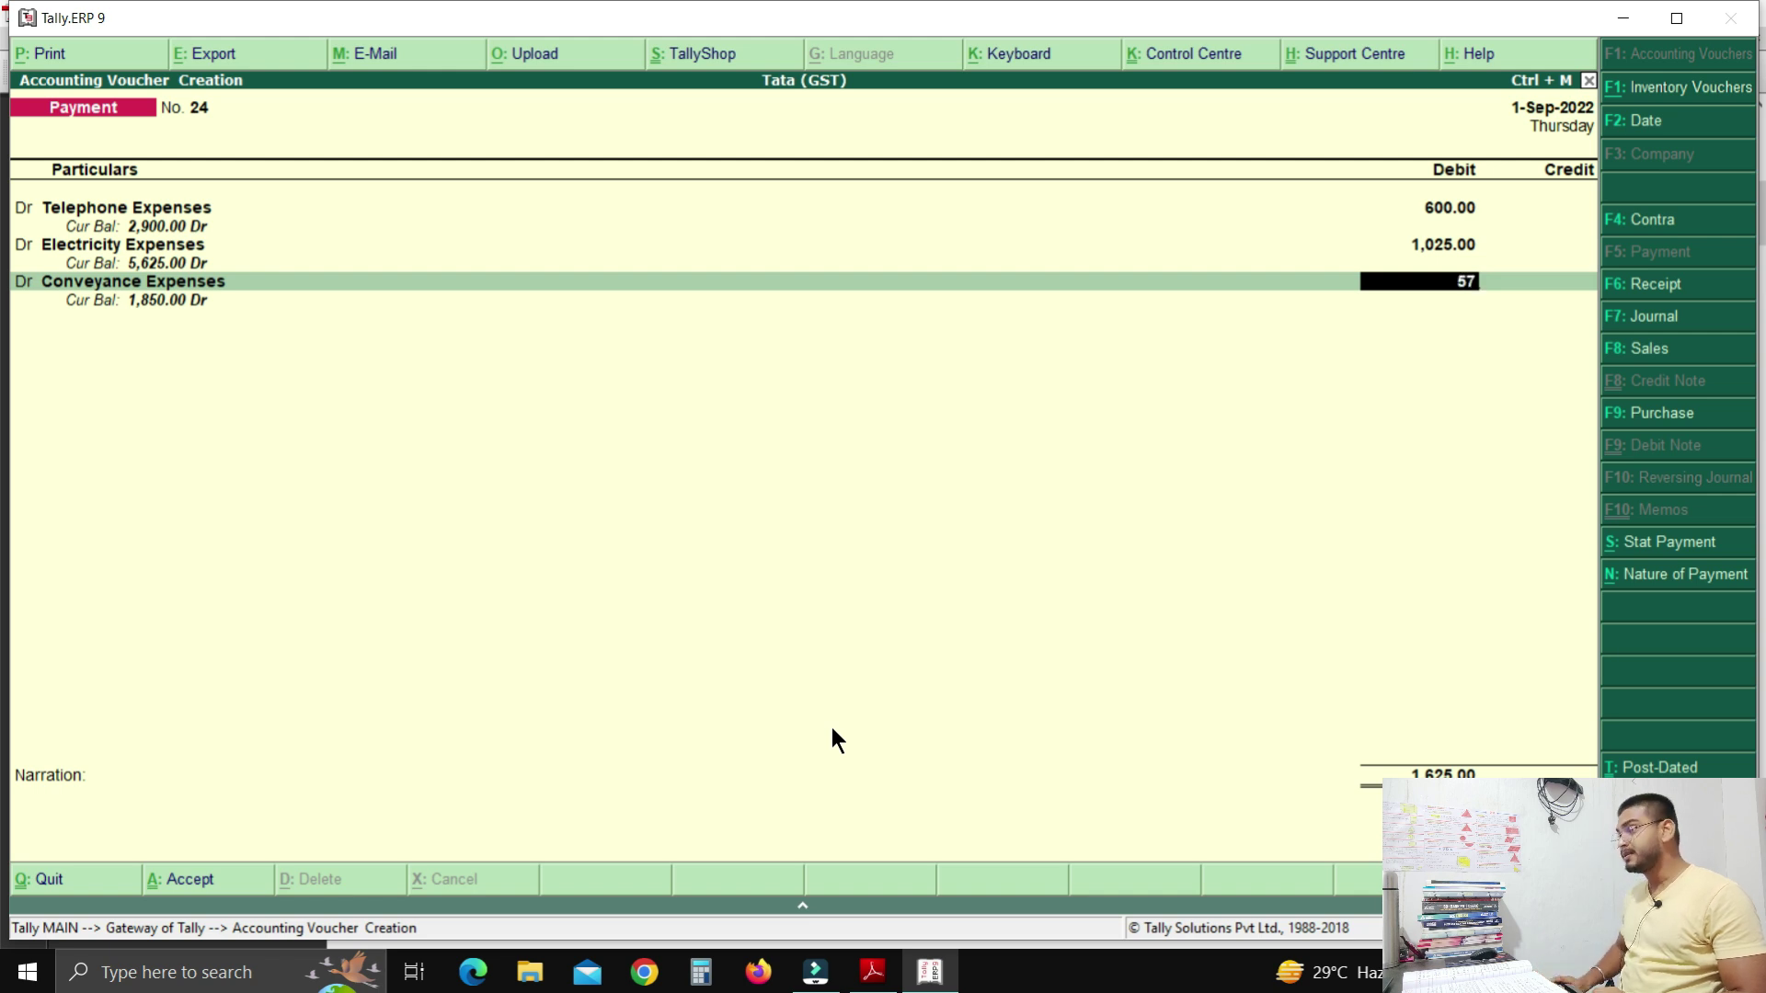
key(Return)
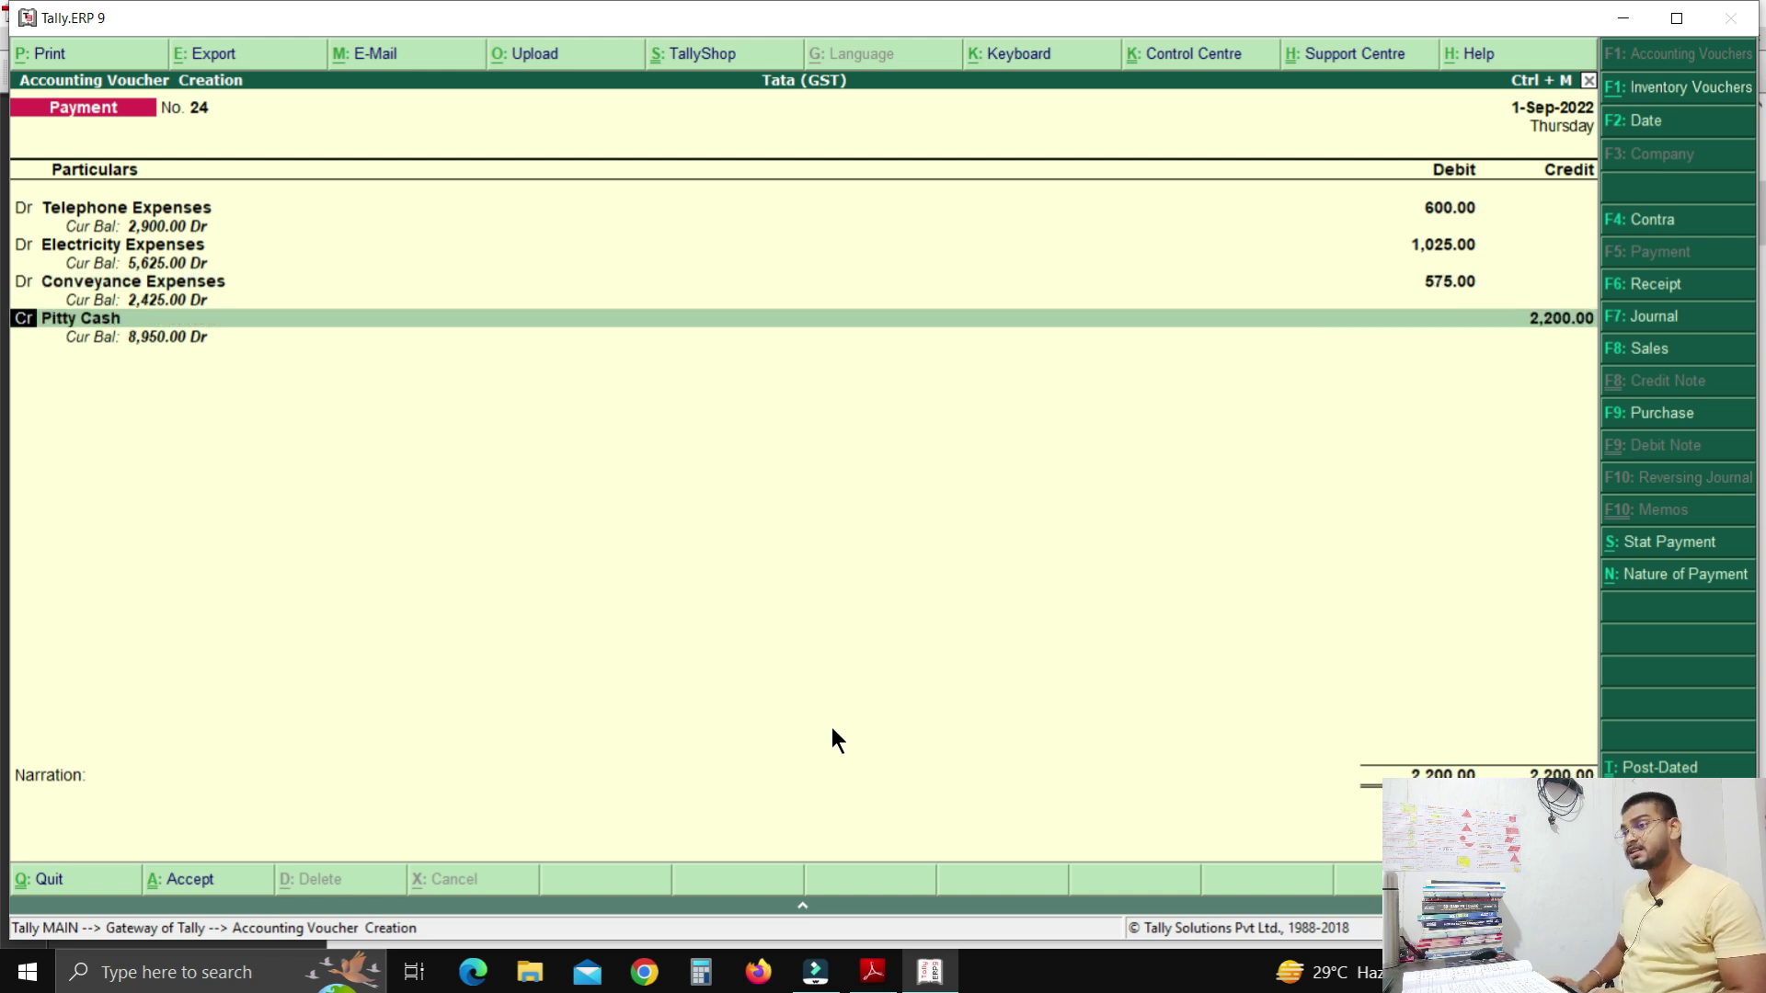
Add a further debit line for Office Expenses with 900.
key(d)
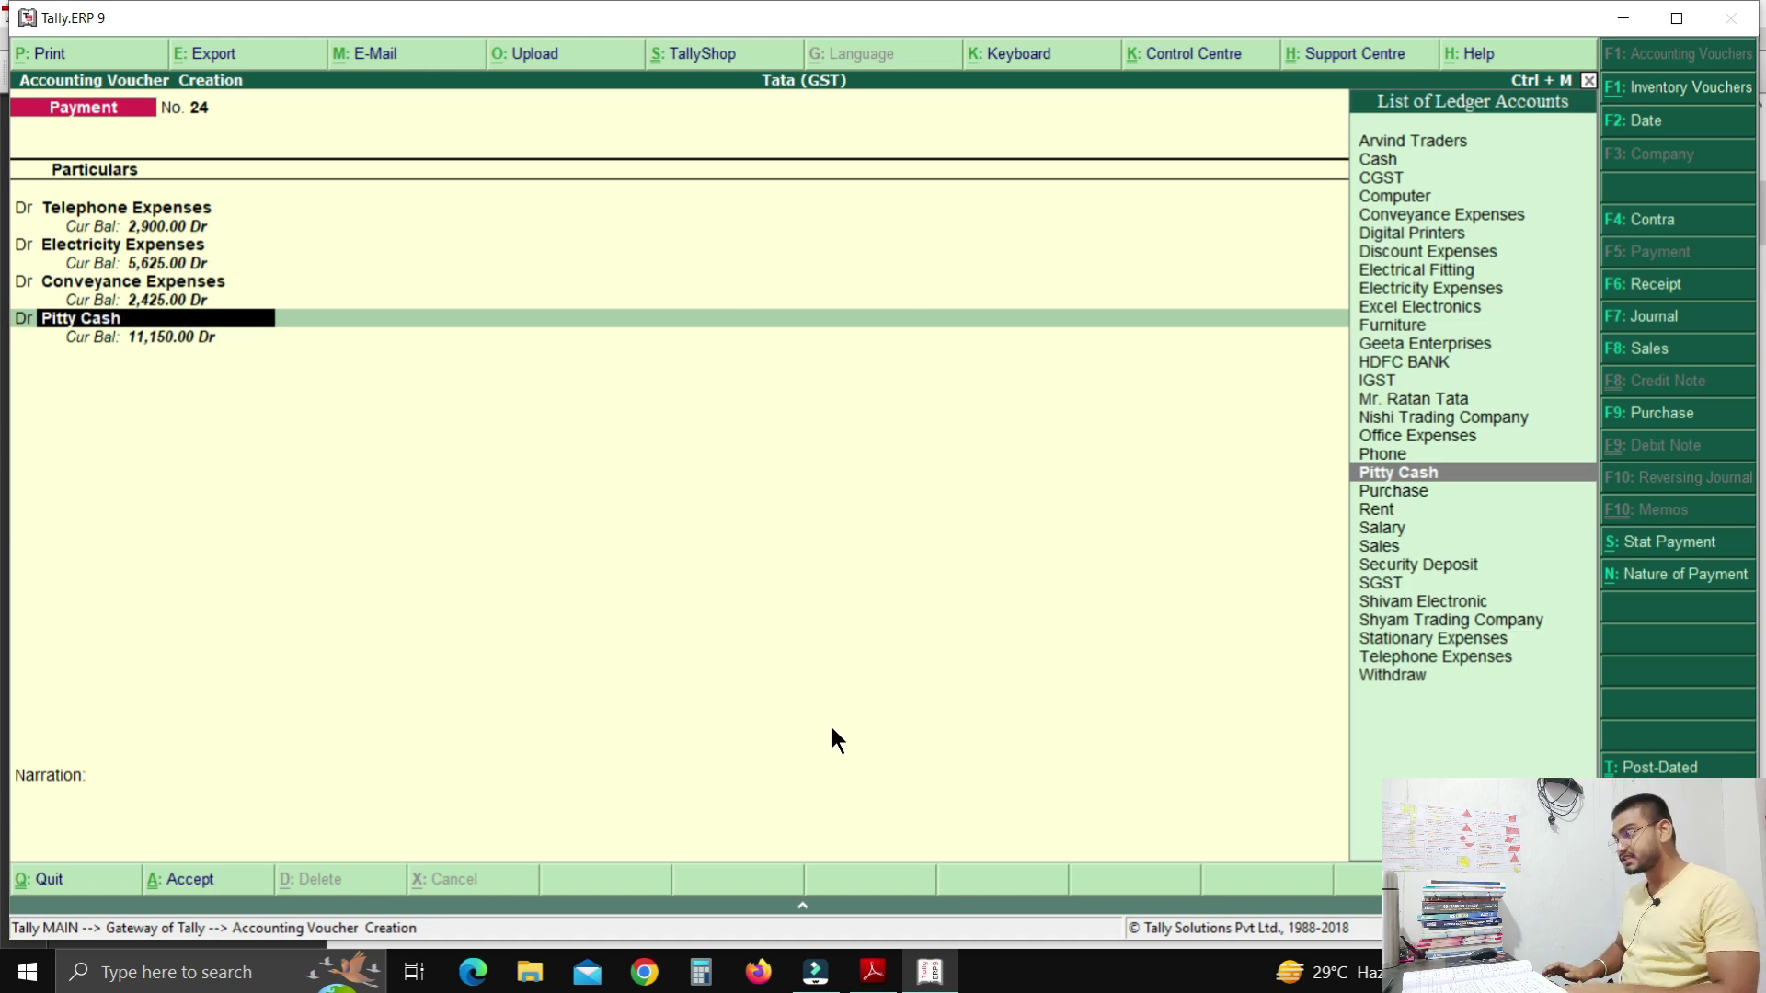
text(O)
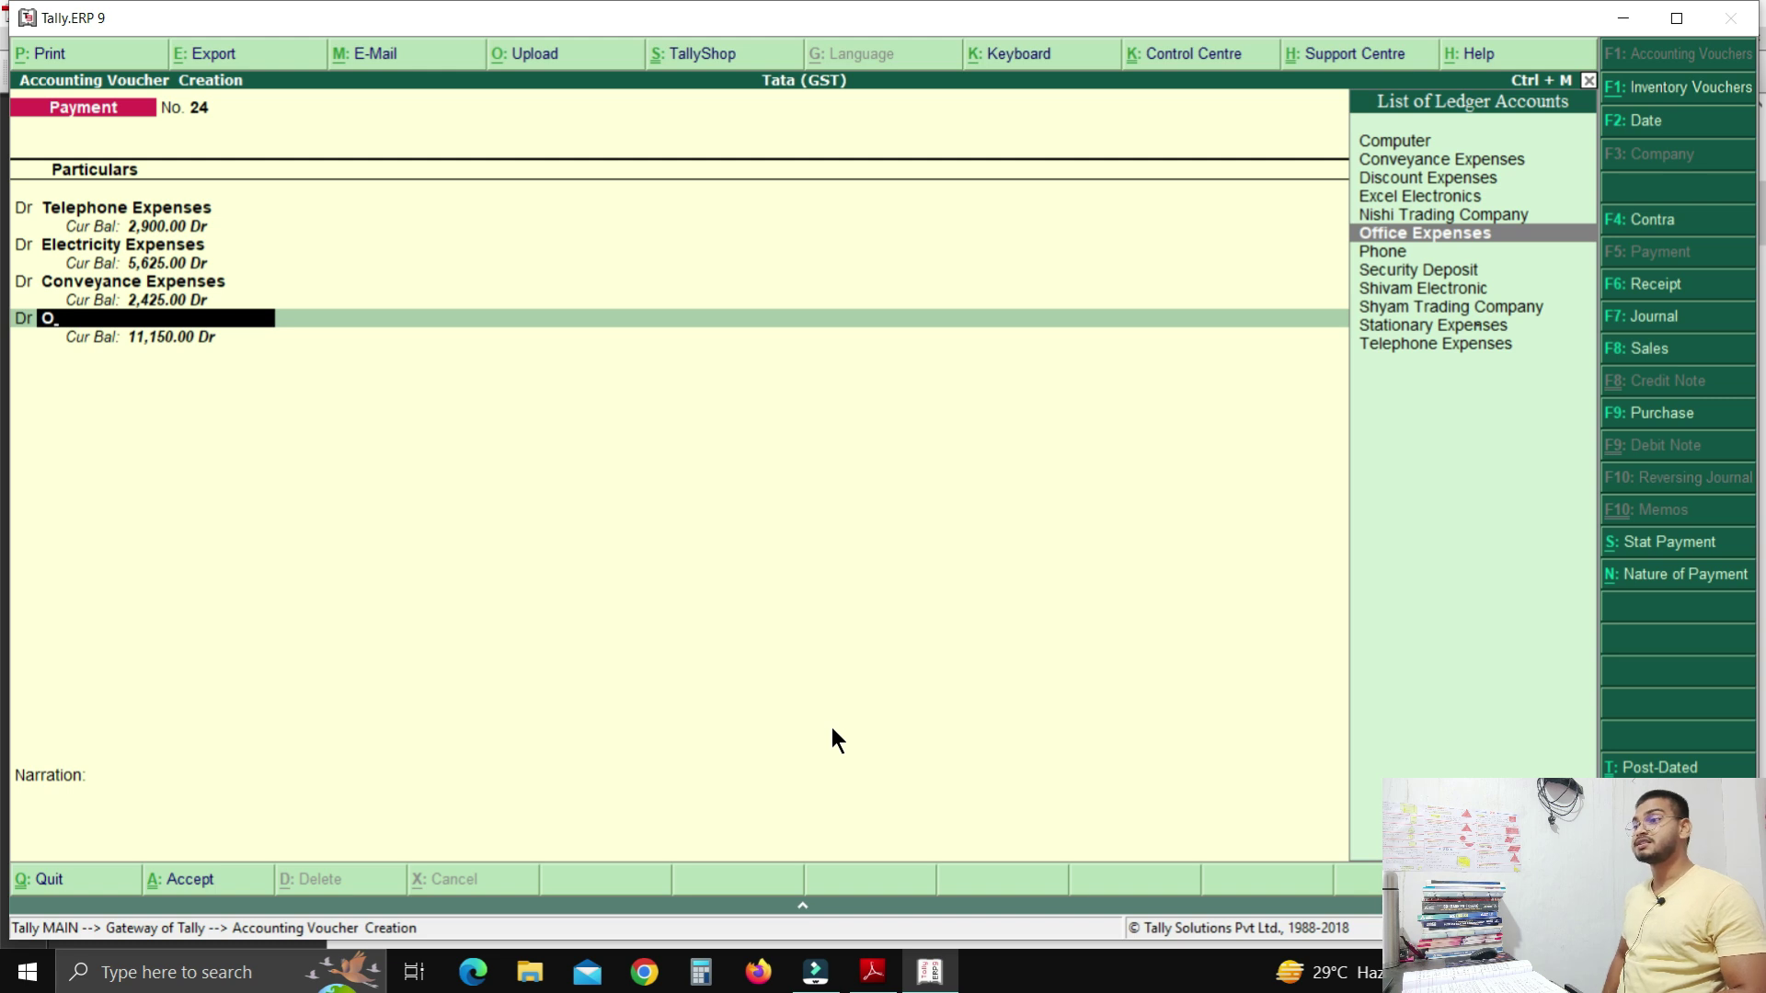
key(Return)
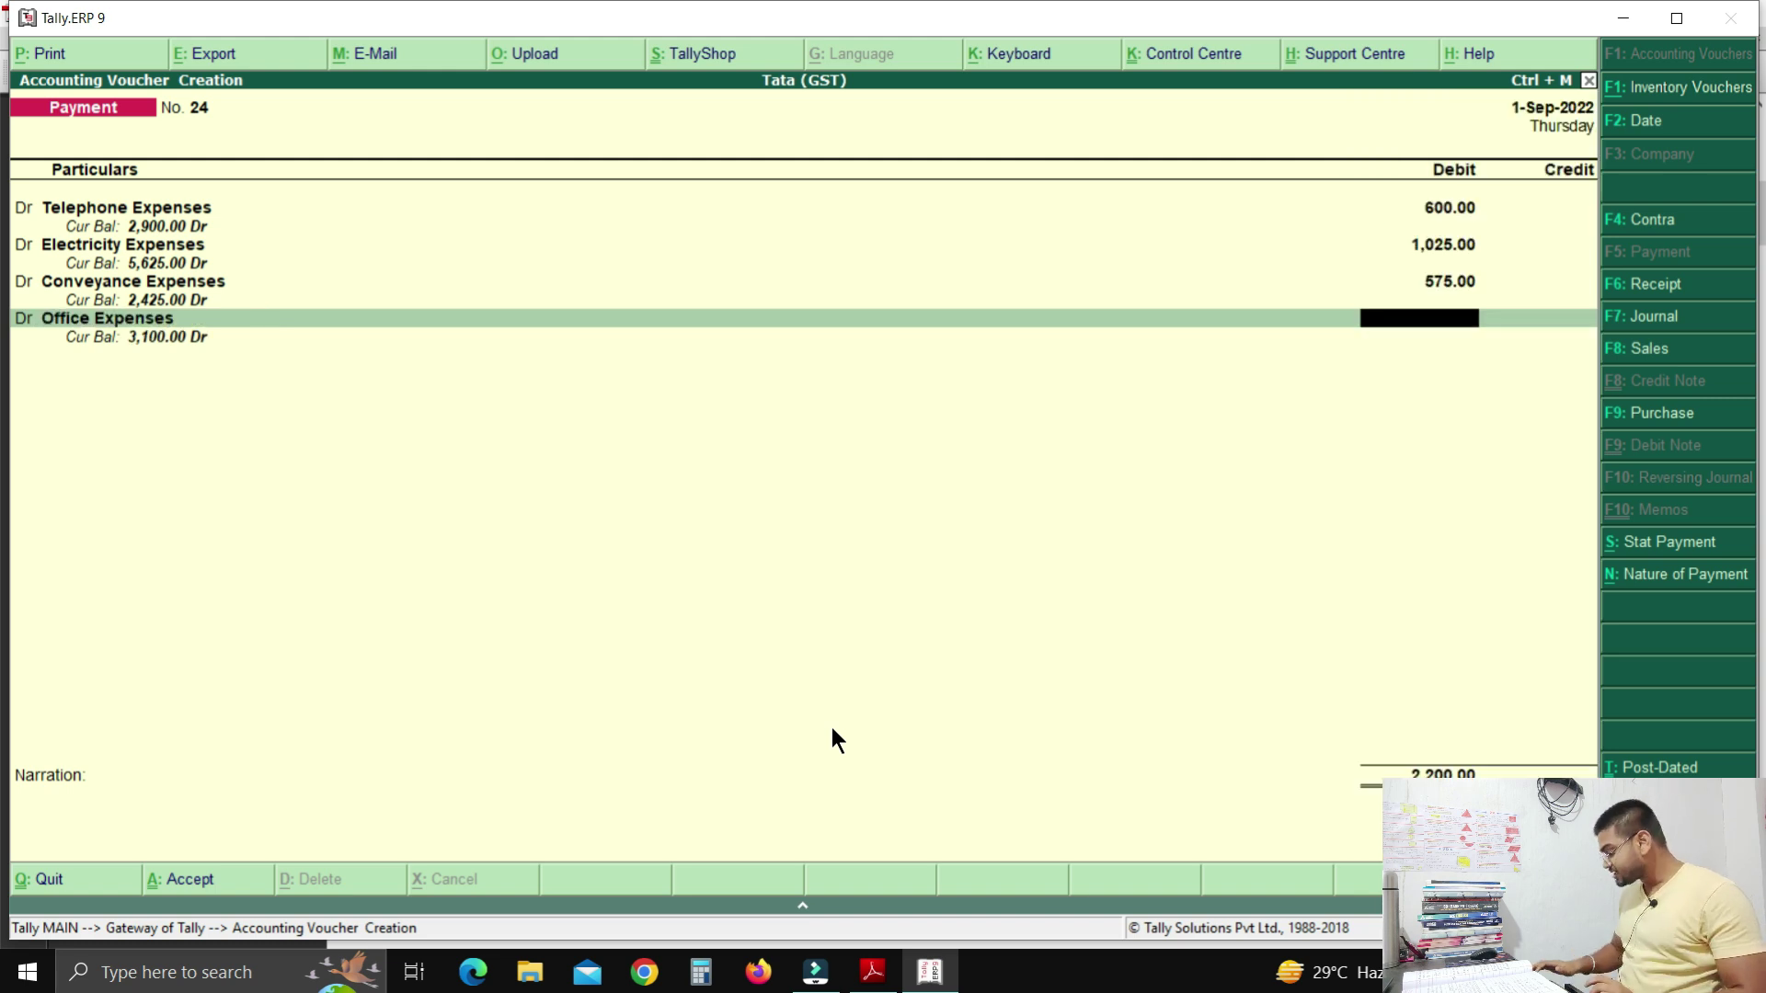
text(900)
key(Return)
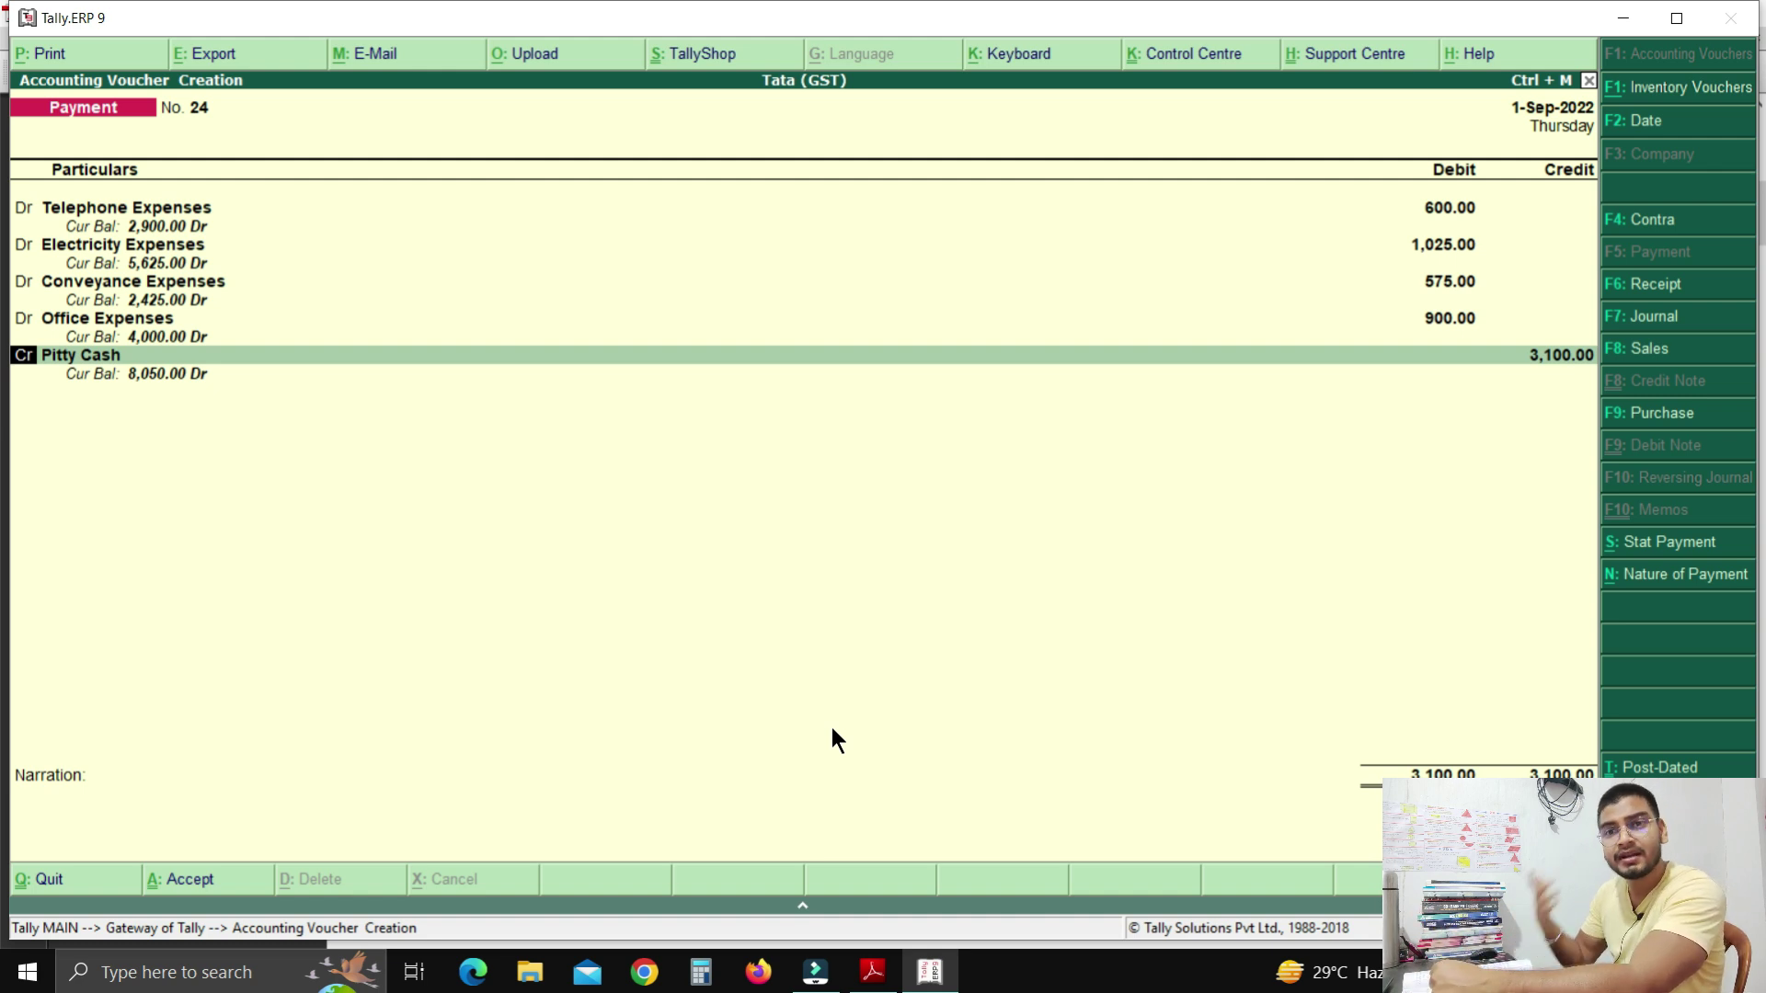
Credit Pitty Cash with 3,100, leave the narration empty and save the payment voucher.
key(Return)
key(Return)
key(Return)
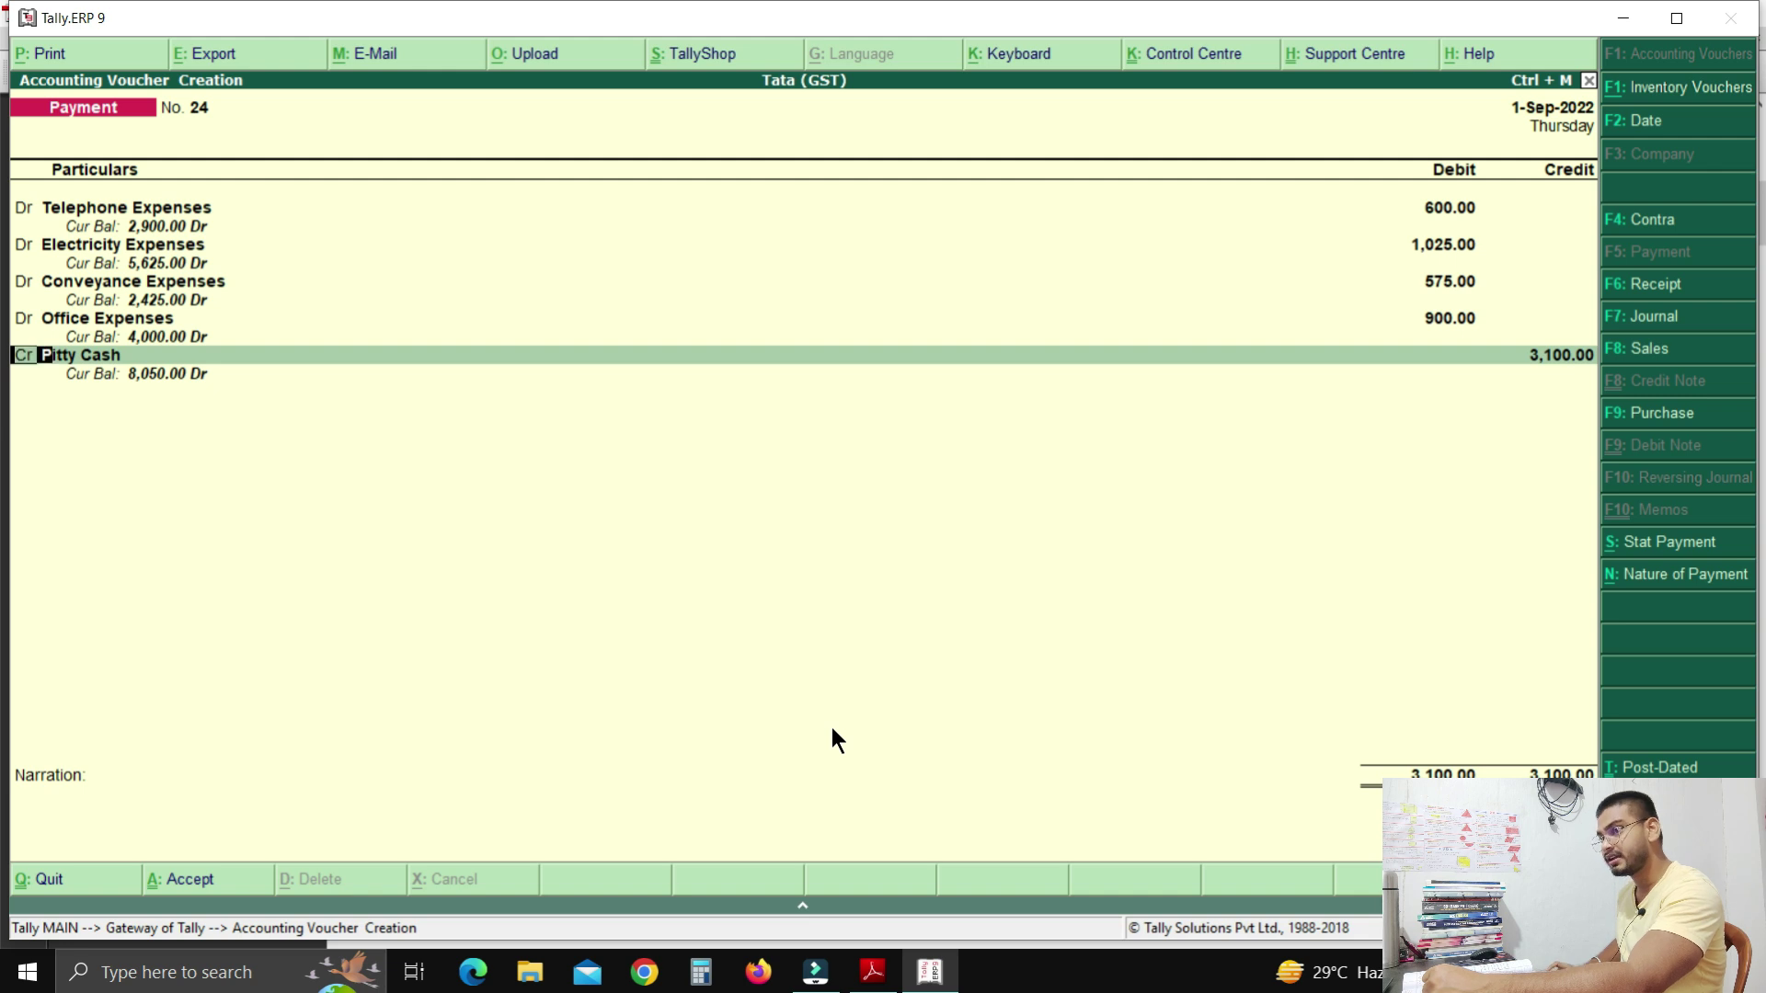
key(Return)
key(Return)
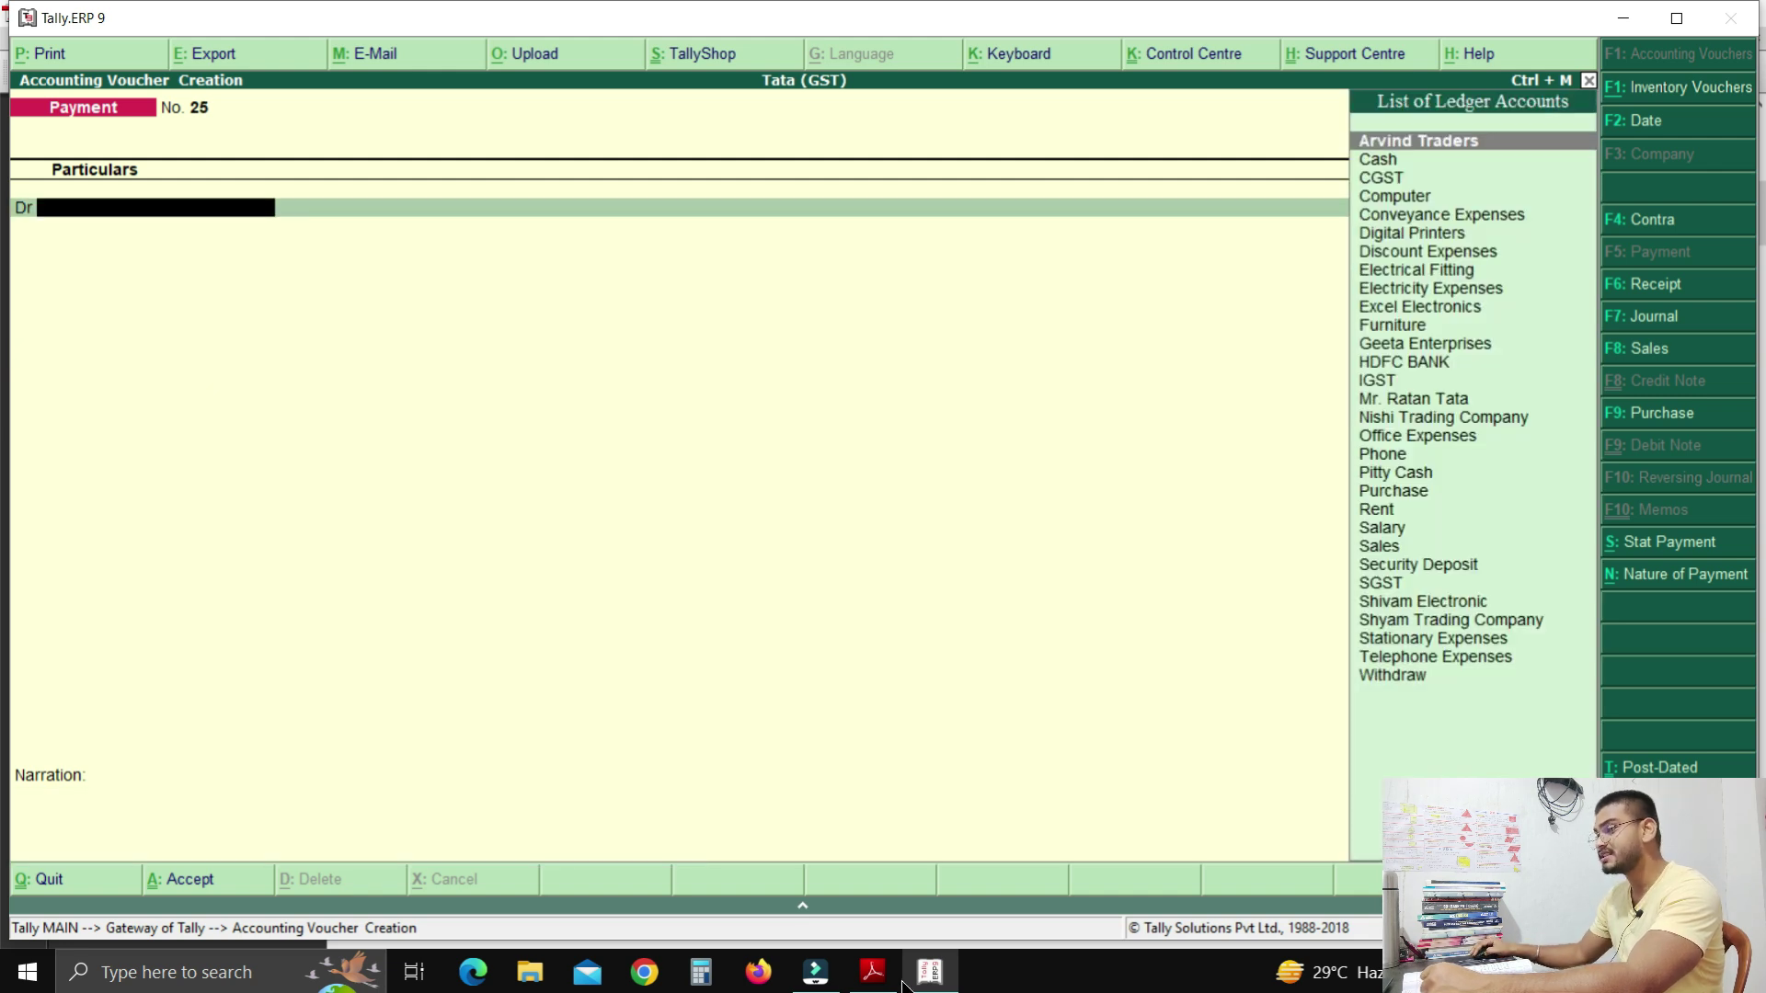
Check question 3 in gst 37.pdf in Adobe Reader, return to Tally.ERP 9 and debit Rent with 5000 in the new payment voucher.
click(872, 972)
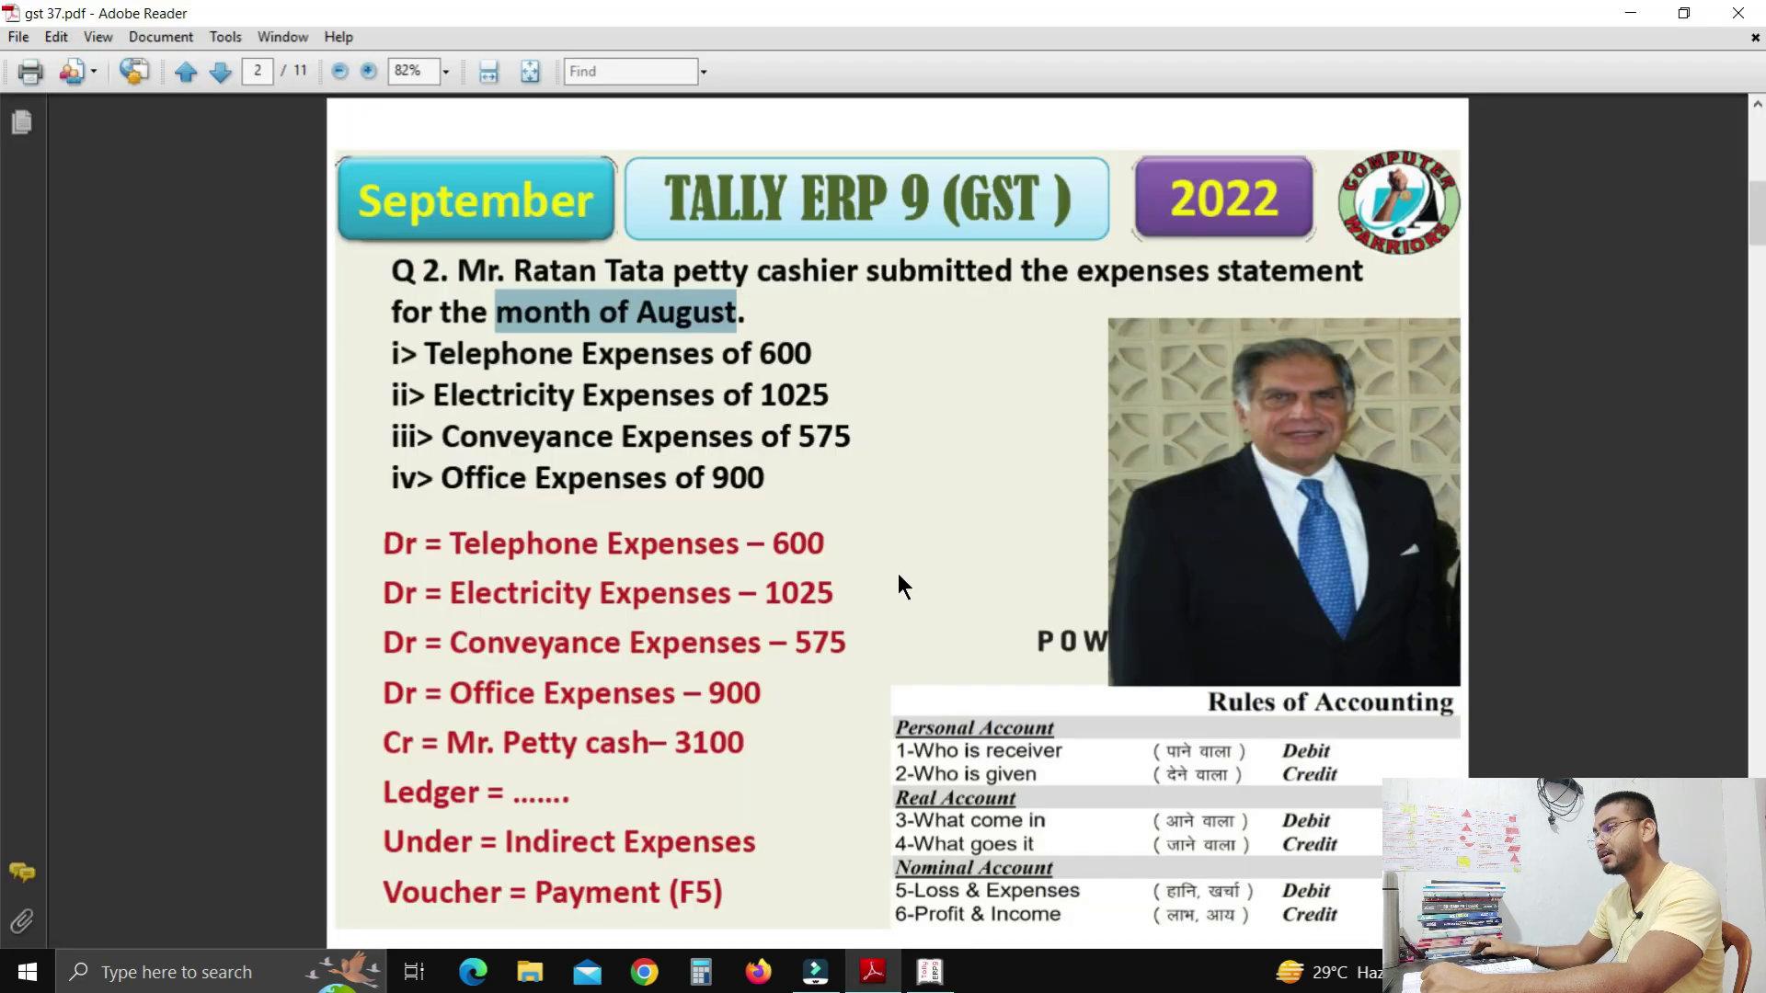
scroll(899, 576, down, 5)
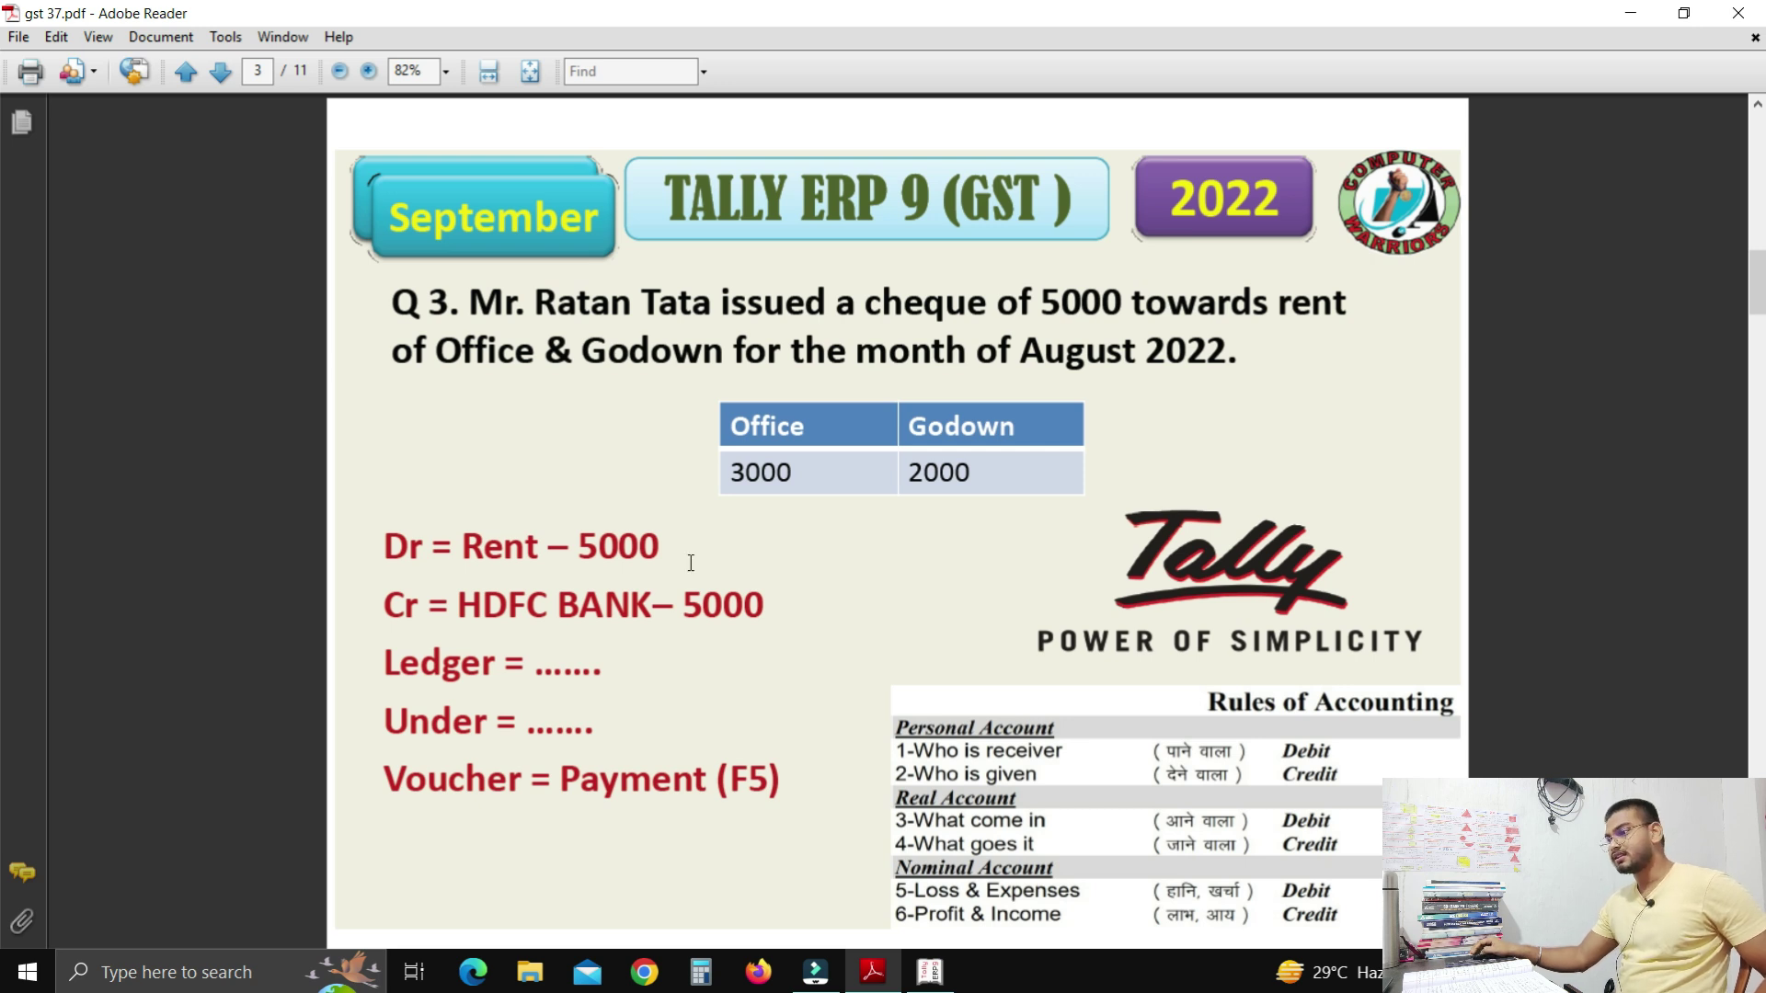
click(930, 972)
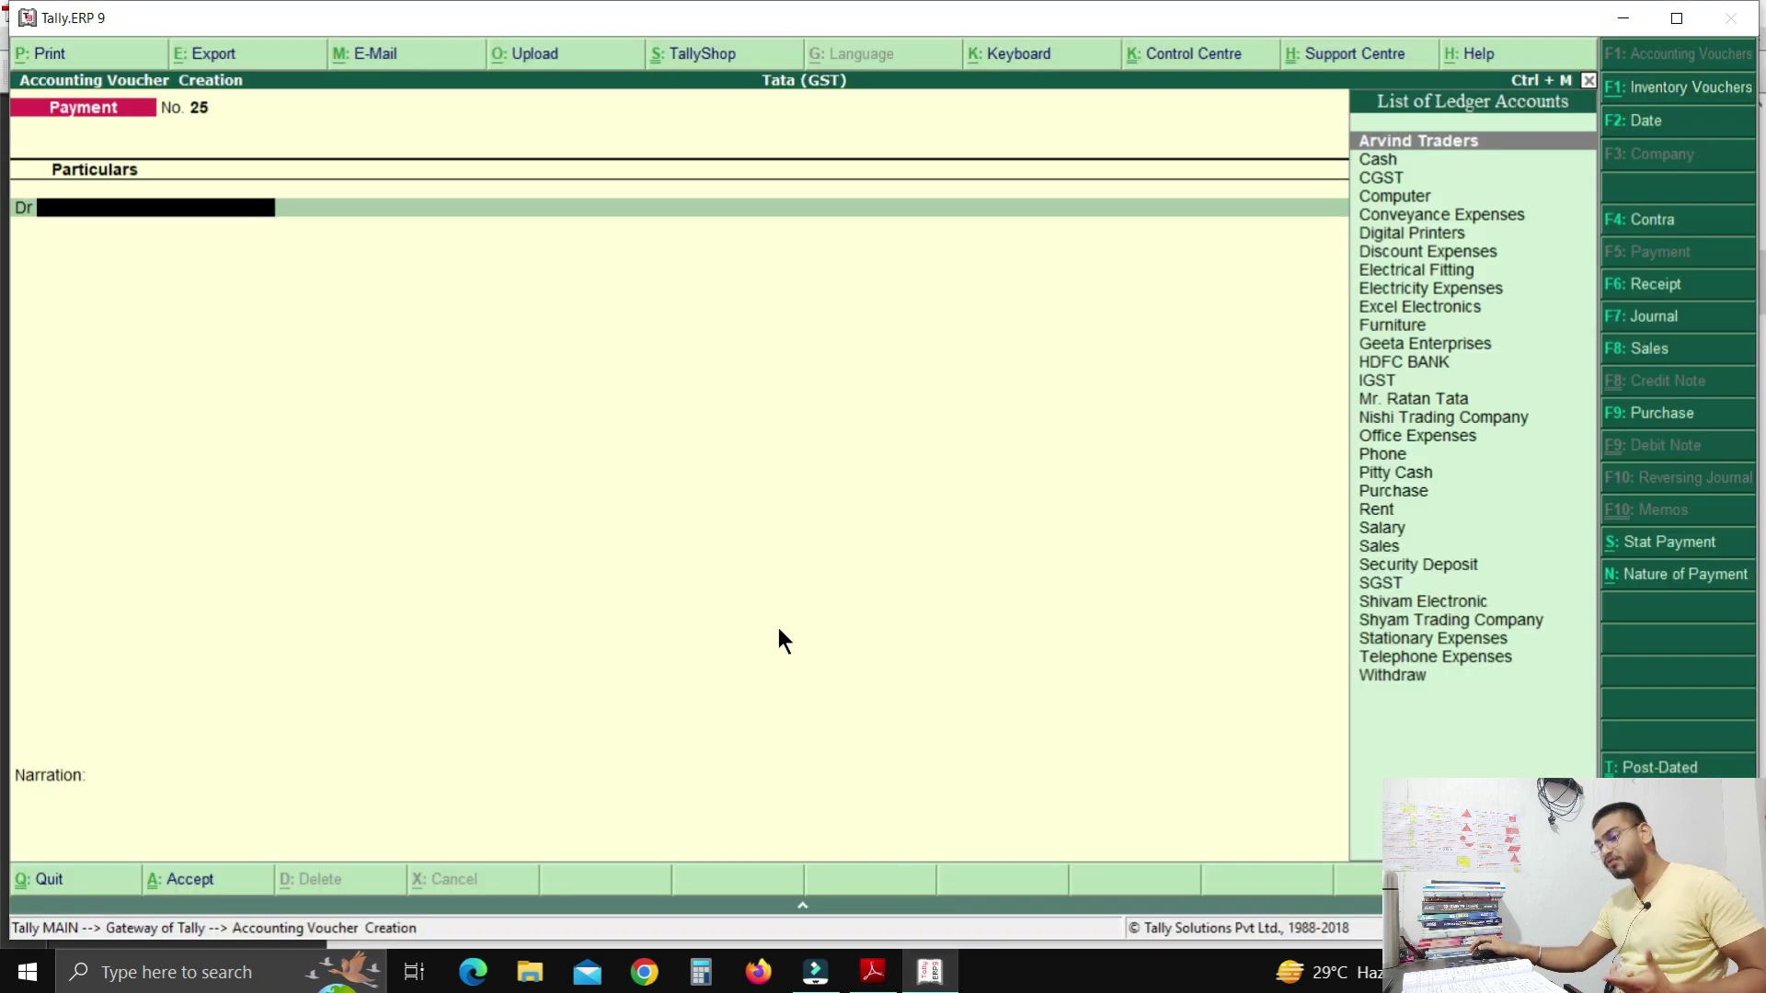
text(R)
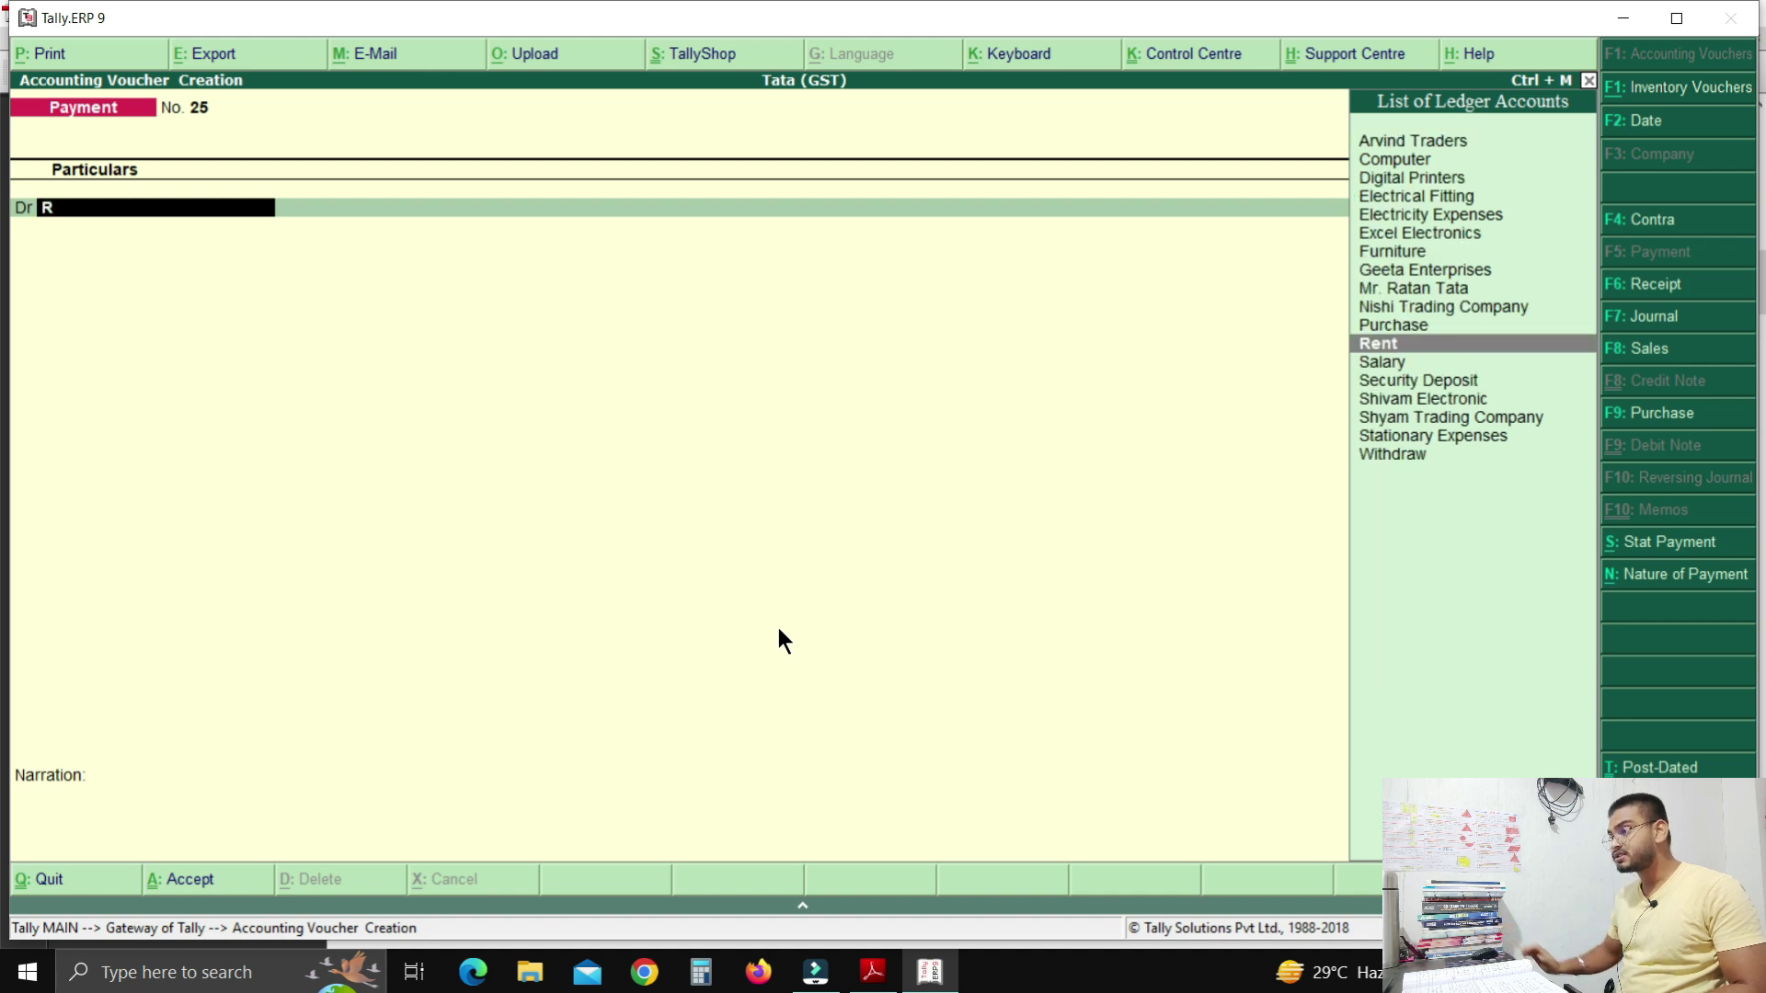
key(Return)
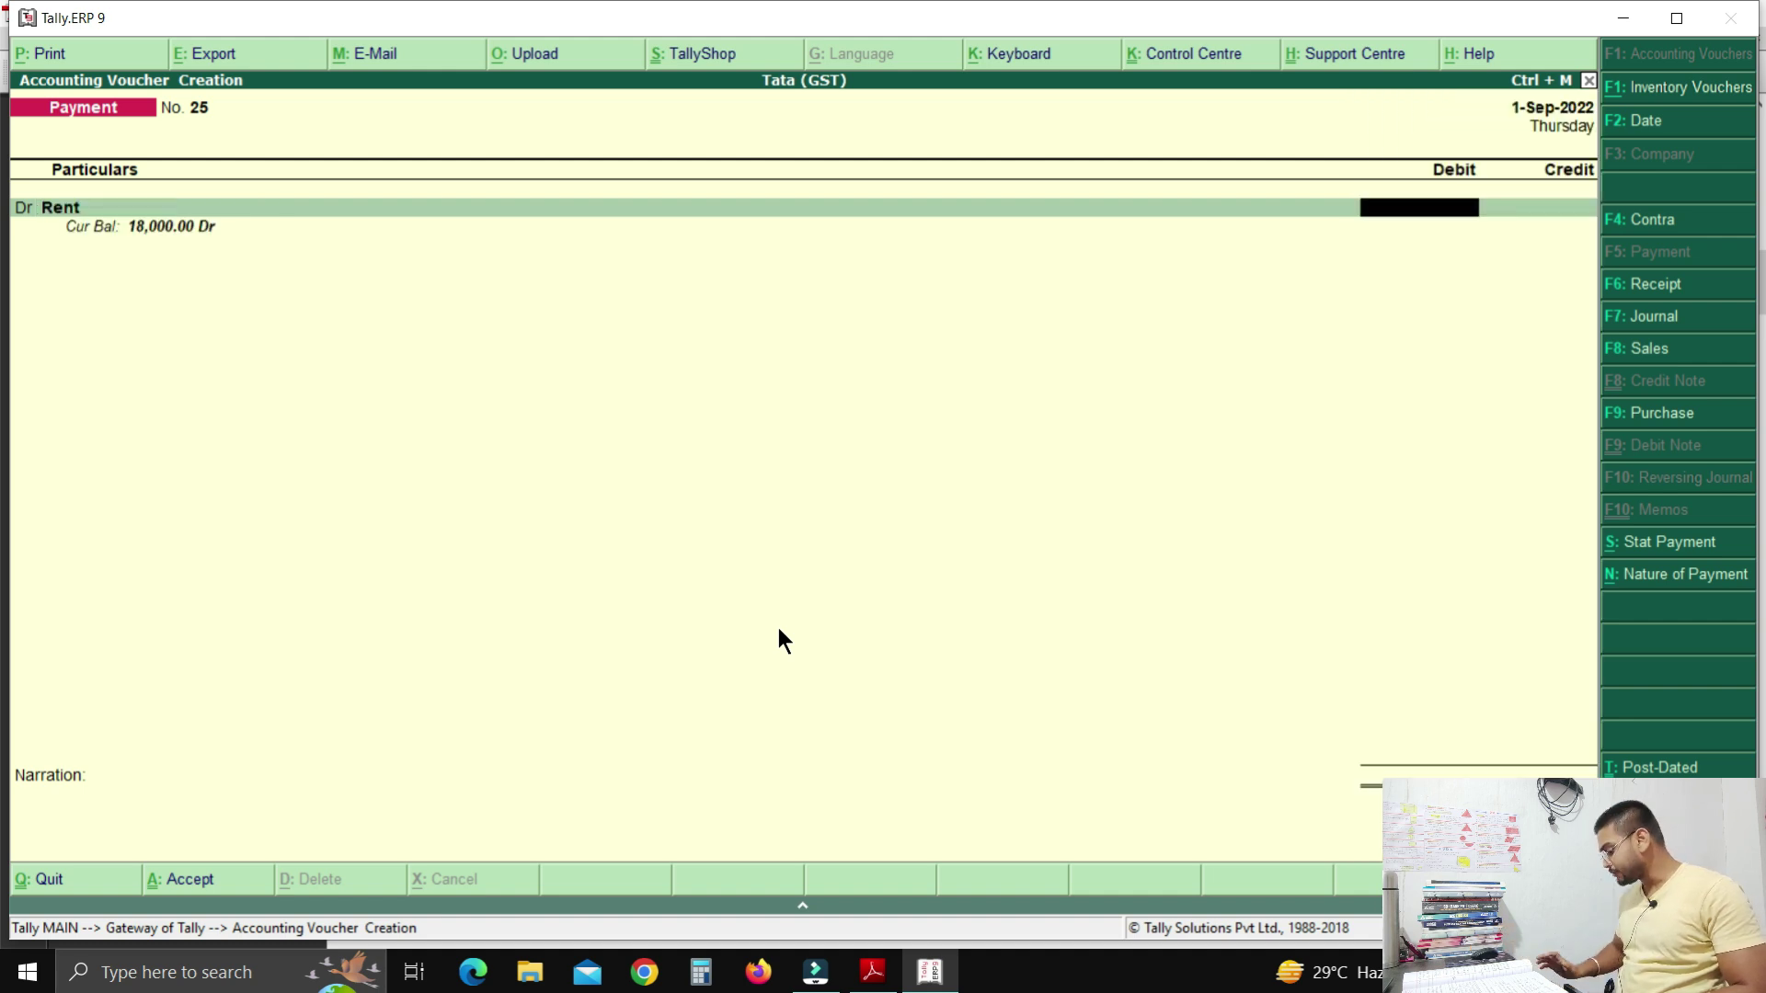
text(5,00)
text(000)
key(Return)
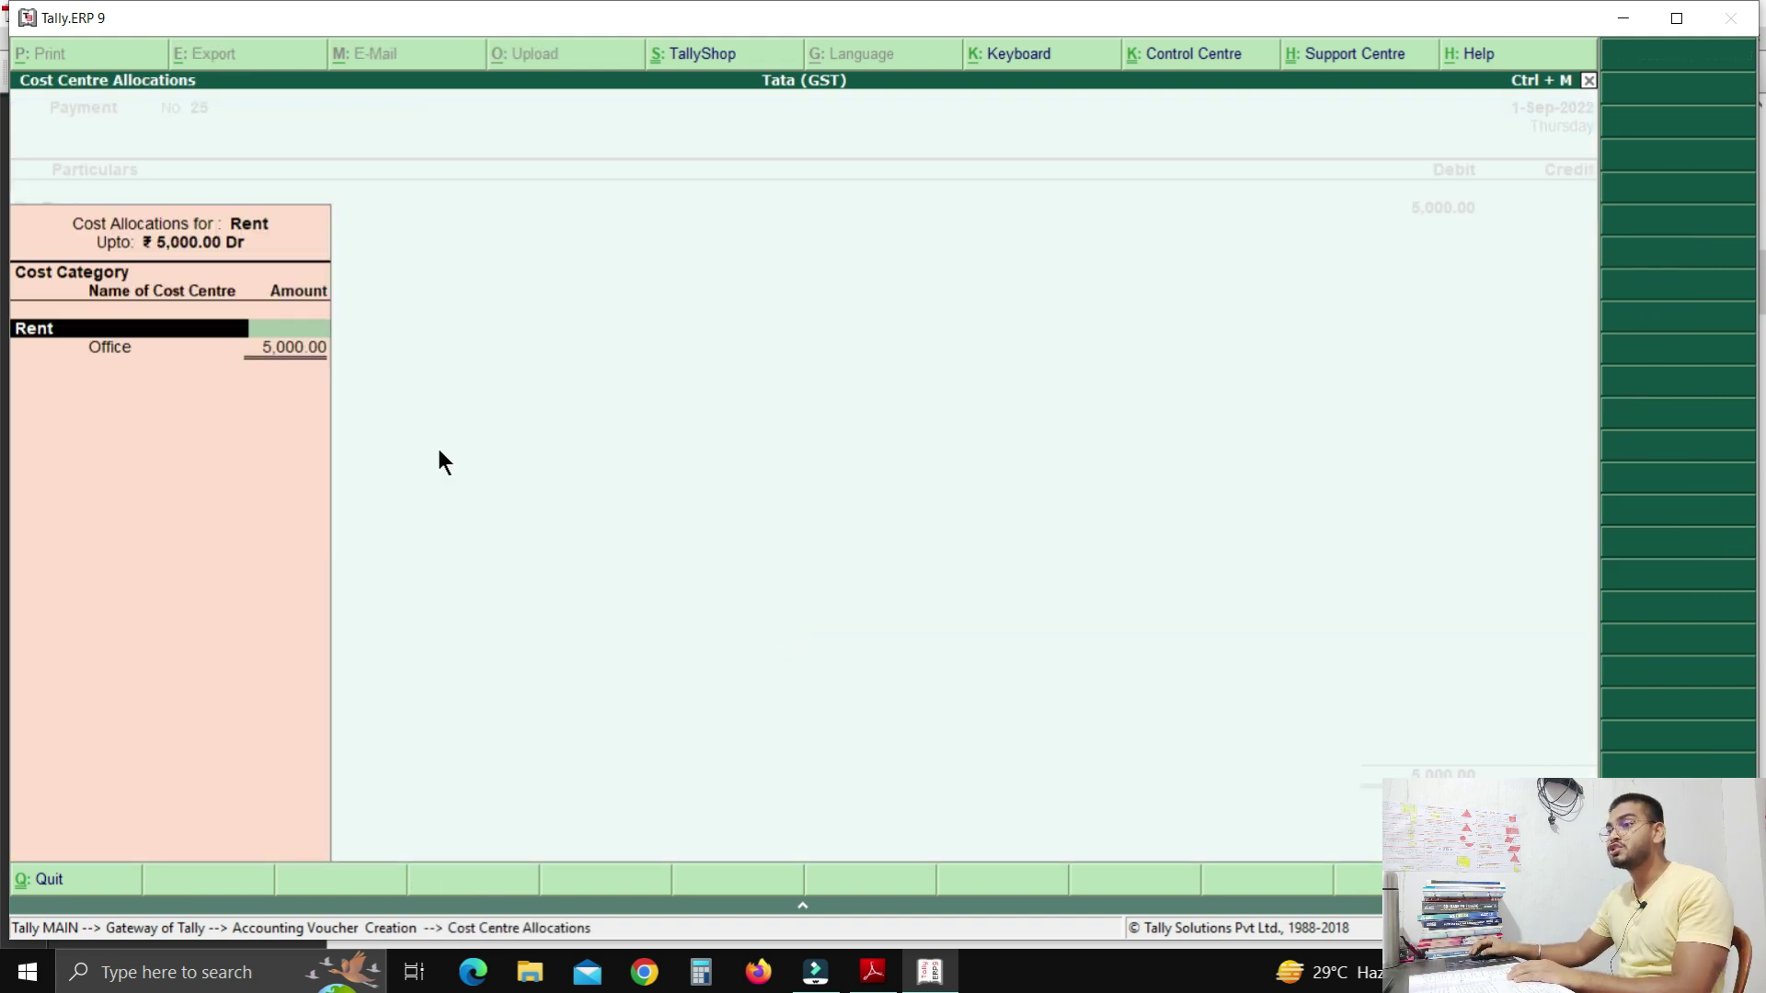
Allocate 3000 of the rent to the Office cost centre under the Rent category, checking the split in gst 37.pdf.
key(Return)
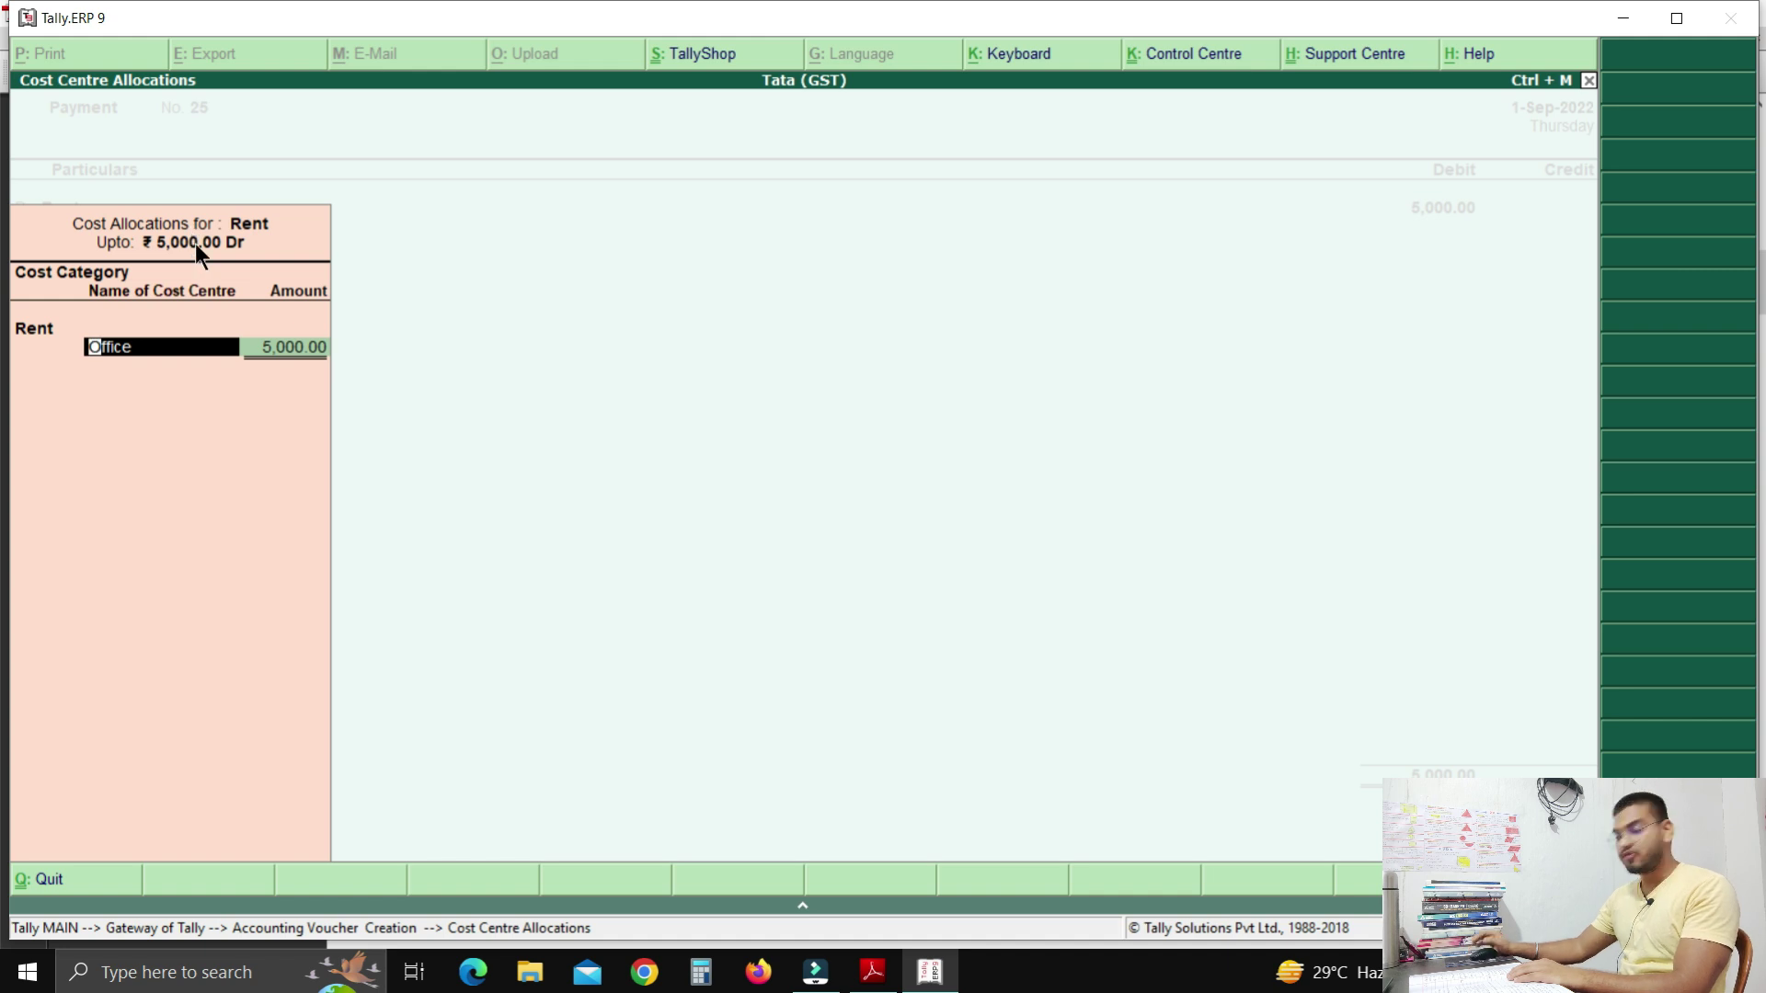
key(space)
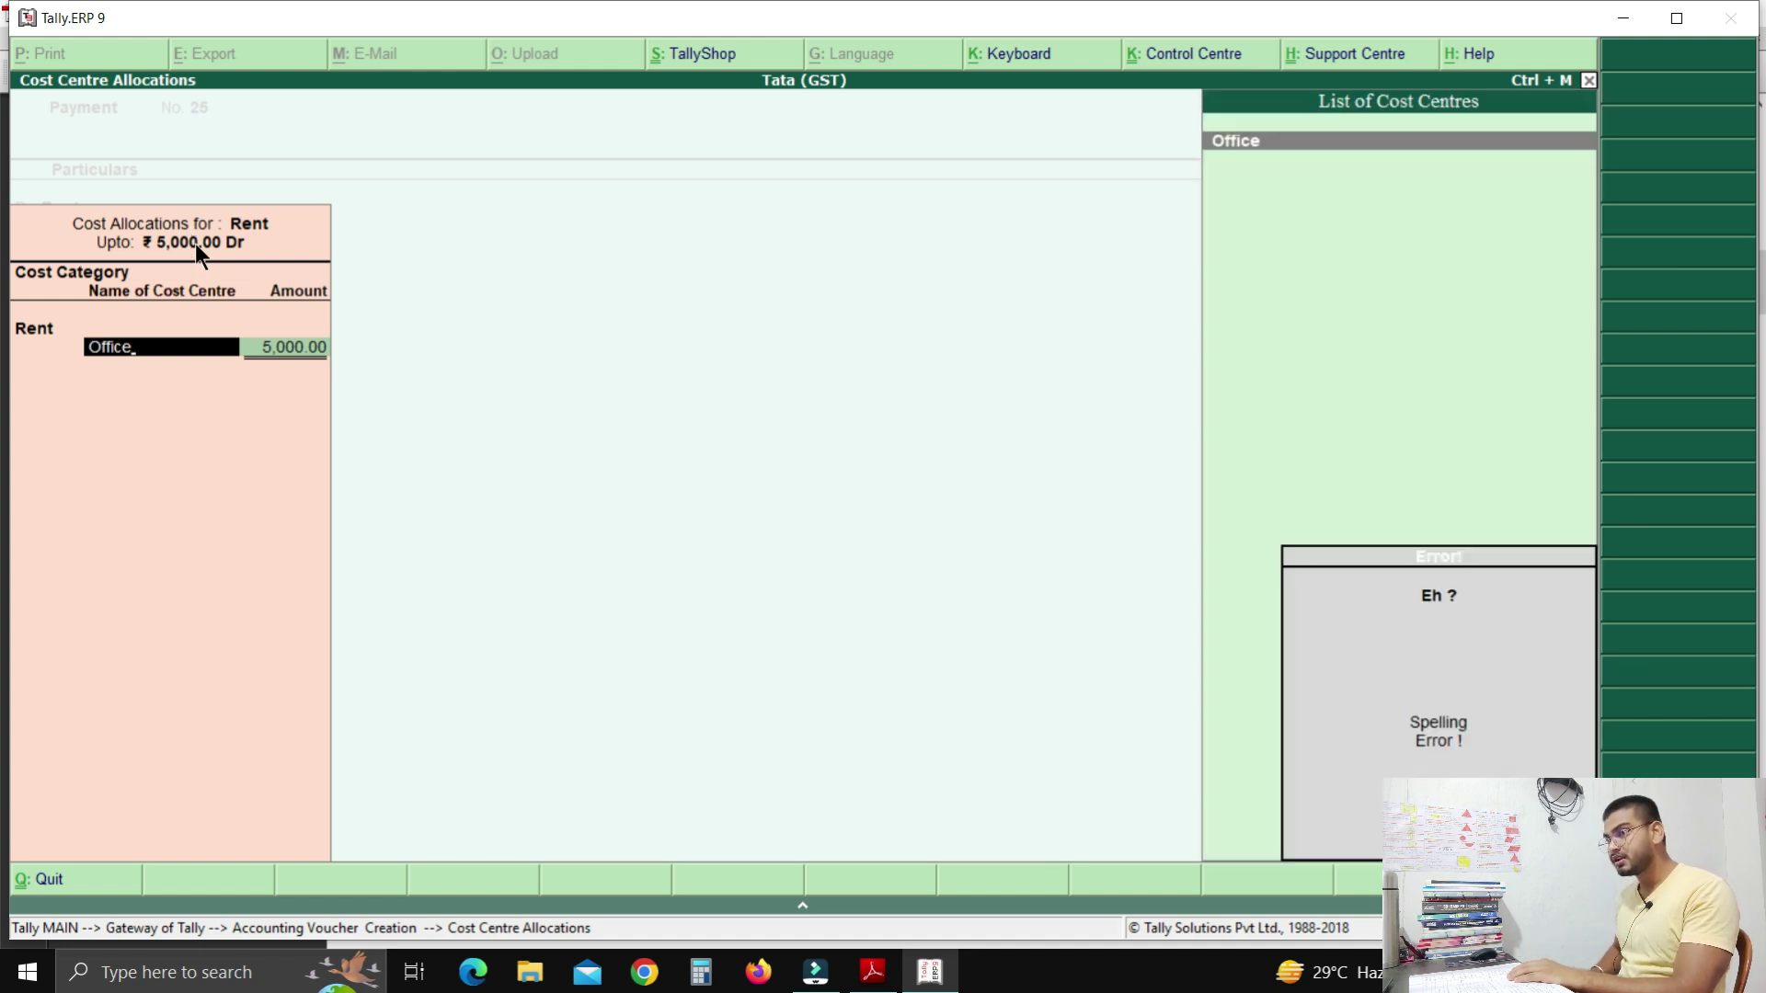
key(Return)
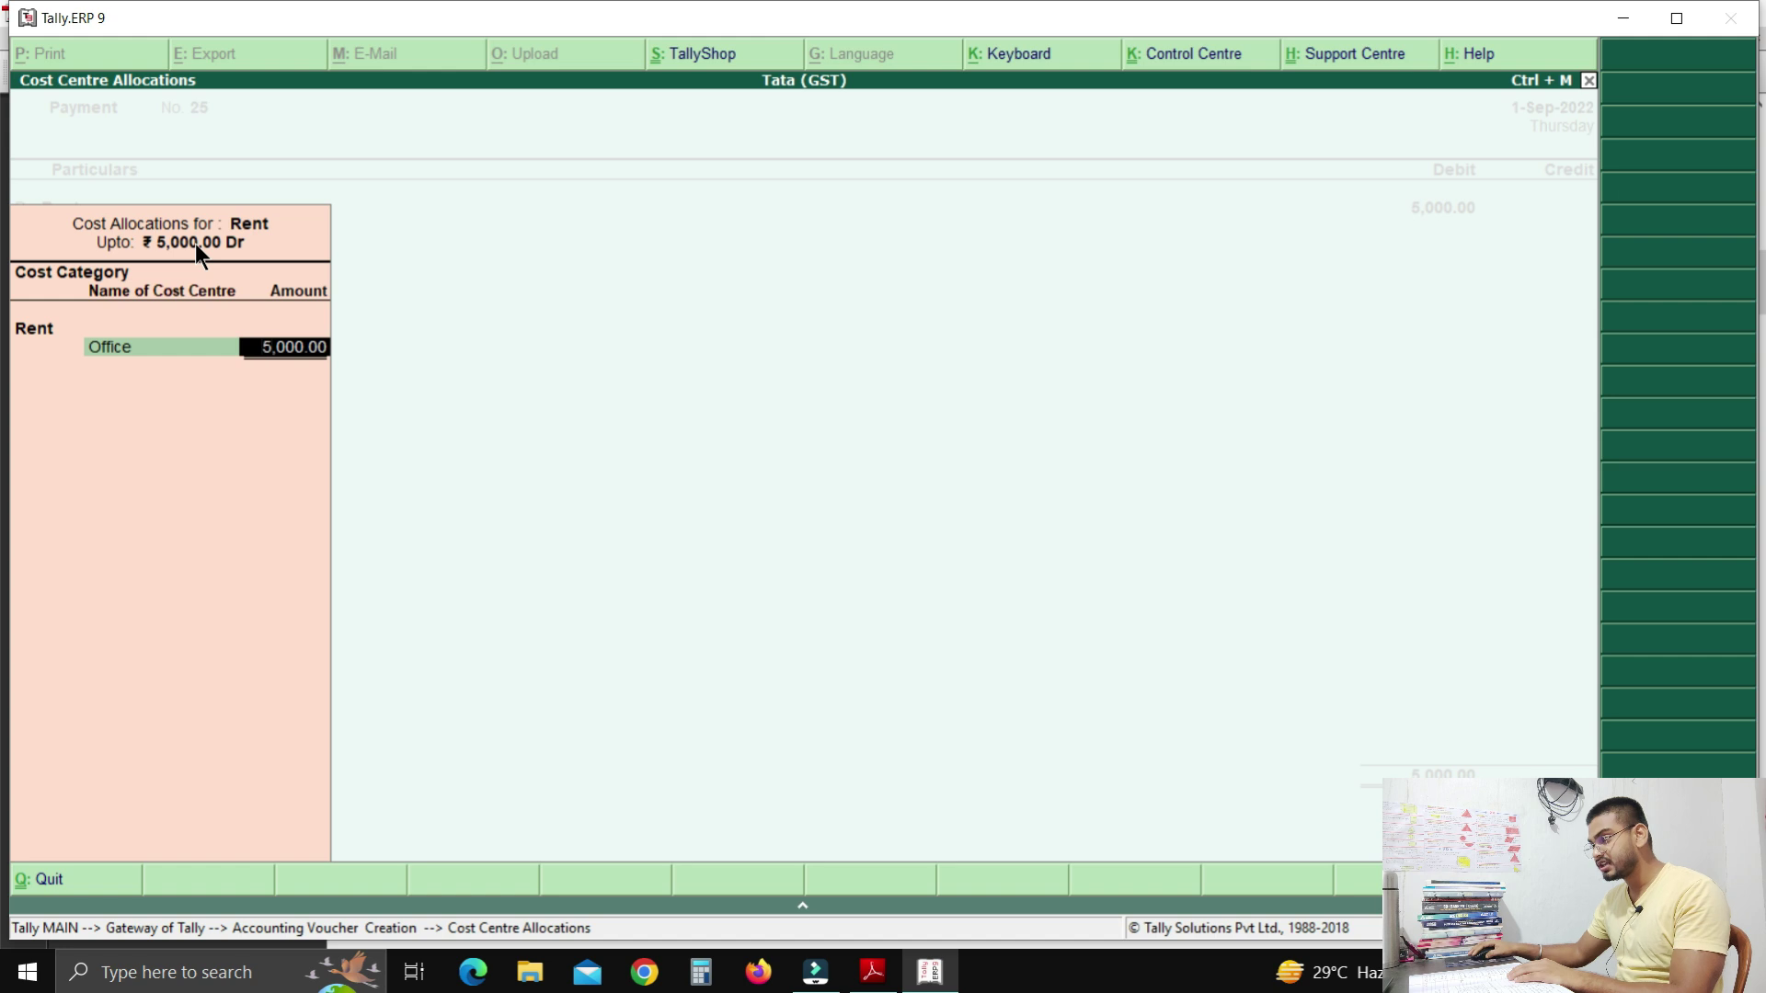
click(872, 971)
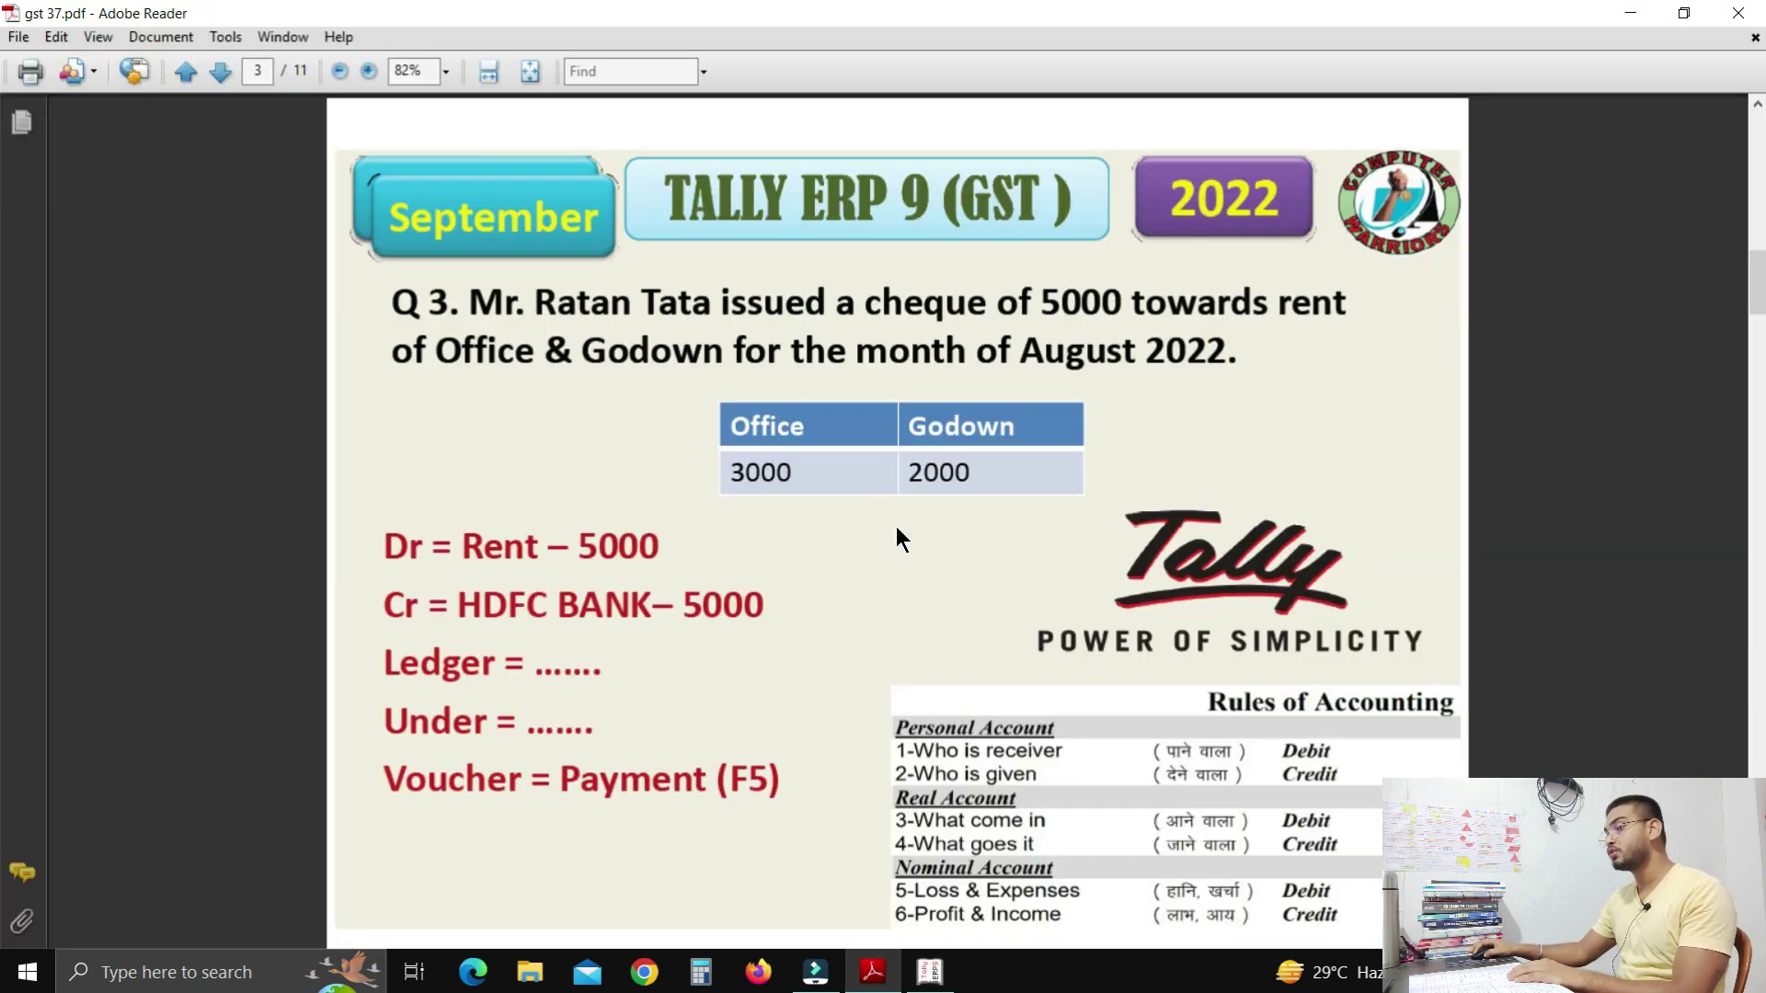
click(930, 971)
text(3000)
key(Return)
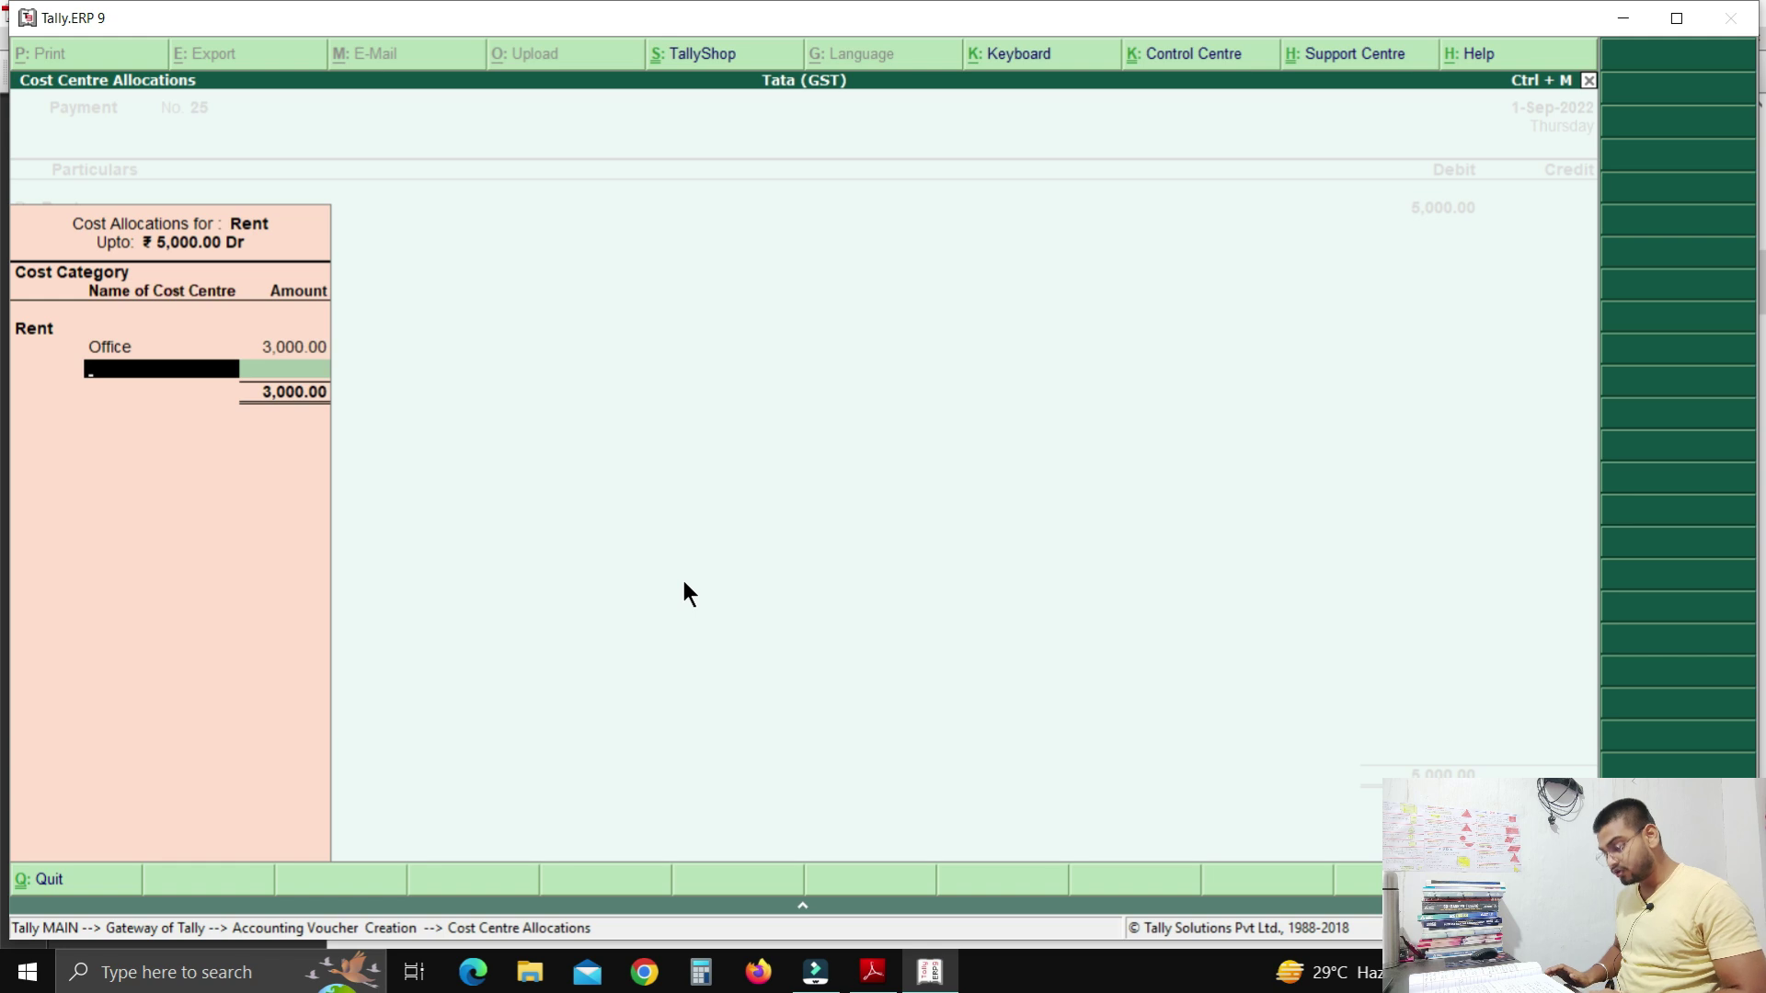
Allocate the remaining 2,000 of the rent to the Godown cost centre and accept the cost allocations.
text(G)
key(Return)
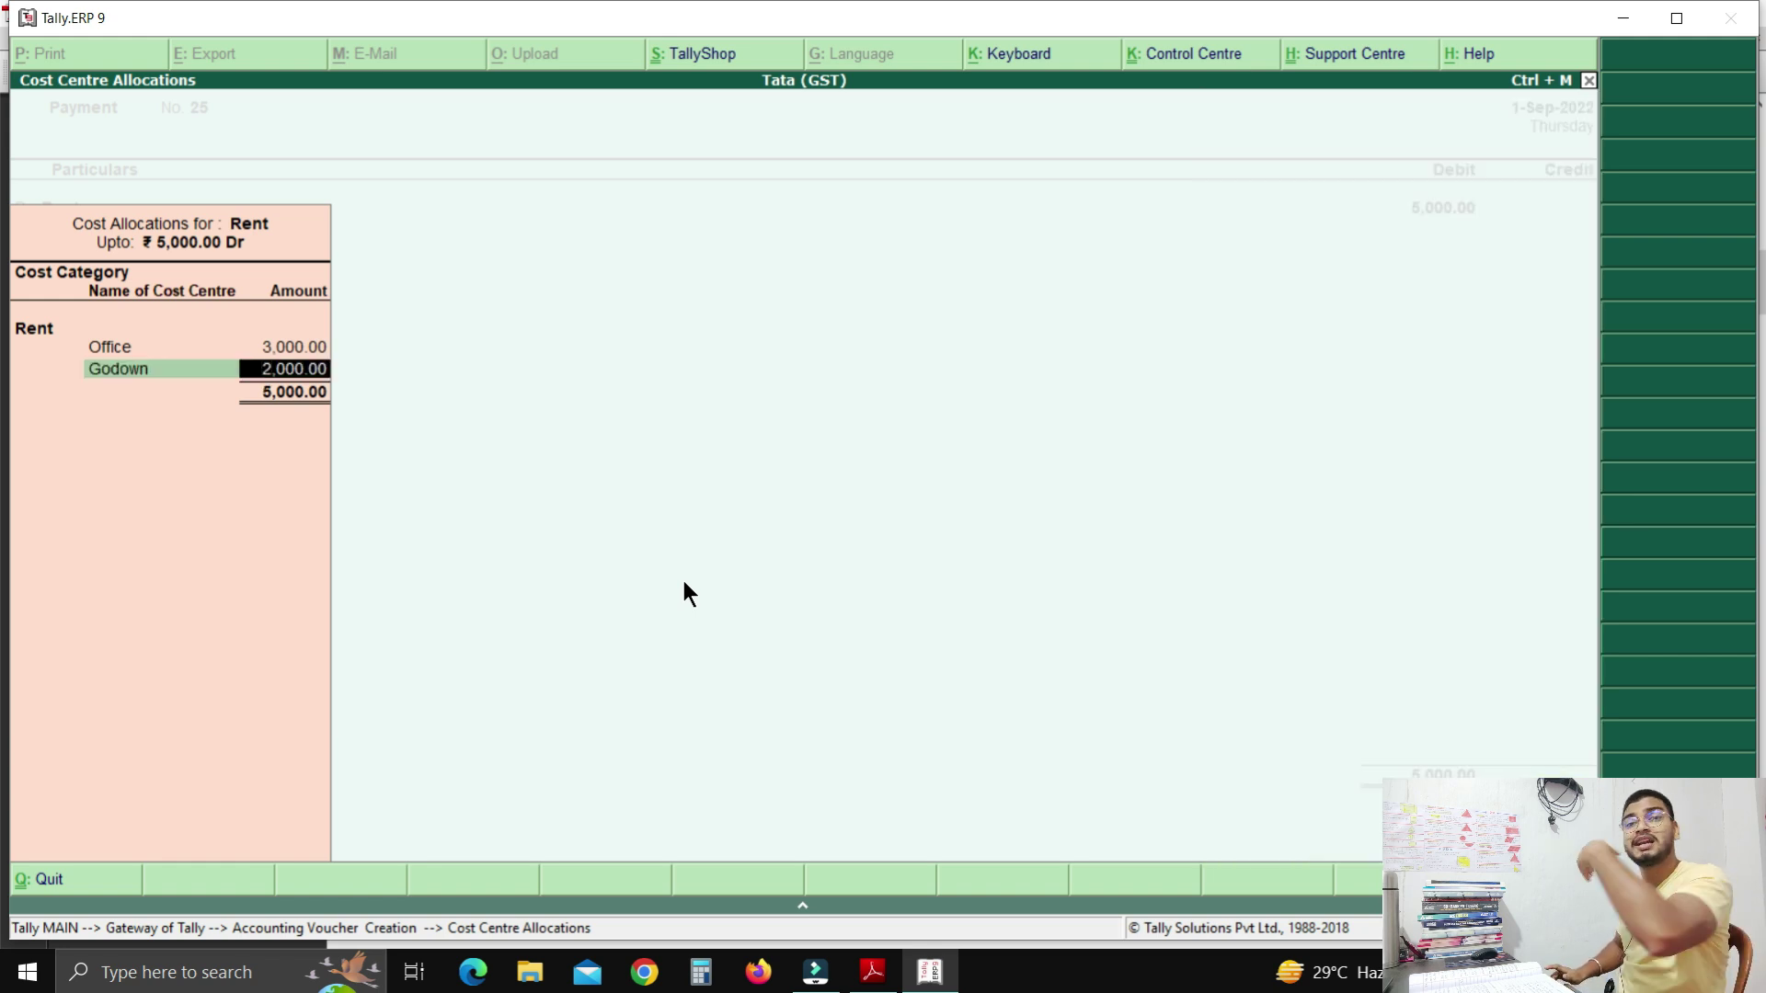
key(Return)
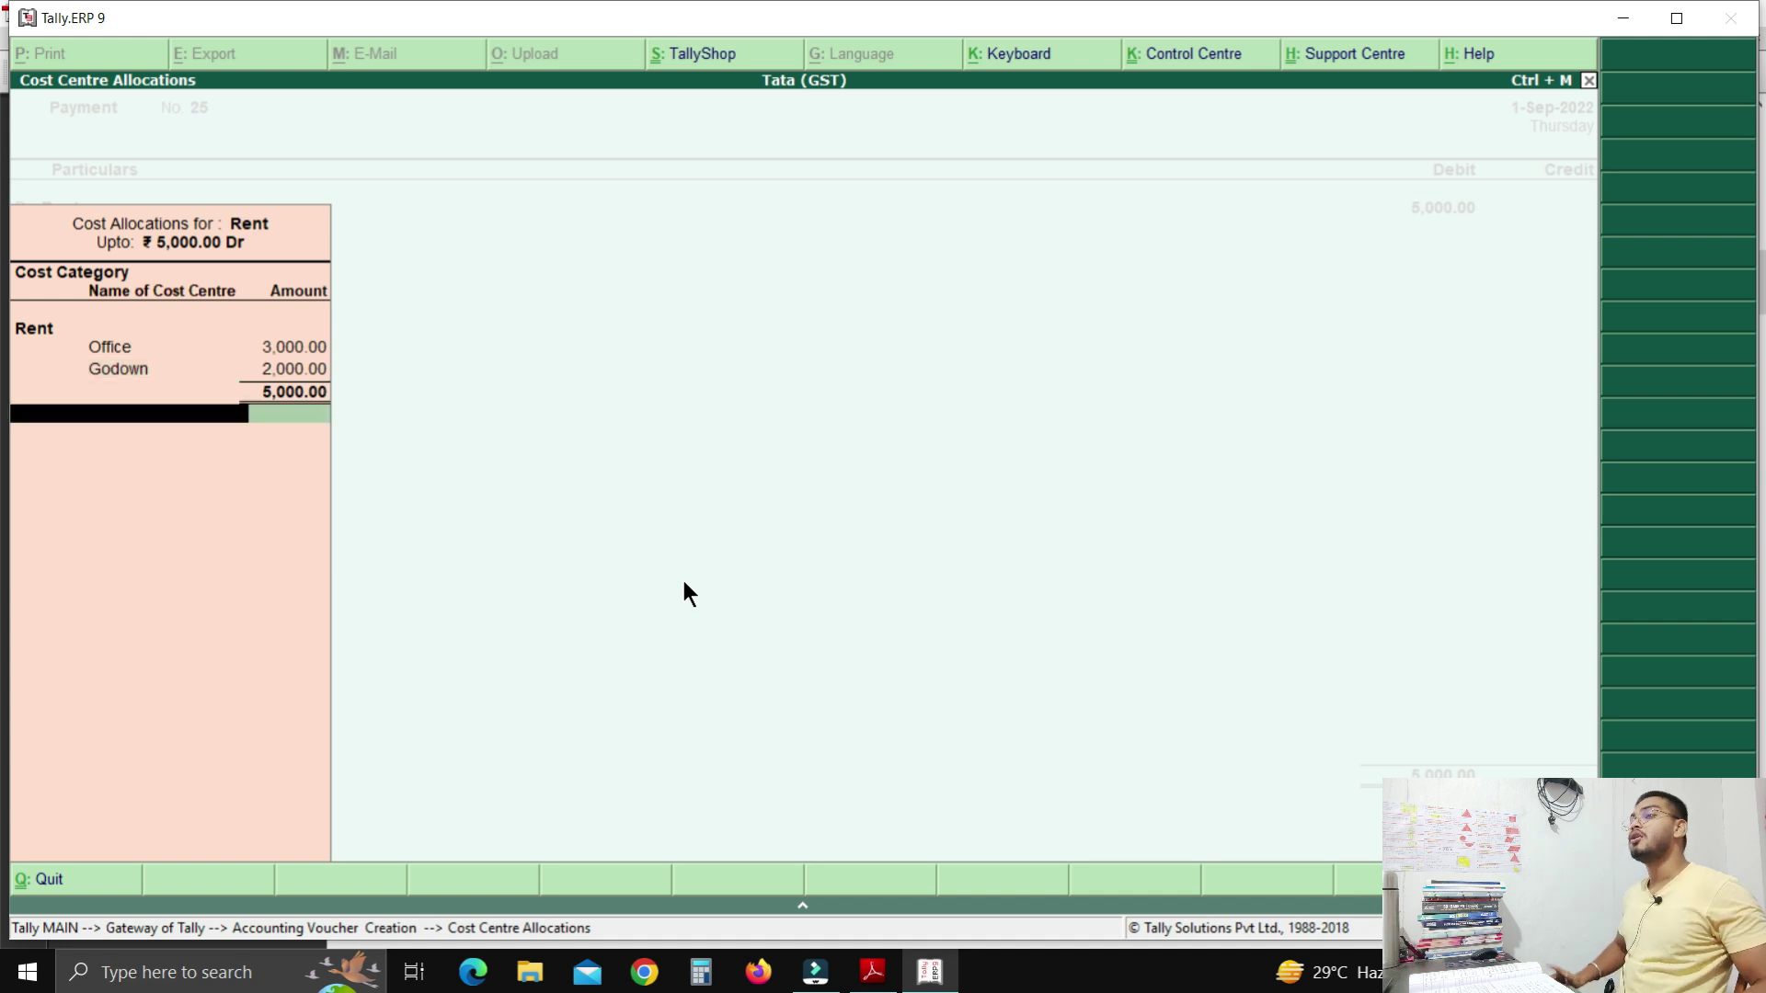
key(Return)
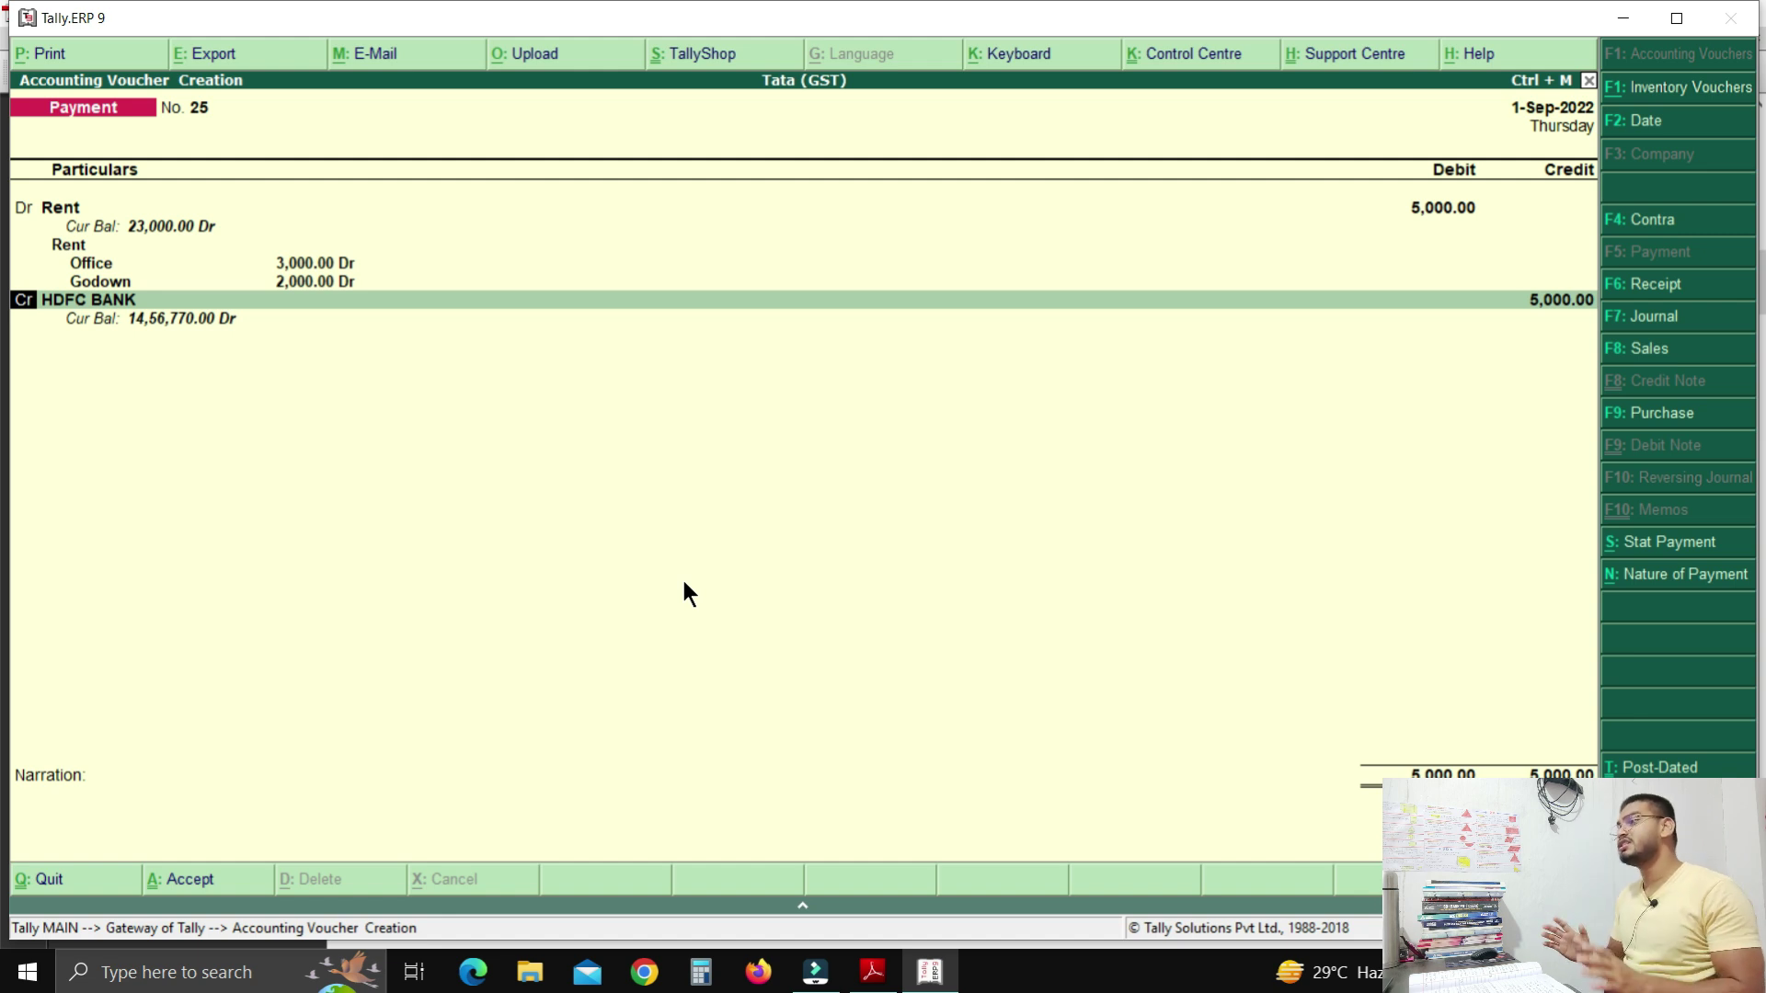
Credit HDFC BANK with 5,000, leave the narration empty and save the rent payment voucher.
key(Return)
key(Return)
key(Return)
key(Return)
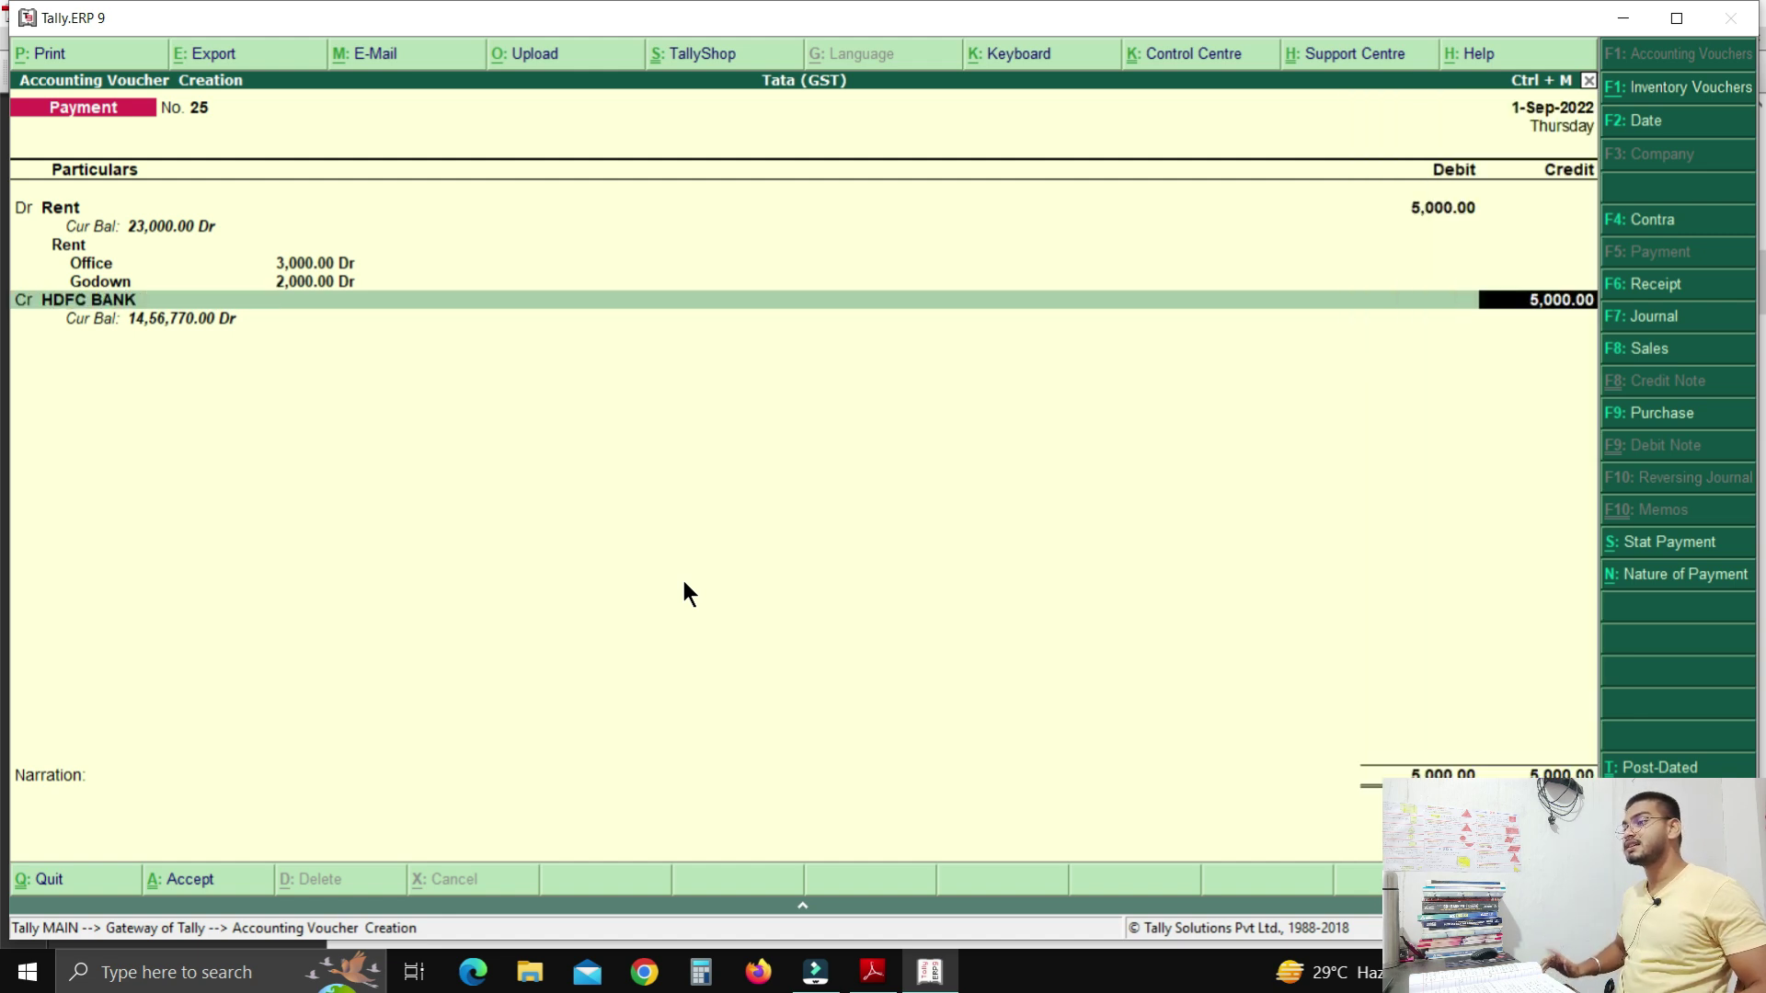
key(Return)
key(Return)
key(Return)
key(Return)
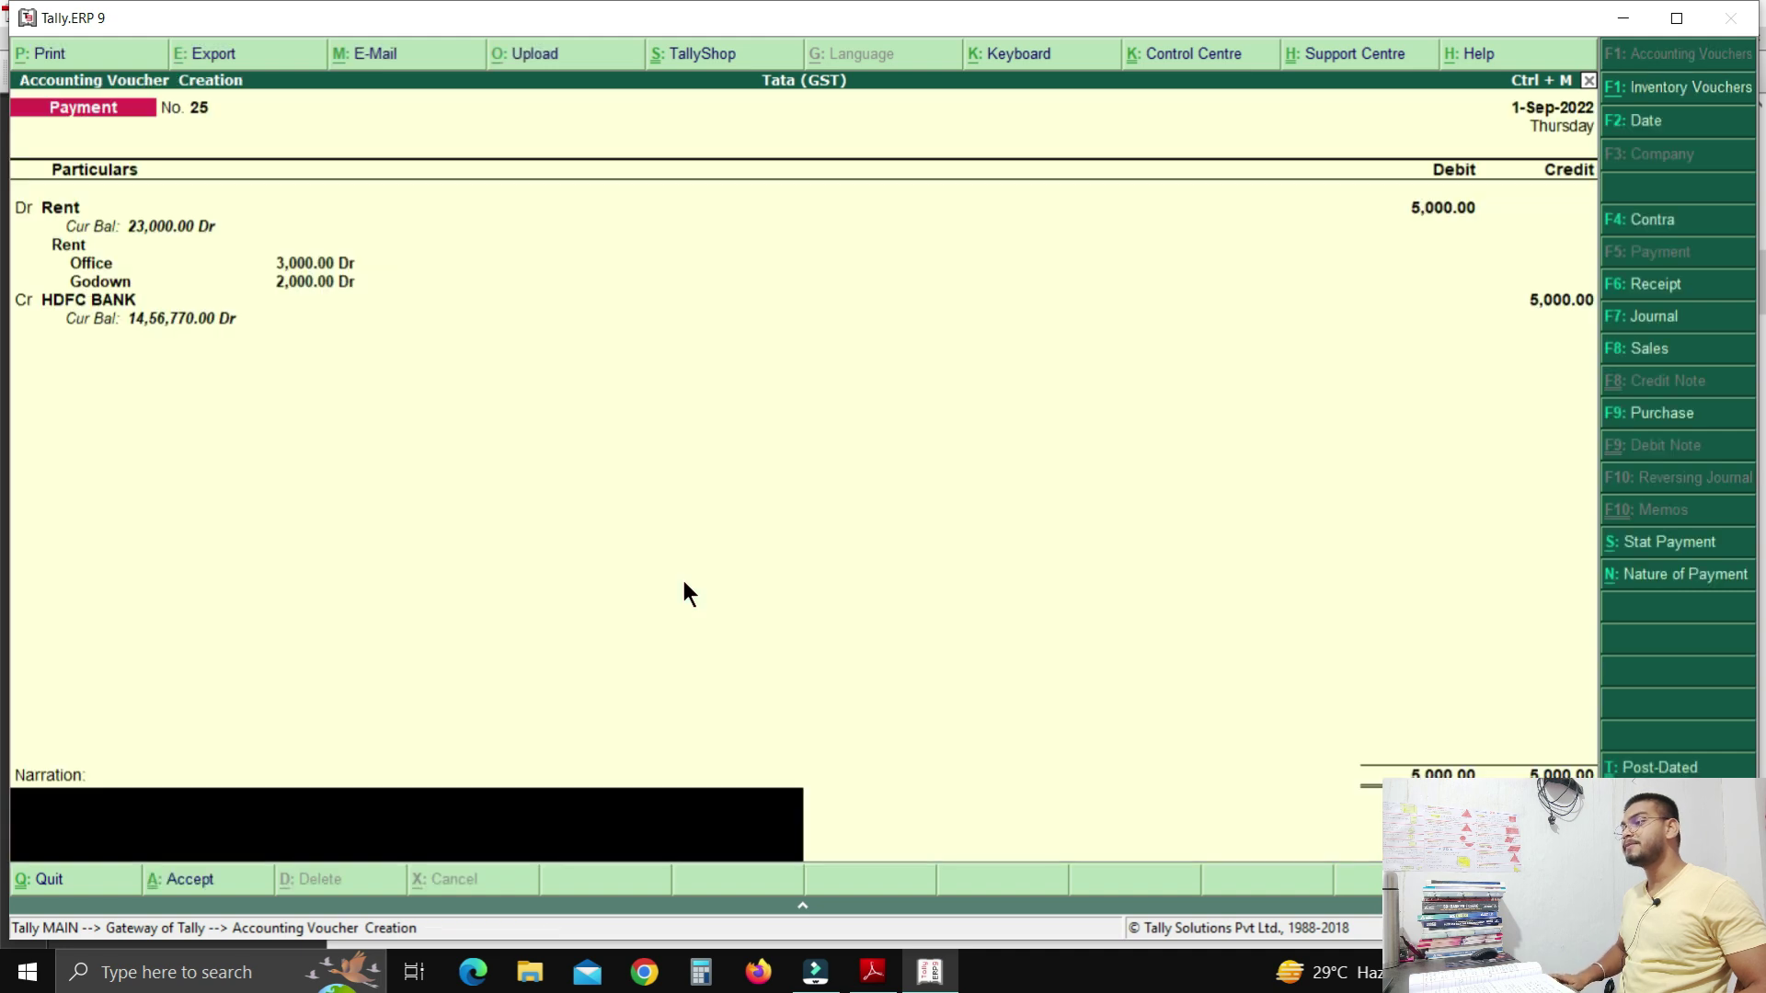
key(Return)
key(Return)
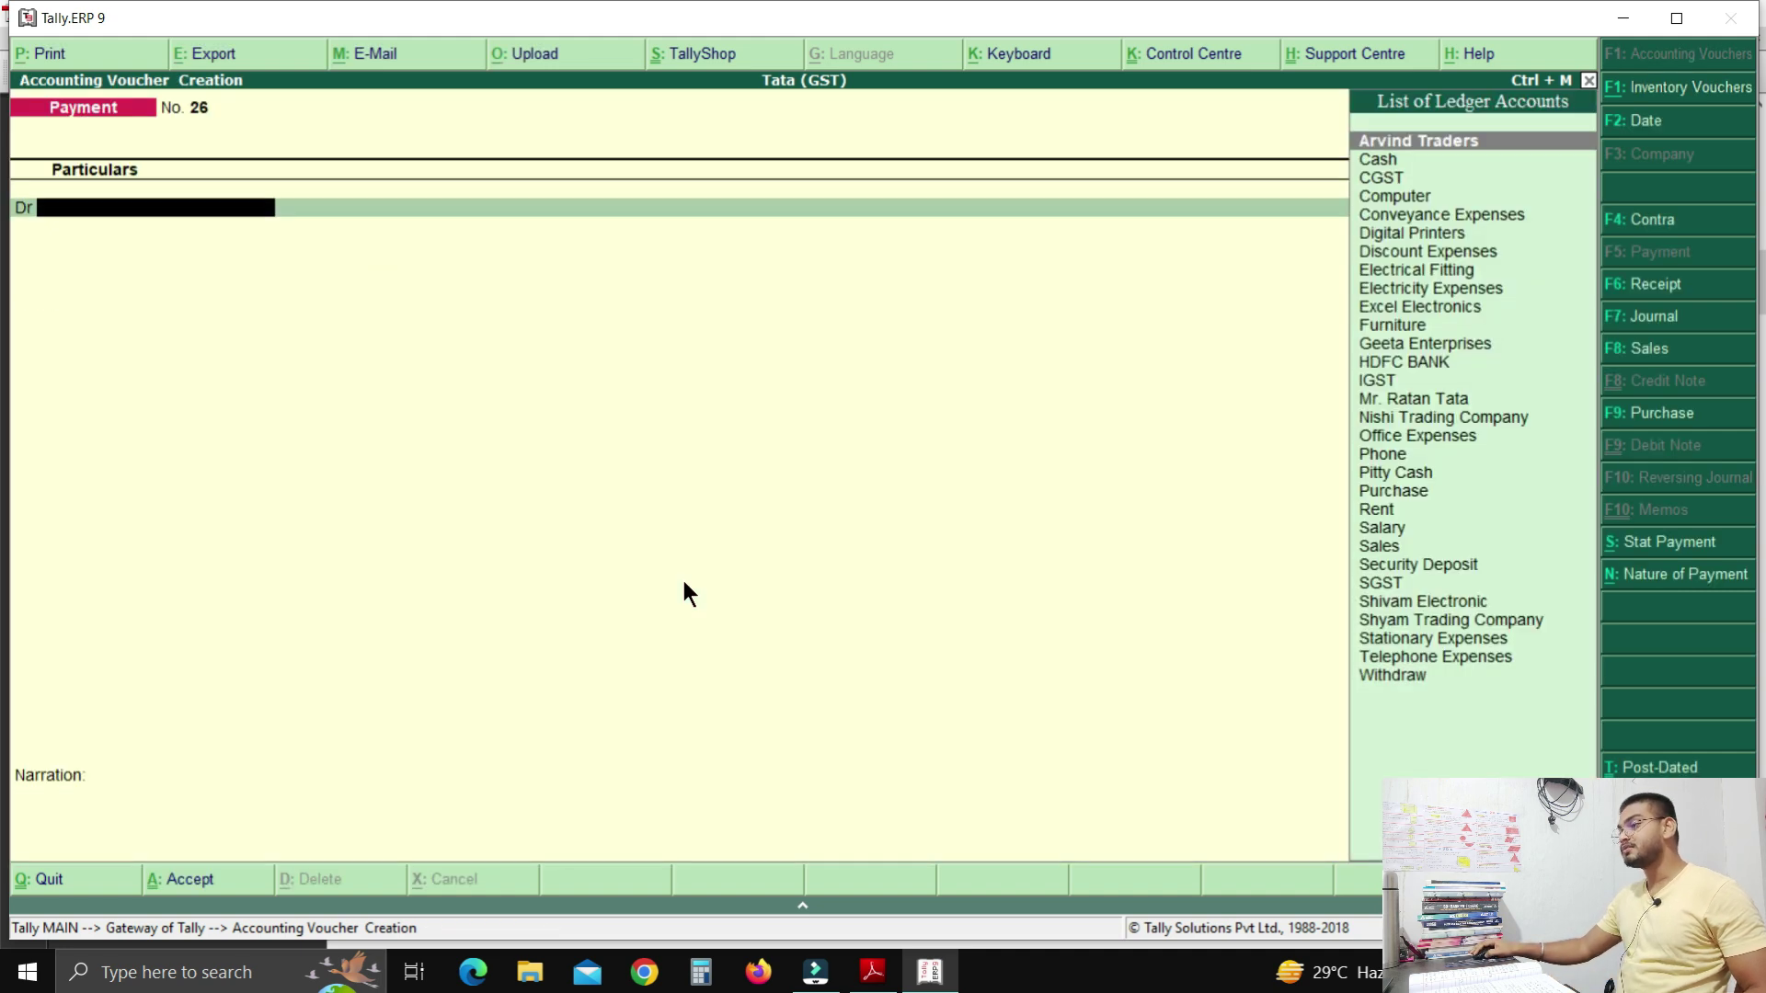
Read question 4 on the August salary payment in gst 37.pdf in Adobe Reader and return to the Tally.ERP 9 payment voucher.
click(873, 972)
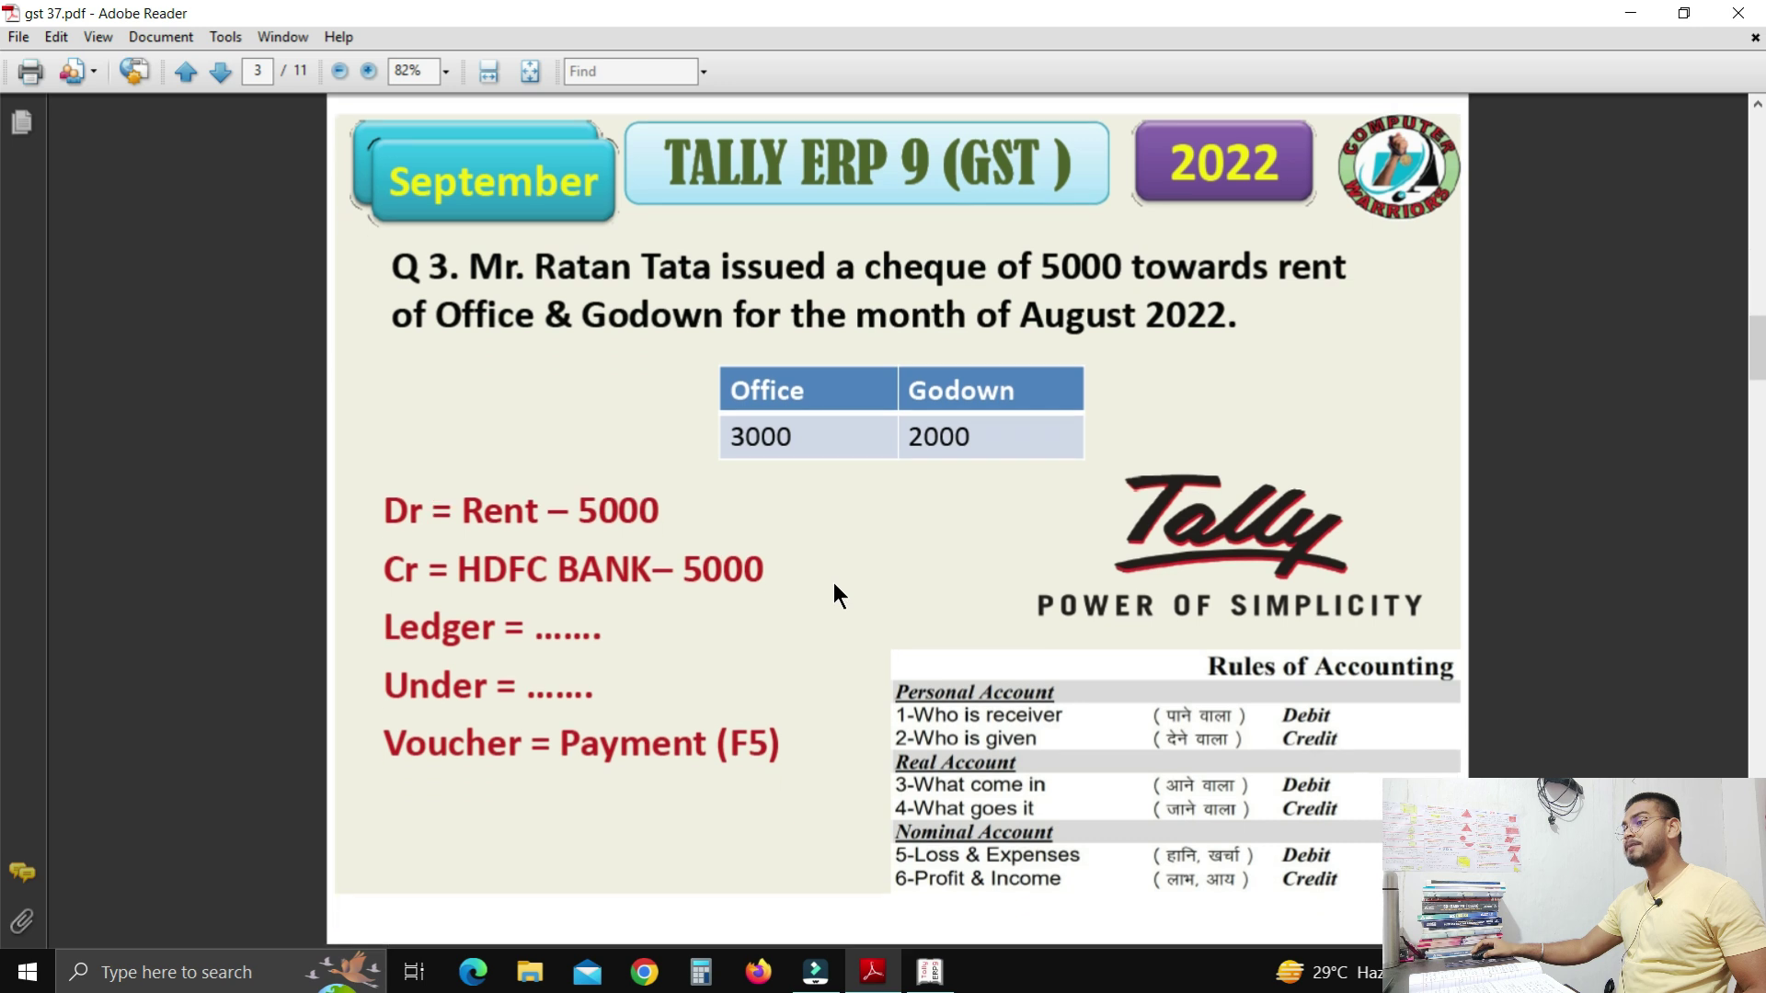
scroll(835, 580, down, 2)
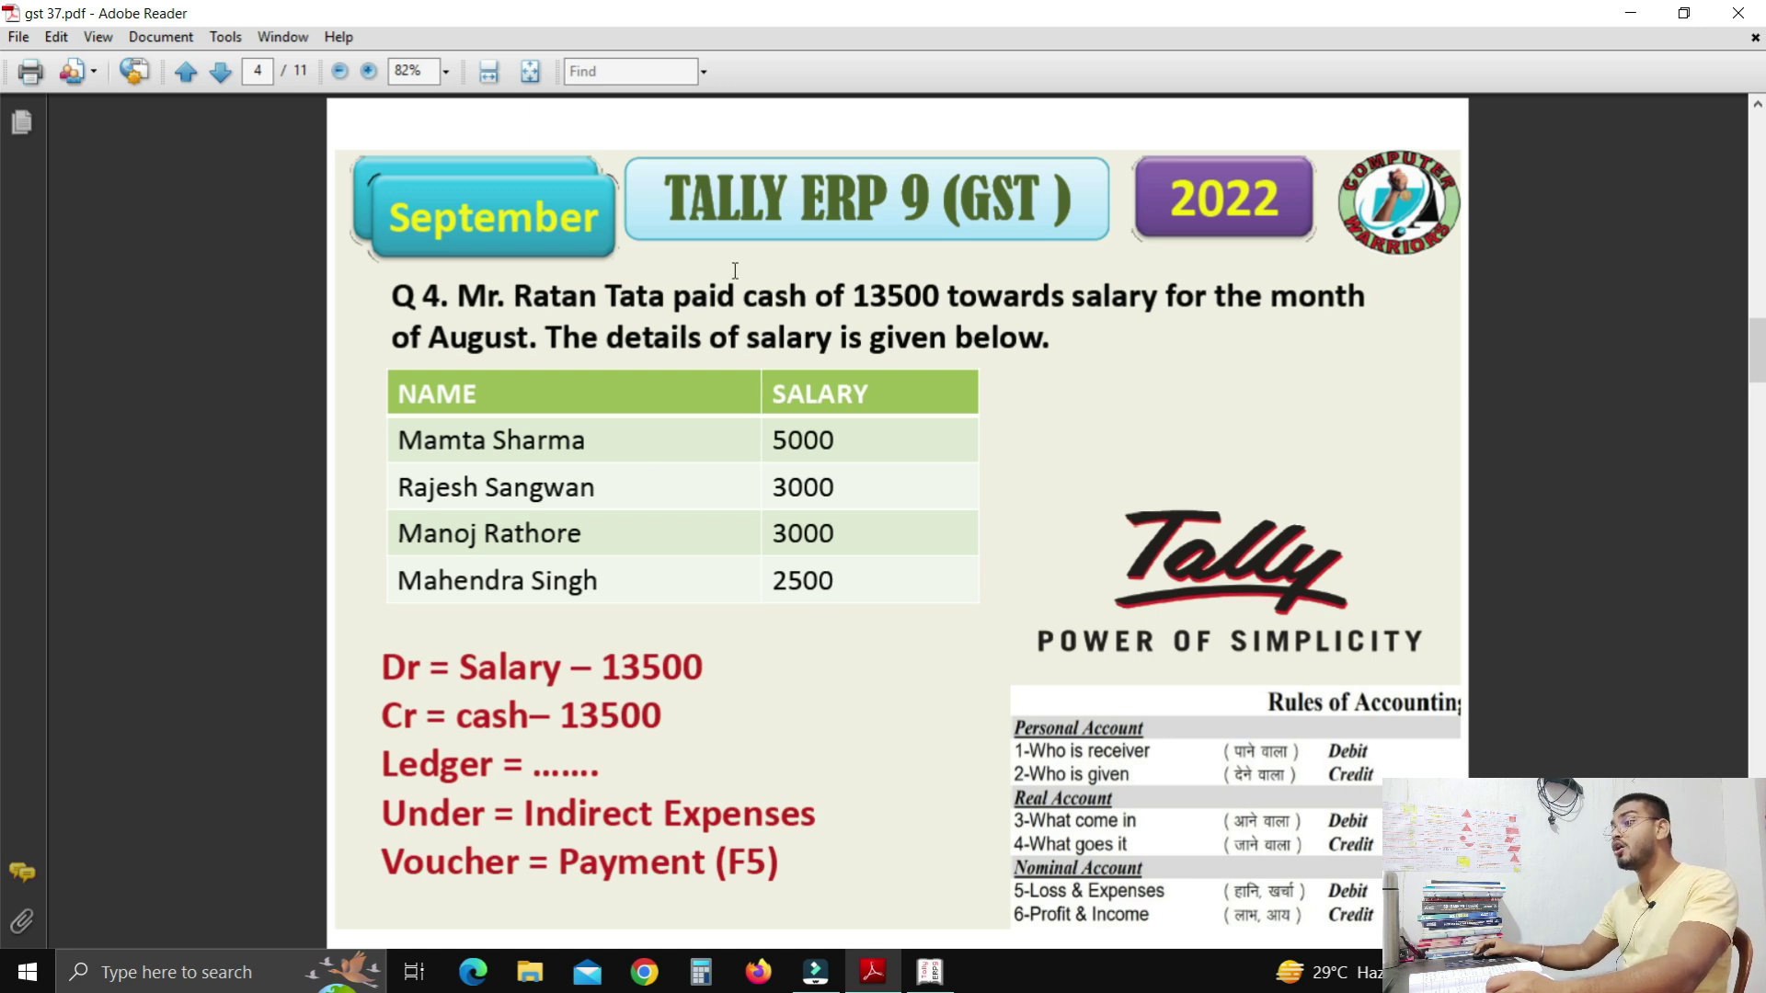
click(930, 971)
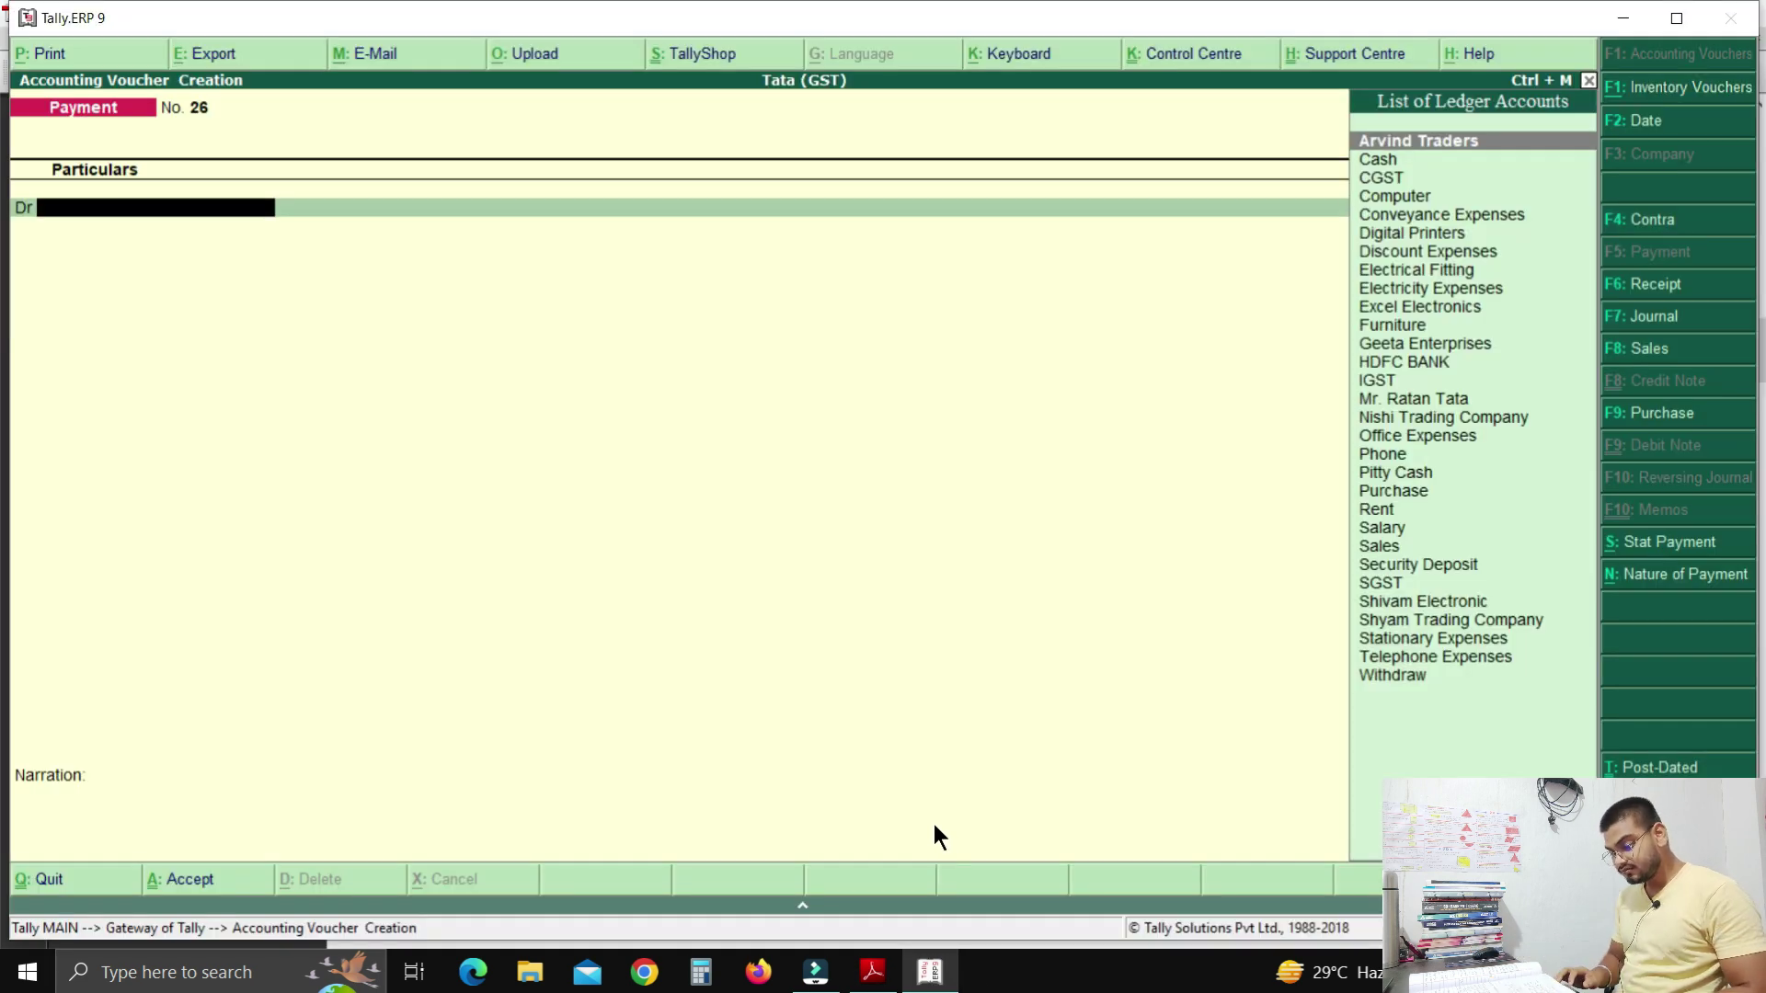
Debit the Salary ledger with 13,500 in the payment voucher.
text(S)
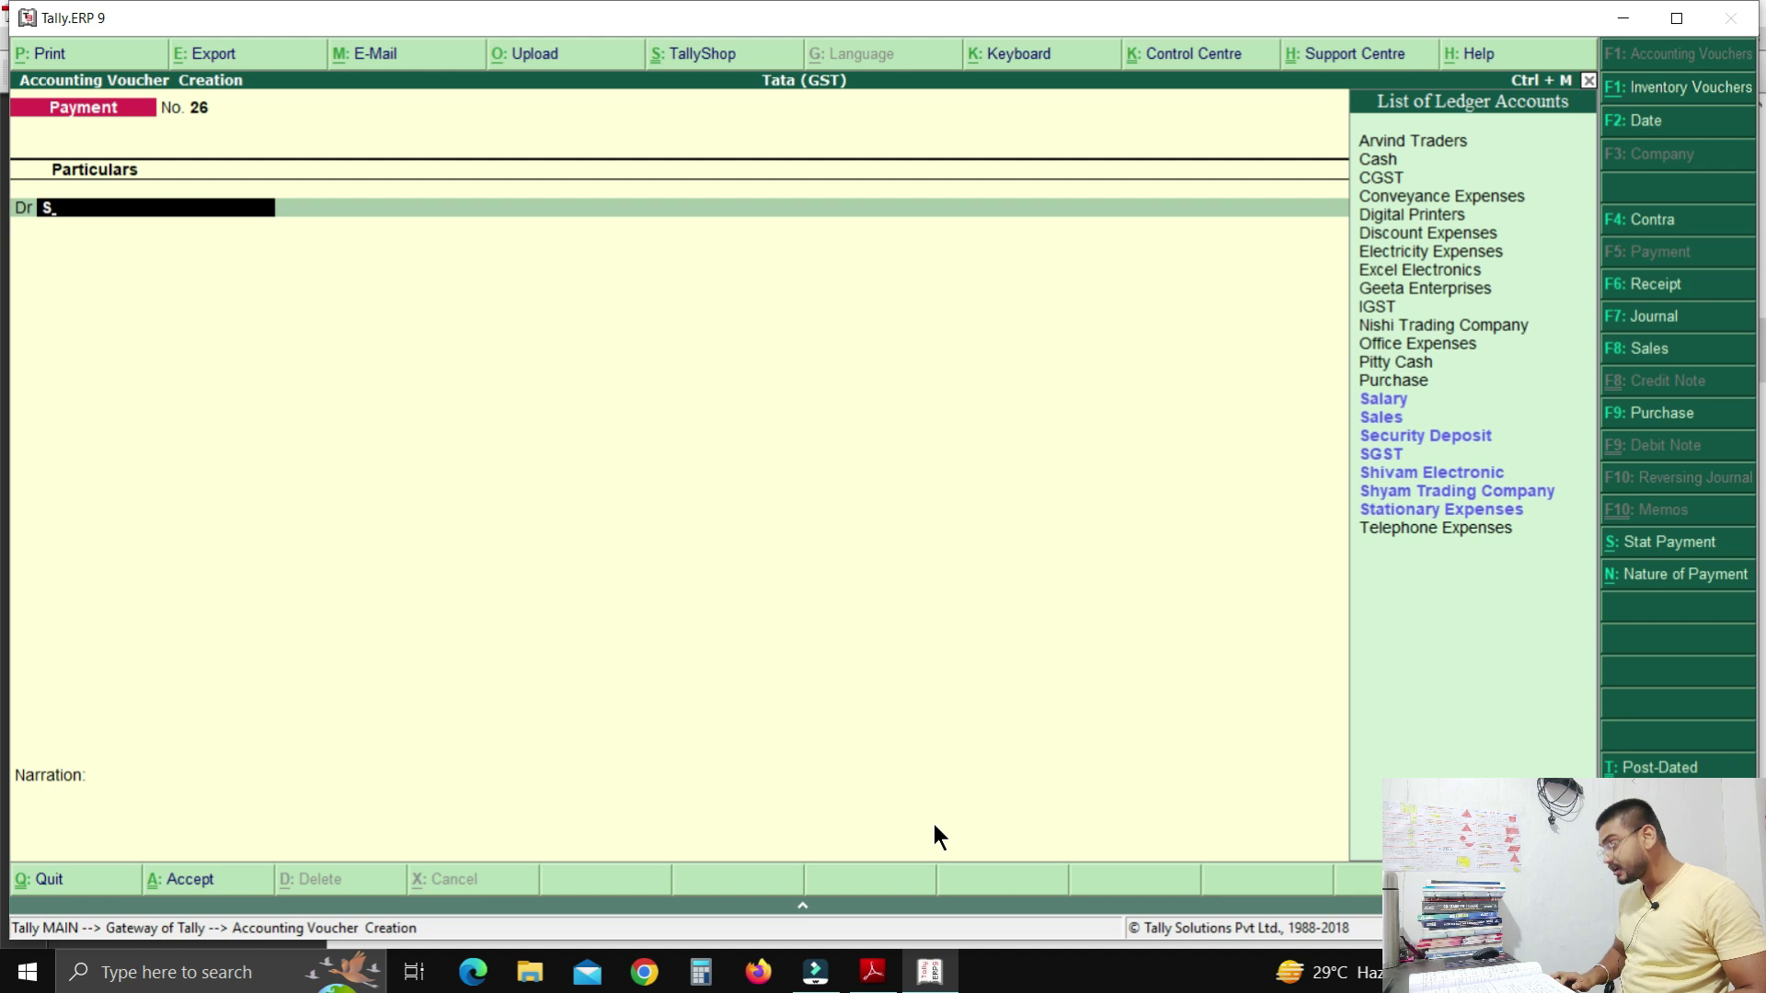
key(Return)
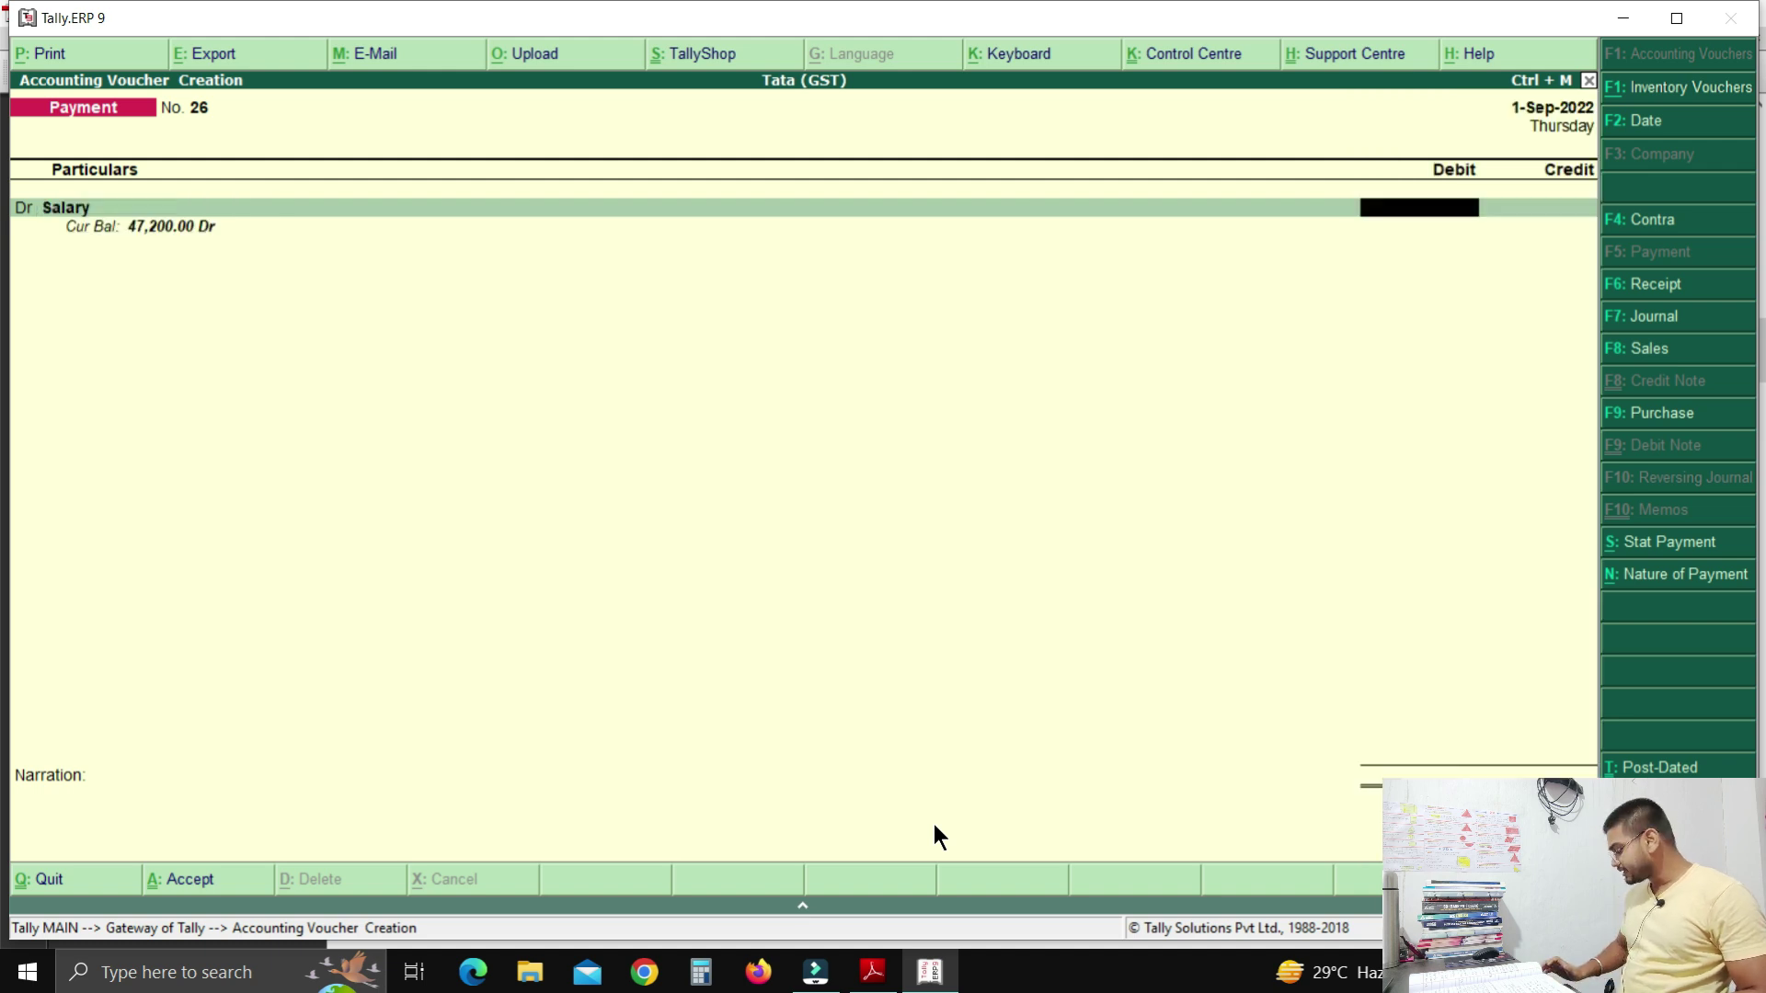
text(13,500)
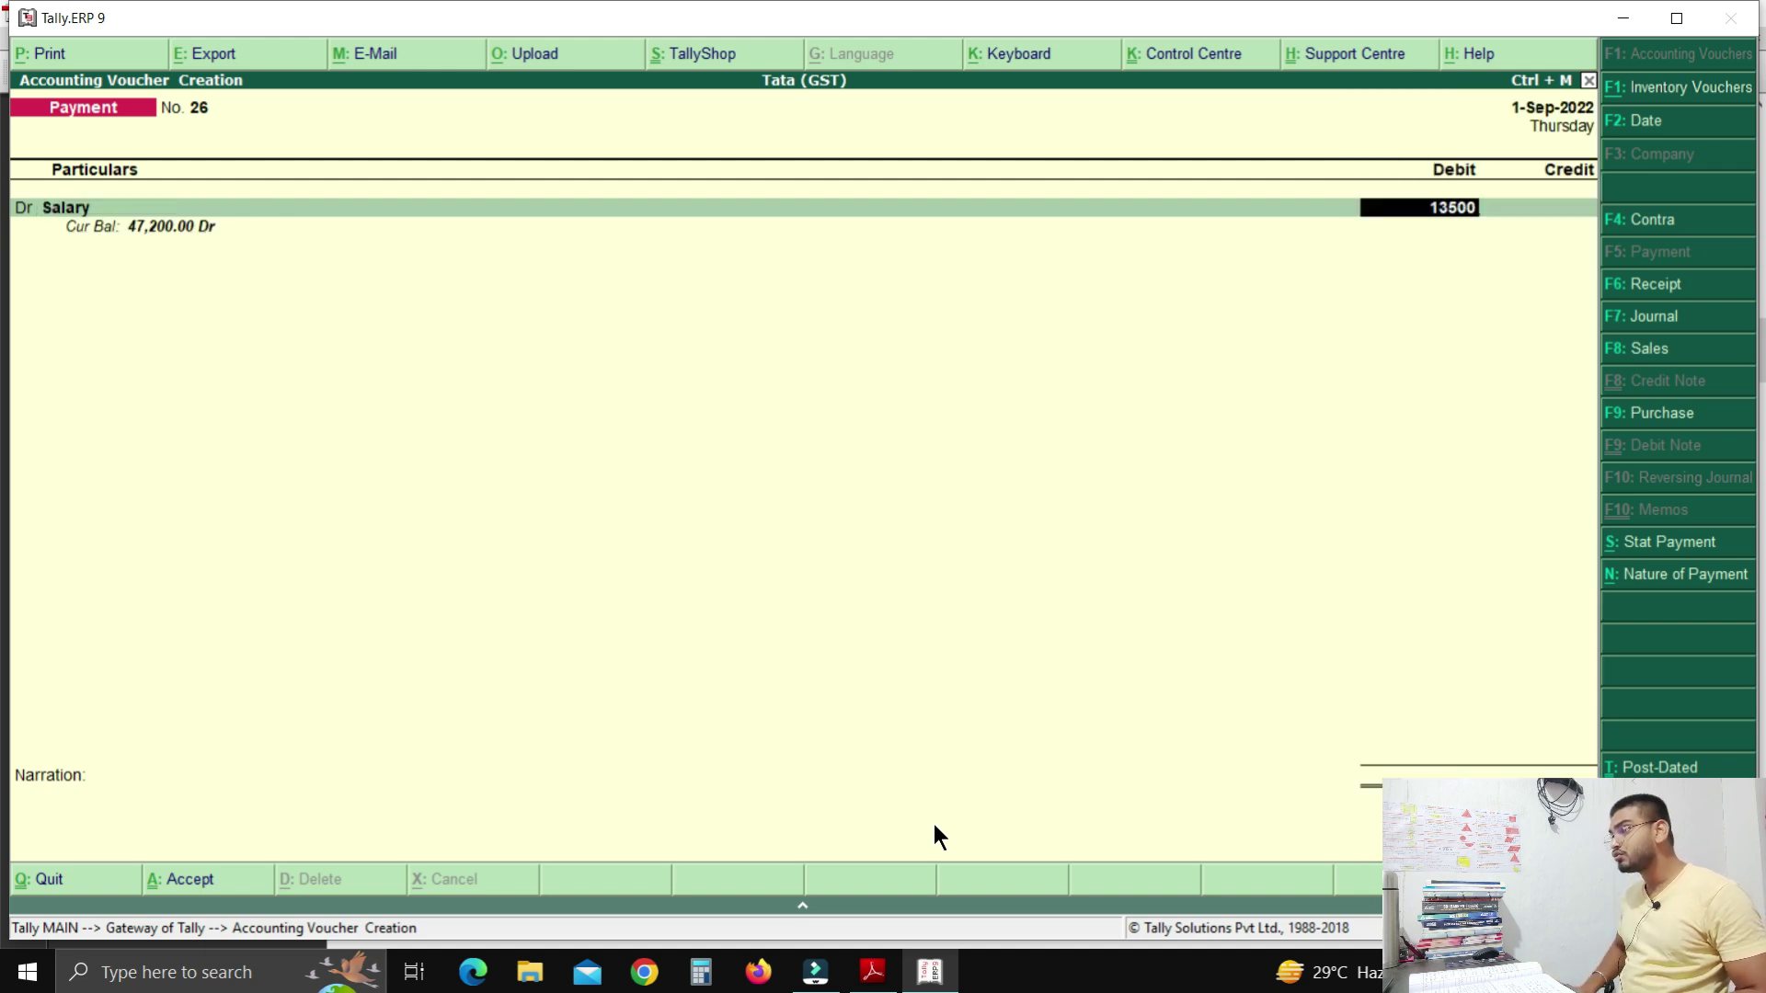
key(Return)
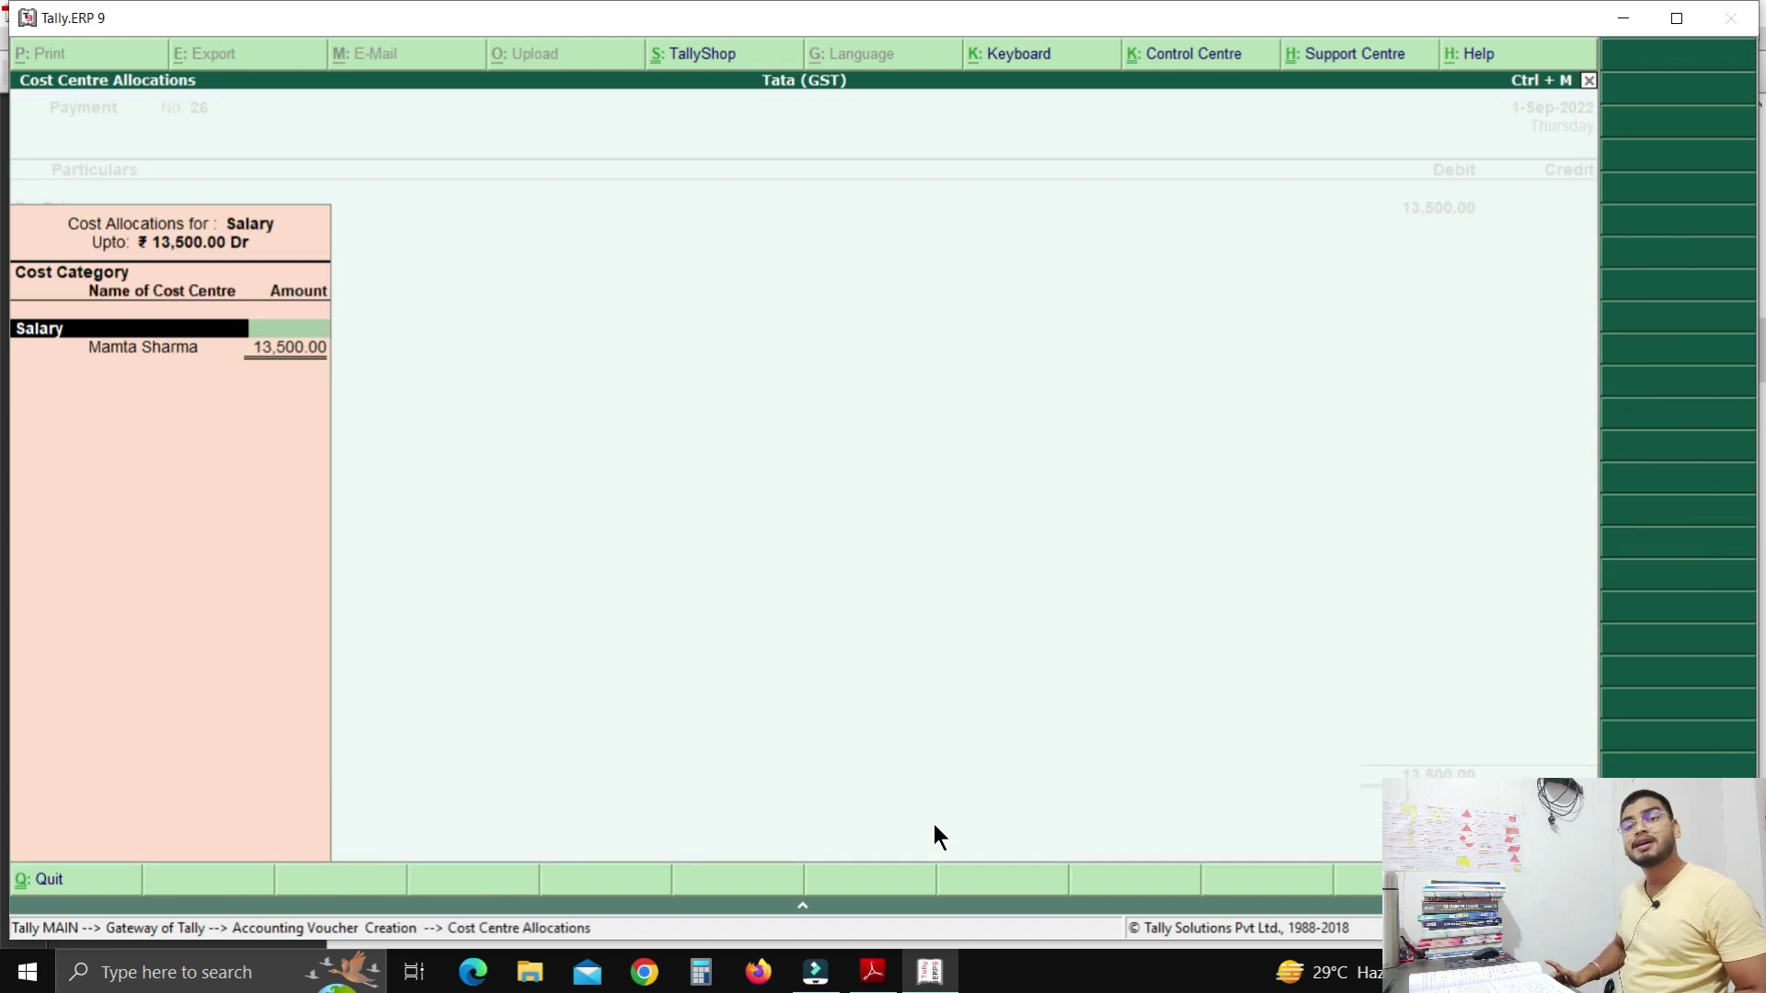
Under the Salary cost category, allocate 5,000 to the cost centre of the first employee in the salary table.
key(Return)
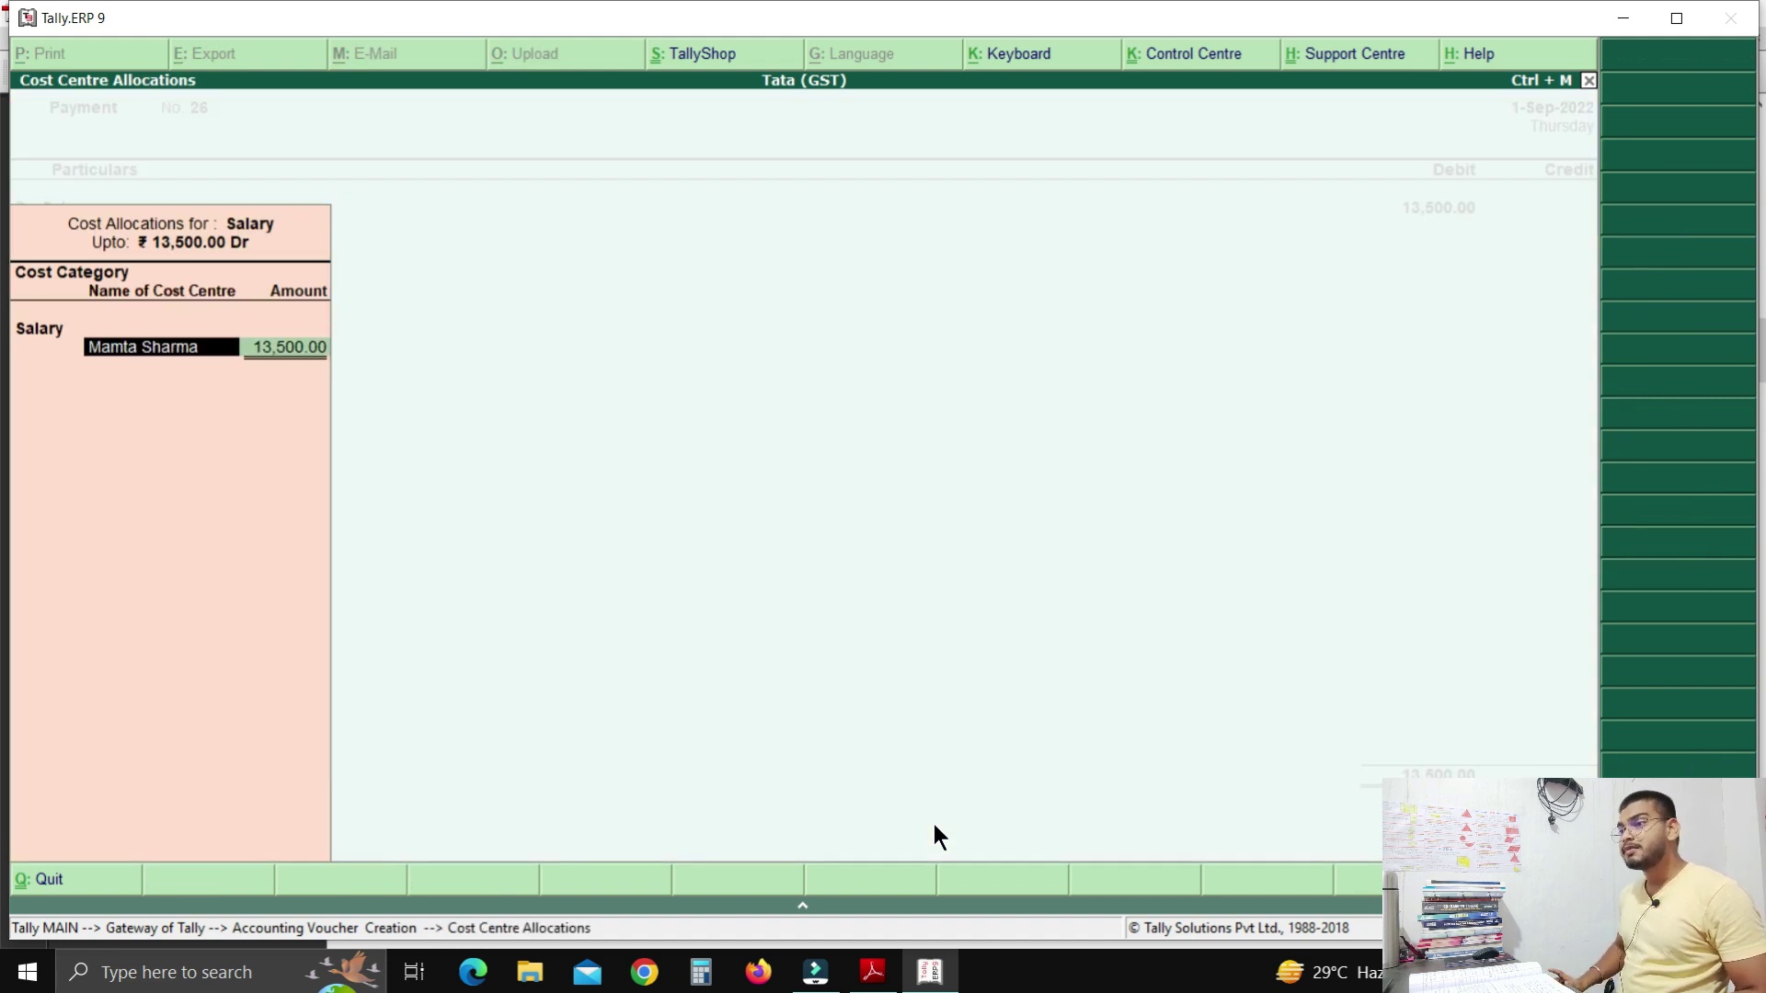
key(Return)
text(5)
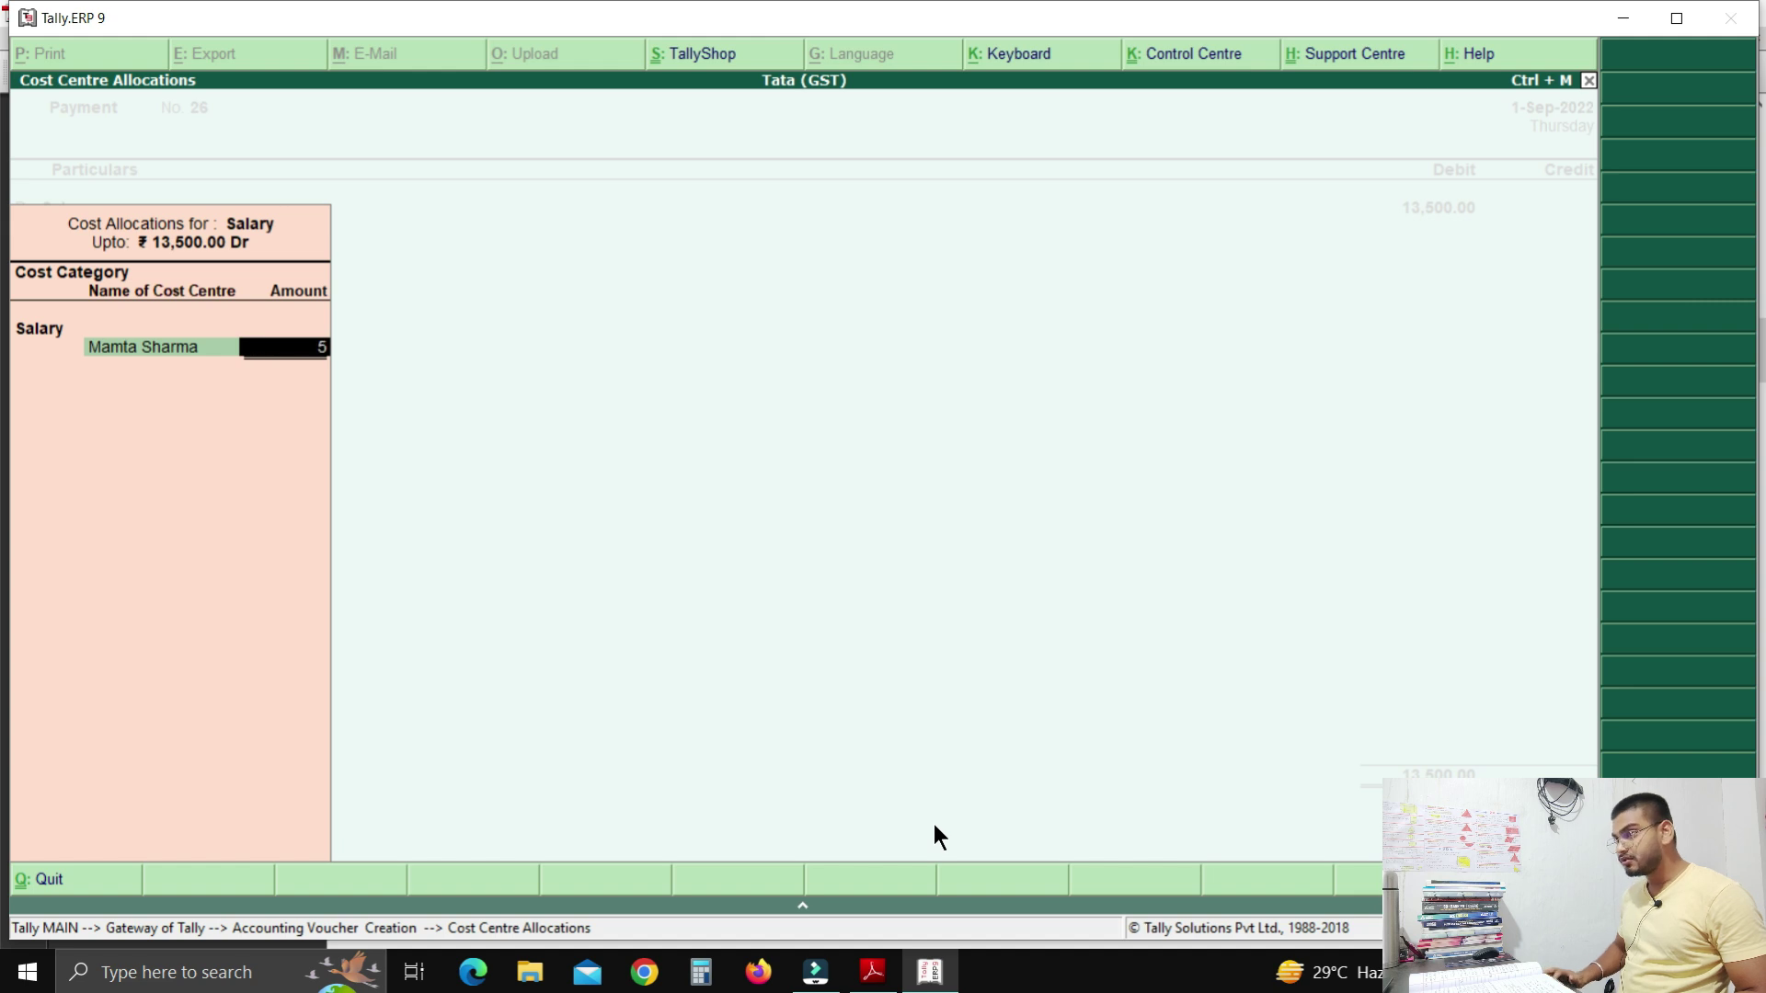
text(,00000)
key(Return)
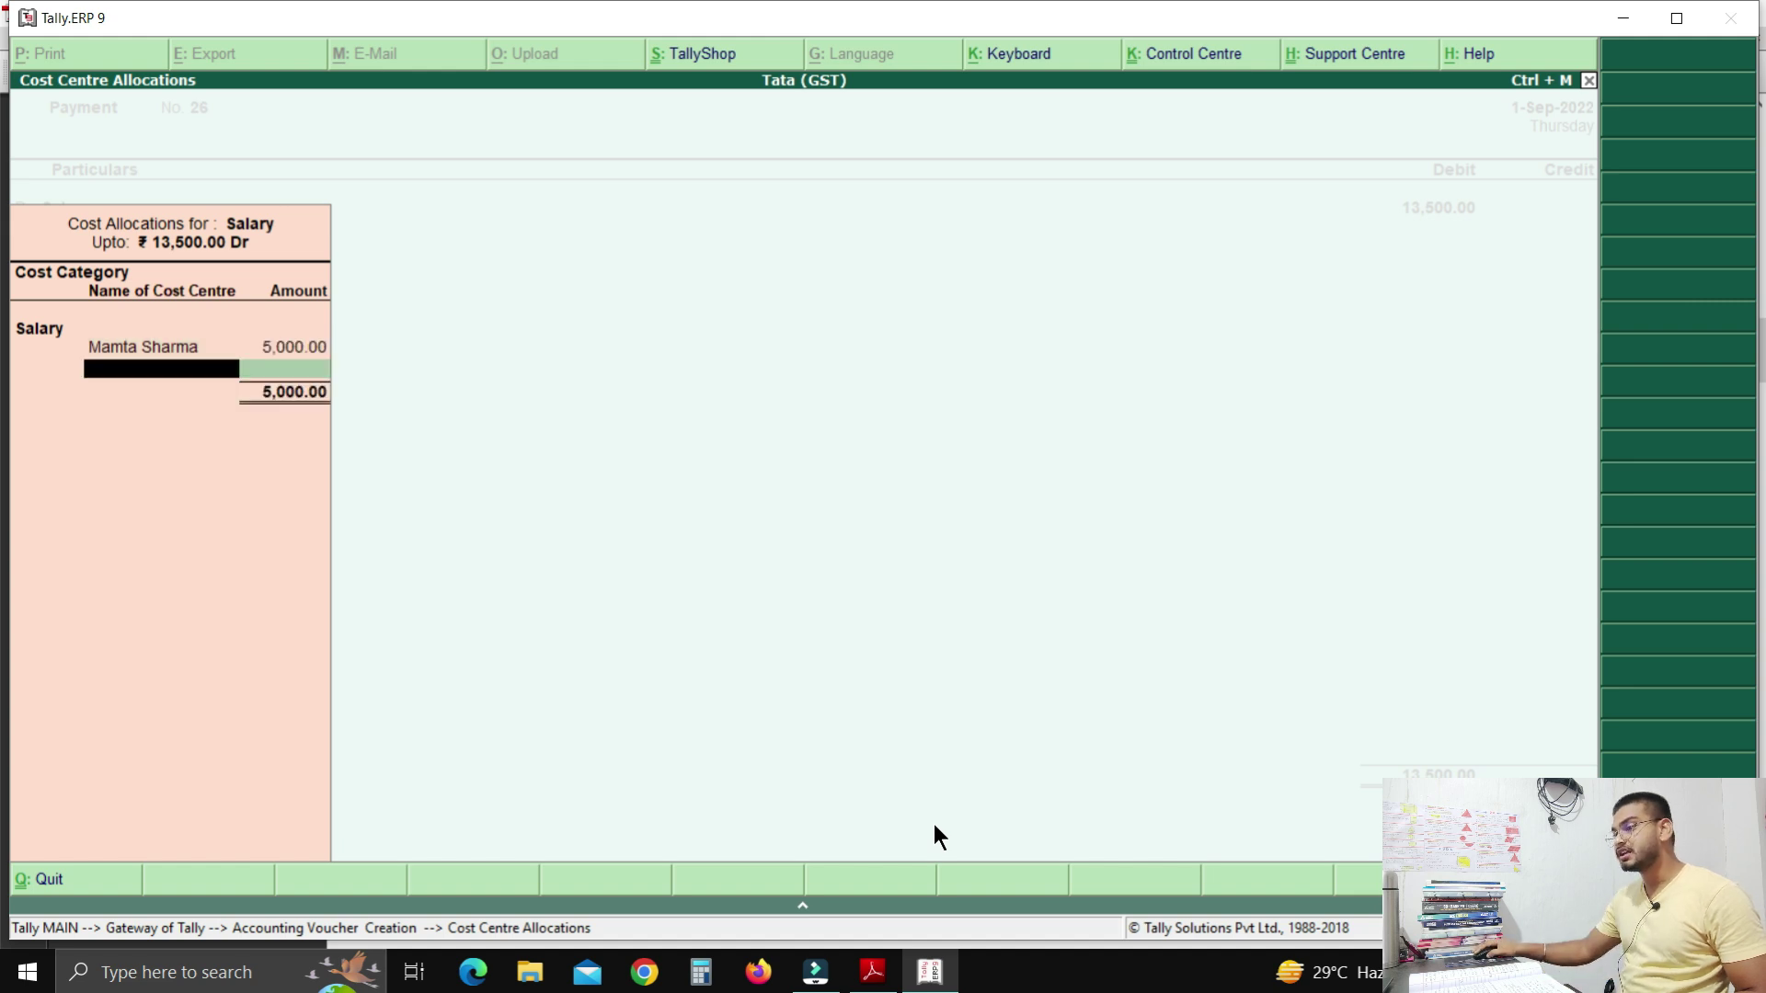
Check the salary table in gst 37.pdf in Adobe Reader and allocate 3000 to the second listed employee's cost centre.
mouse_move(873, 972)
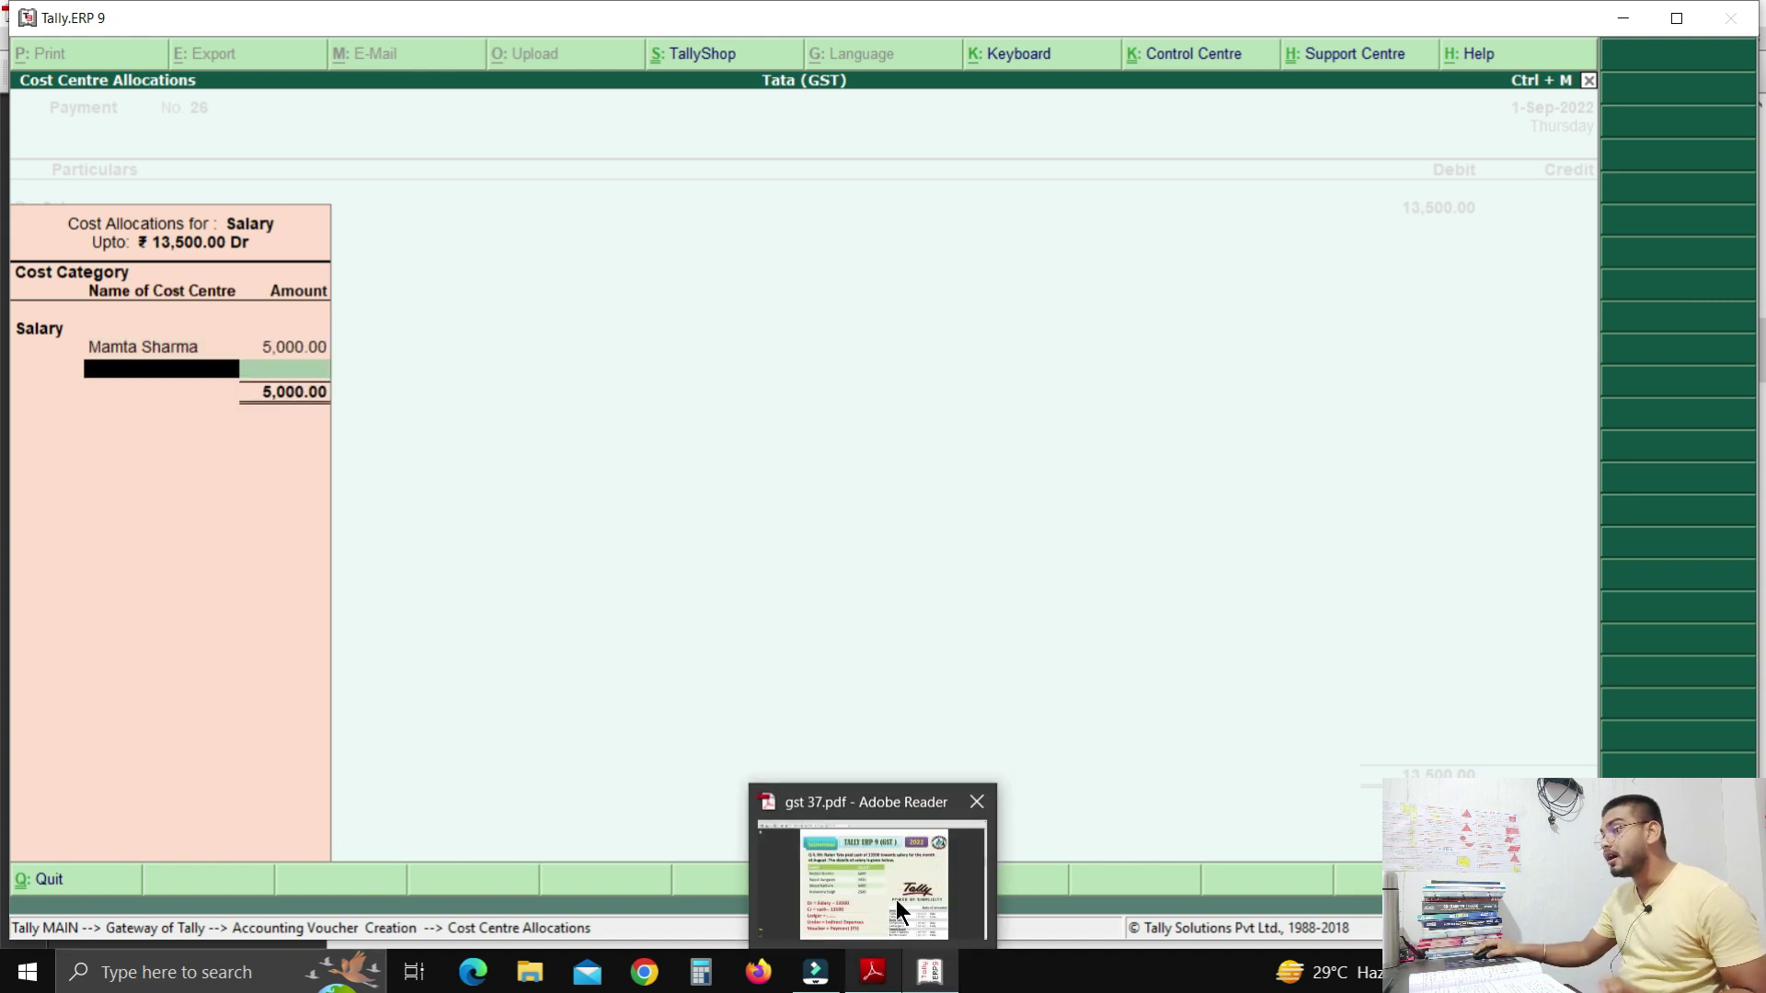
click(896, 900)
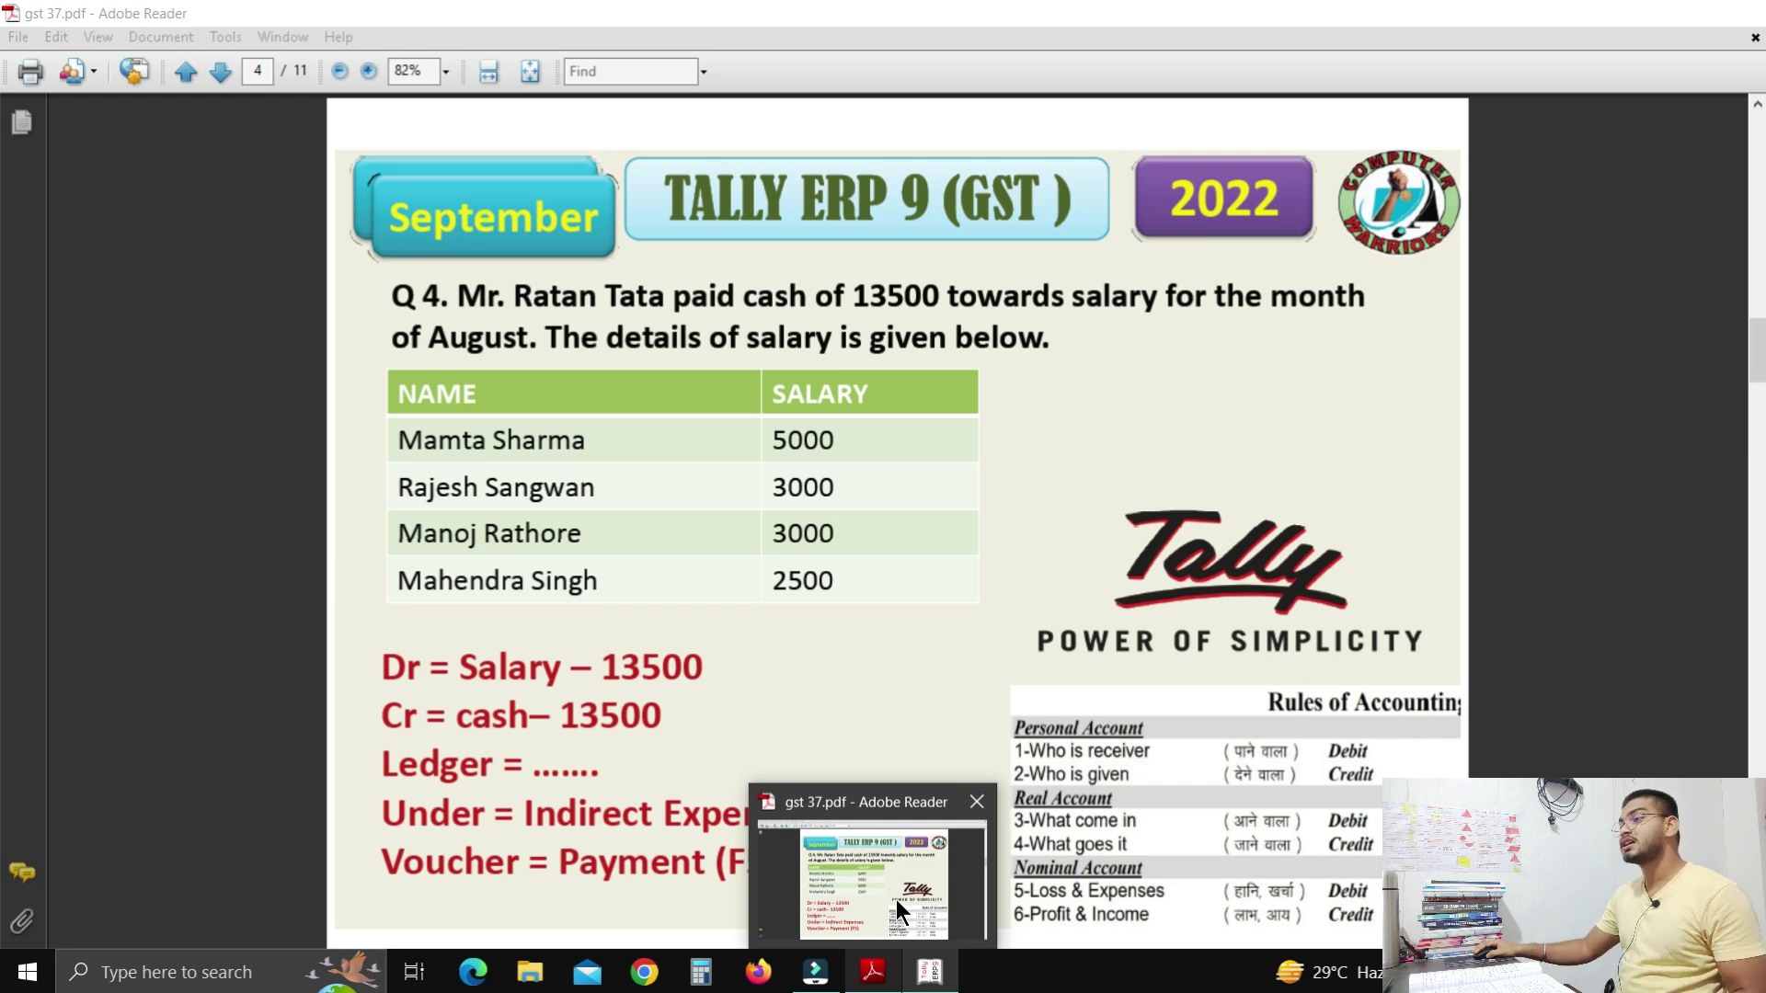
key(alt+Tab)
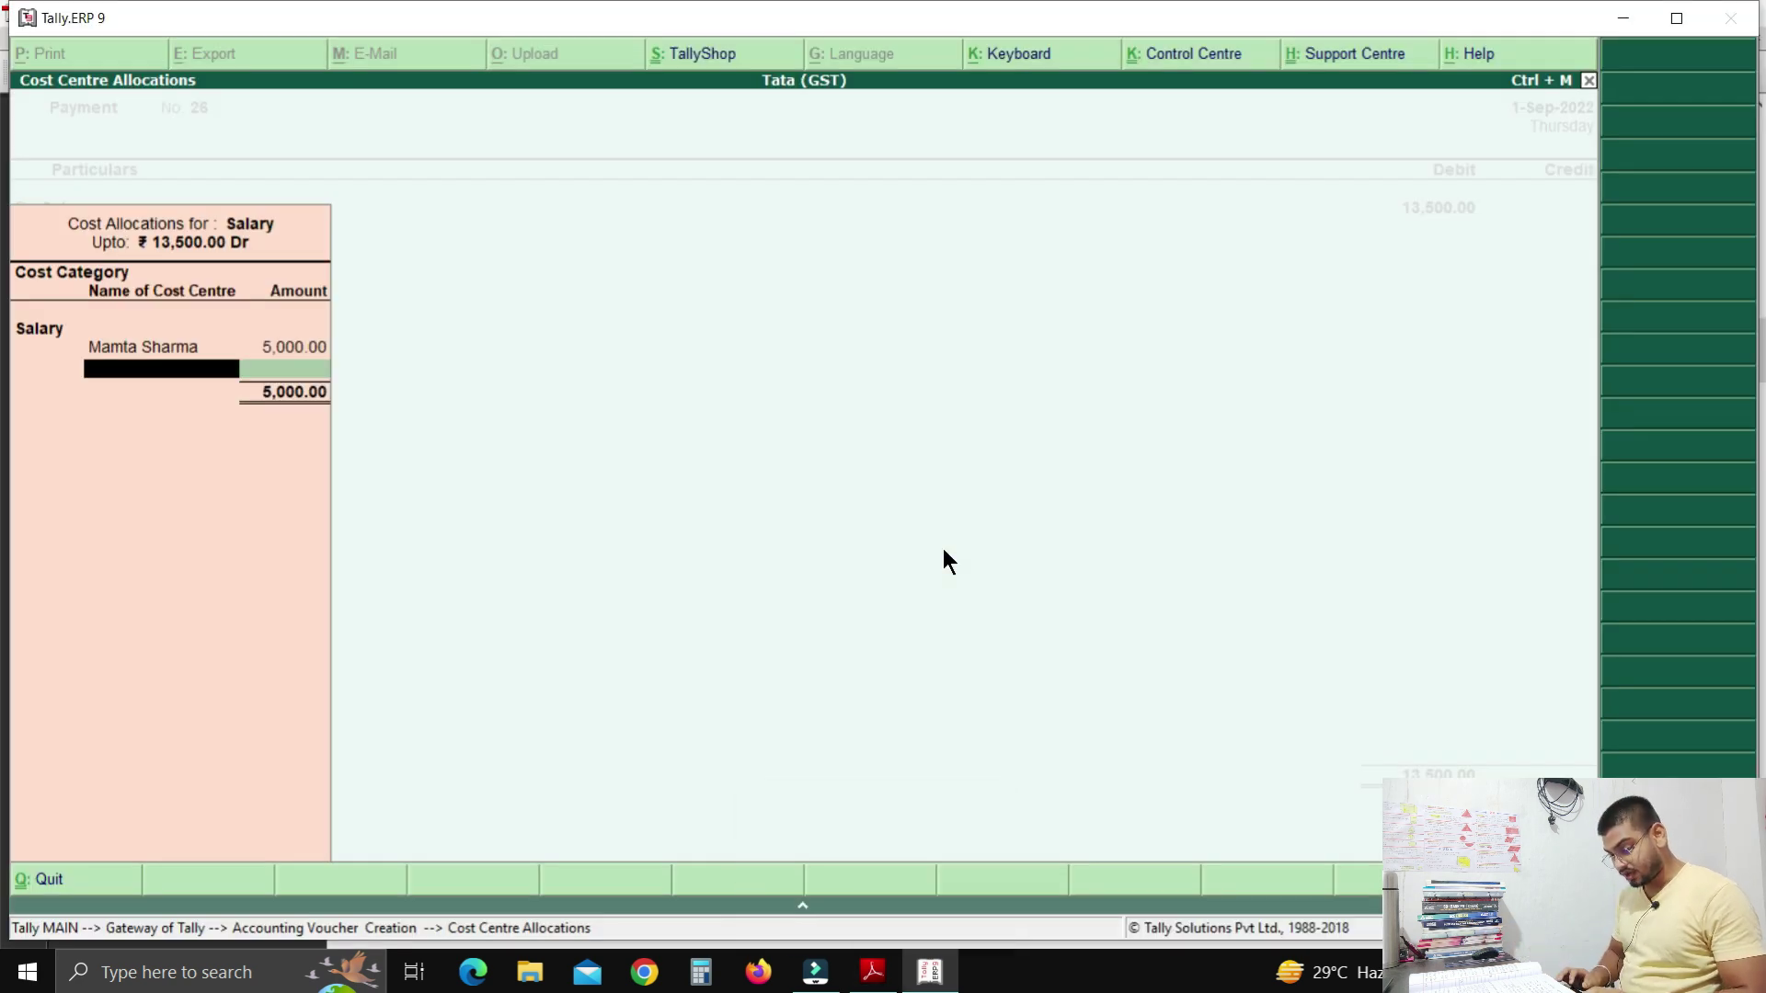
text(R)
key(Return)
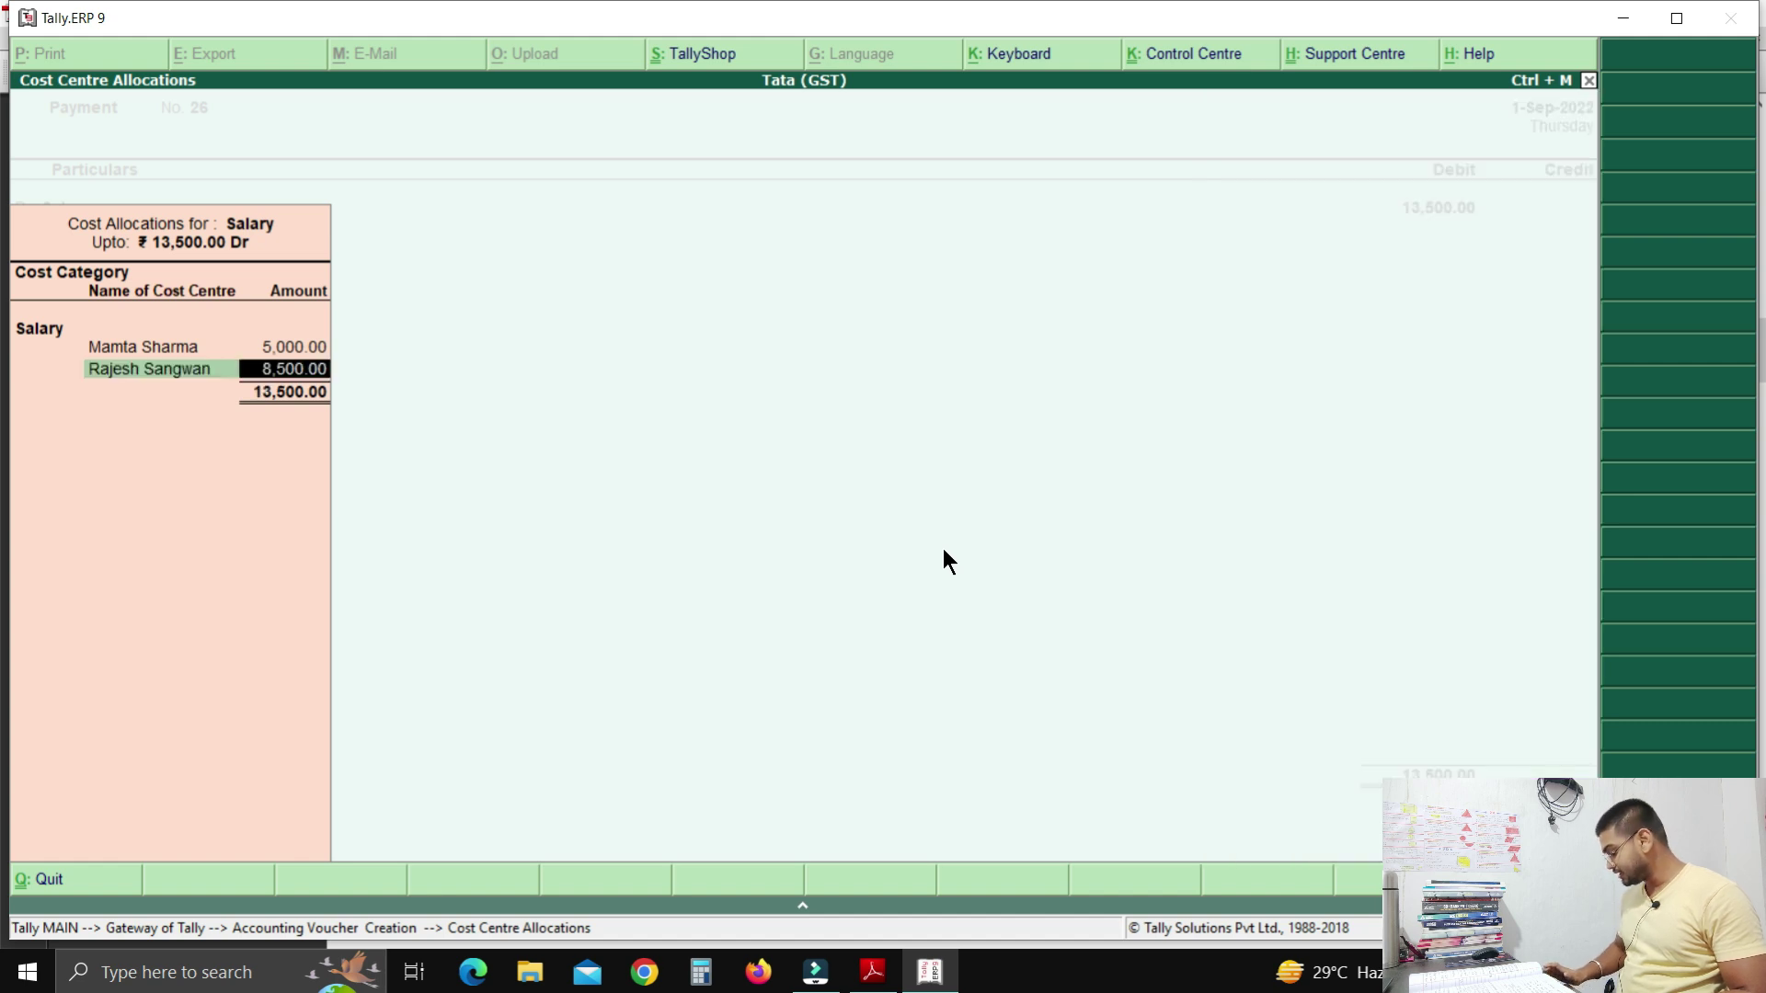
text(3000)
key(Return)
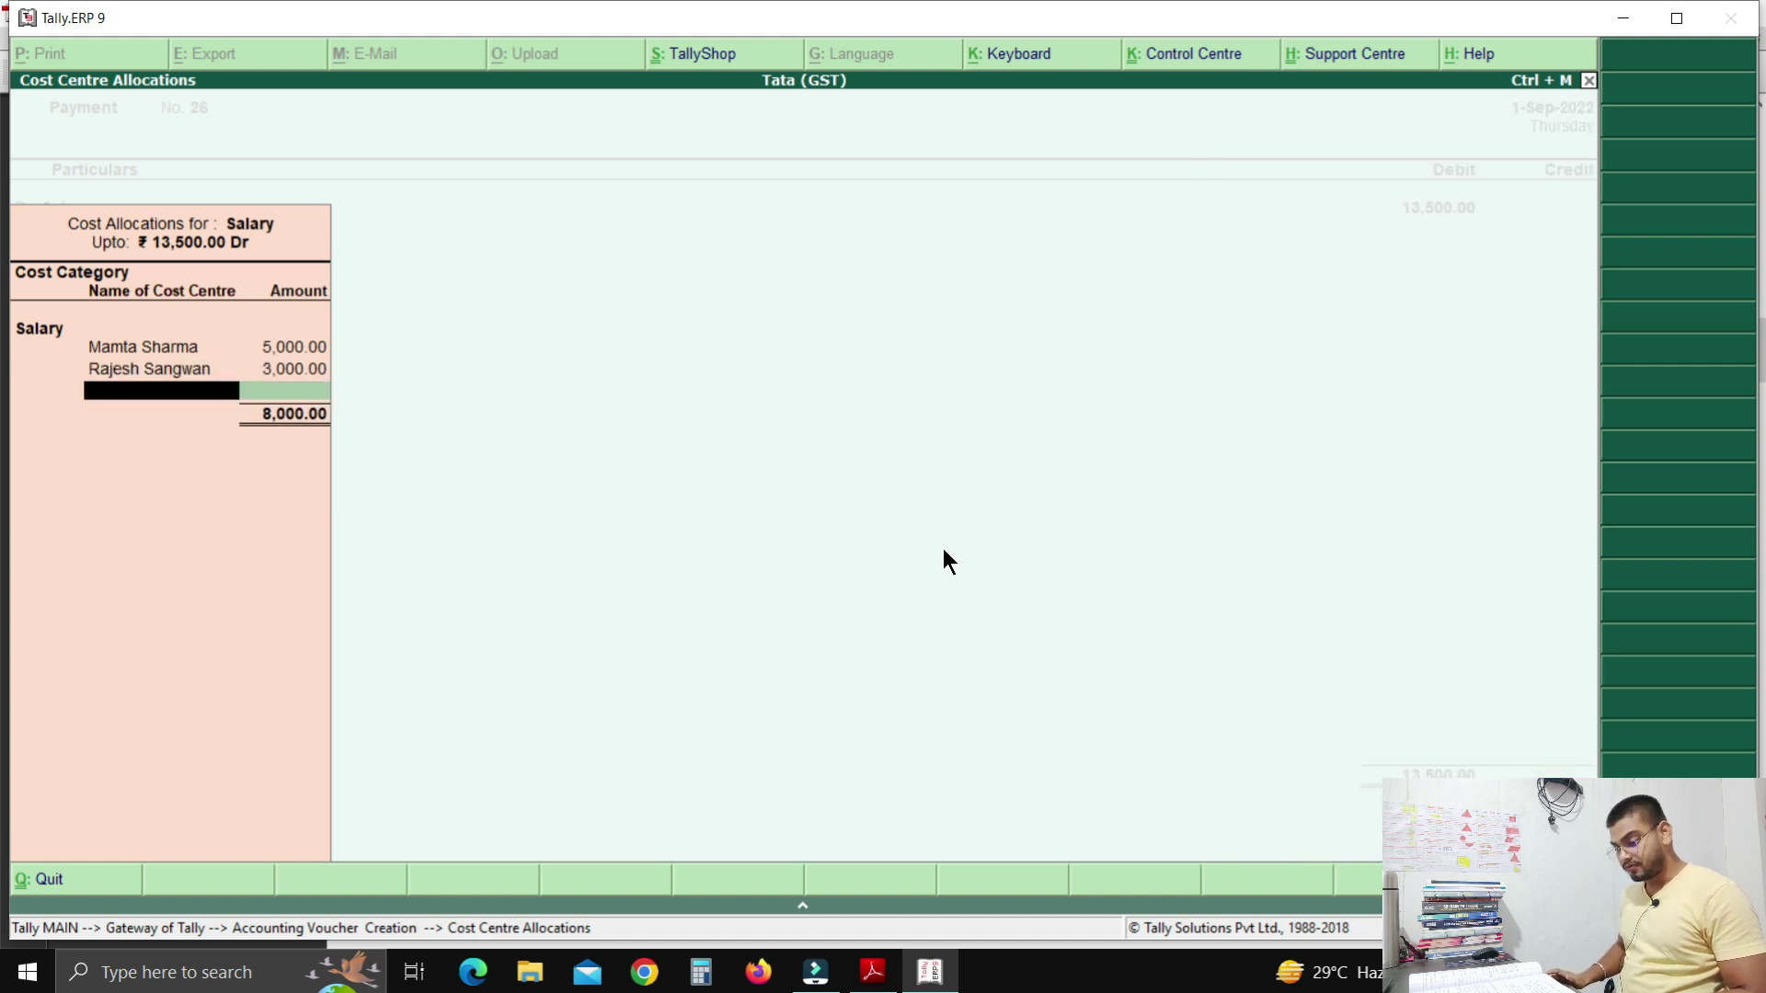
Allocate 3000 of the salary to the third listed employee's cost centre.
text(M)
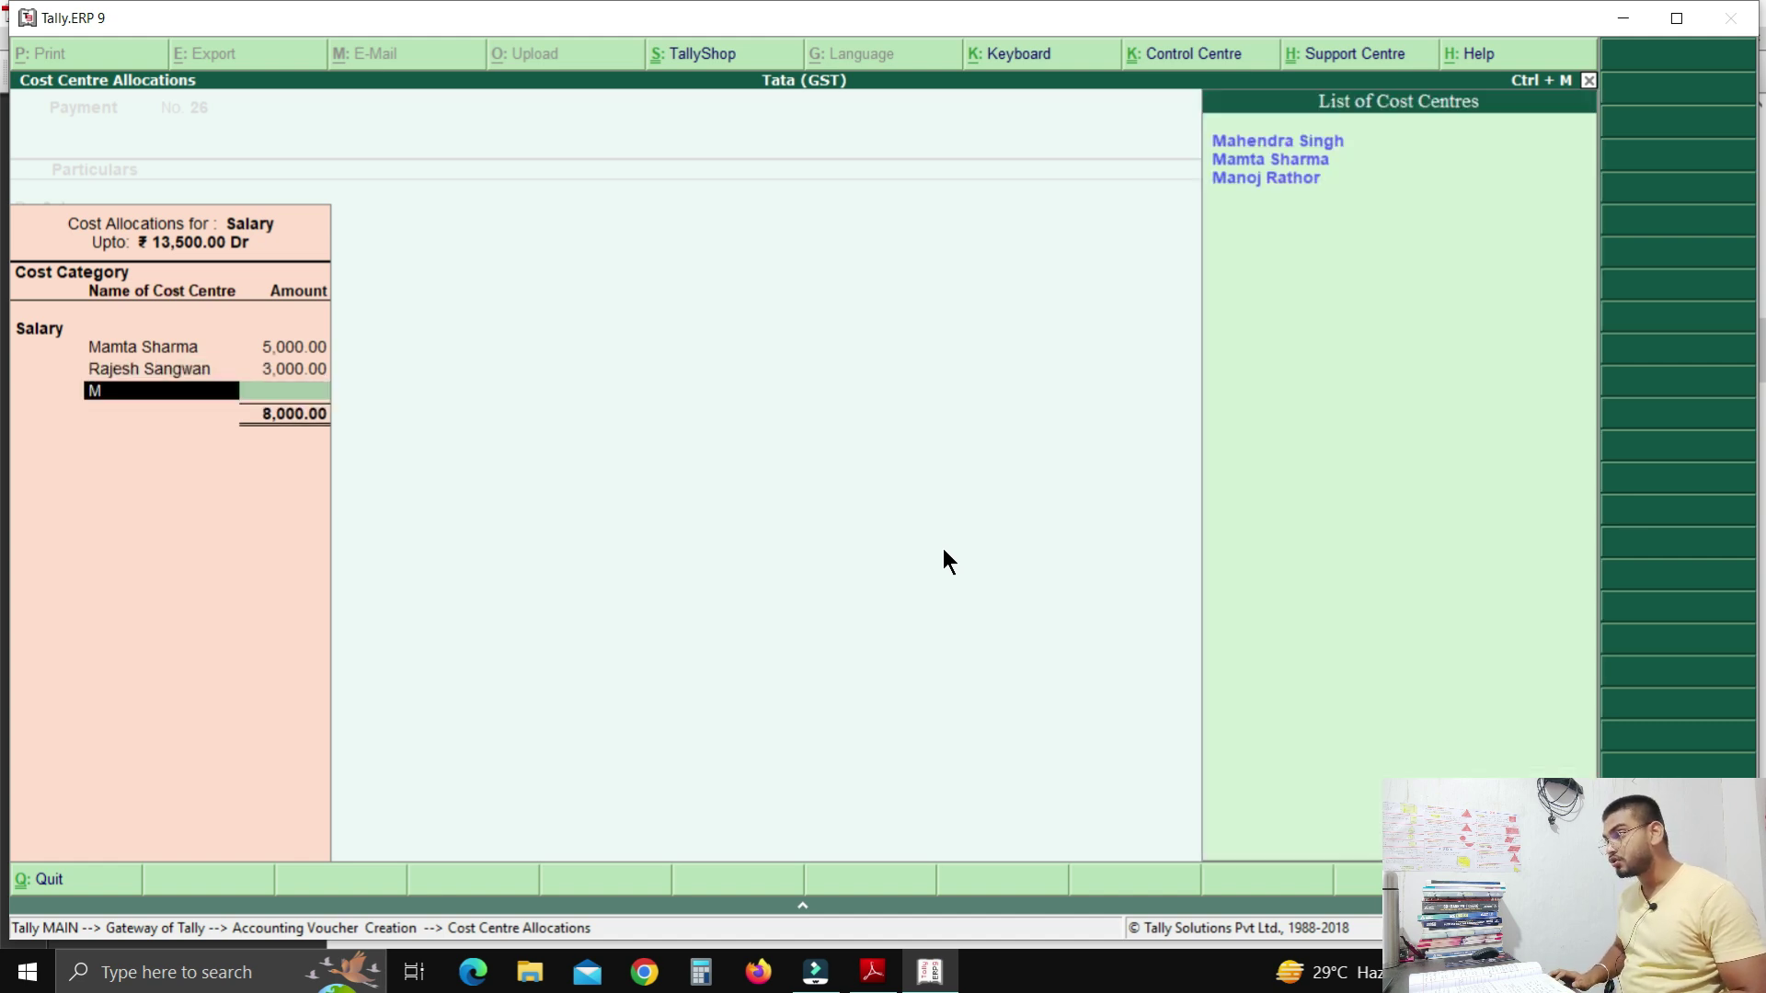
key(Down)
key(Down)
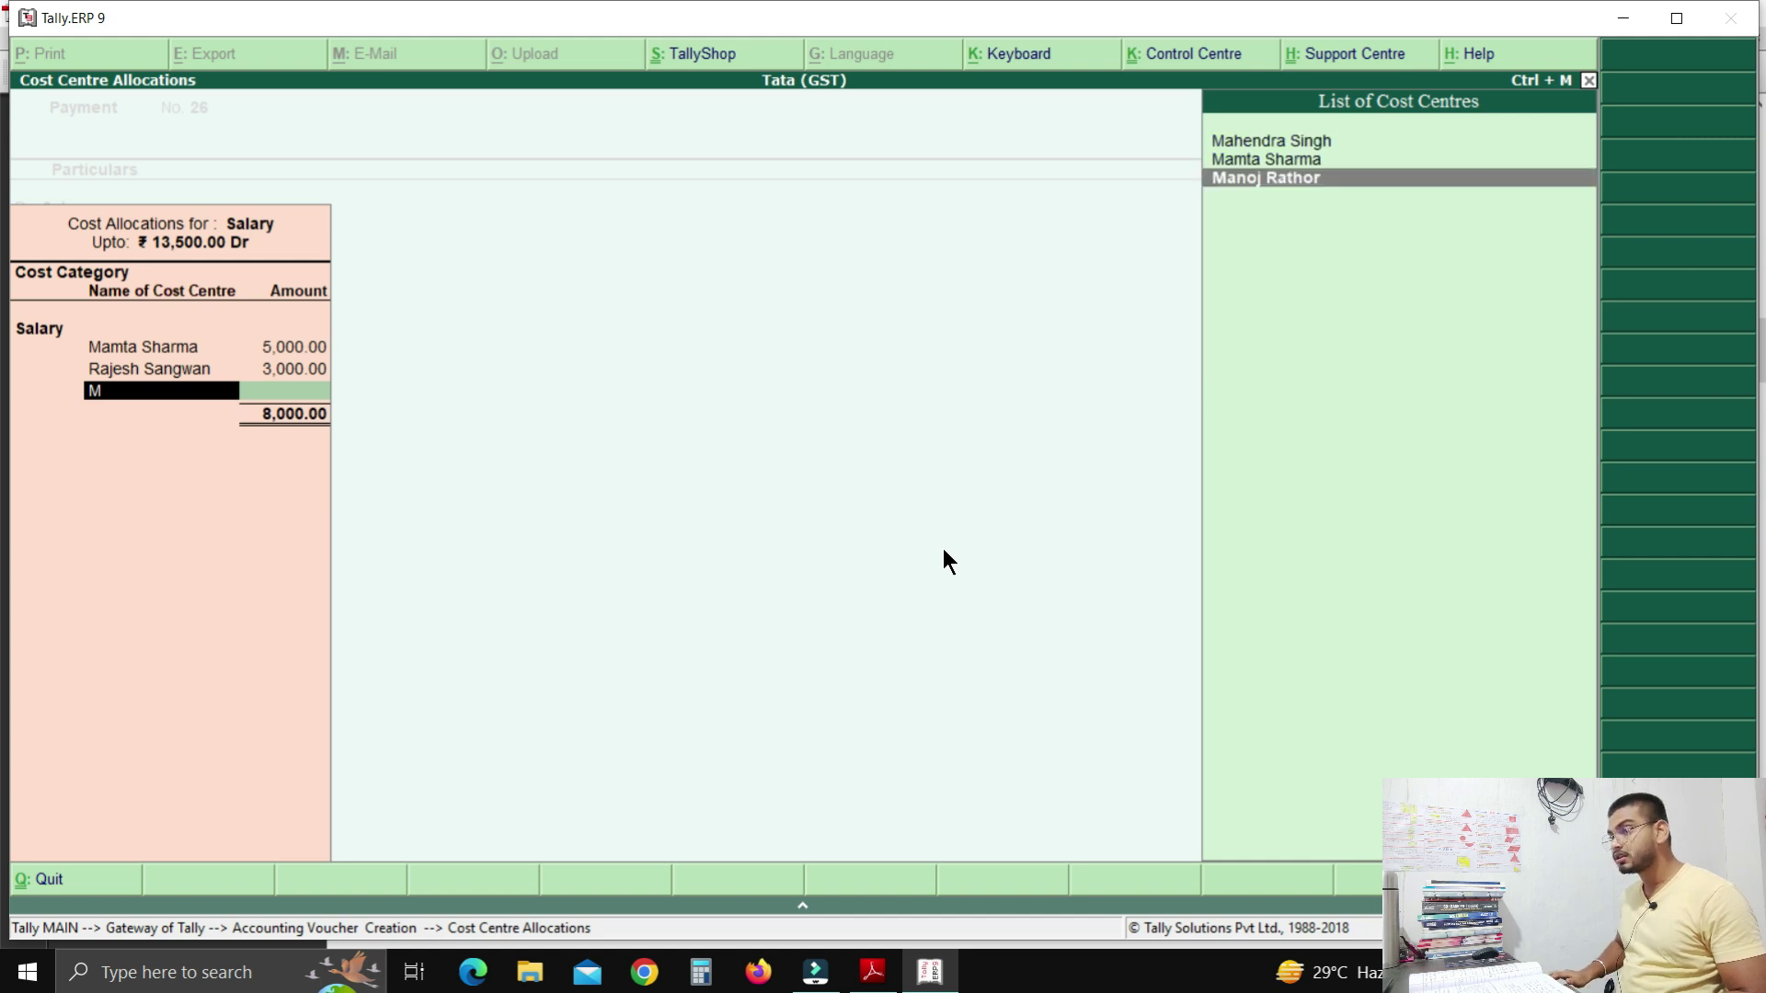
key(Return)
text(3,0)
text(000)
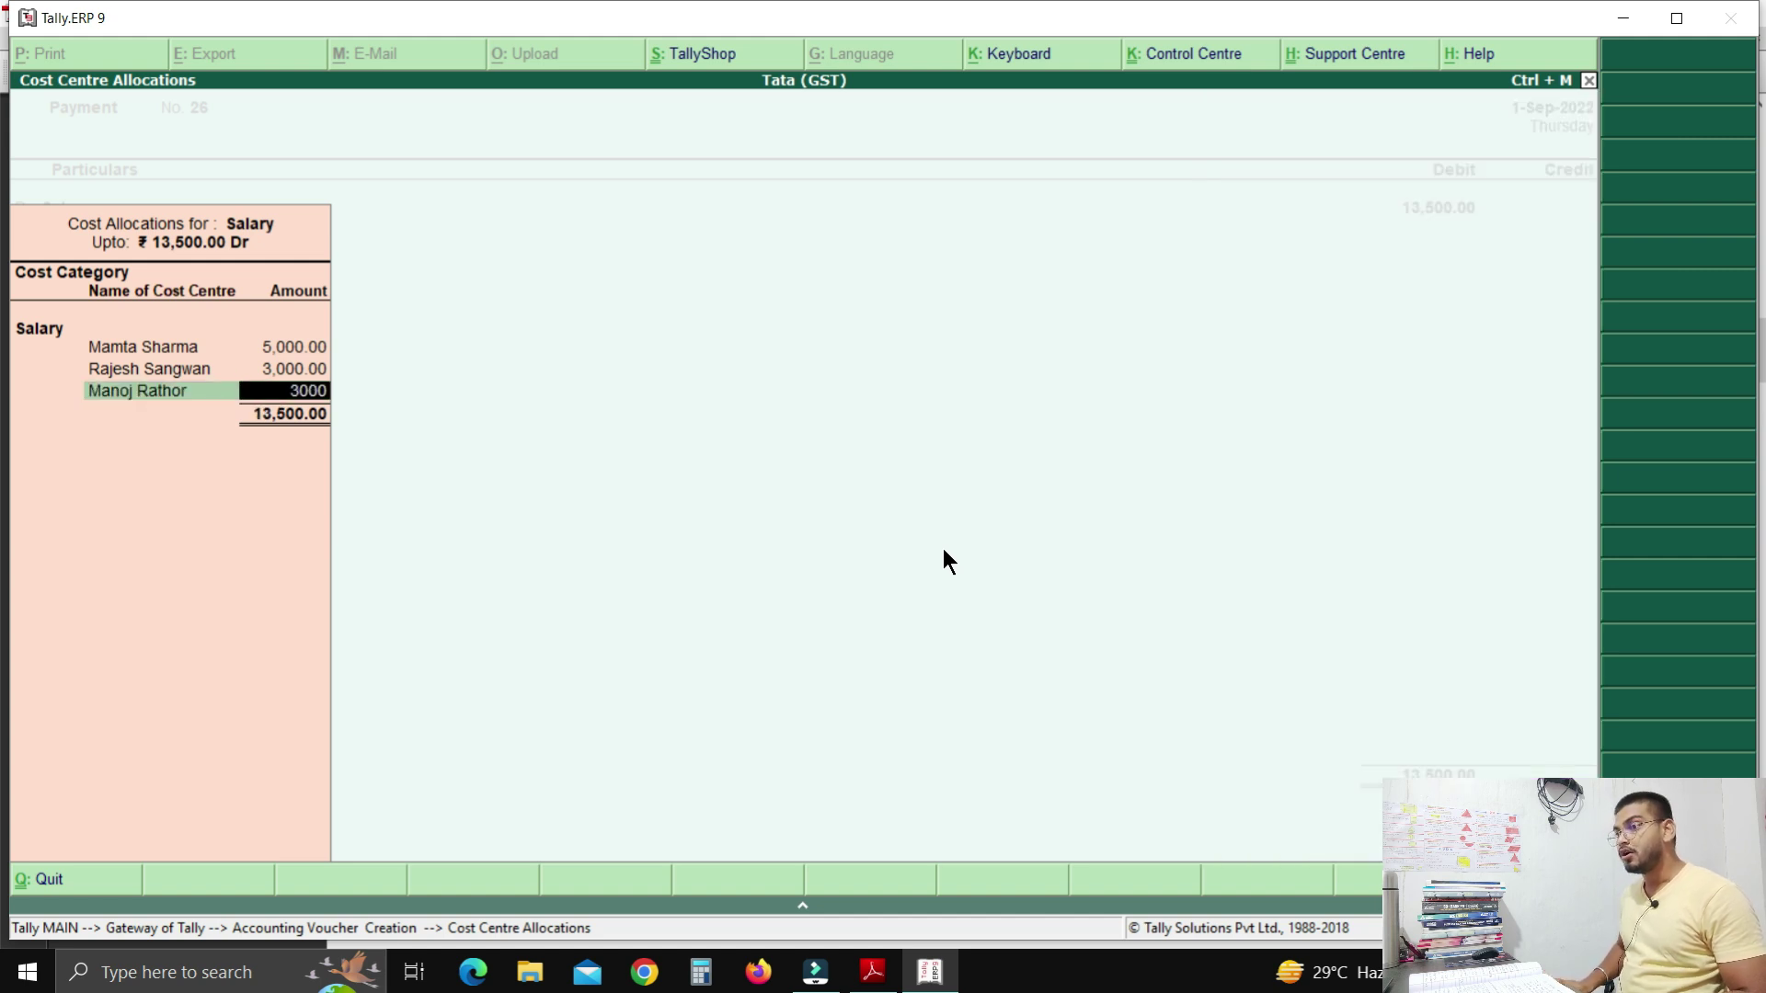
key(Return)
Allocate the remaining 2,500 to the fourth listed employee's cost centre and accept the salary cost allocations.
text(M)
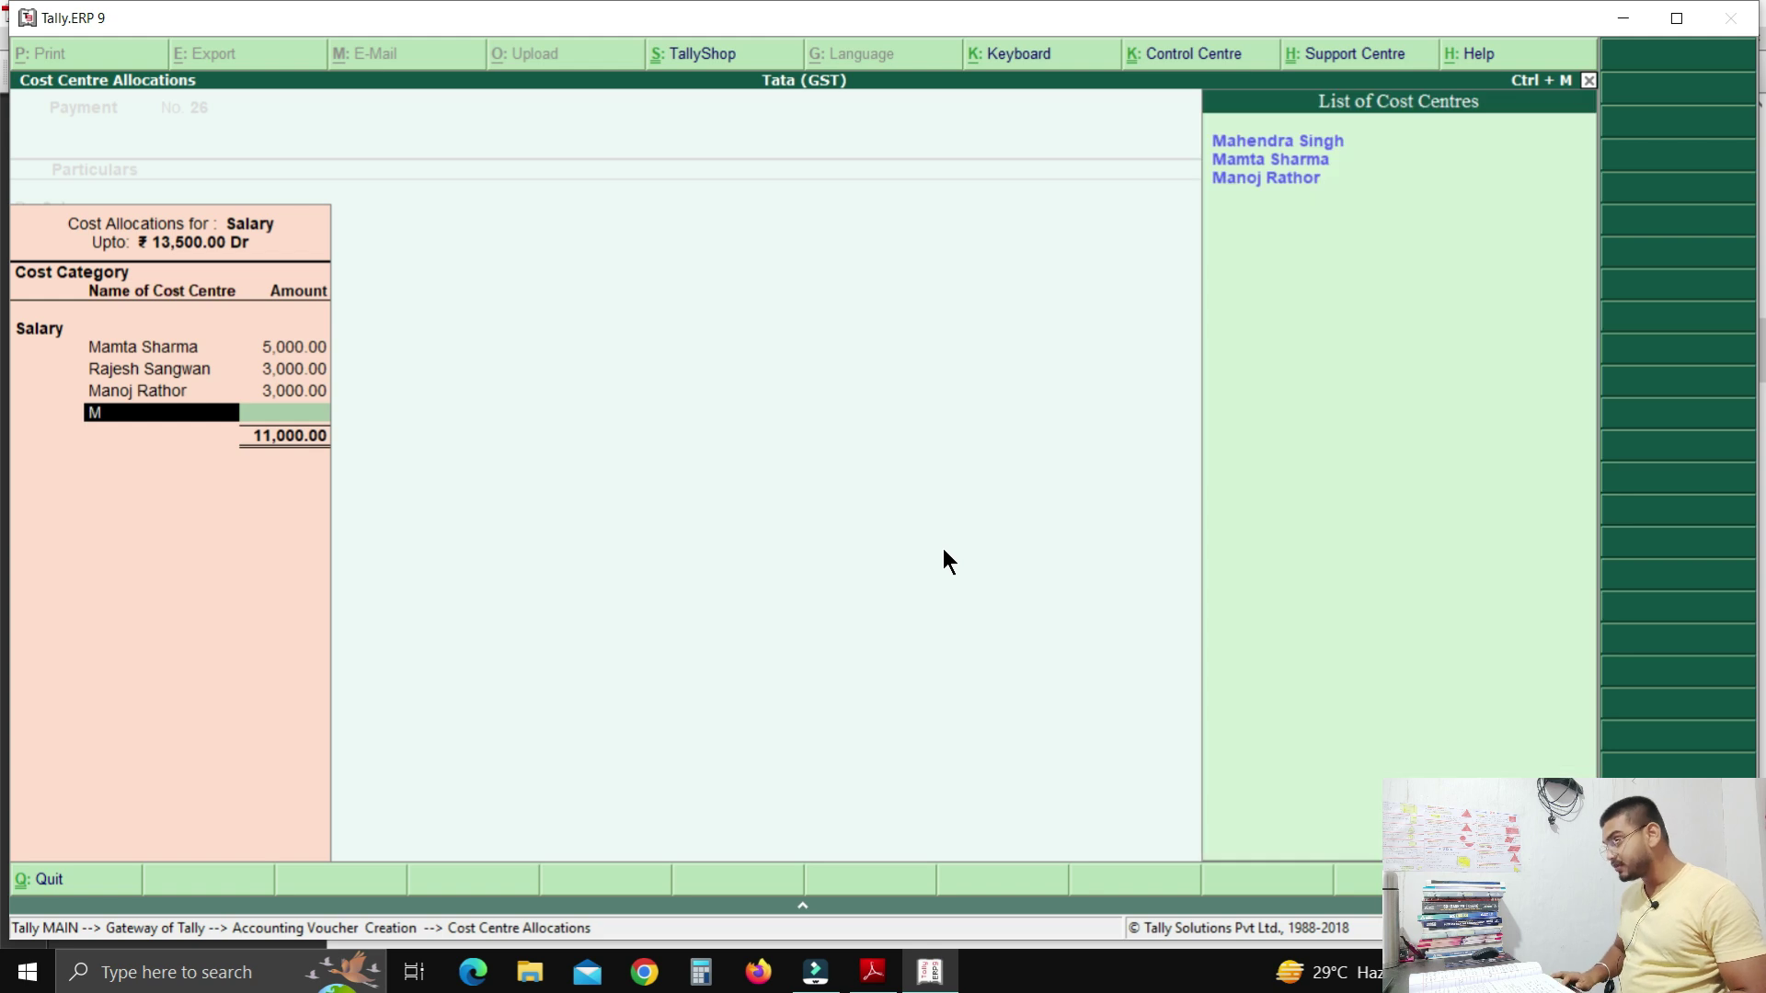
key(Return)
key(Return)
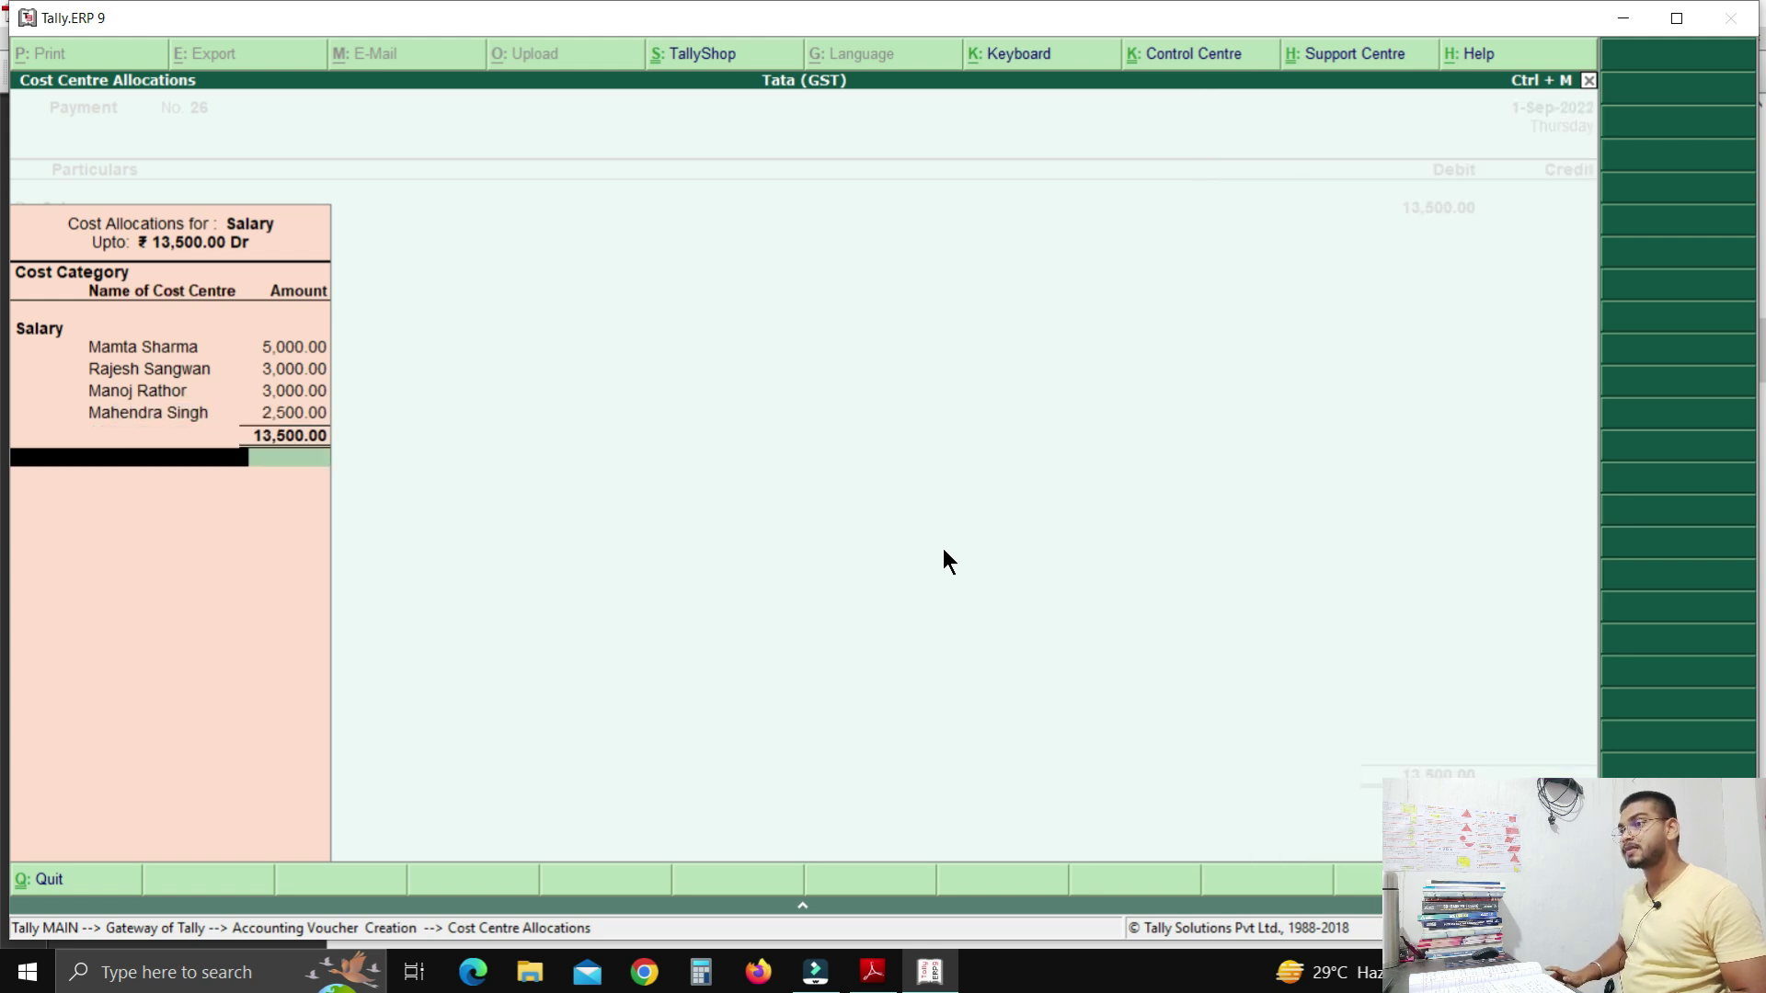
key(Return)
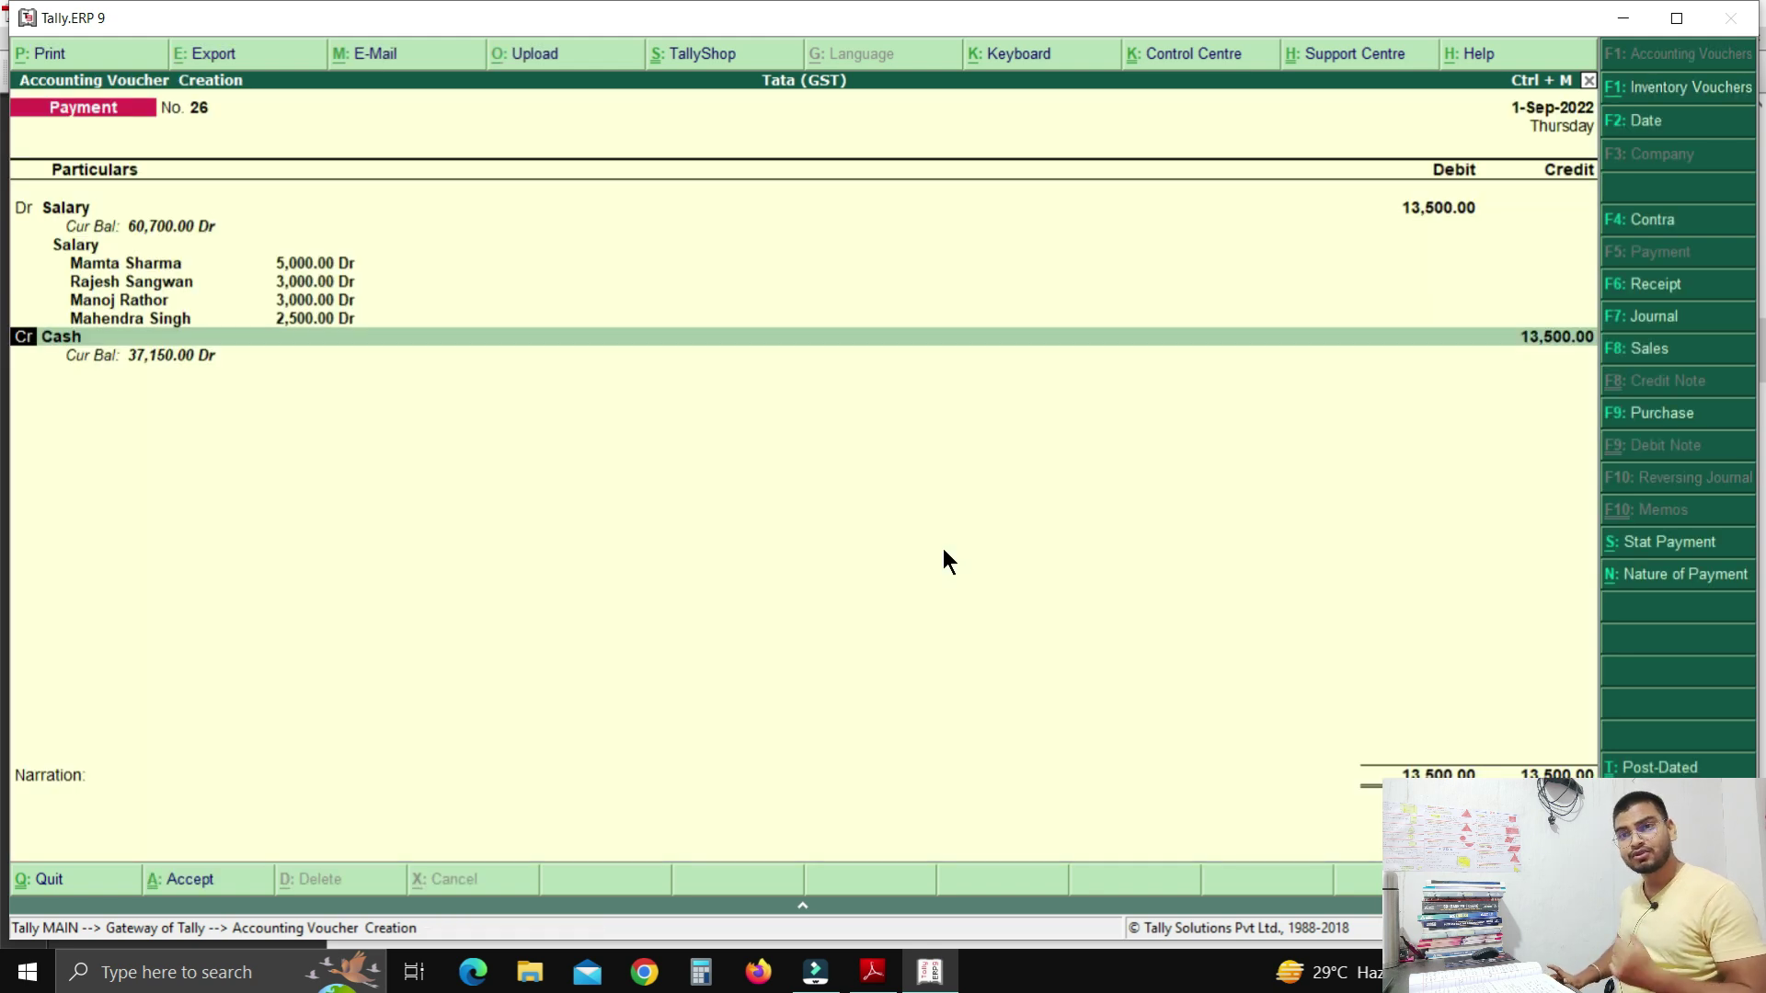
Credit Cash with 13,500, leave the narration empty and save the salary payment voucher.
key(Return)
key(Return)
key(Return)
key(Return)
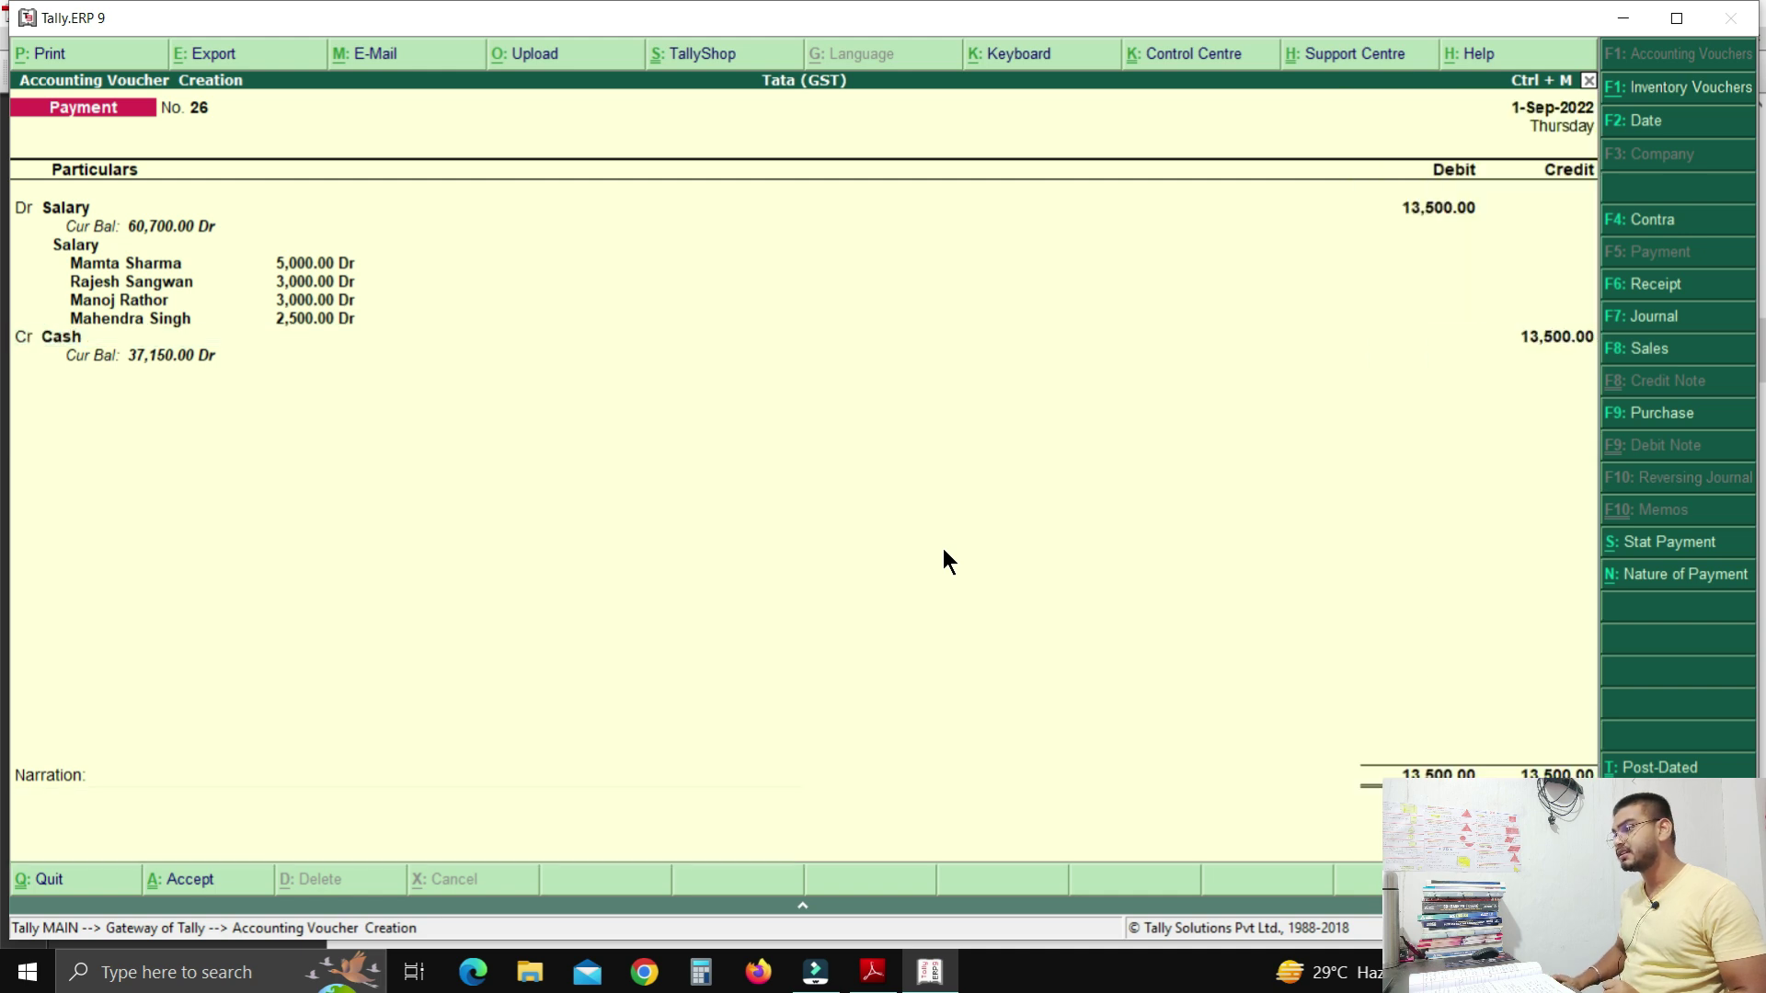
key(Return)
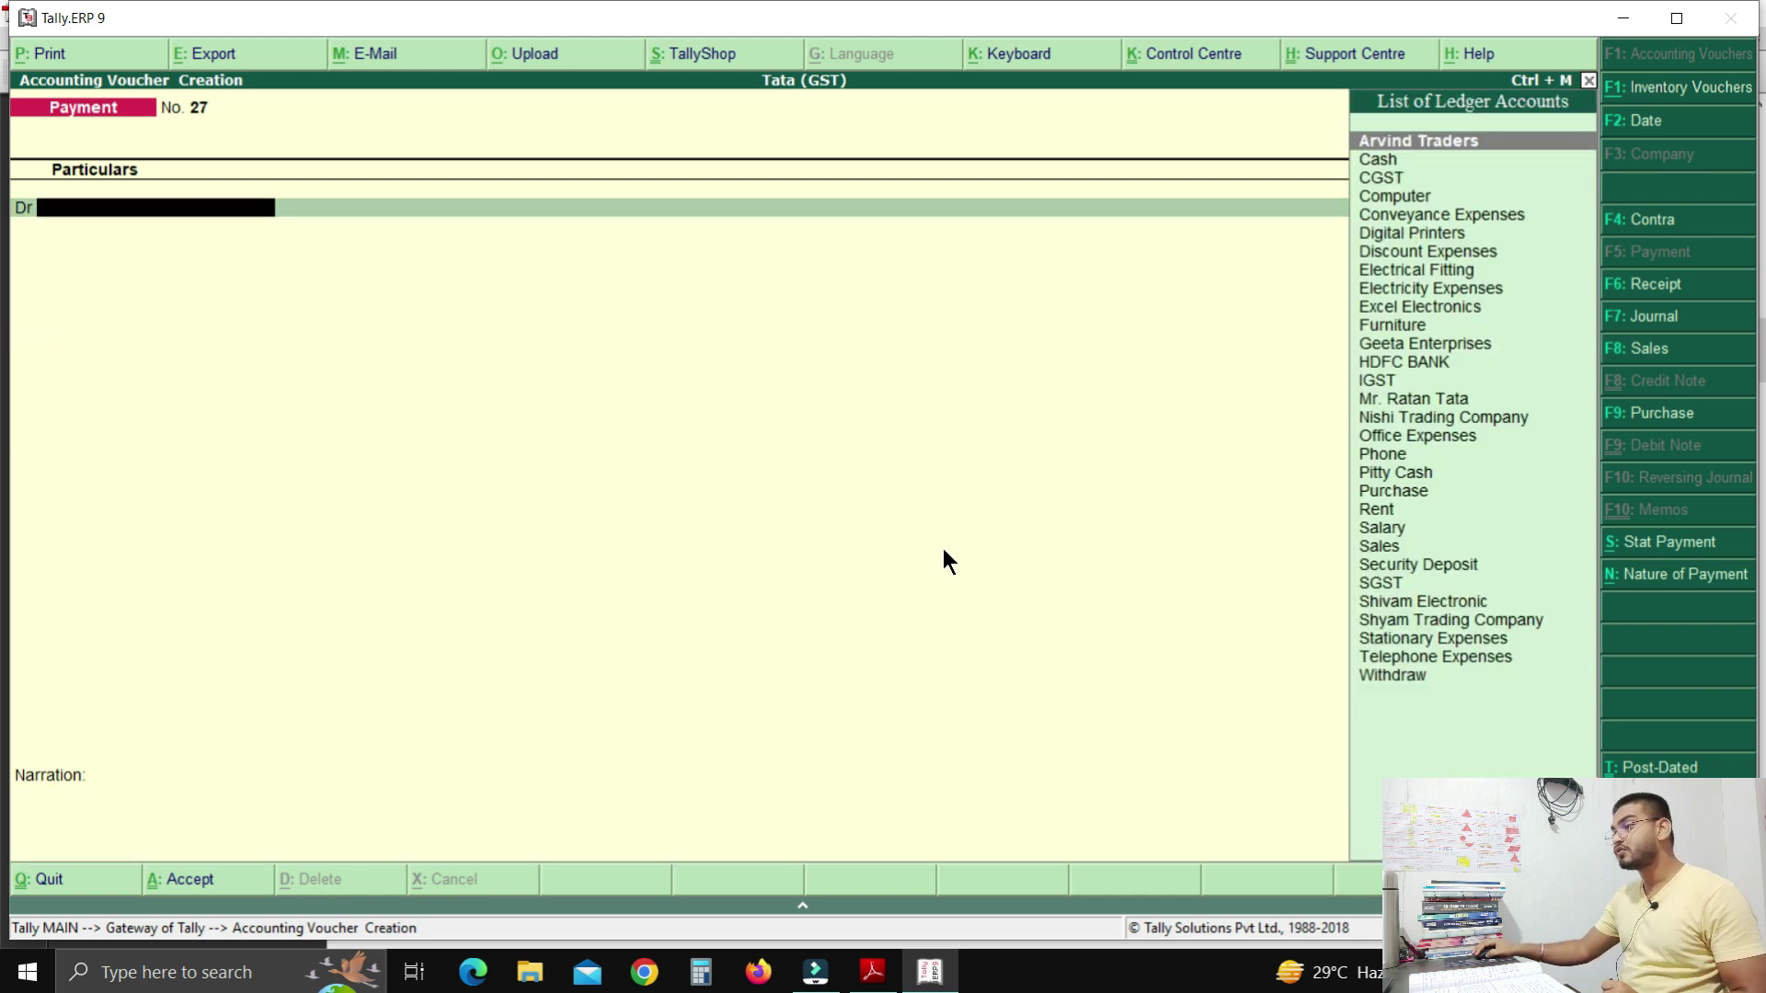
Read question 5 on the credit sale to Satish Electronics in gst 37.pdf in Adobe Reader and return to Tally.ERP 9.
click(873, 972)
scroll(872, 546, down, 1)
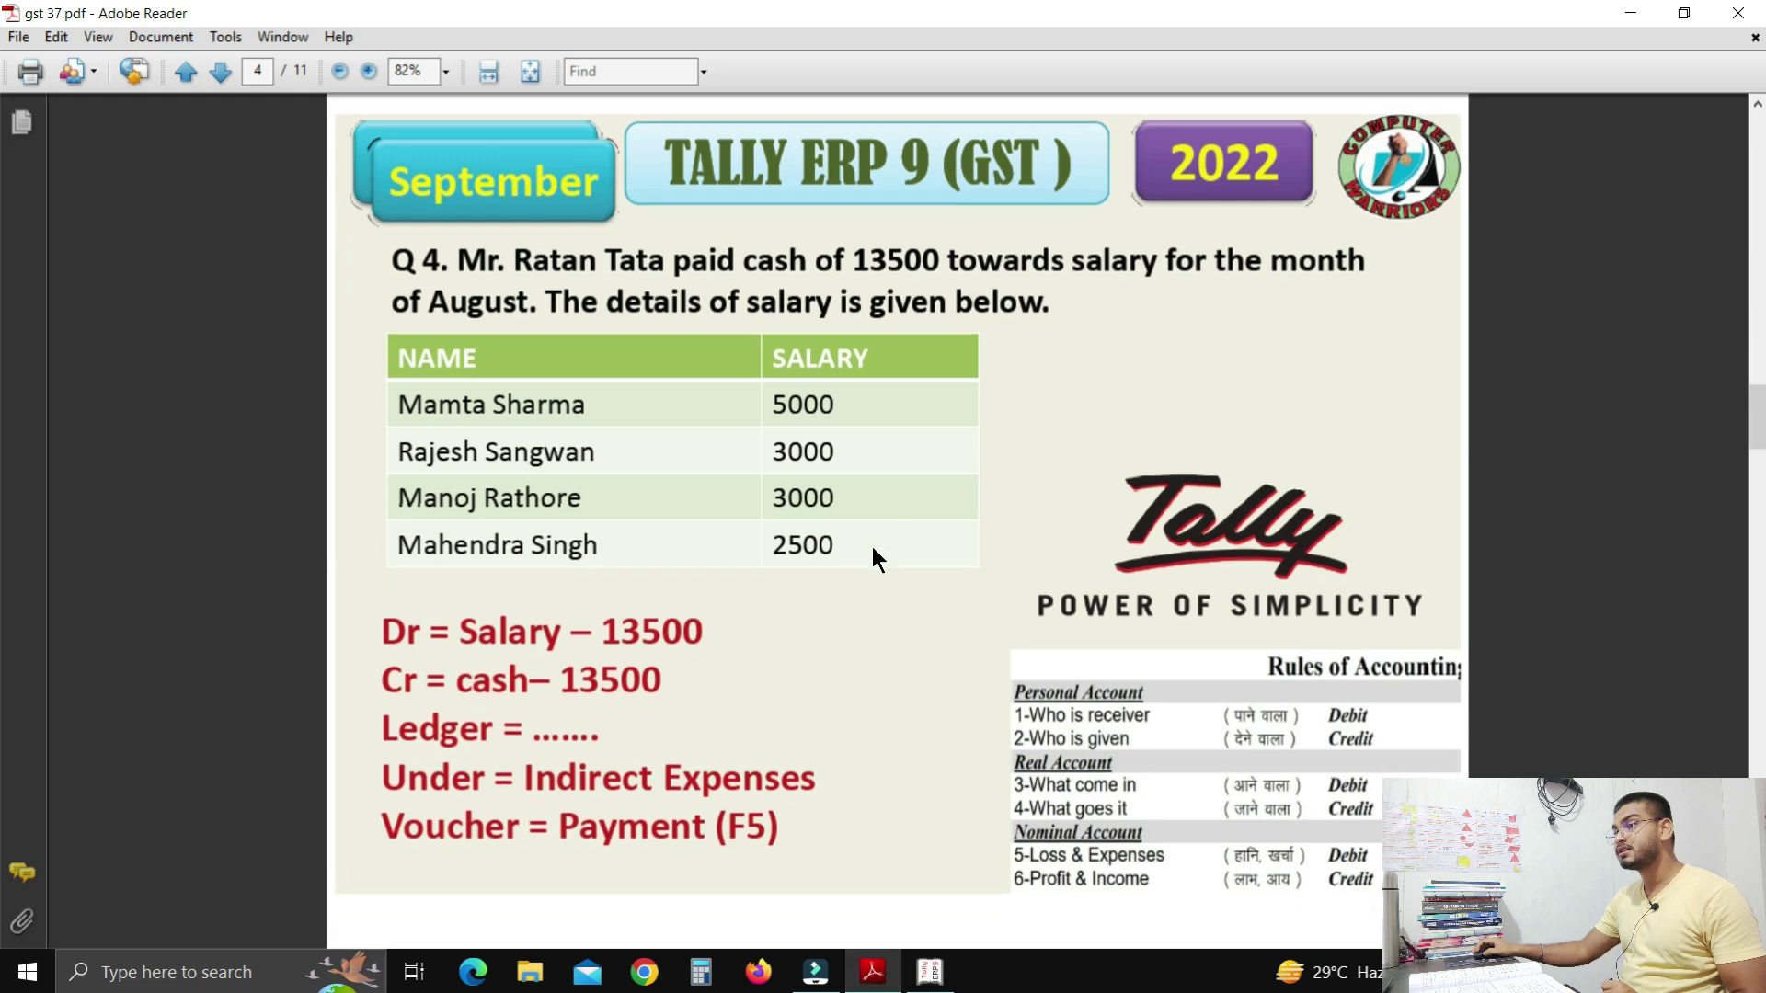
scroll(872, 547, down, 5)
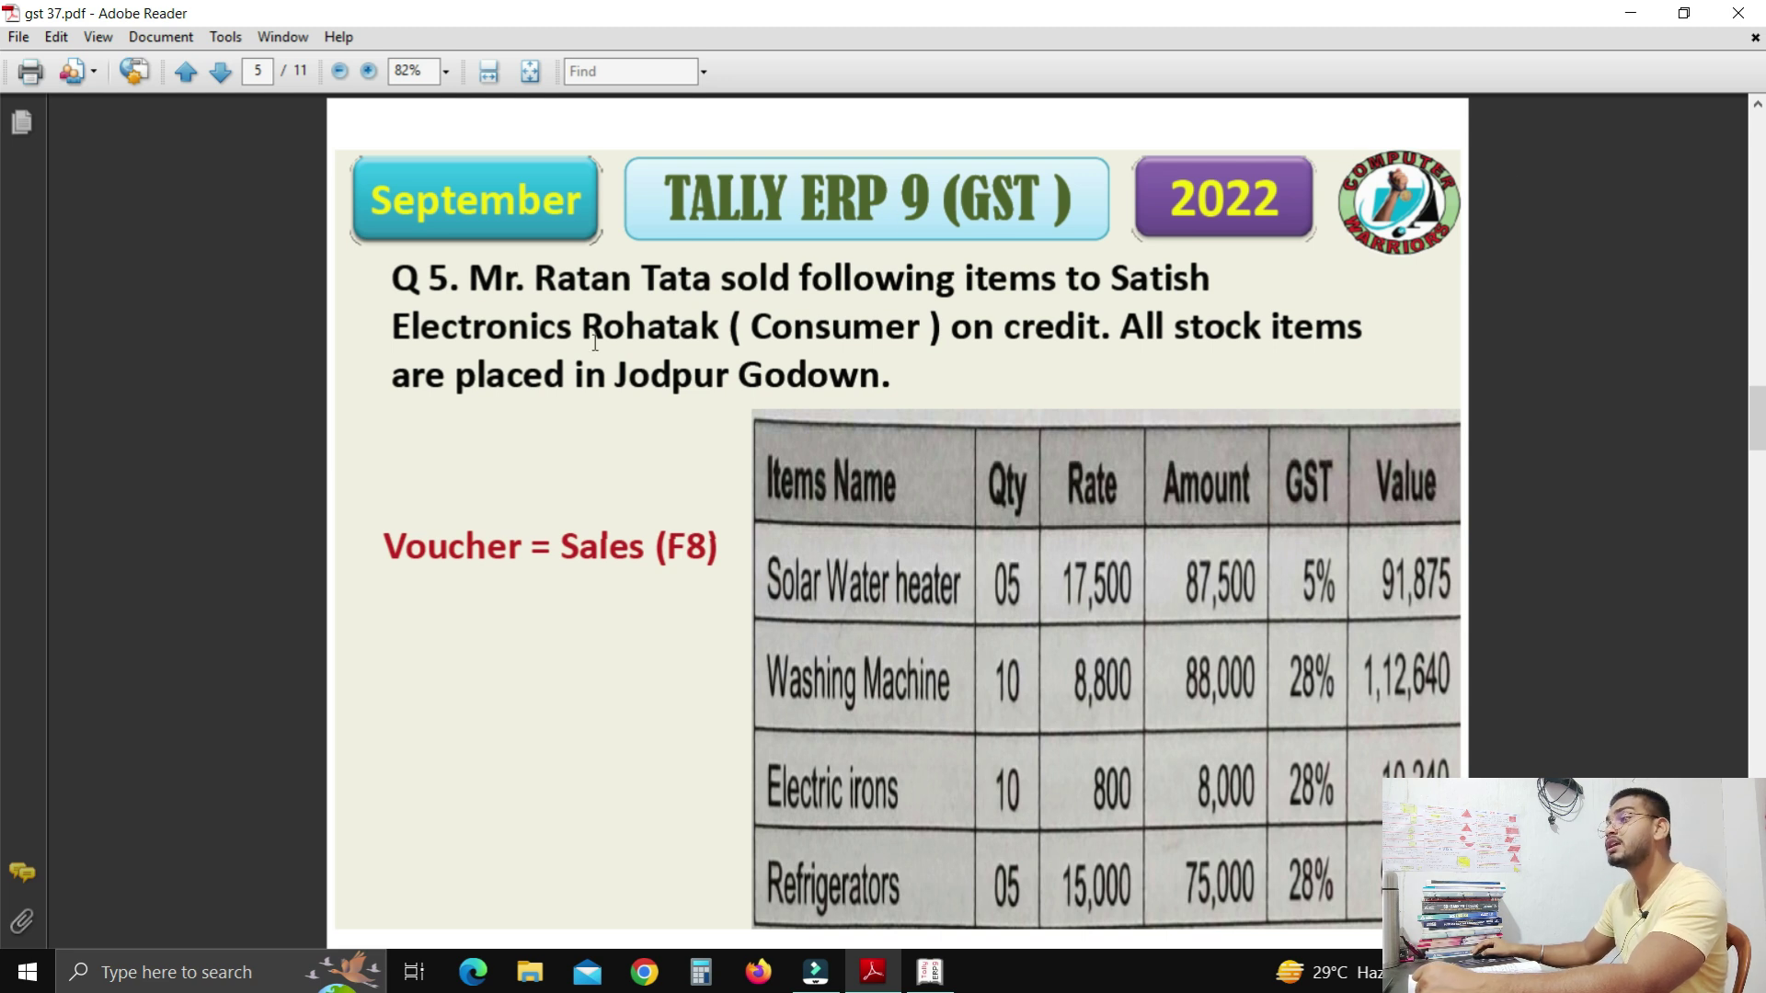
drag(952, 329, 1050, 420)
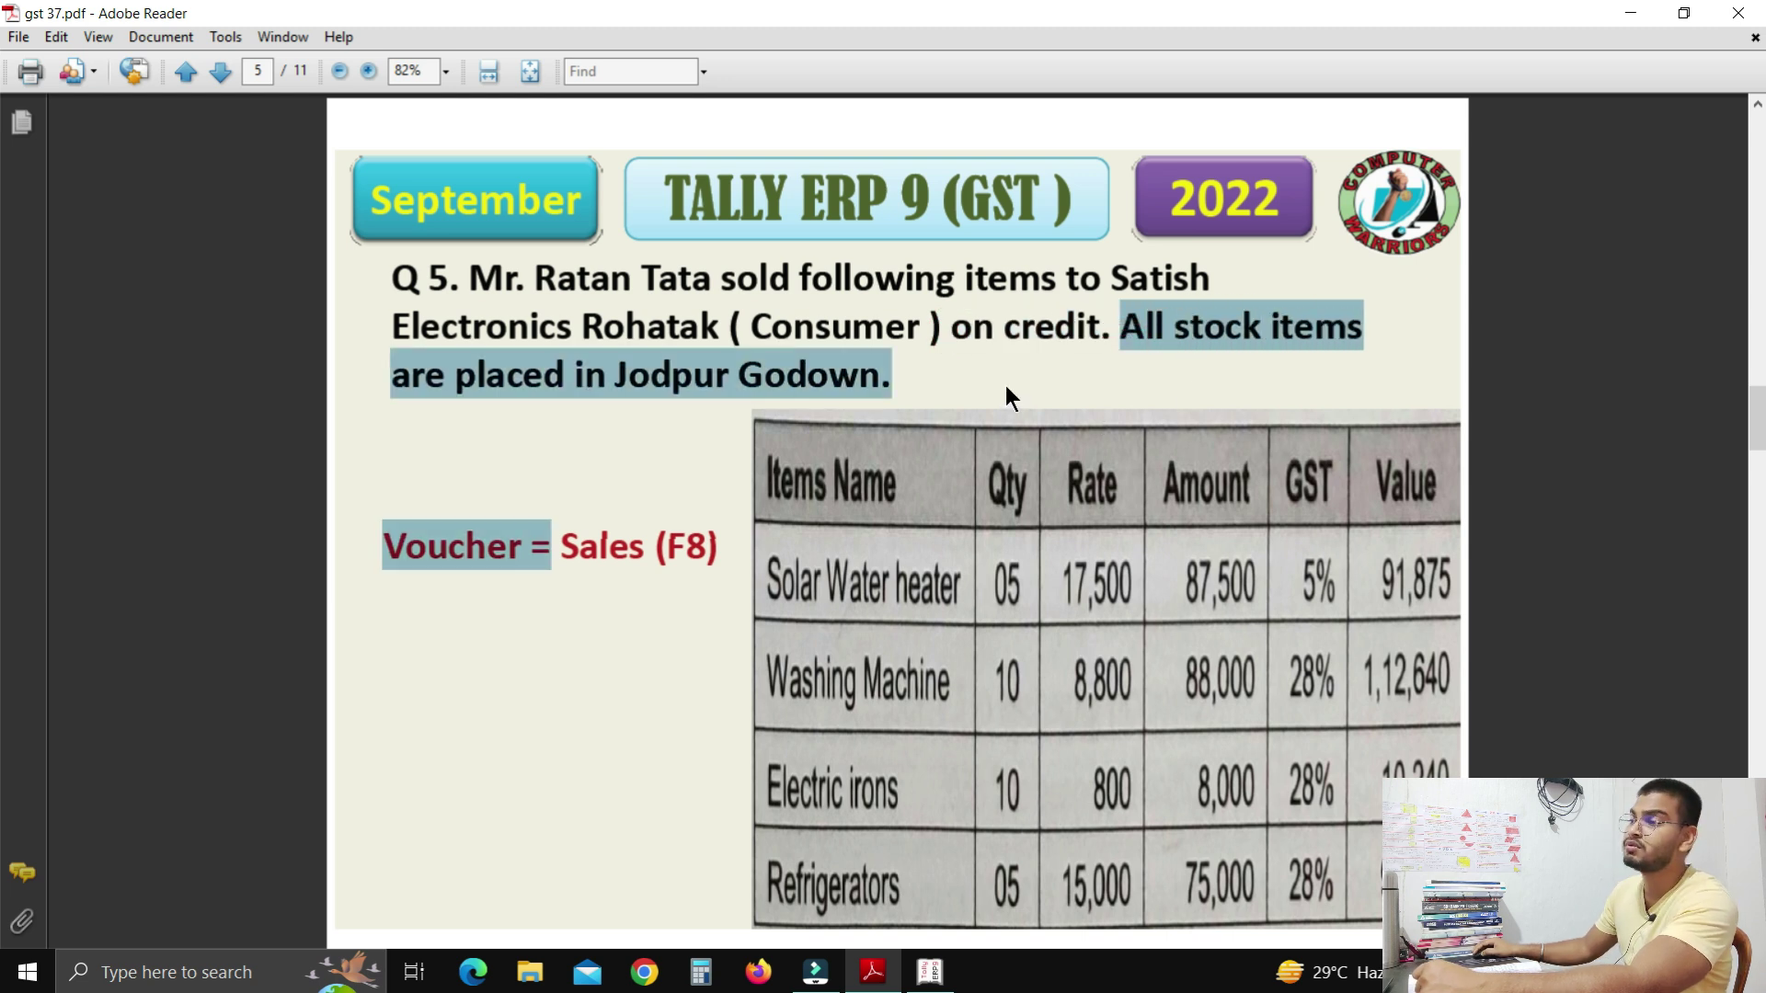
click(935, 378)
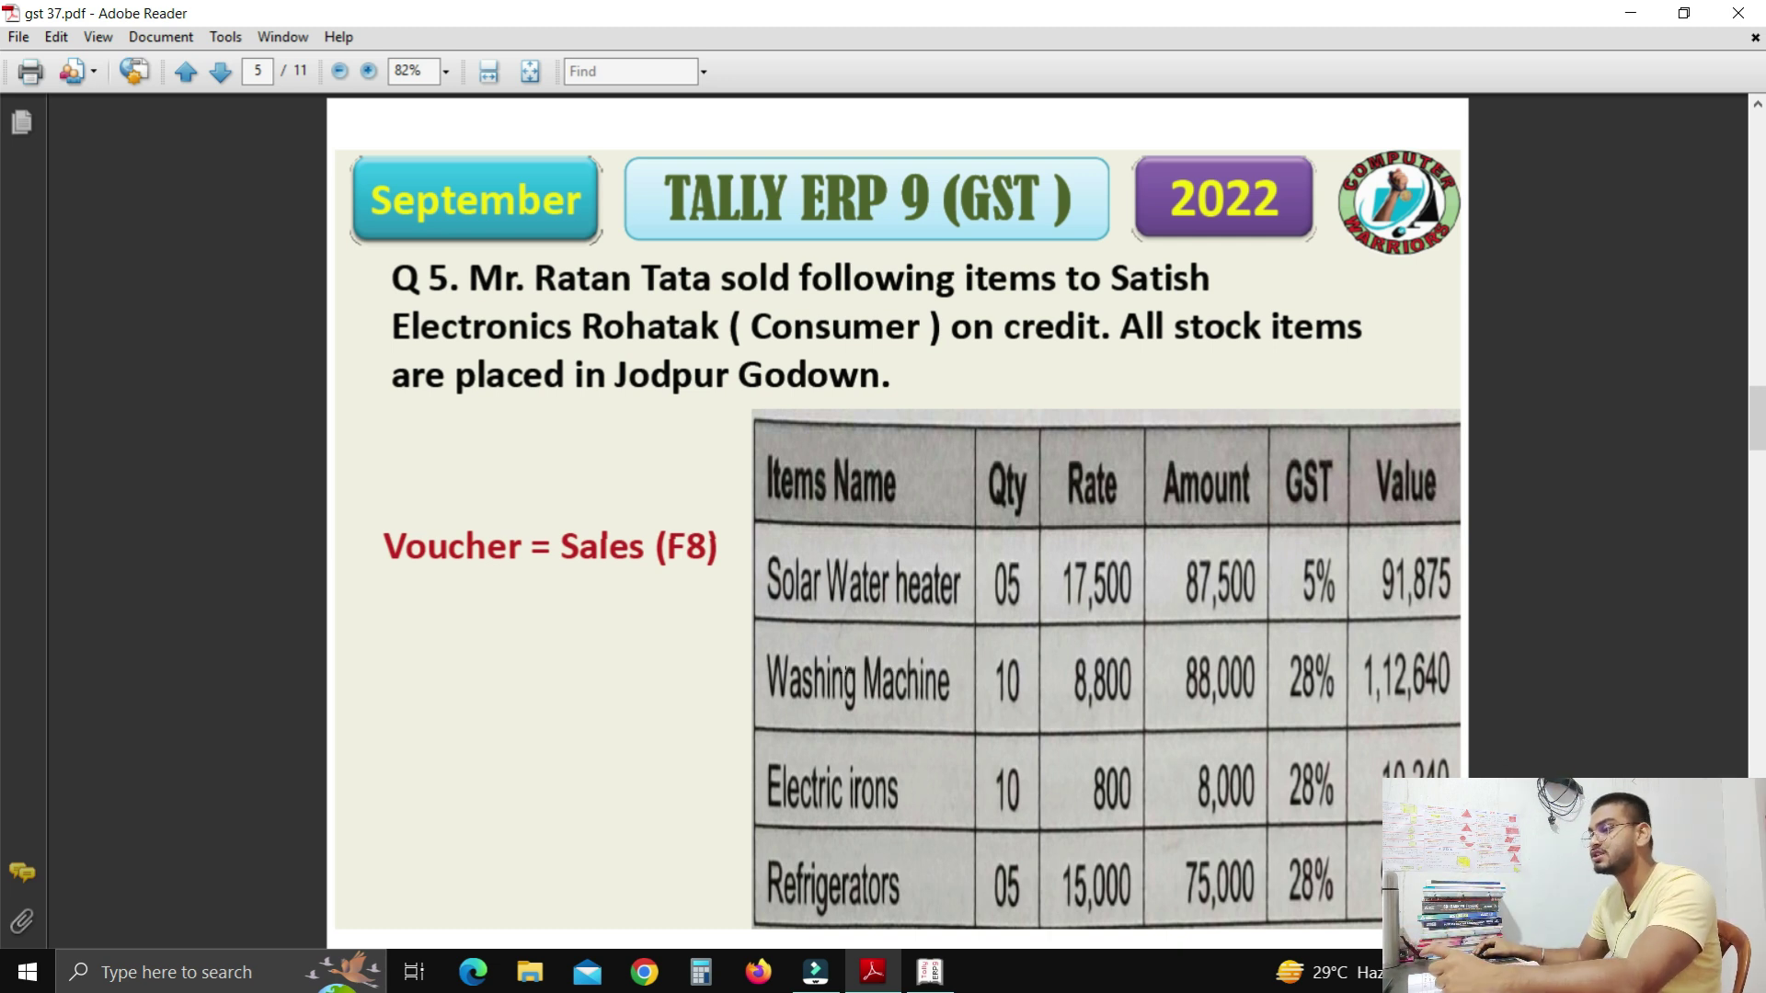
click(939, 983)
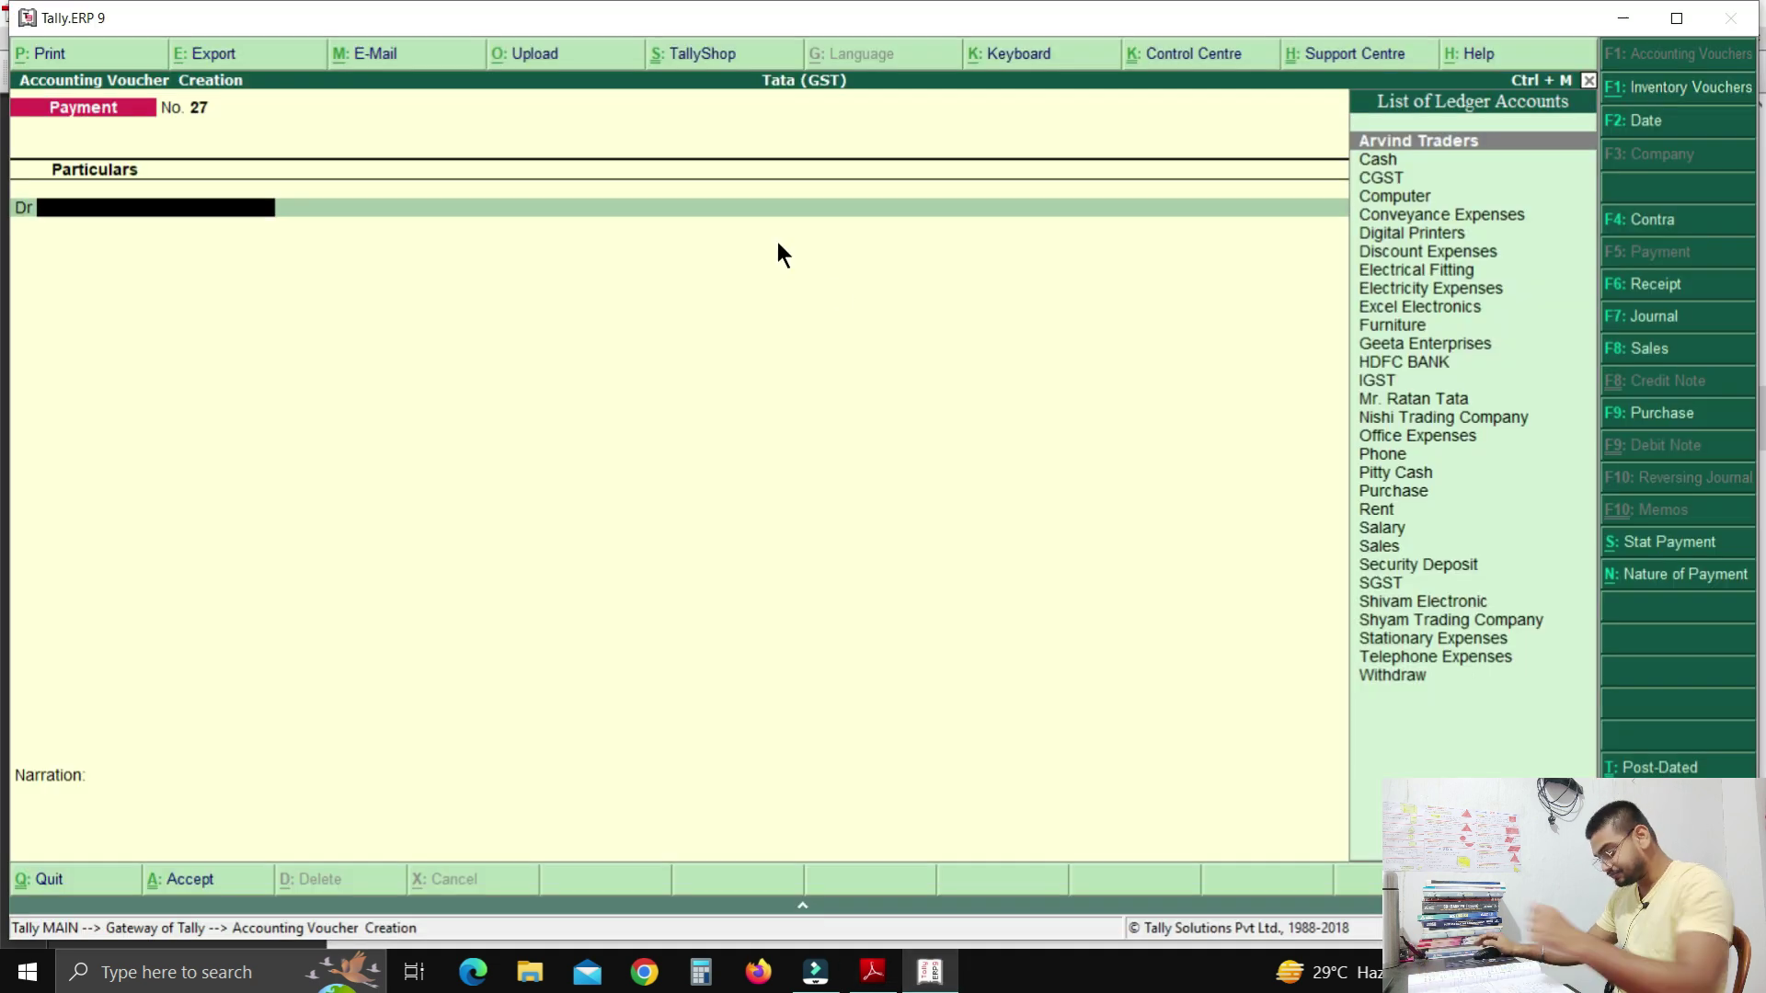
Start a sales voucher with reference number 68525.
key(F8)
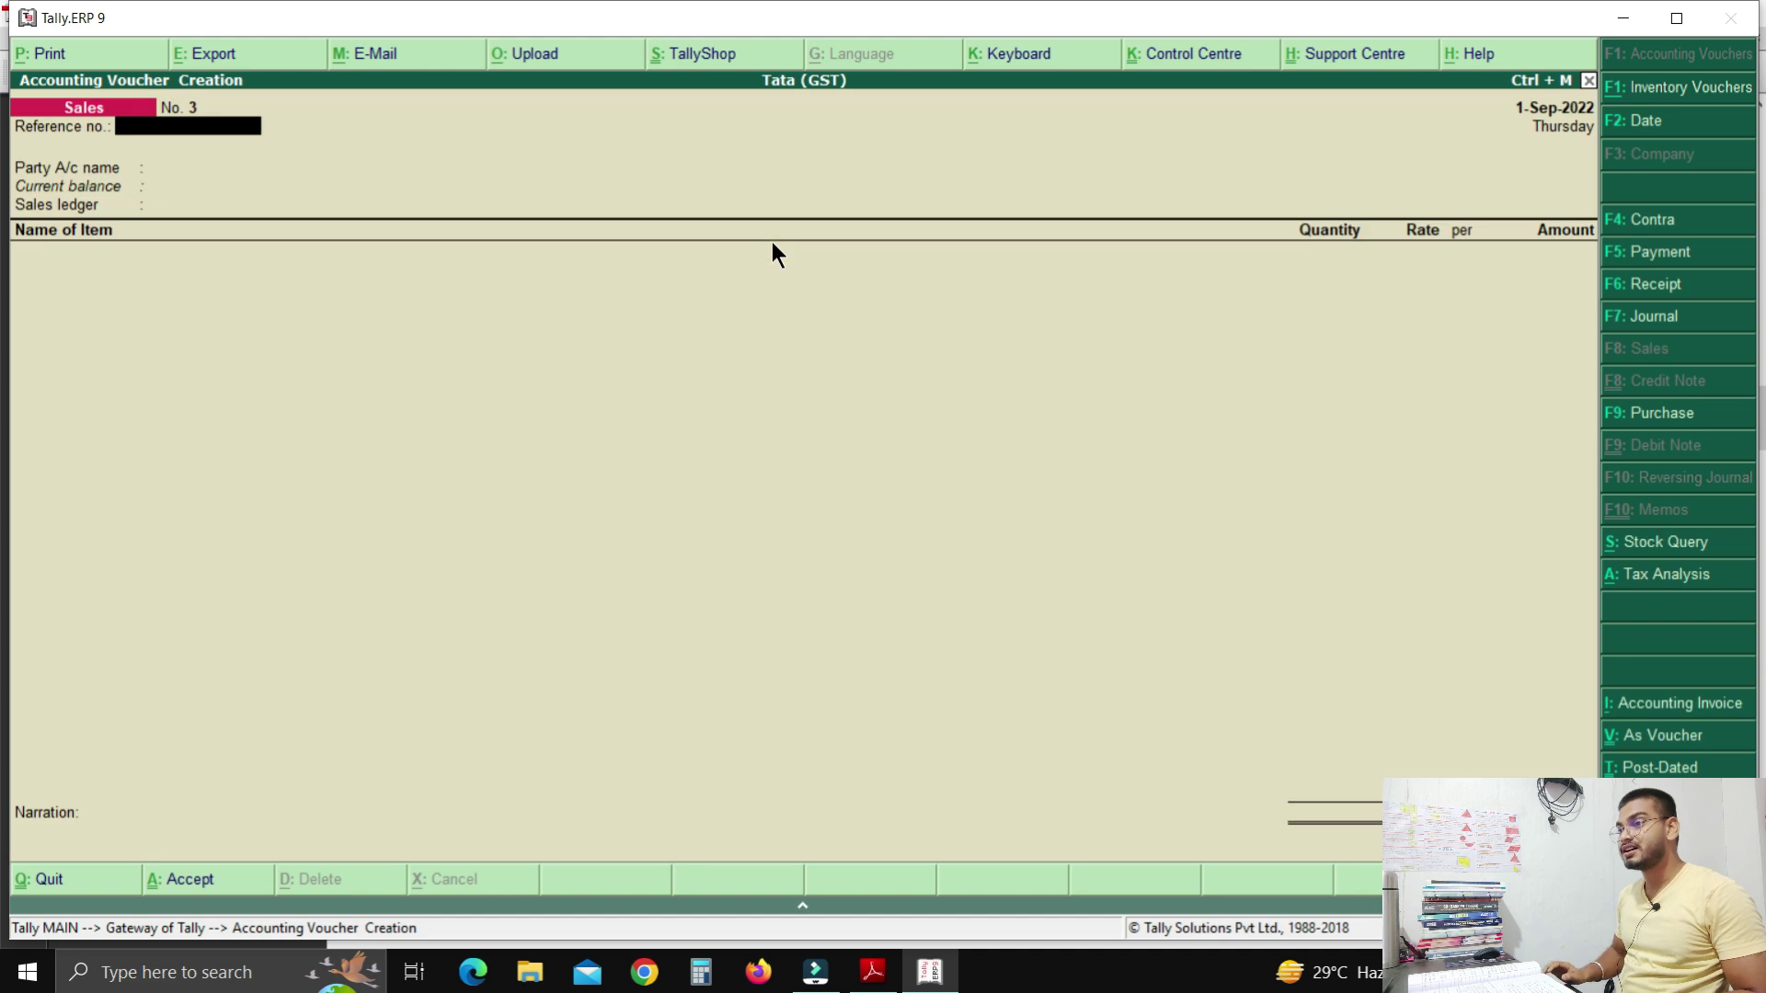
text(68525)
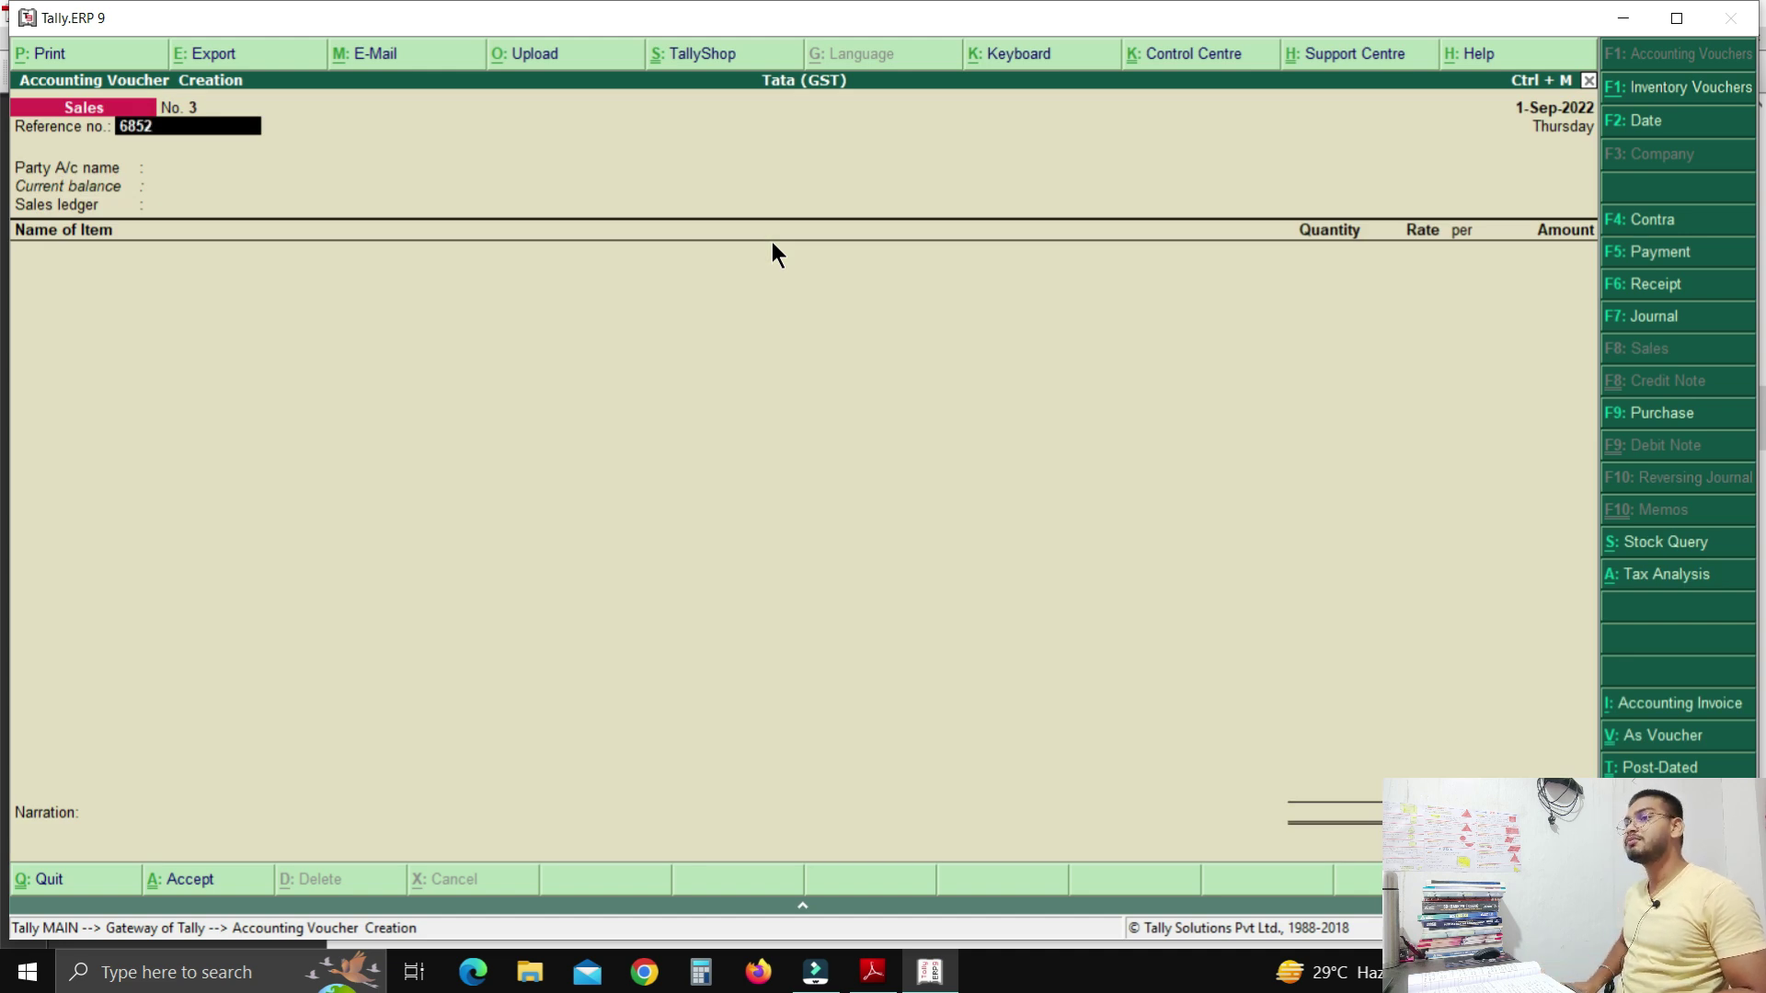
key(Return)
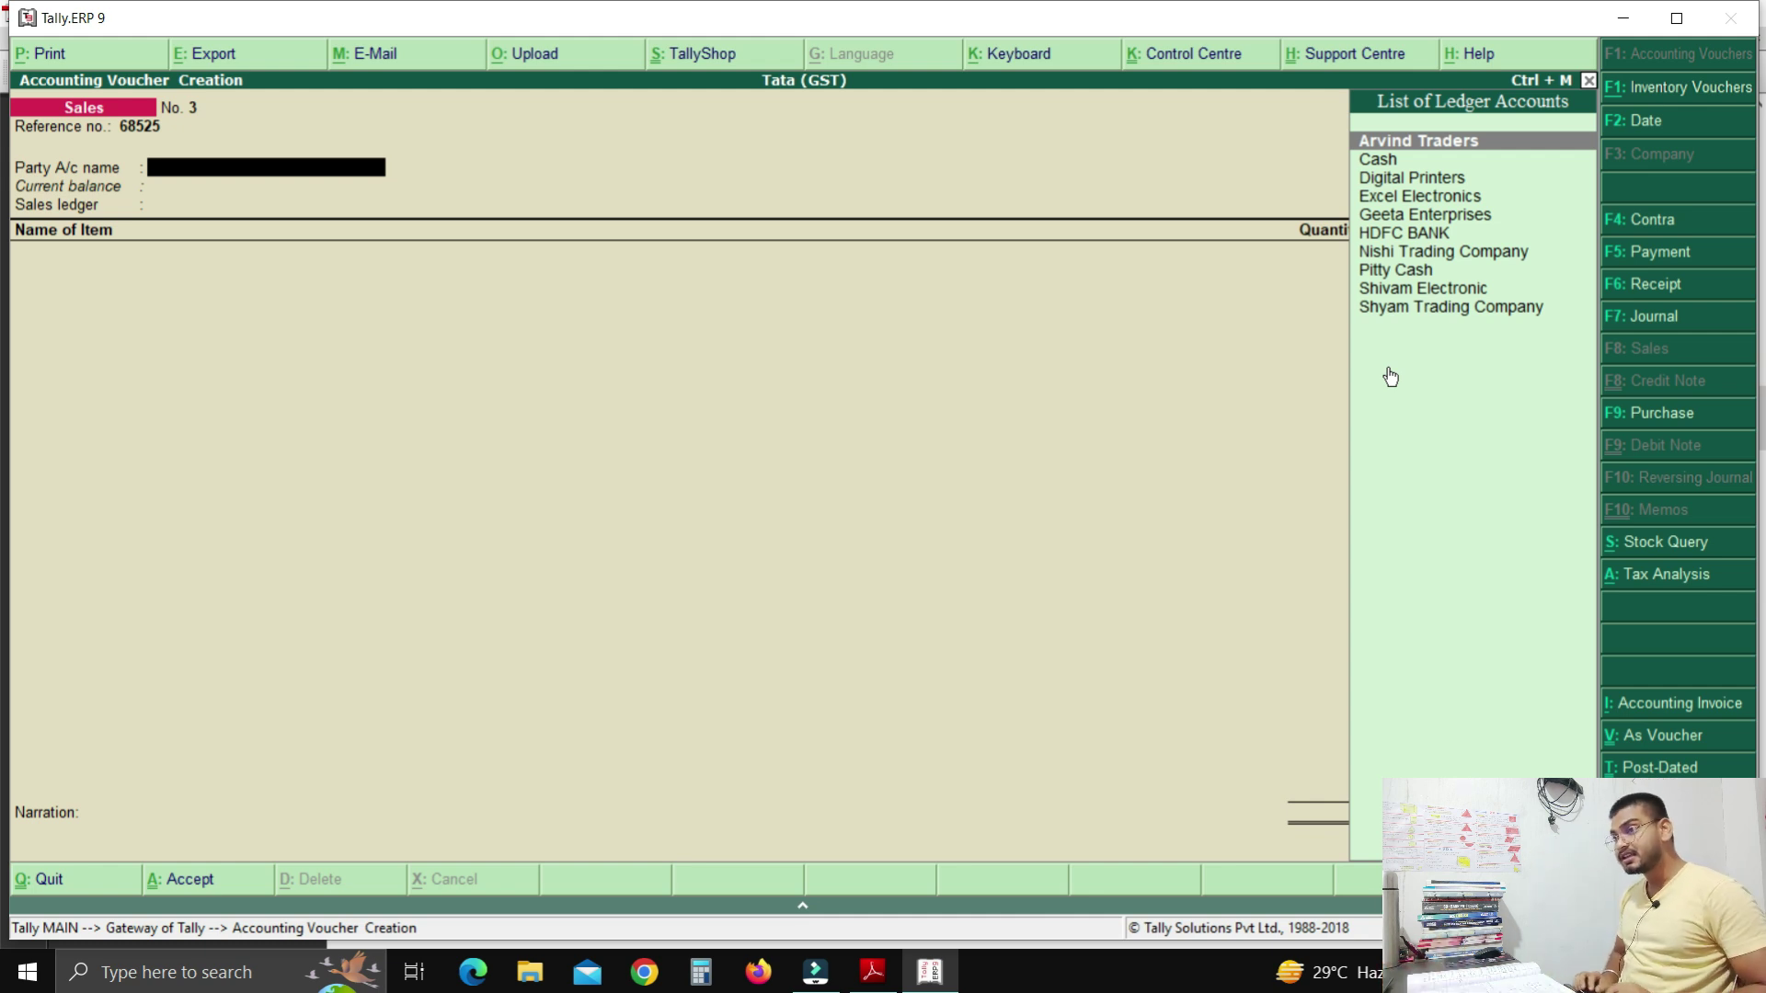
Create a new party ledger named SATISH ELECTRONIC from the sales voucher, without an alias.
key(alt+c)
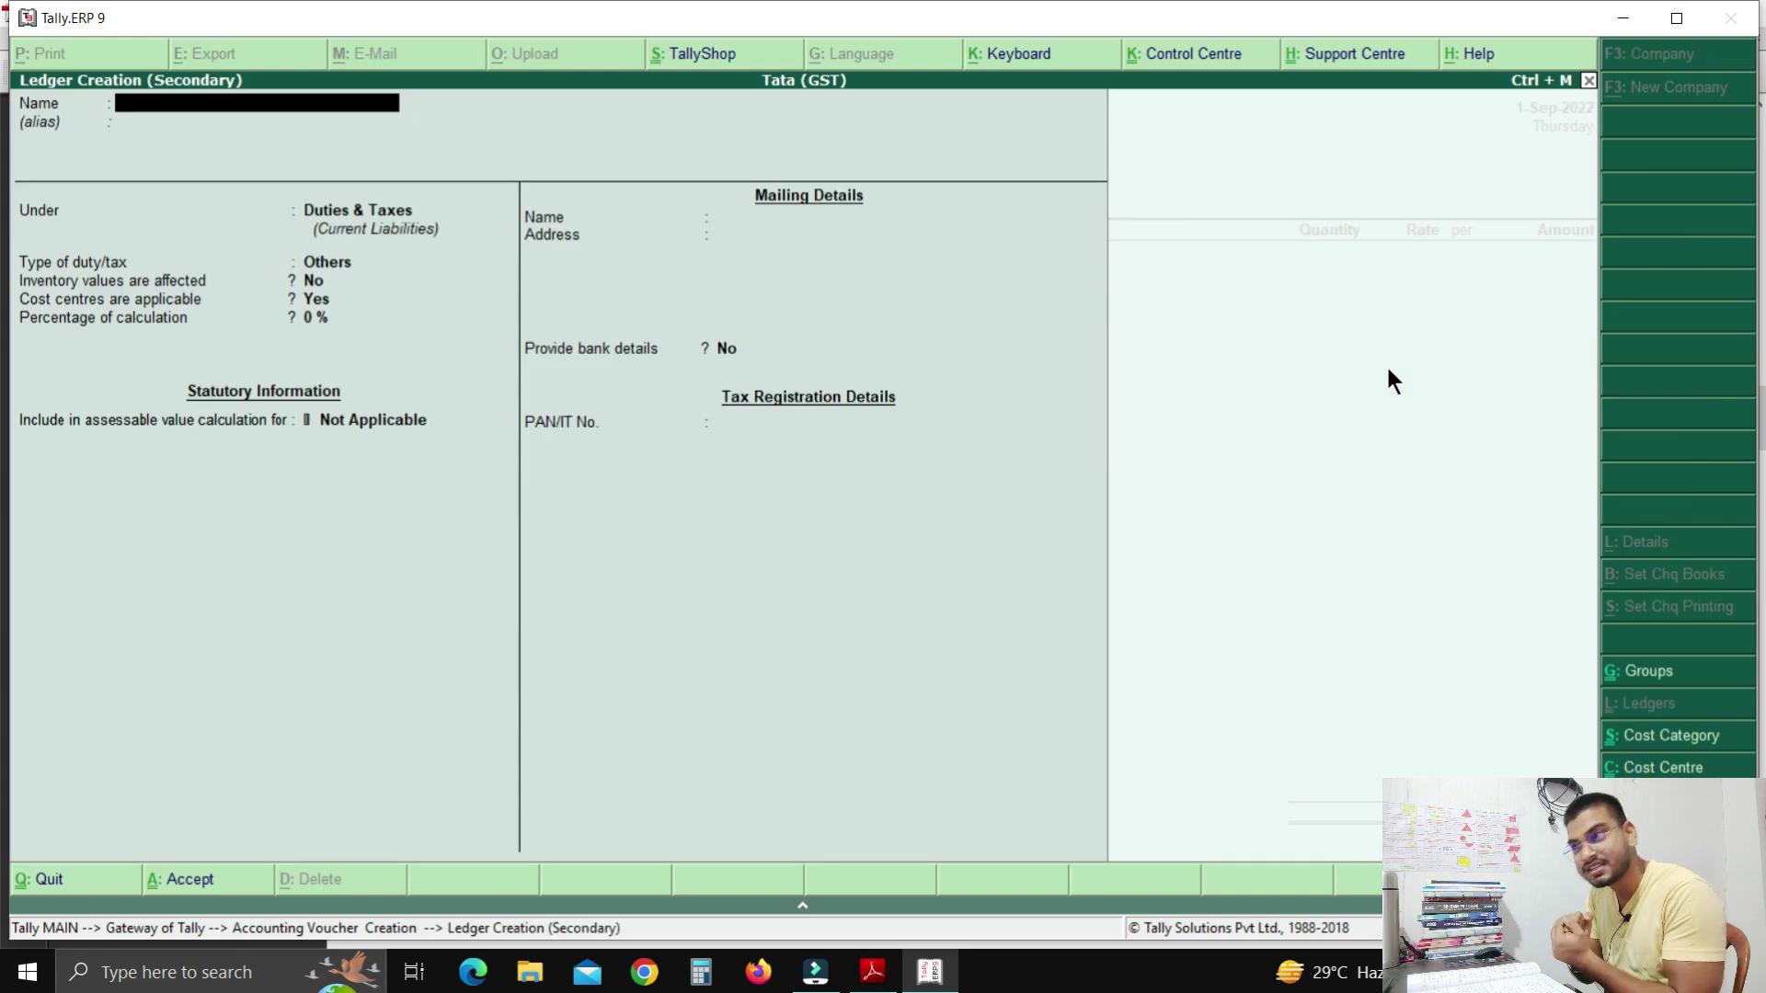
text(SAT)
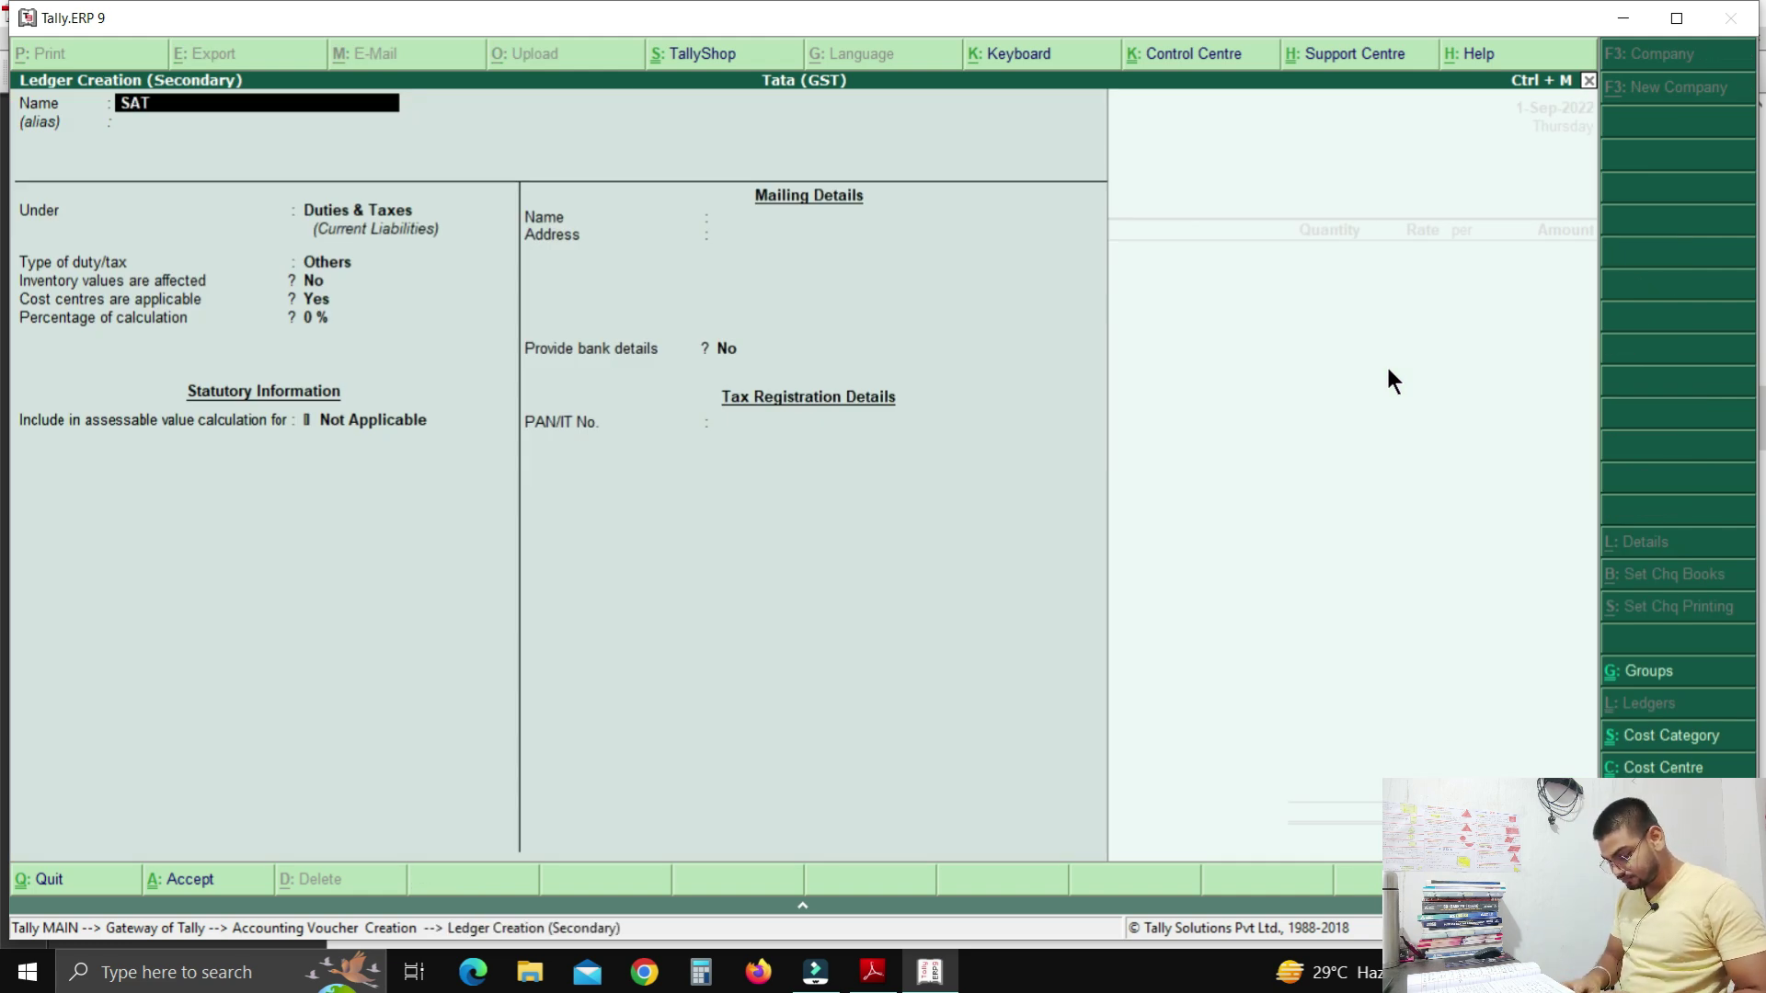
text(ISH ELECTRONIC)
key(Return)
key(Return)
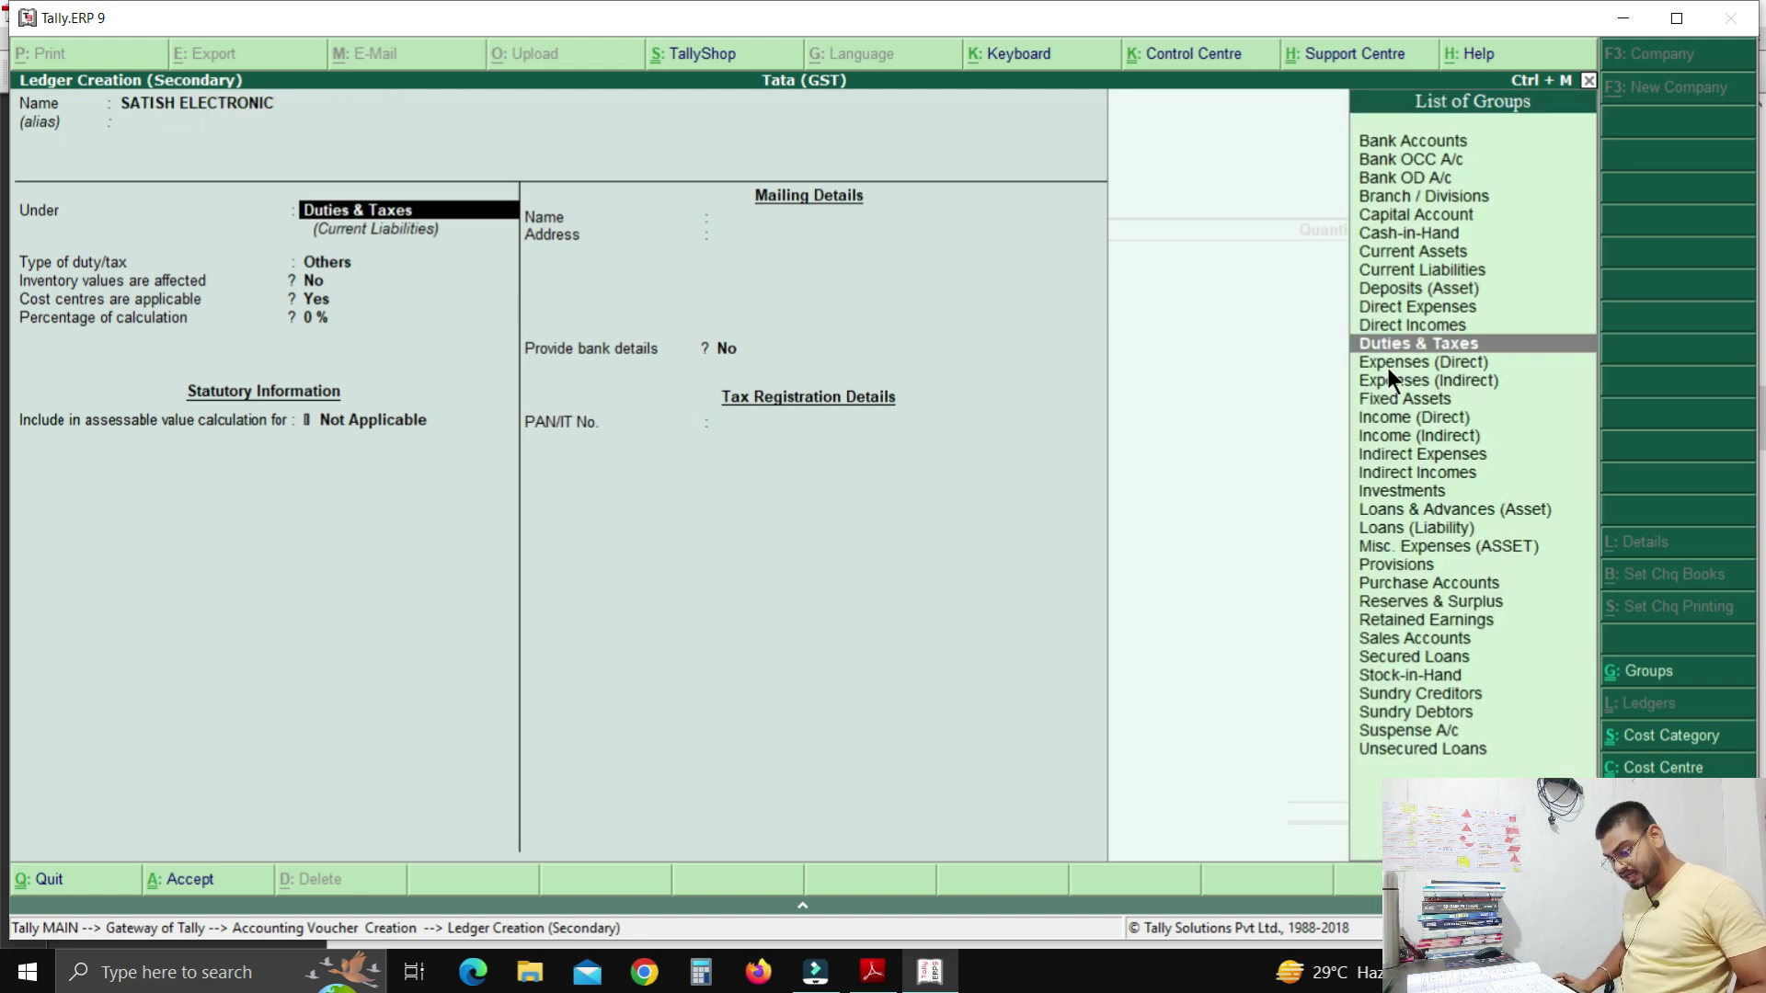
Place the SATISH ELECTRONIC ledger under the Sundry Debtors group.
text(S)
key(Down)
key(Down)
key(Down)
key(Down)
key(Down)
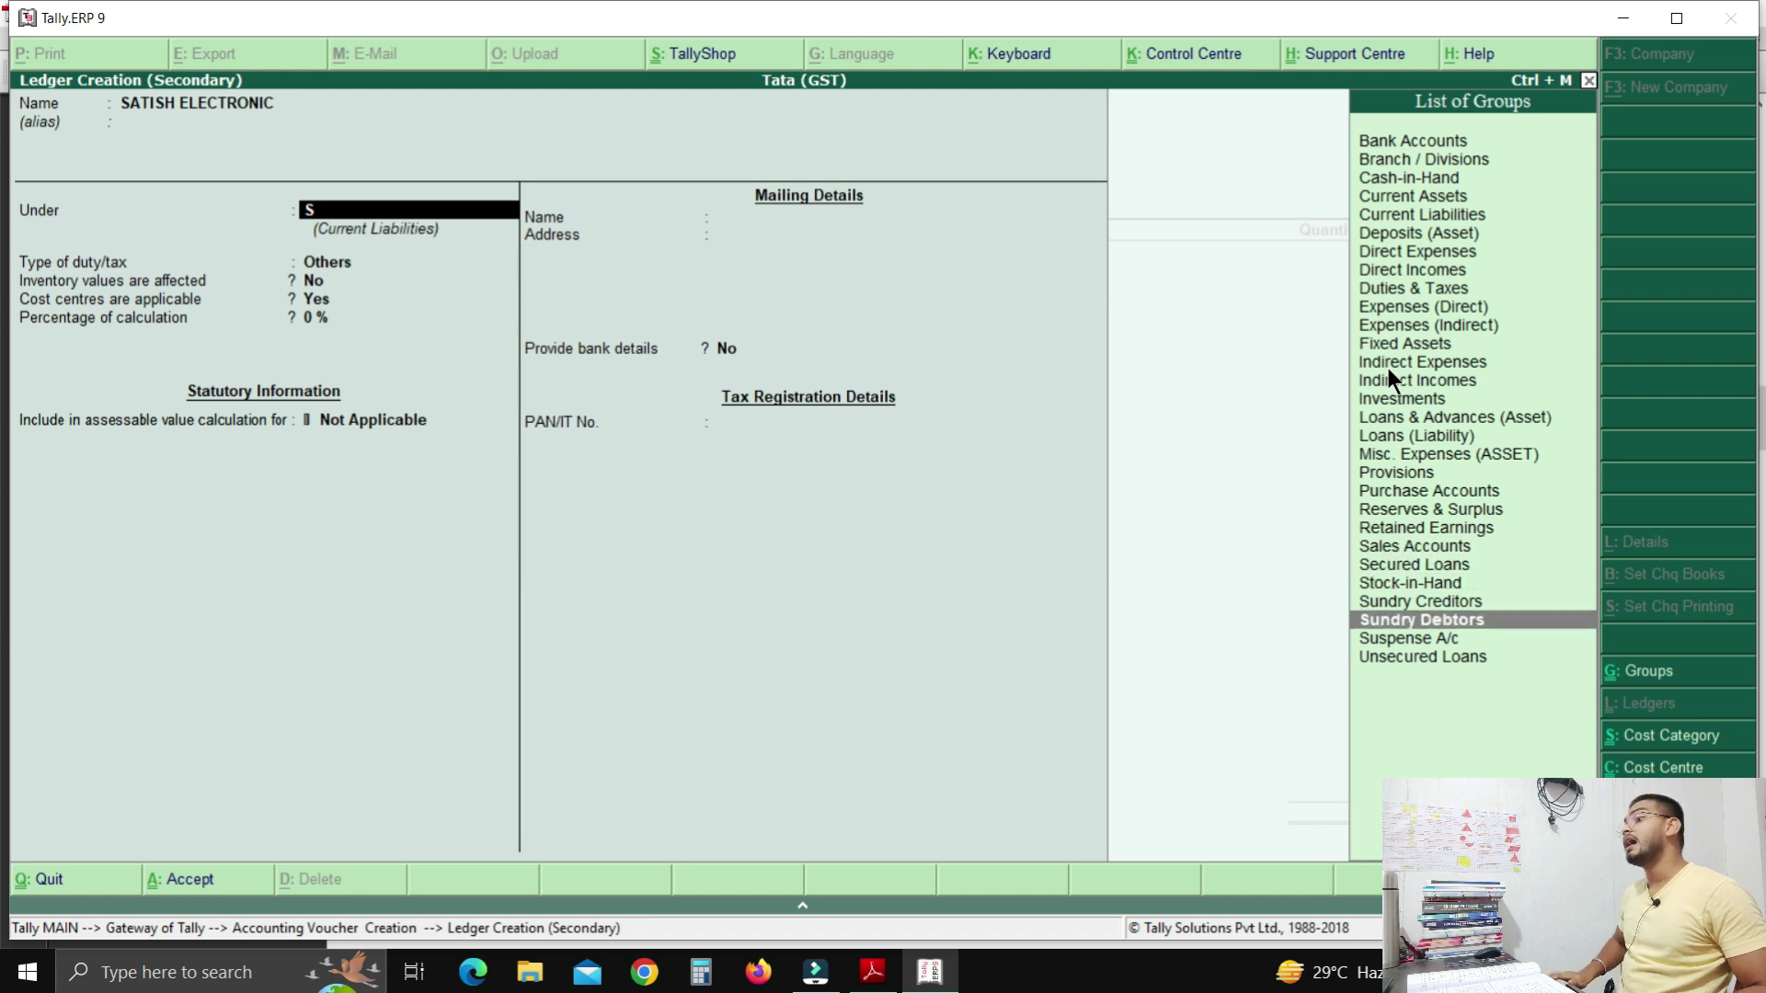
key(Return)
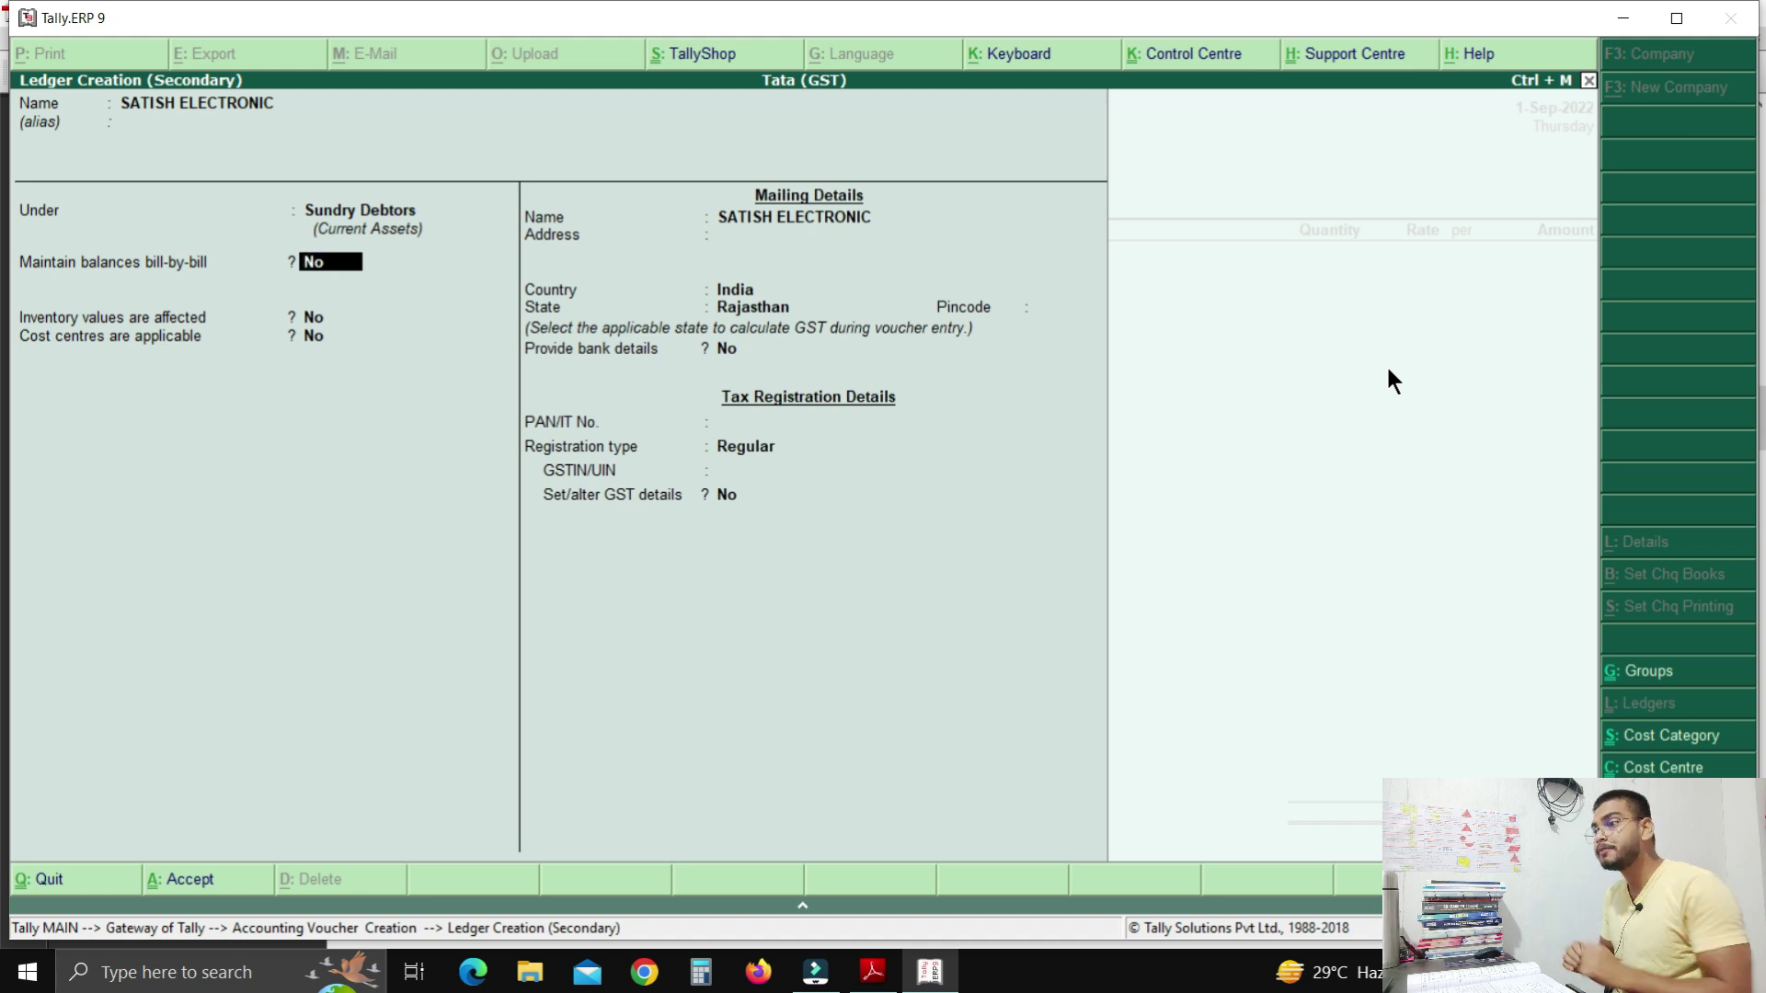
Keep bill-by-bill, inventory and cost centre options at No for the SATISH ELECTRONIC ledger and set its state to Haryana.
key(Return)
key(Return)
key(Return)
key(Return)
key(Return)
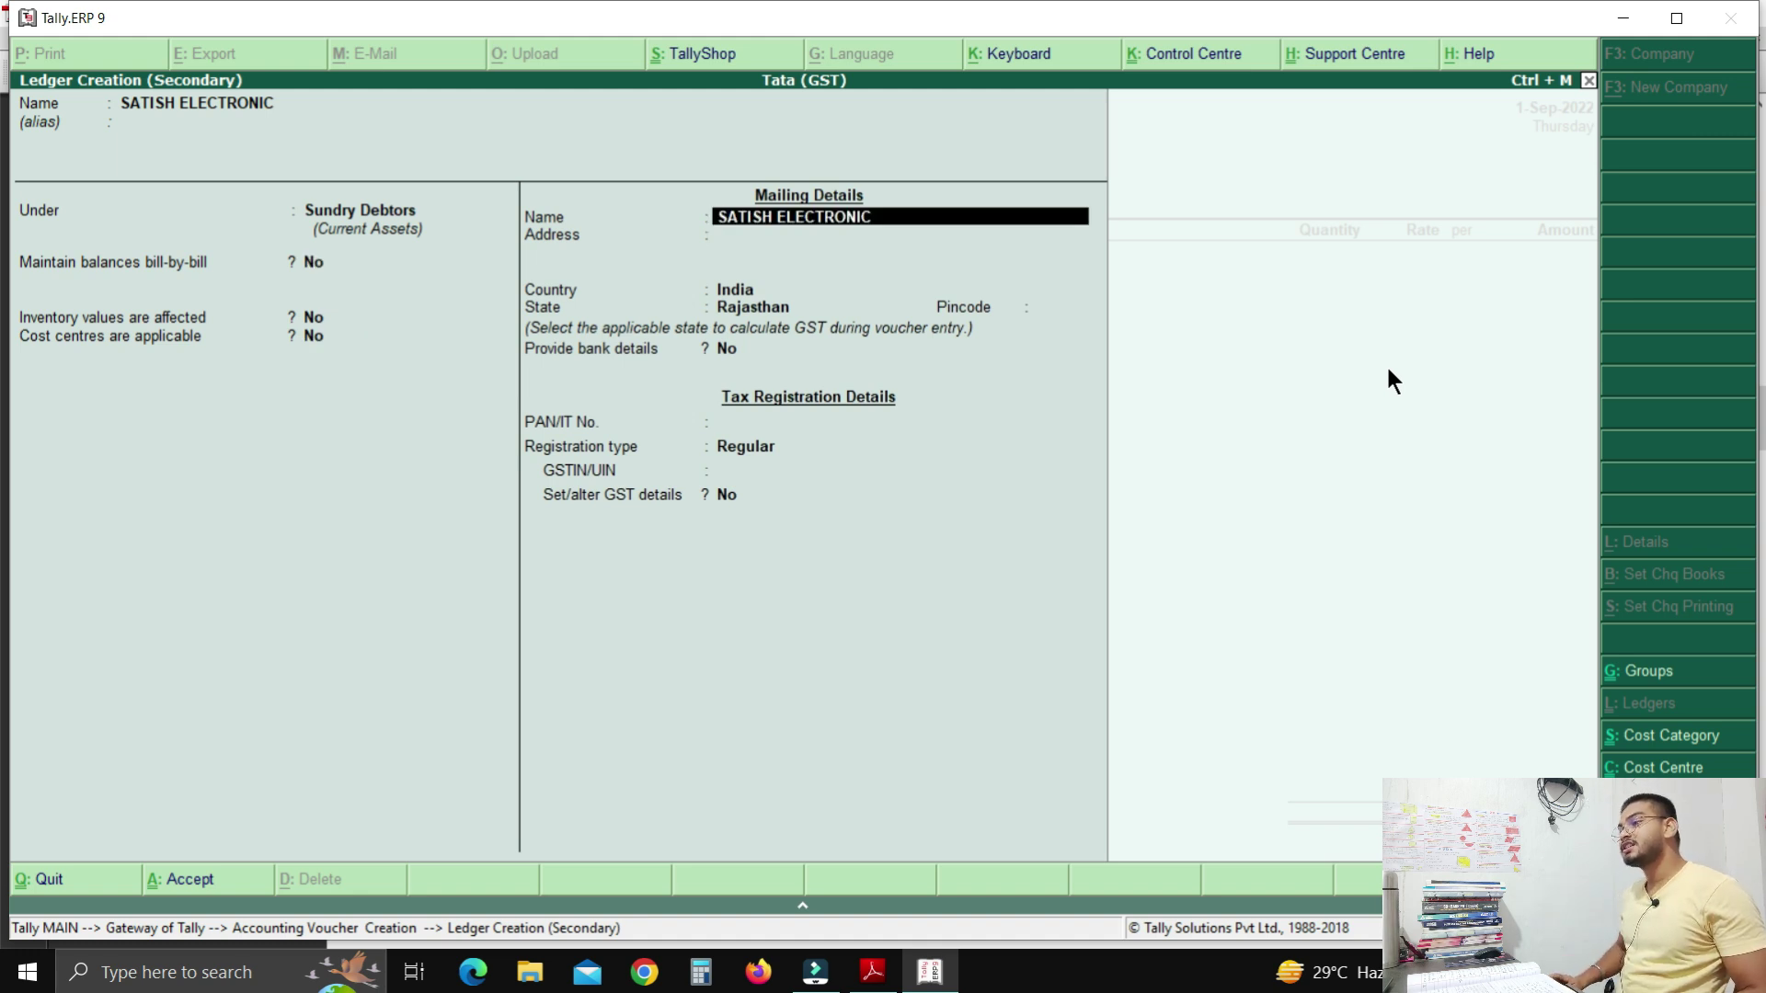
key(Return)
text(H)
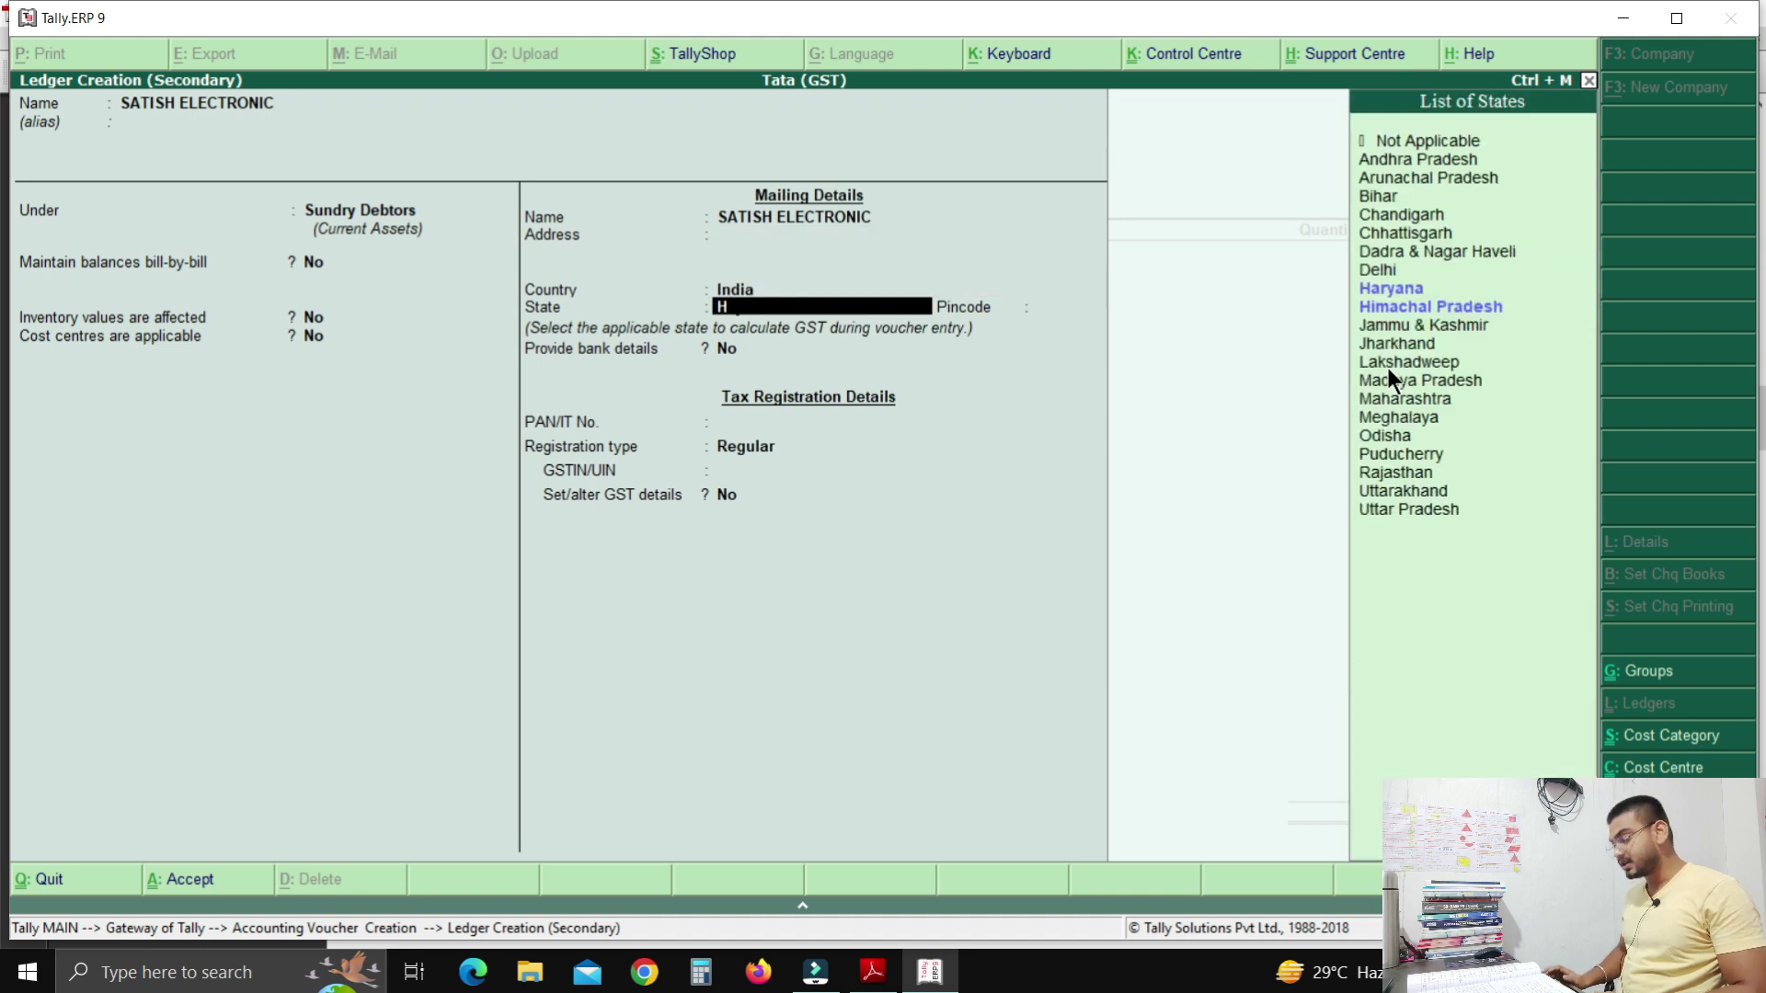
key(Return)
Keep the registration type Regular, leave the PAN and GSTIN blank, and save the SATISH ELECTRONIC ledger.
key(Return)
key(Return)
key(Return)
key(Return)
key(Return)
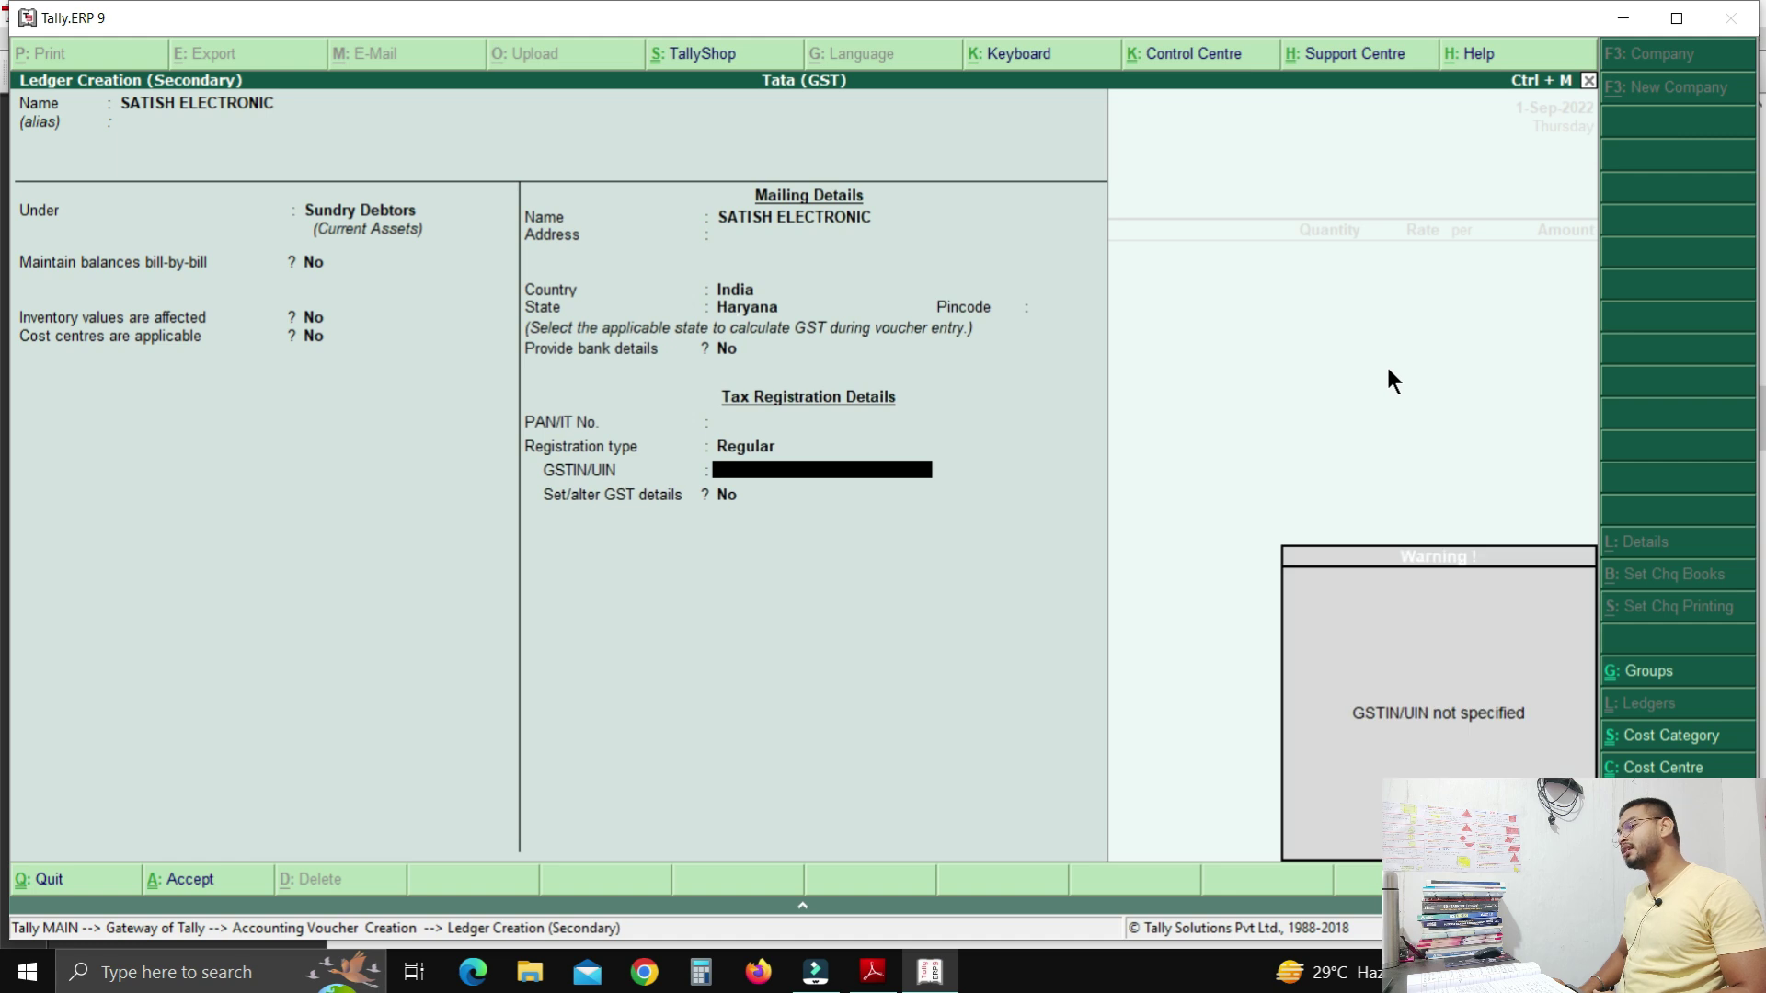
key(Return)
key(Return)
key(Return)
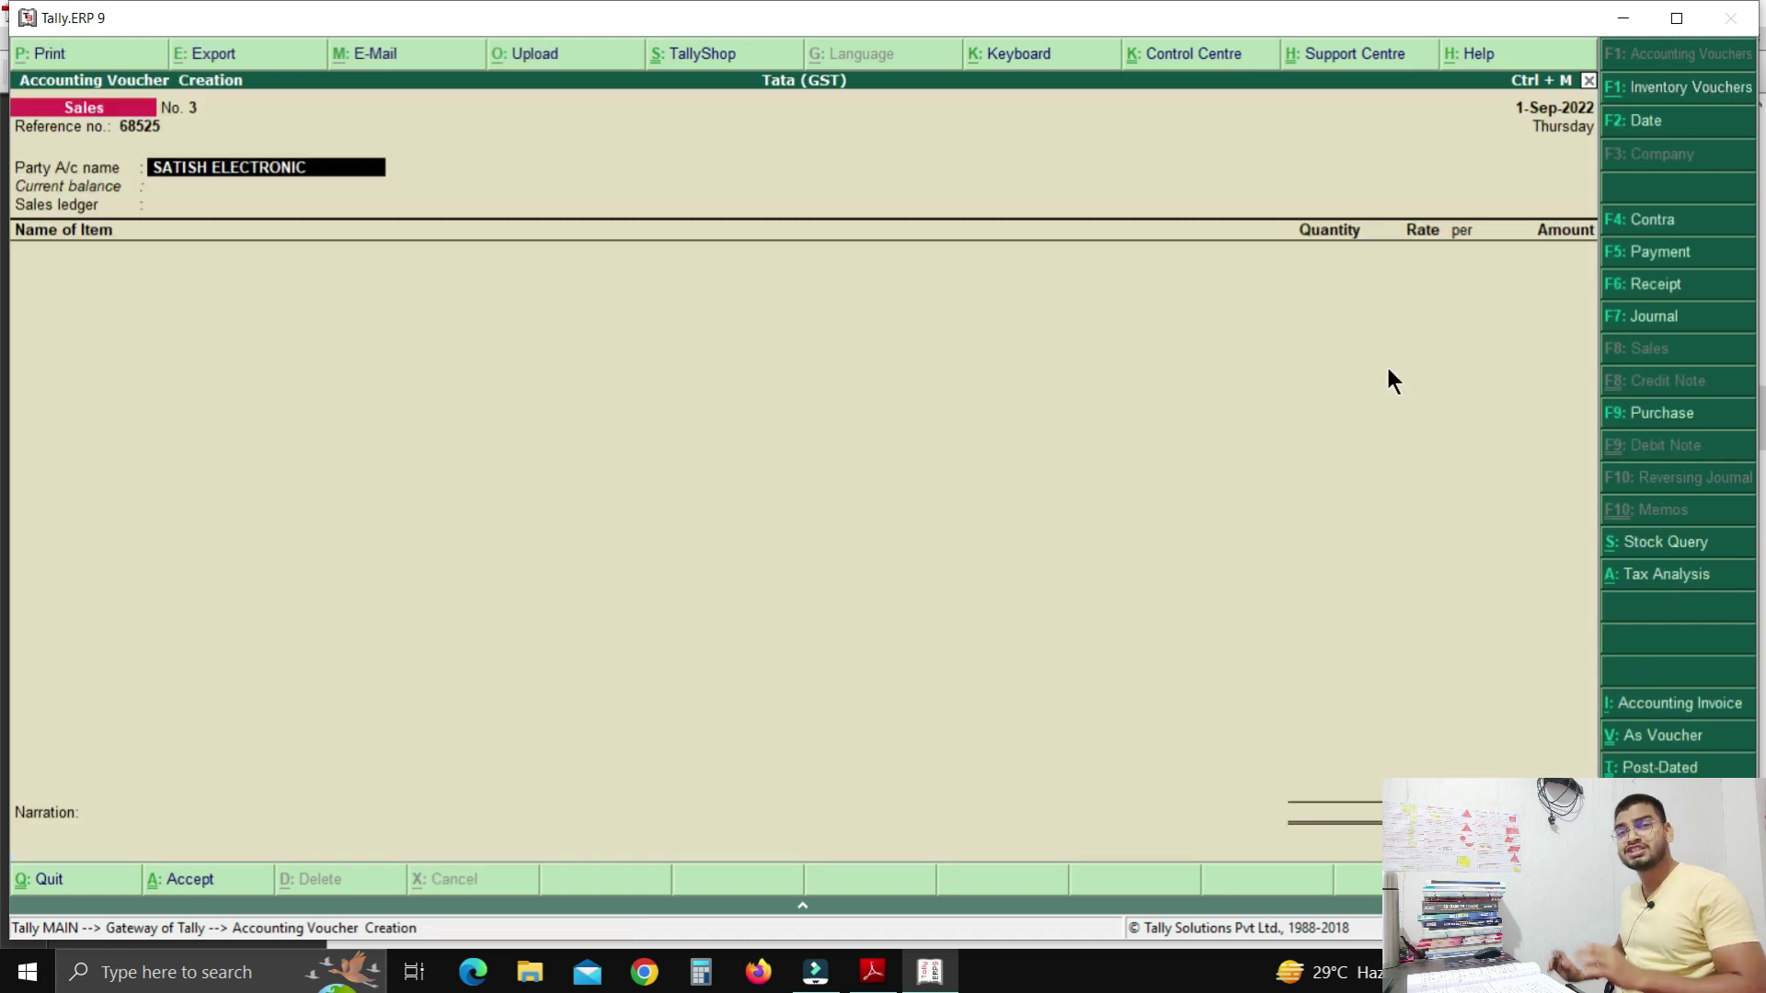
Accept SATISH ELECTRONIC's party details with despatch and order fields blank, and choose Sales as the sales ledger.
key(Return)
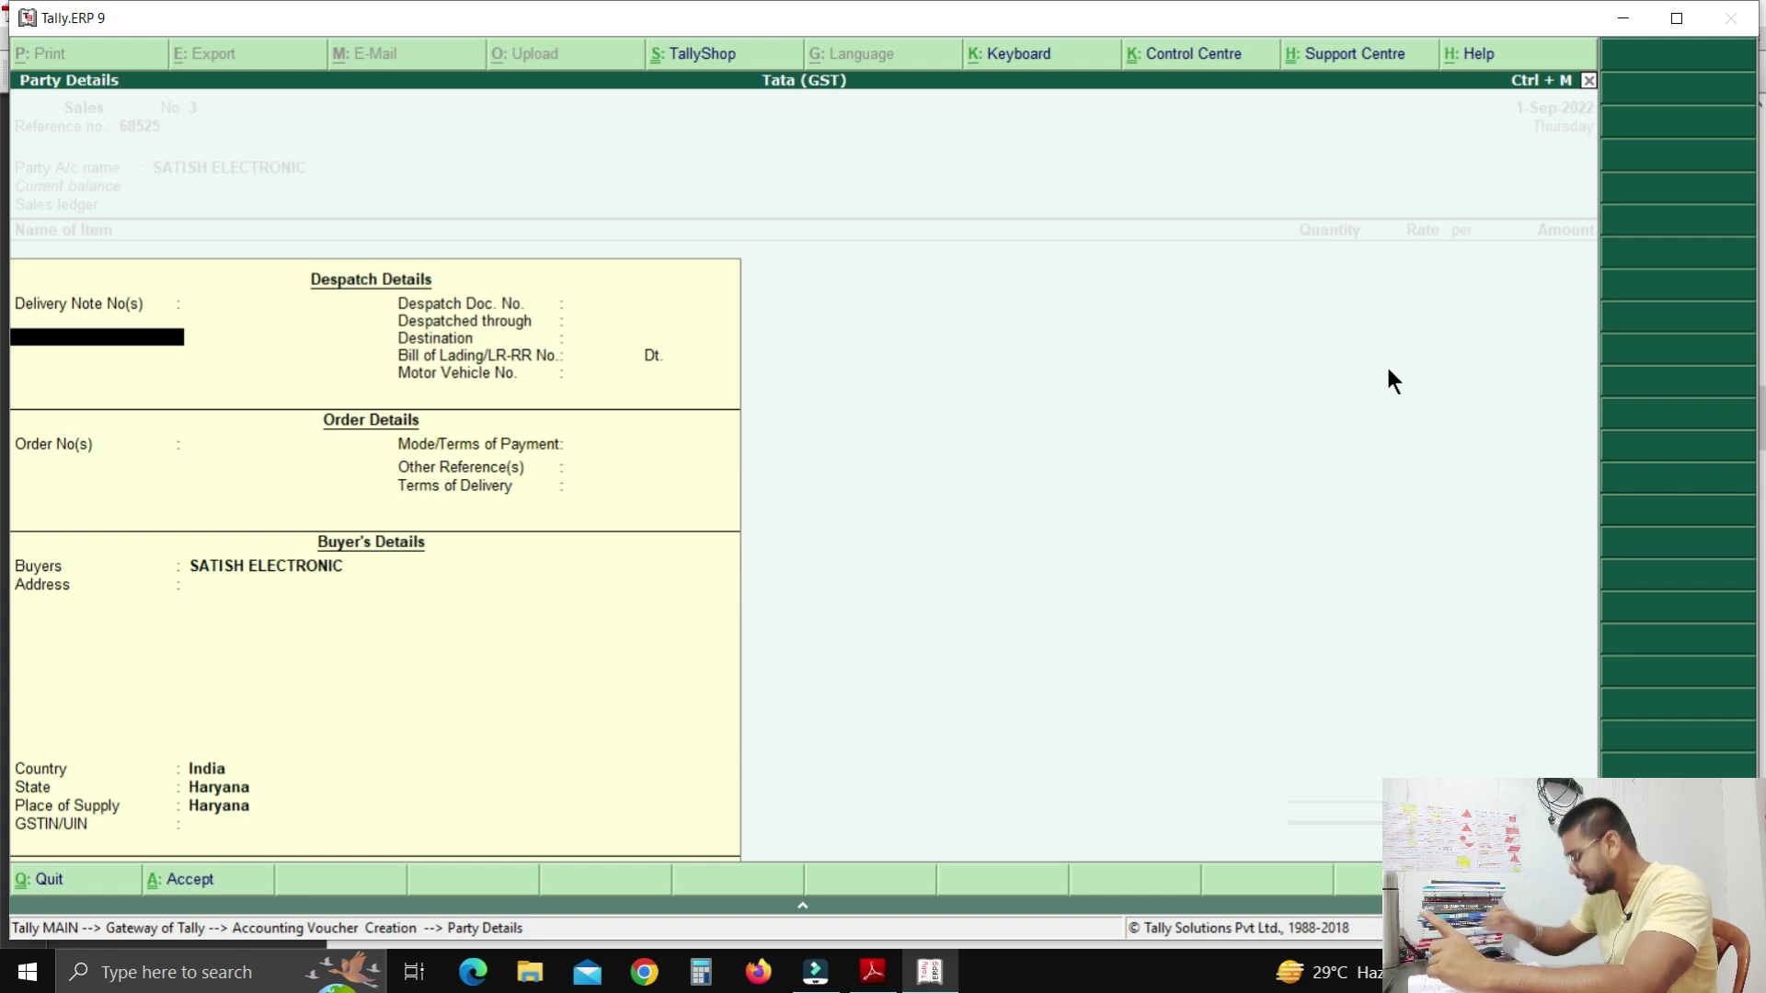
key(Return)
key(Return)
key(Return)
key(Return)
key(Return)
key(Return)
key(Return)
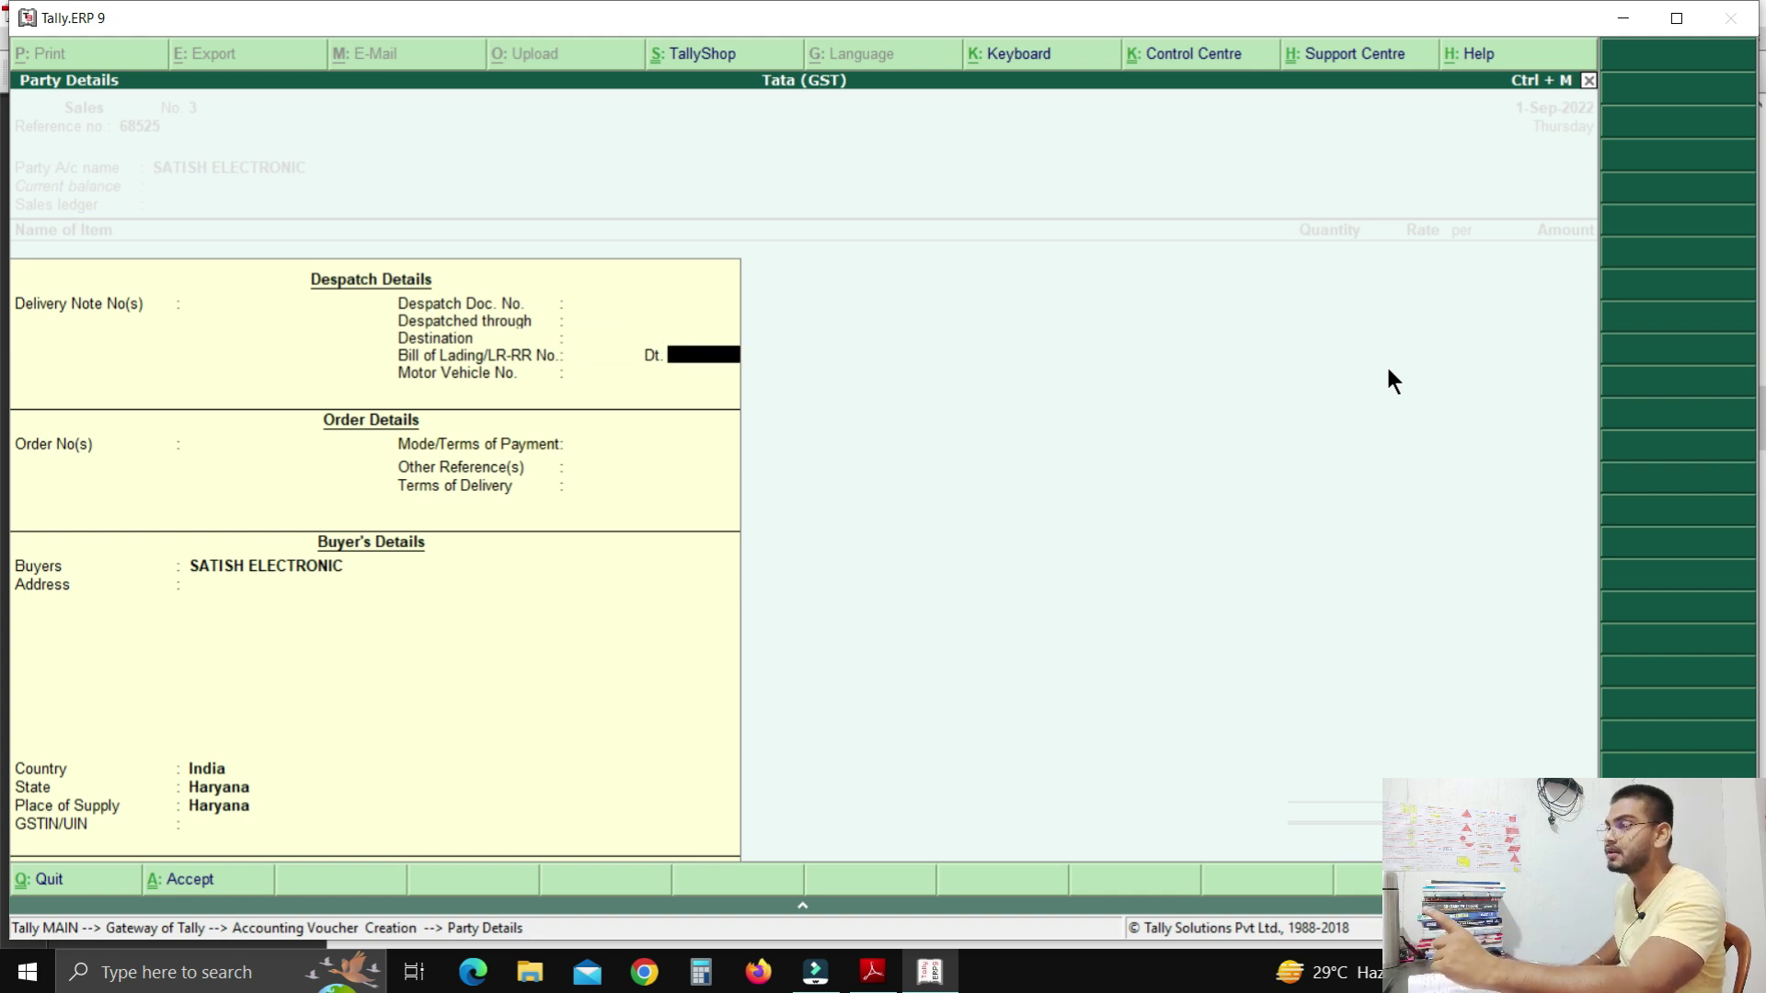
key(Return)
key(Return)
key(Return)
key(Return)
key(Return)
key(Return)
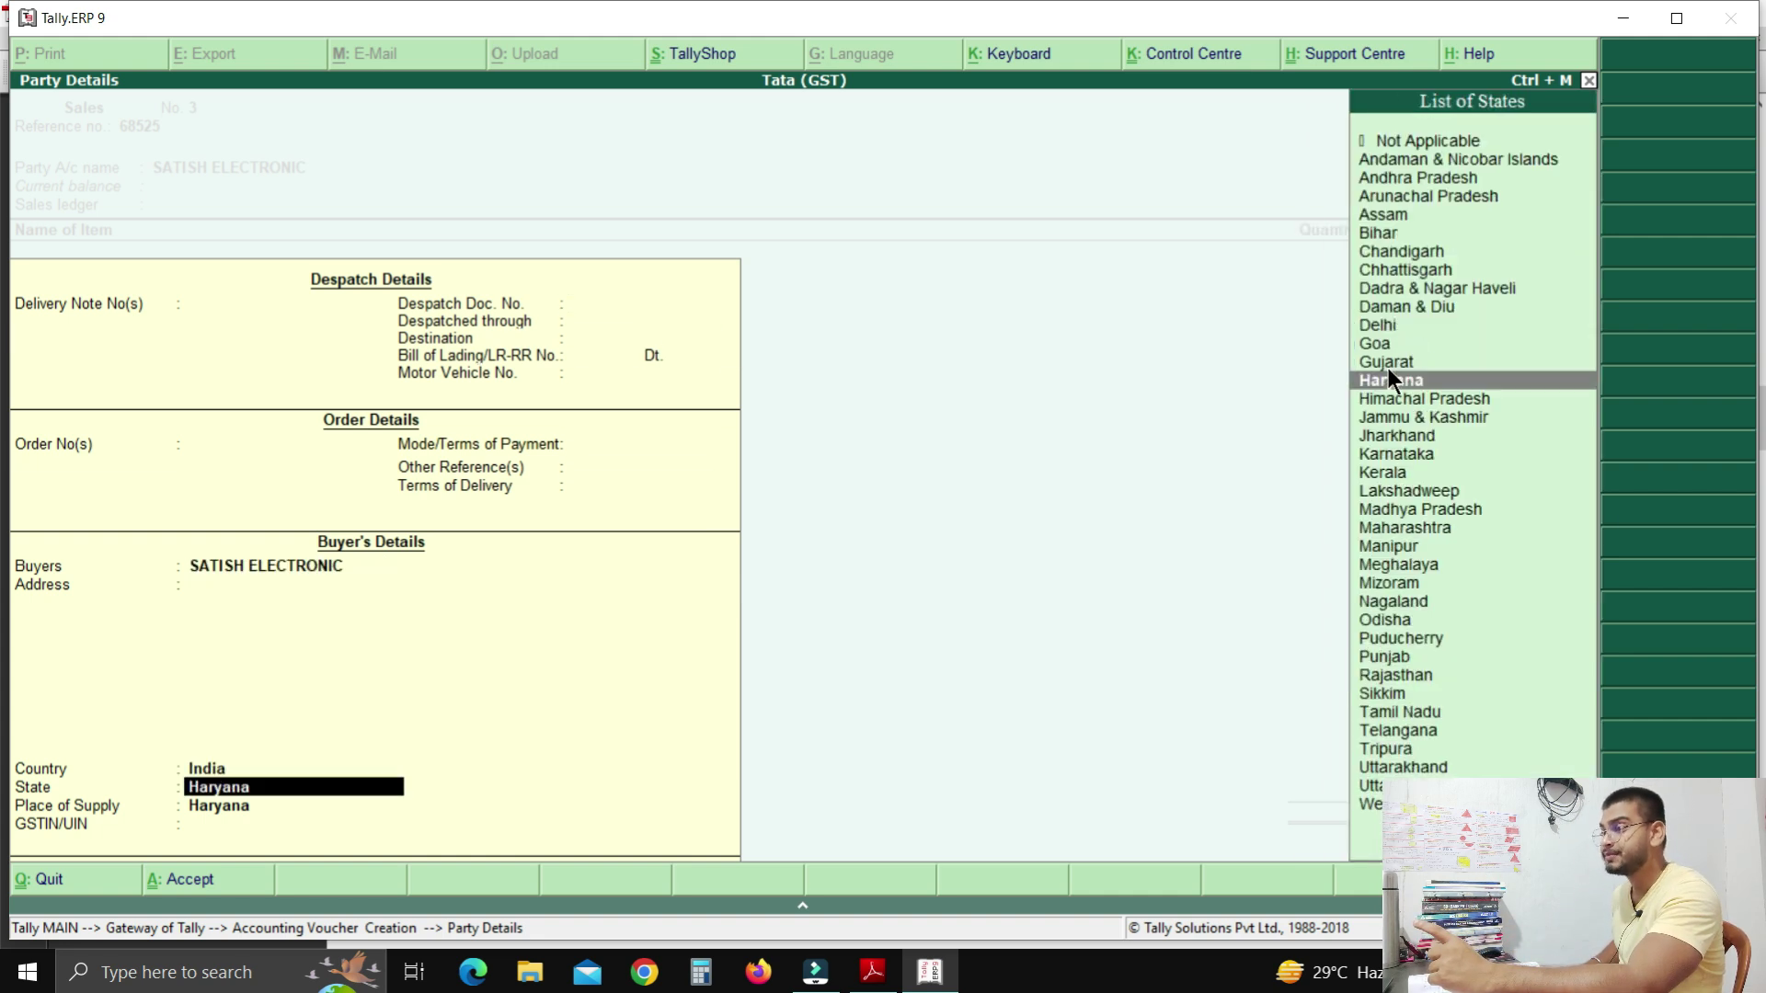
key(Return)
key(Return)
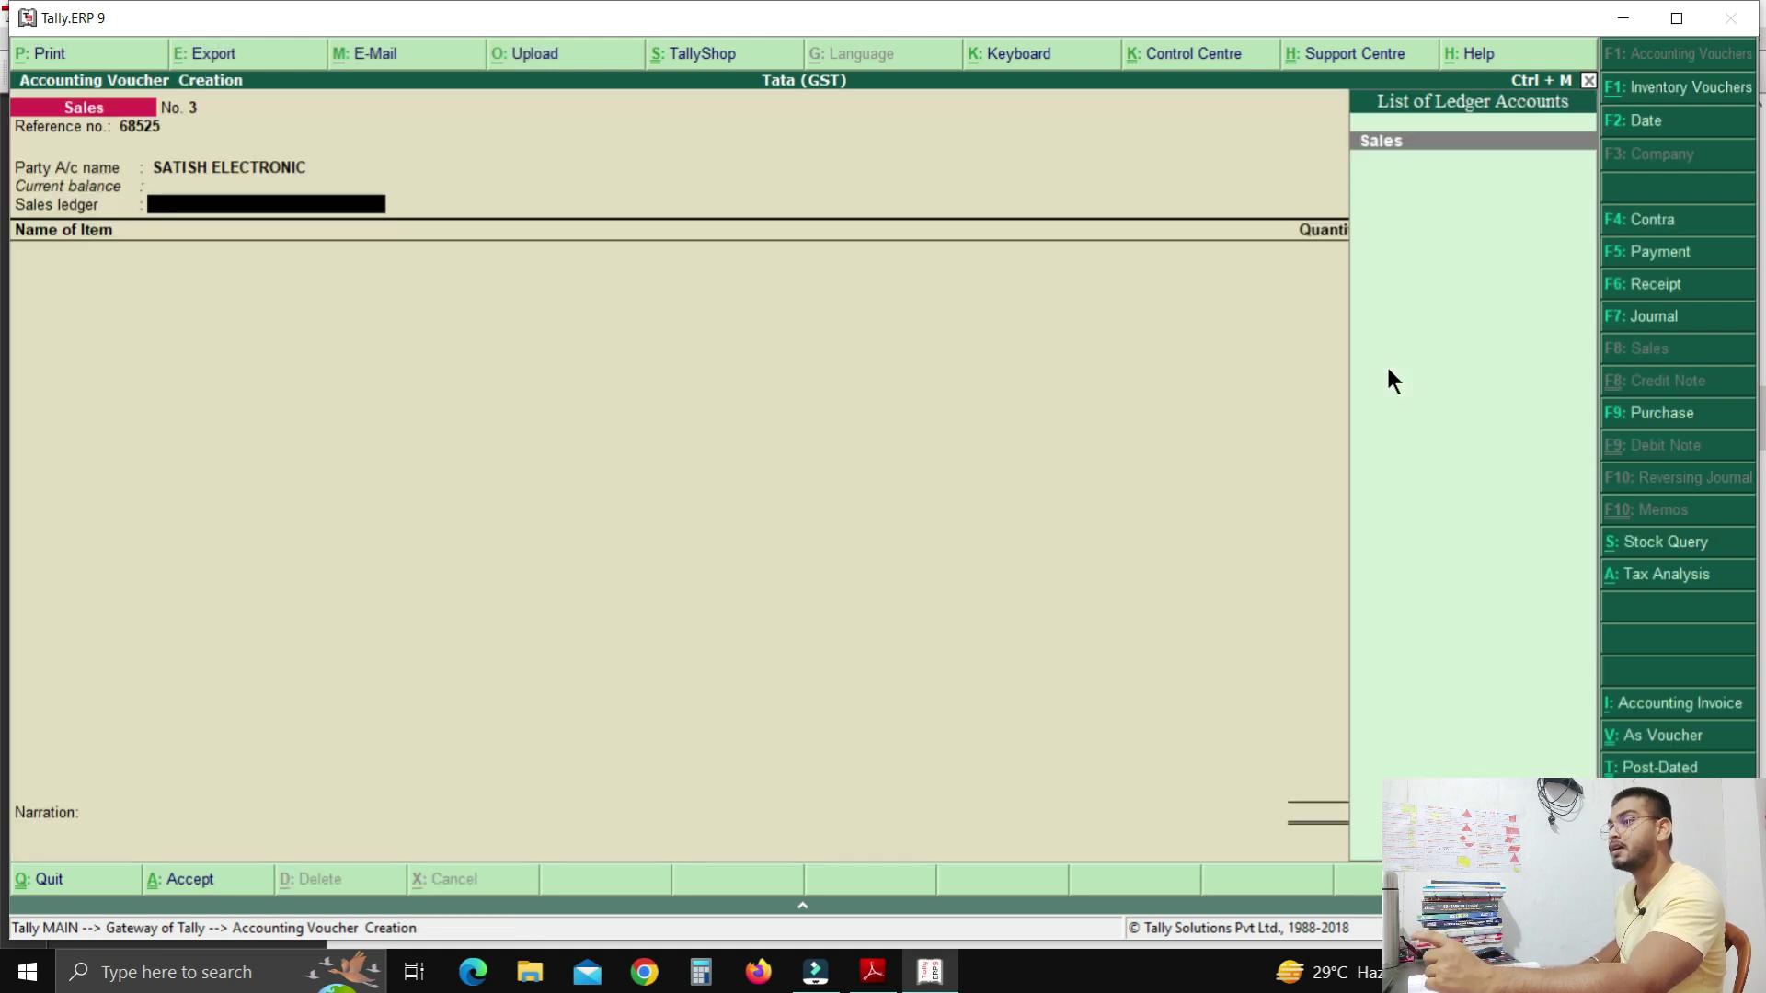
key(Return)
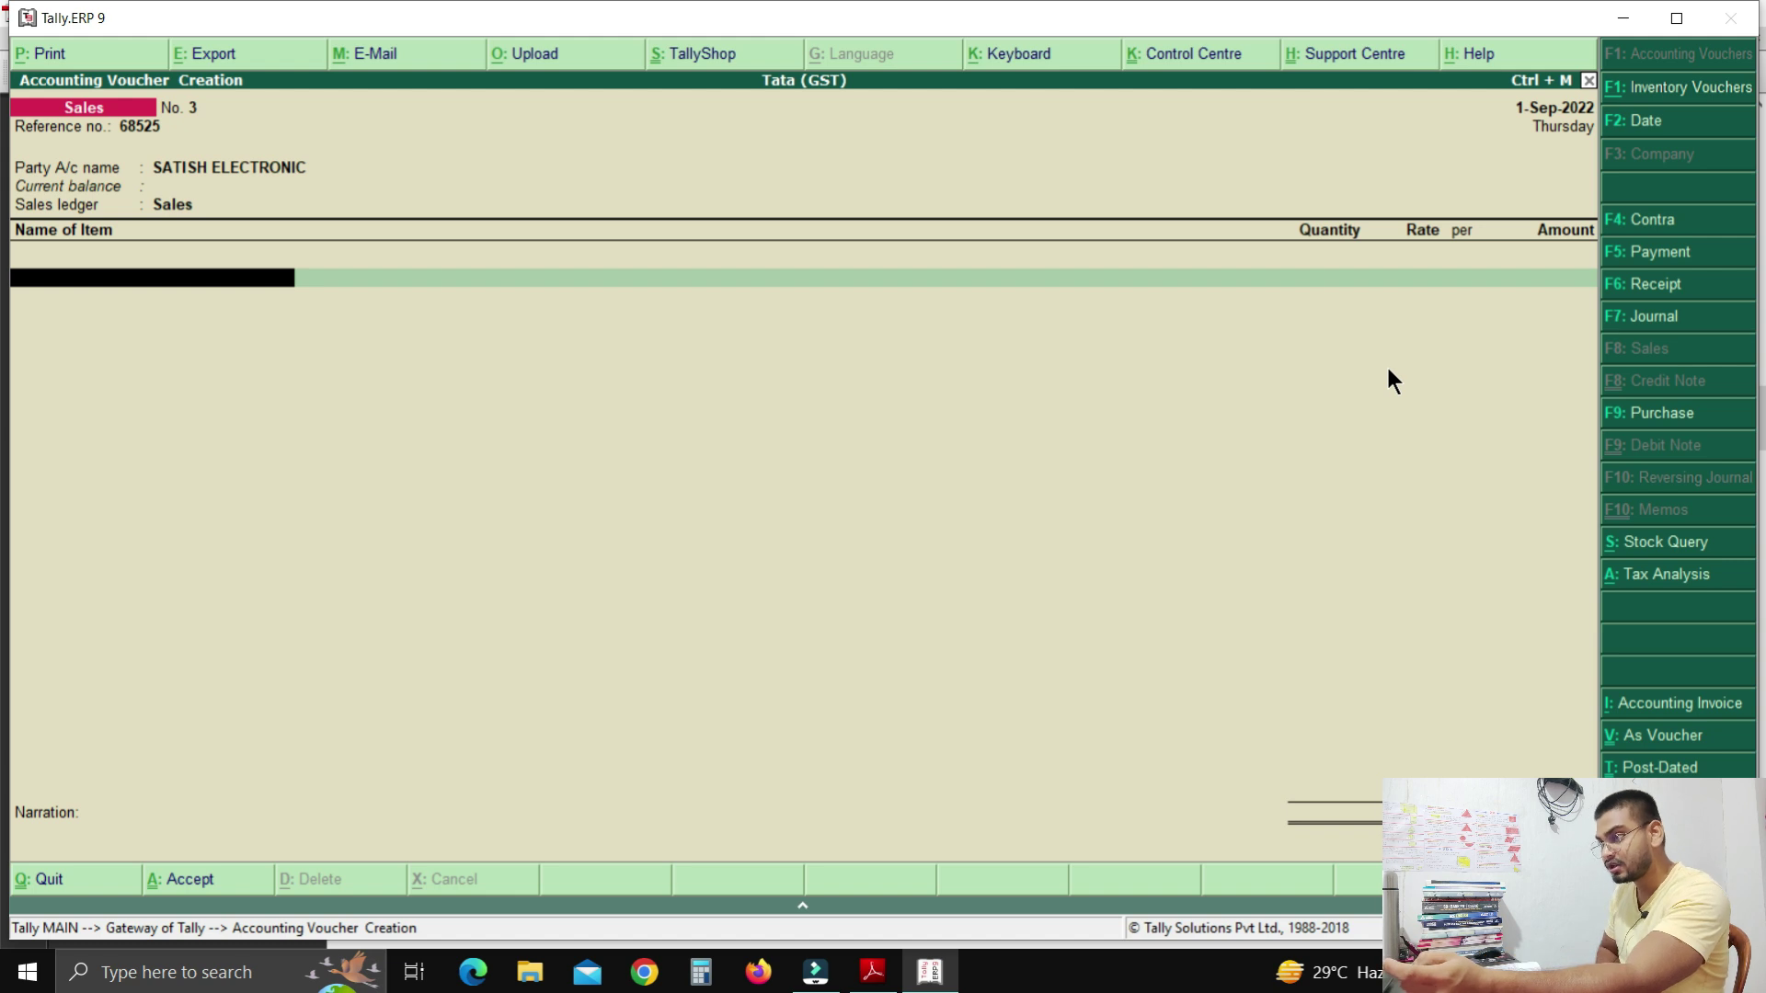
Add 5 Ps of Solar Water Heater from the Jodhpur location at a rate of 17,500 to the sales voucher.
text(S)
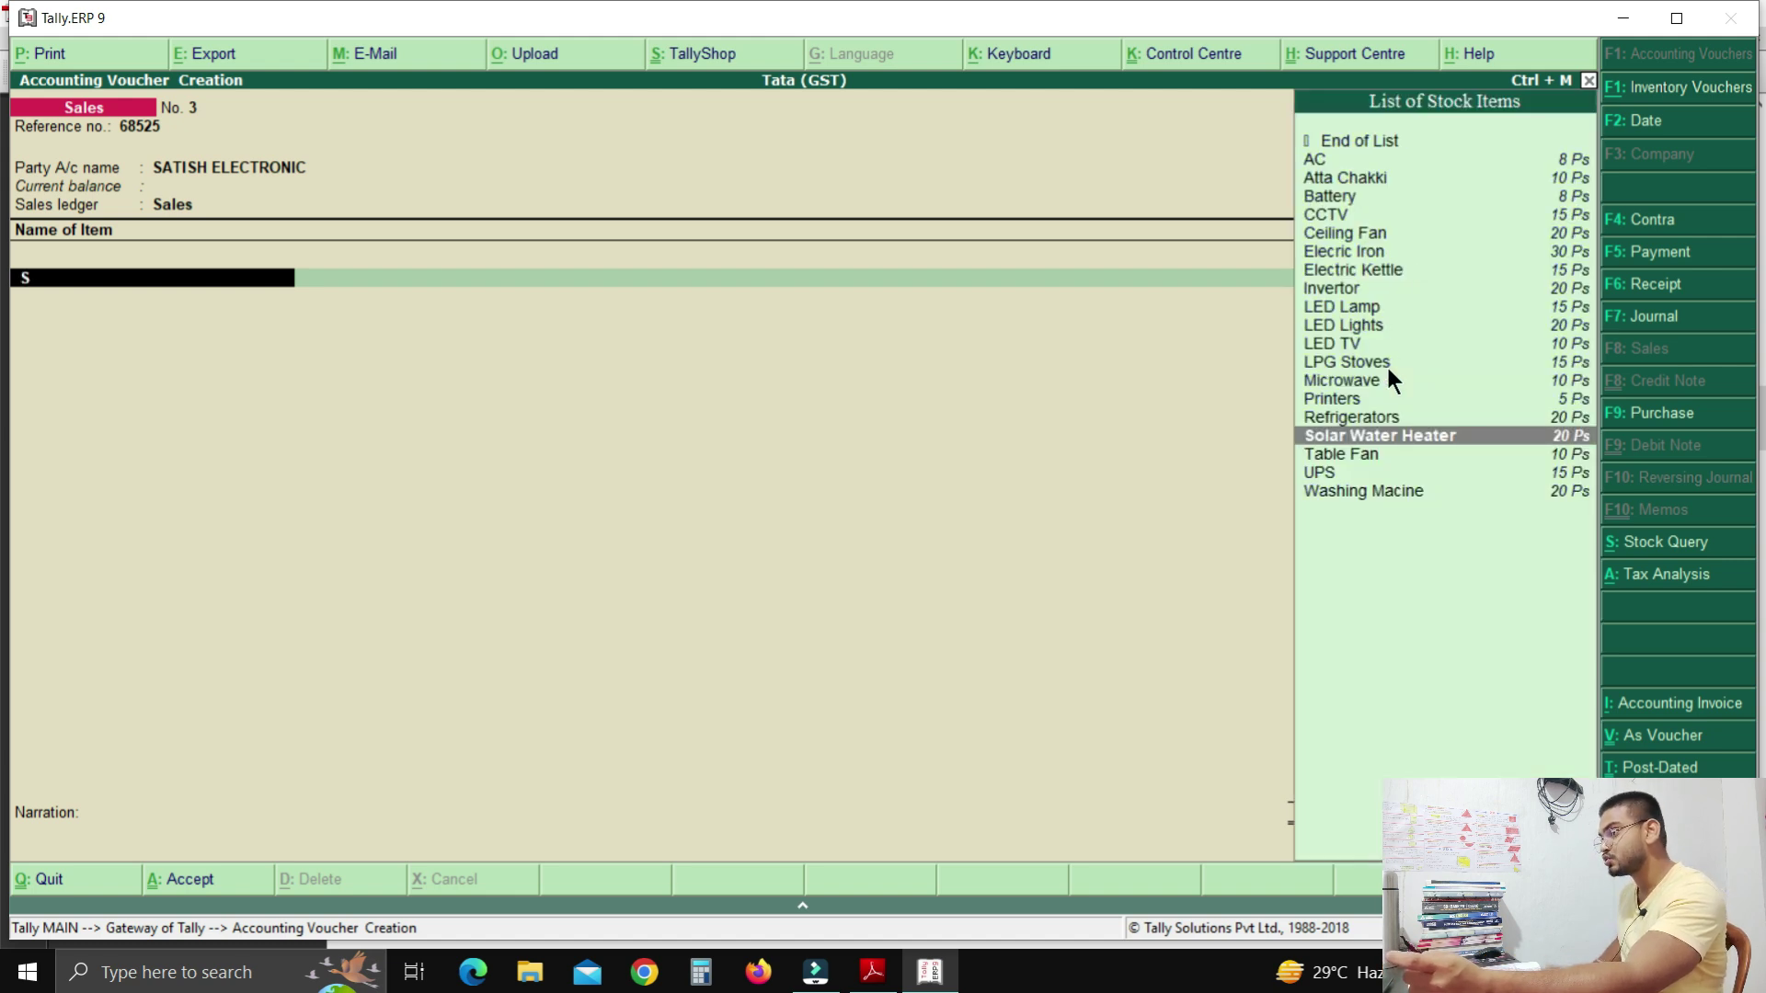
key(Return)
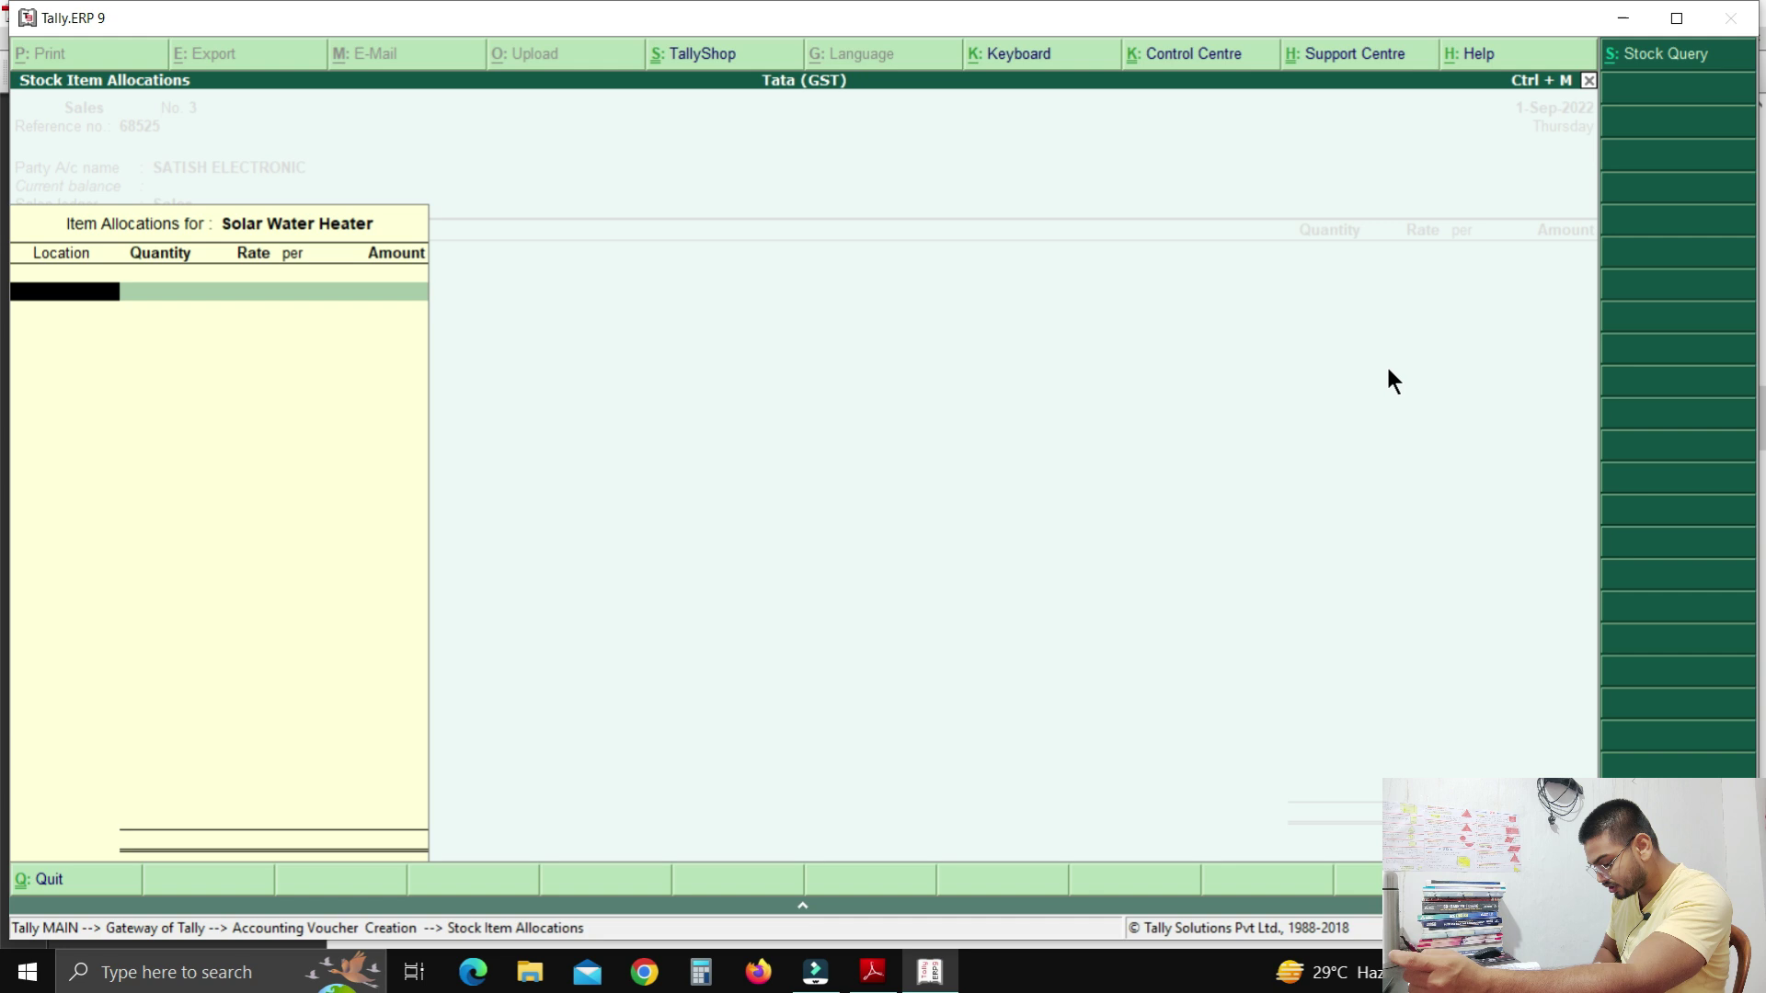
text(JO)
key(Return)
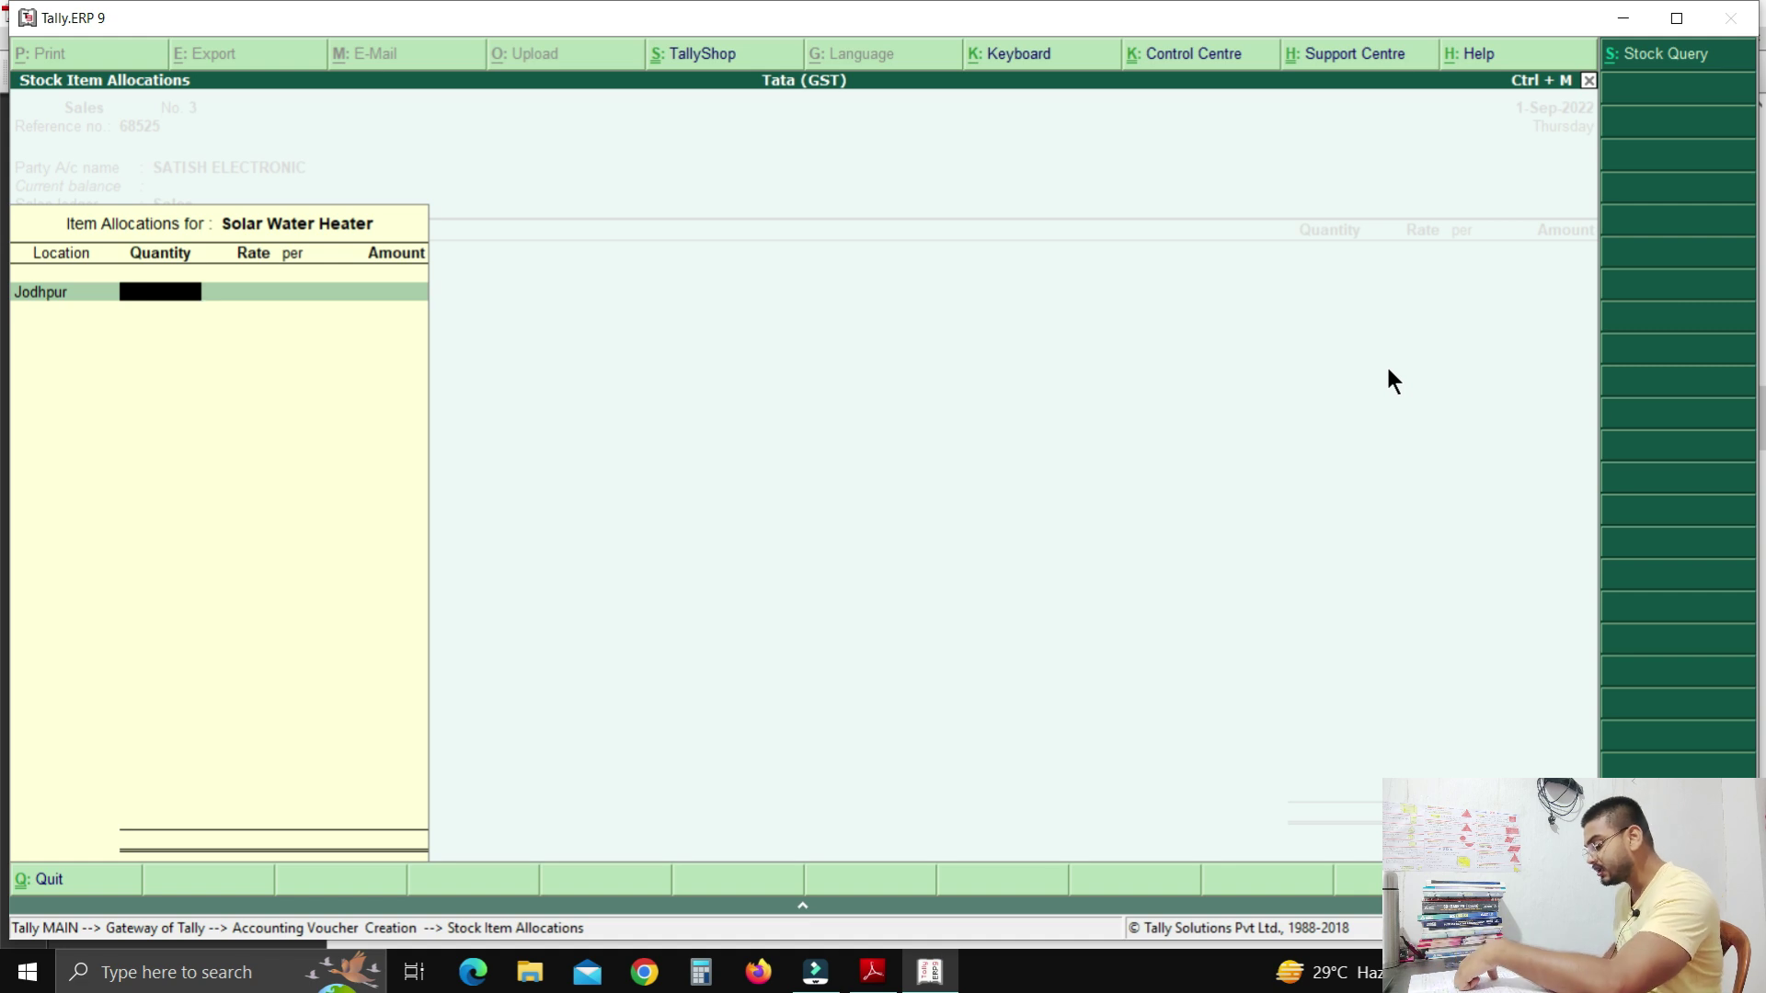
text(5)
key(Return)
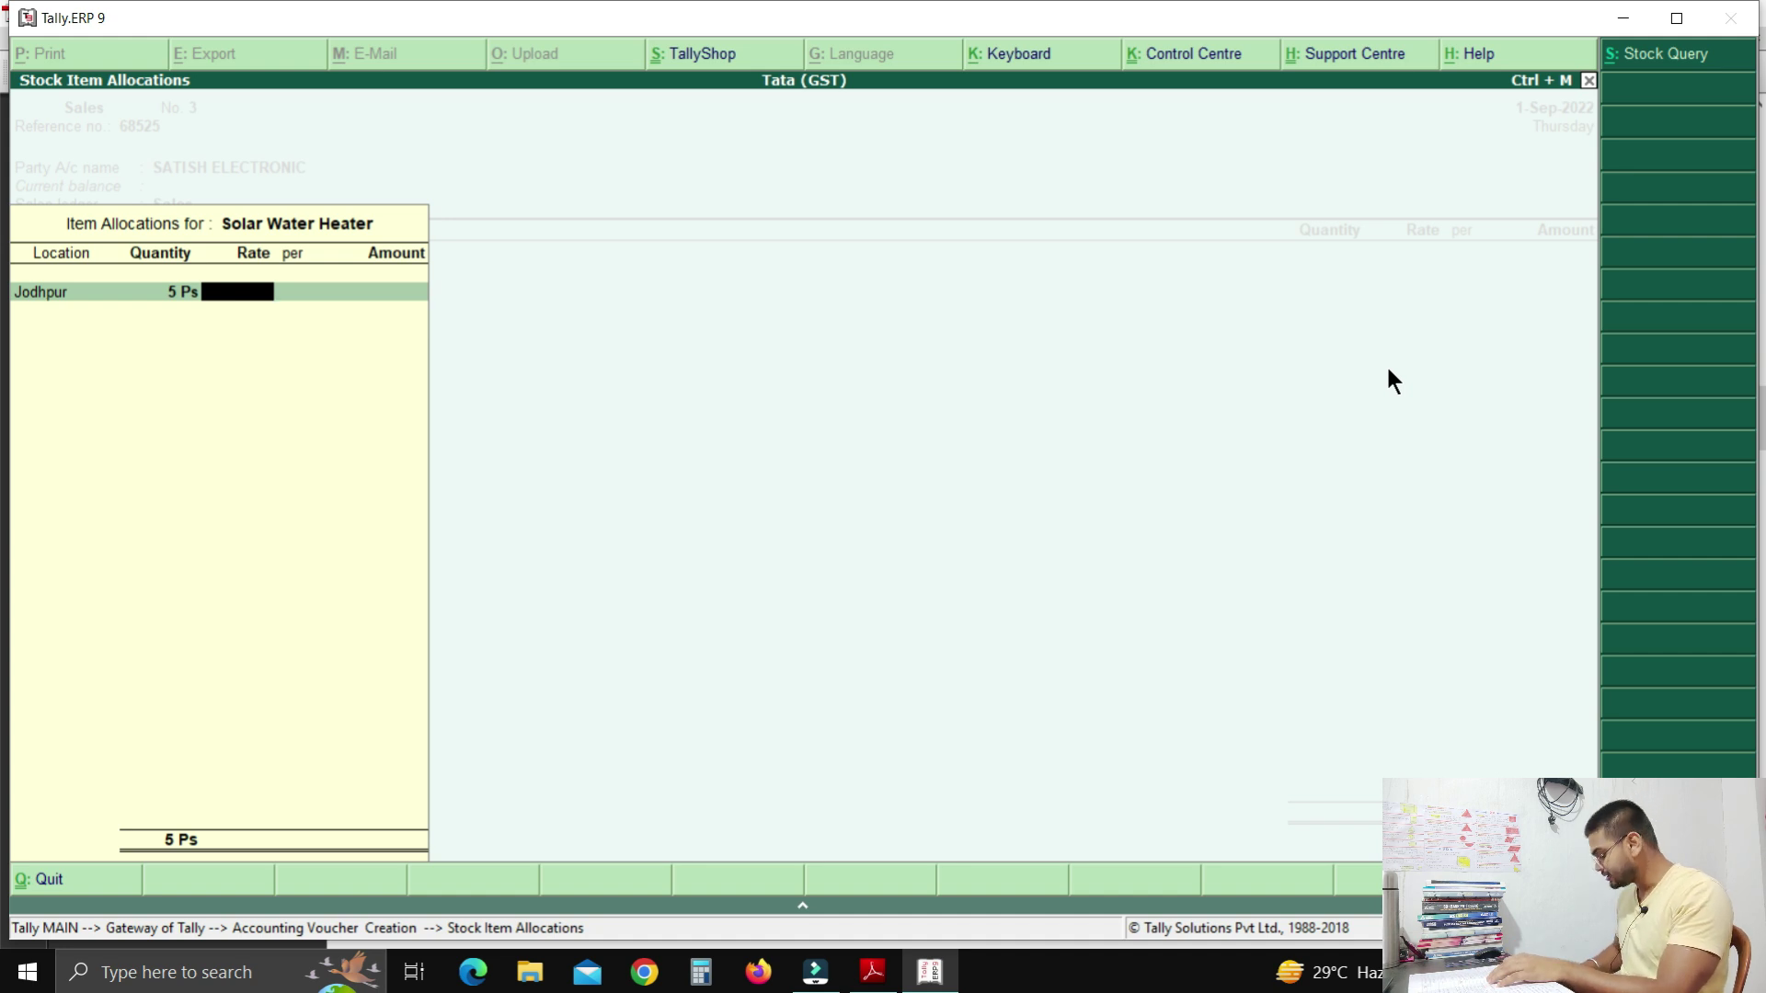
text(17500)
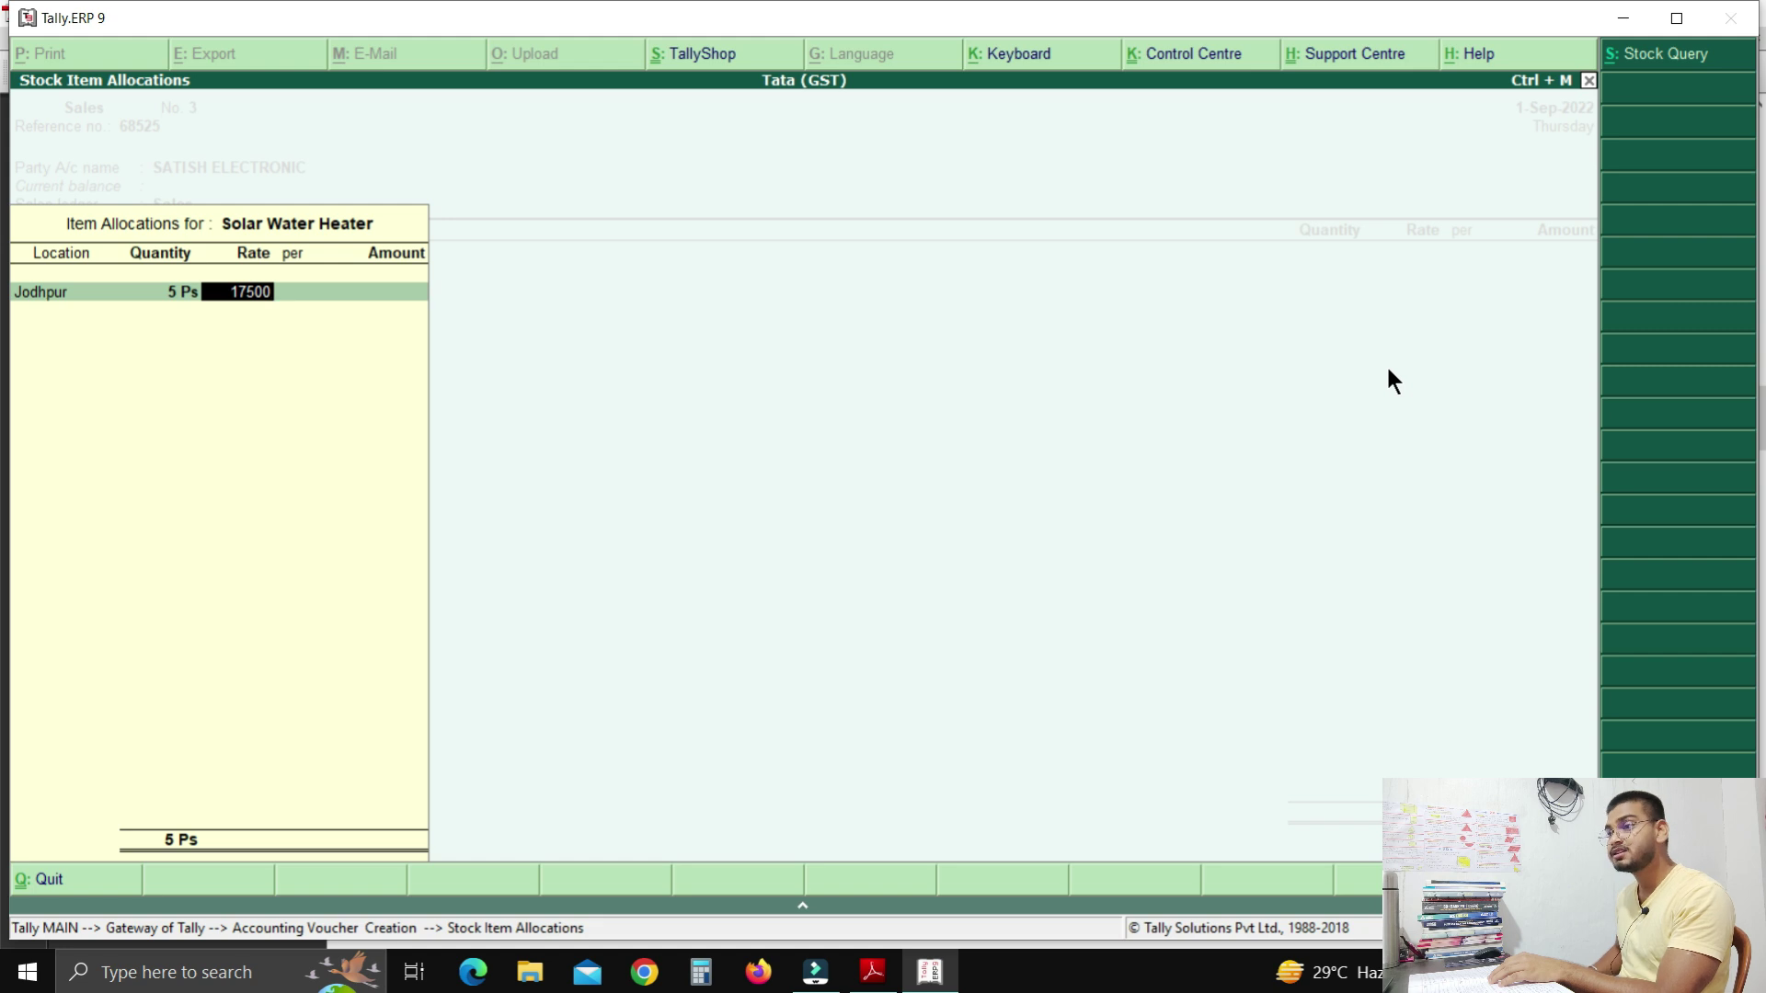
key(Return)
key(Return)
key(Return)
key(Return)
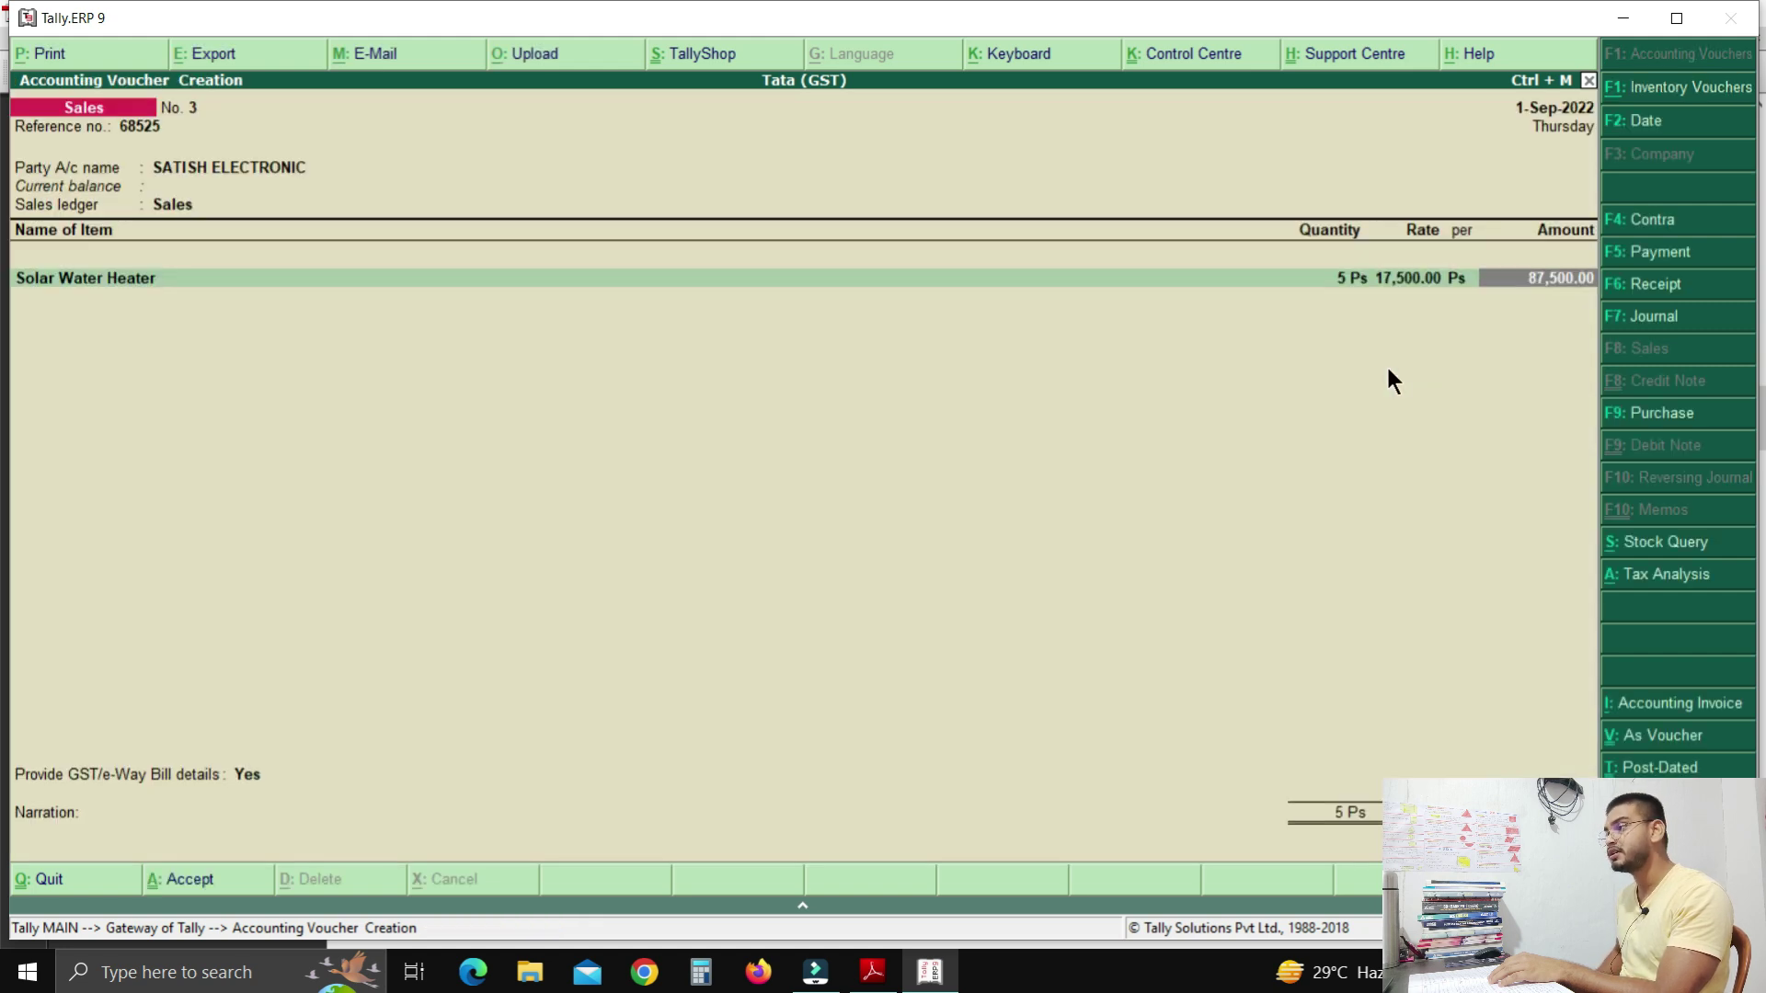
key(Return)
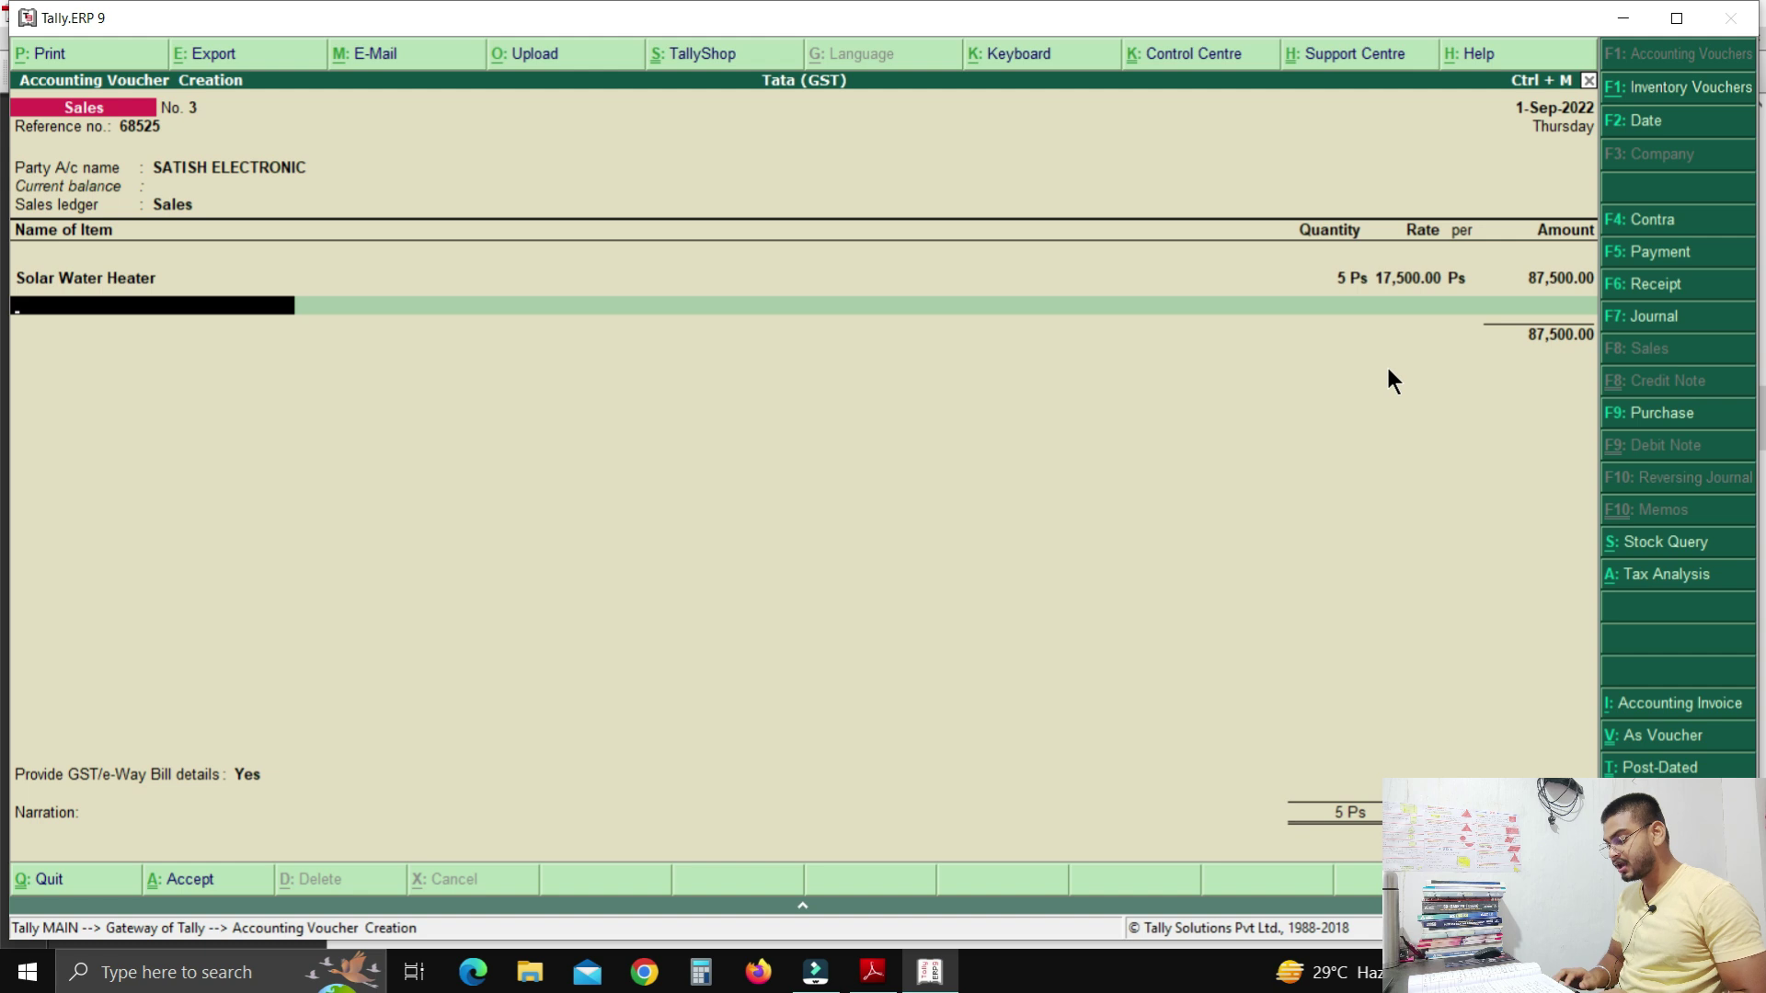
Add 10 Ps of Washing Macine from the Jodhpur location at a rate of 8,800 to the sales voucher.
text(W)
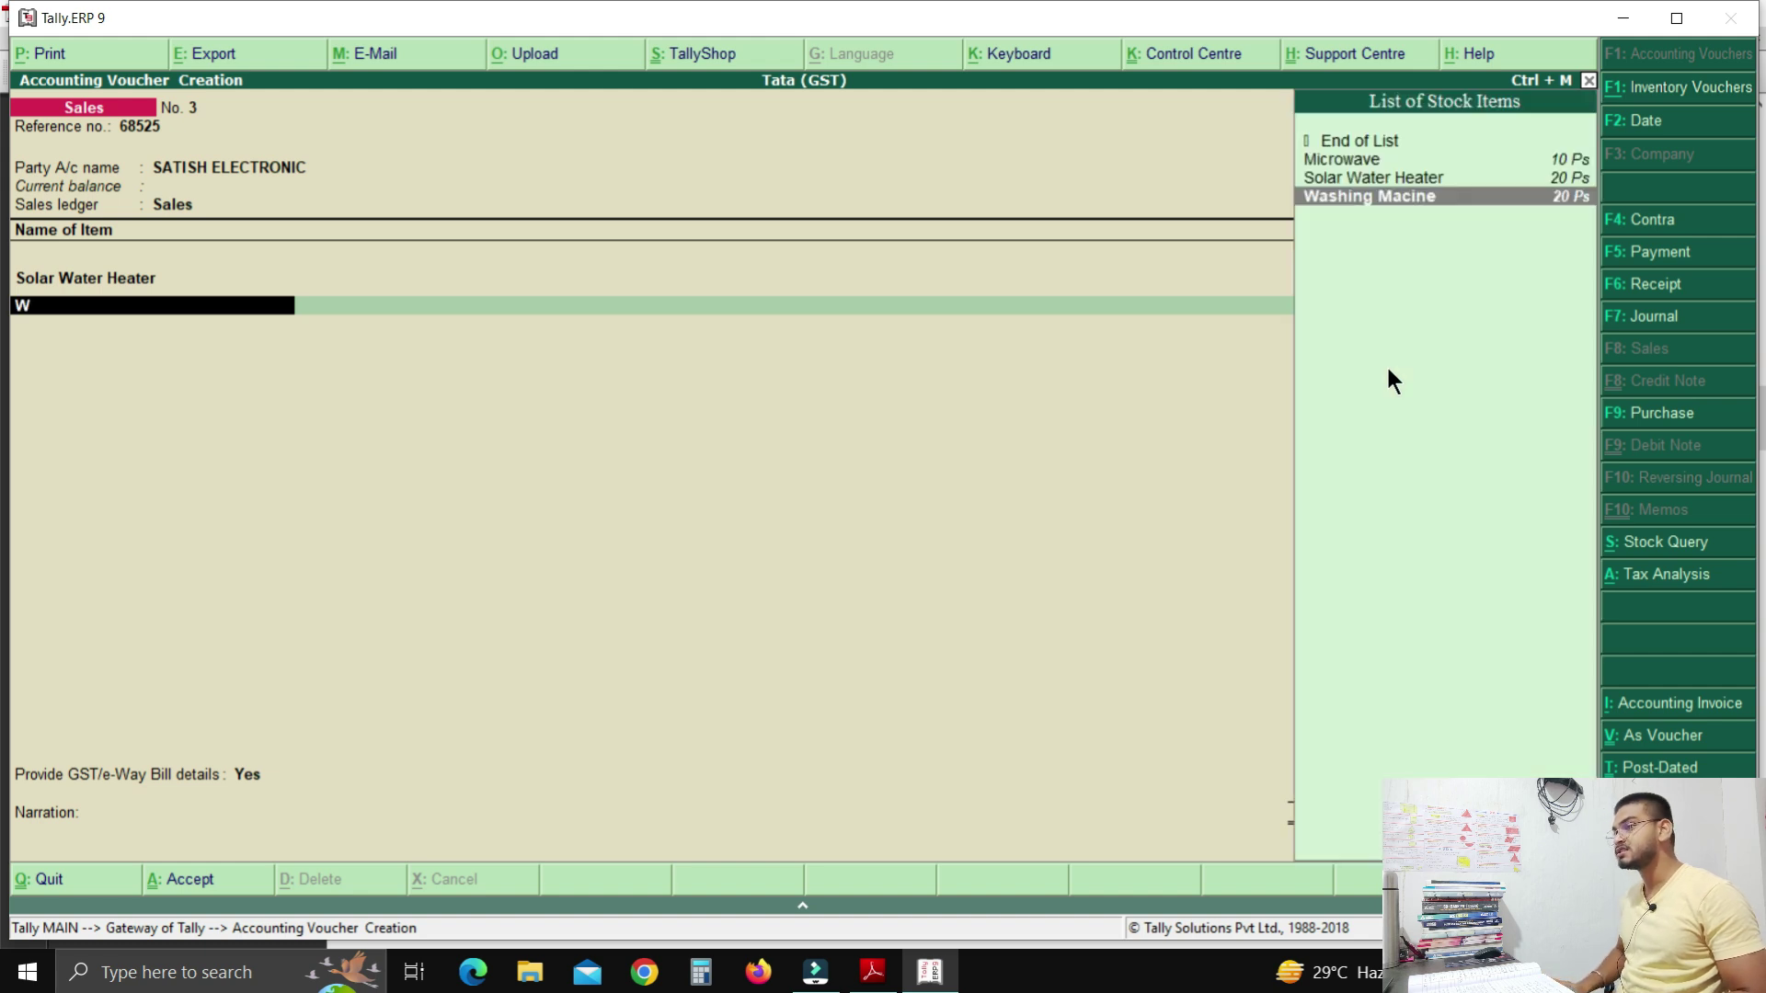
key(Return)
text(j)
key(Return)
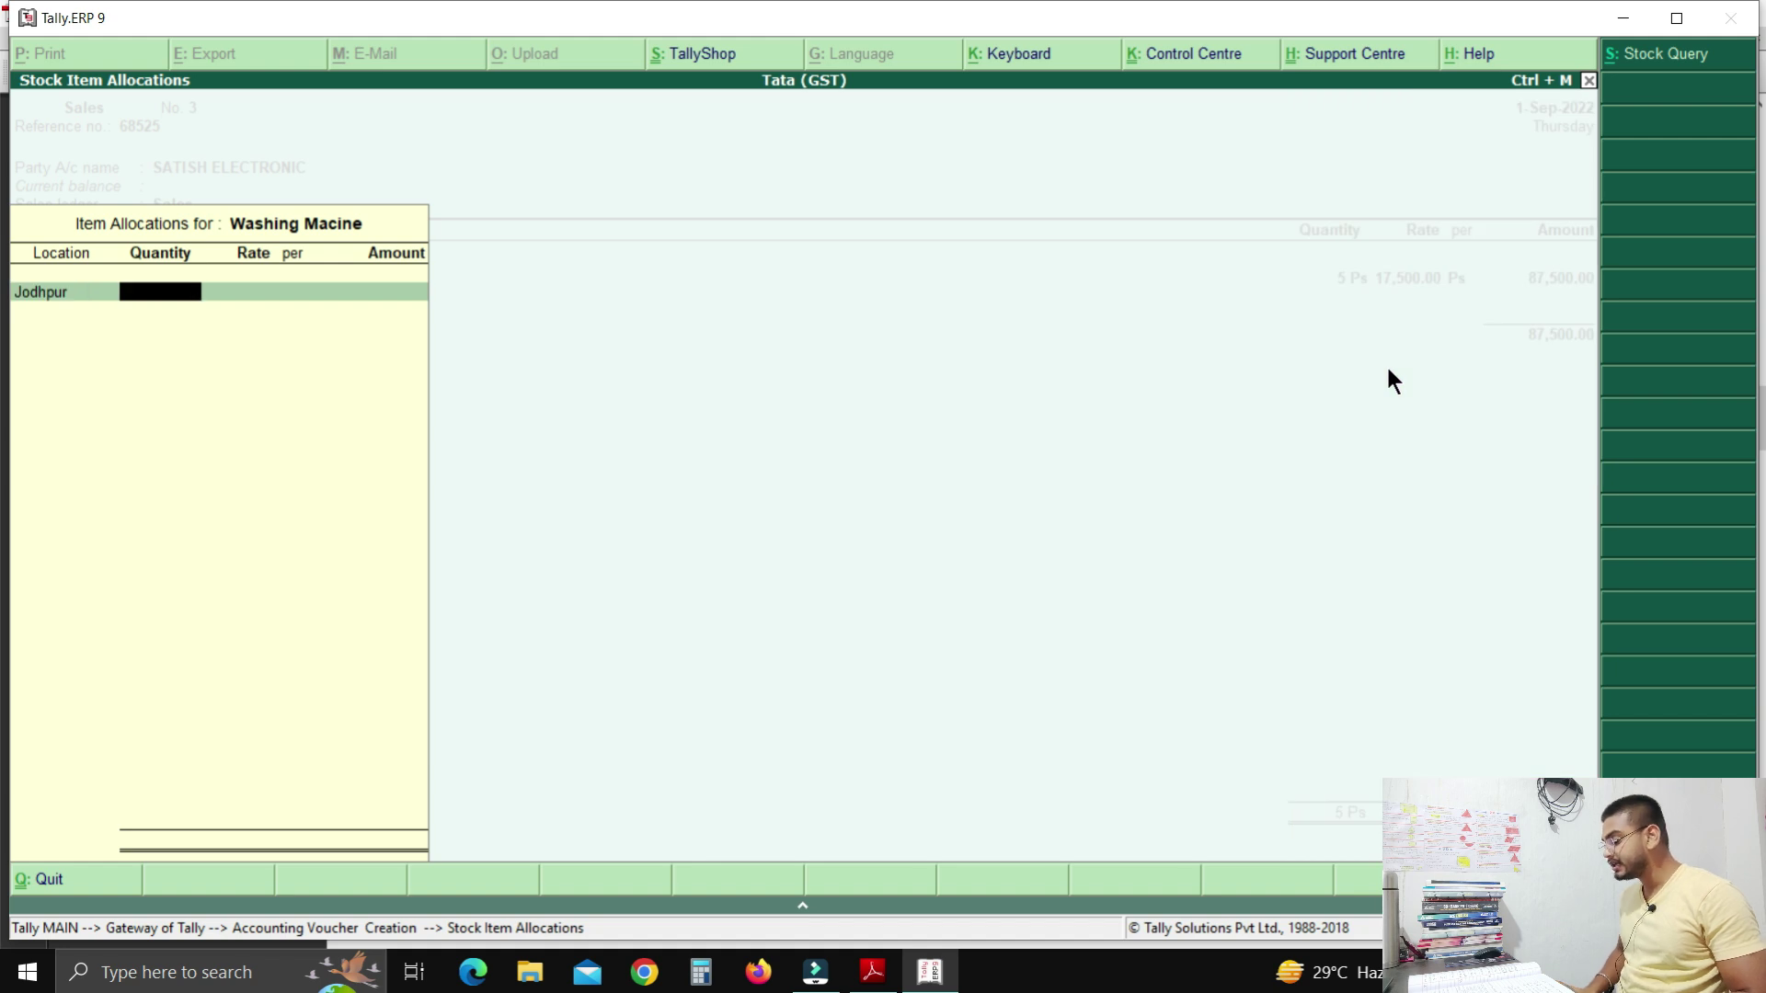
text(10)
key(Return)
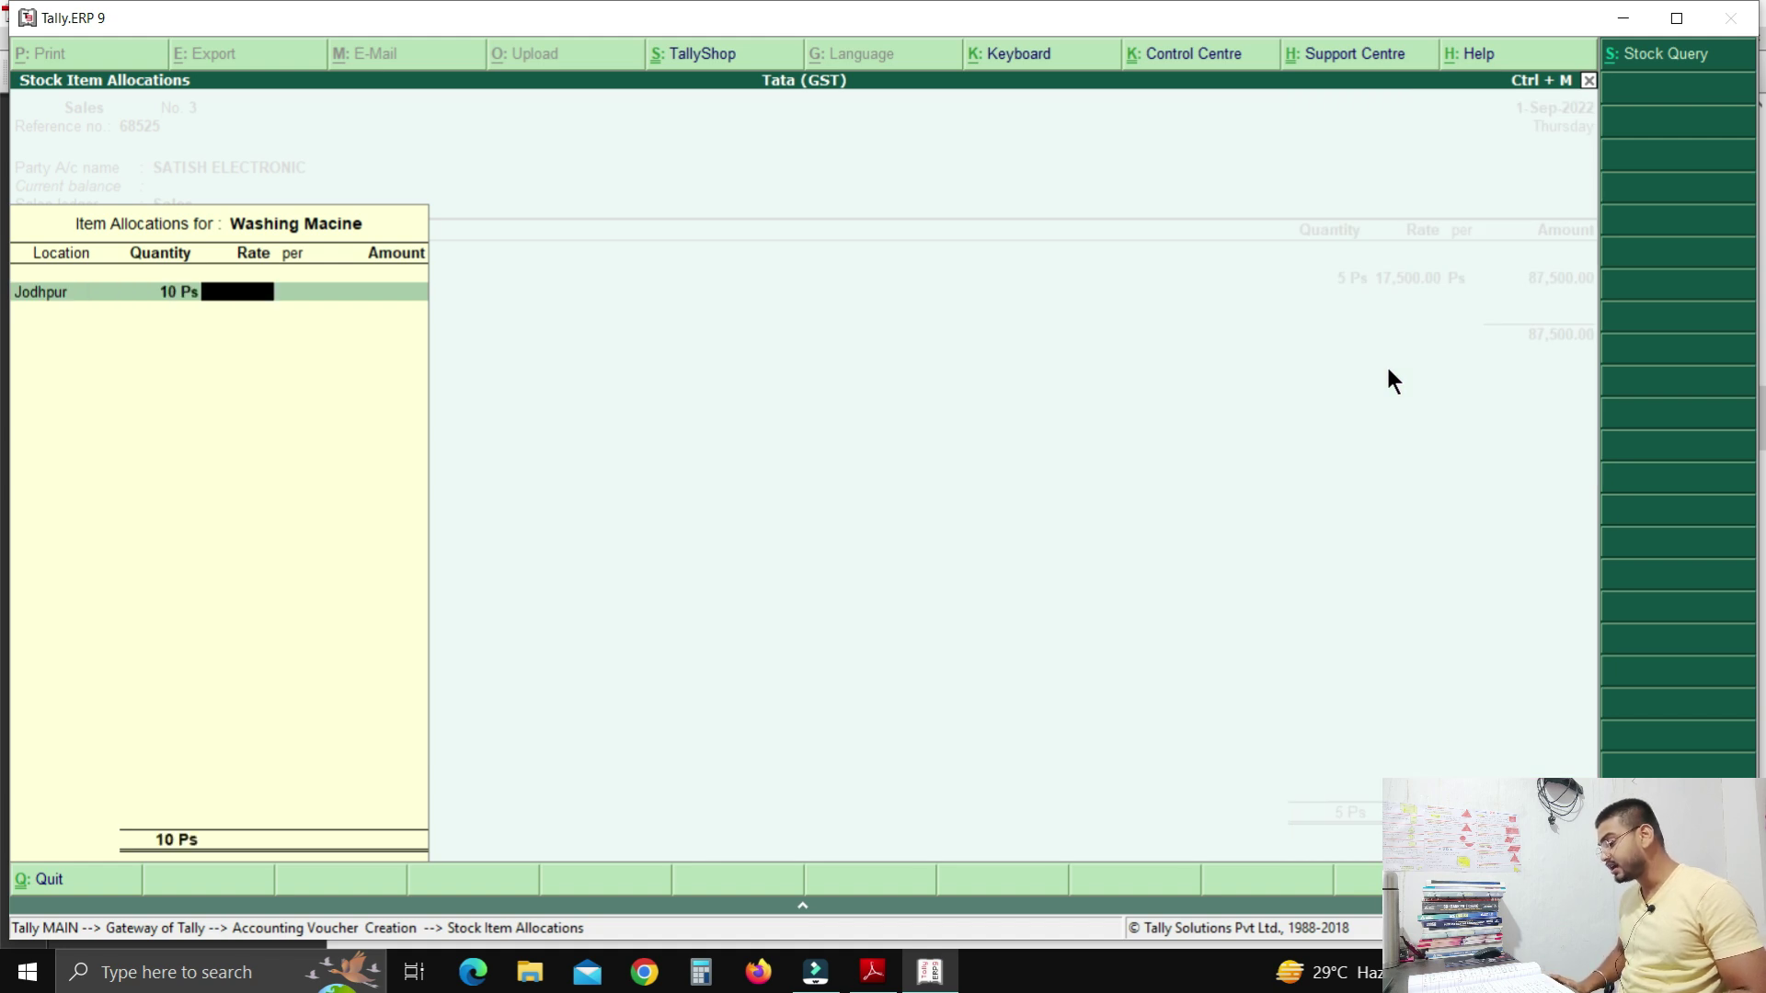
text(8)
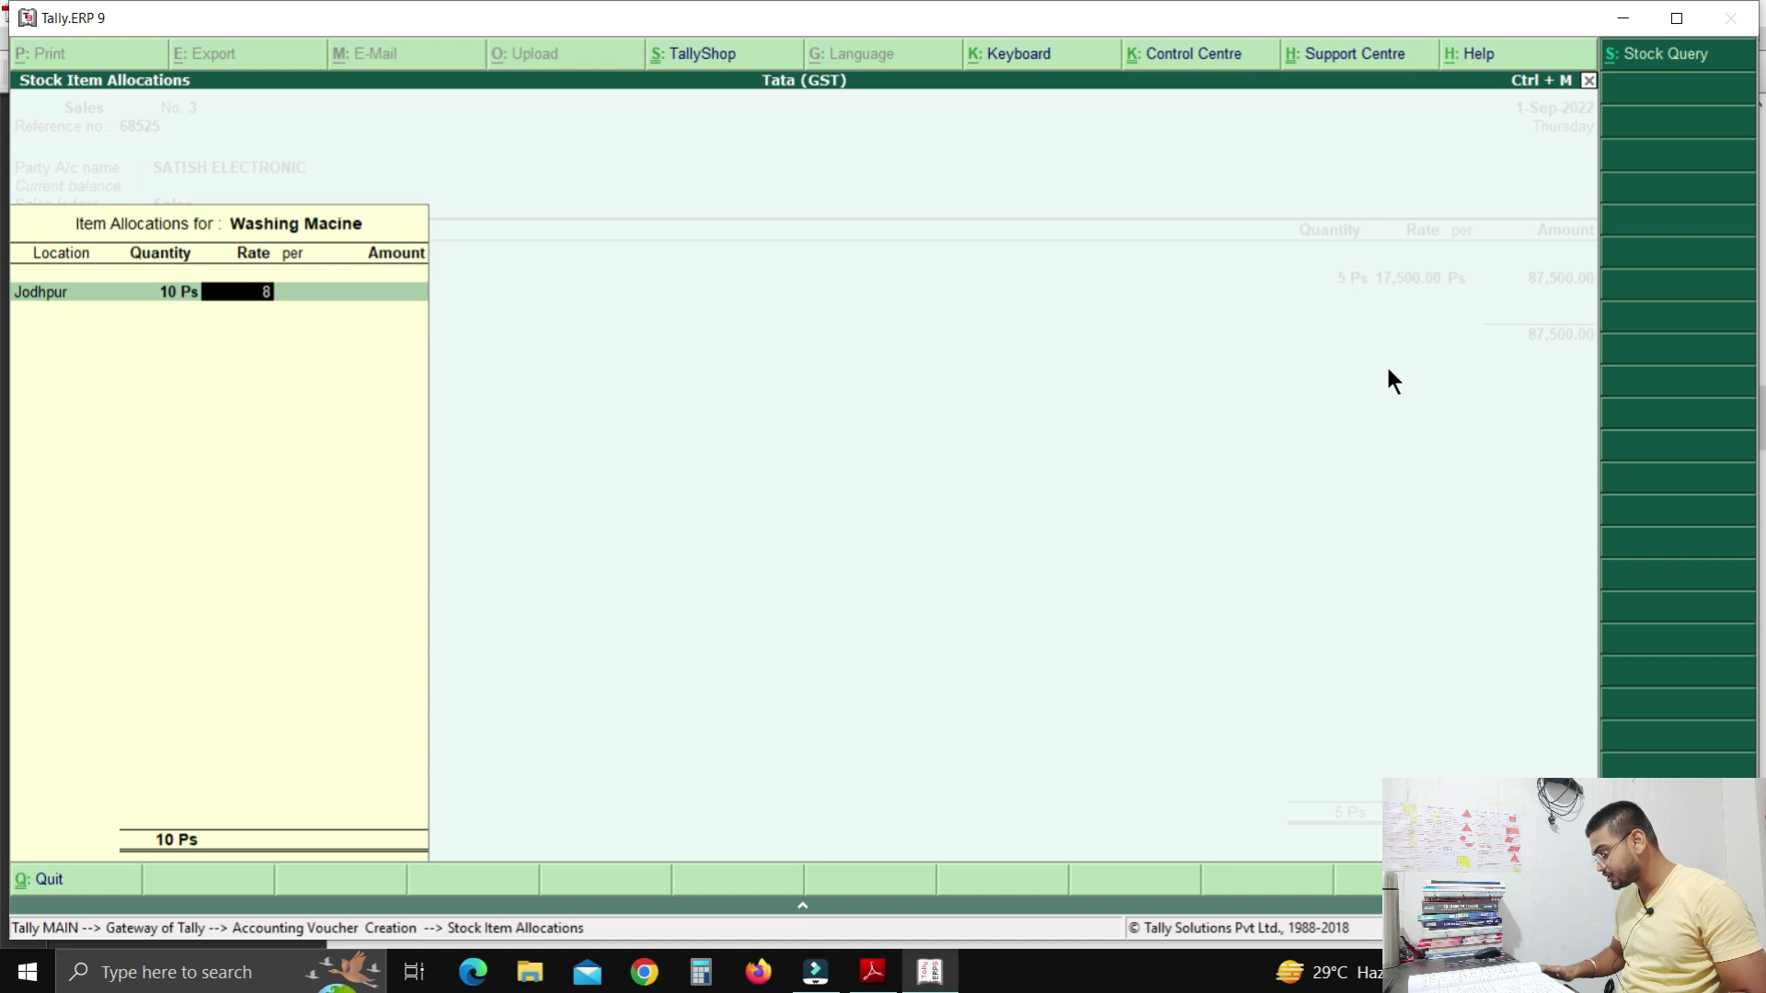
text(,800)
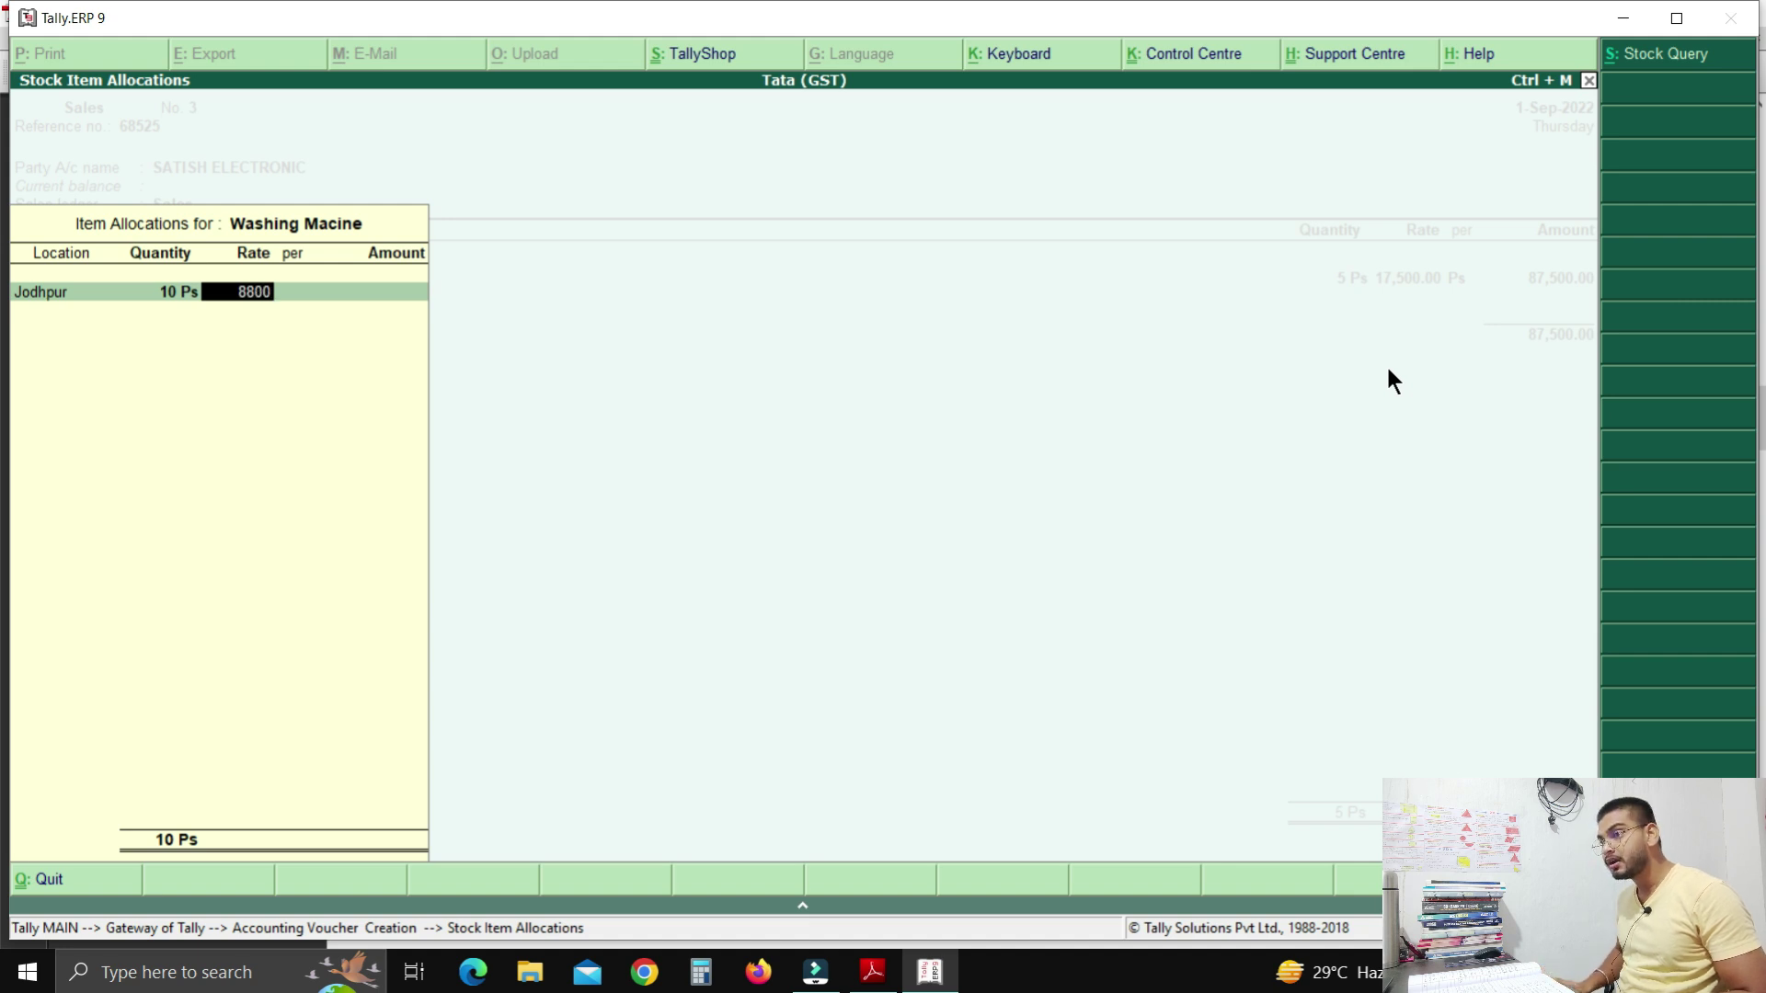
key(Return)
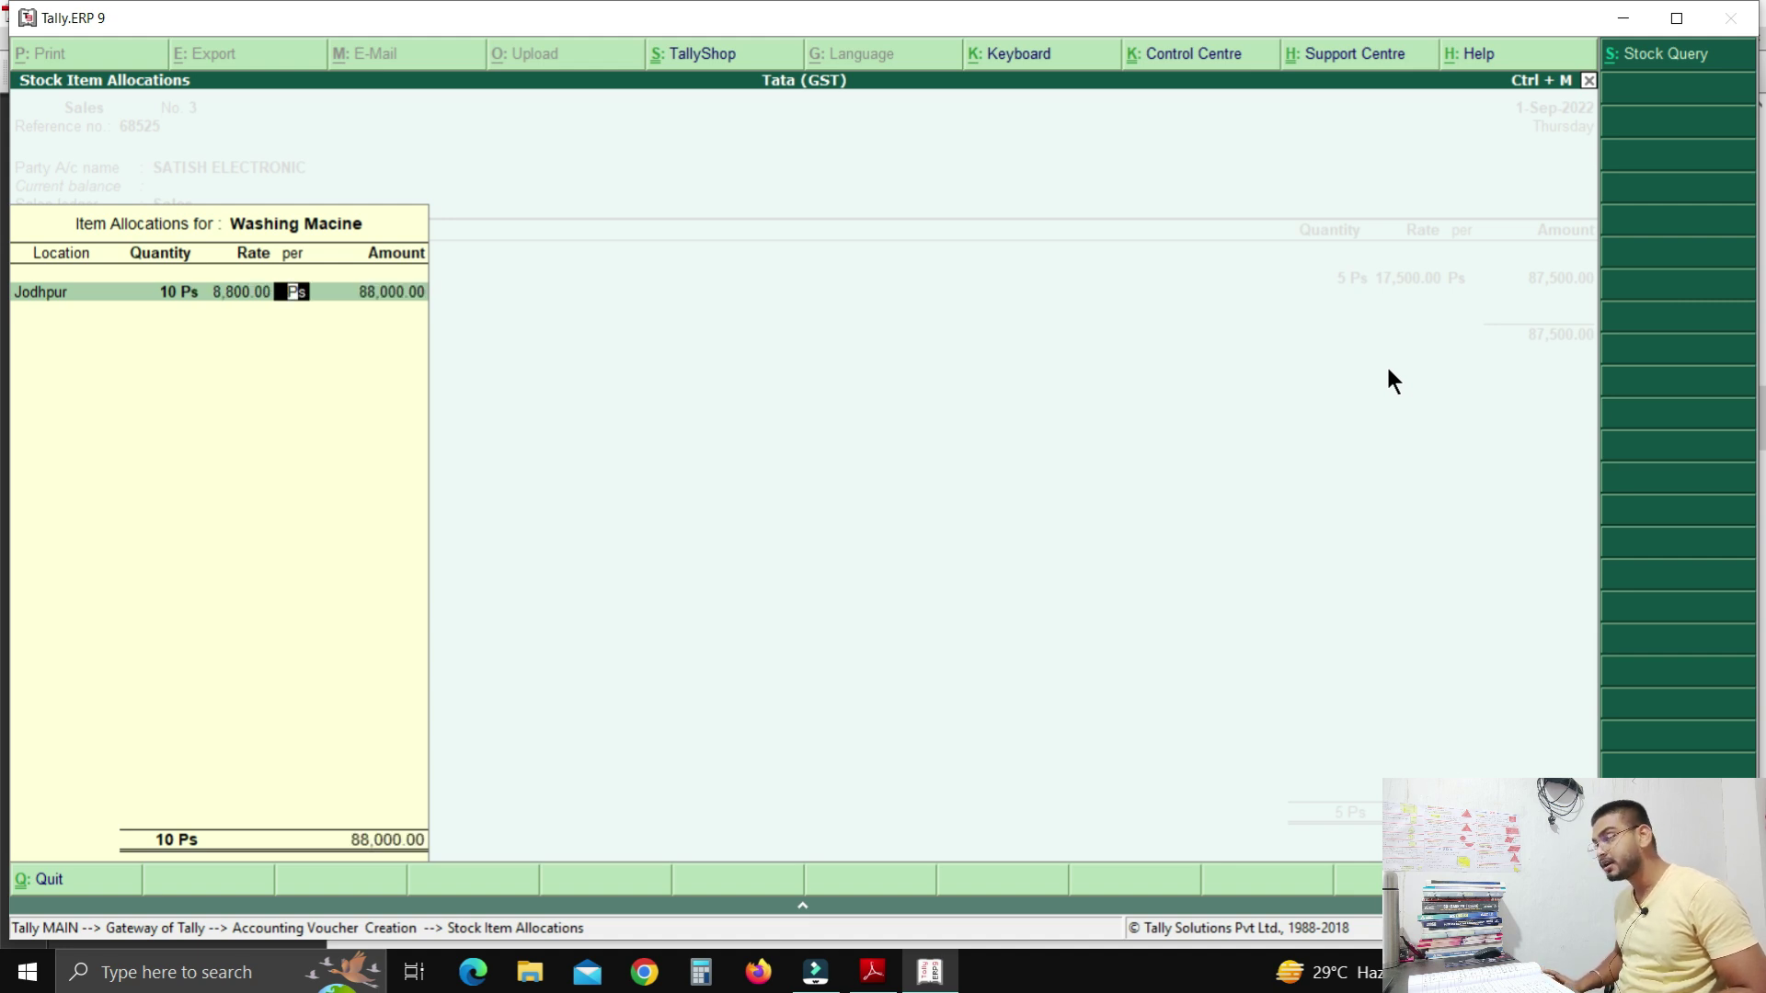
key(Return)
key(Return)
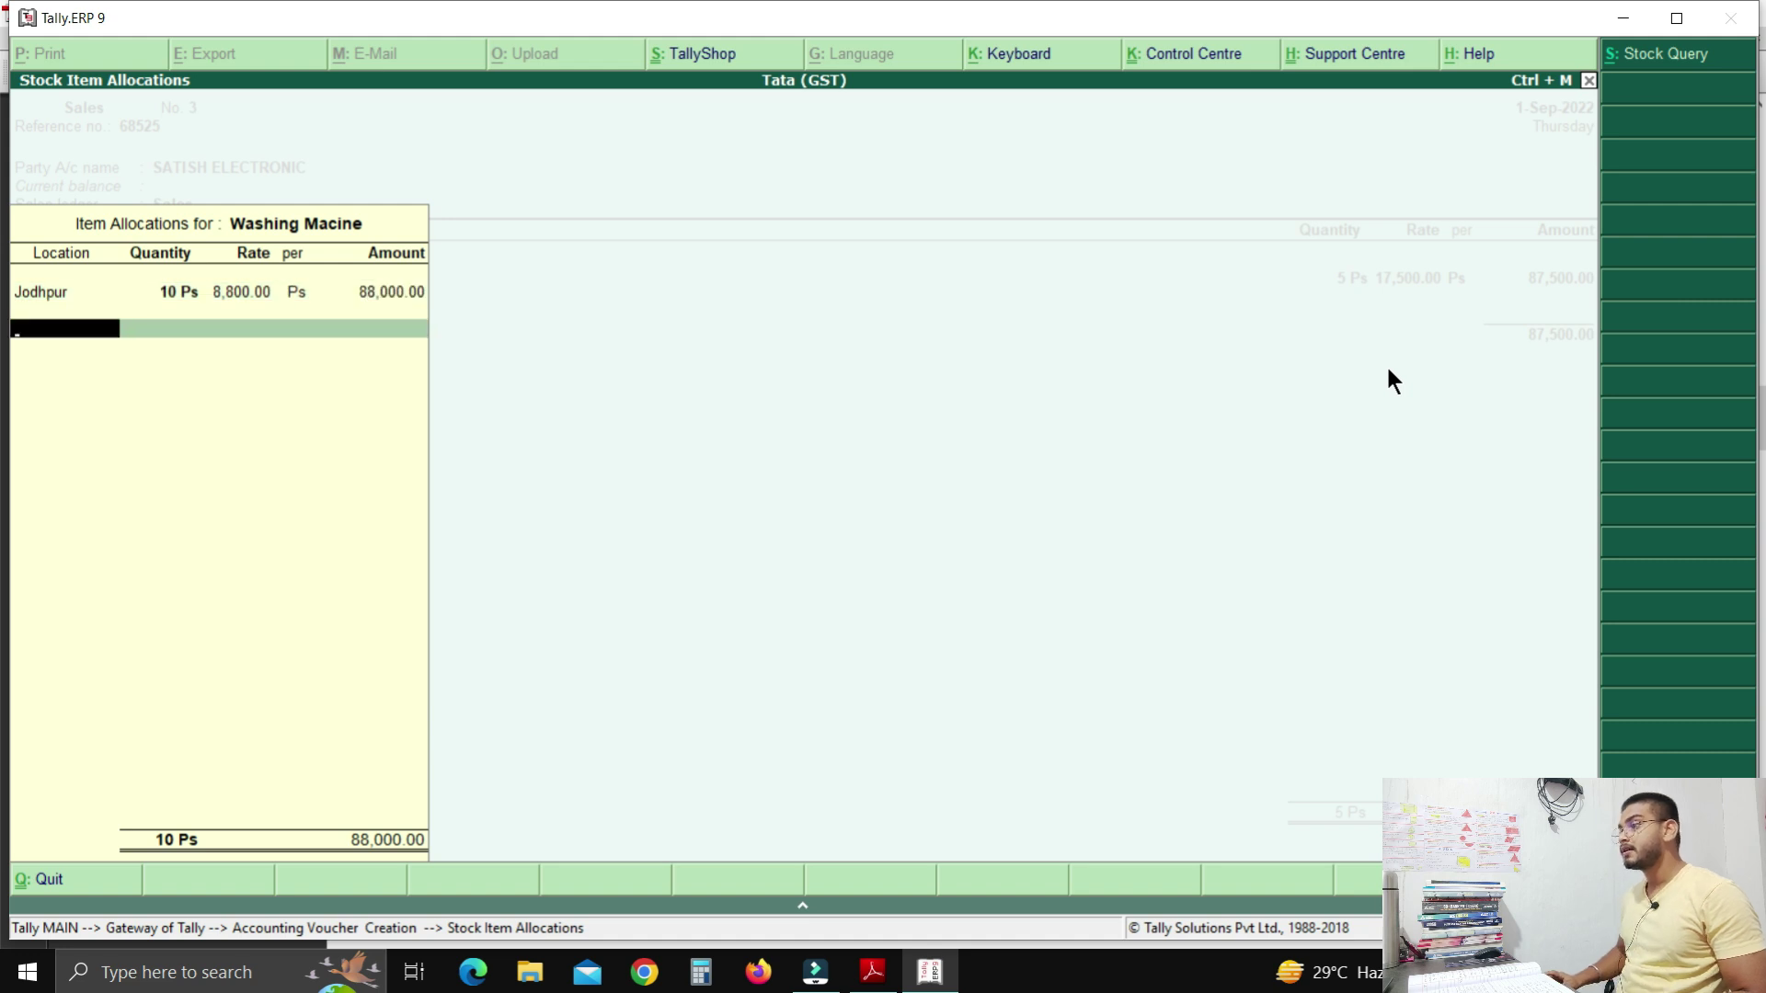
key(Return)
key(Return)
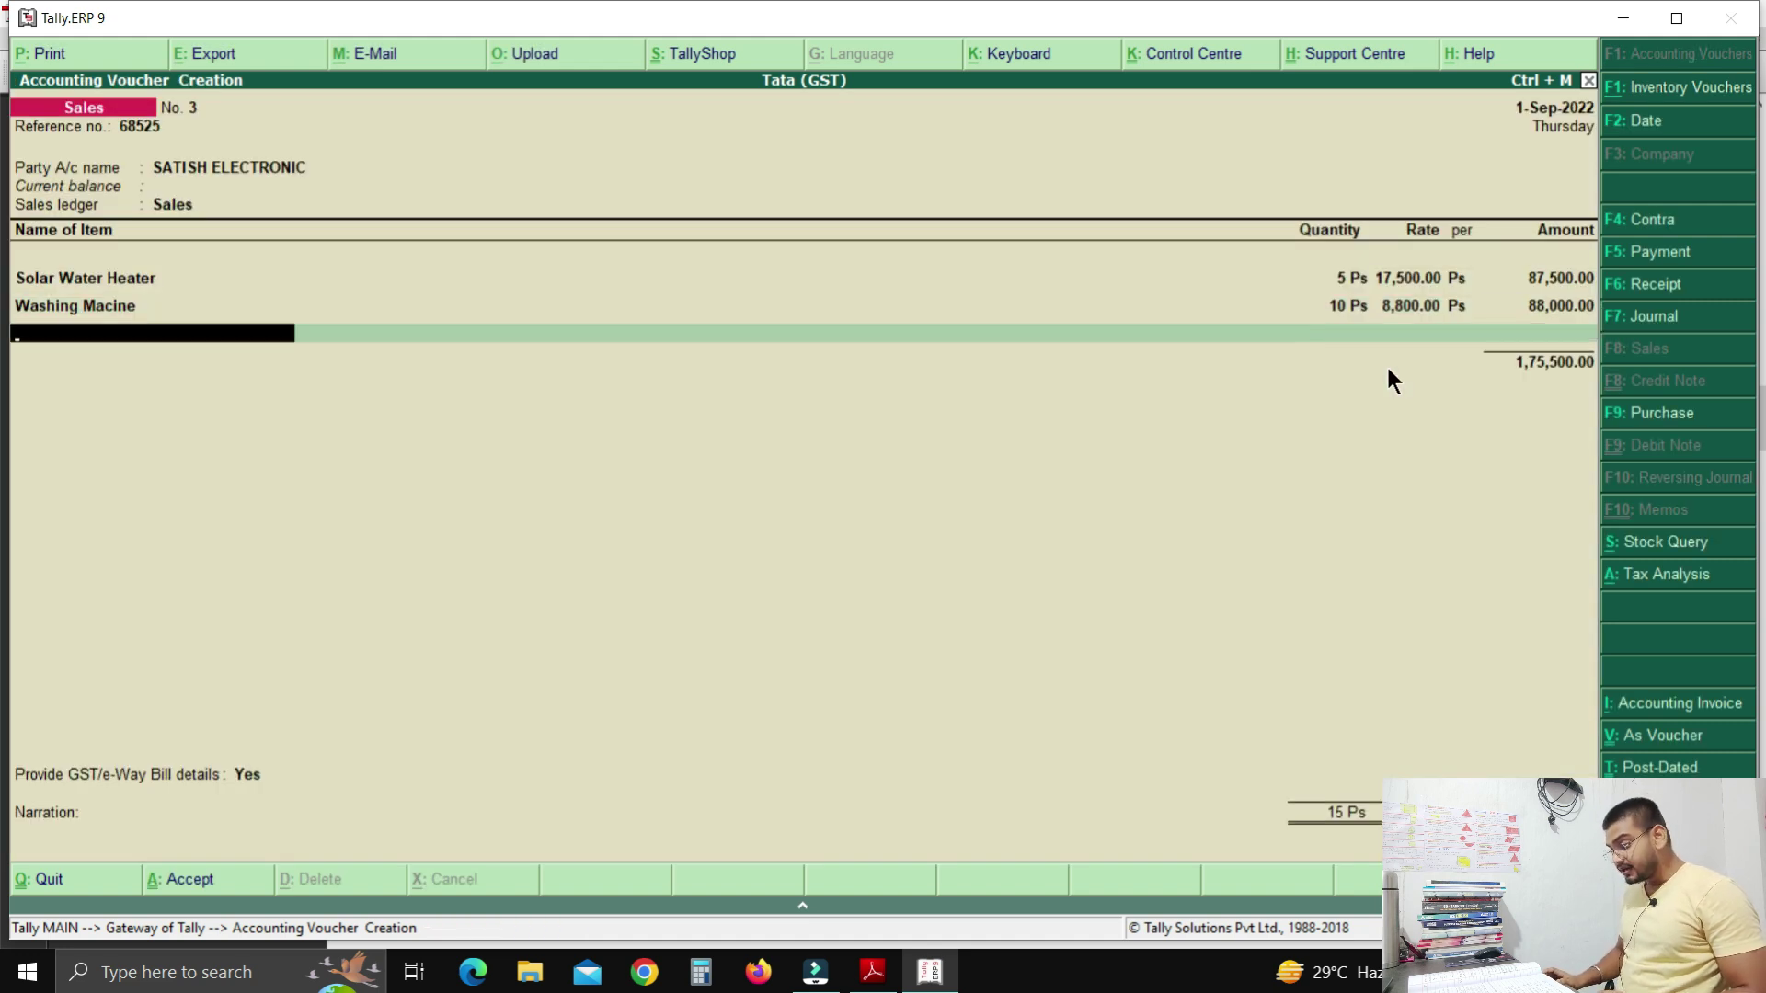
Add 10 Ps of Elecric Iron from the Jodhpur location at a rate of 800 to the sales voucher.
text(E)
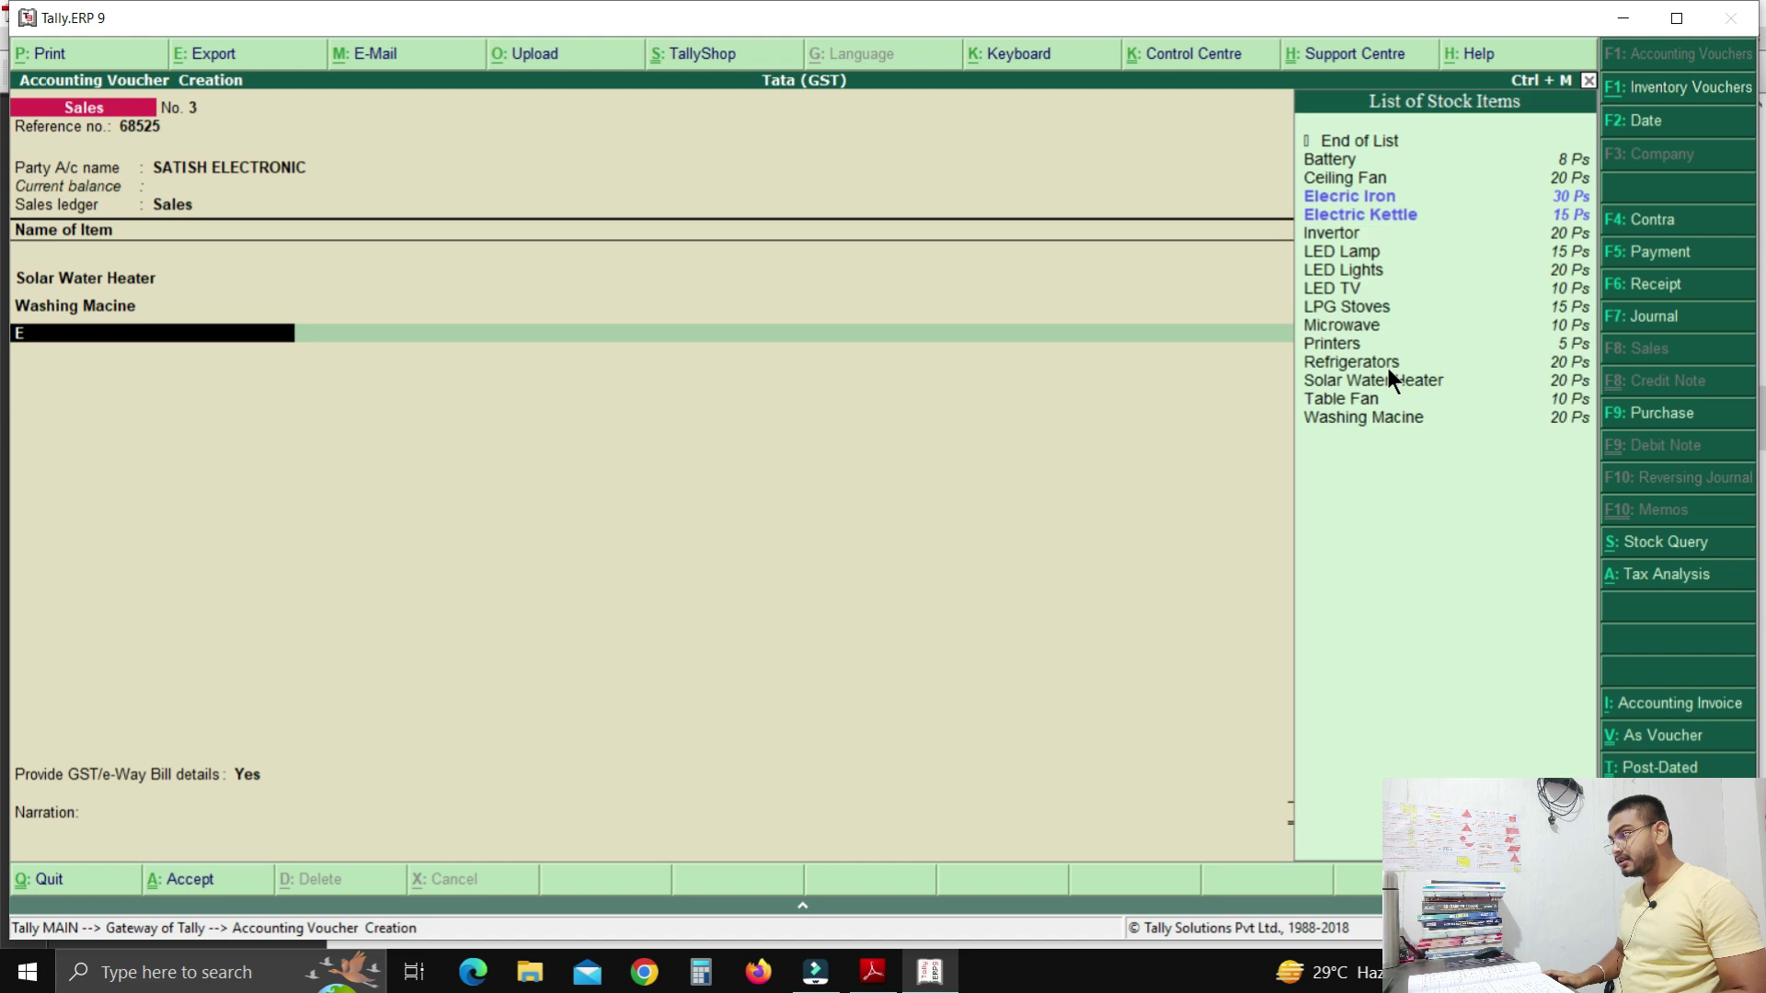
key(Return)
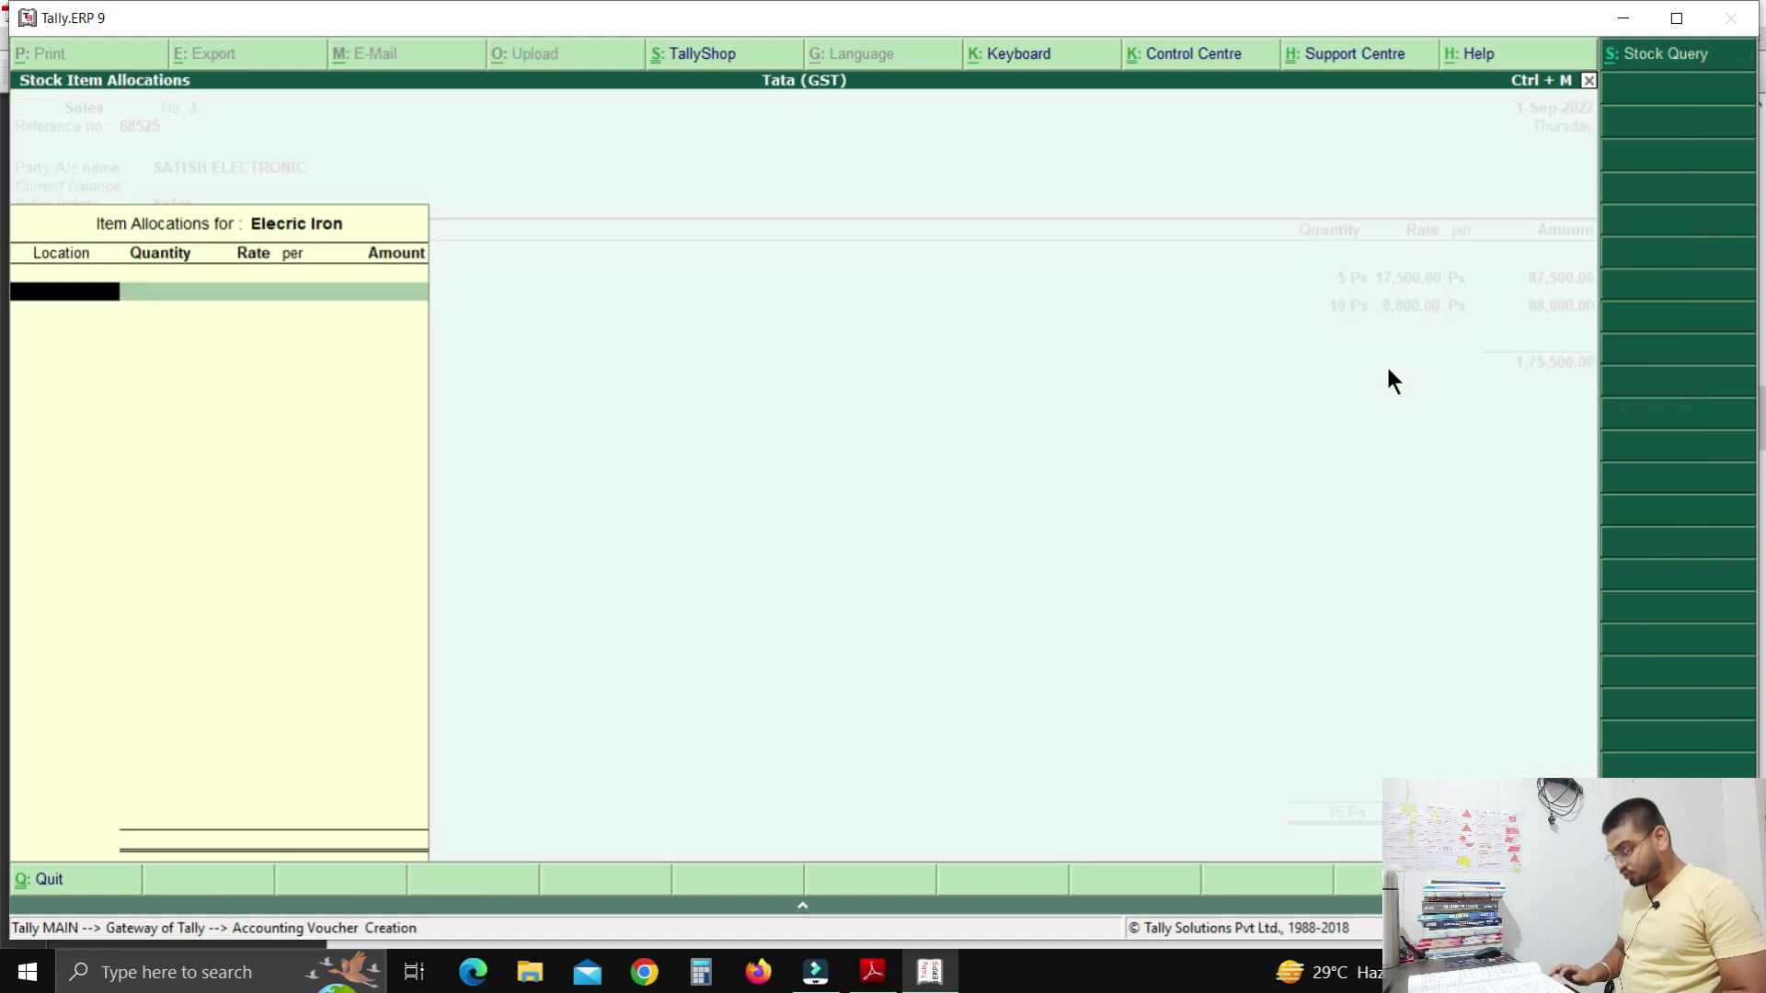
text(Jo)
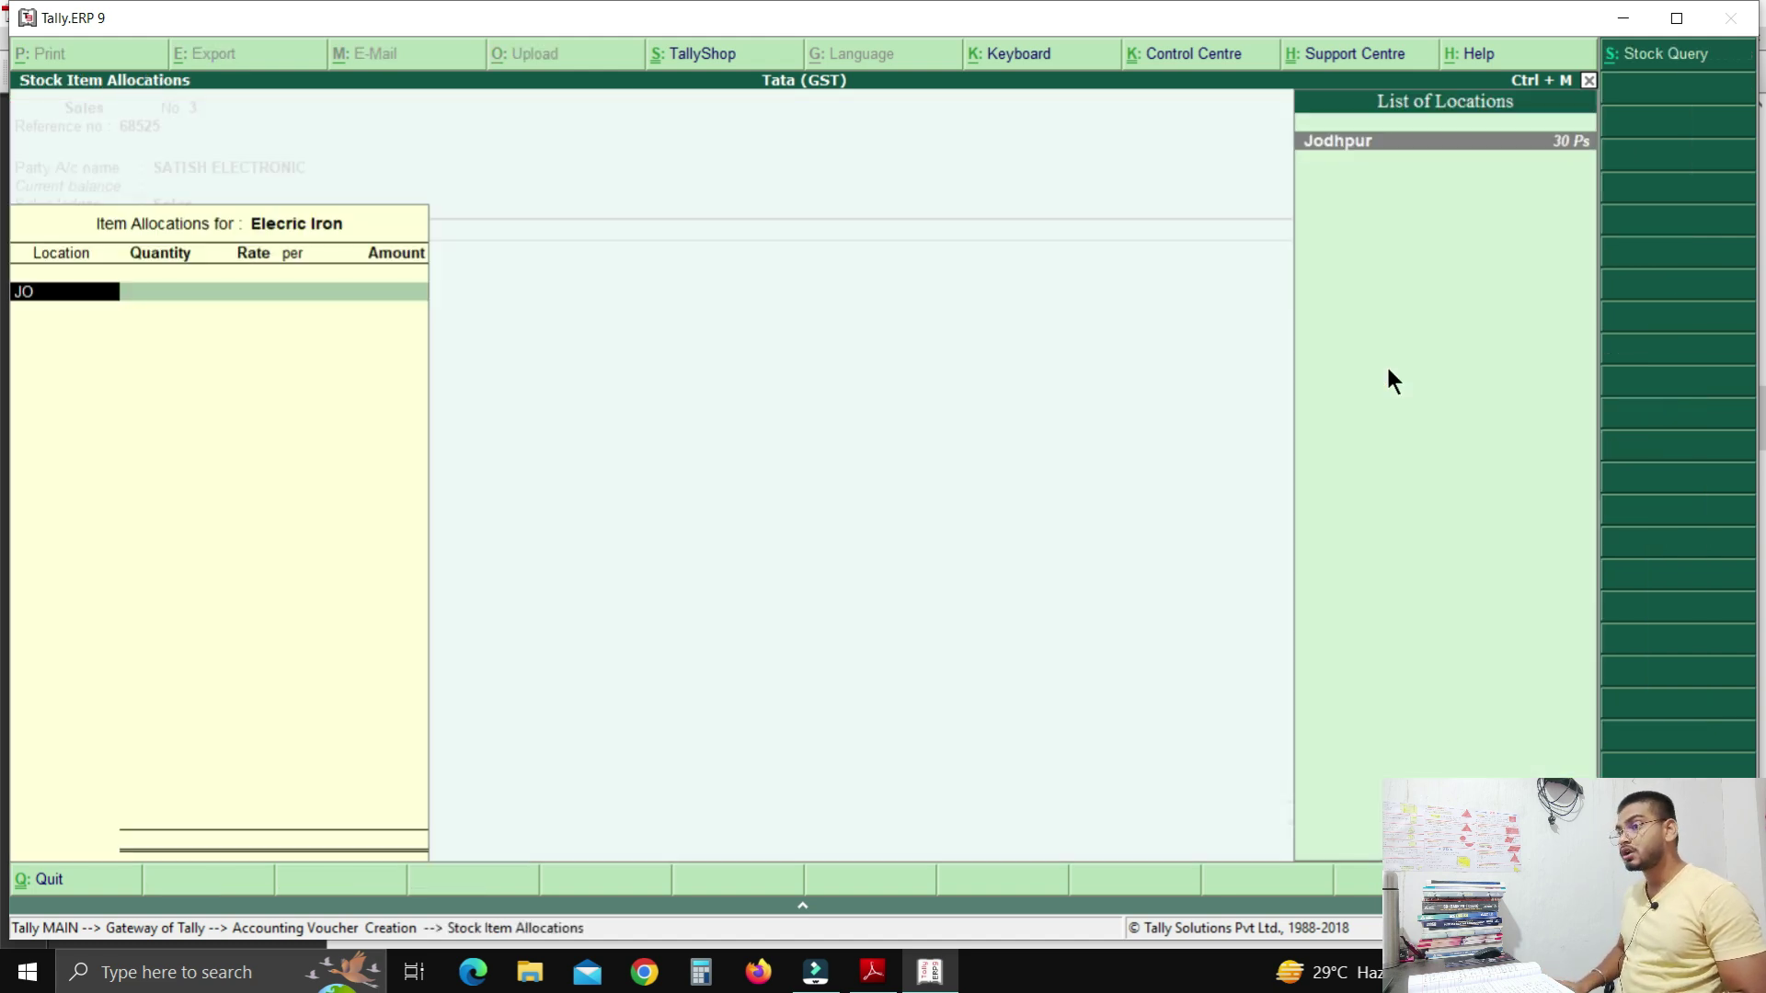
key(Return)
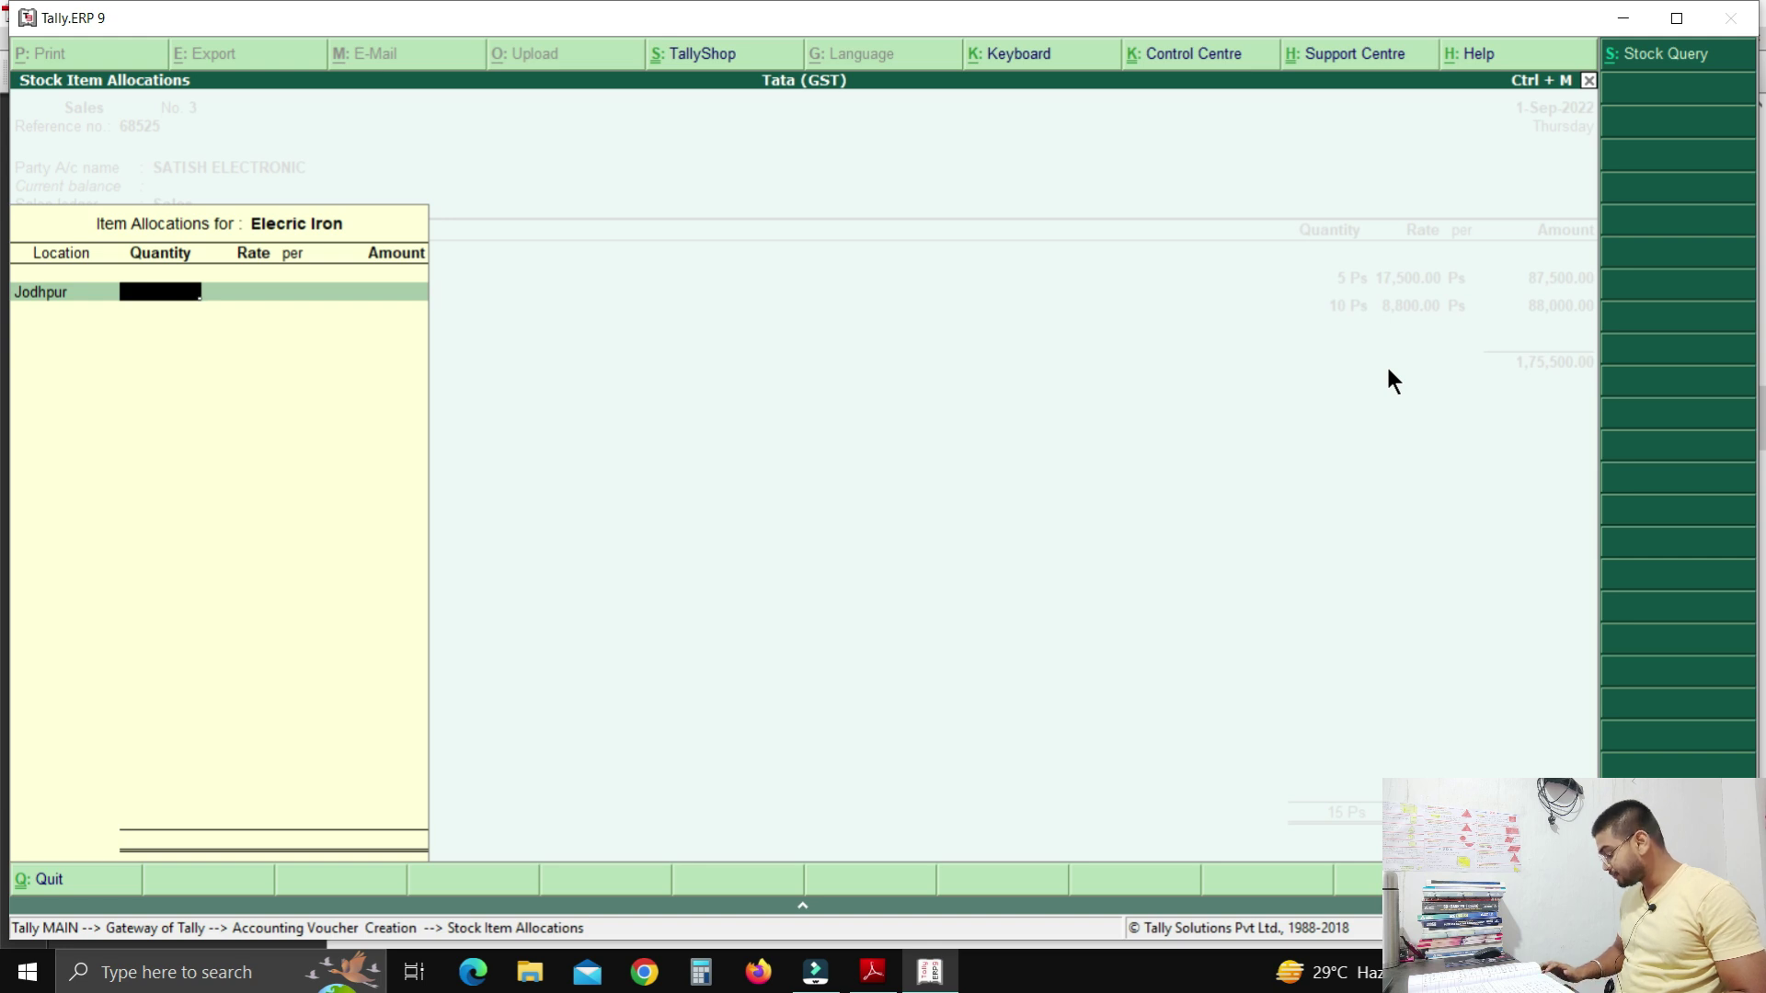
text(10)
key(Return)
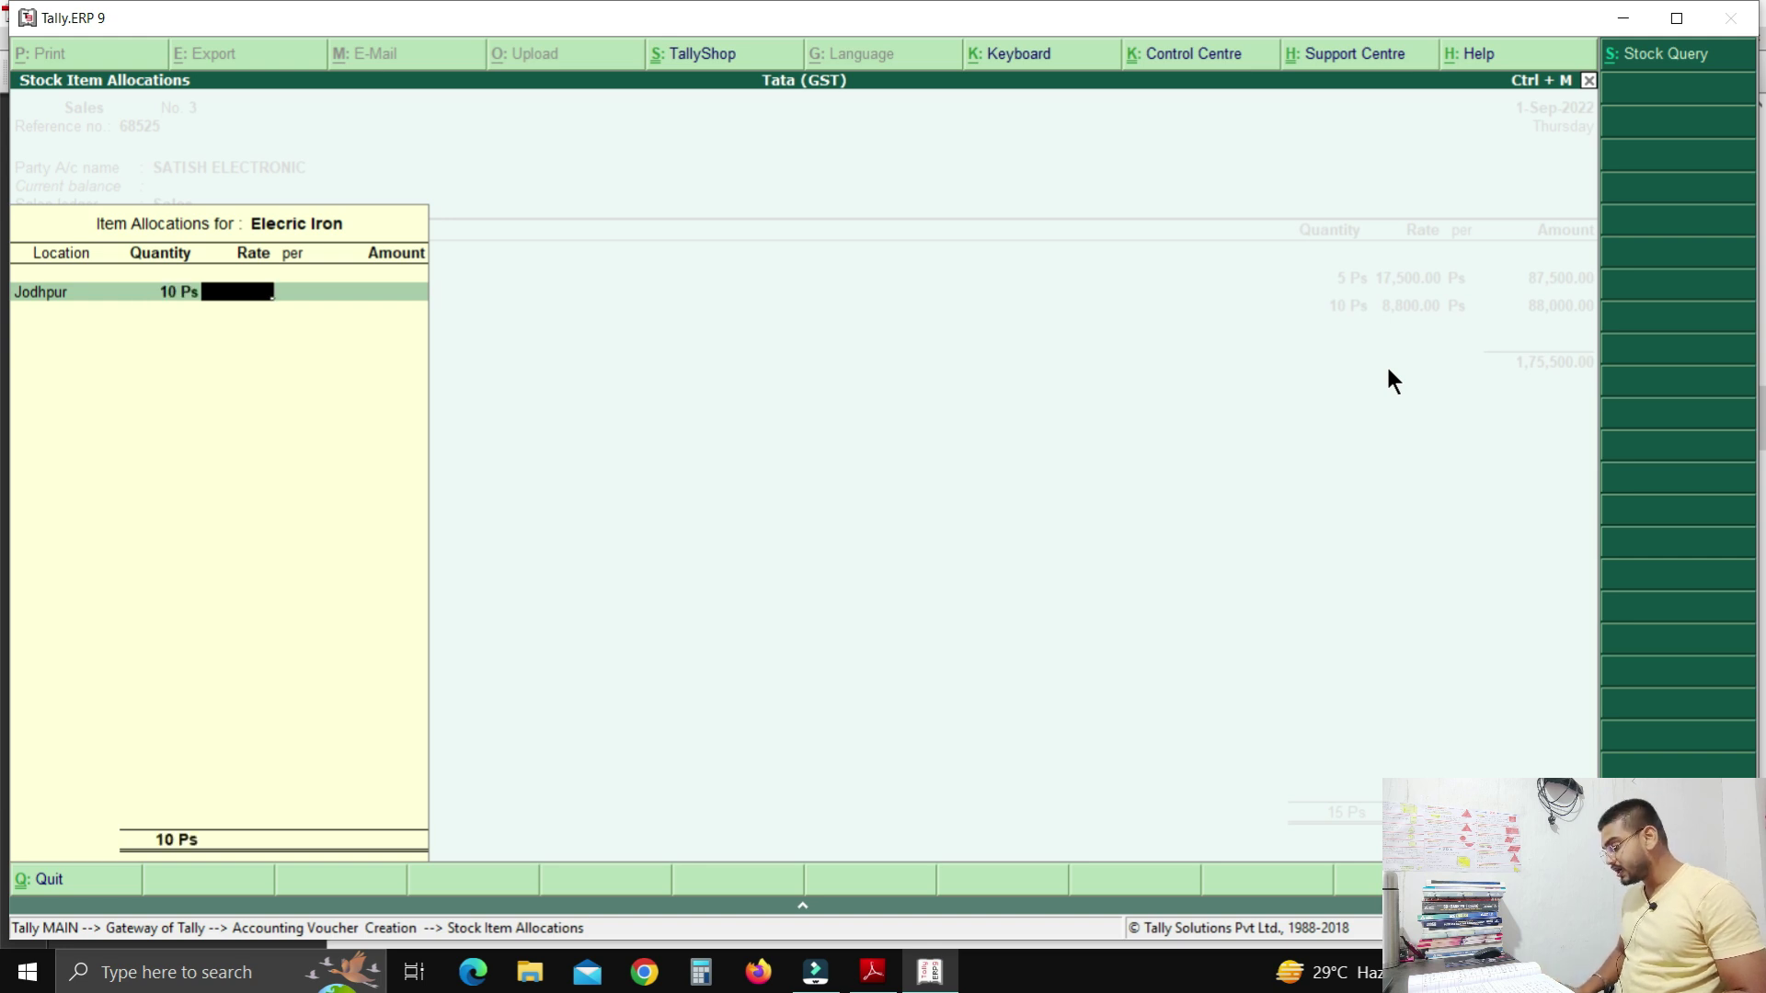
text(800)
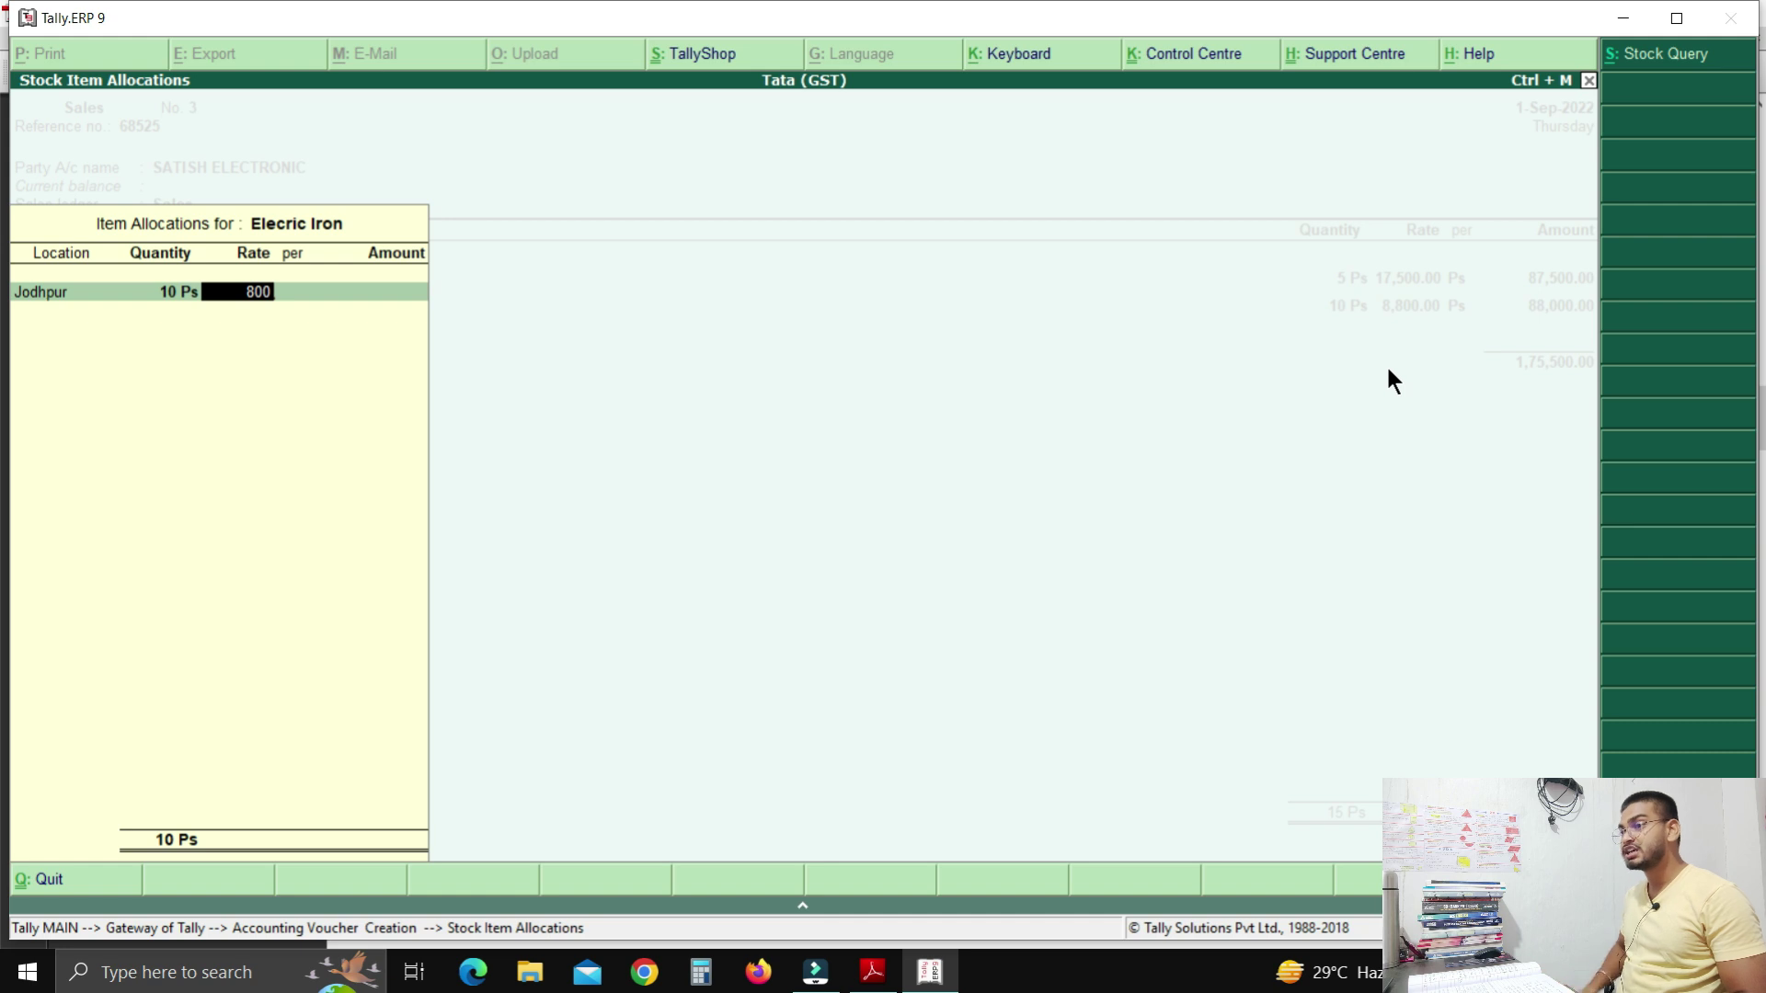
key(Return)
key(Return)
key(Return)
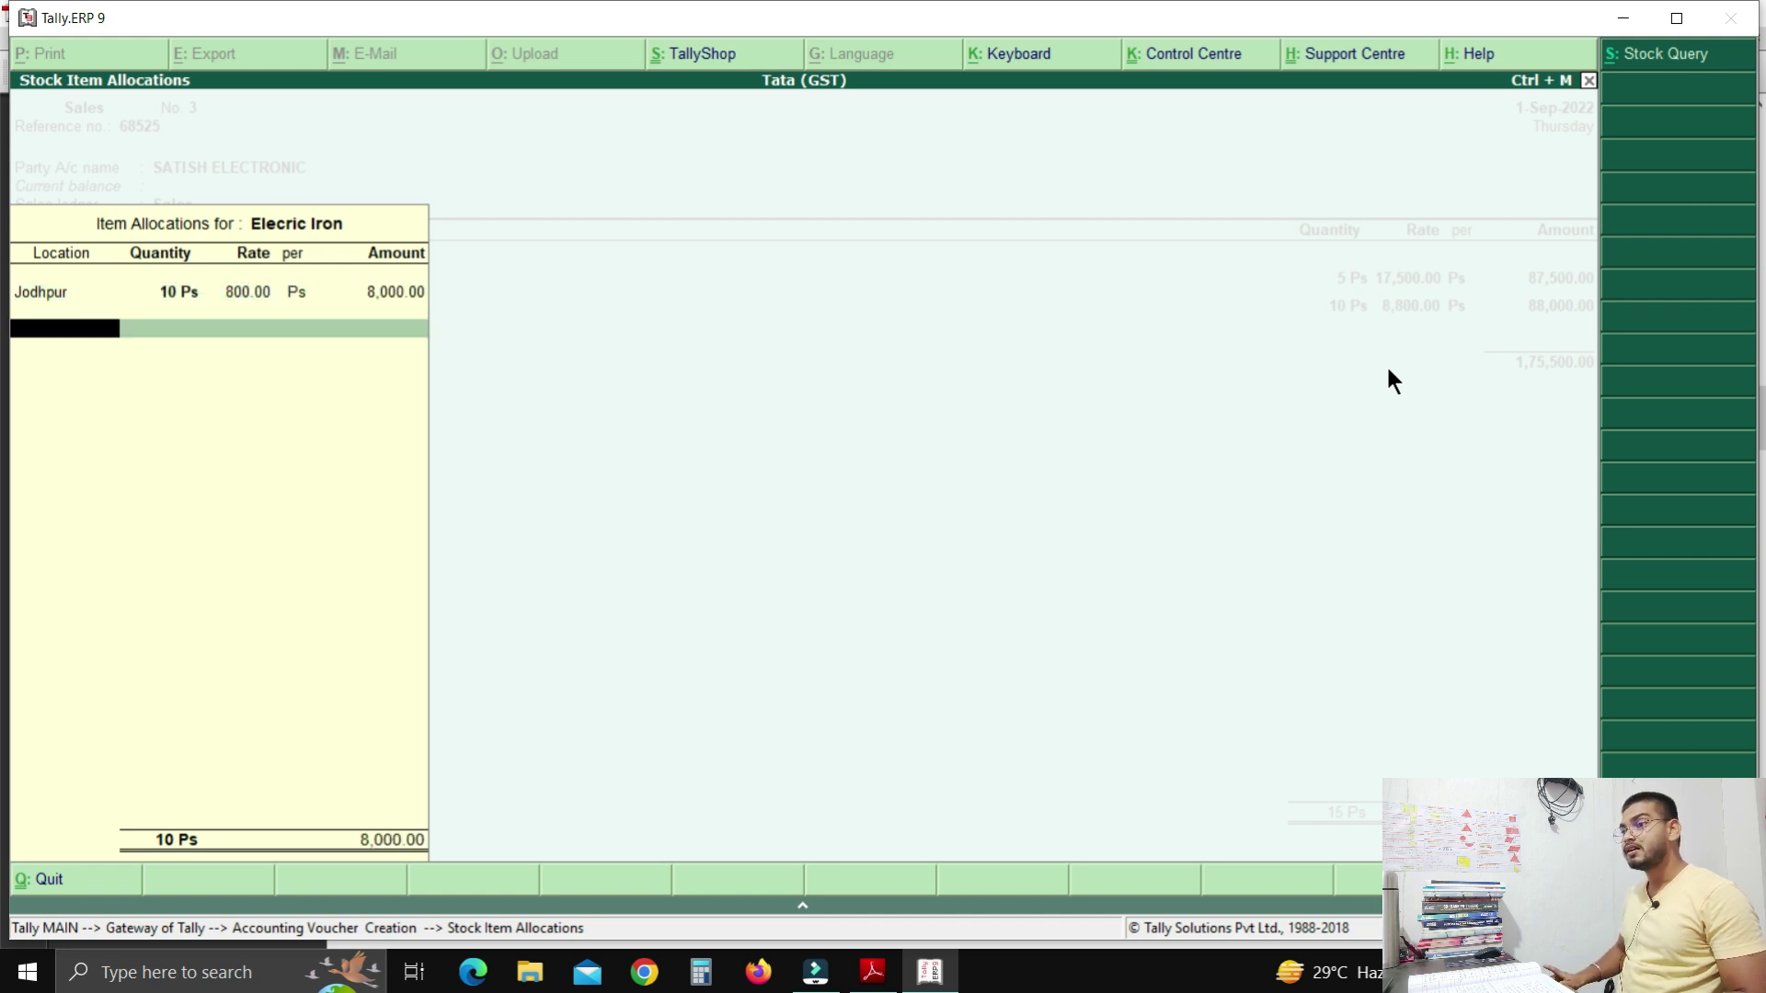
key(Return)
key(Return)
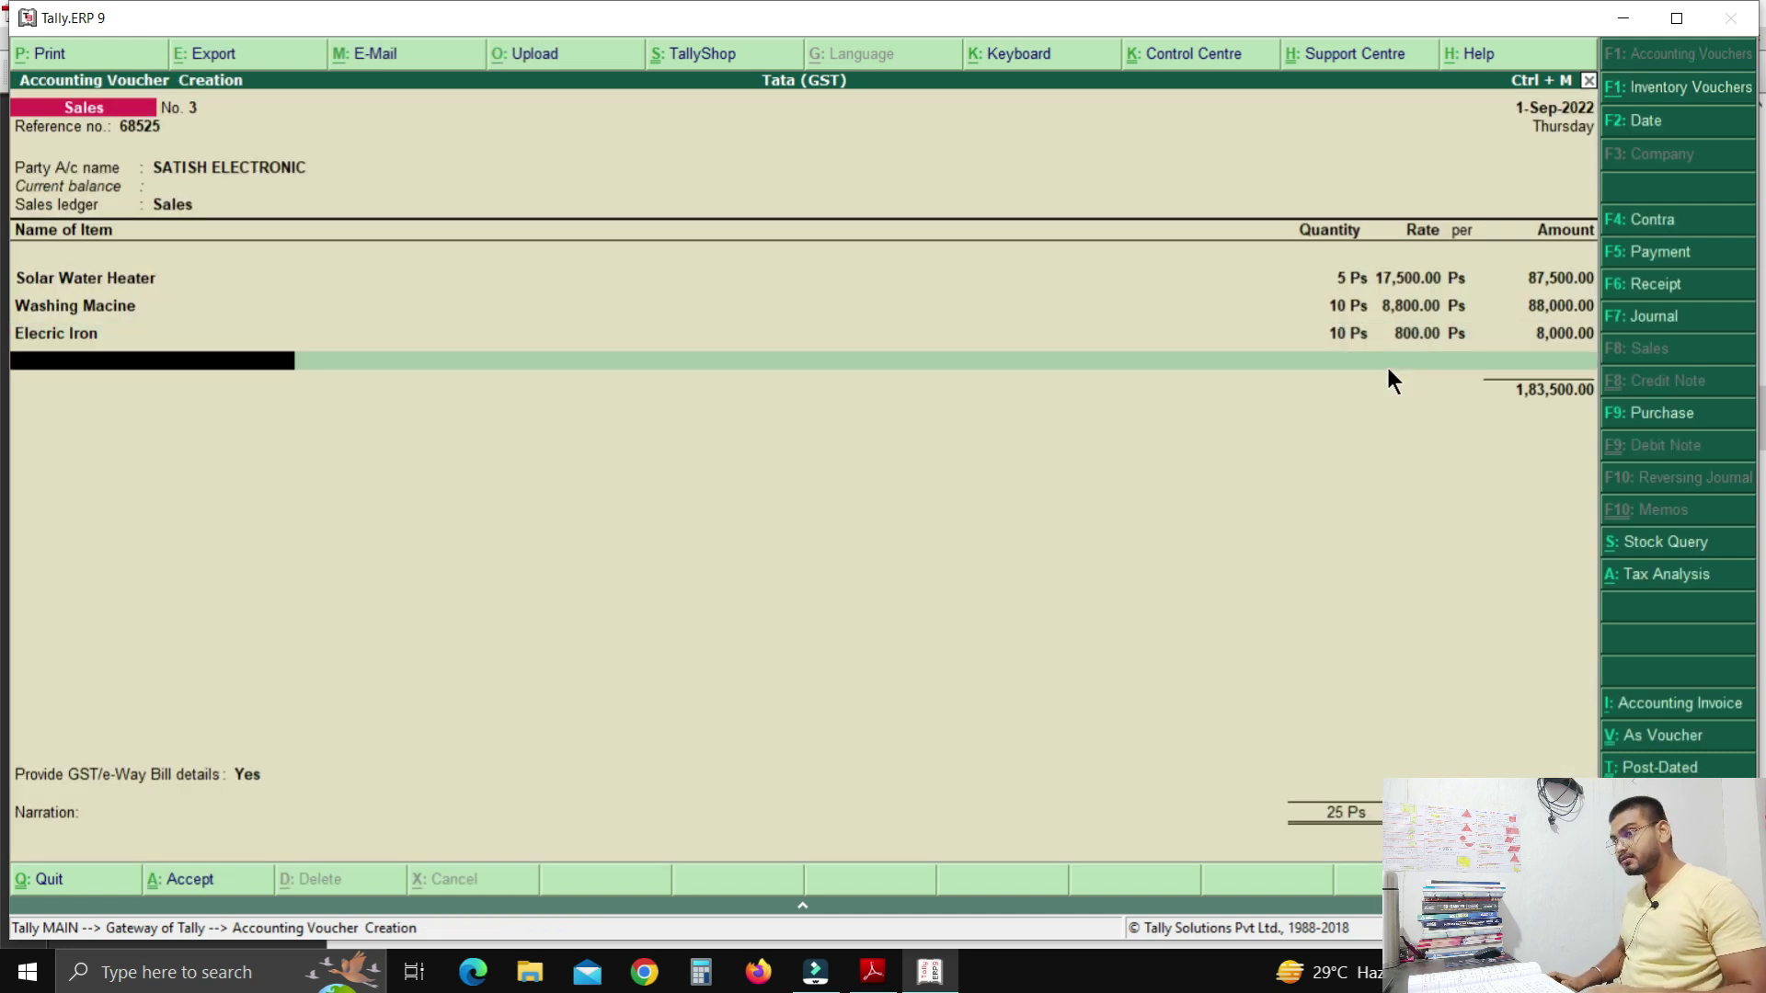
Add 5 Ps of Refrigerators from the Jodhpur location at a rate of 15,000 to the sales voucher.
text(R)
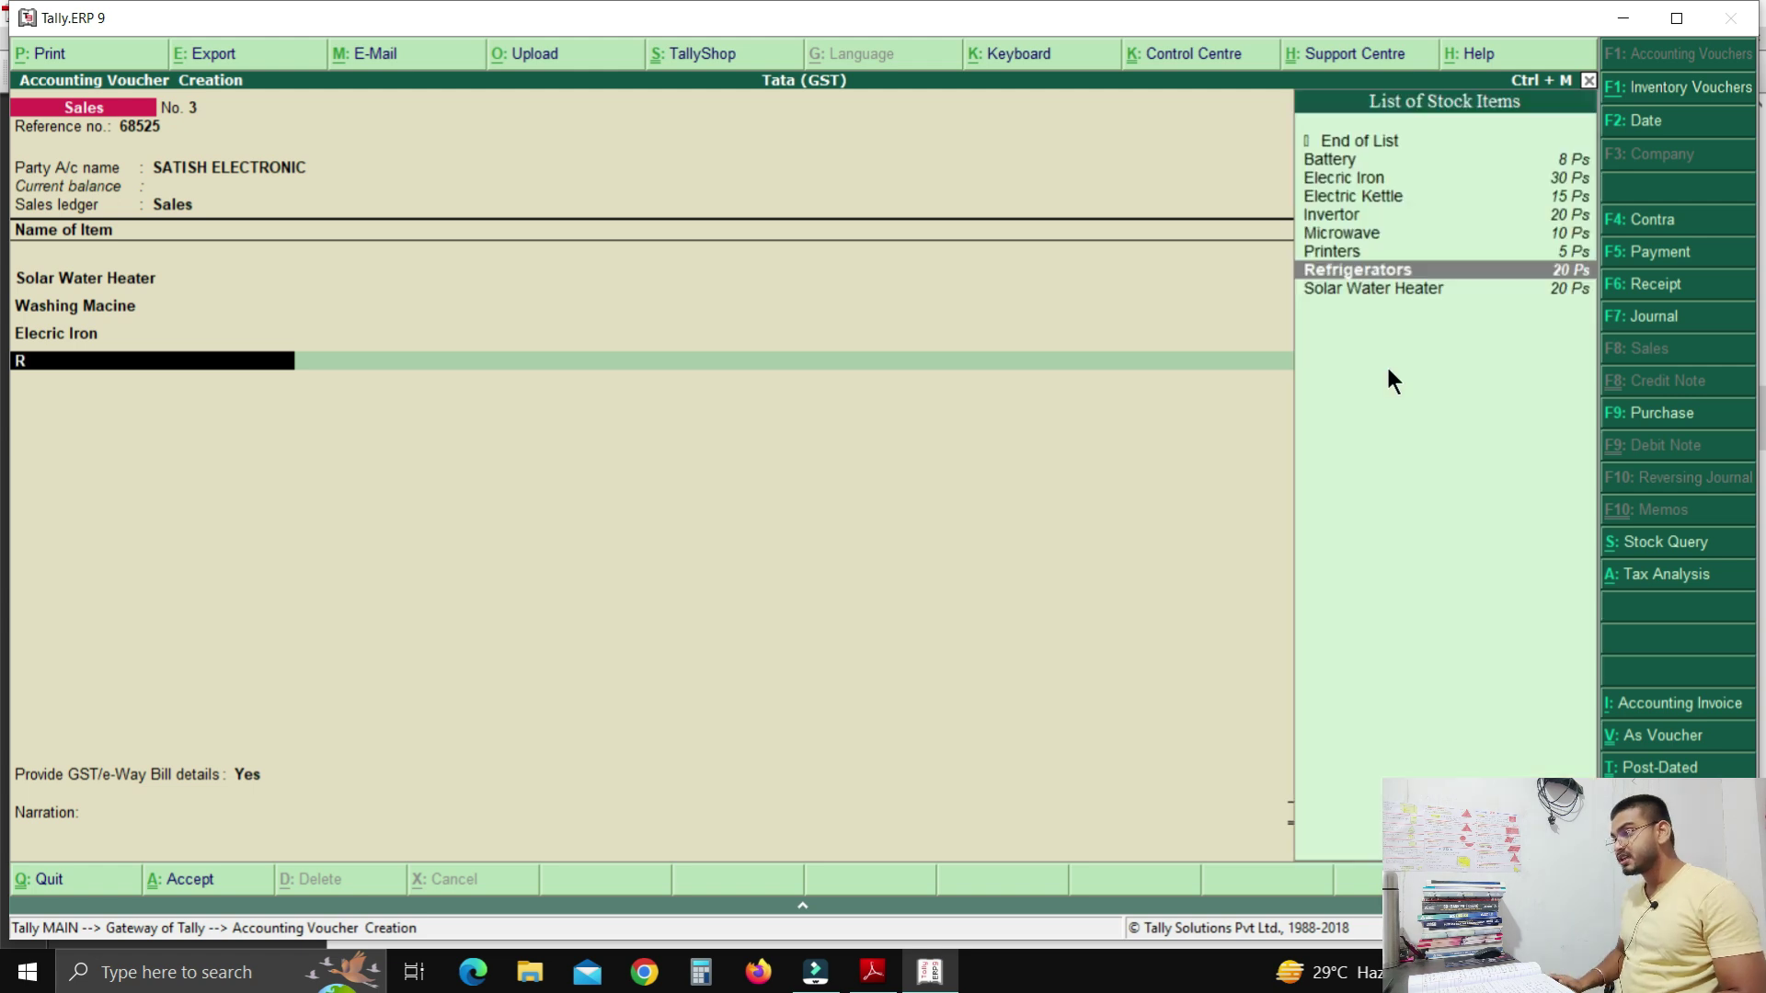
key(Return)
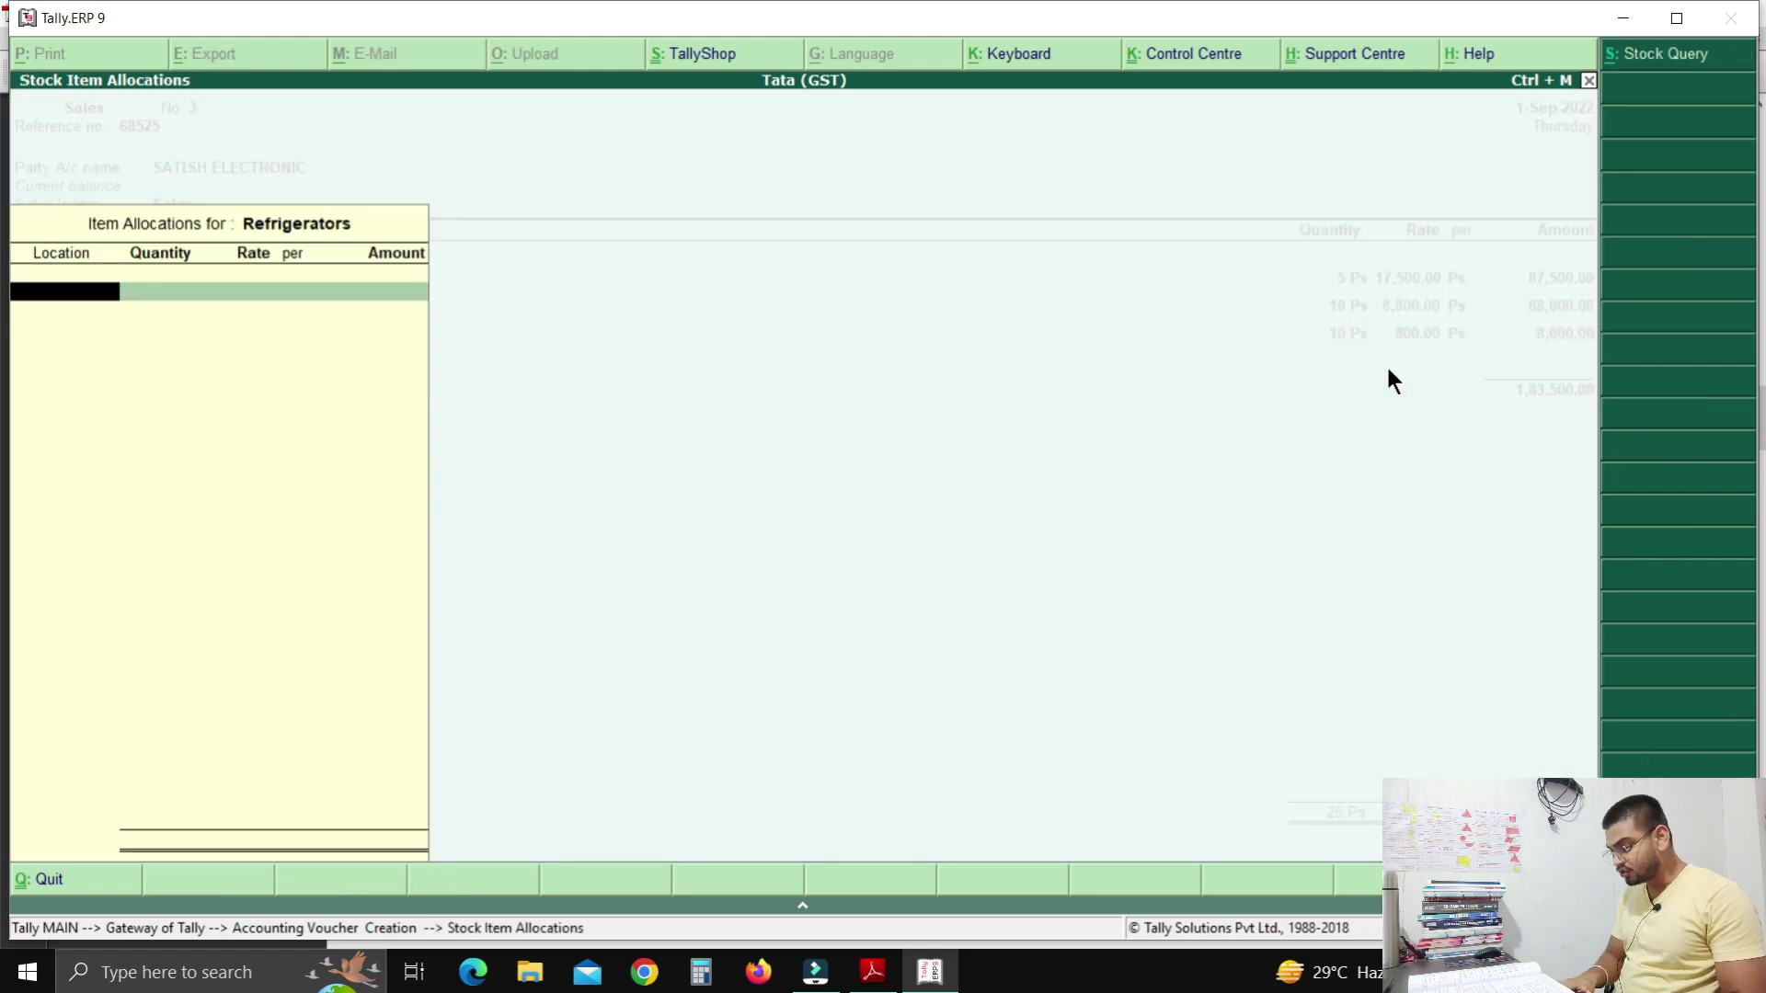
key(Return)
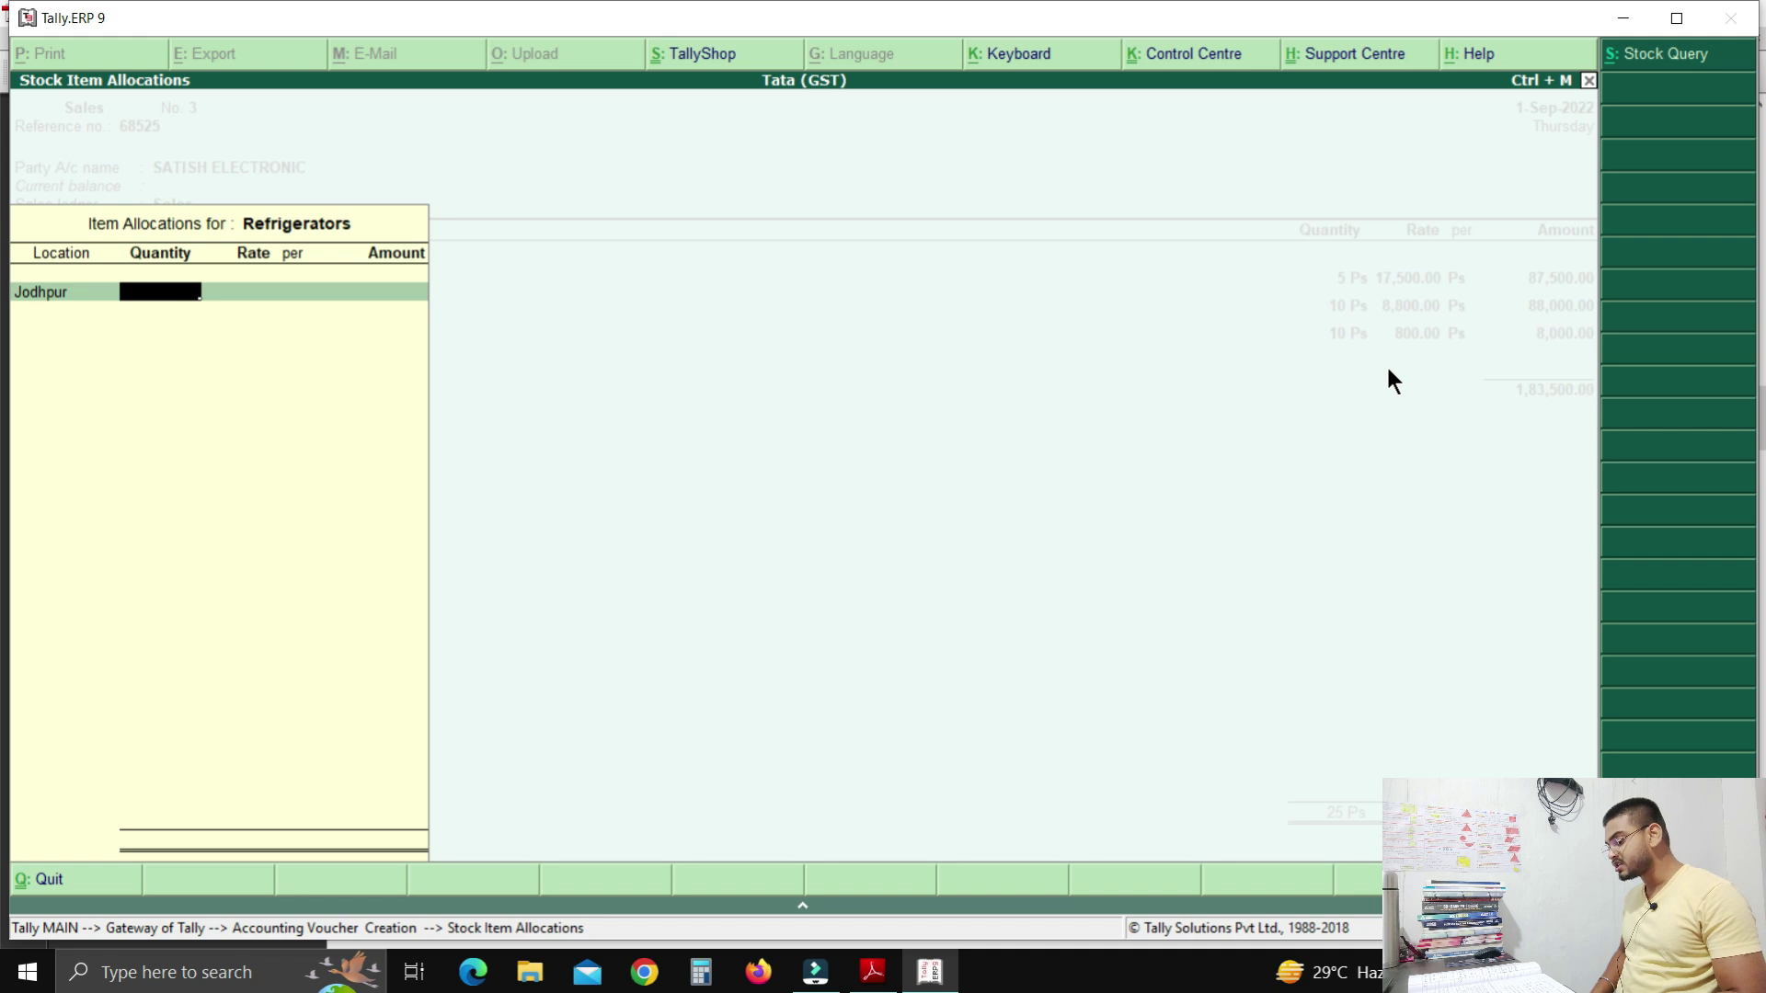
text(5)
key(Return)
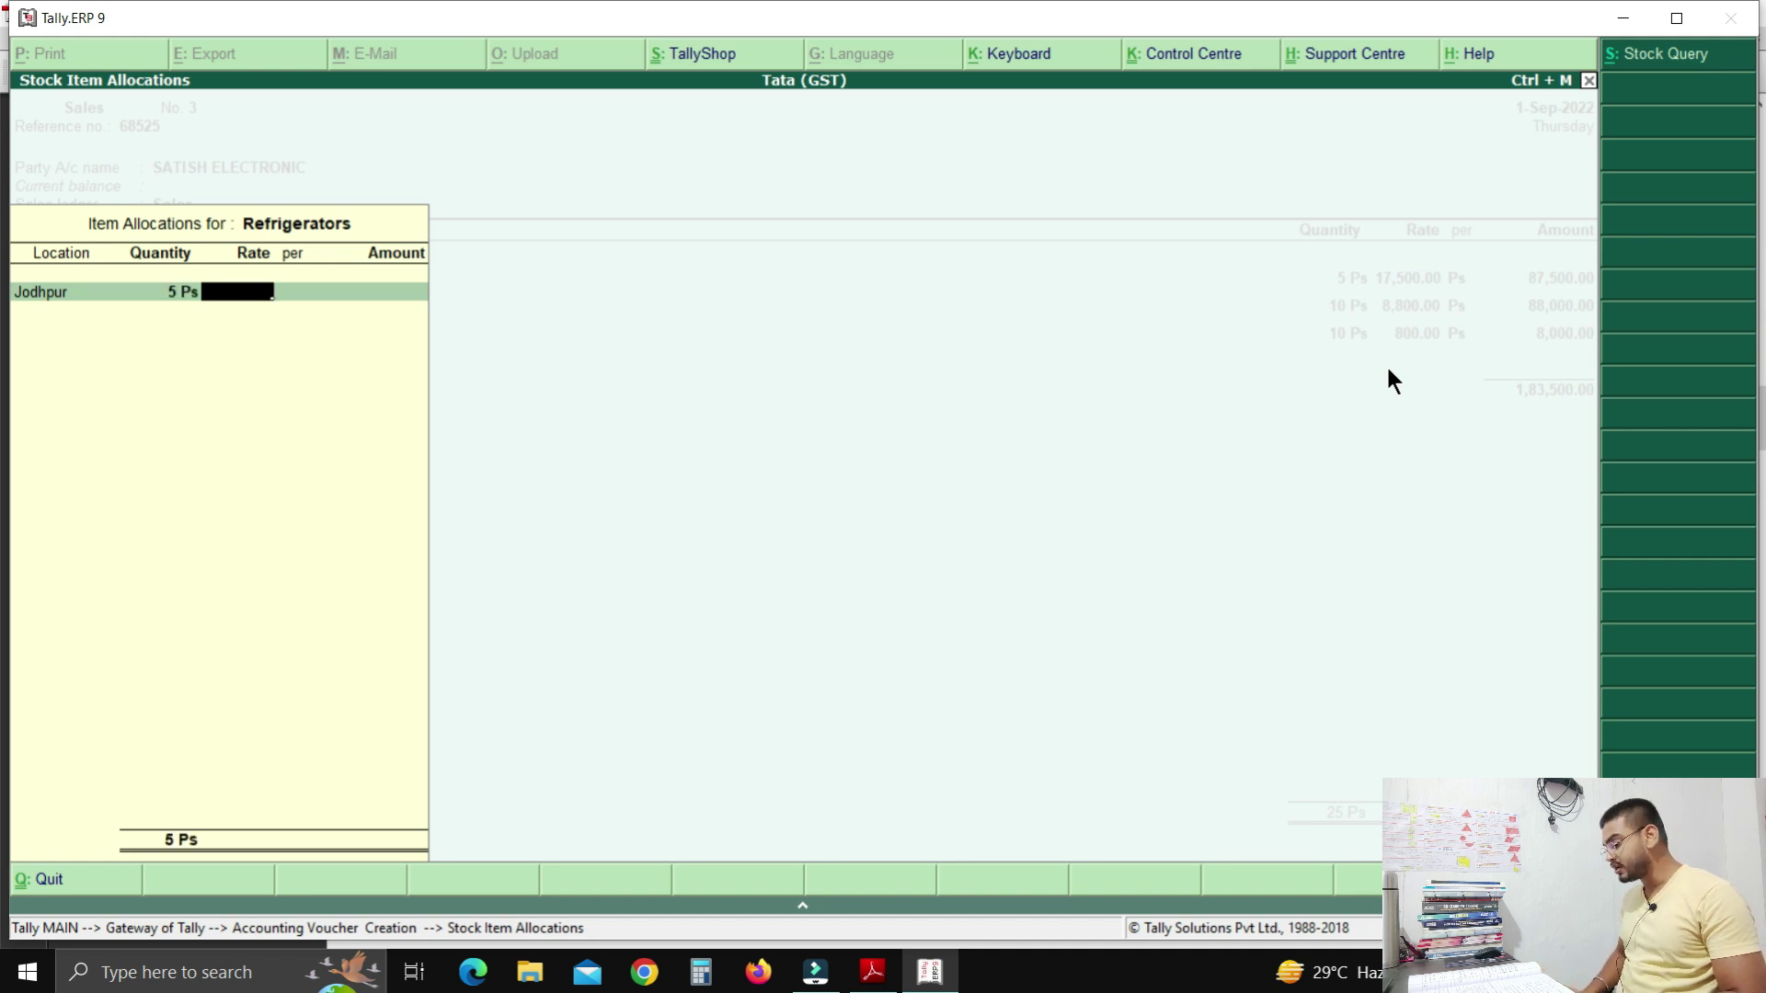
text(15,000)
key(Return)
key(Return)
key(Return)
key(Return)
key(Return)
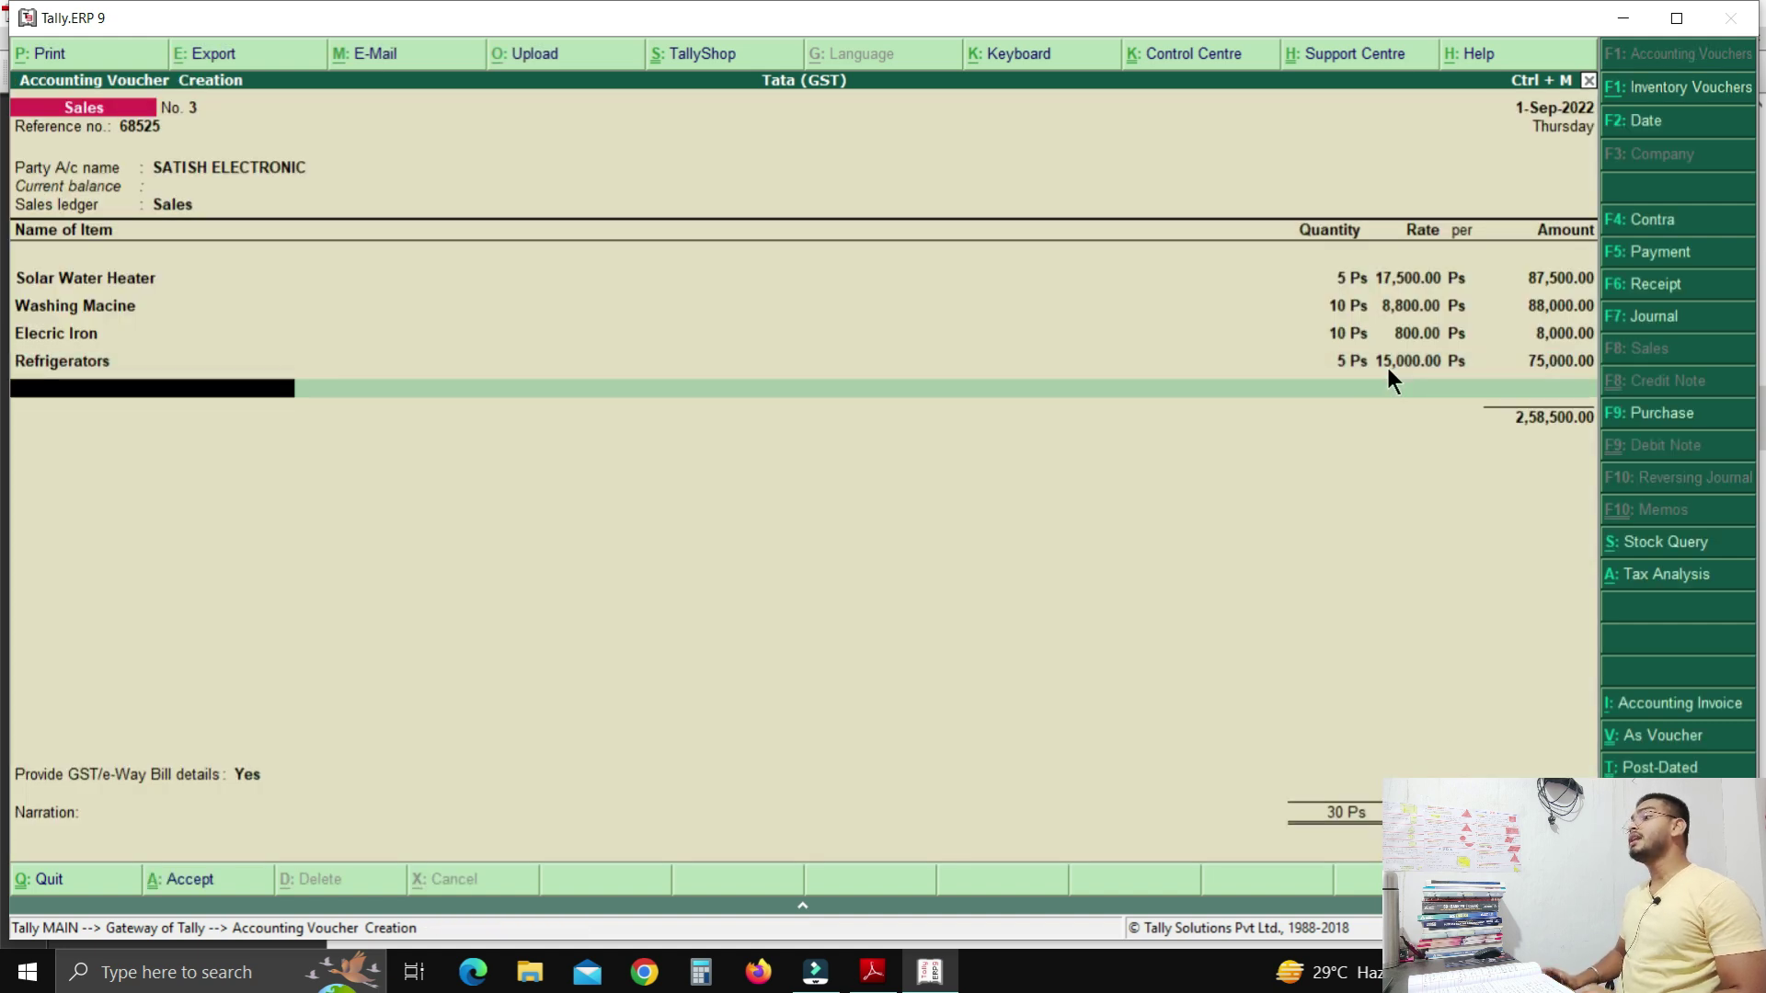
Finish the item list and add the IGST ledger to the sales voucher, backing out of its cost centre allocation.
key(Return)
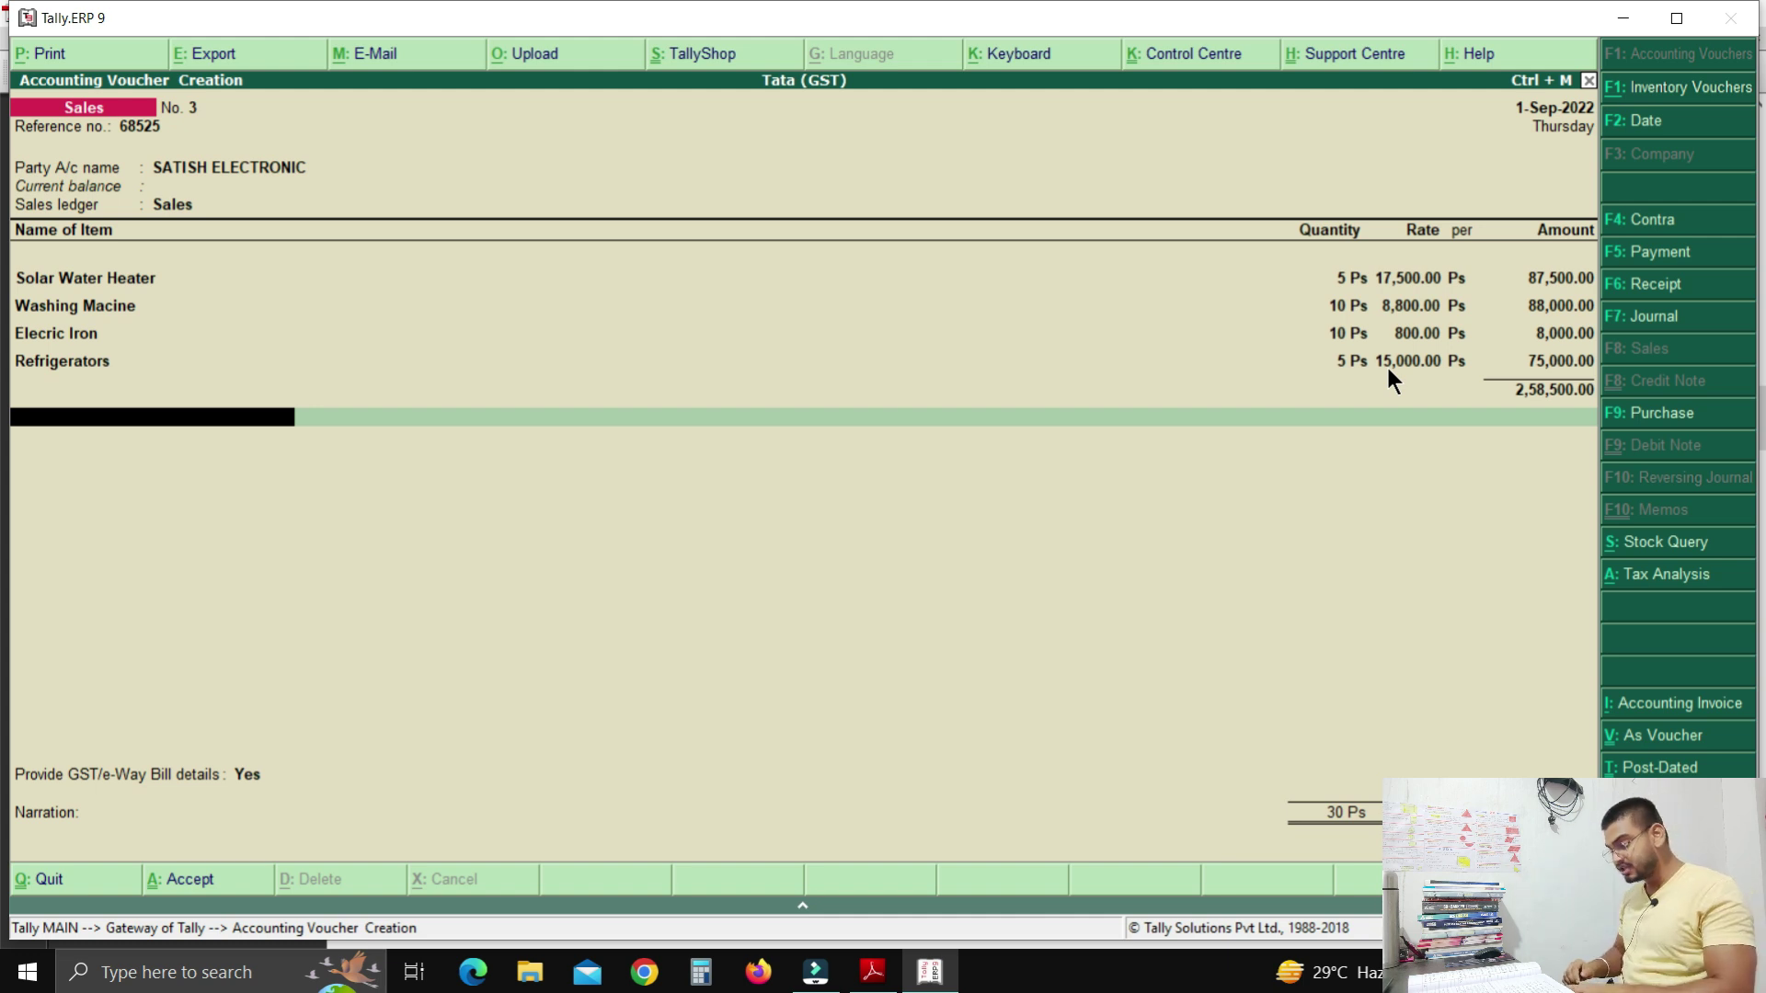
key(Return)
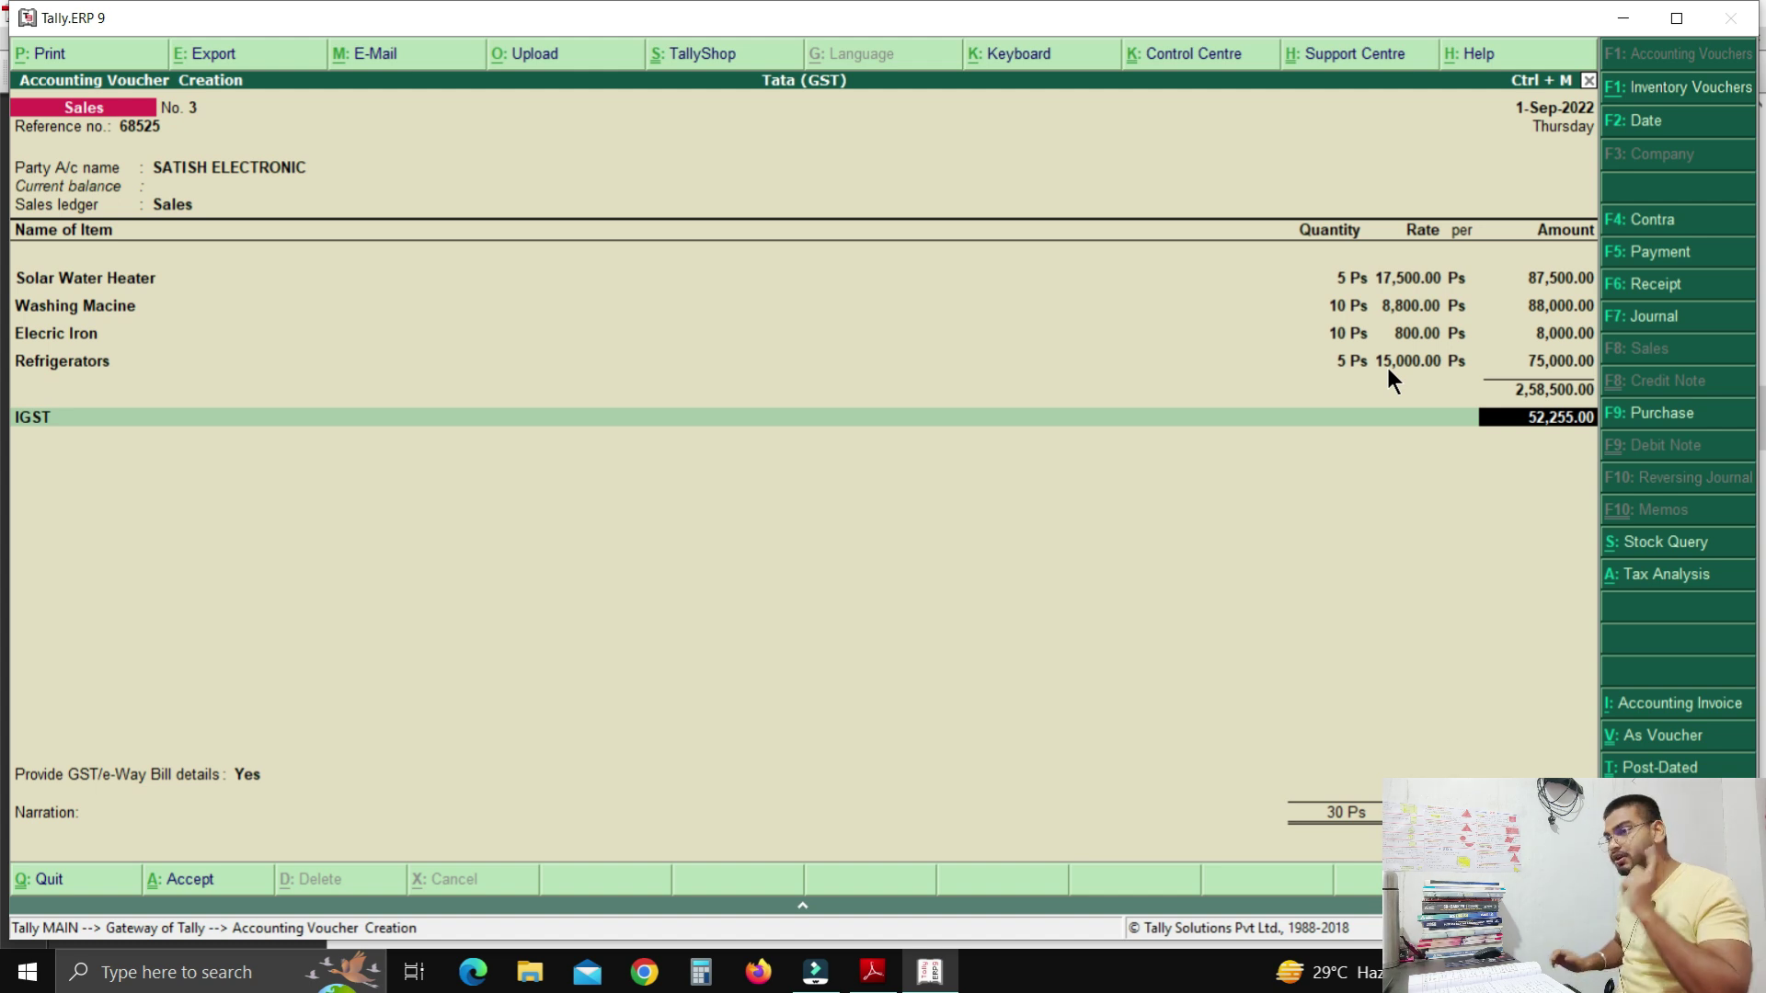
key(Return)
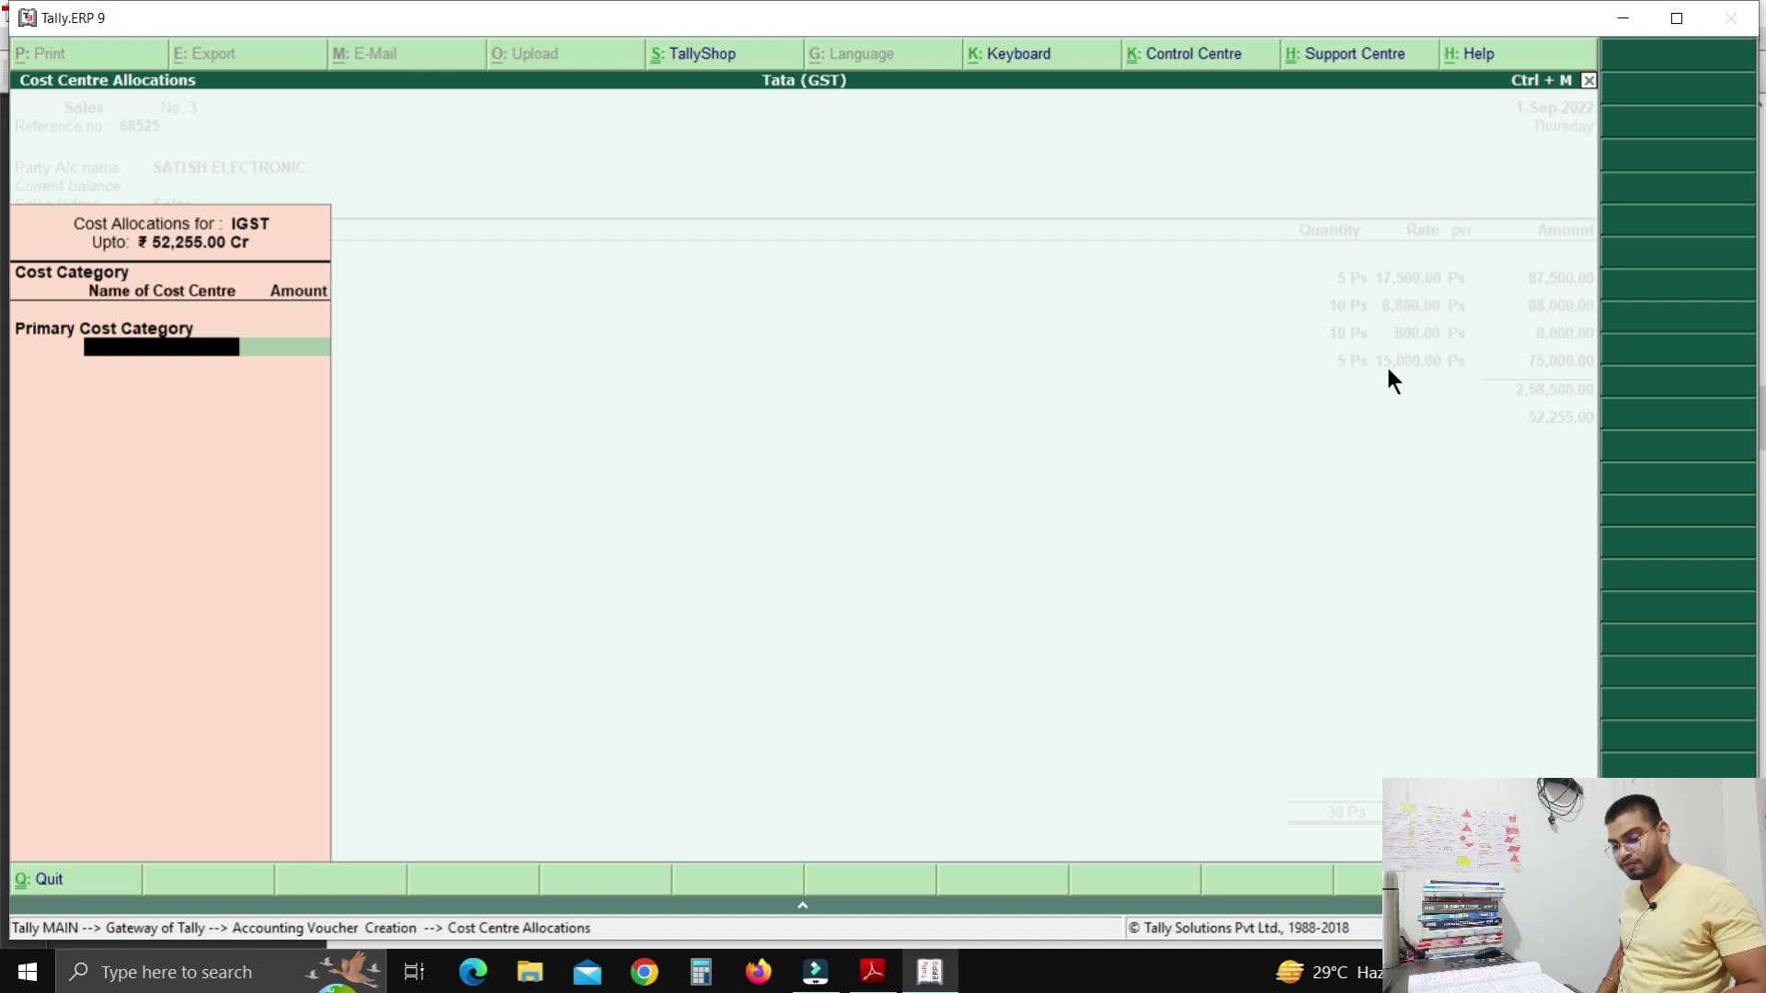
key(Escape)
key(Return)
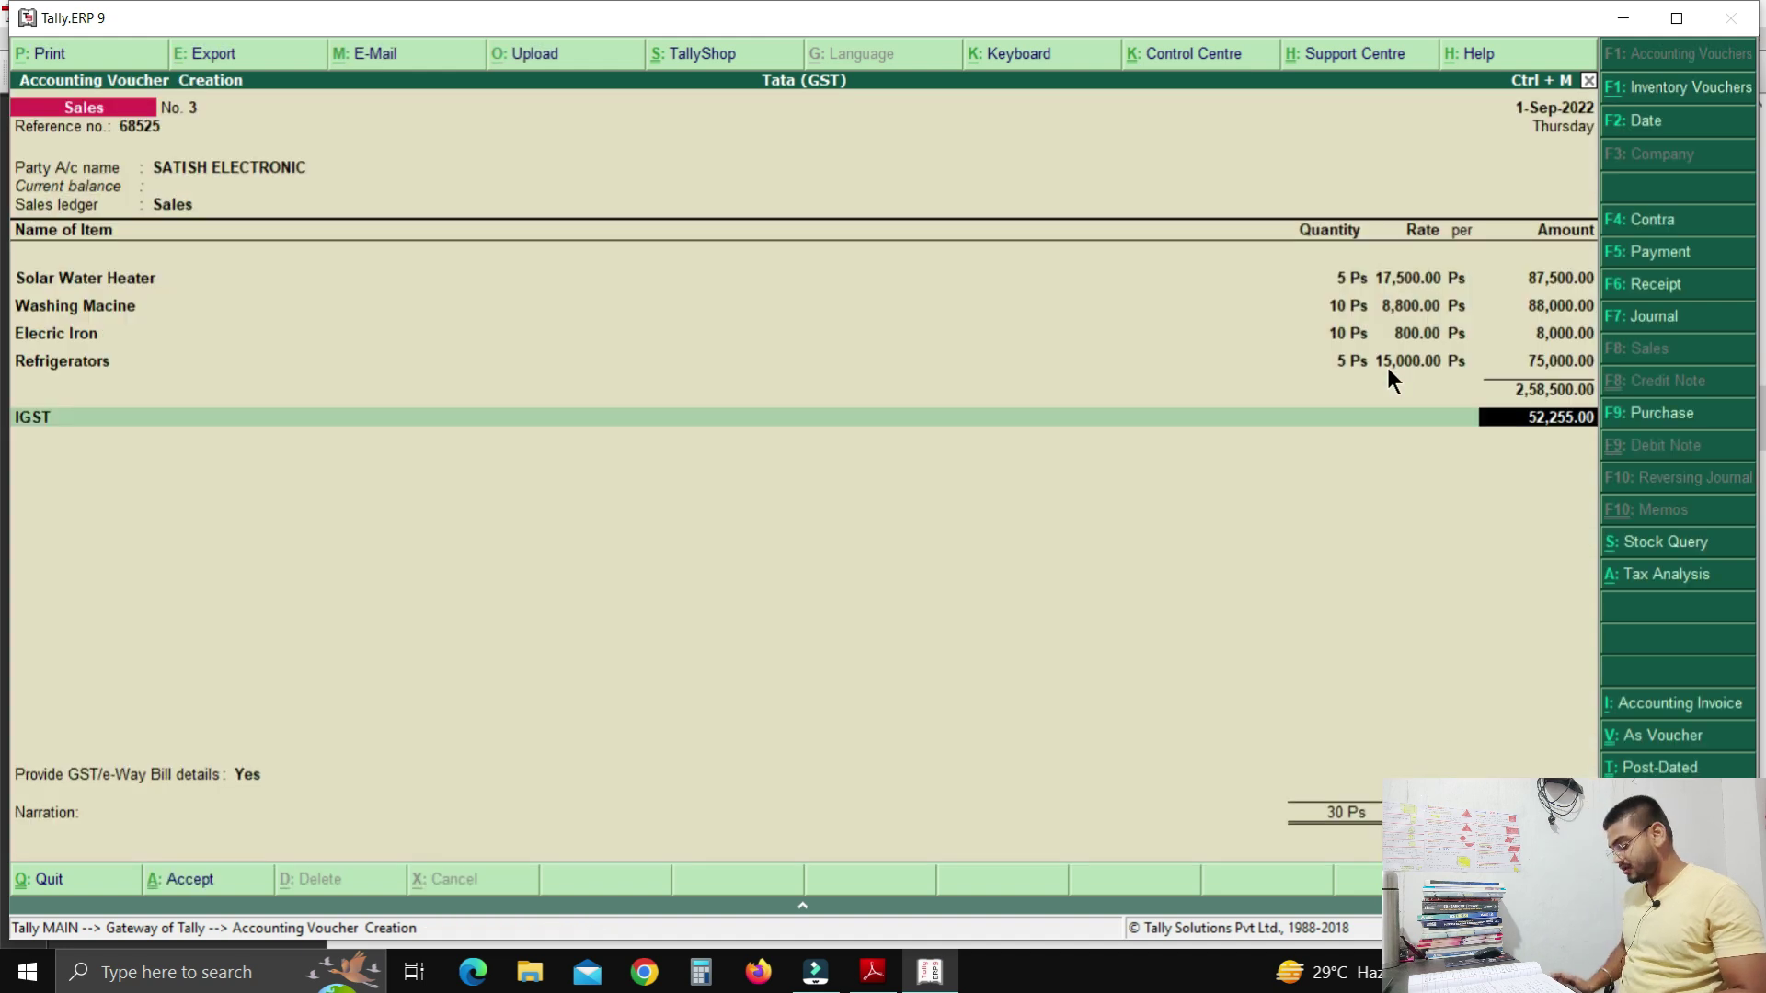
Alter the IGST ledger from within the voucher, placing it under Direct Incomes with Type of Ledger set to Not Applicable.
key(ctrl+Return)
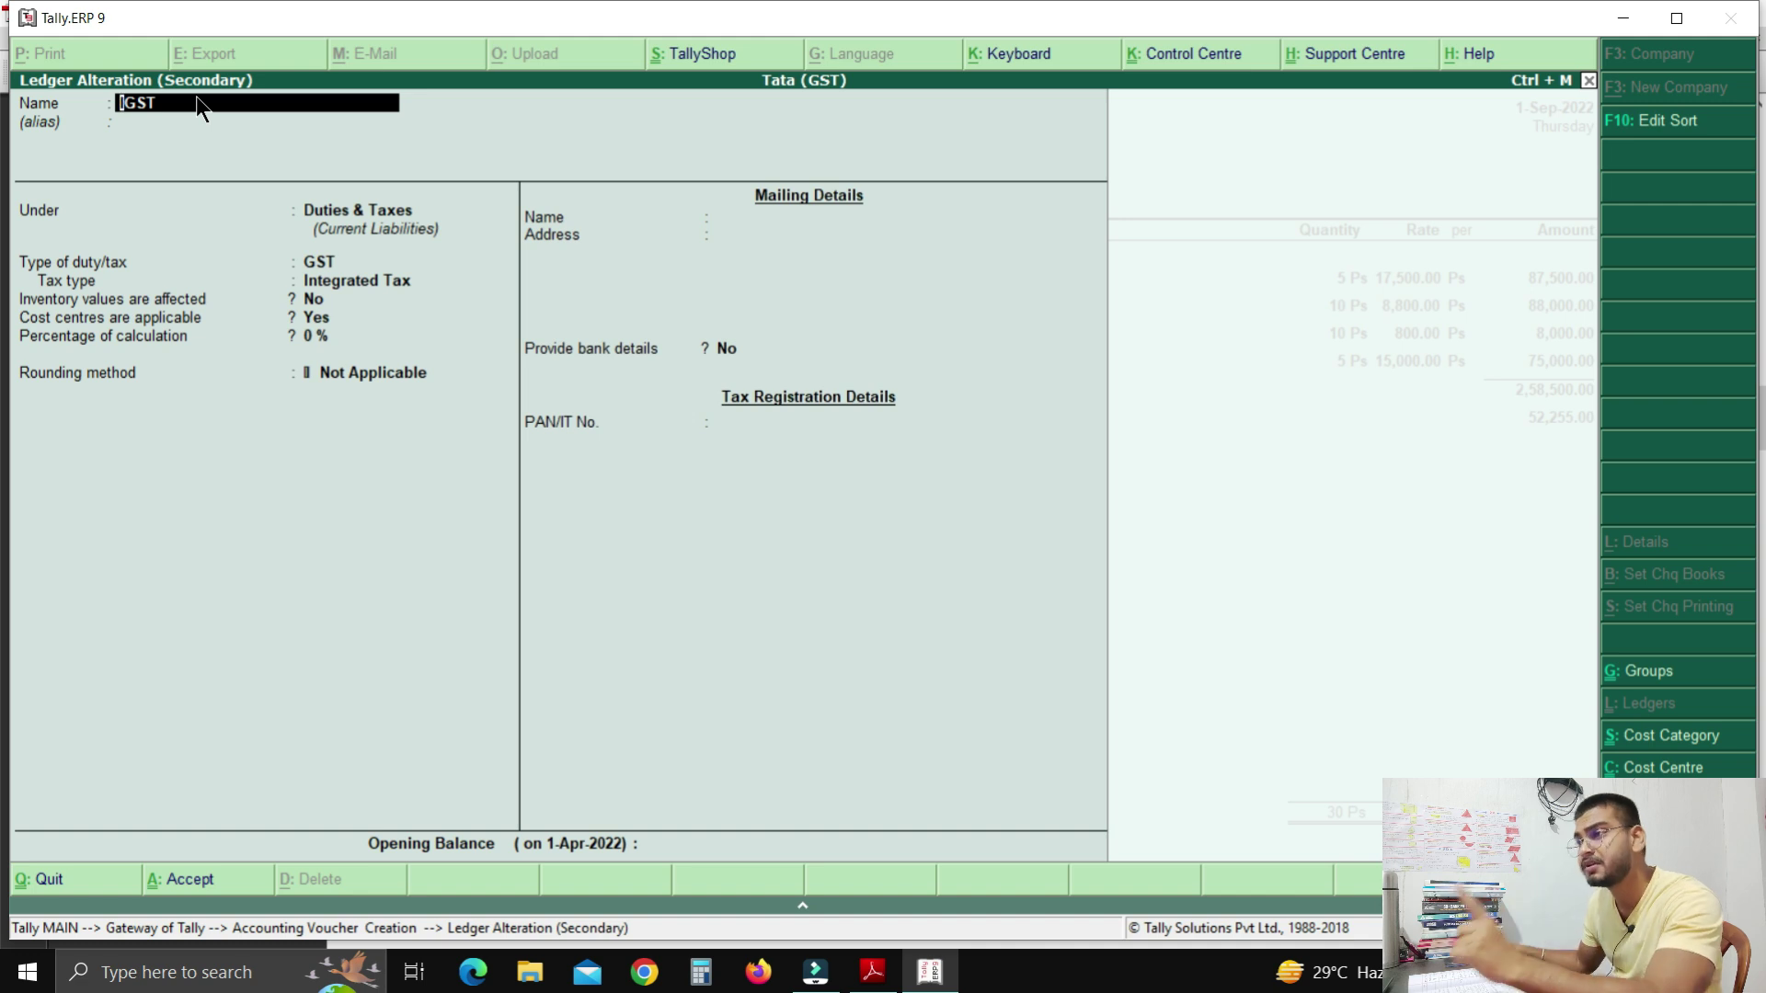
key(Return)
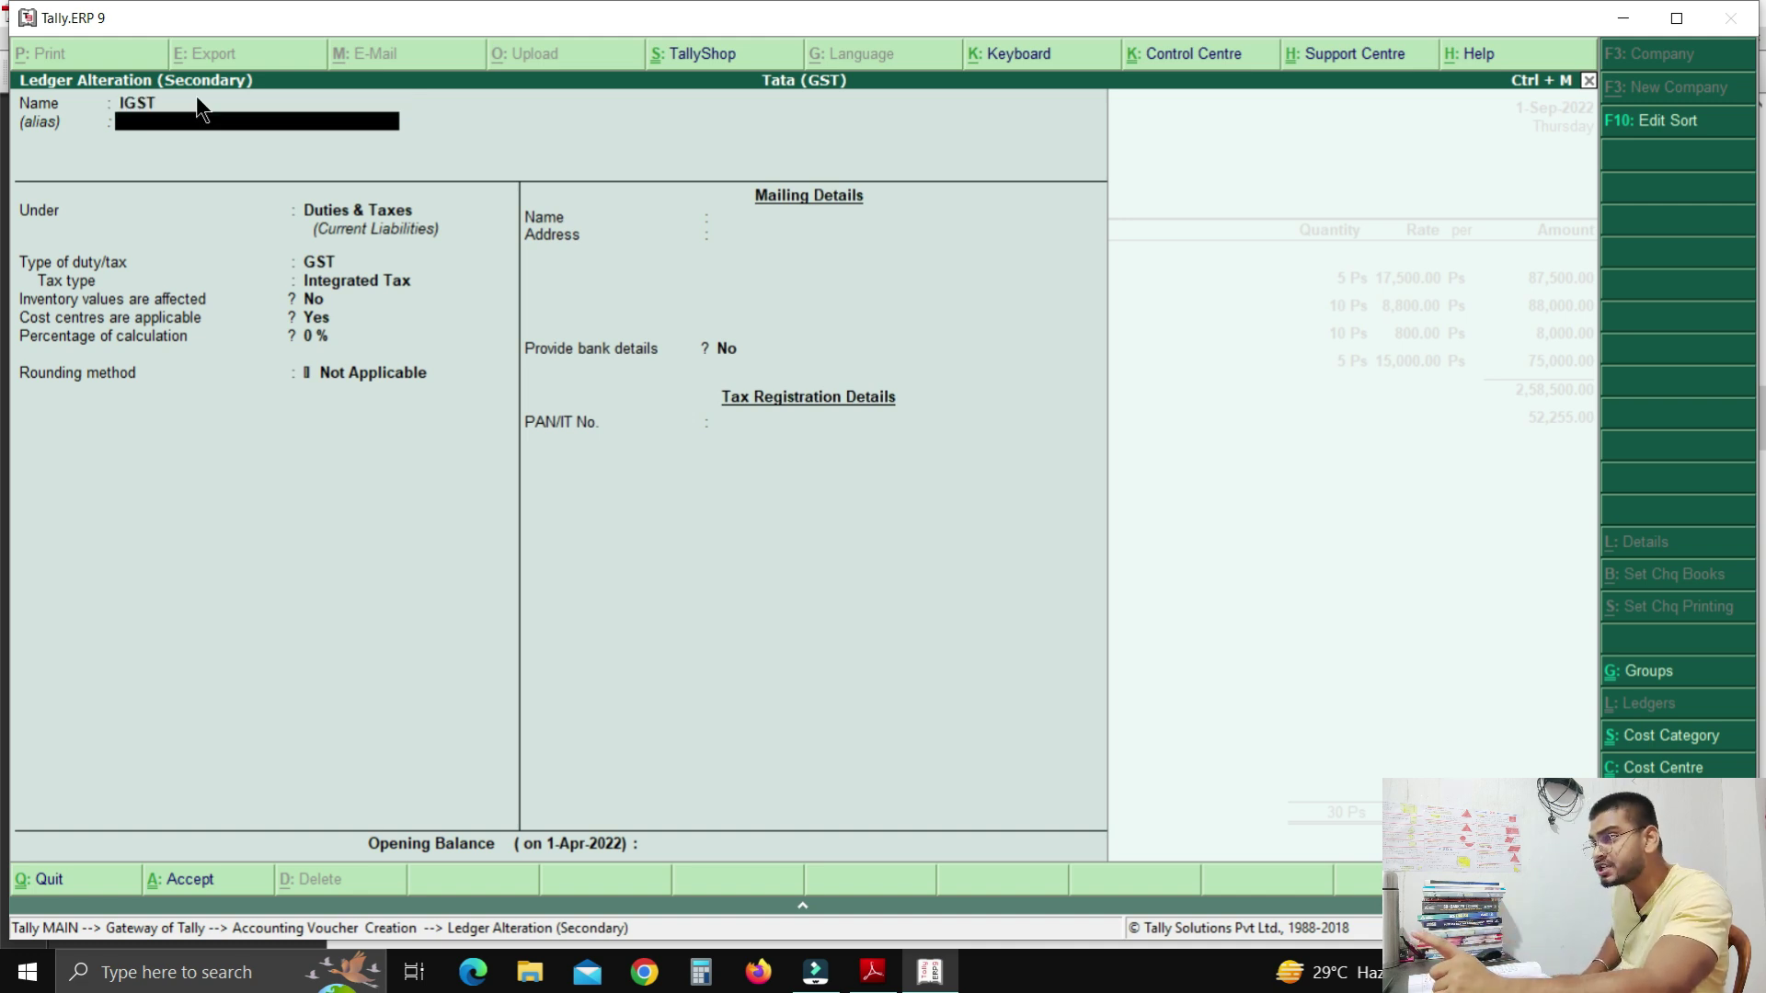
key(Return)
key(Down)
key(Down)
key(Down)
key(Down)
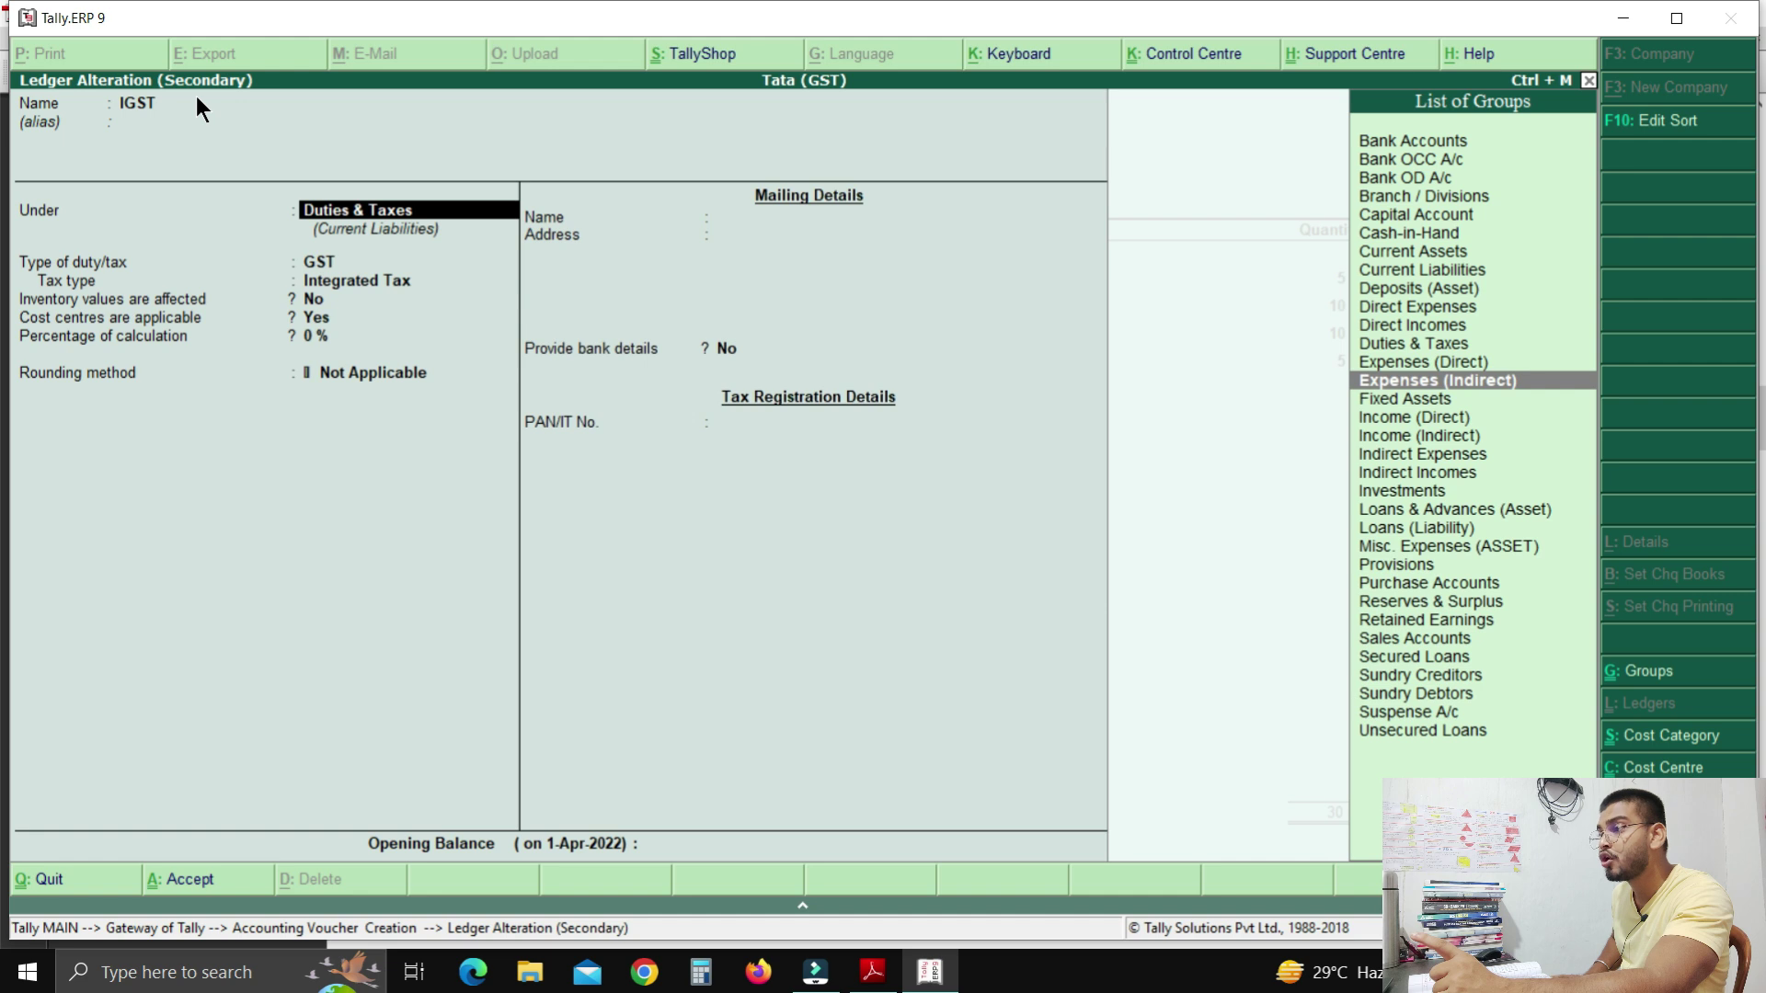
click(314, 317)
click(315, 317)
click(315, 316)
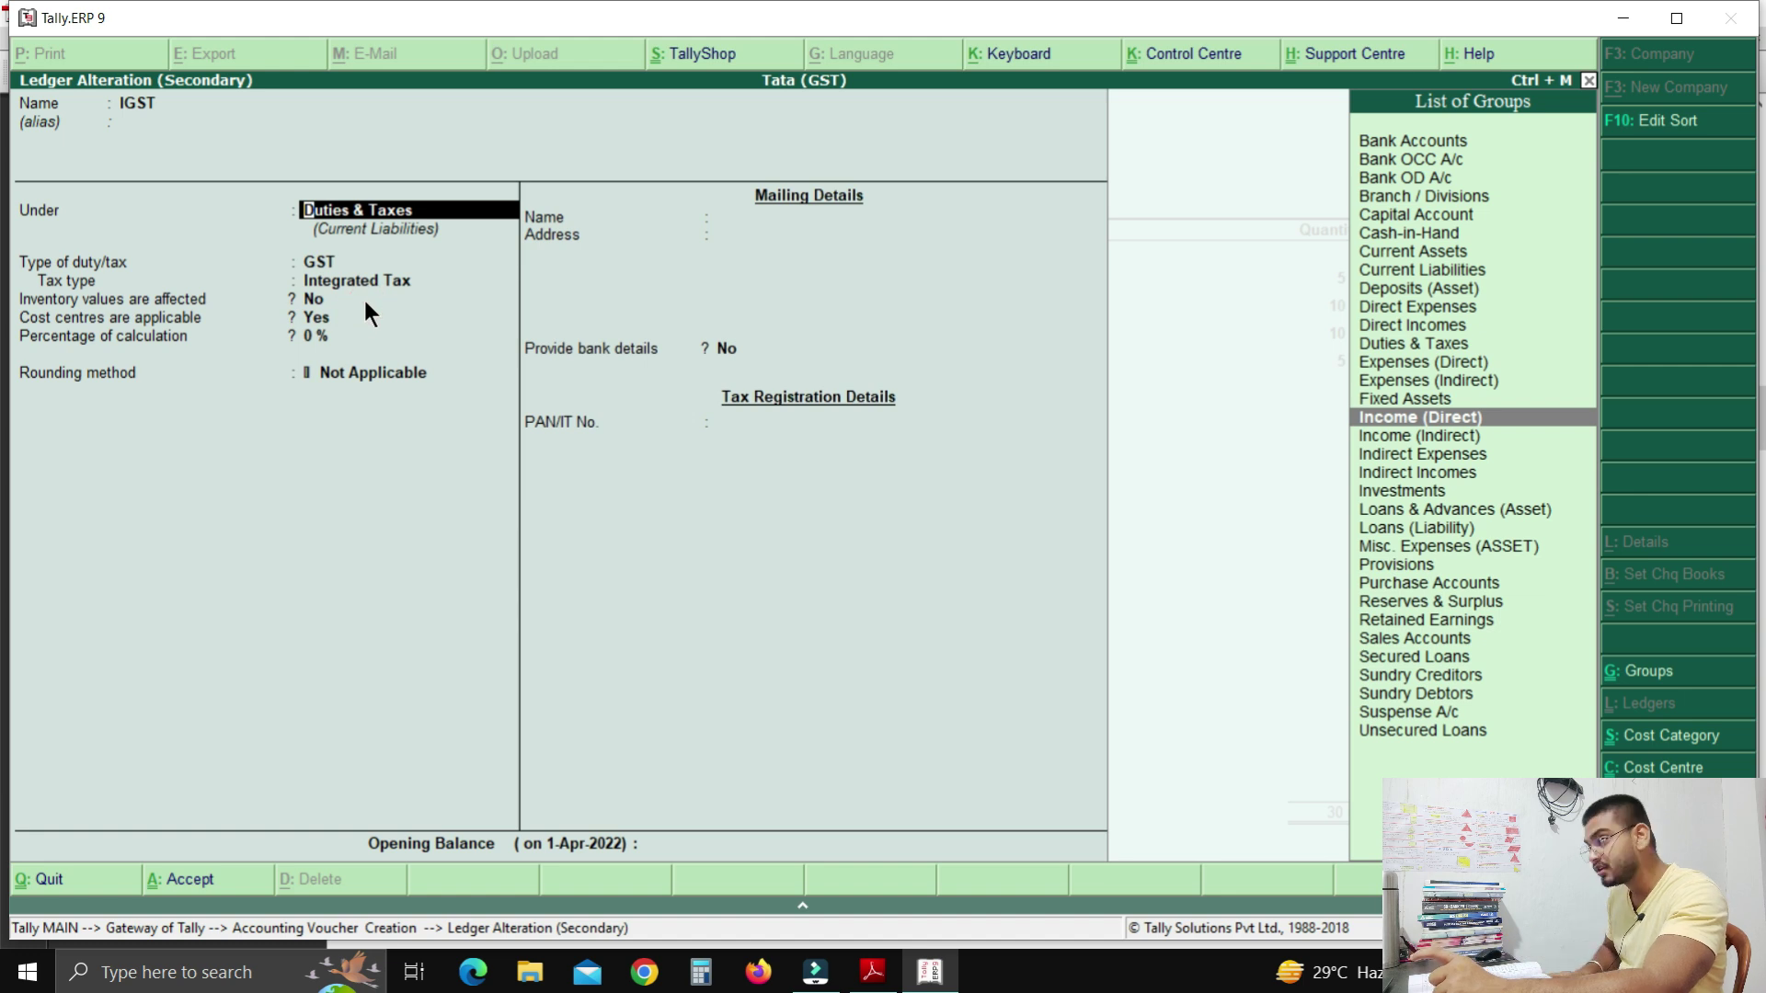
key(Return)
key(Return)
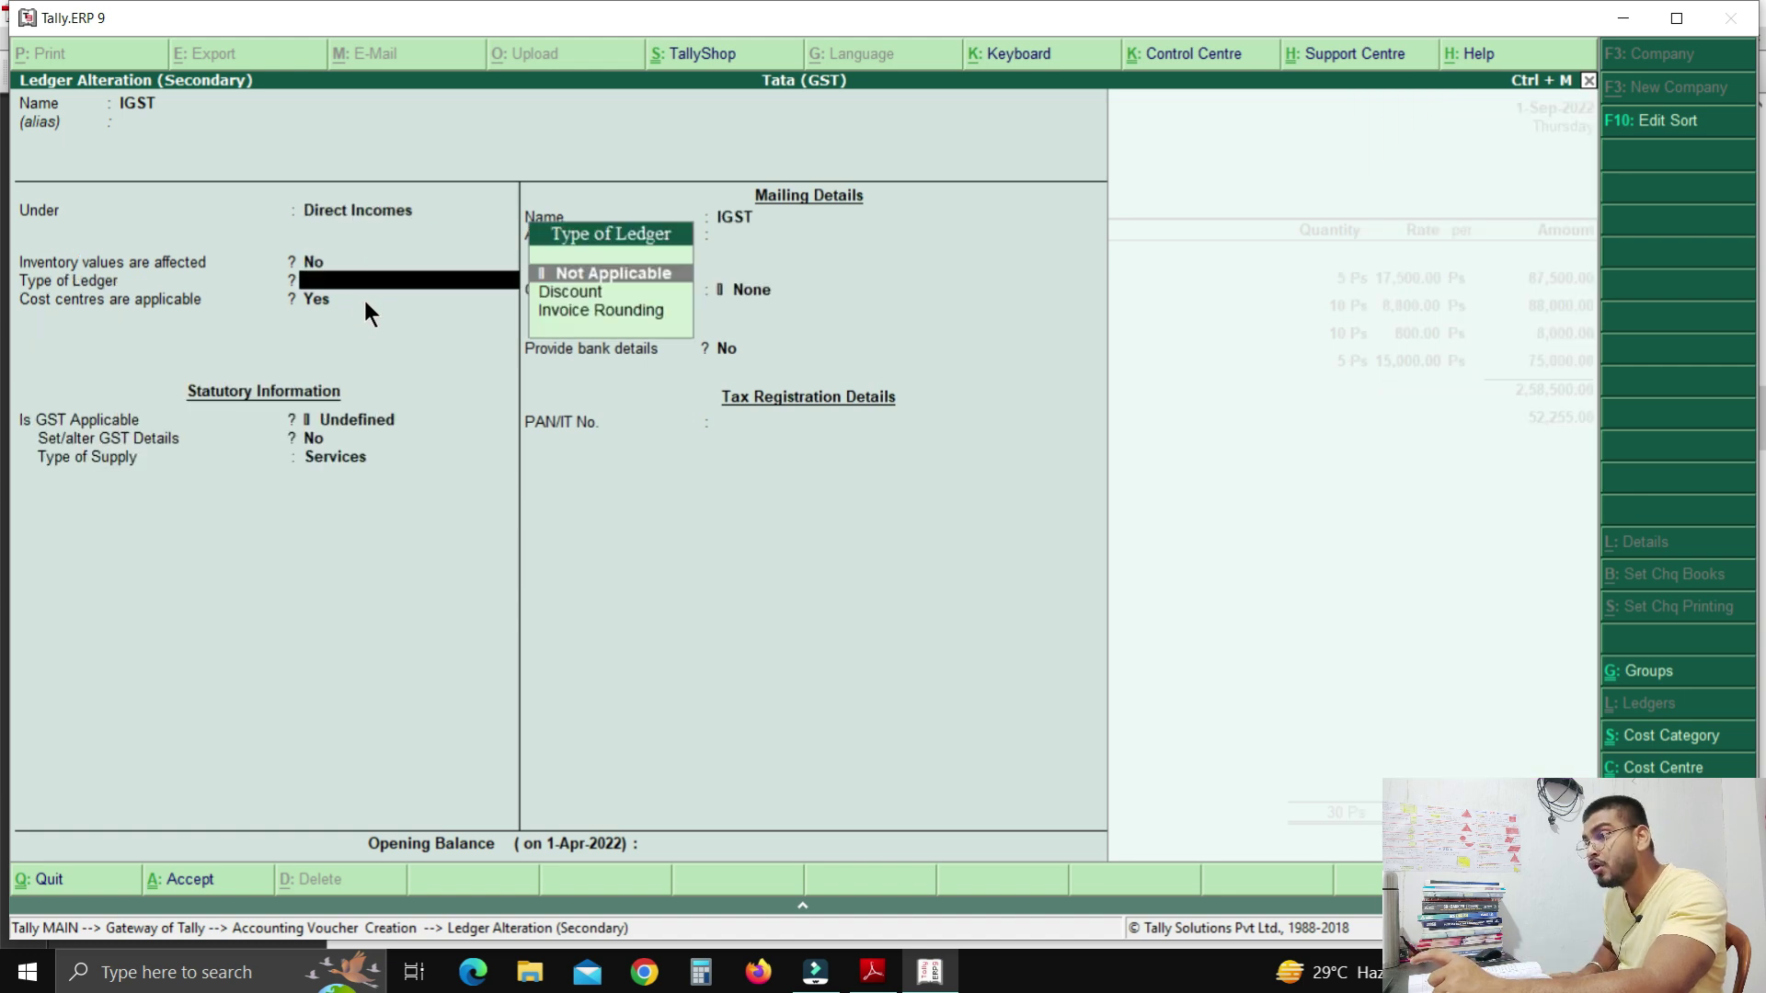
key(Return)
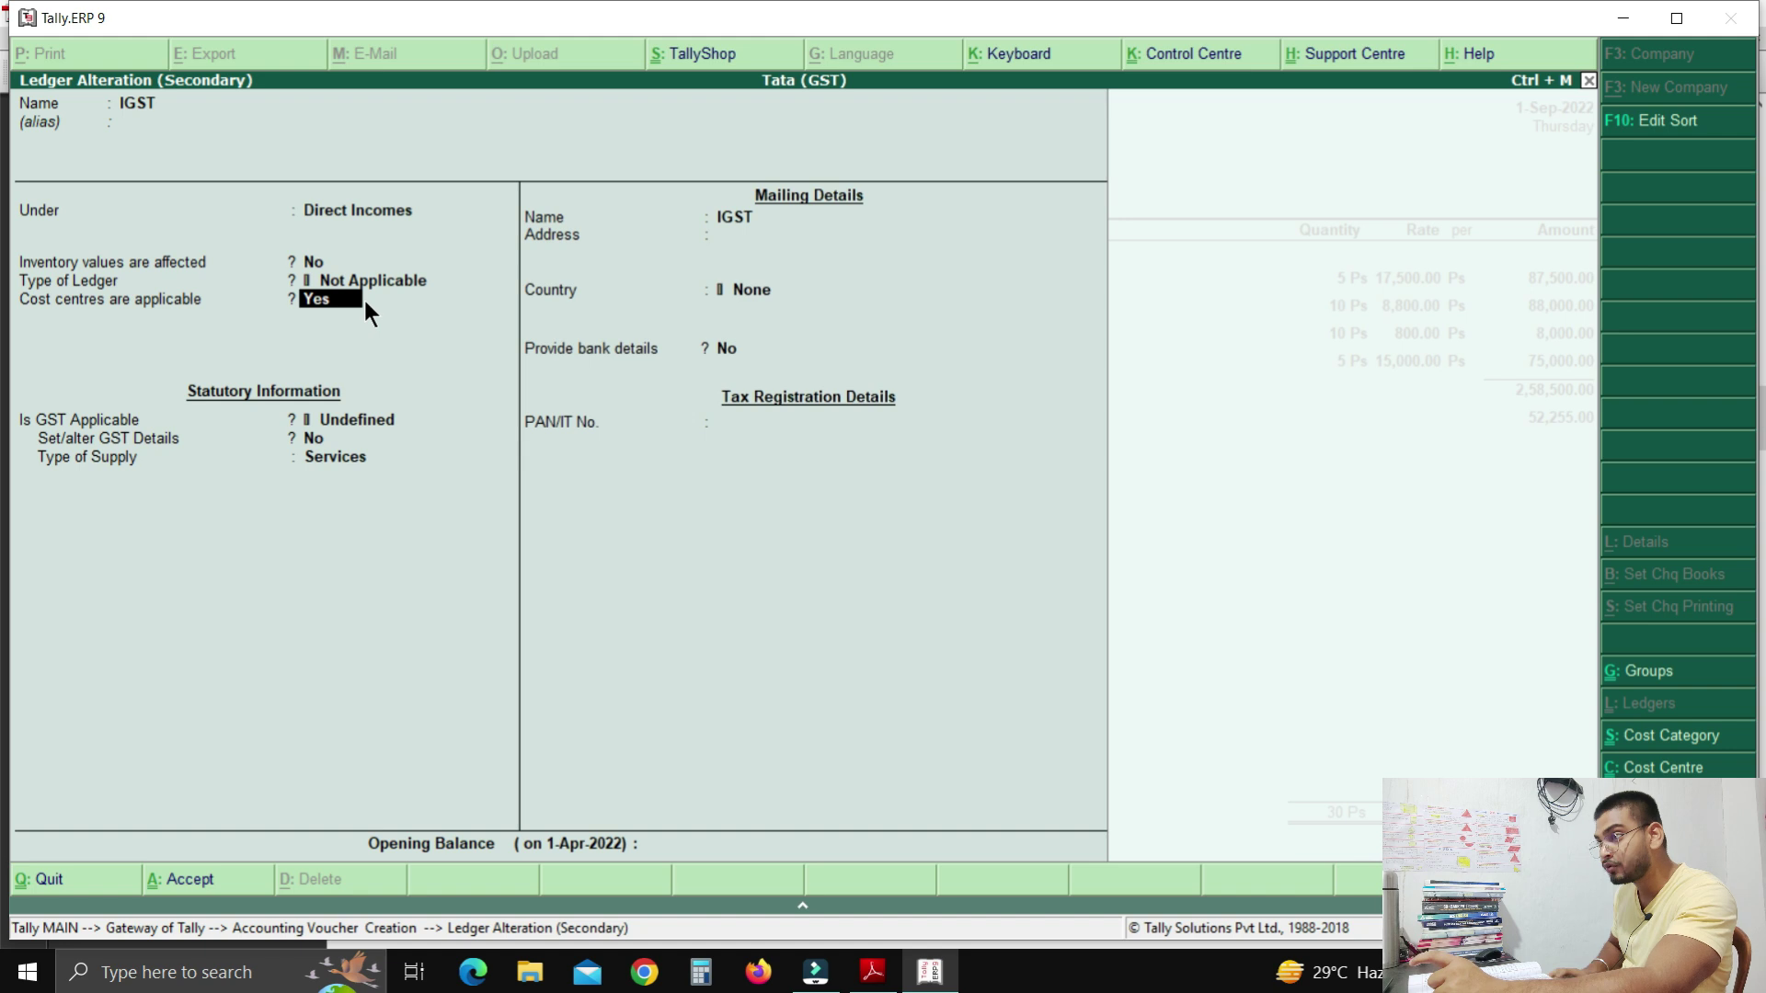
Set Cost centres are applicable to No for the IGST ledger and save the alteration.
text(N)
key(Return)
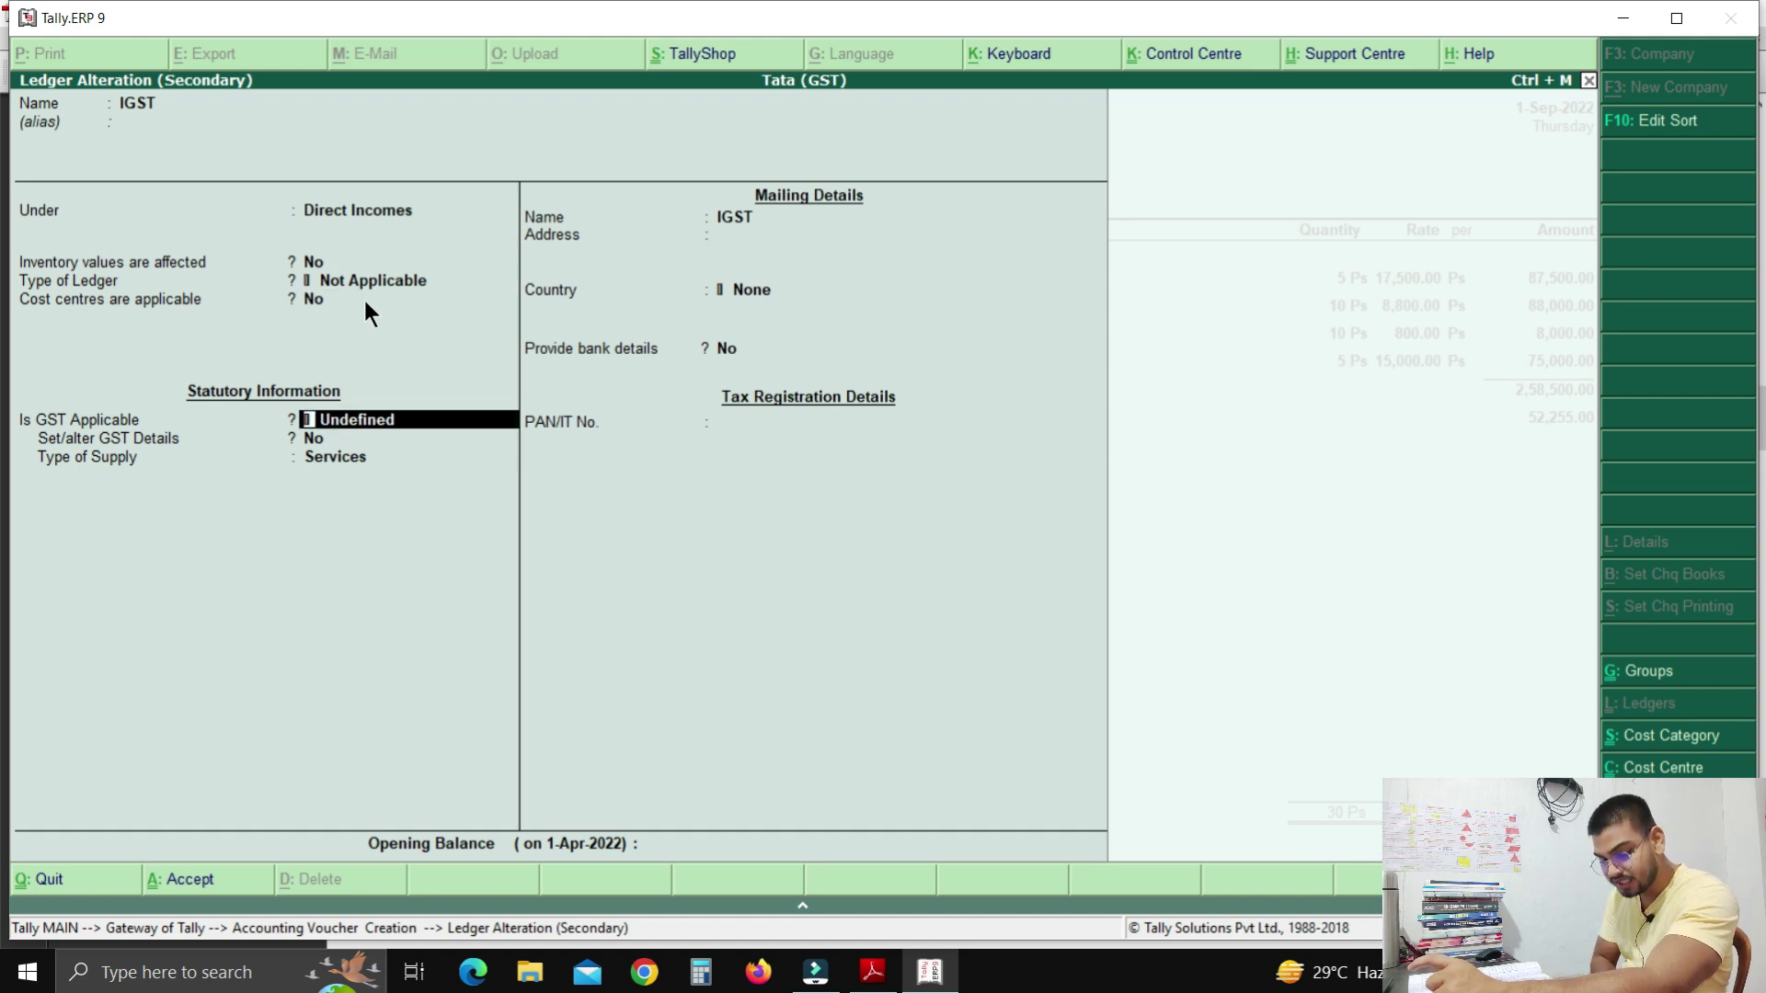
click(365, 302)
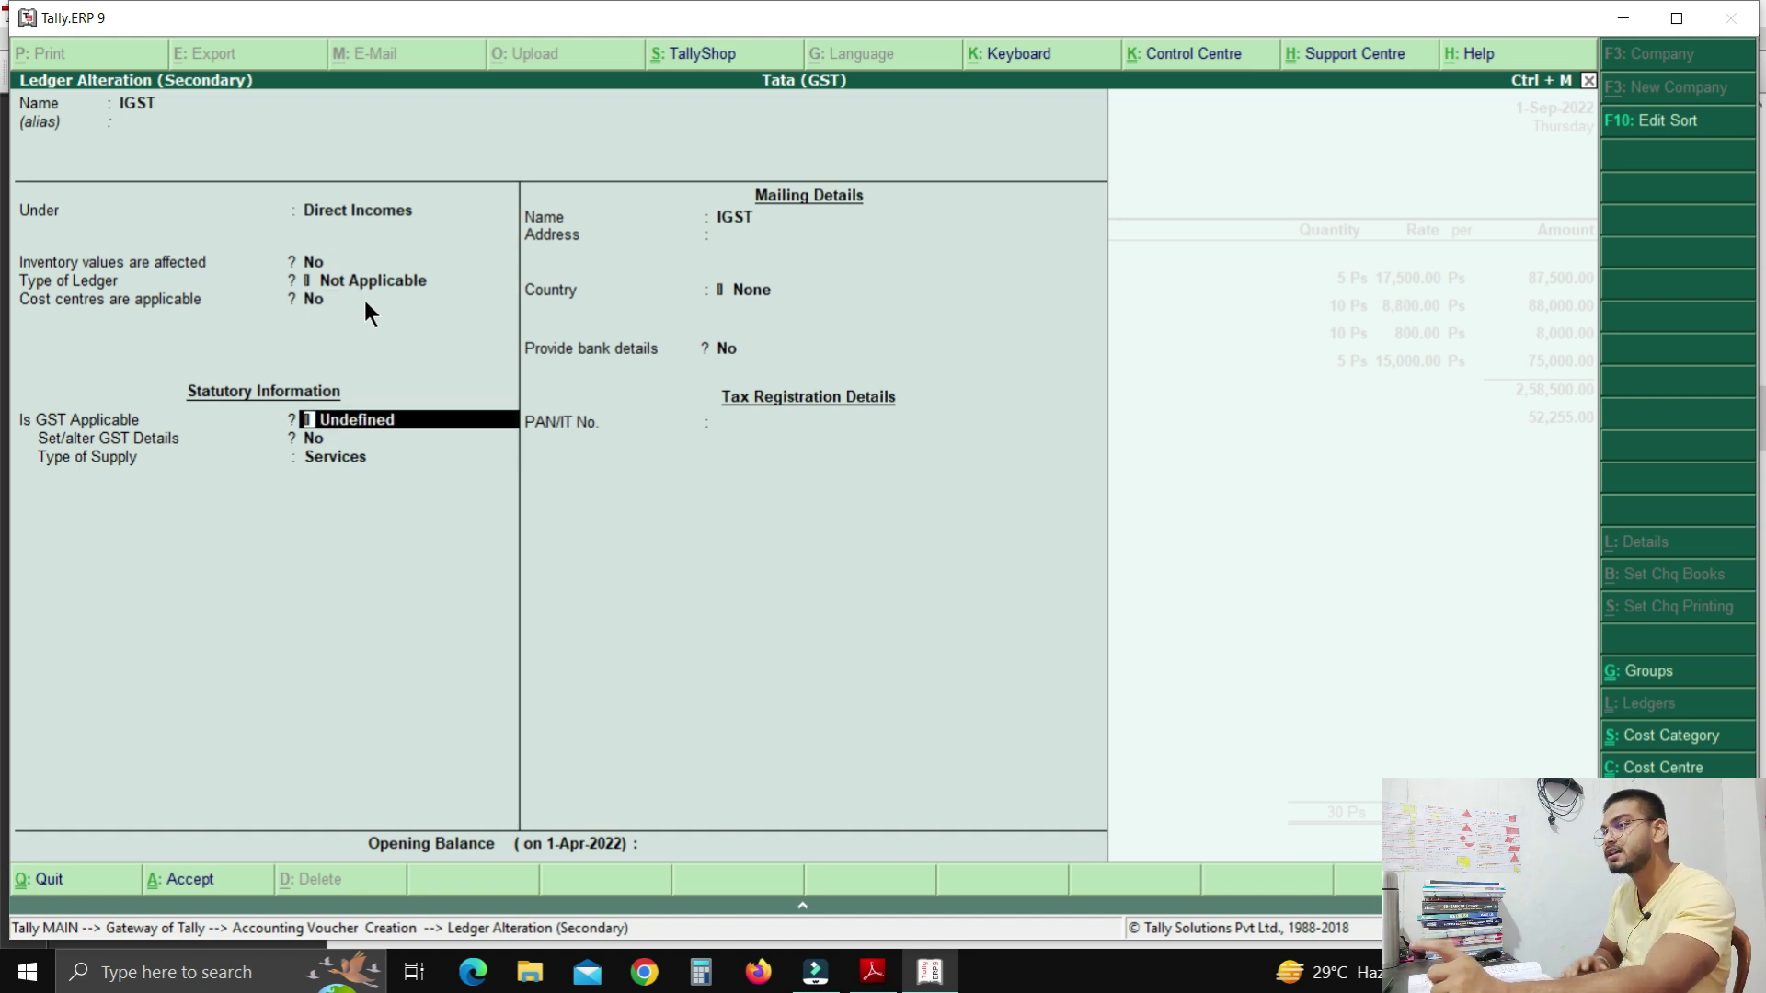
key(ctrl+a)
key(Return)
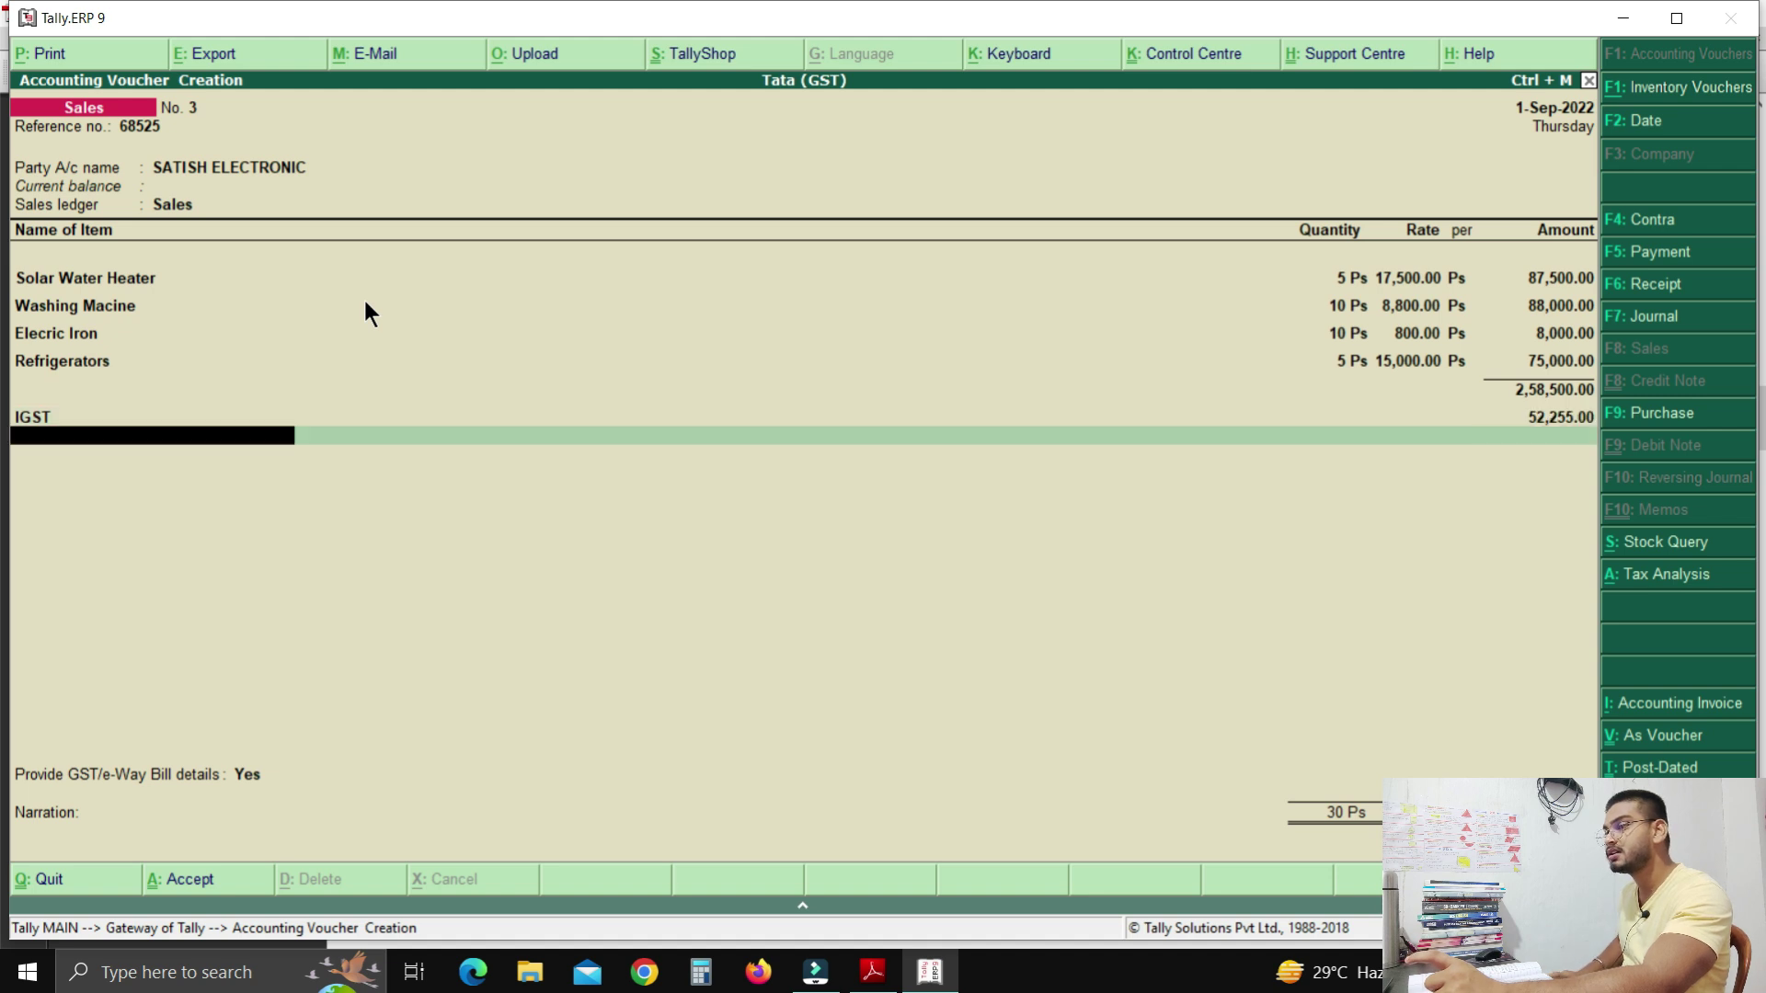
Finish the ledger entries and accept the e-Way Bill, transporter, consignor and consignee details as they are.
key(Return)
key(Return)
key(Return)
key(Return)
key(Return)
key(Return)
key(Return)
key(Return)
key(Return)
key(Return)
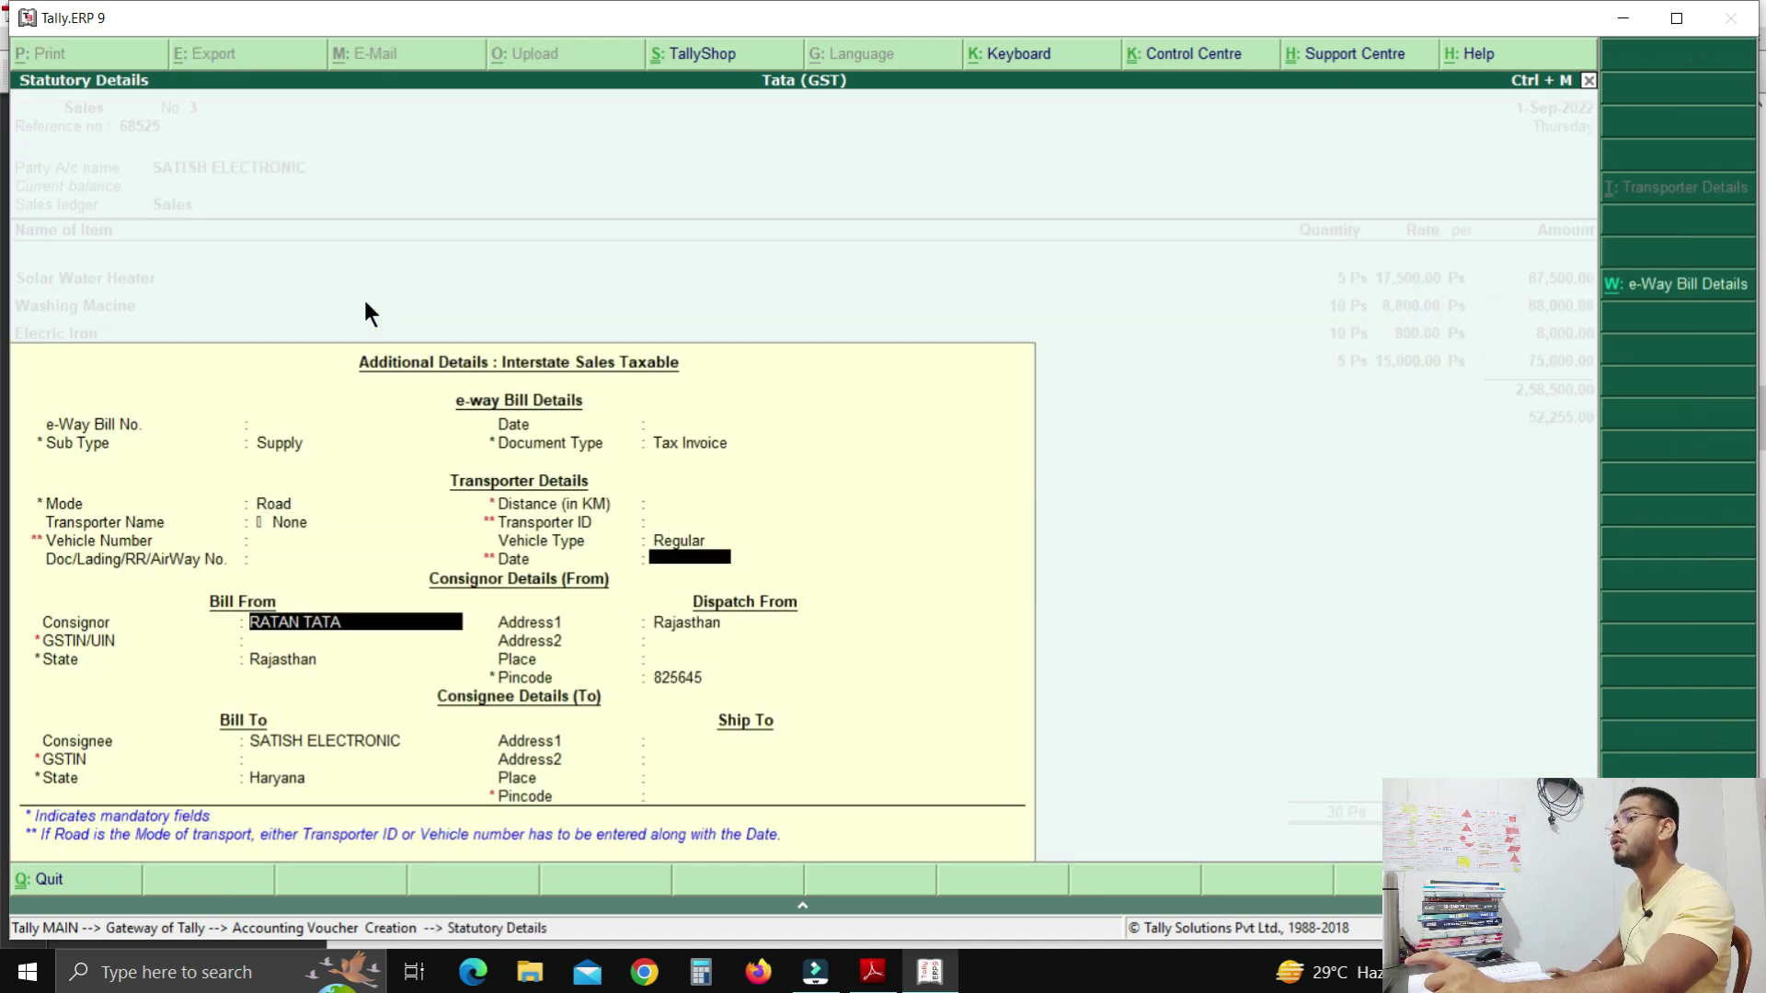
key(Return)
key(Return)
key(Return)
key(Return)
key(Return)
key(Return)
key(Return)
key(Return)
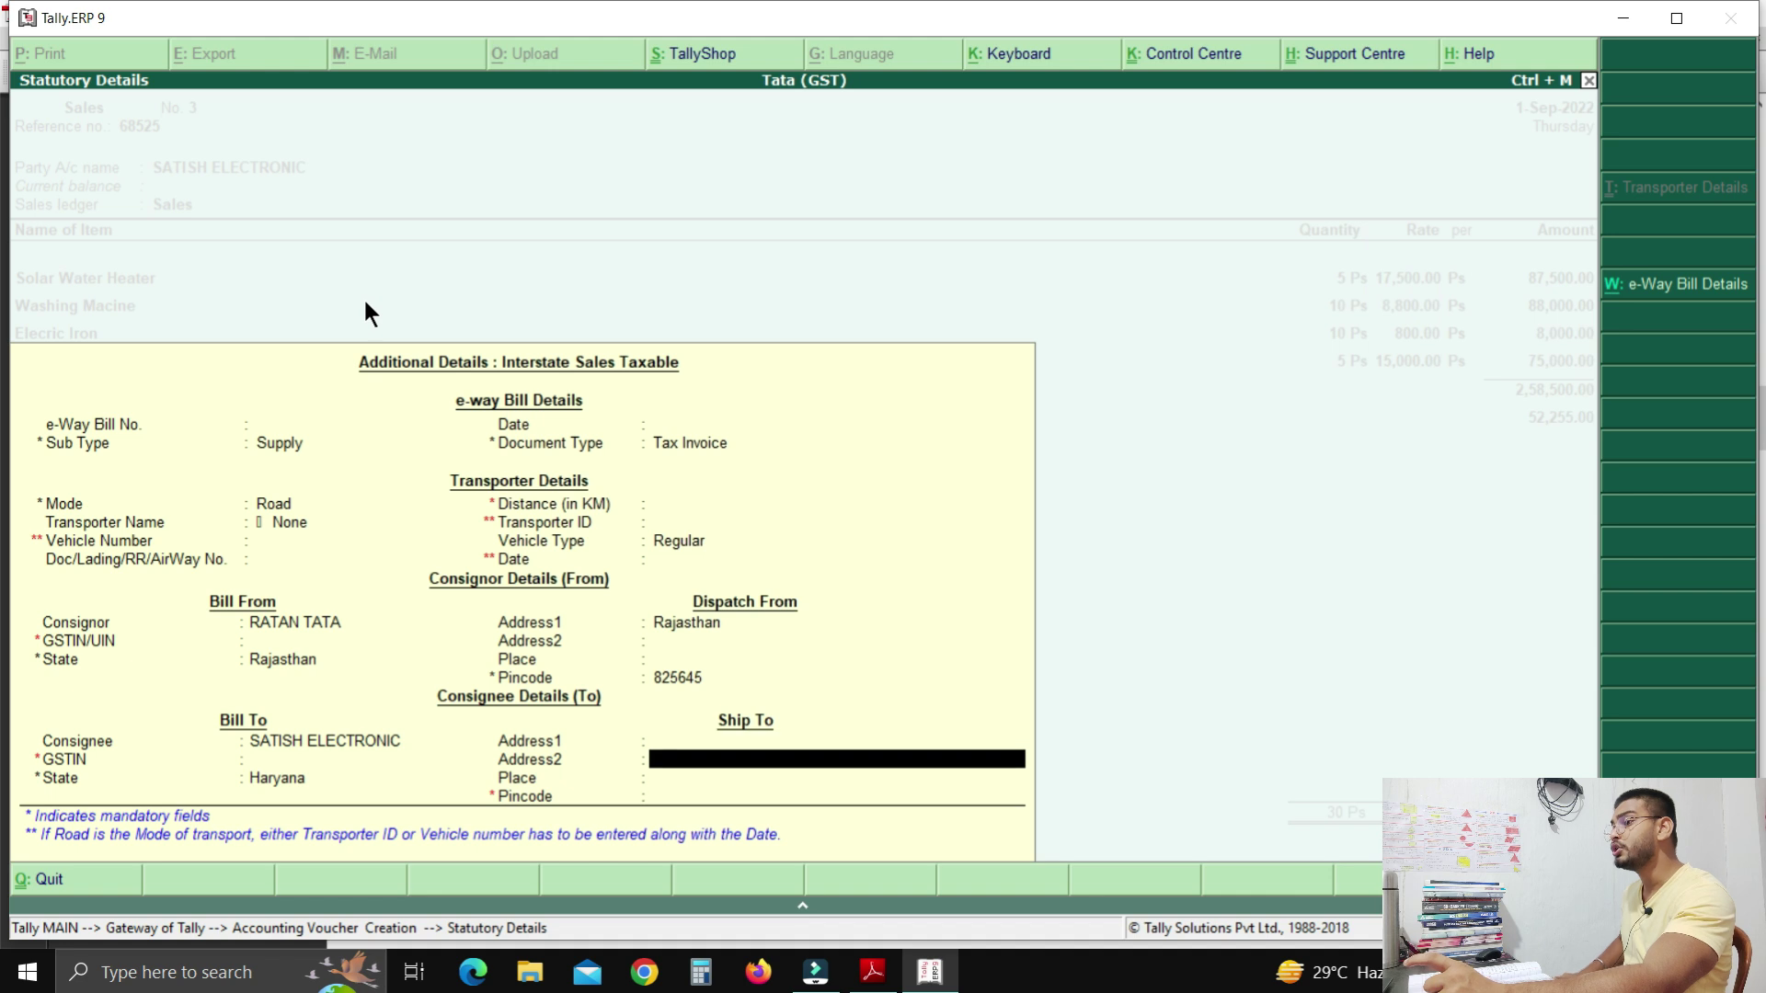
key(Return)
key(Return)
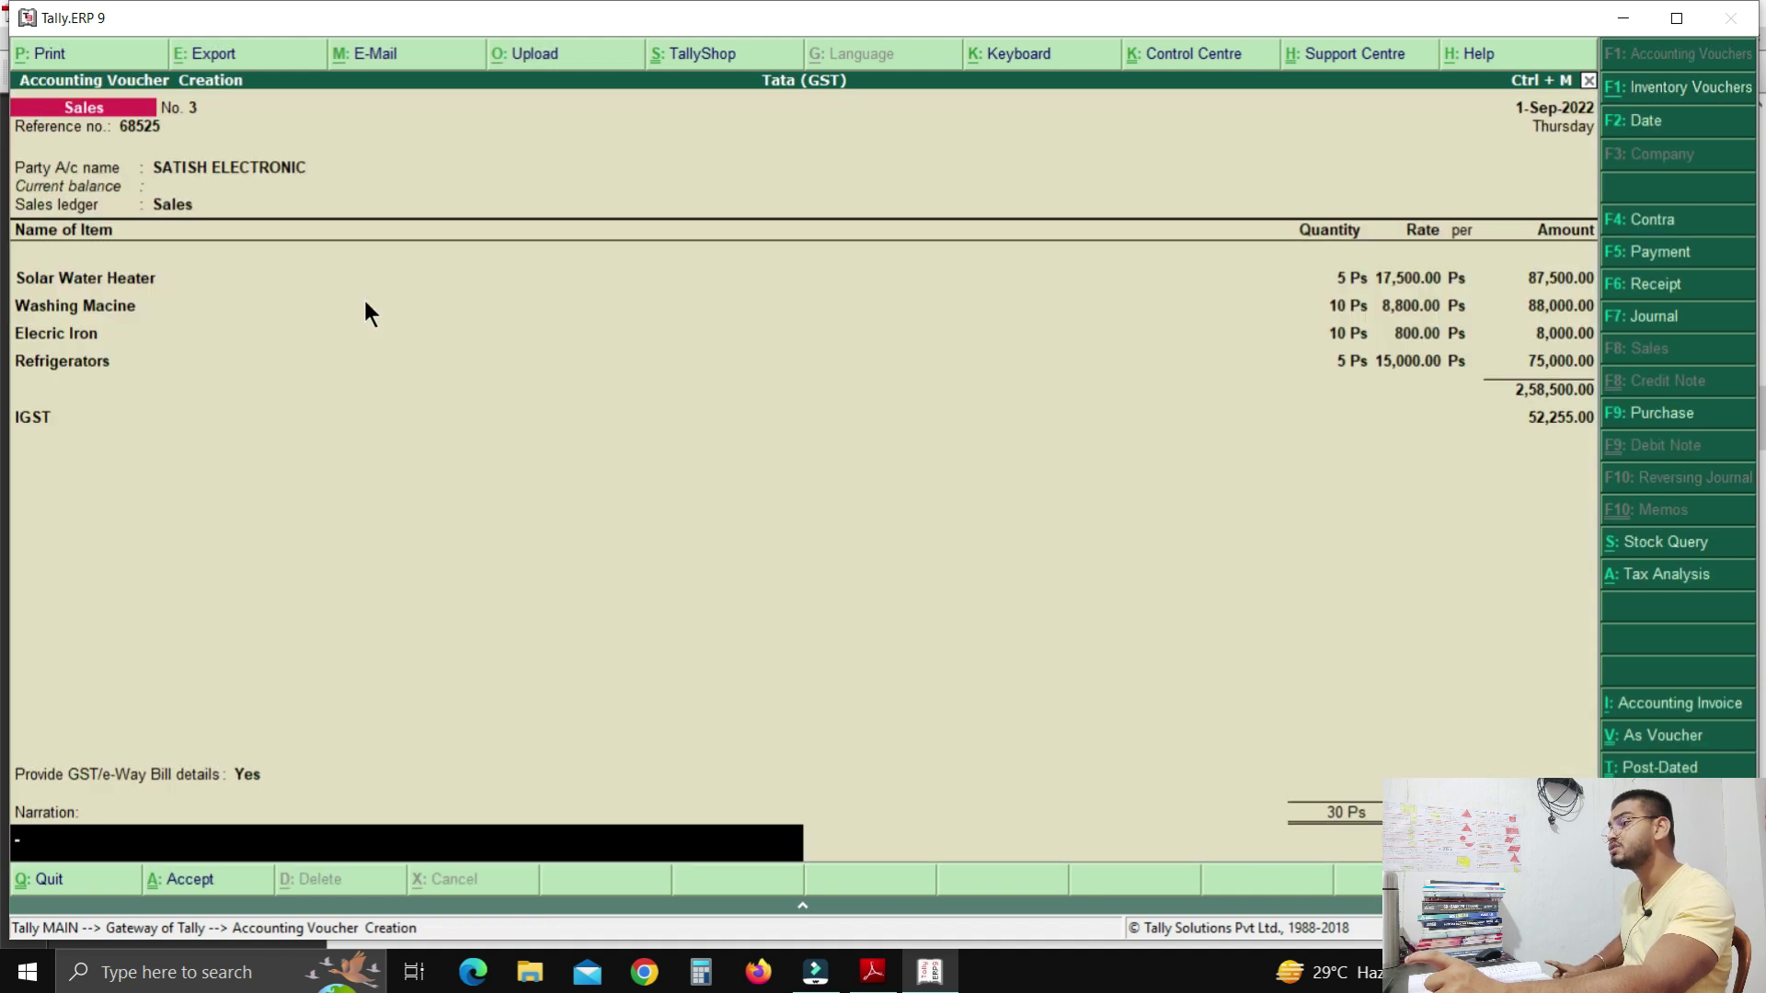
Save the SATISH ELECTRONIC sales voucher with the narration left blank.
key(Return)
key(Return)
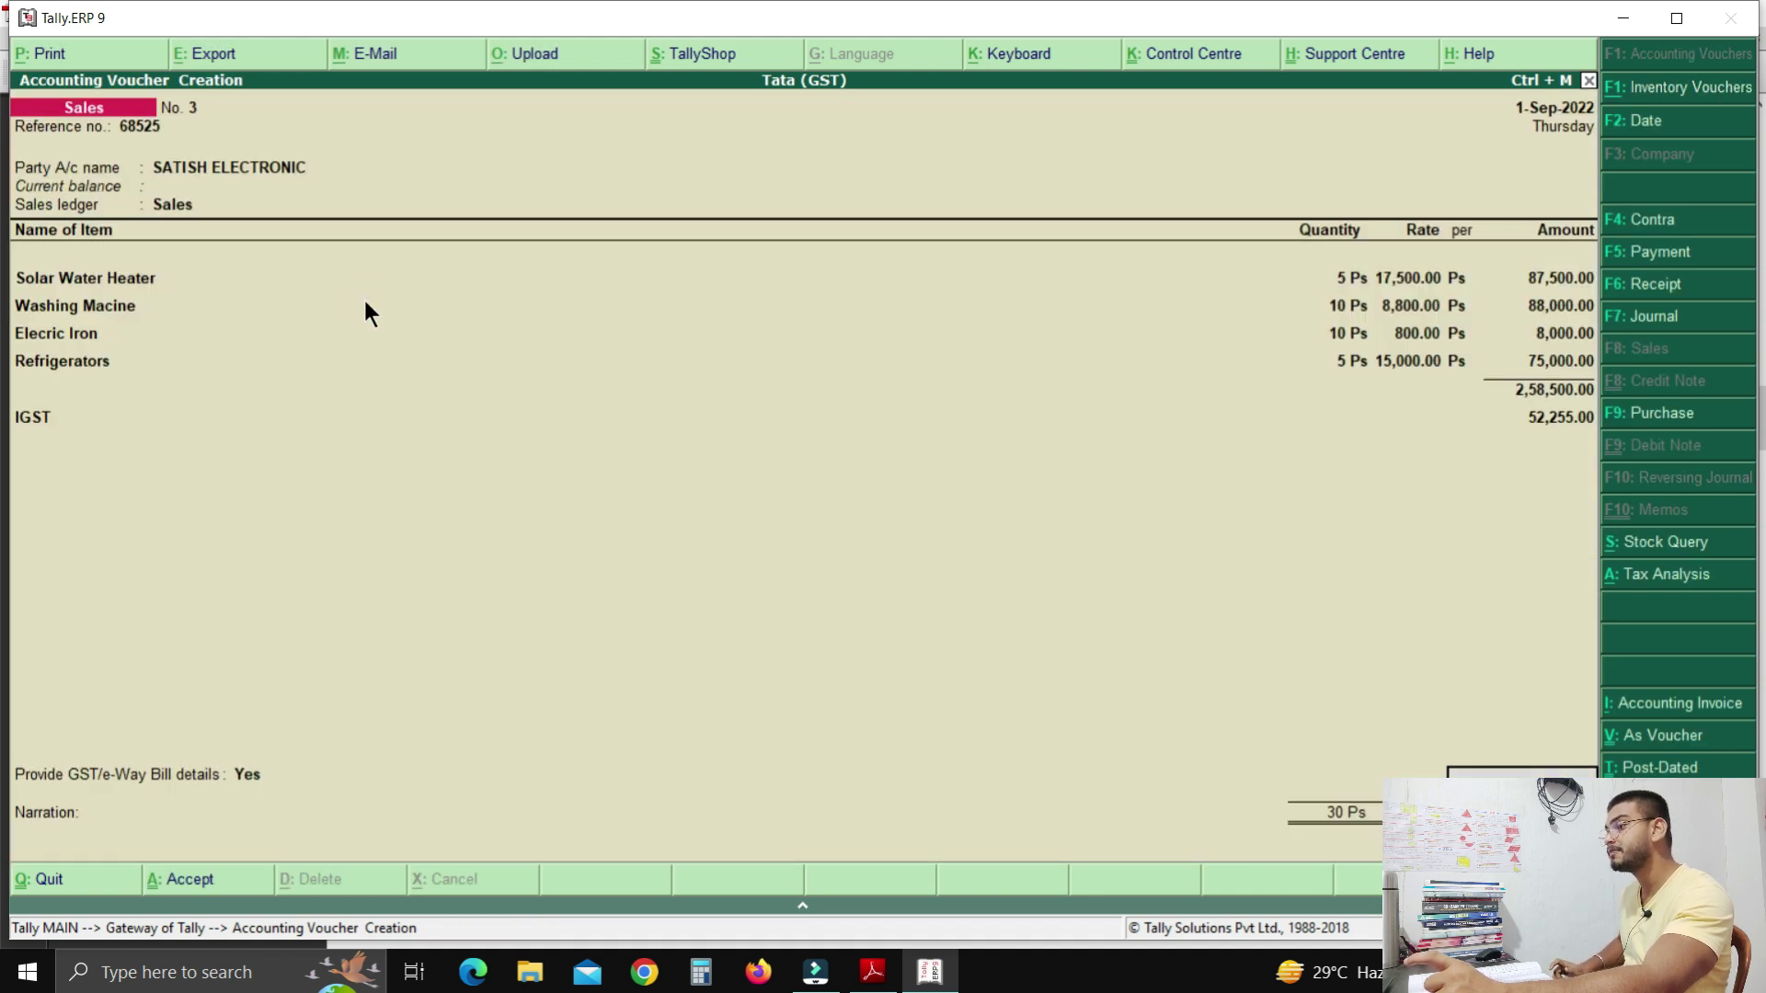
key(Return)
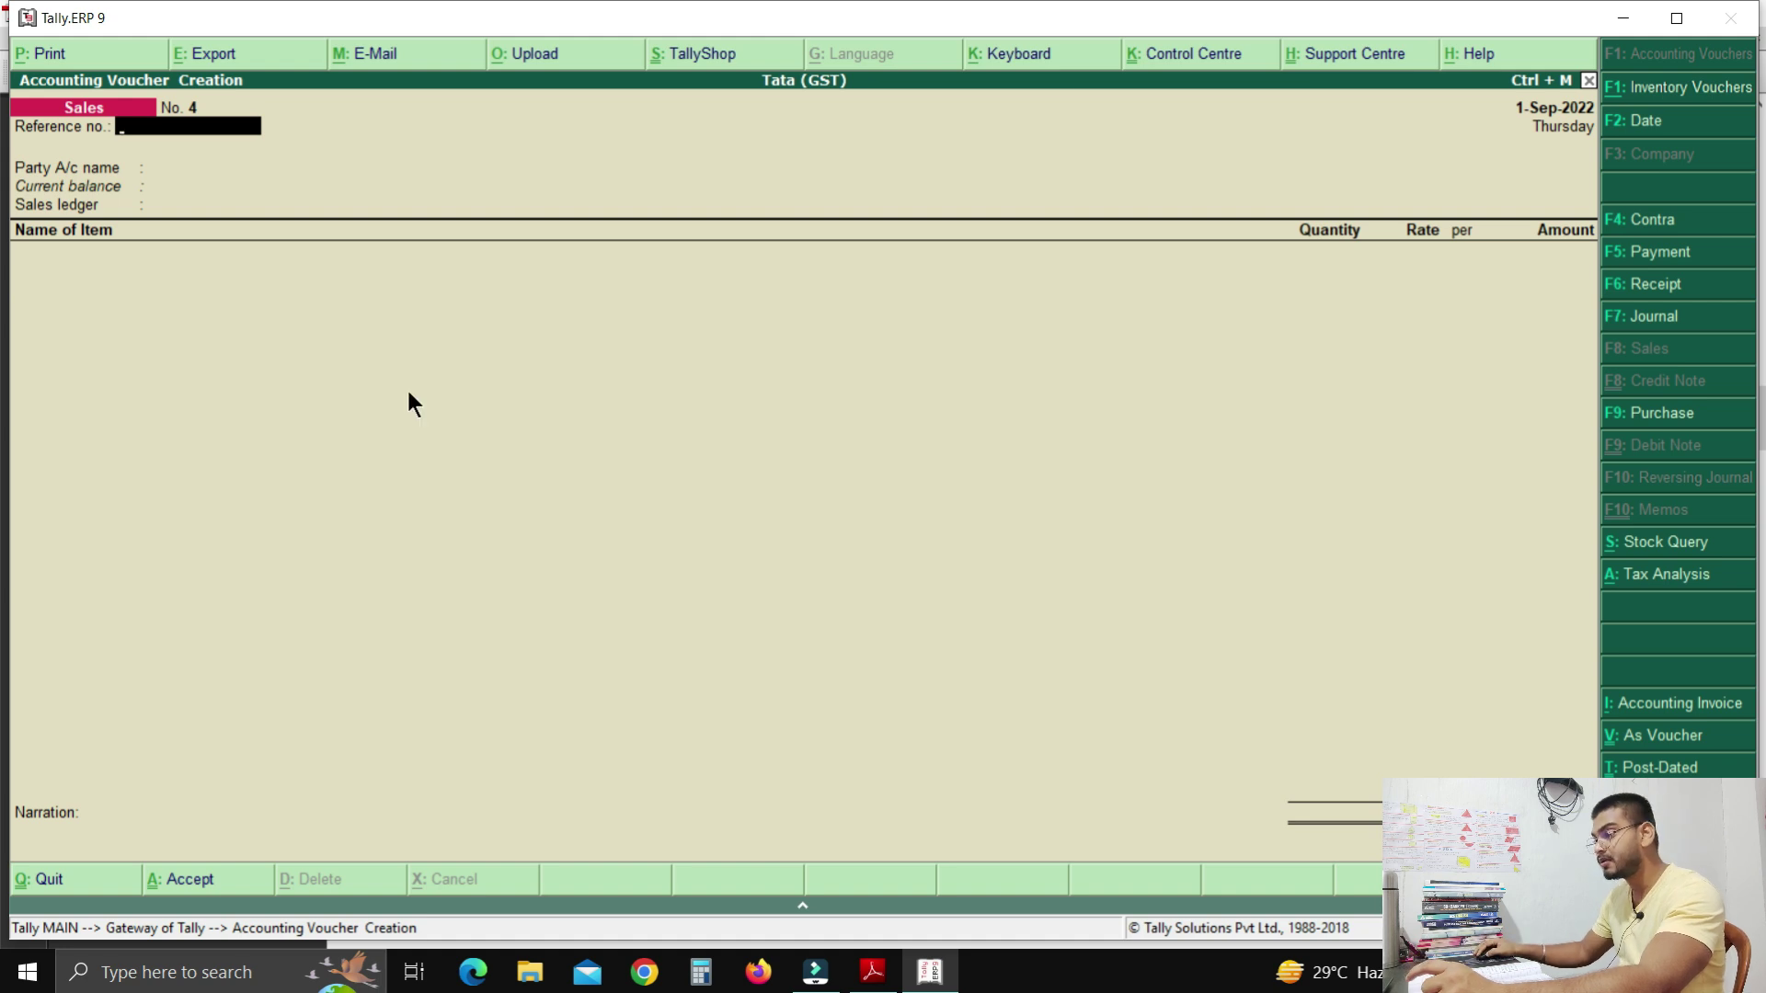
Read question 6 of gst 37.pdf in Adobe Reader, and return to Tally.ERP 9 to start a payment voucher.
click(872, 973)
scroll(935, 710, down, 5)
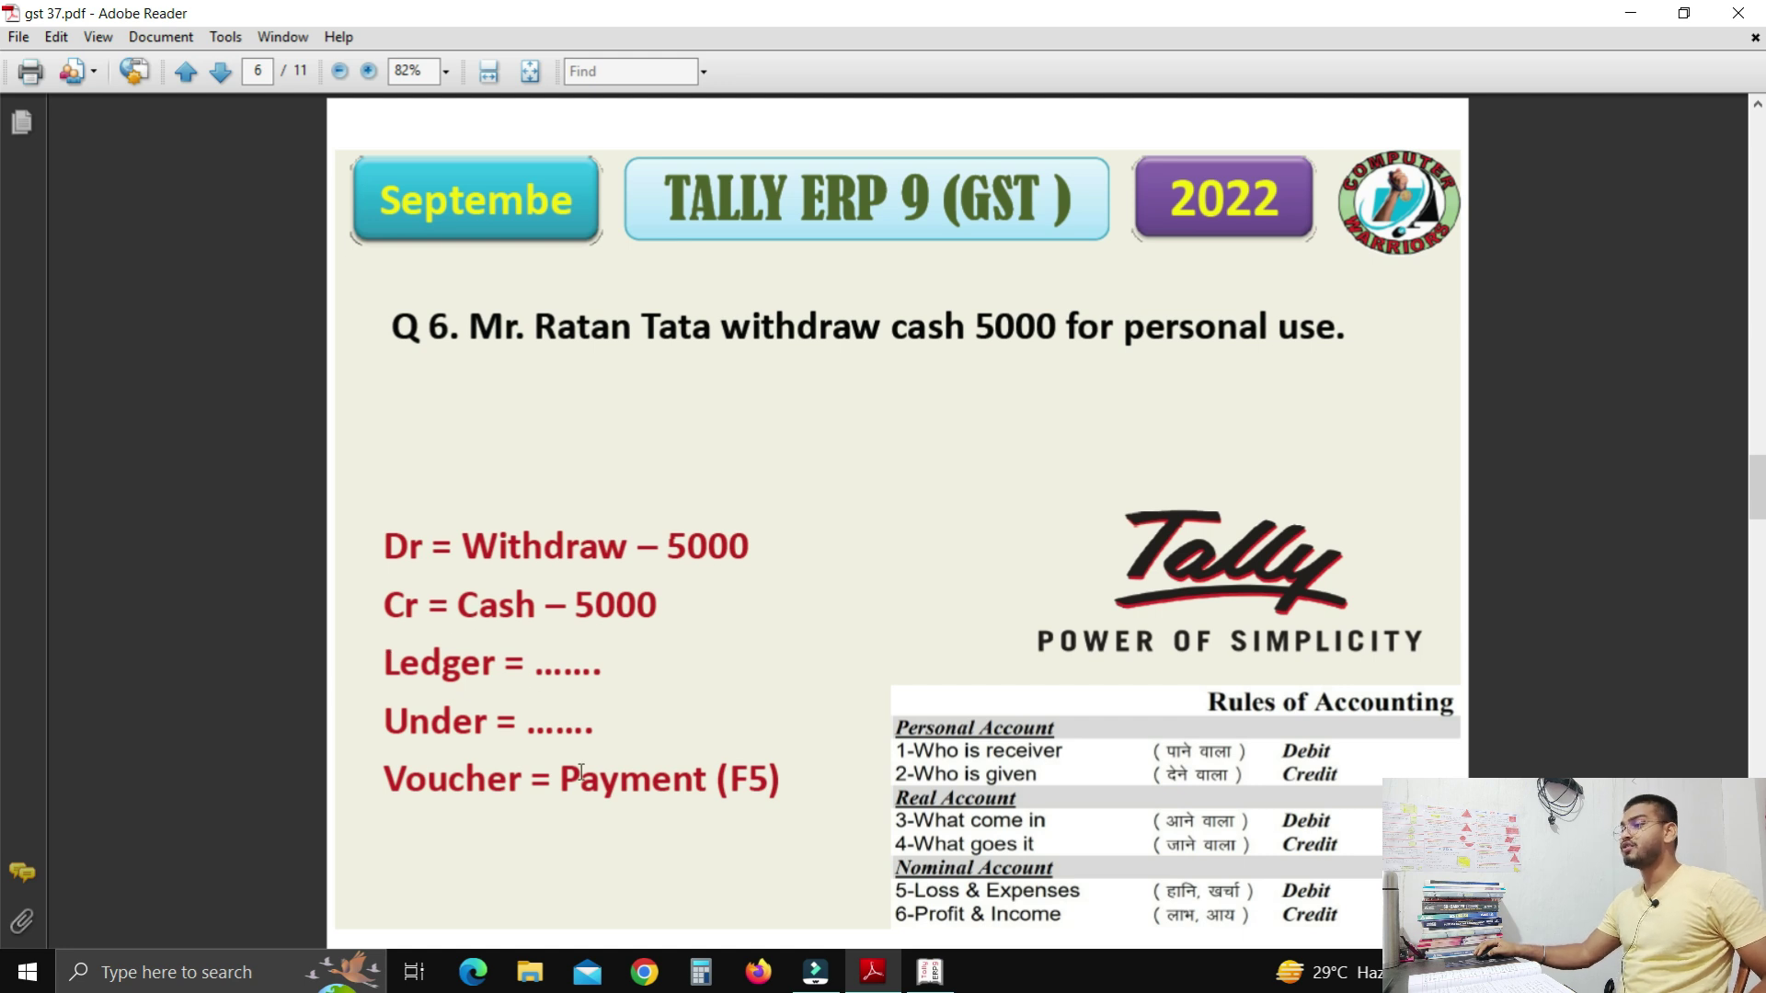
click(930, 973)
key(F5)
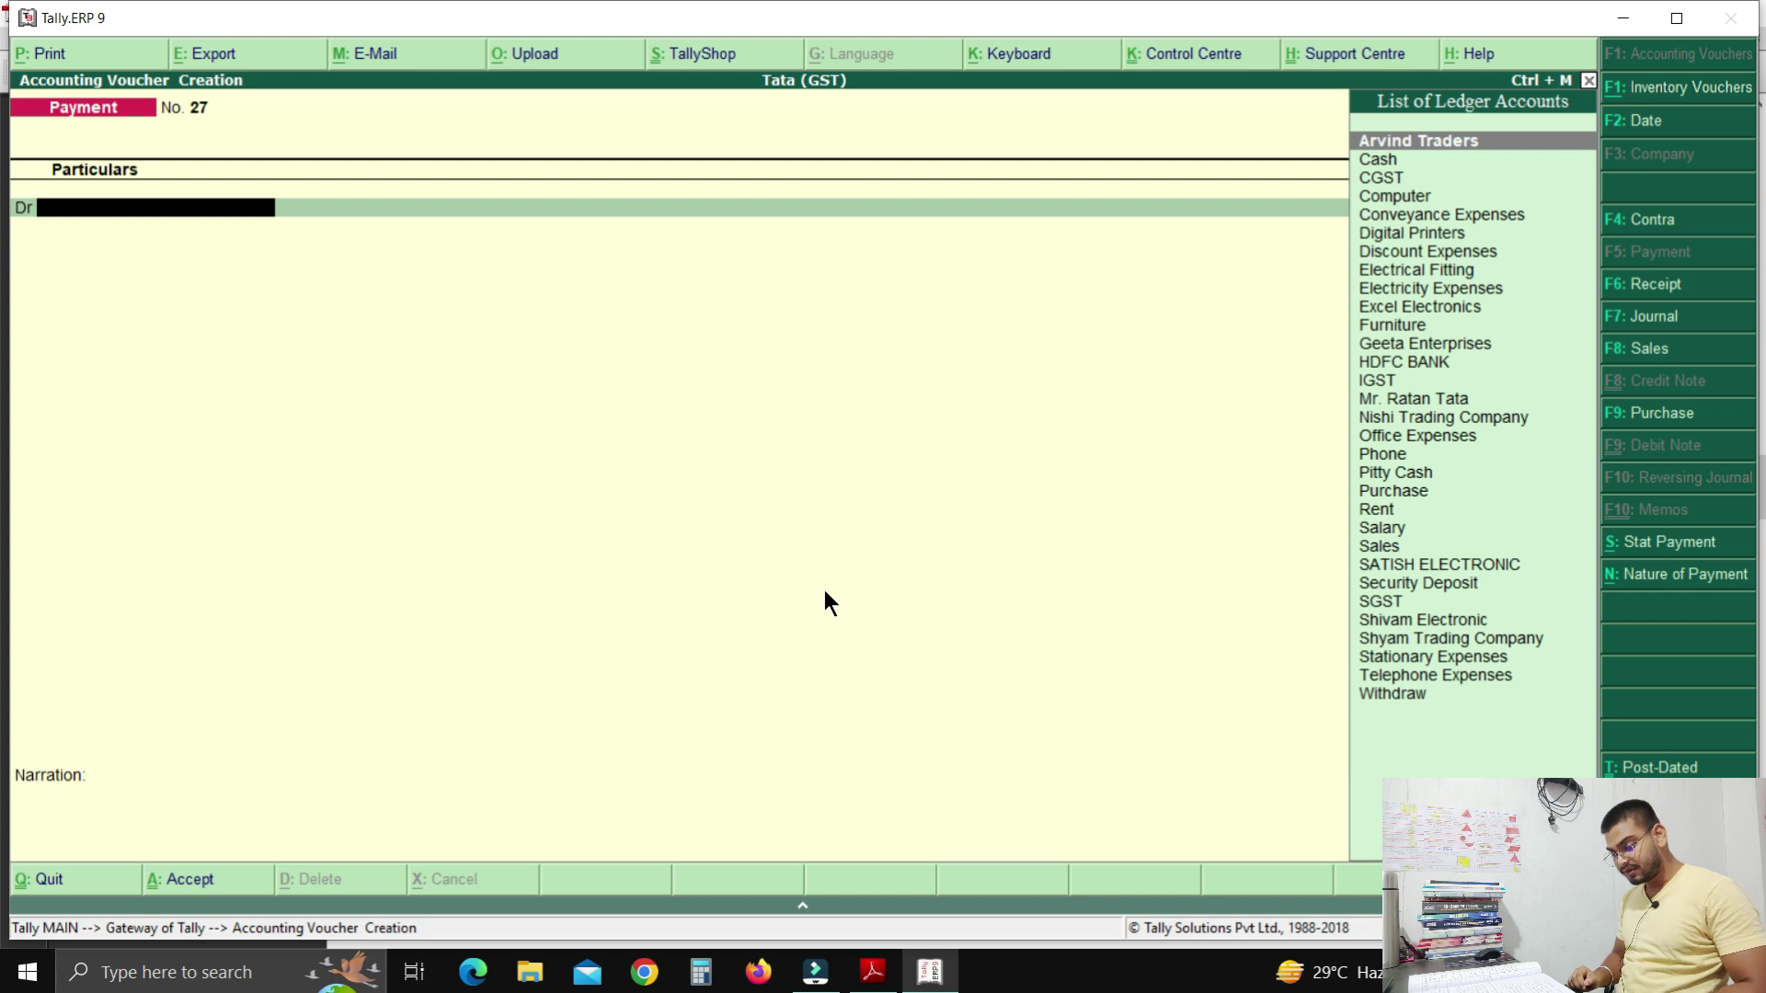
Debit Withdraw 5,000 and credit Cash 5,000 in the payment voucher, and save it without a narration.
text(W)
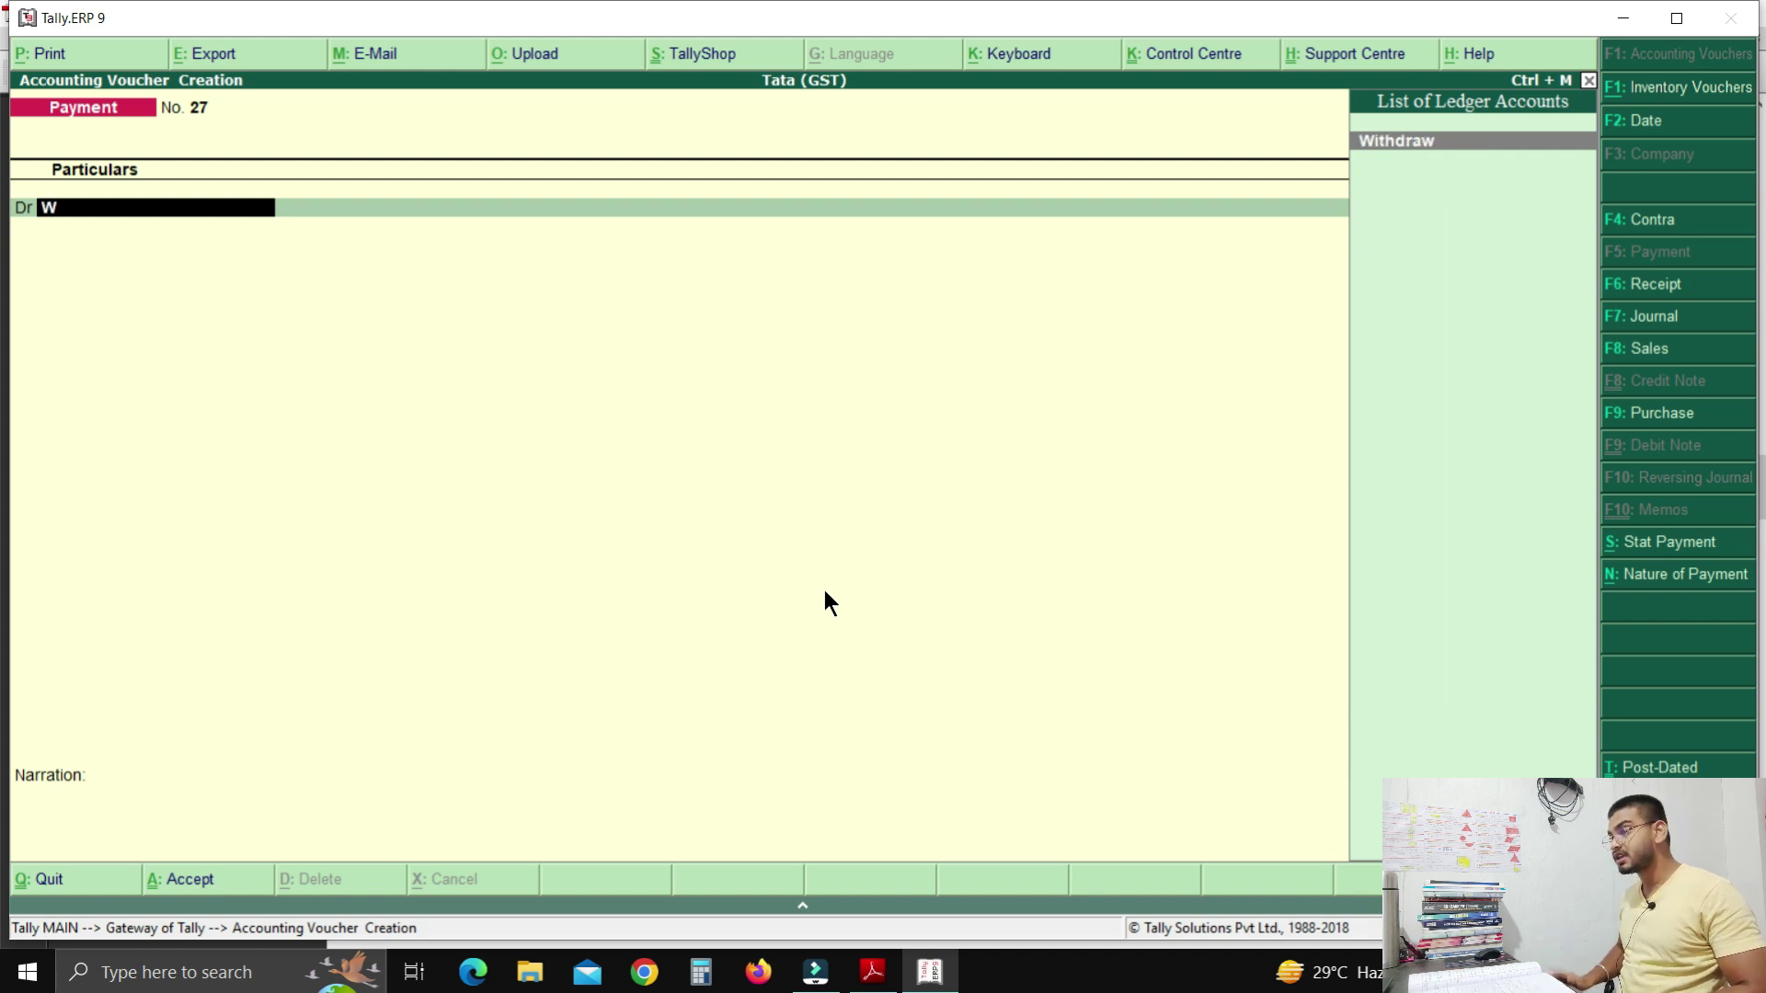
key(Return)
text(5000)
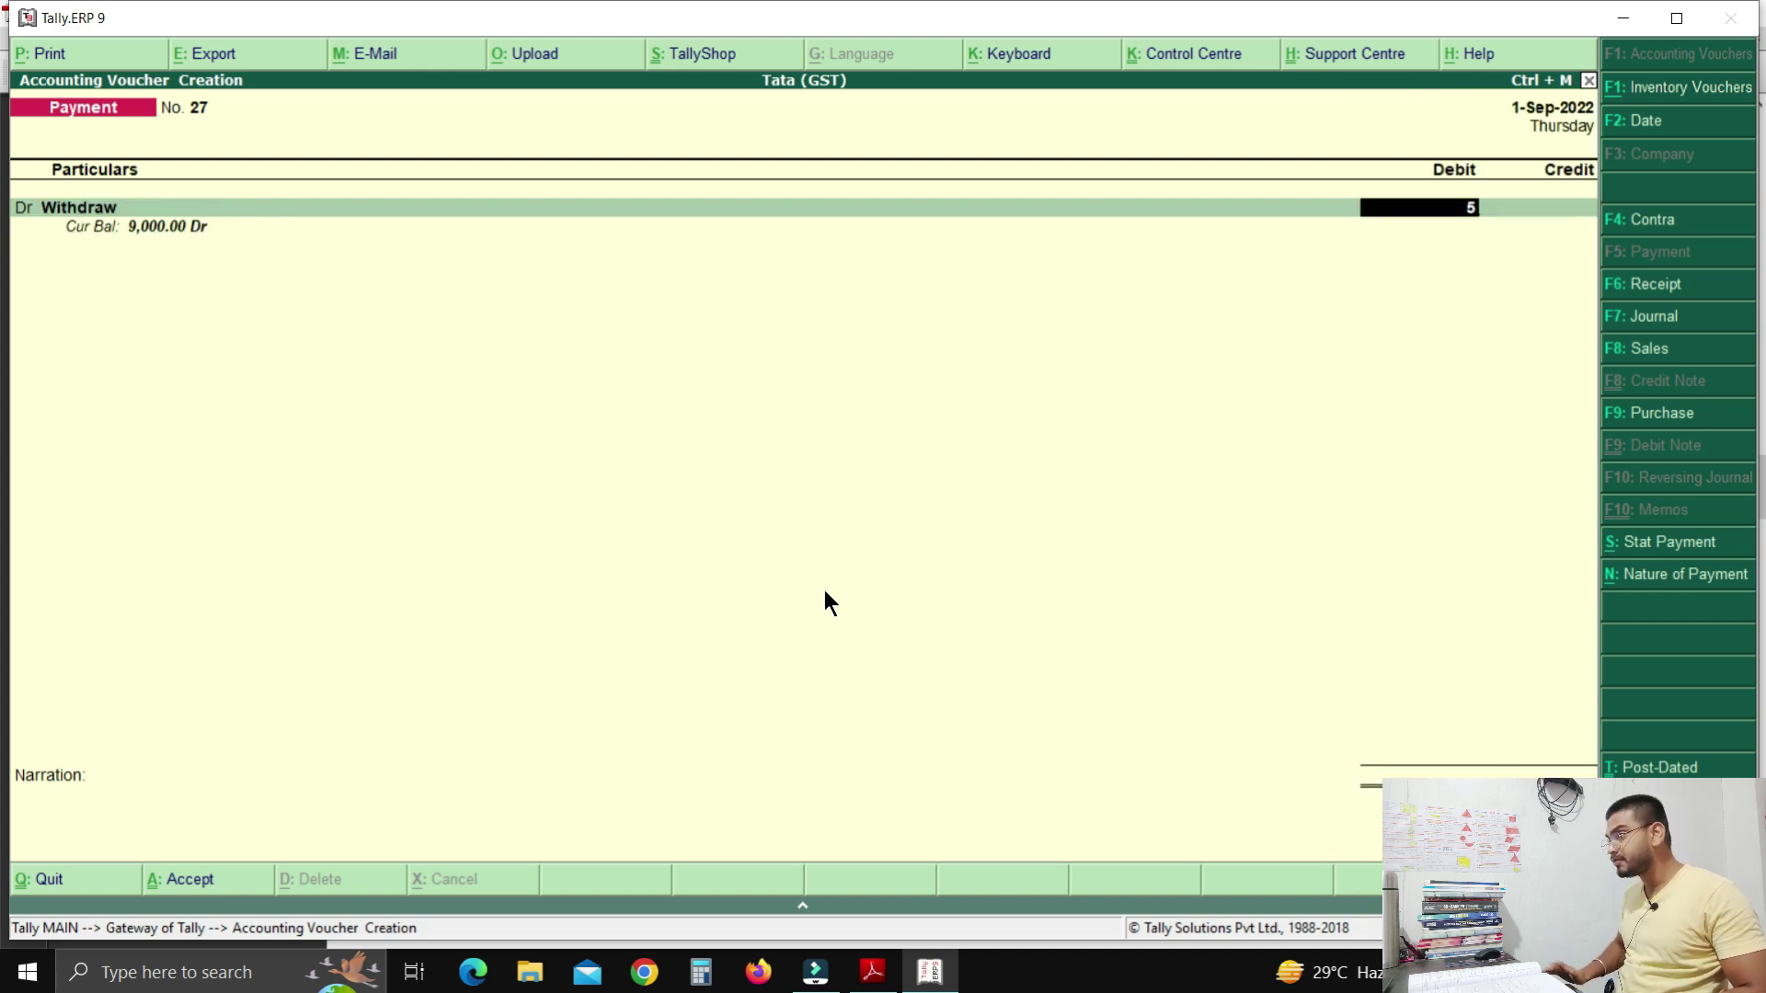
key(Return)
key(Return)
key(Return)
key(Return)
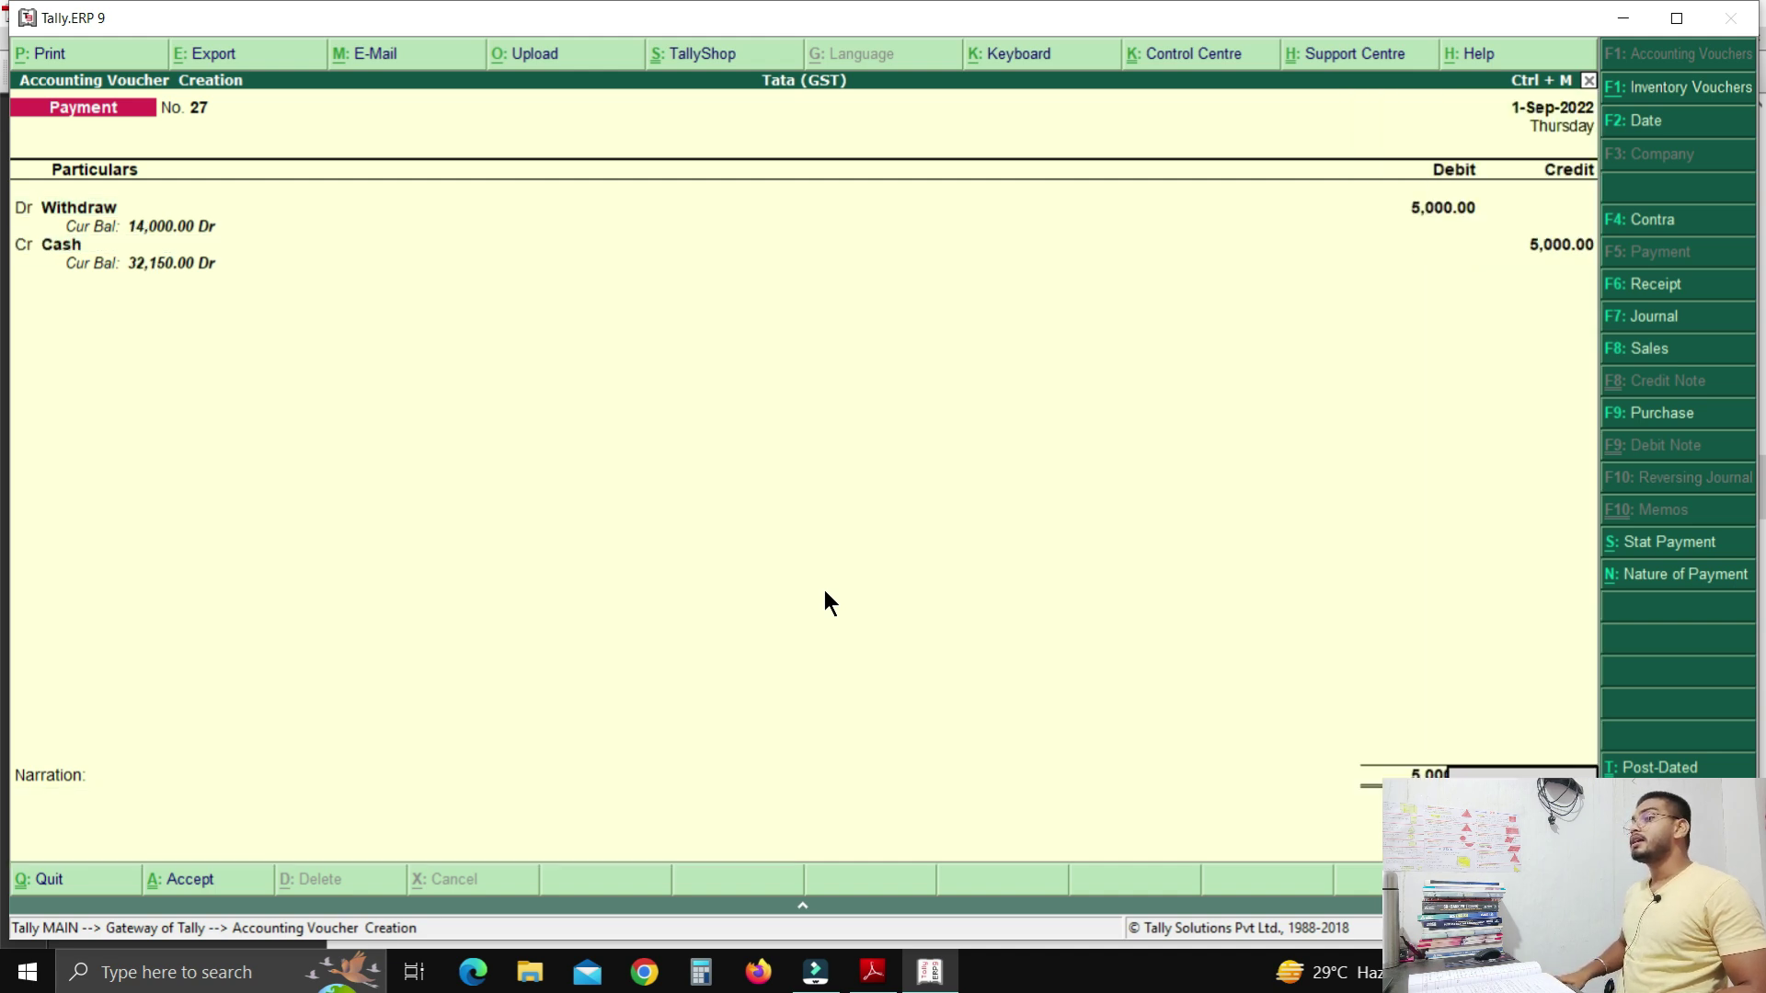
key(Return)
key(BackSpace)
Read question 7 of gst 37.pdf in Adobe Reader, and return to Tally.ERP 9 to start a sales voucher.
click(872, 972)
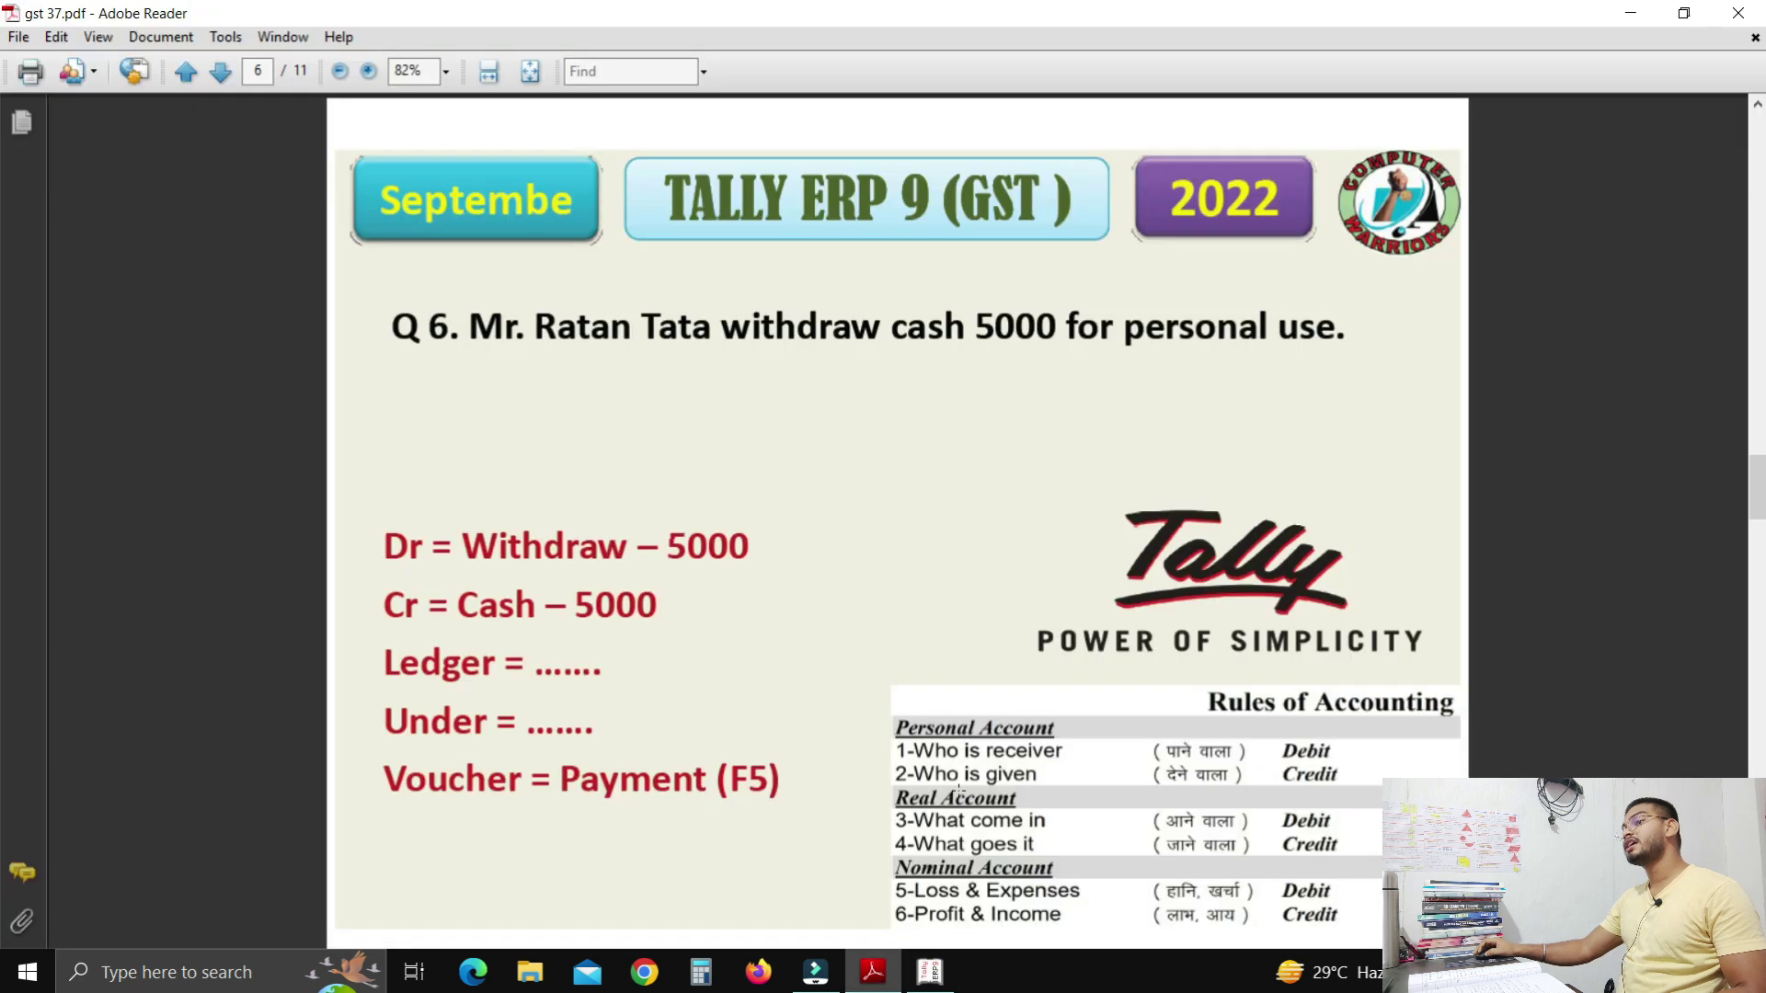
scroll(993, 654, down, 1)
scroll(993, 655, down, 3)
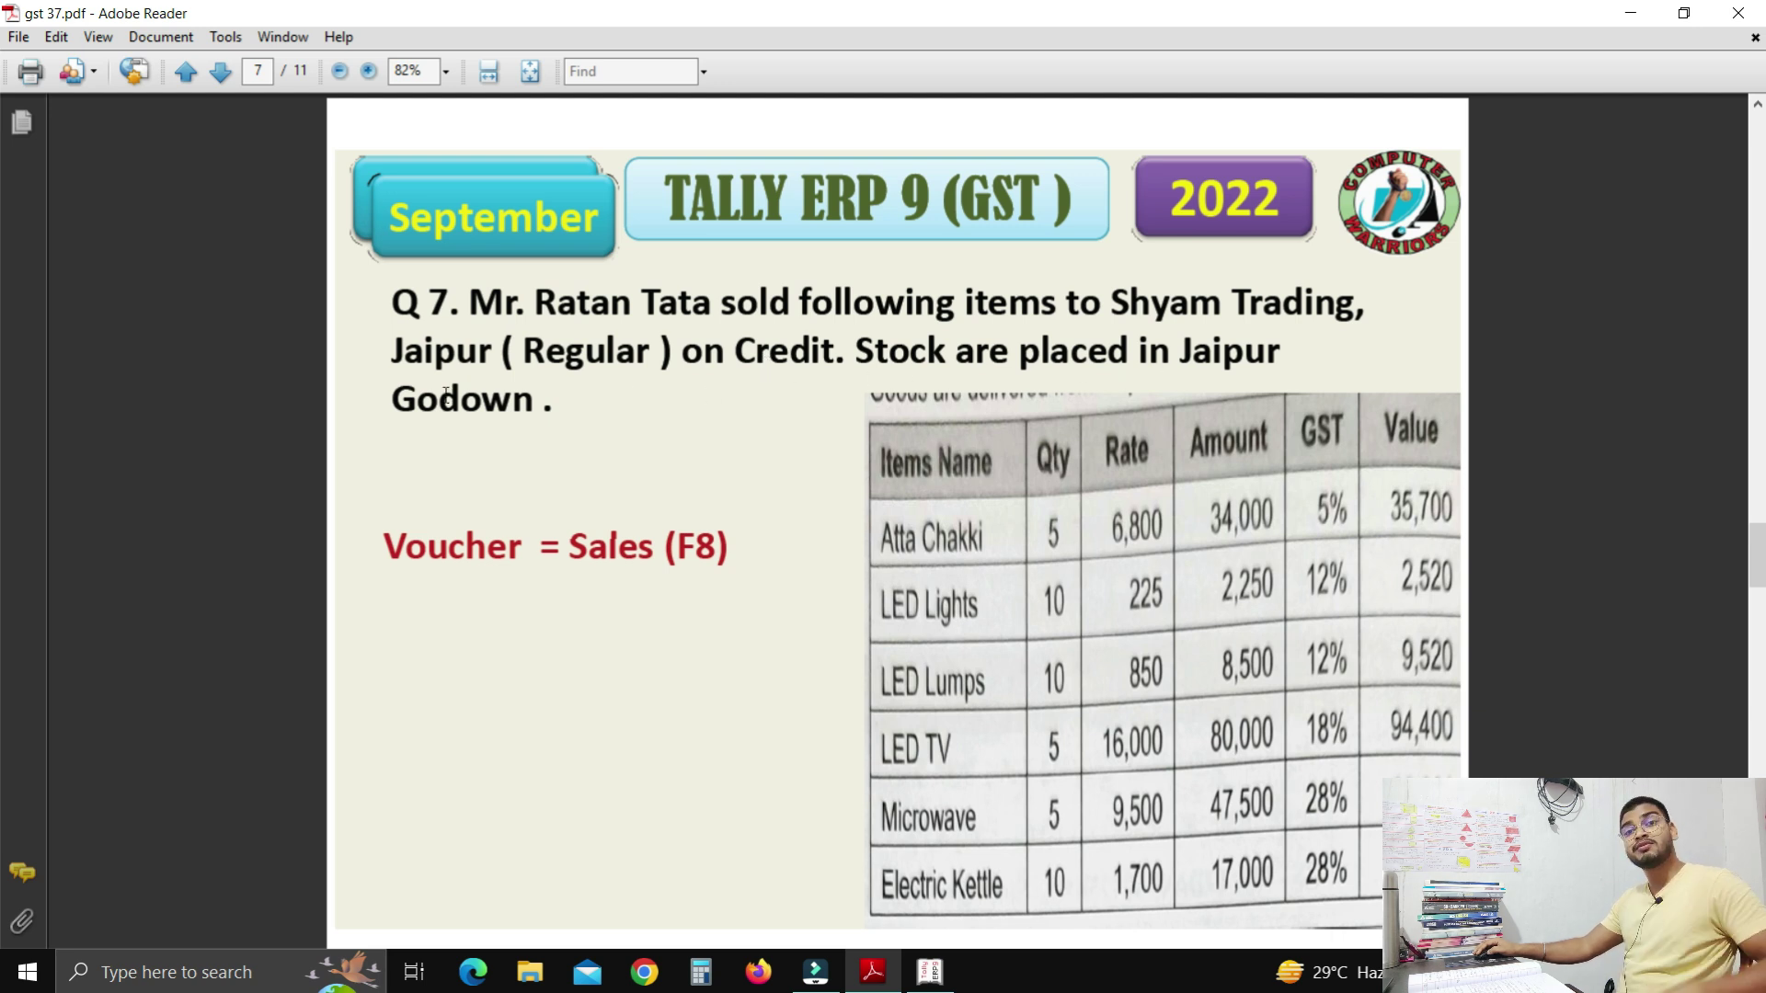
click(930, 972)
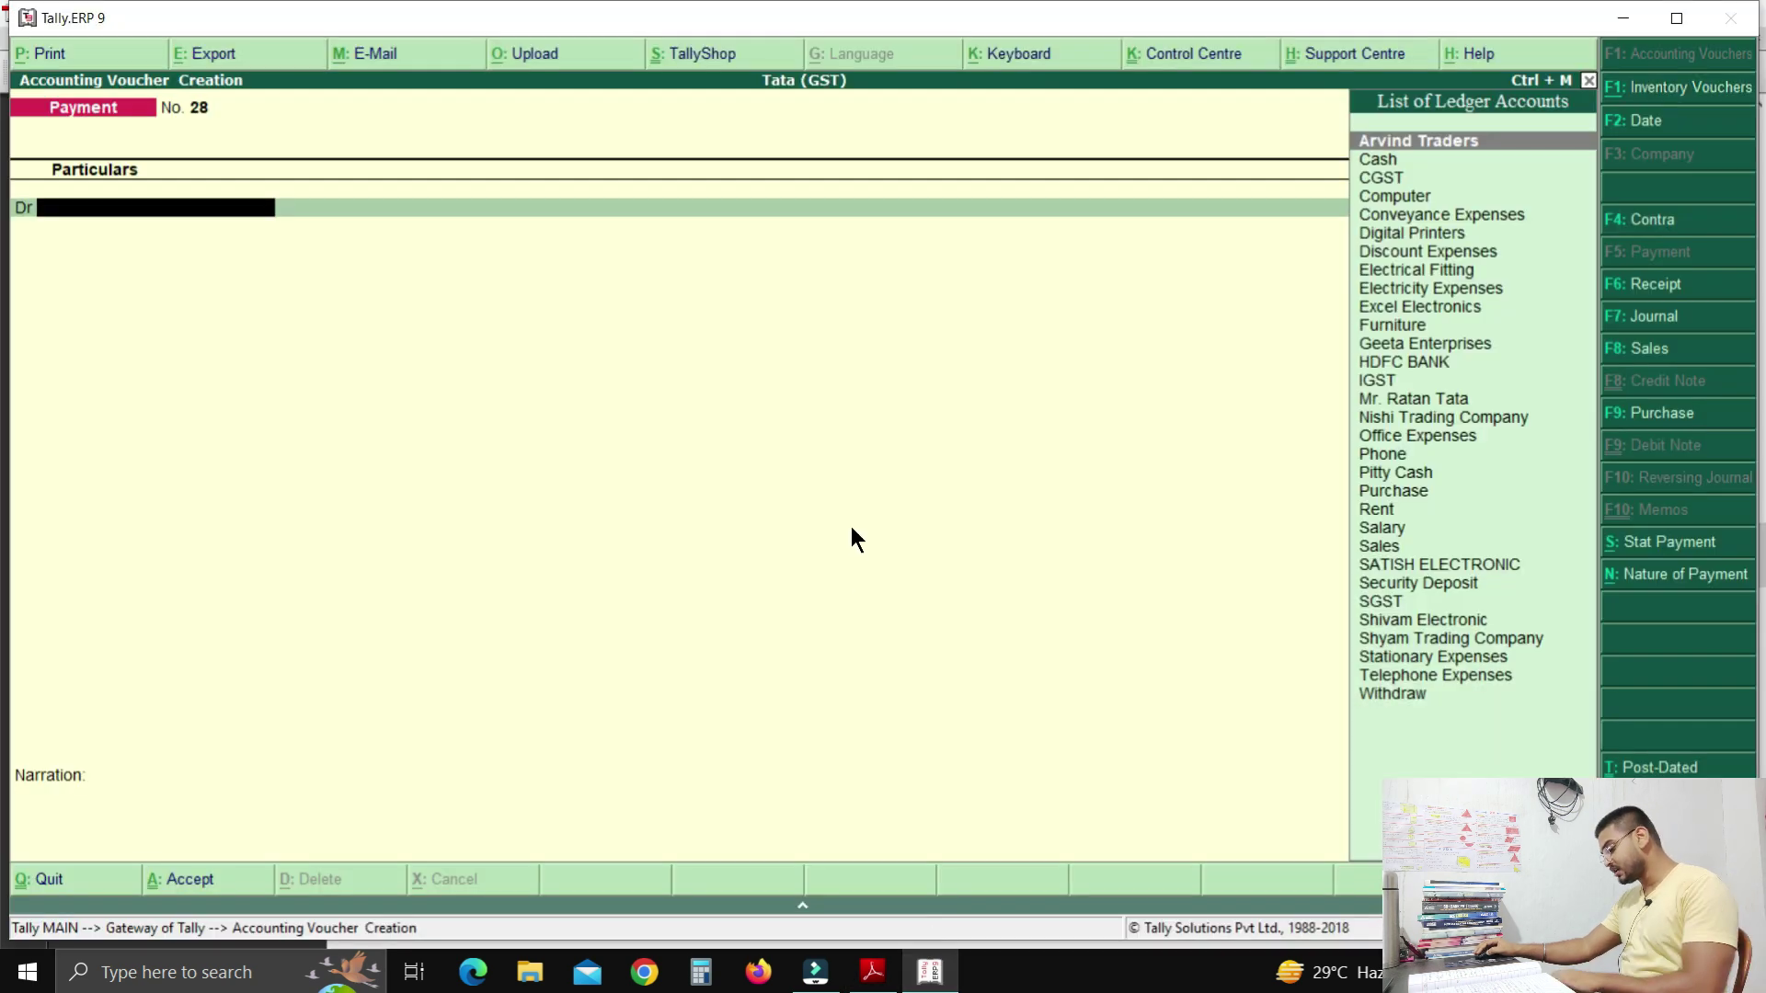
key(F8)
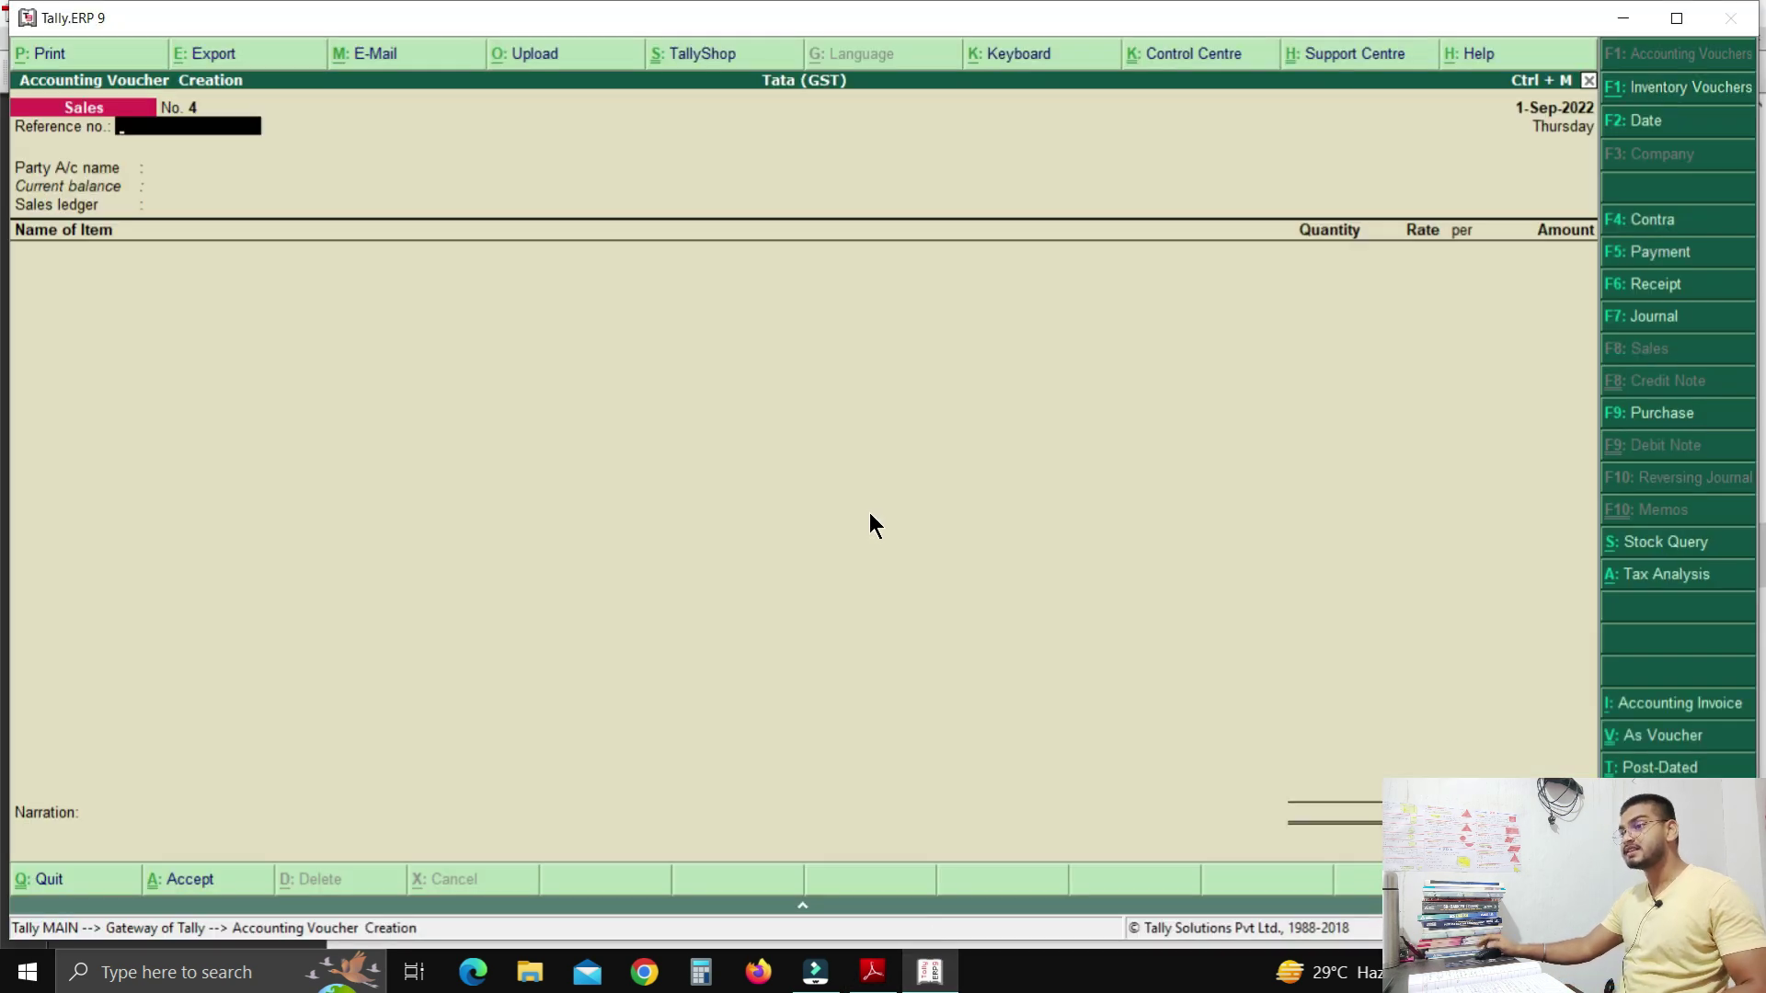
Enter 525852 as the sales voucher's reference number and choose Shyam Trading Company as the party account.
text(525852)
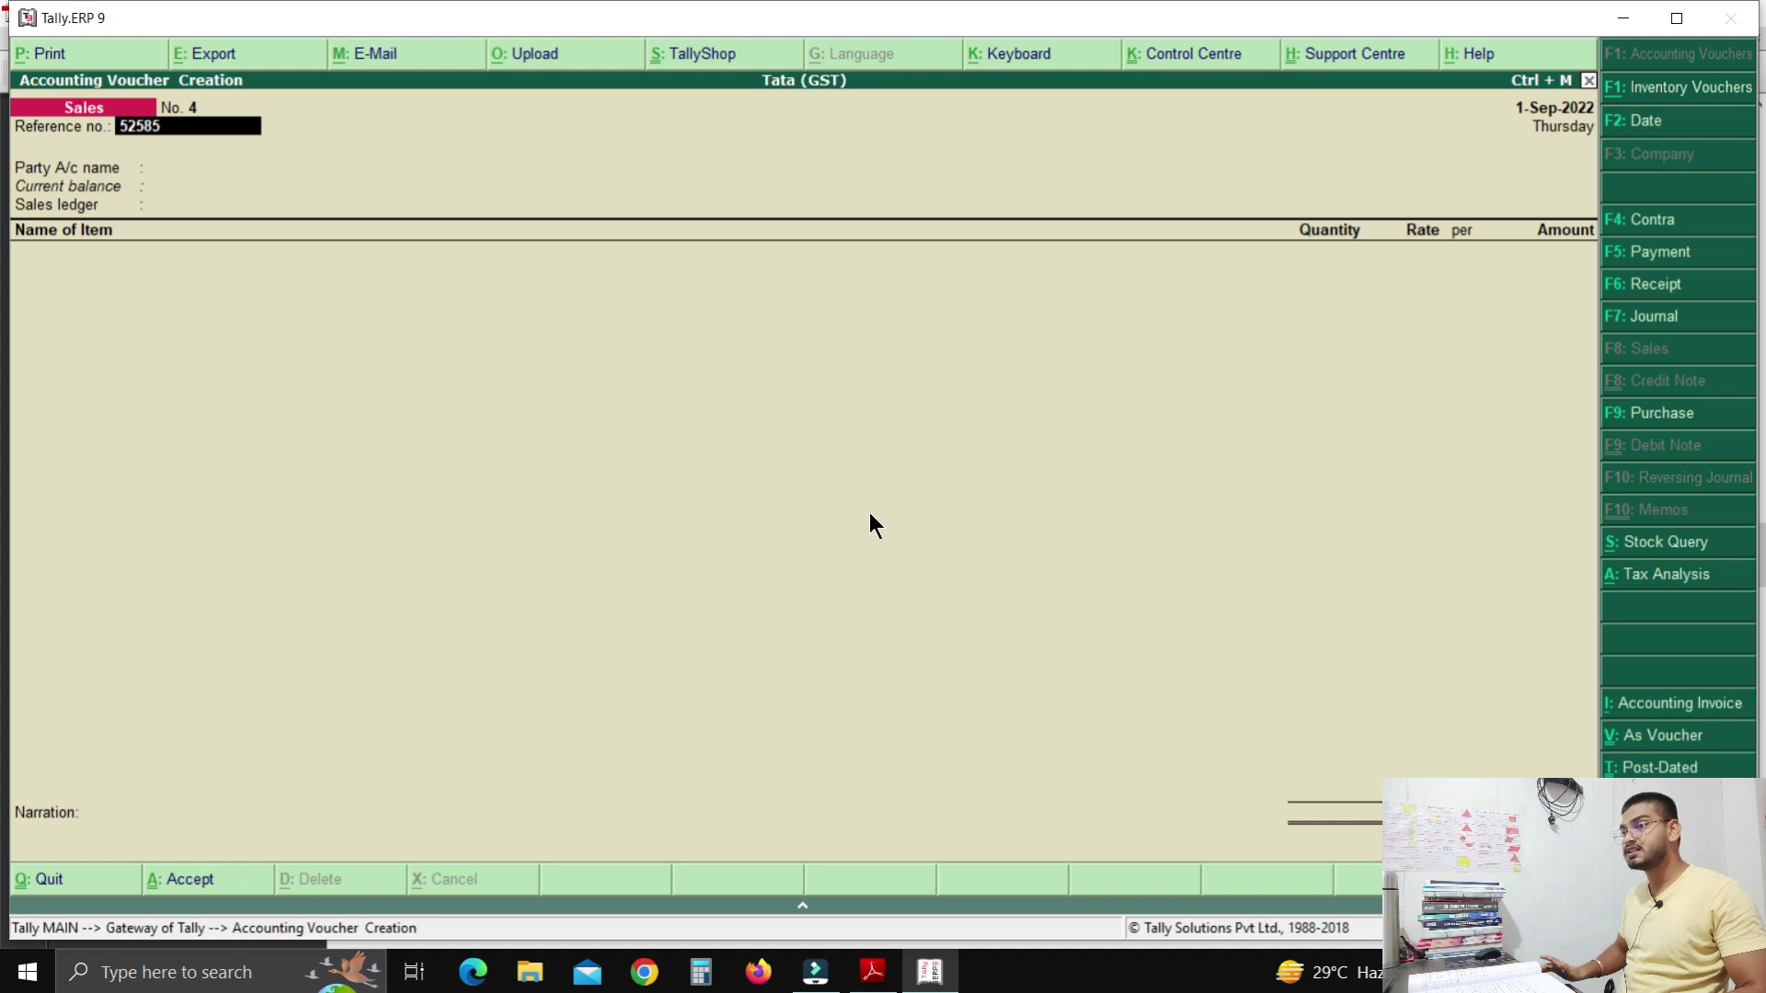
key(Return)
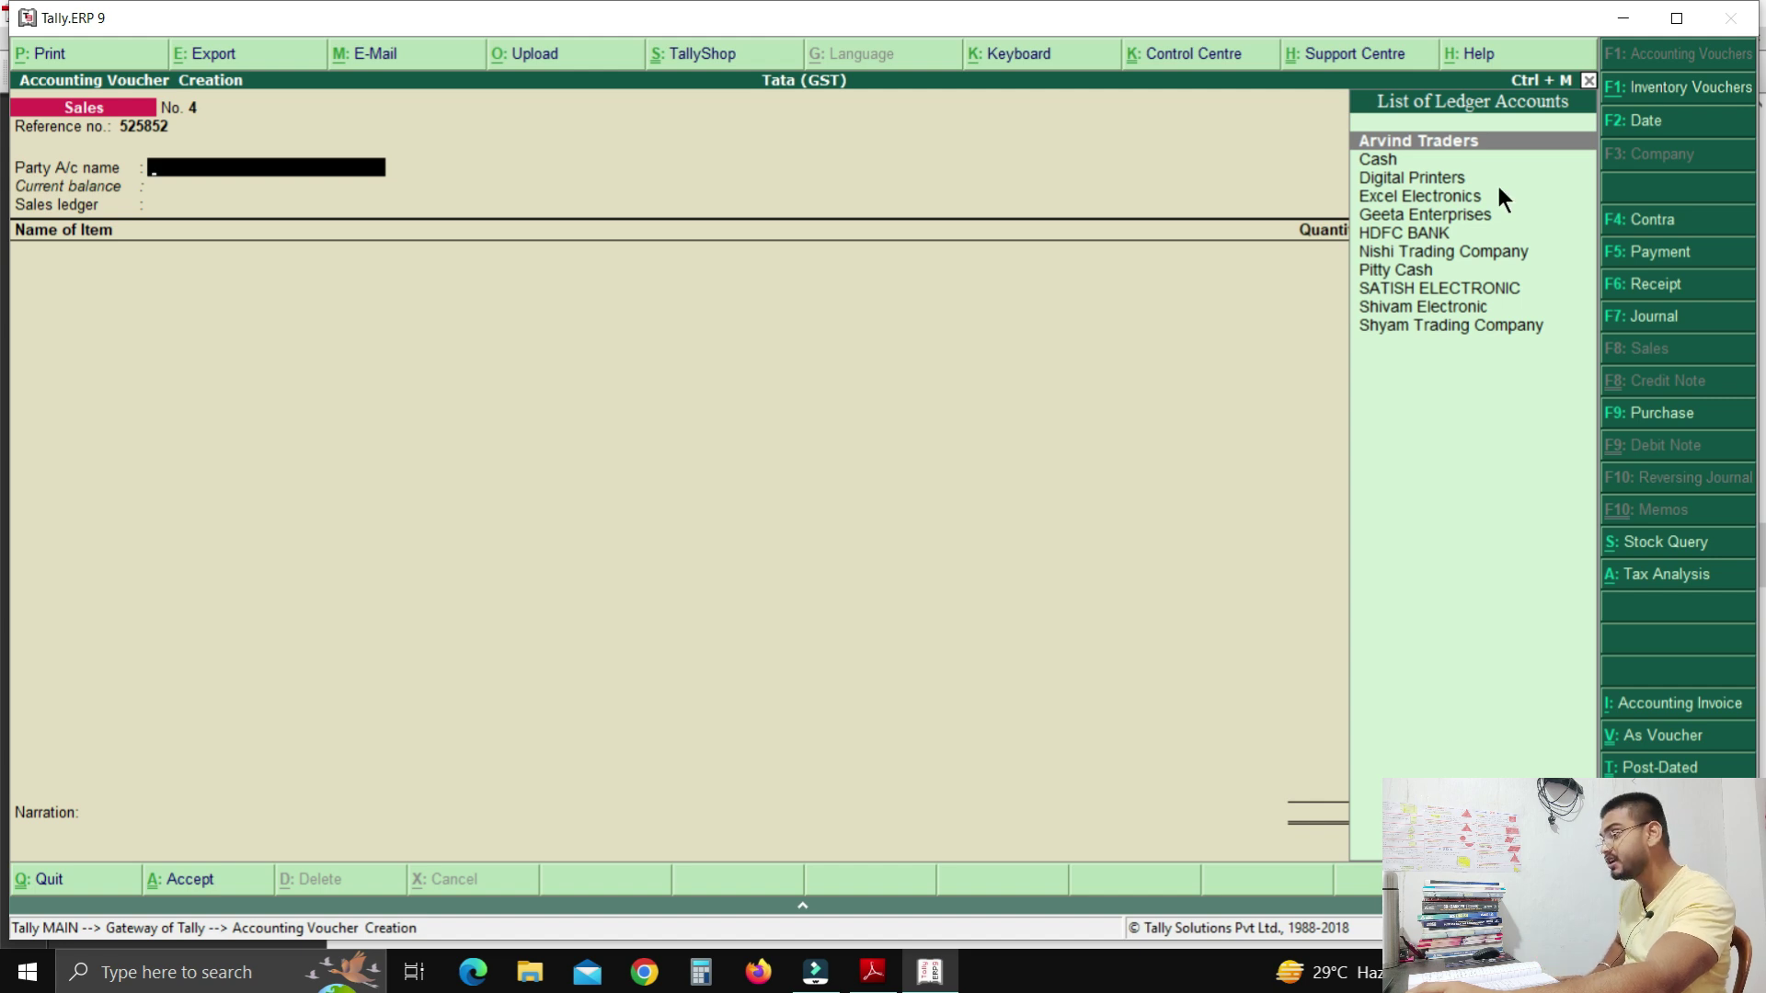
key(Down)
key(Down)
key(Down)
key(Down)
key(Down)
key(Down)
key(Down)
key(Down)
key(Down)
key(Down)
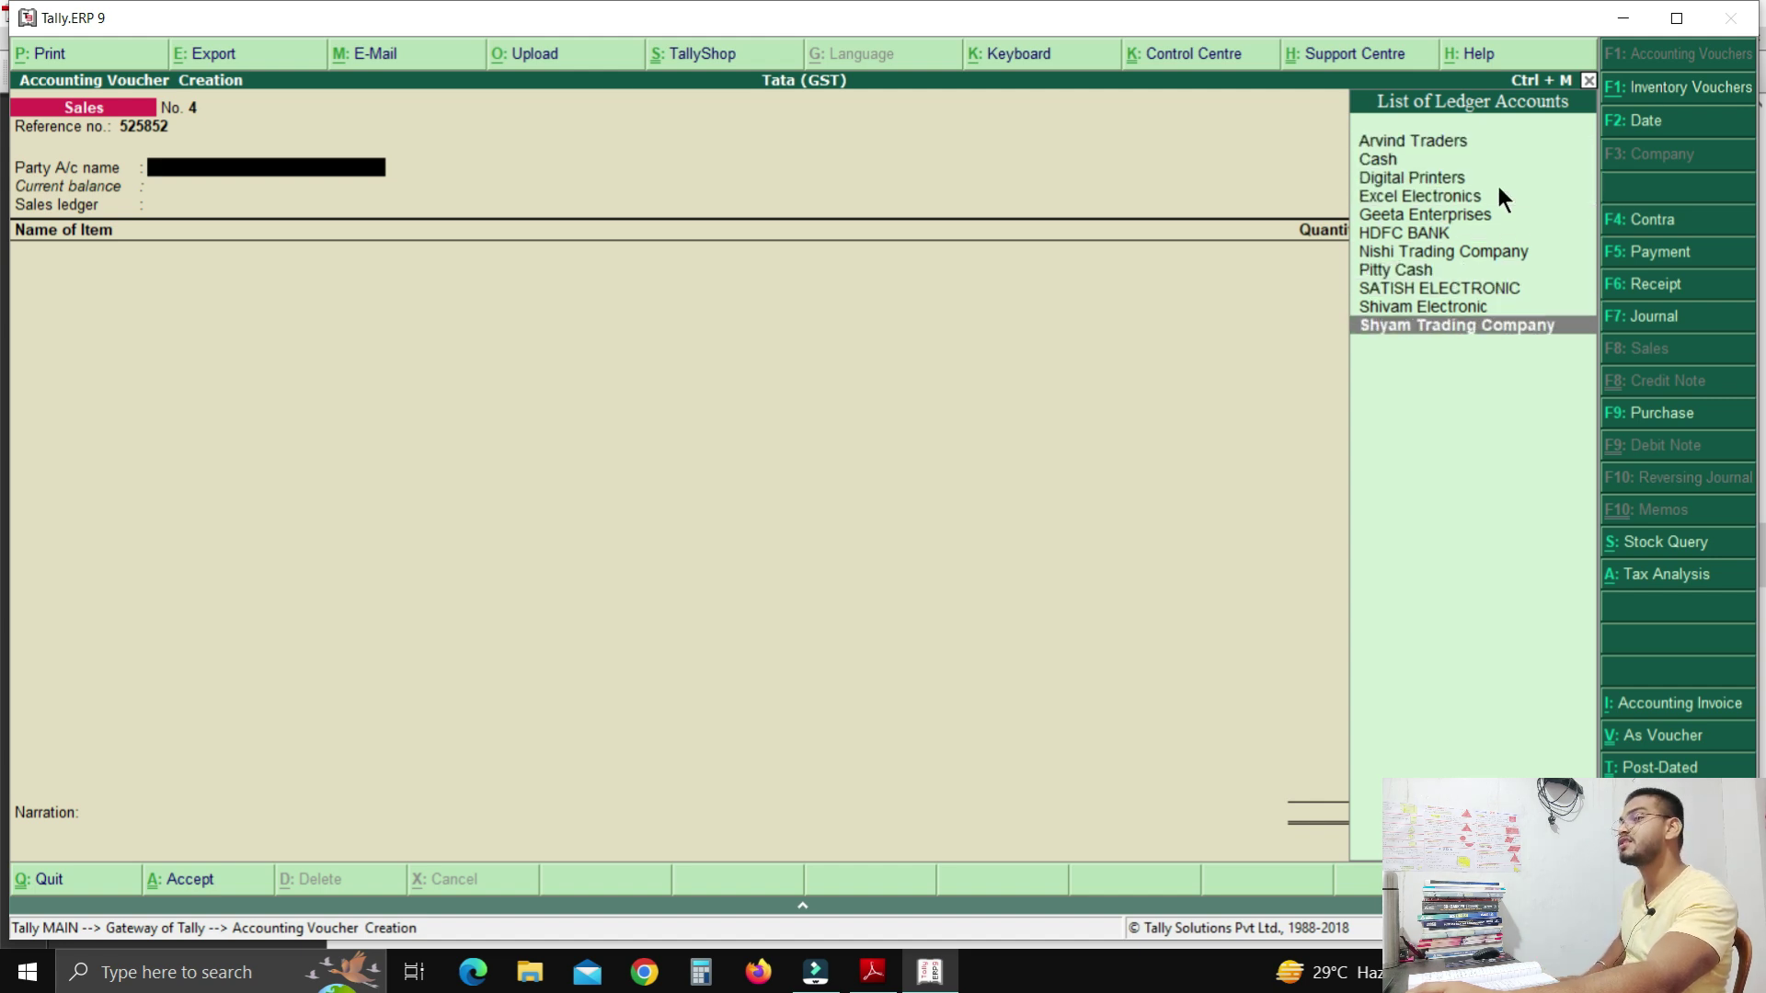
key(Return)
Accept the party details with despatch, order and GSTIN fields left blank, and use Sales as the sales ledger.
key(Return)
key(Return)
key(Return)
key(Return)
key(Return)
key(Return)
key(Return)
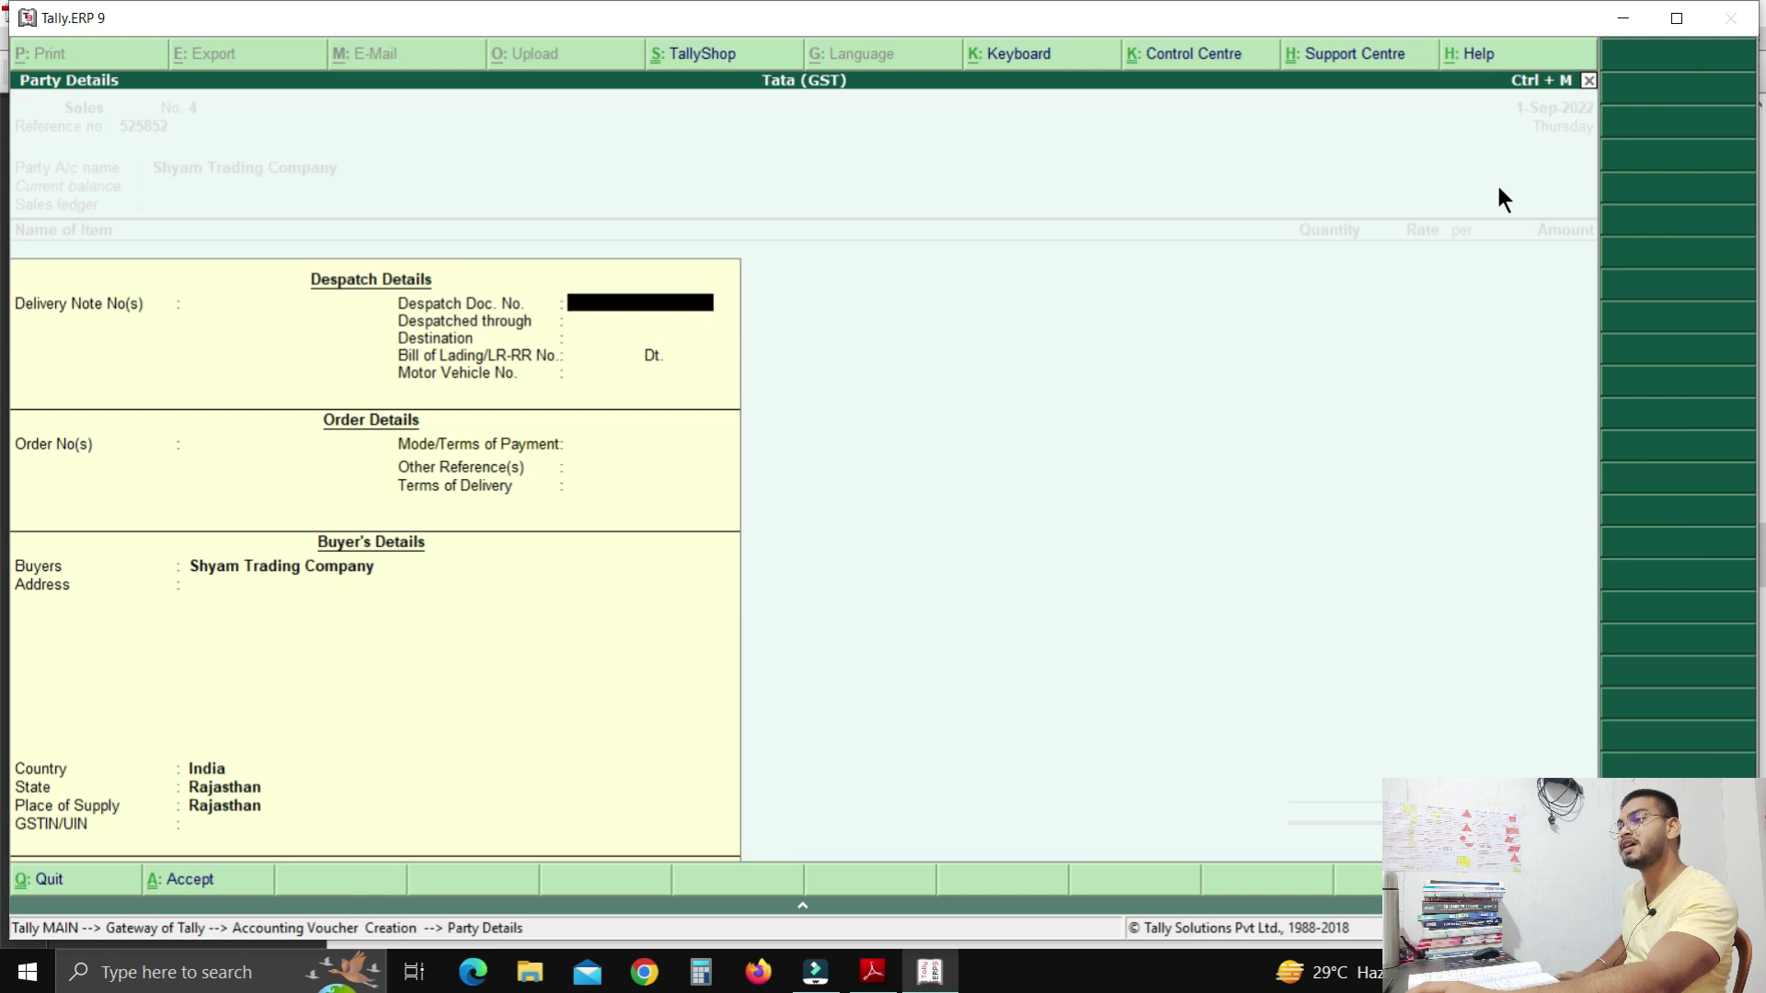
key(Return)
key(Return)
key(Return)
key(Return)
key(Return)
key(Return)
key(Return)
key(Return)
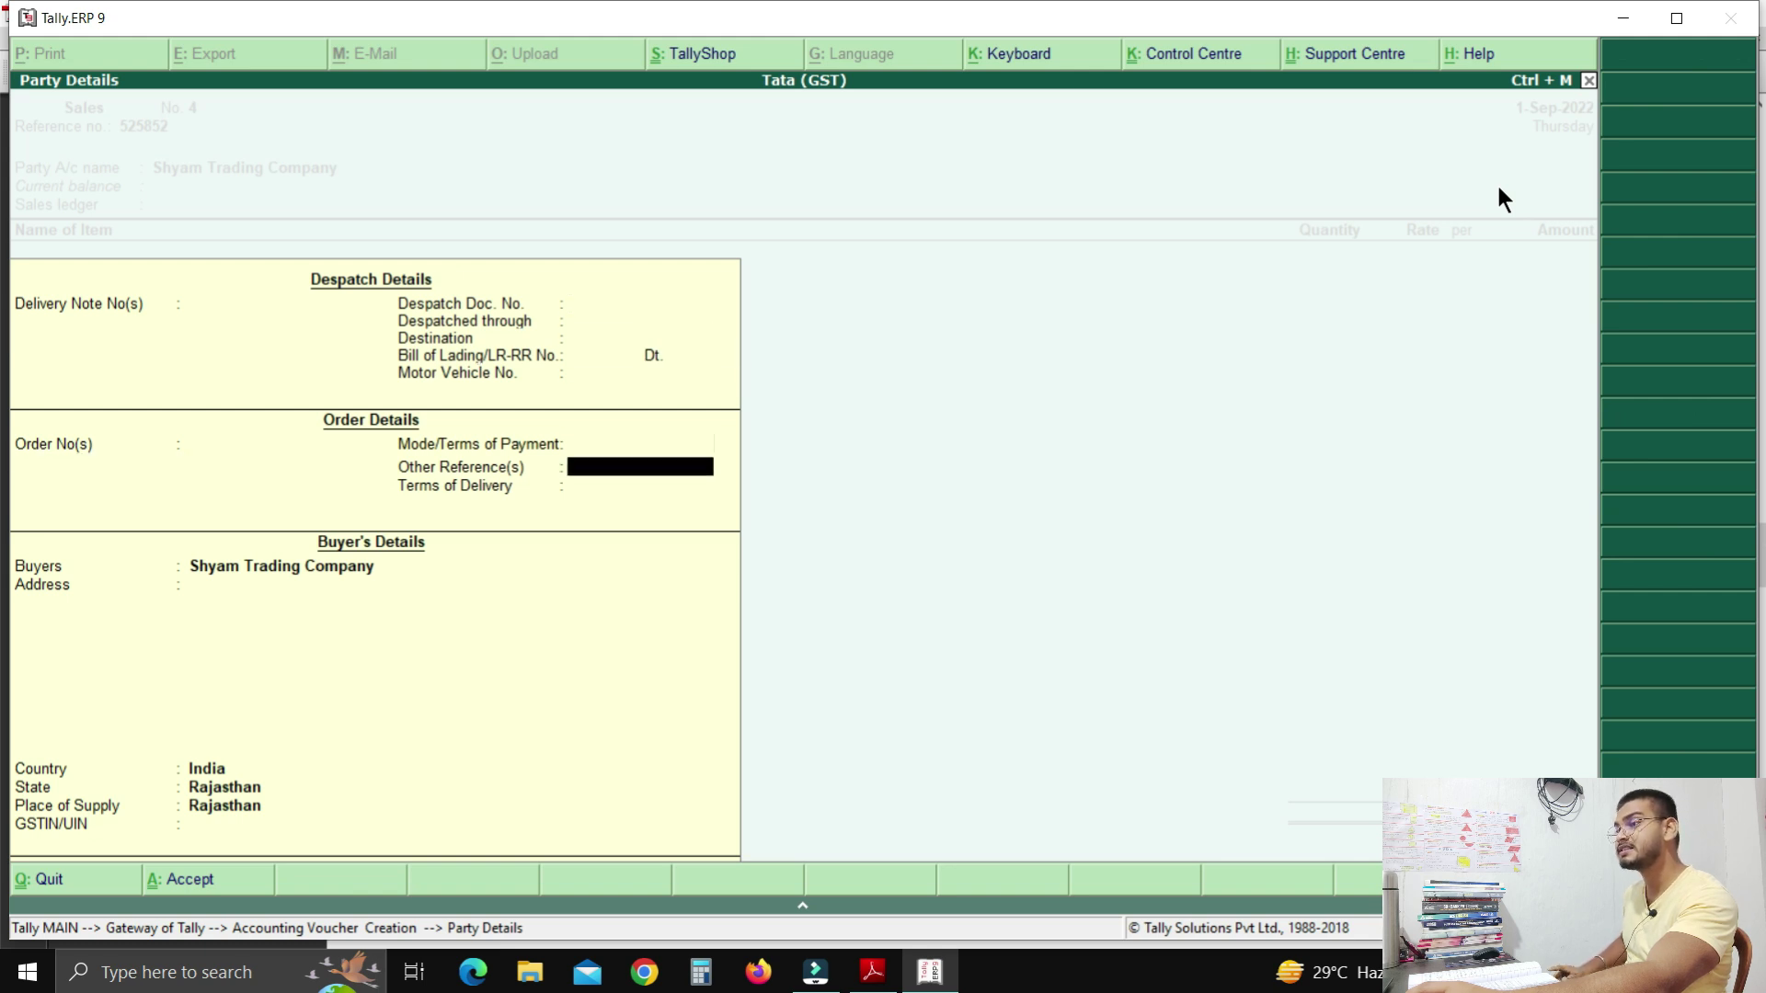
key(Return)
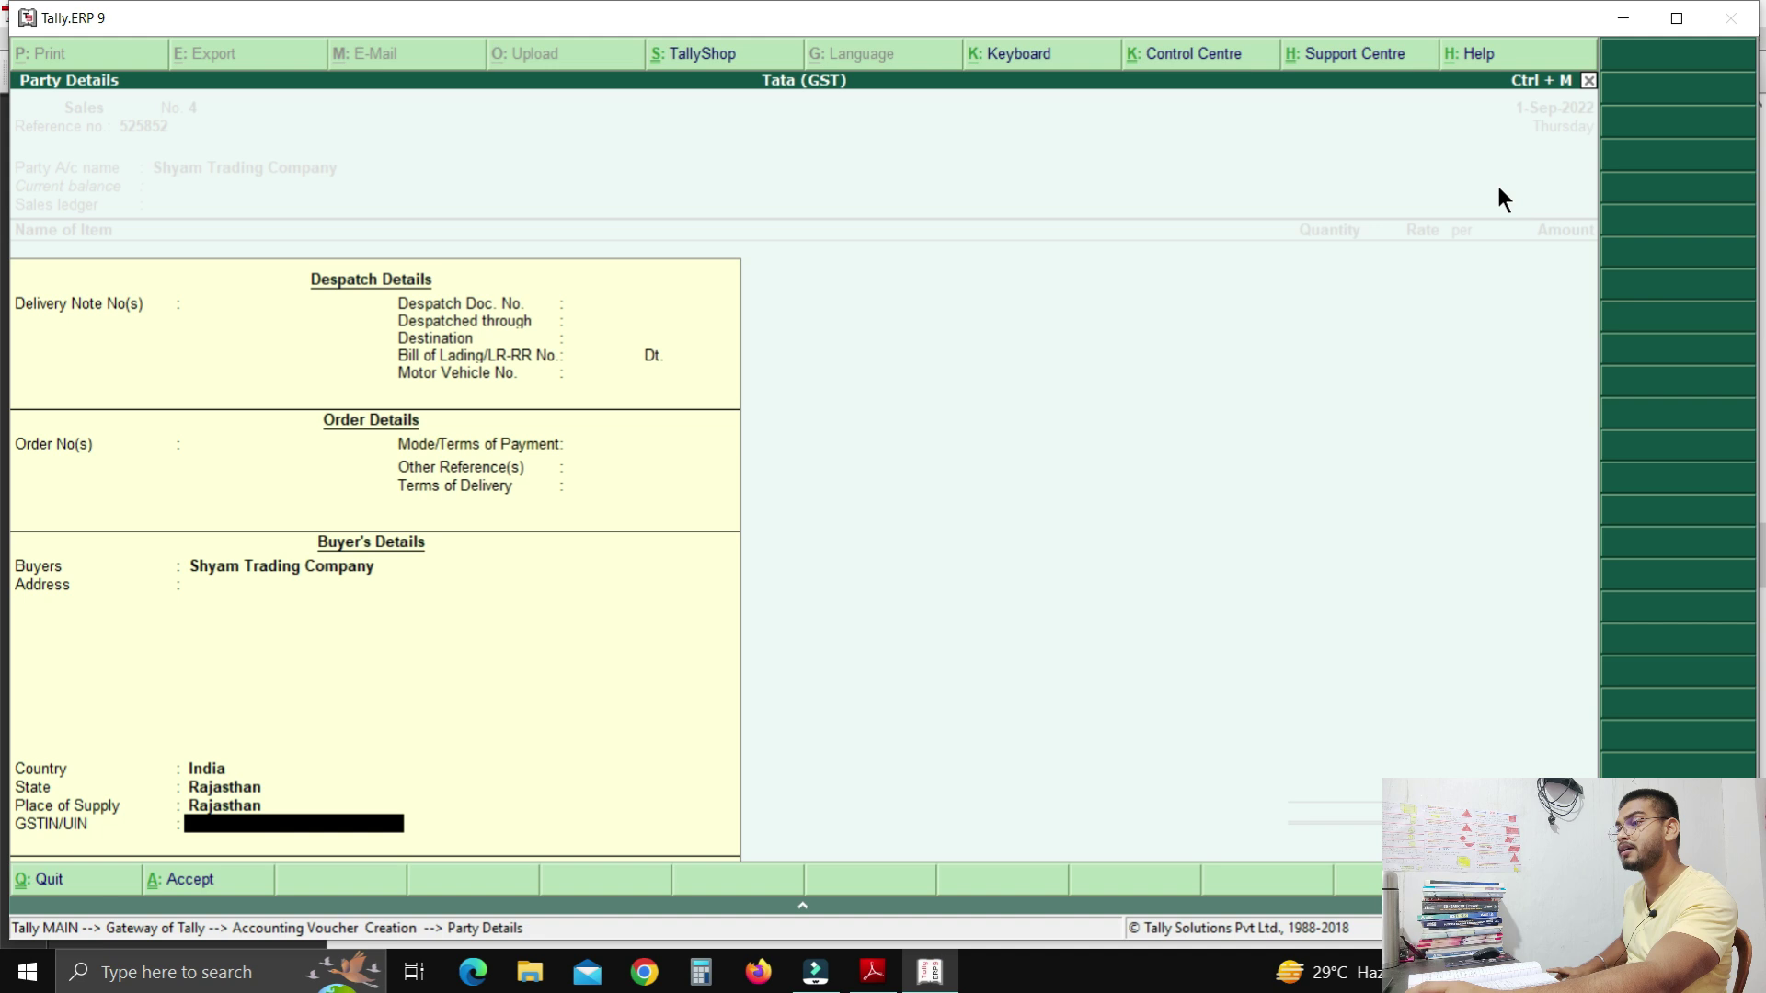
key(Return)
key(Return)
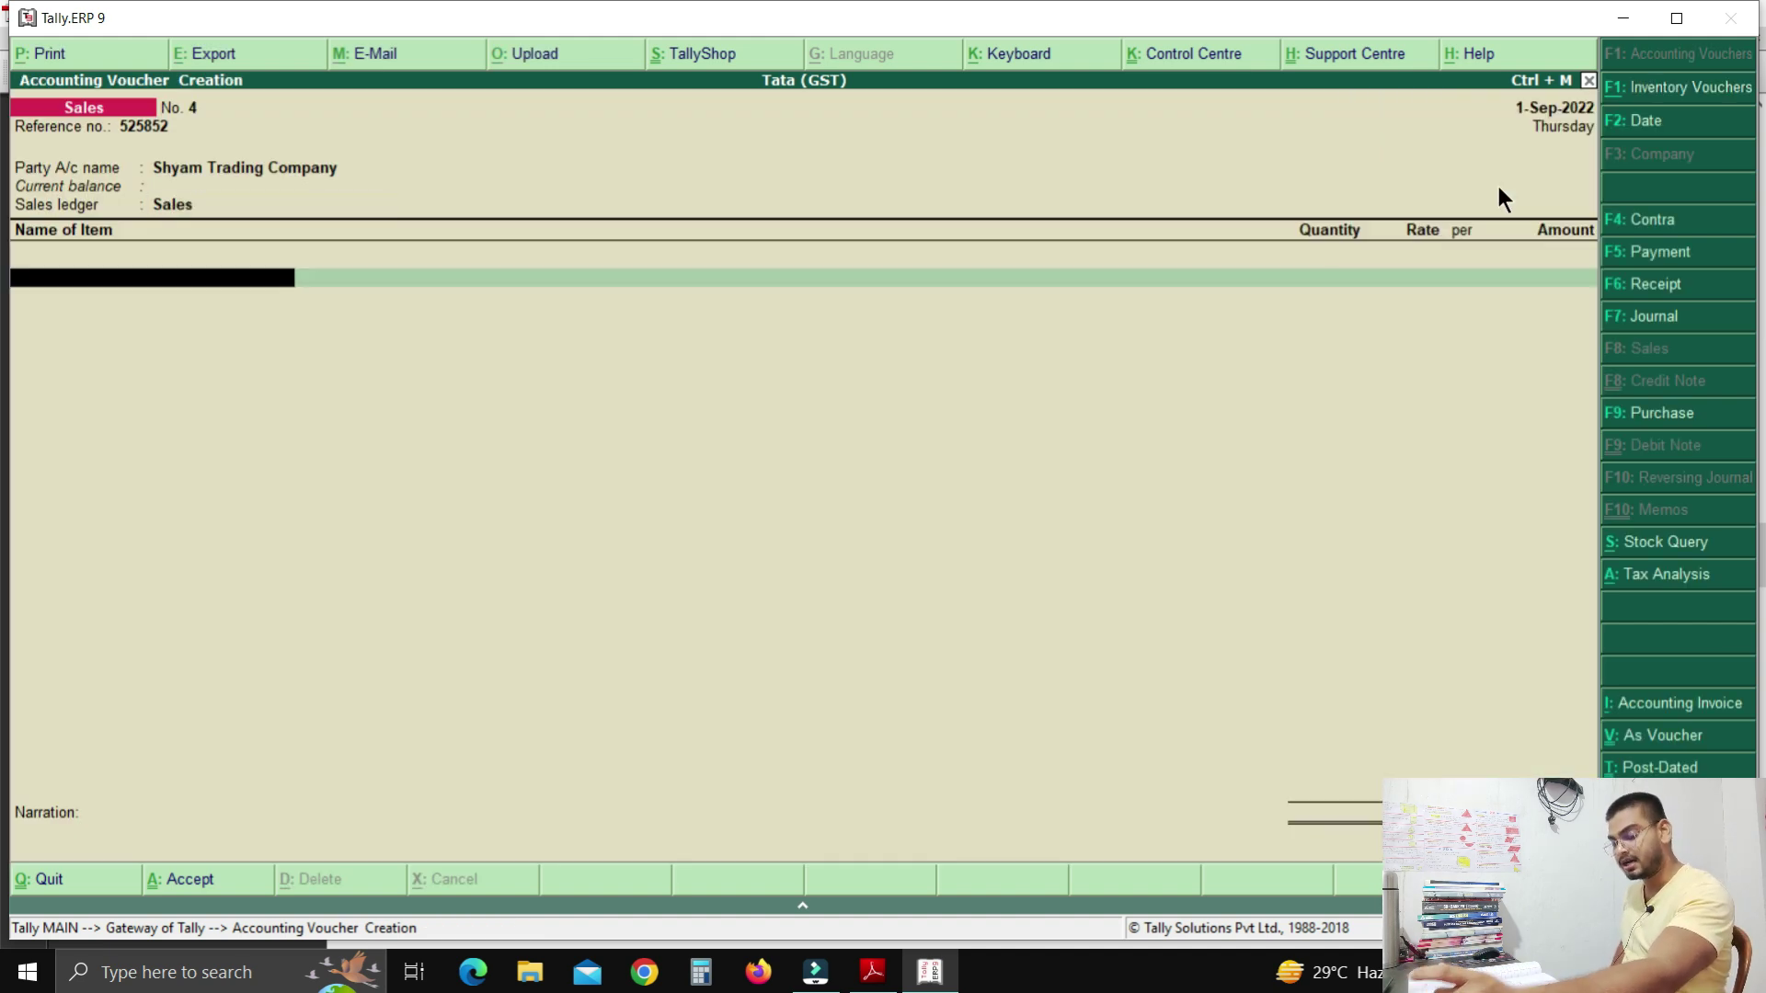
Add the item Atta Chakki to the sales voucher, allocating 5 Ps from Jaipur at a rate of 6,800.
text(ATTA)
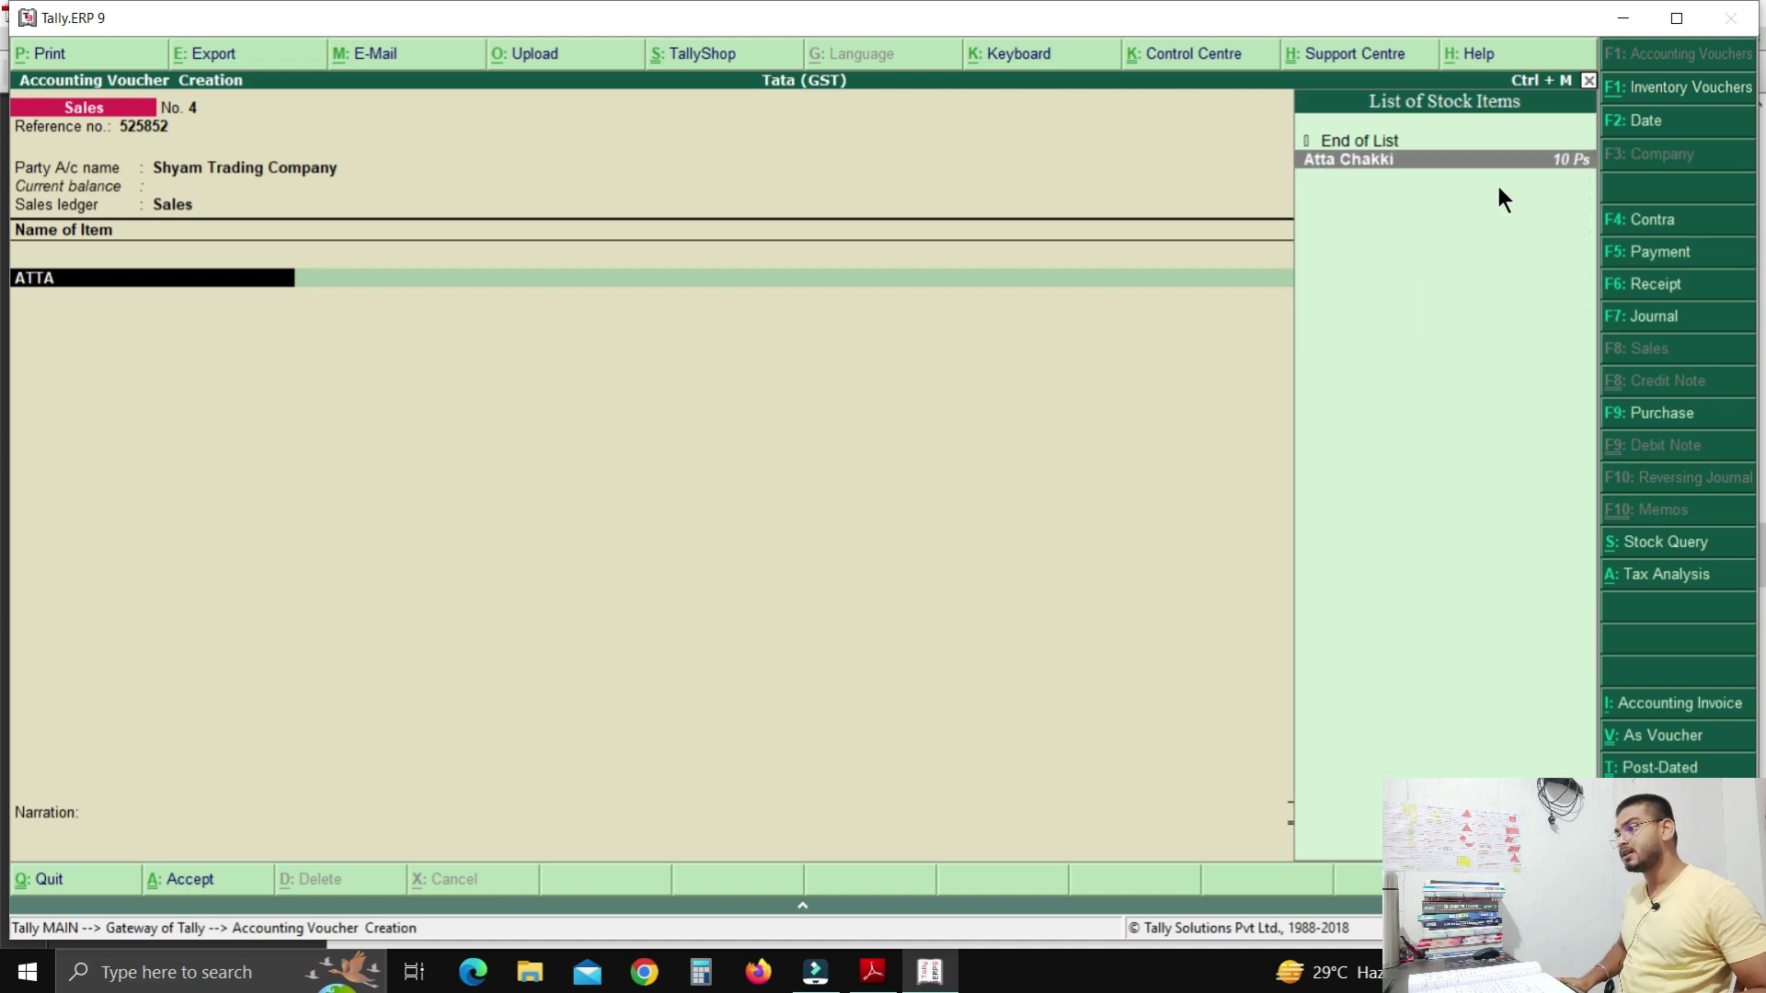
key(Return)
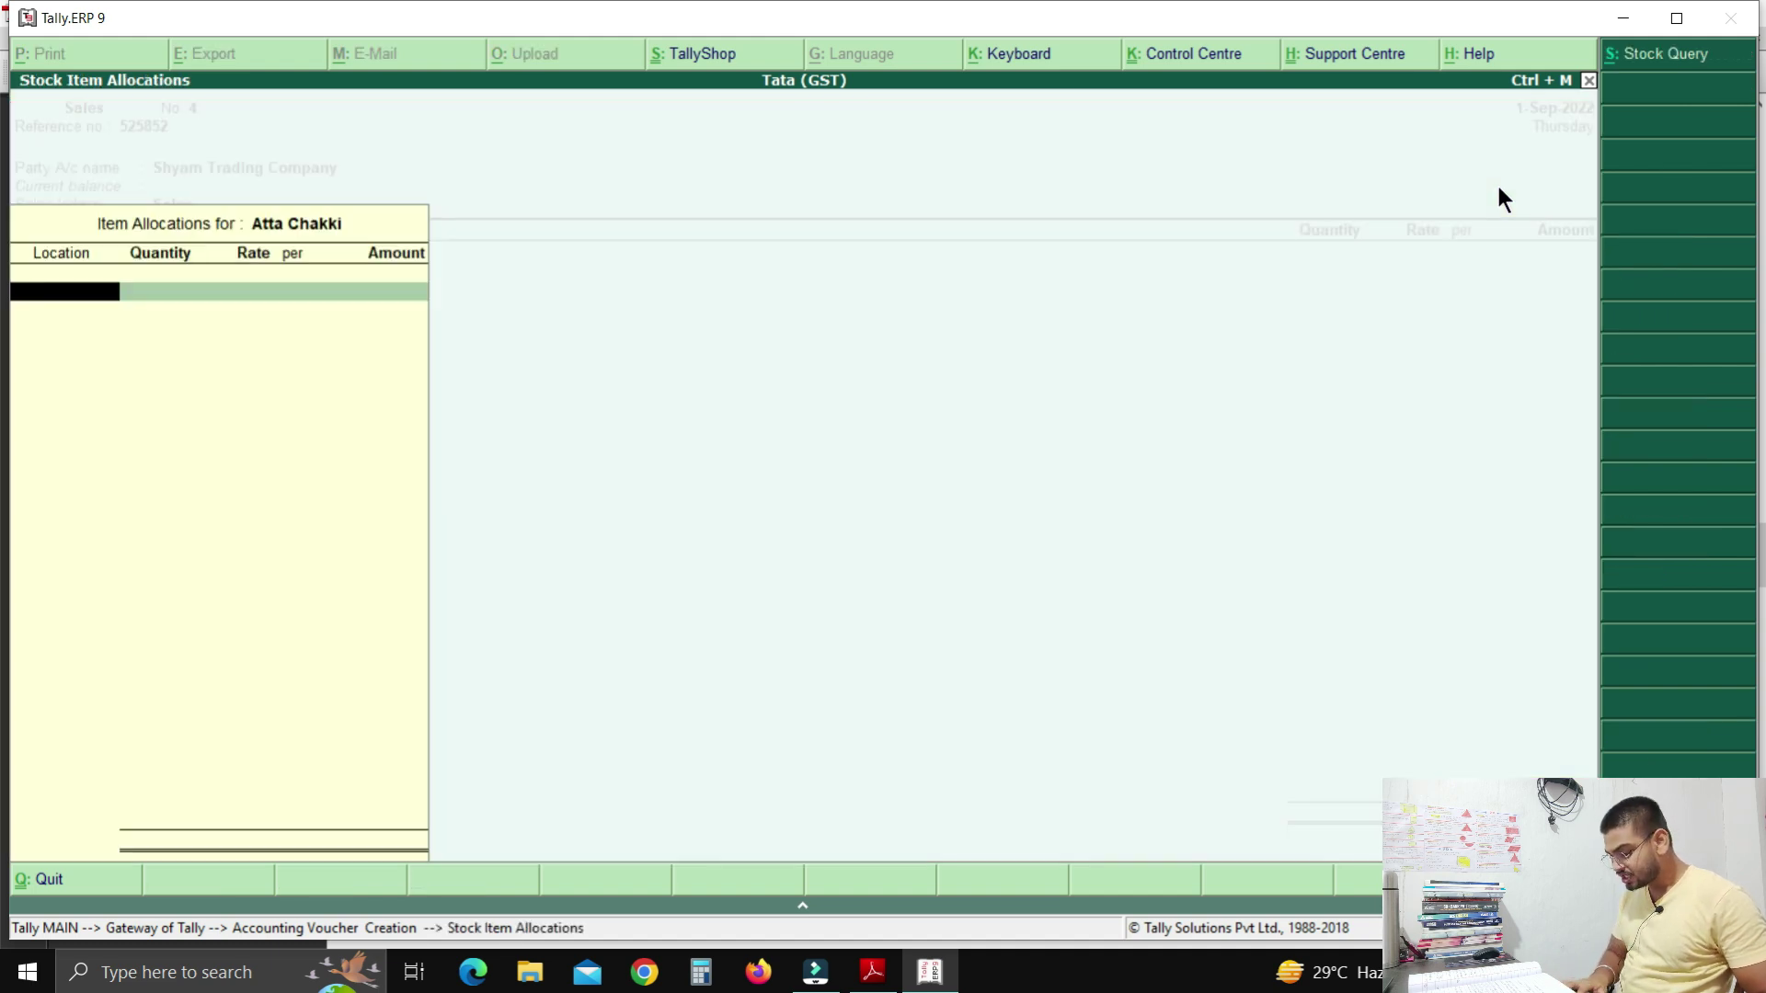
text(J)
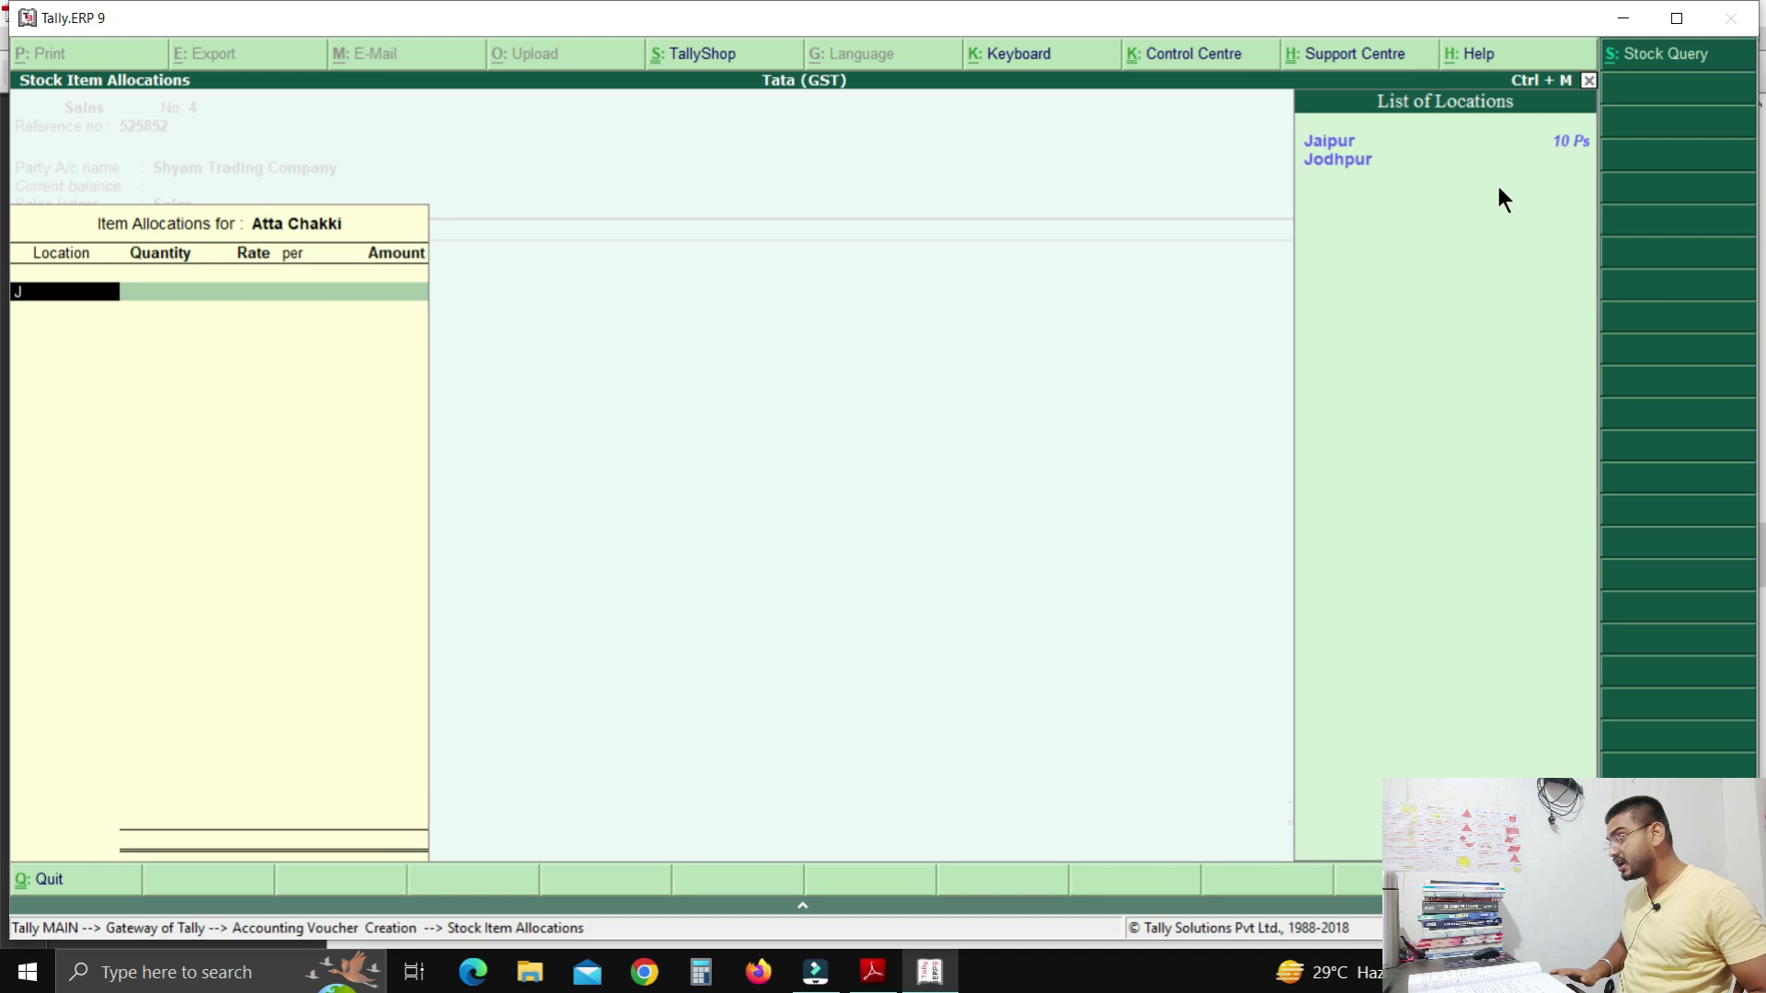
key(Return)
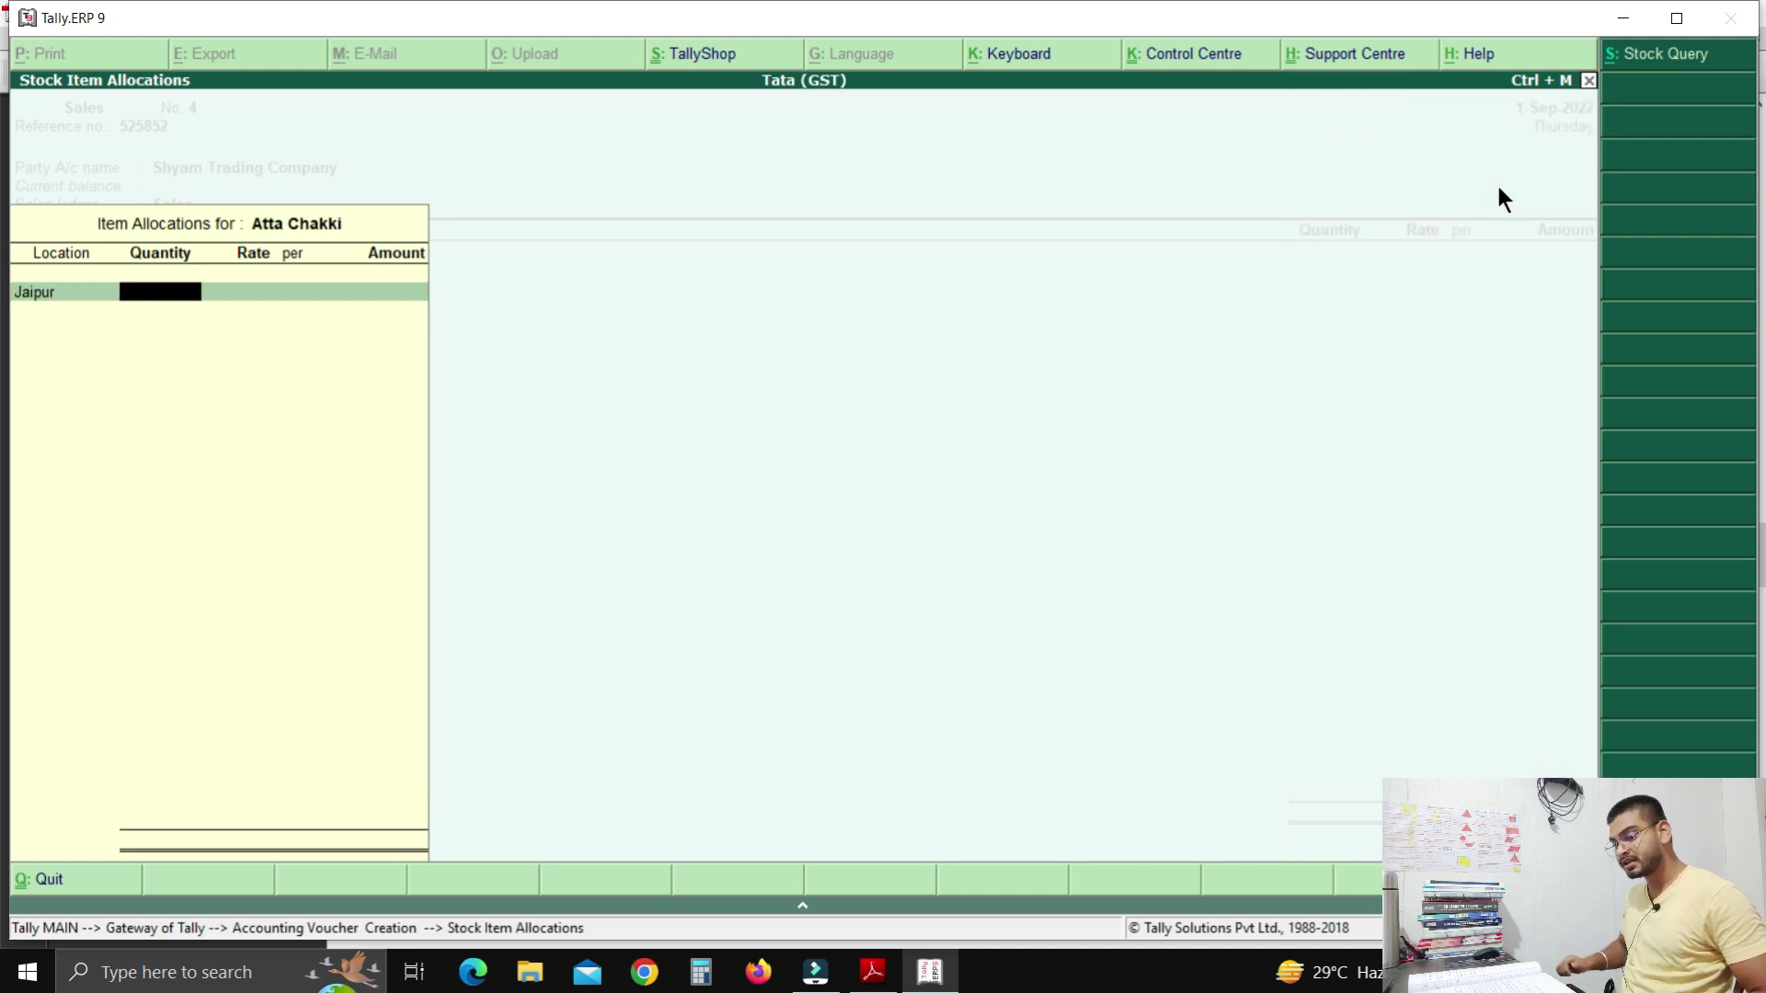
text(5)
key(Return)
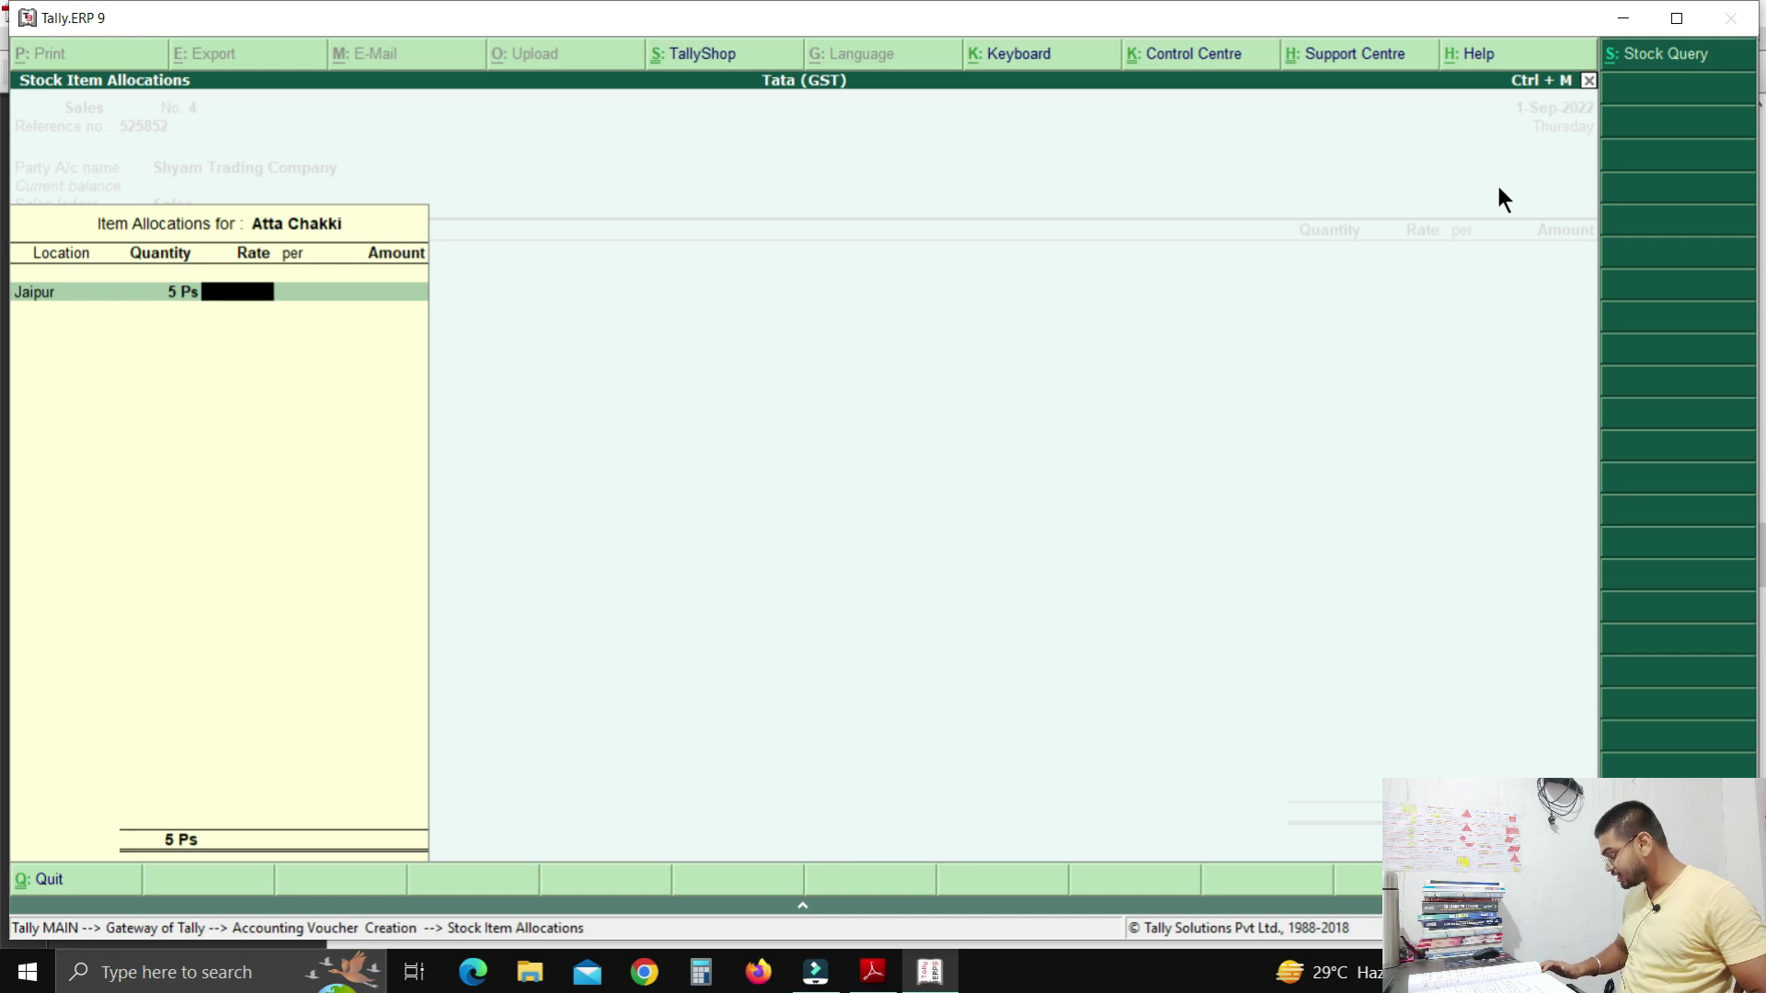
text(6800)
key(Return)
key(Return)
key(Return)
key(Return)
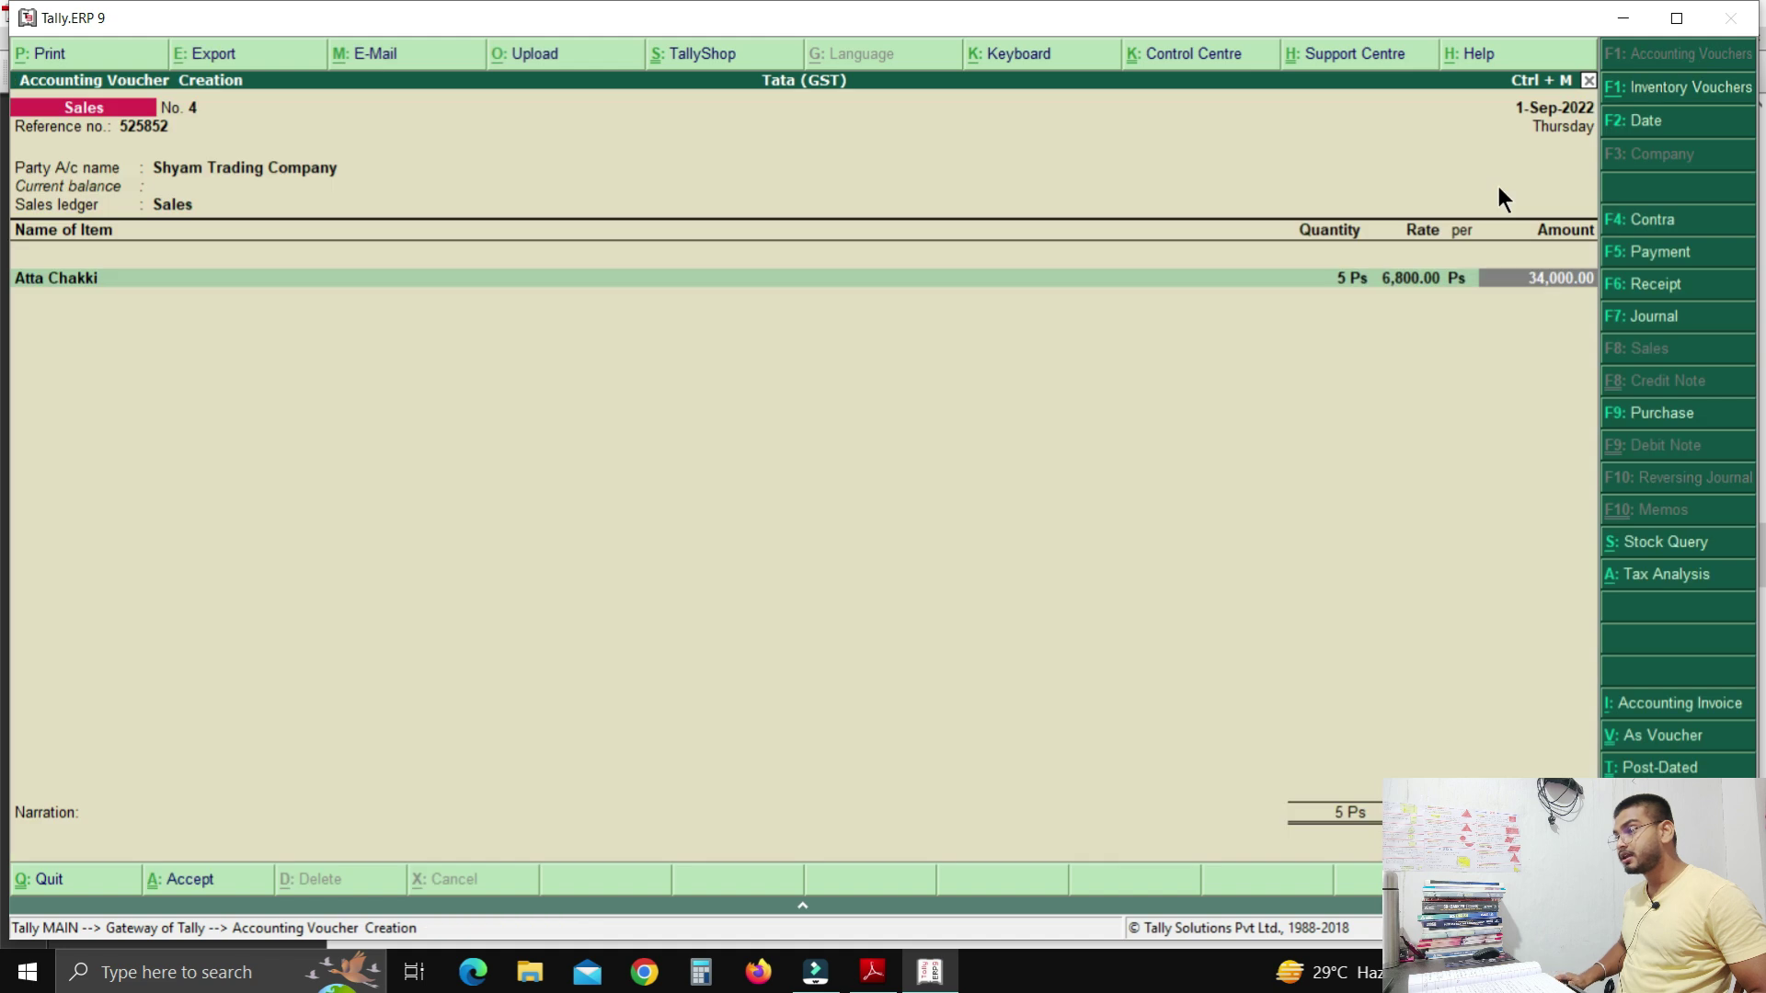
key(Return)
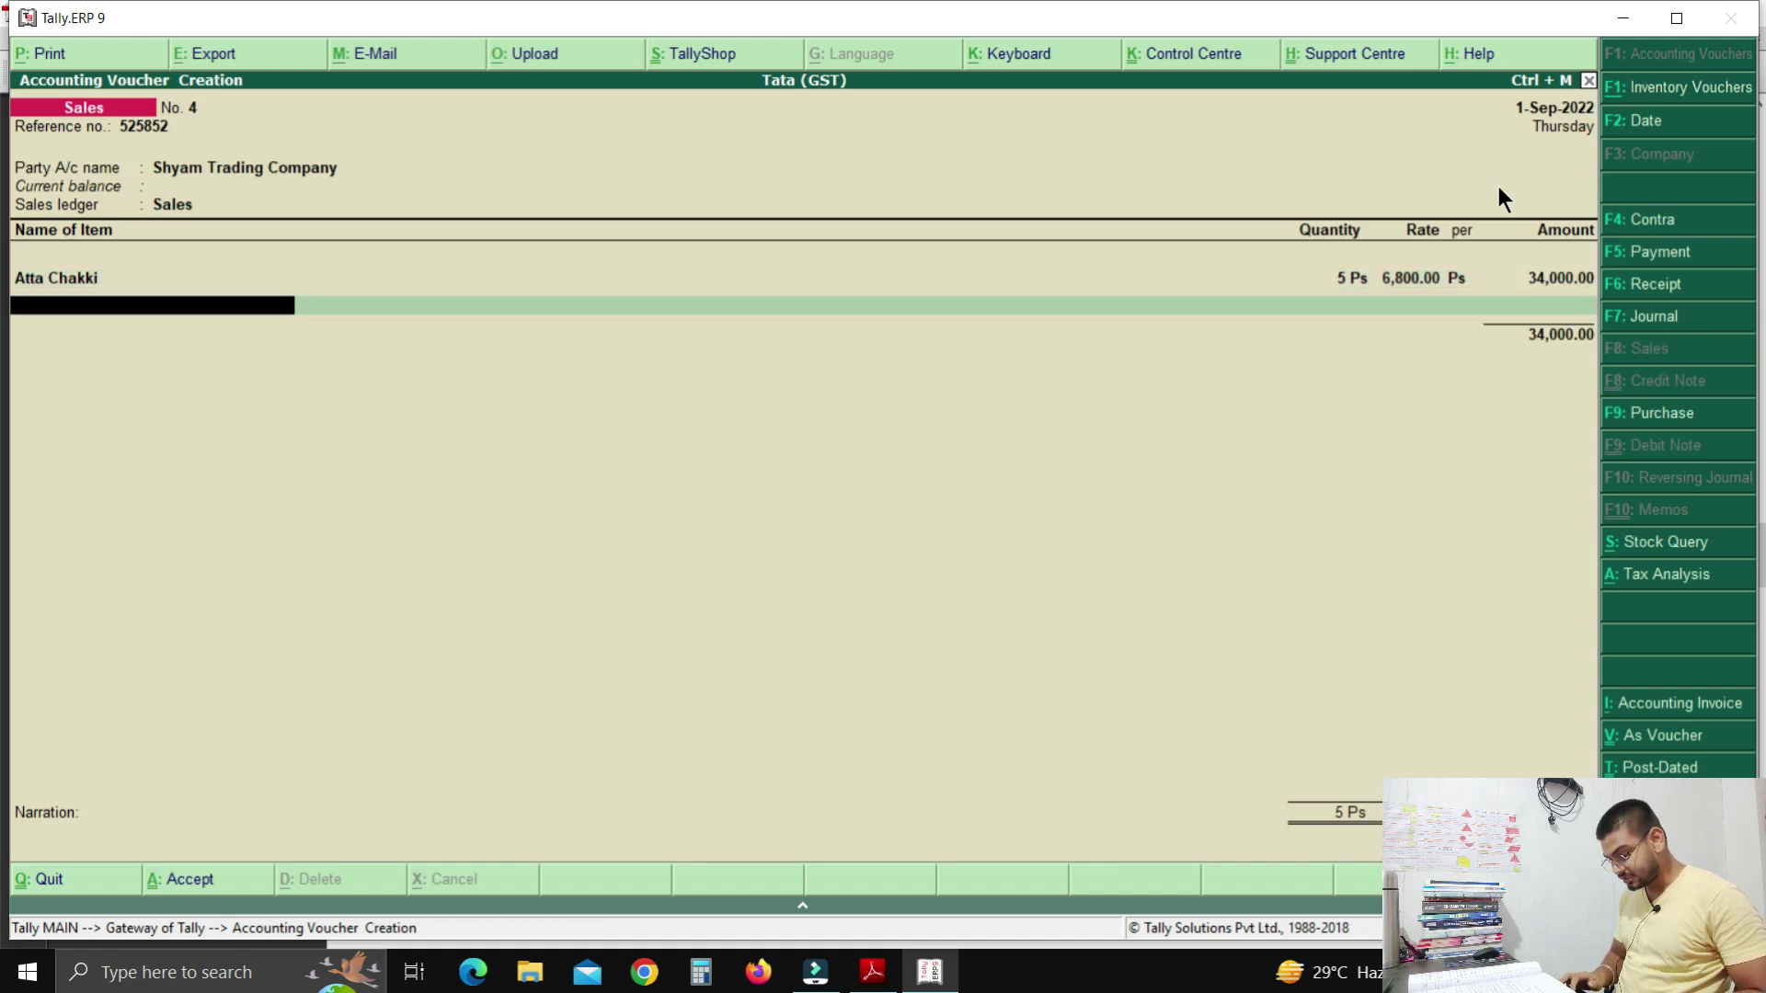
Add the item LED Lights to the sales voucher, allocating 10 Ps from Jaipur at a rate of 225.
text(LED)
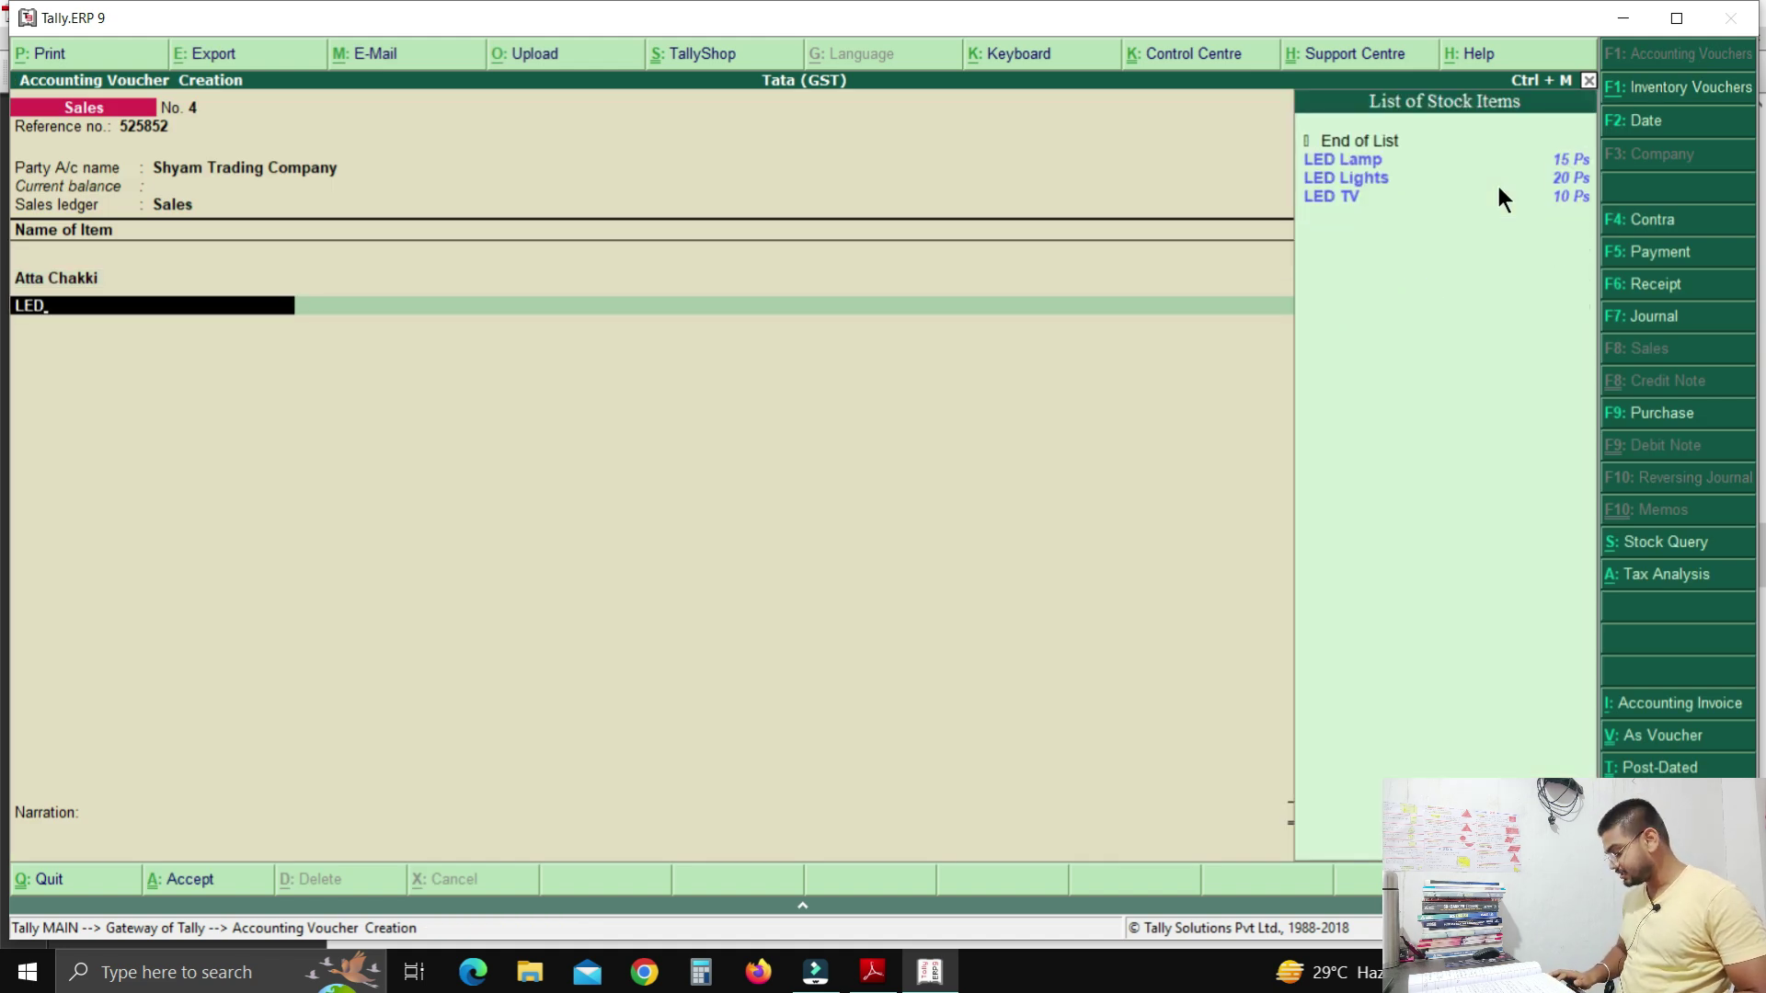
key(Down)
key(Down)
key(Return)
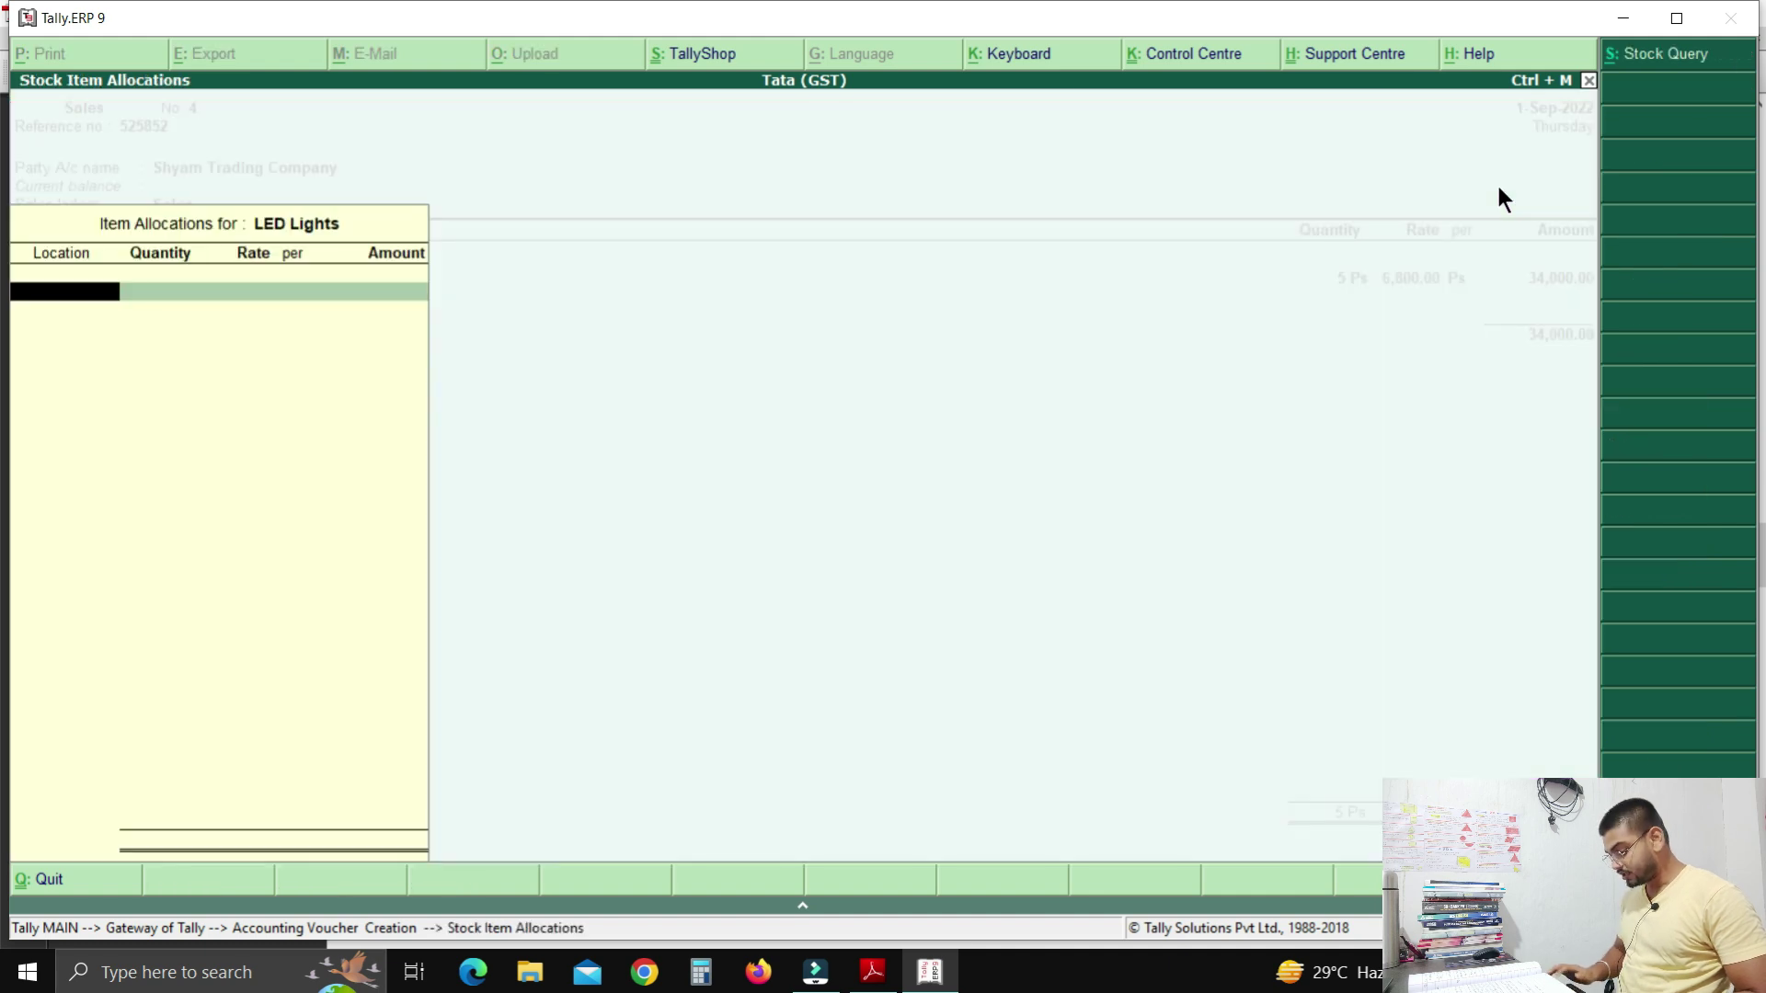
text(Ja)
key(Return)
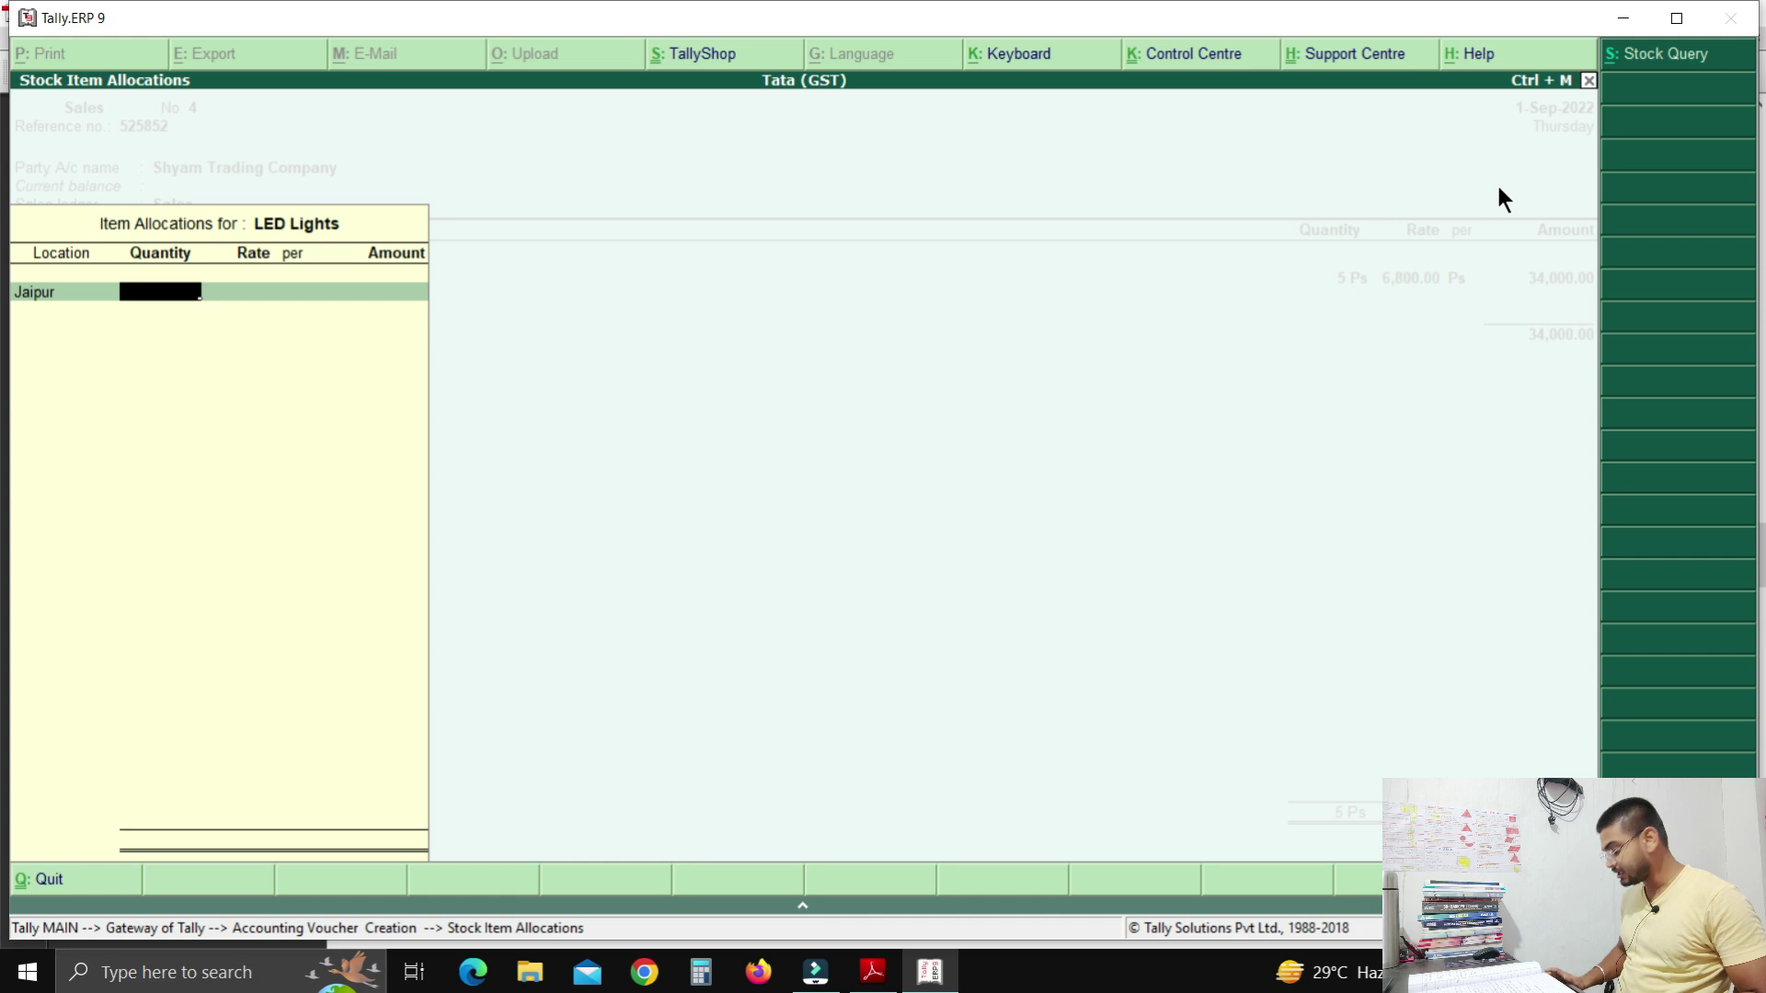
text(10)
key(Return)
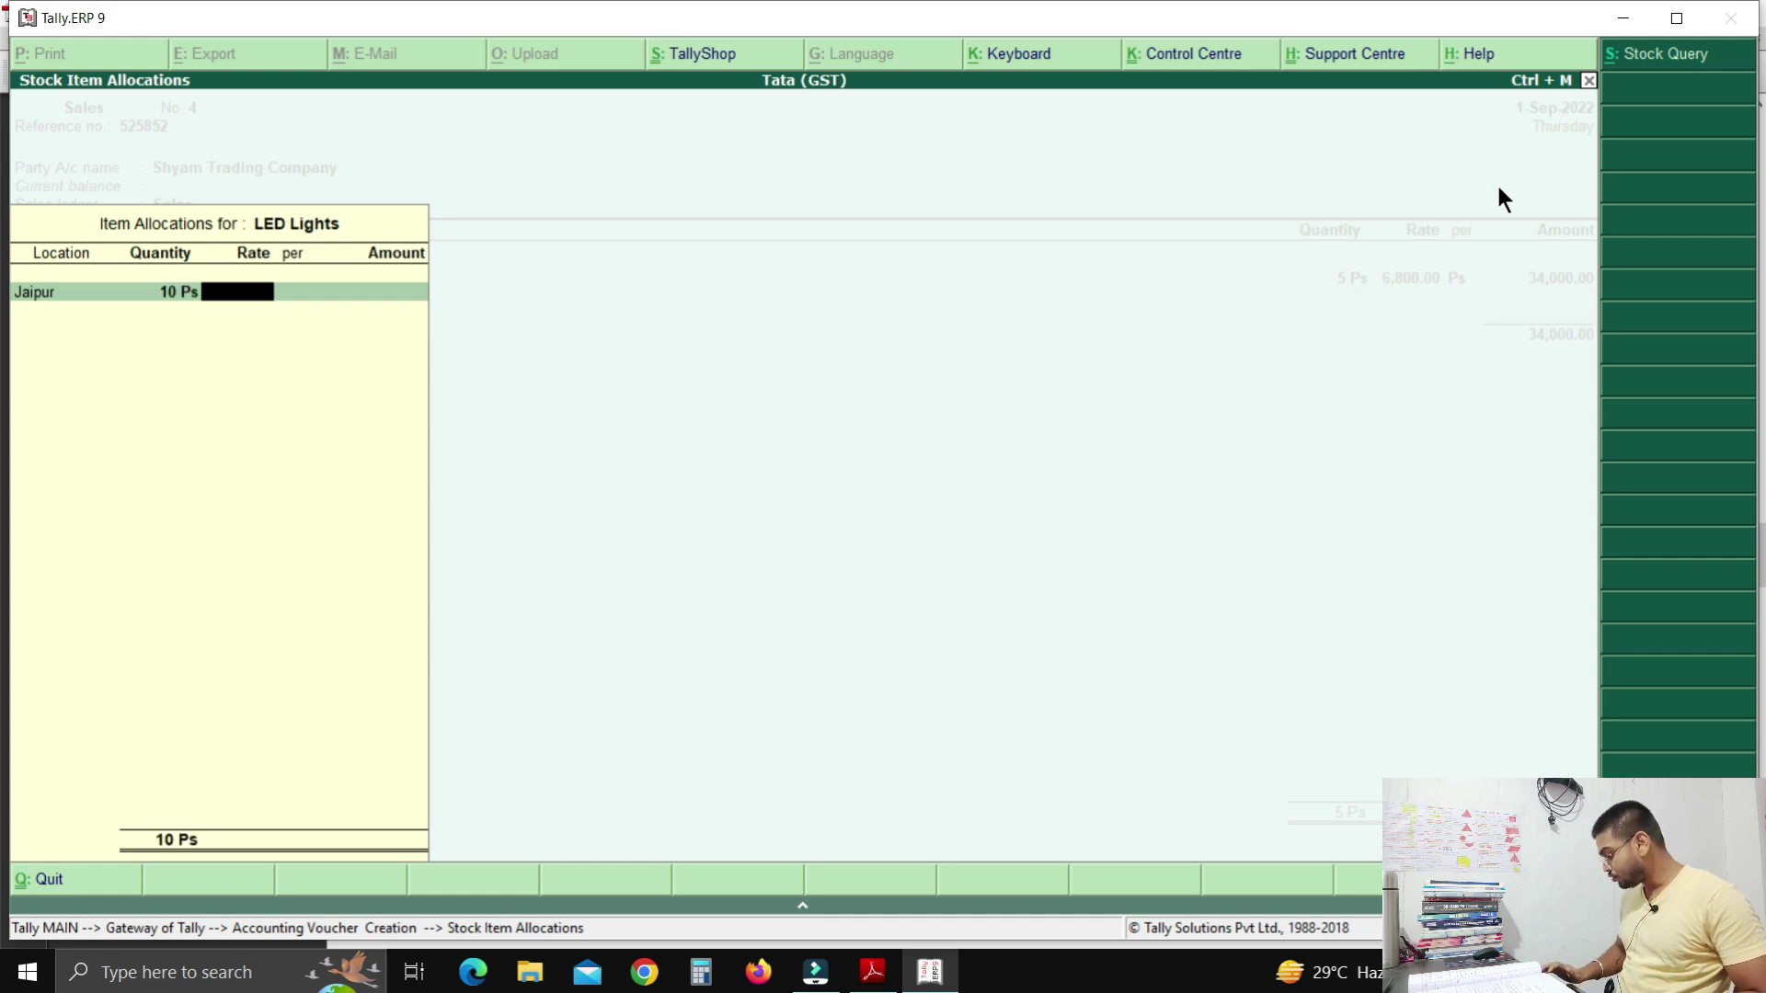
text(225)
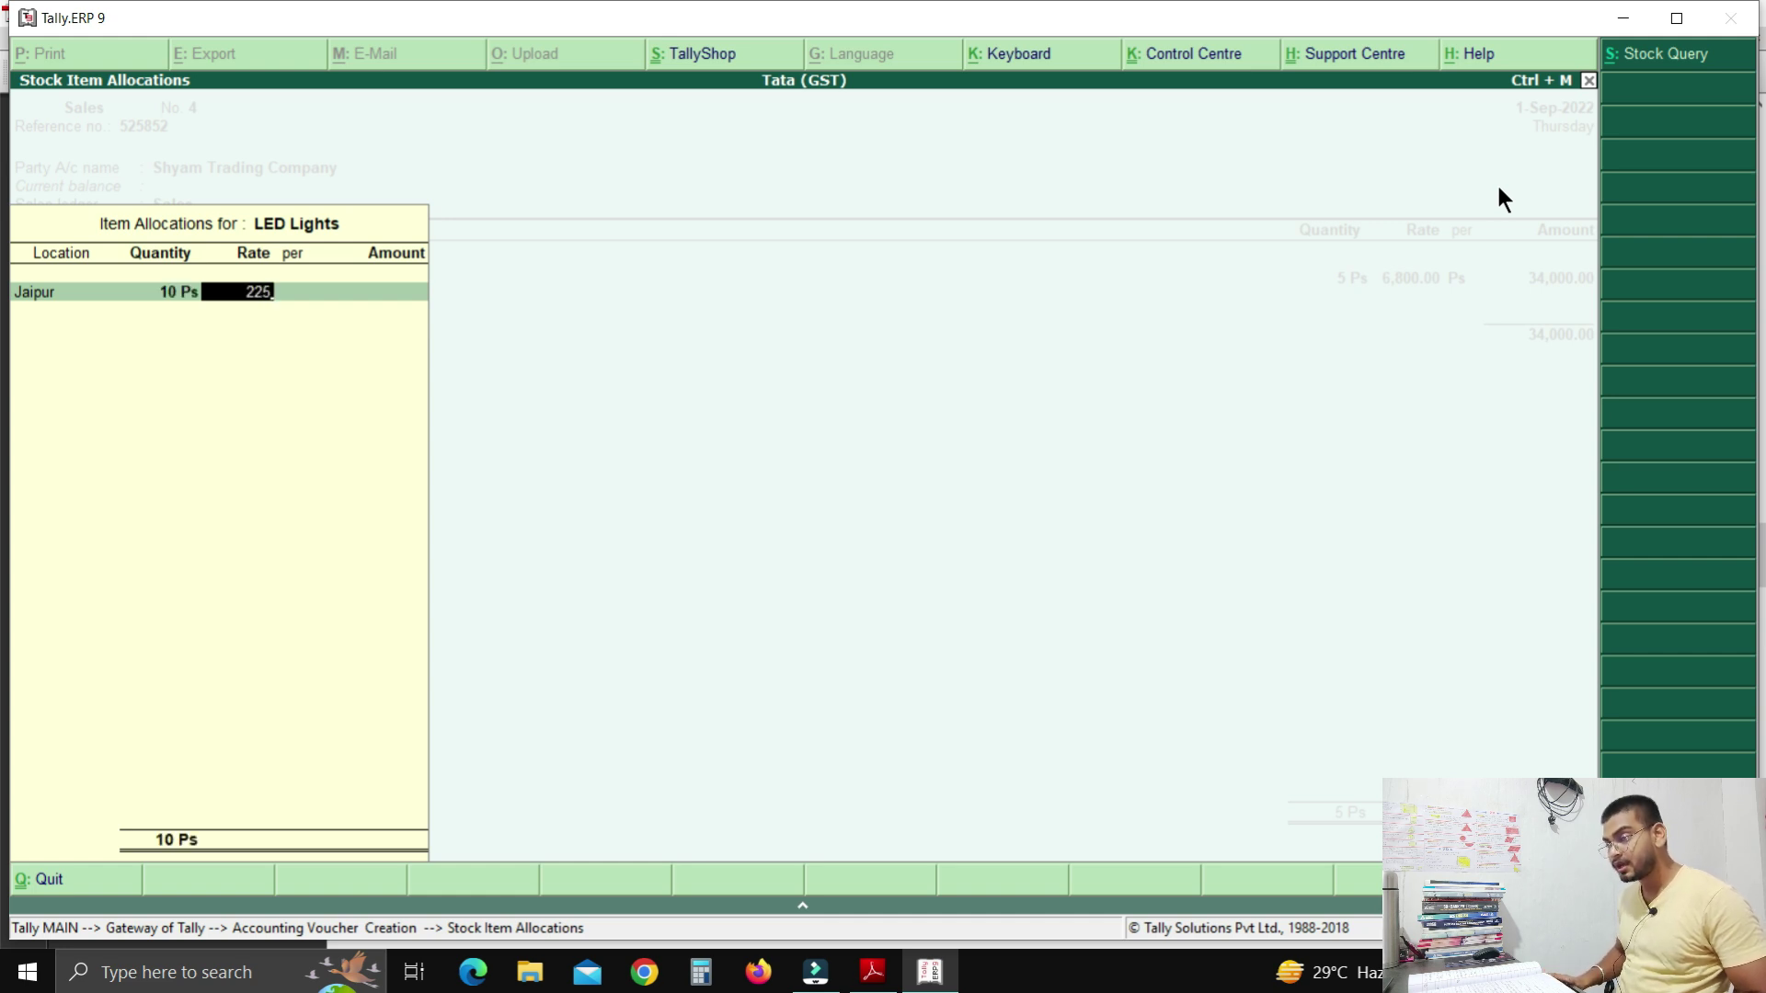
key(Return)
key(Return)
key(Return)
key(Return)
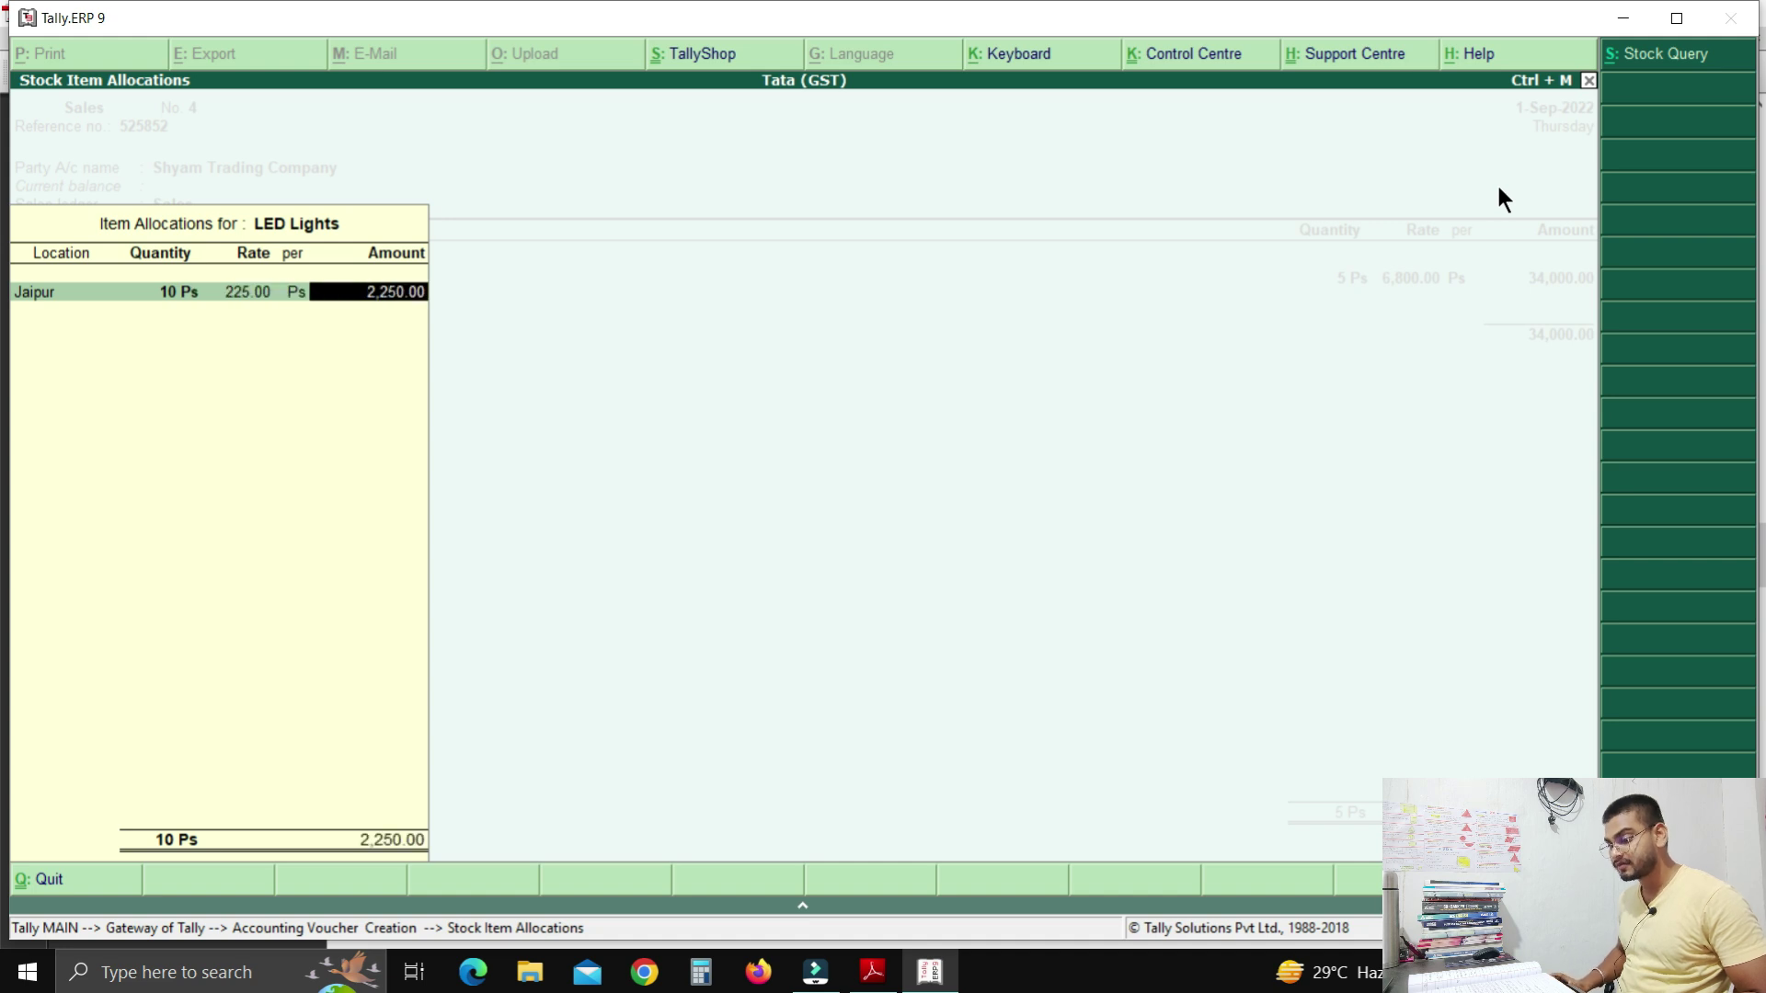
key(Return)
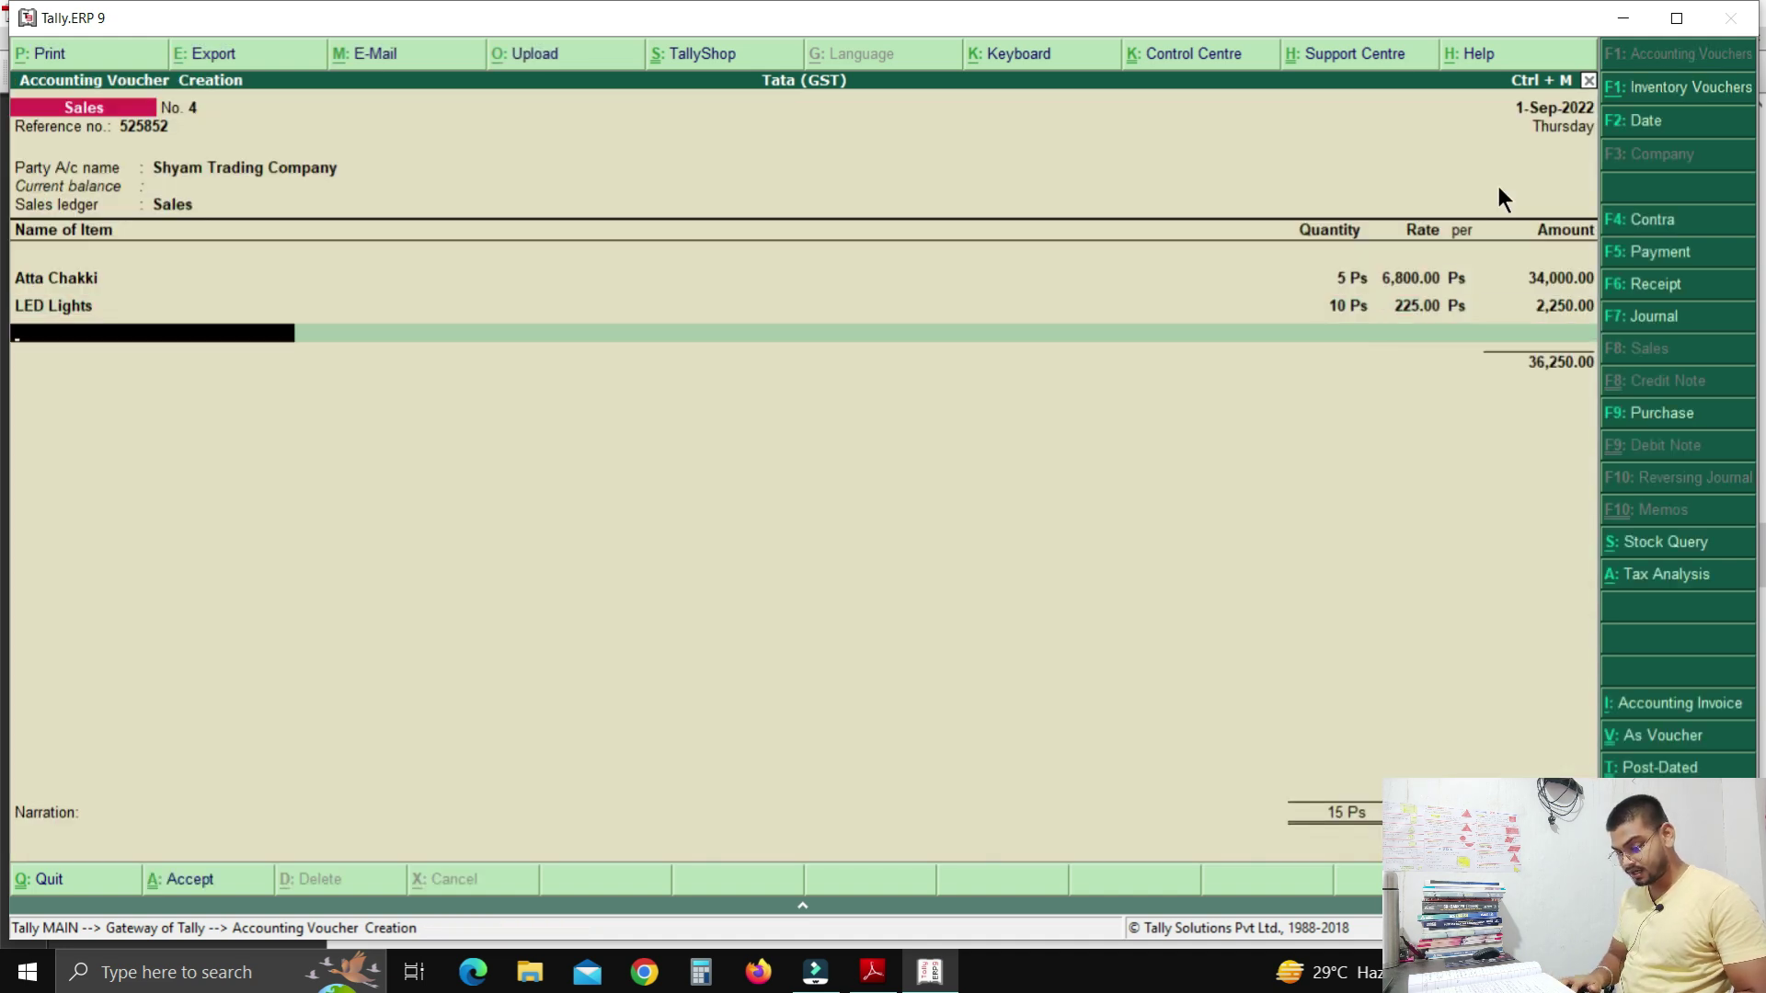
Add the item LED Lamp to the sales voucher, allocating 10 Ps from Jaipur at a rate of 850.
text(LED)
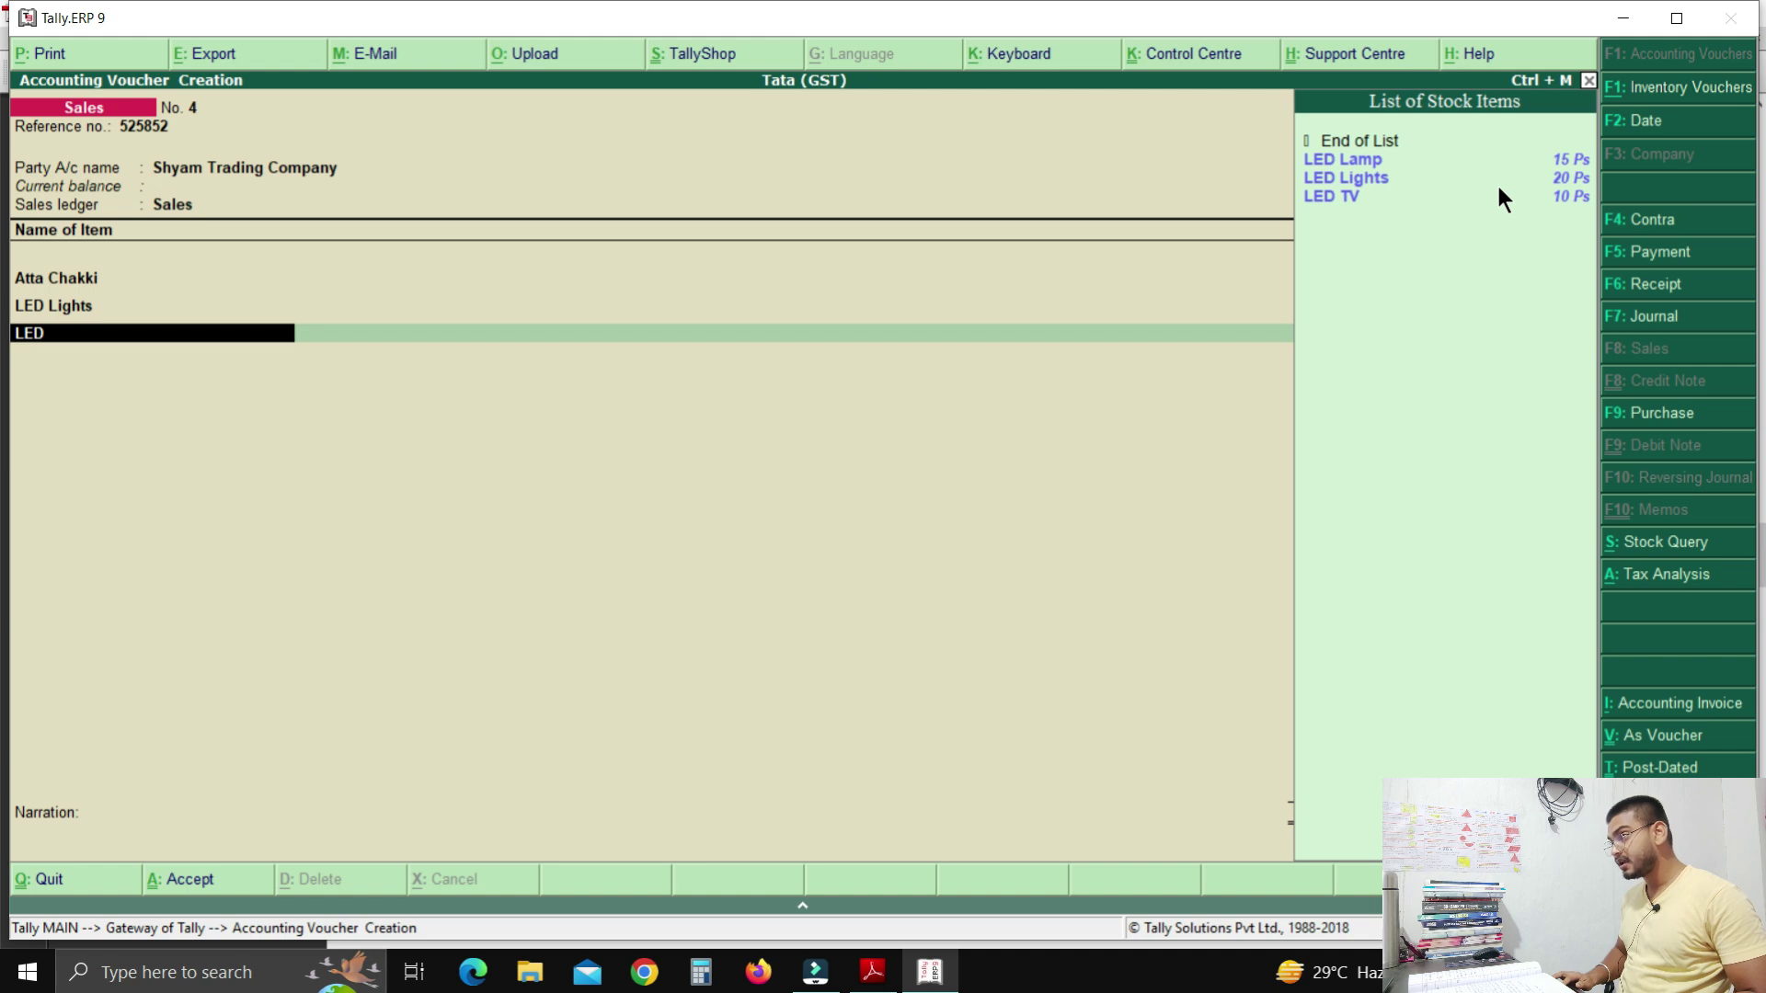
key(Down)
key(Return)
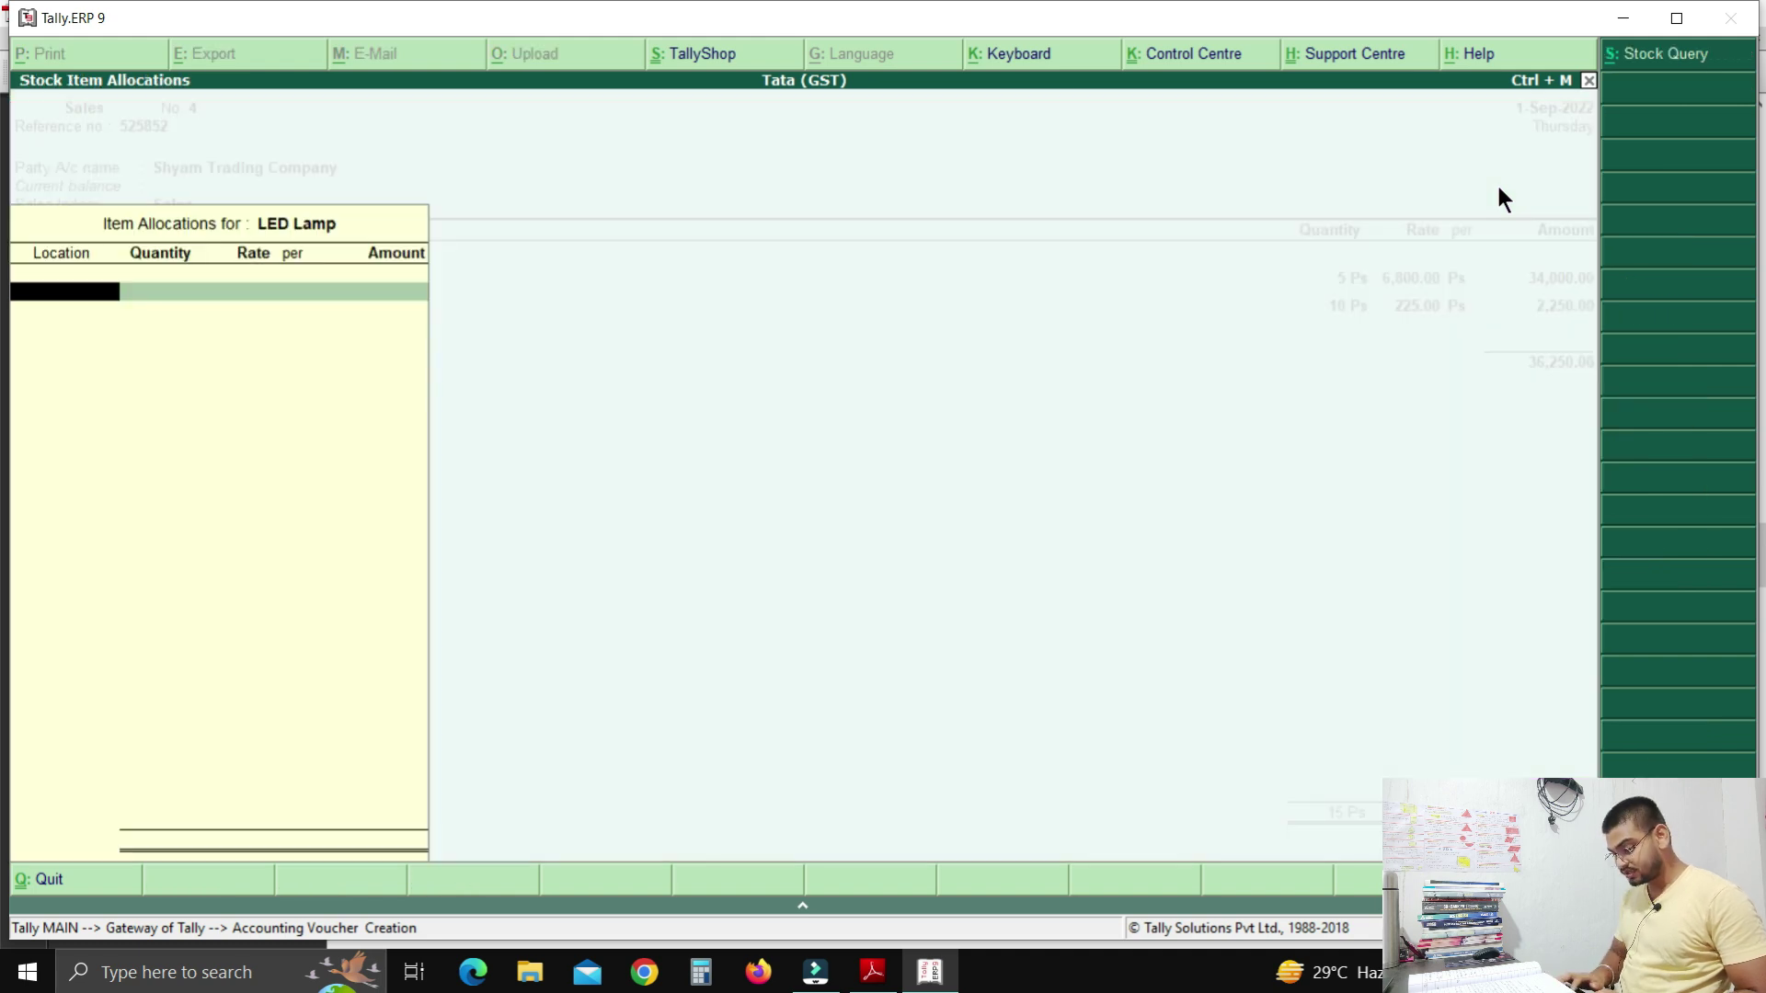
text(Ja)
key(Return)
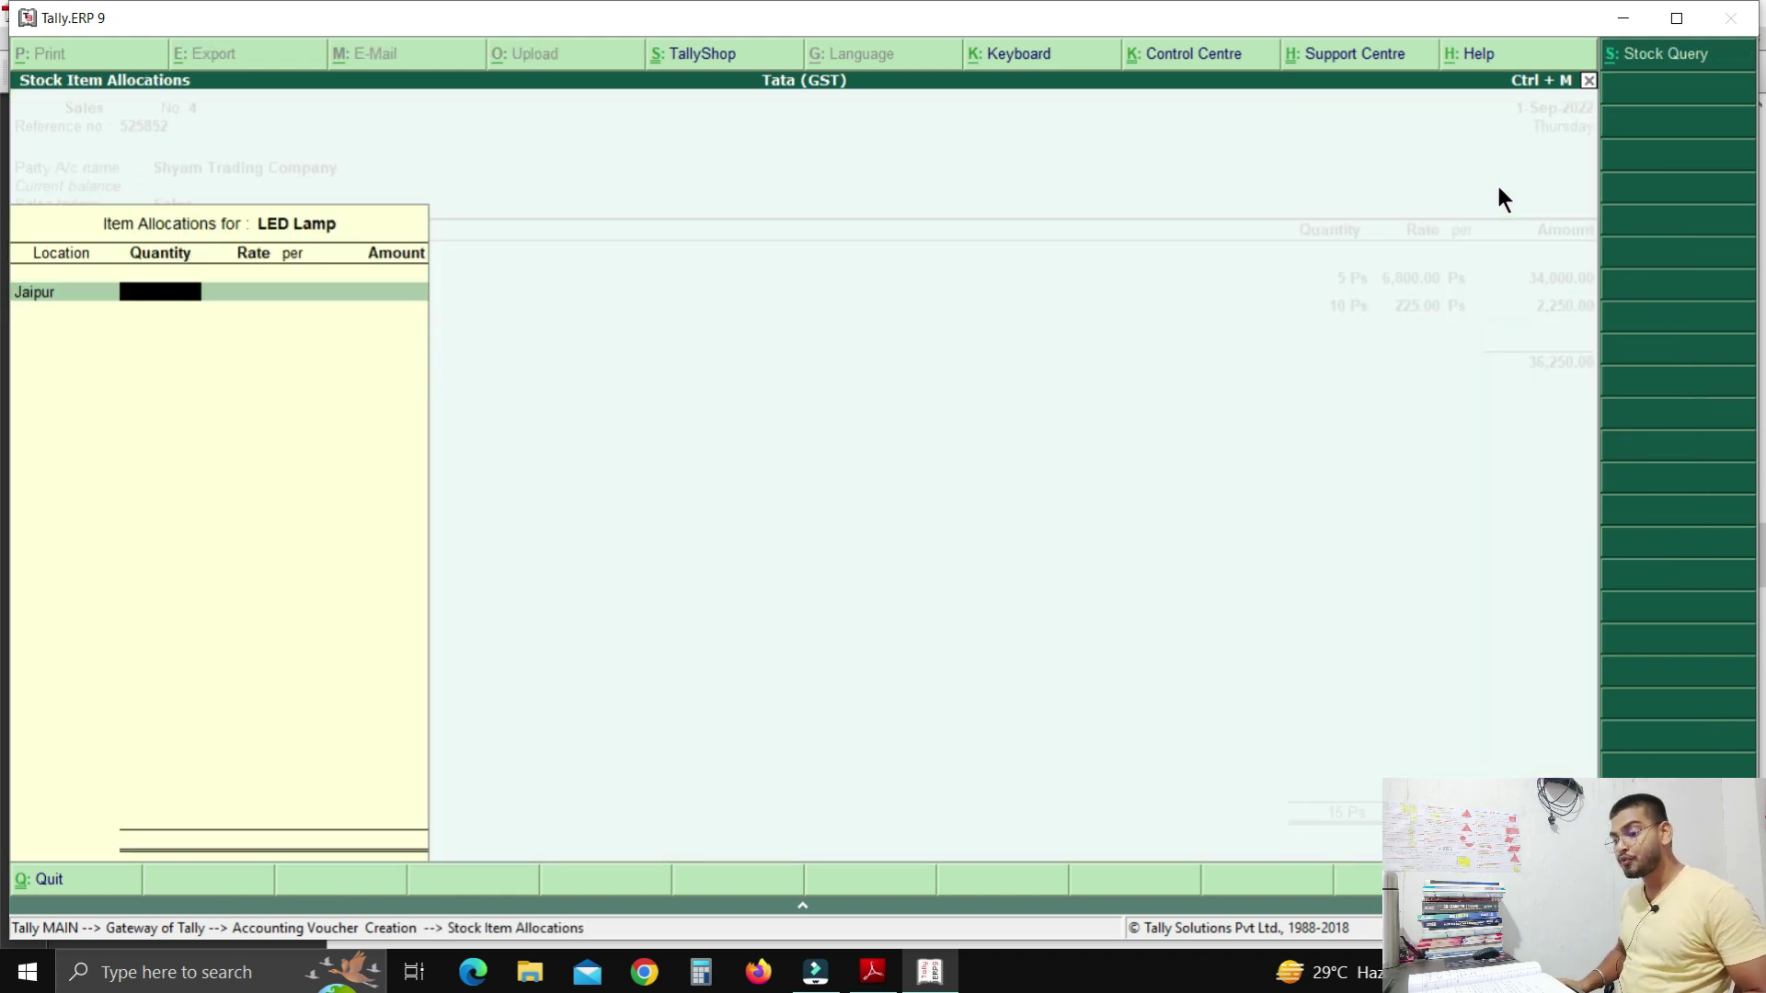
text(10)
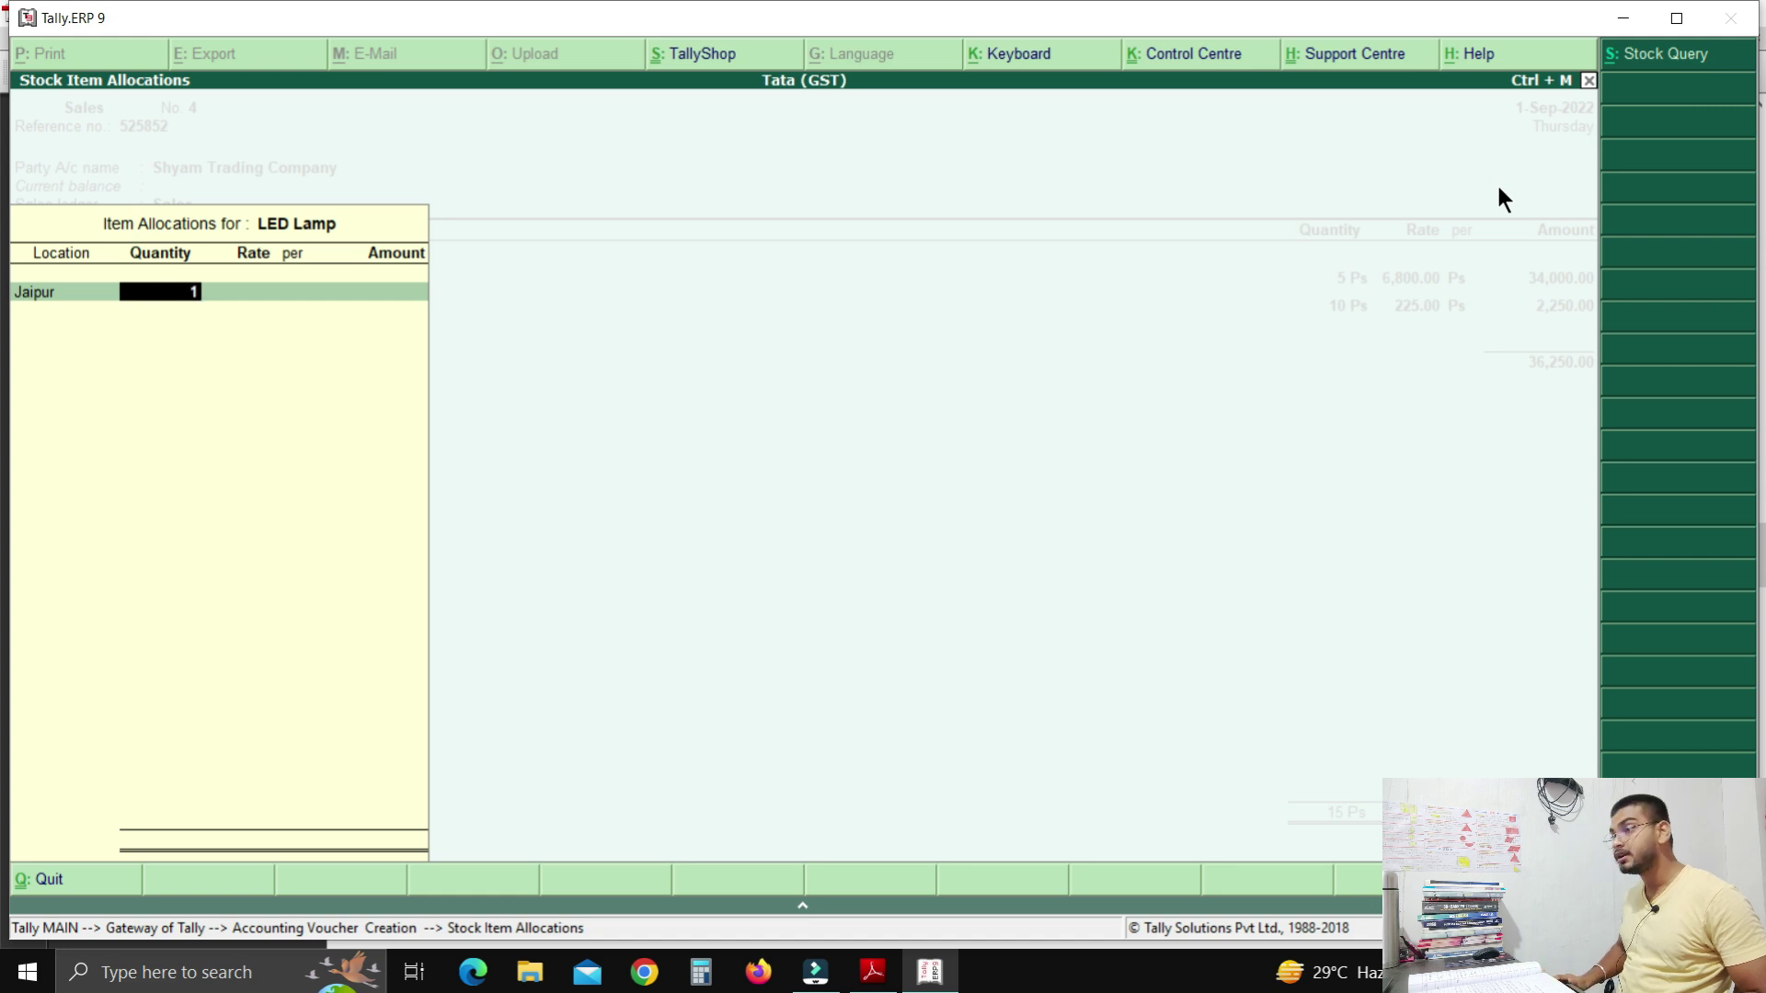
key(Return)
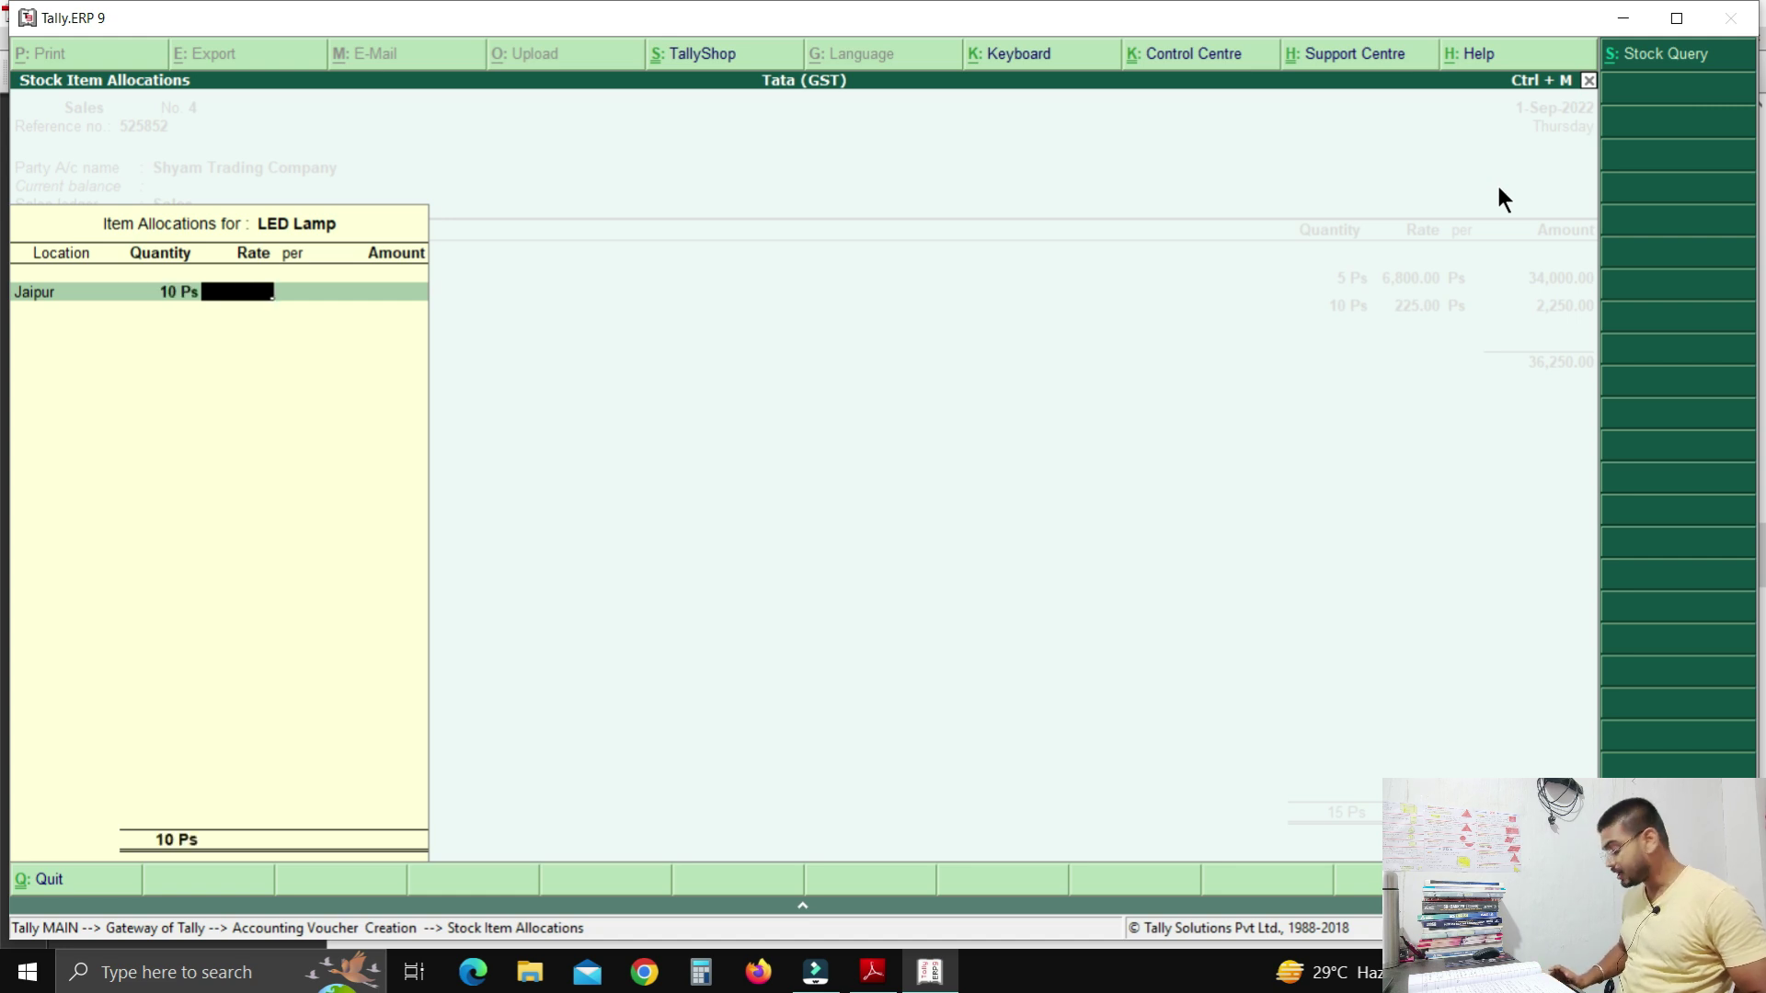
text(850)
key(Return)
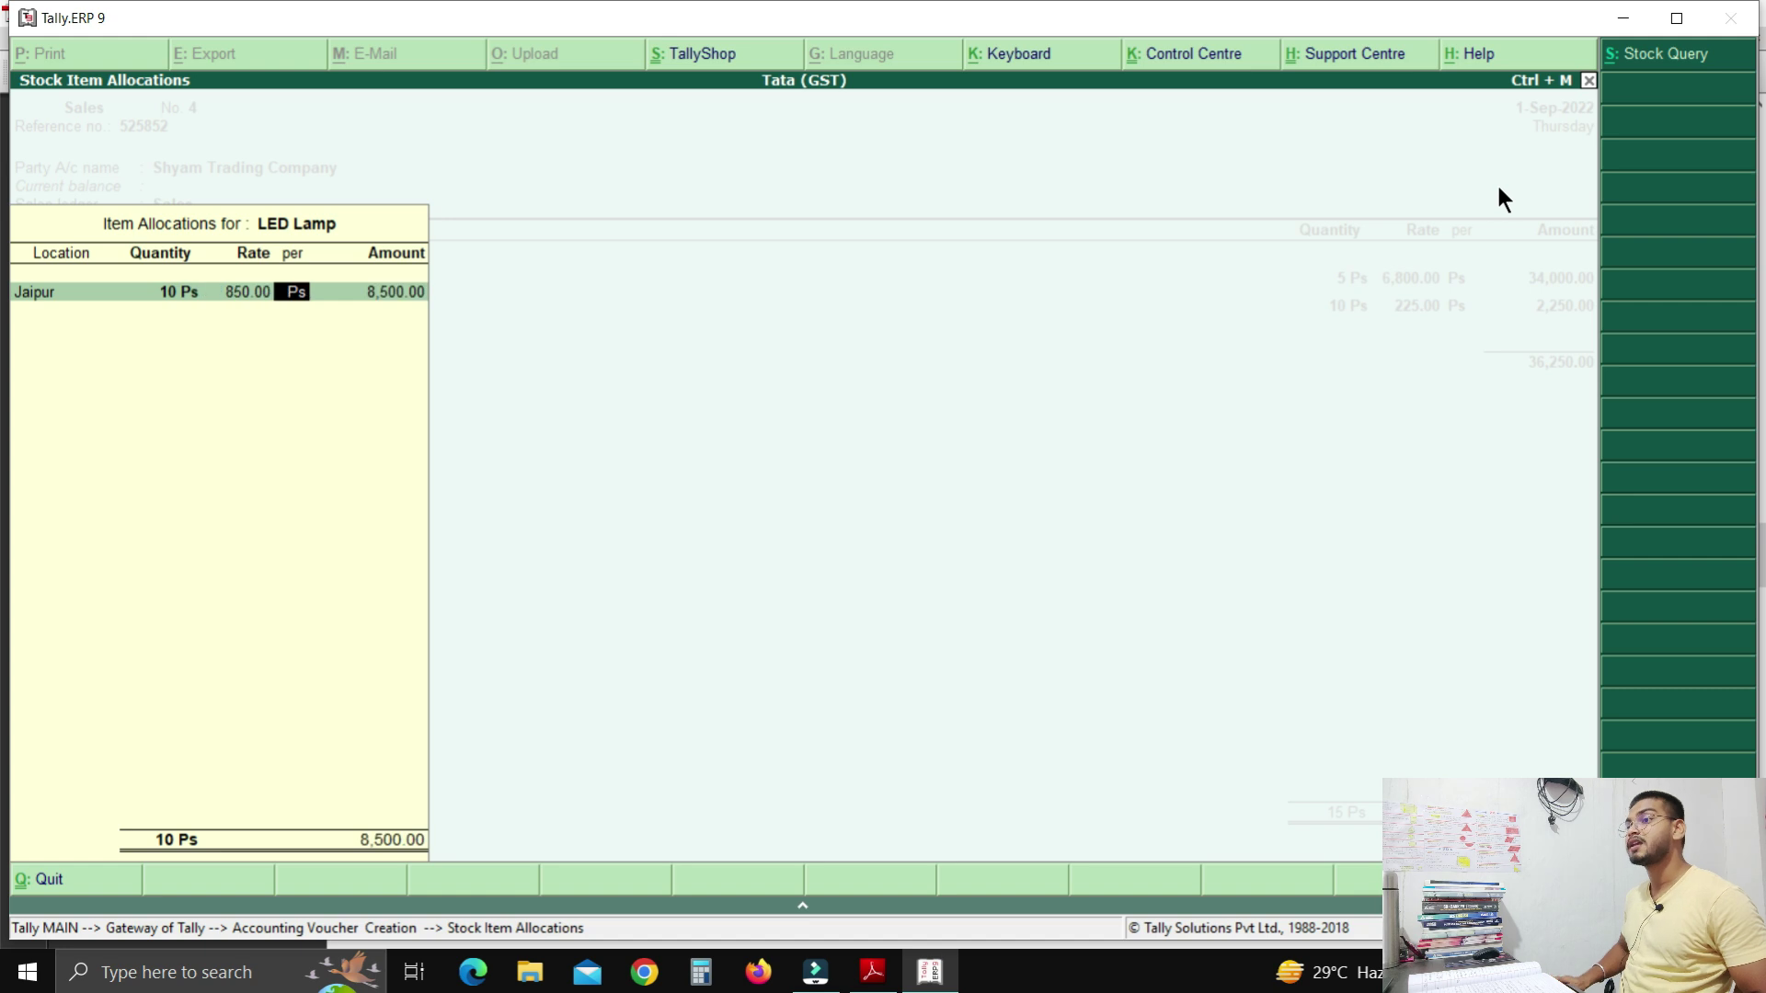
key(Return)
key(Return)
key(Return)
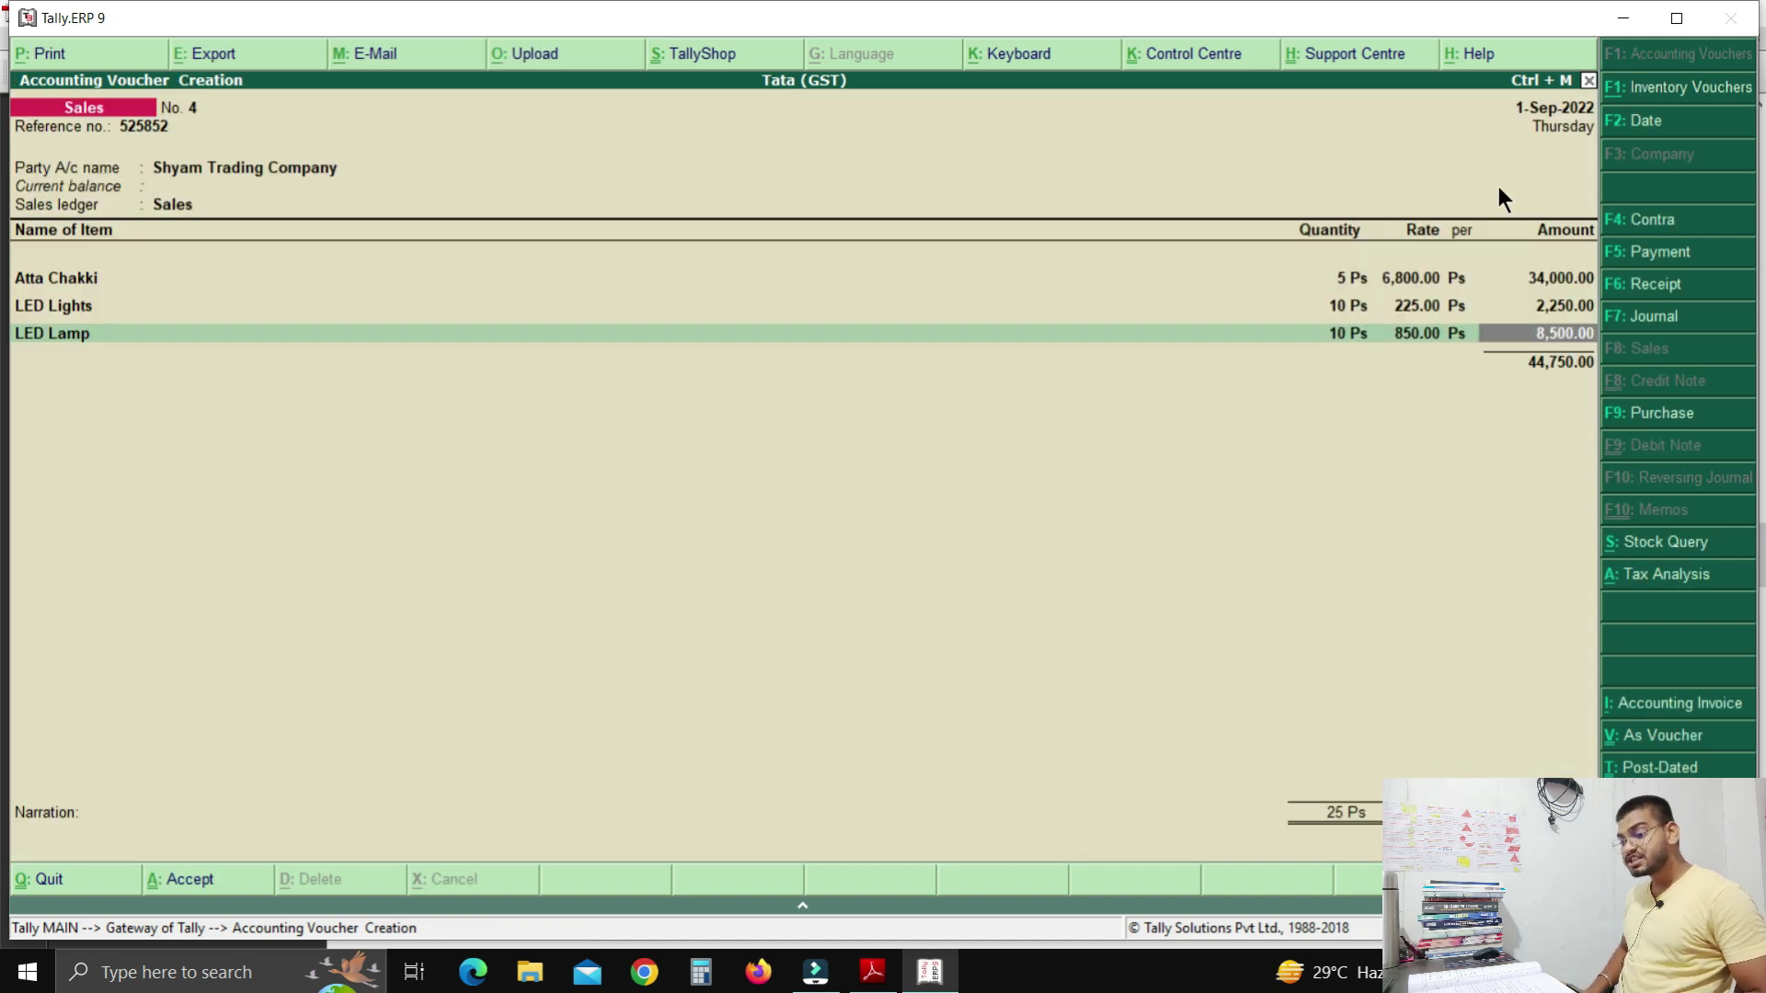
key(Return)
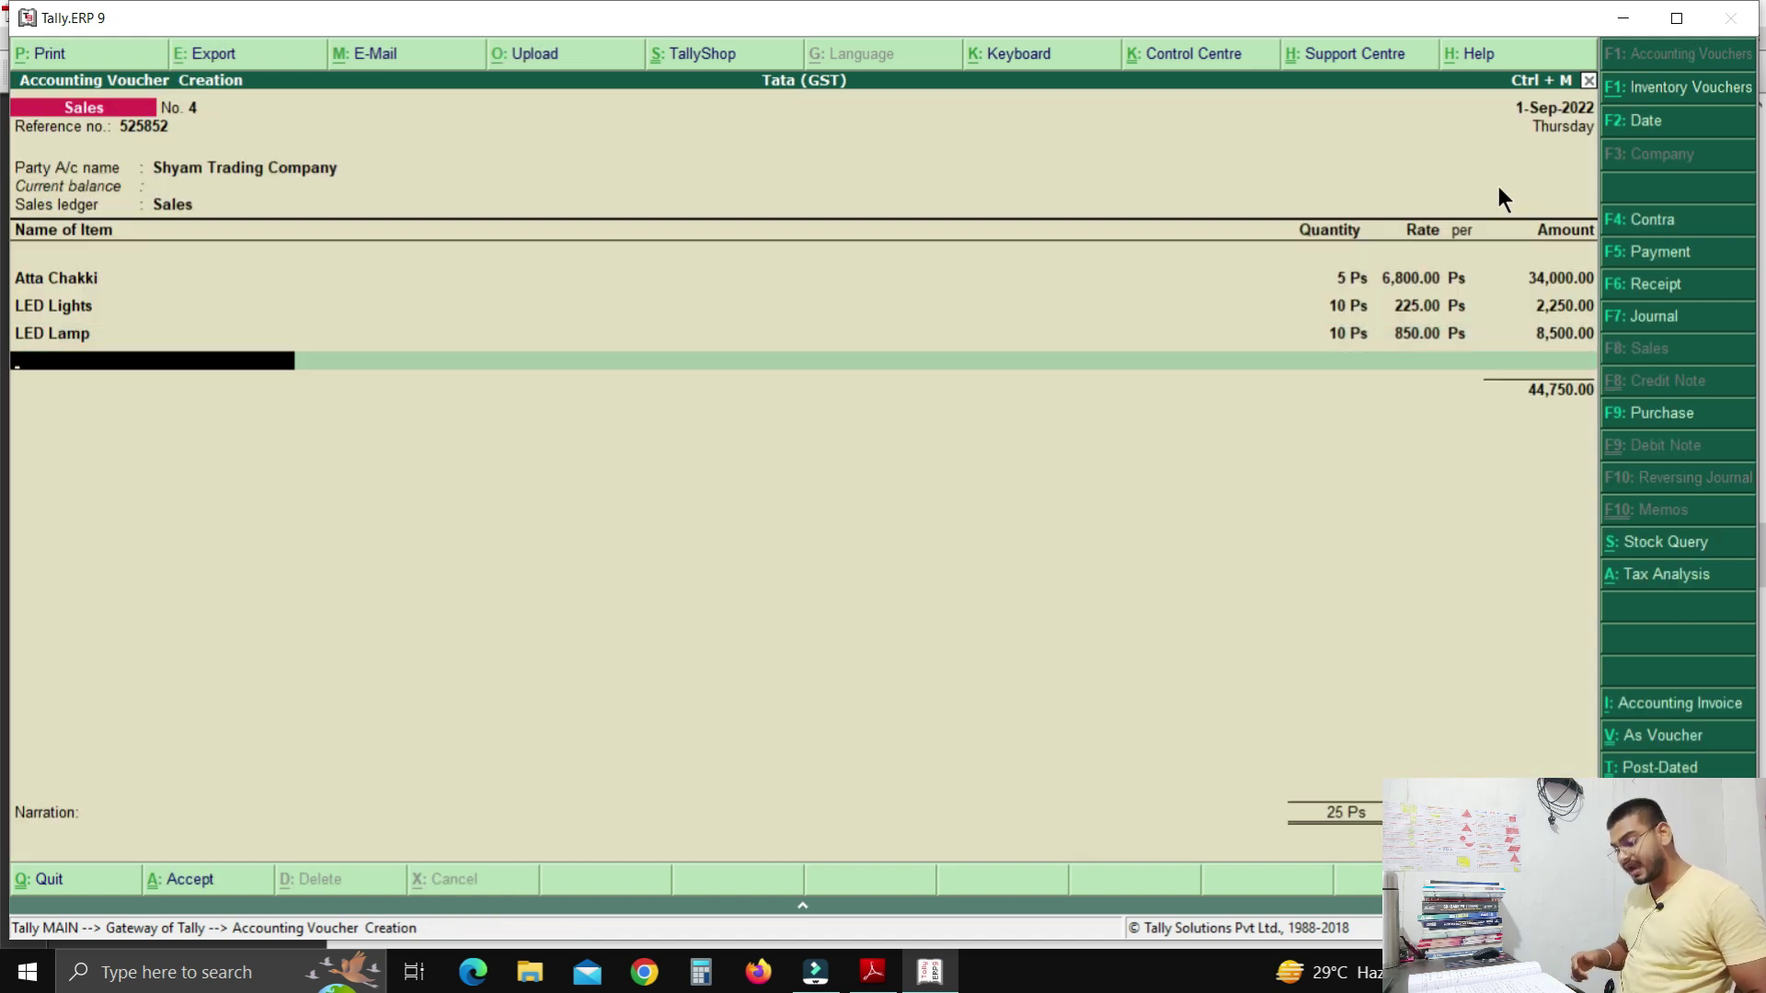
Add the item LED TV to the sales voucher, allocating 5 Ps from Jaipur at a rate of 16,000.
text(LE)
key(Down)
key(Down)
key(Return)
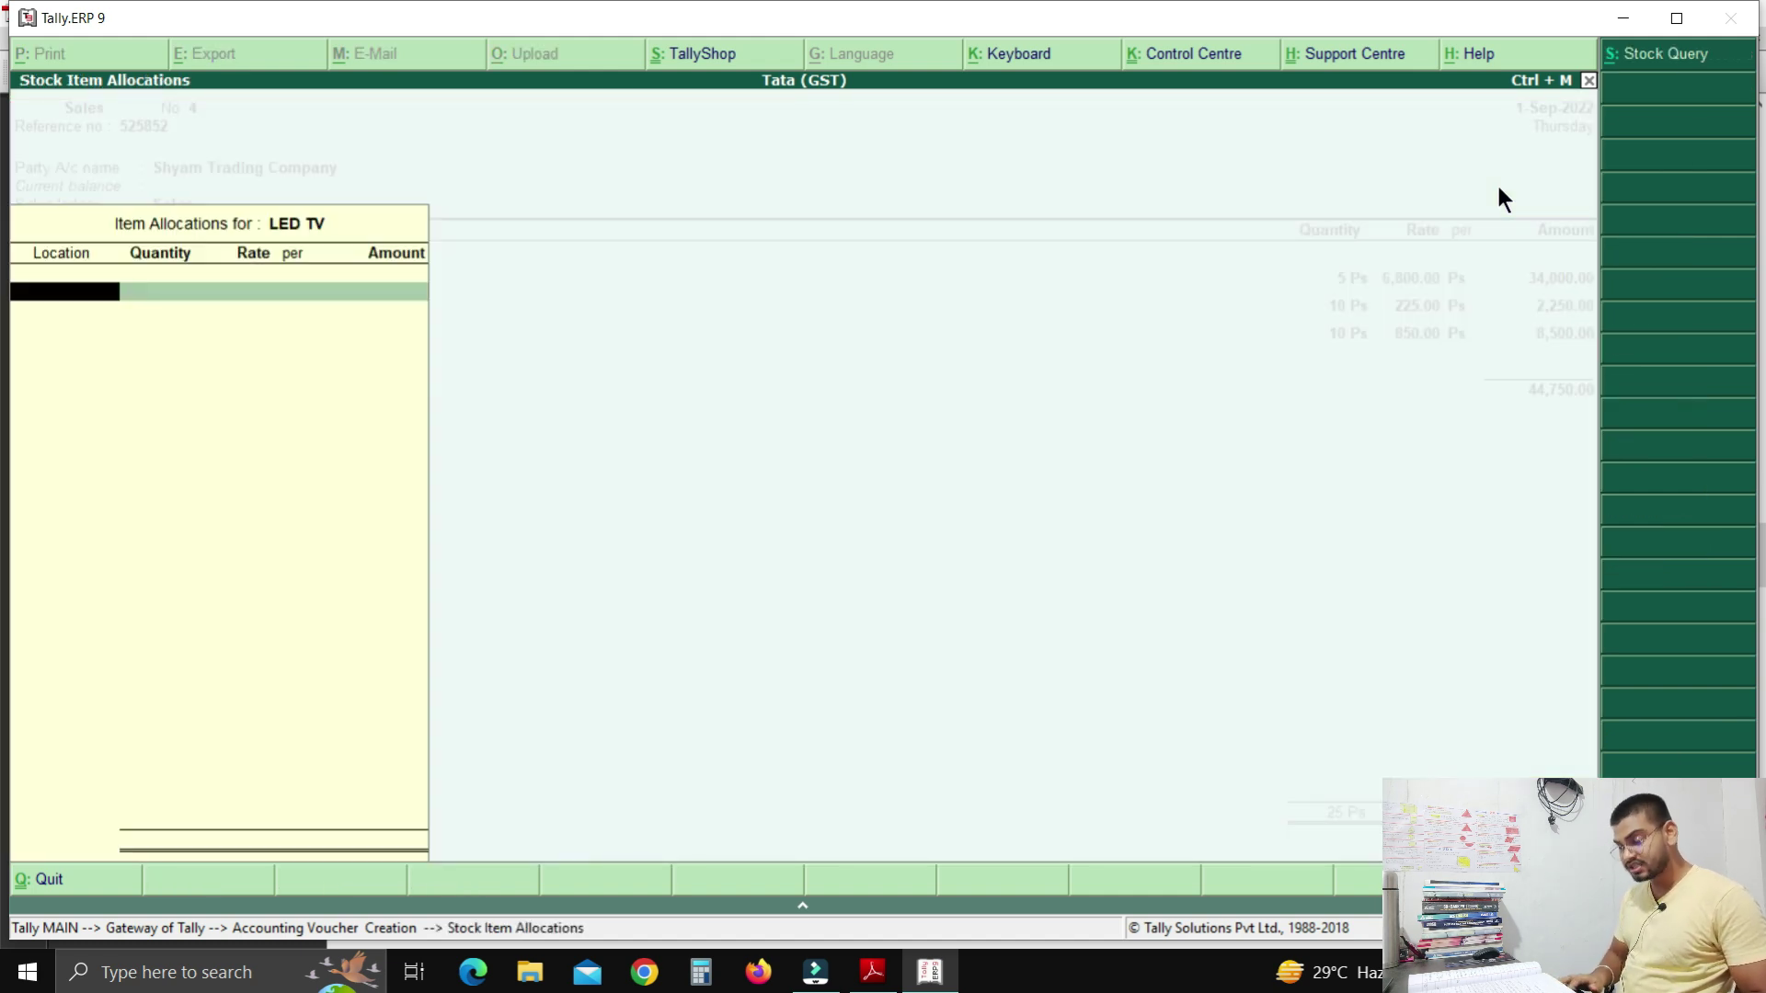
text(ja)
key(Return)
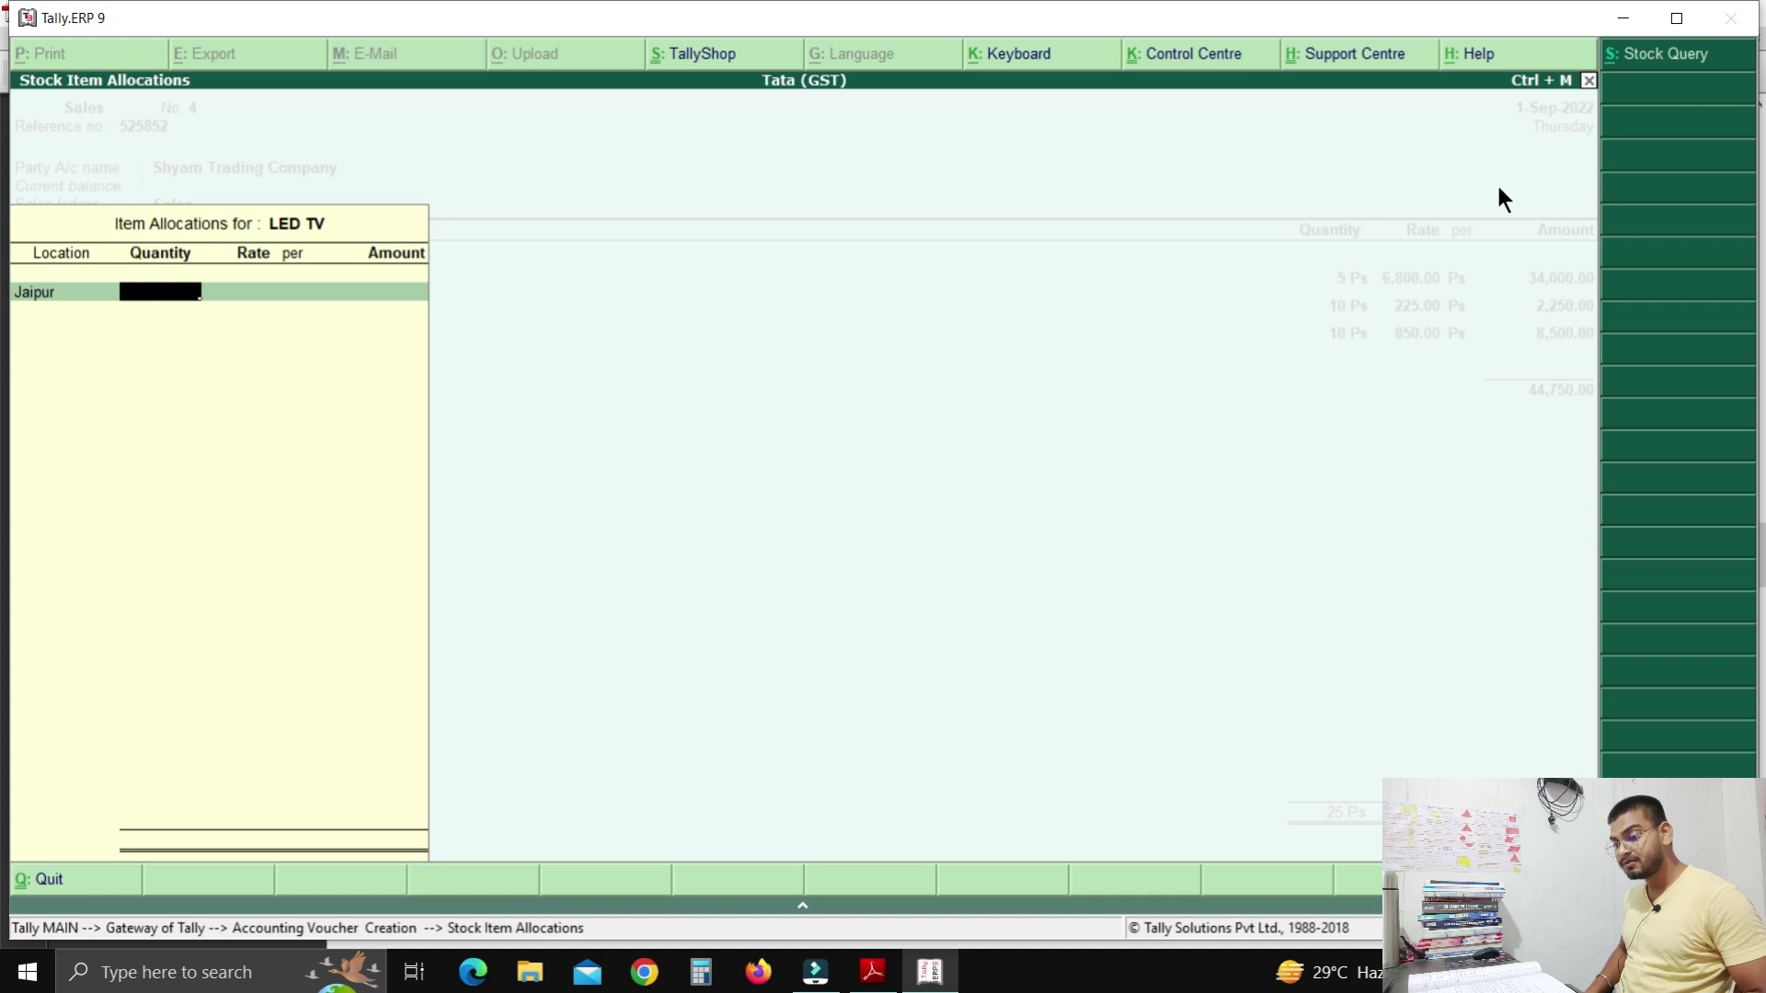
text(5)
key(Return)
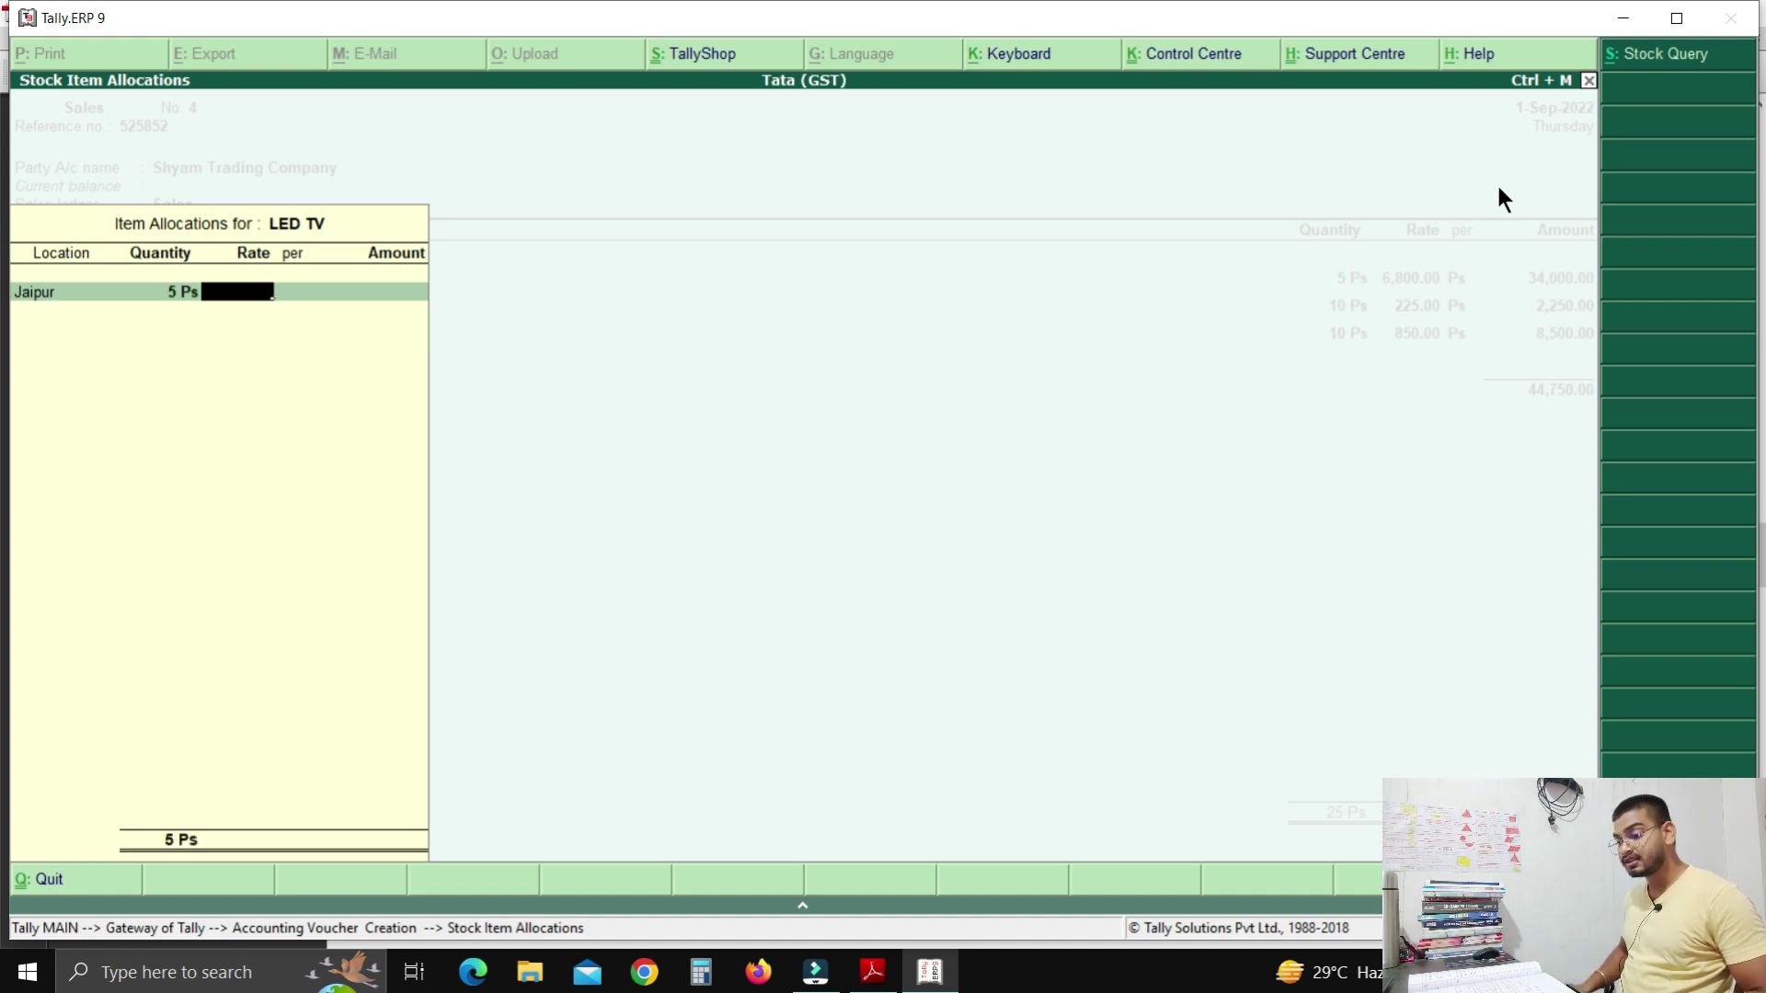
text(16000)
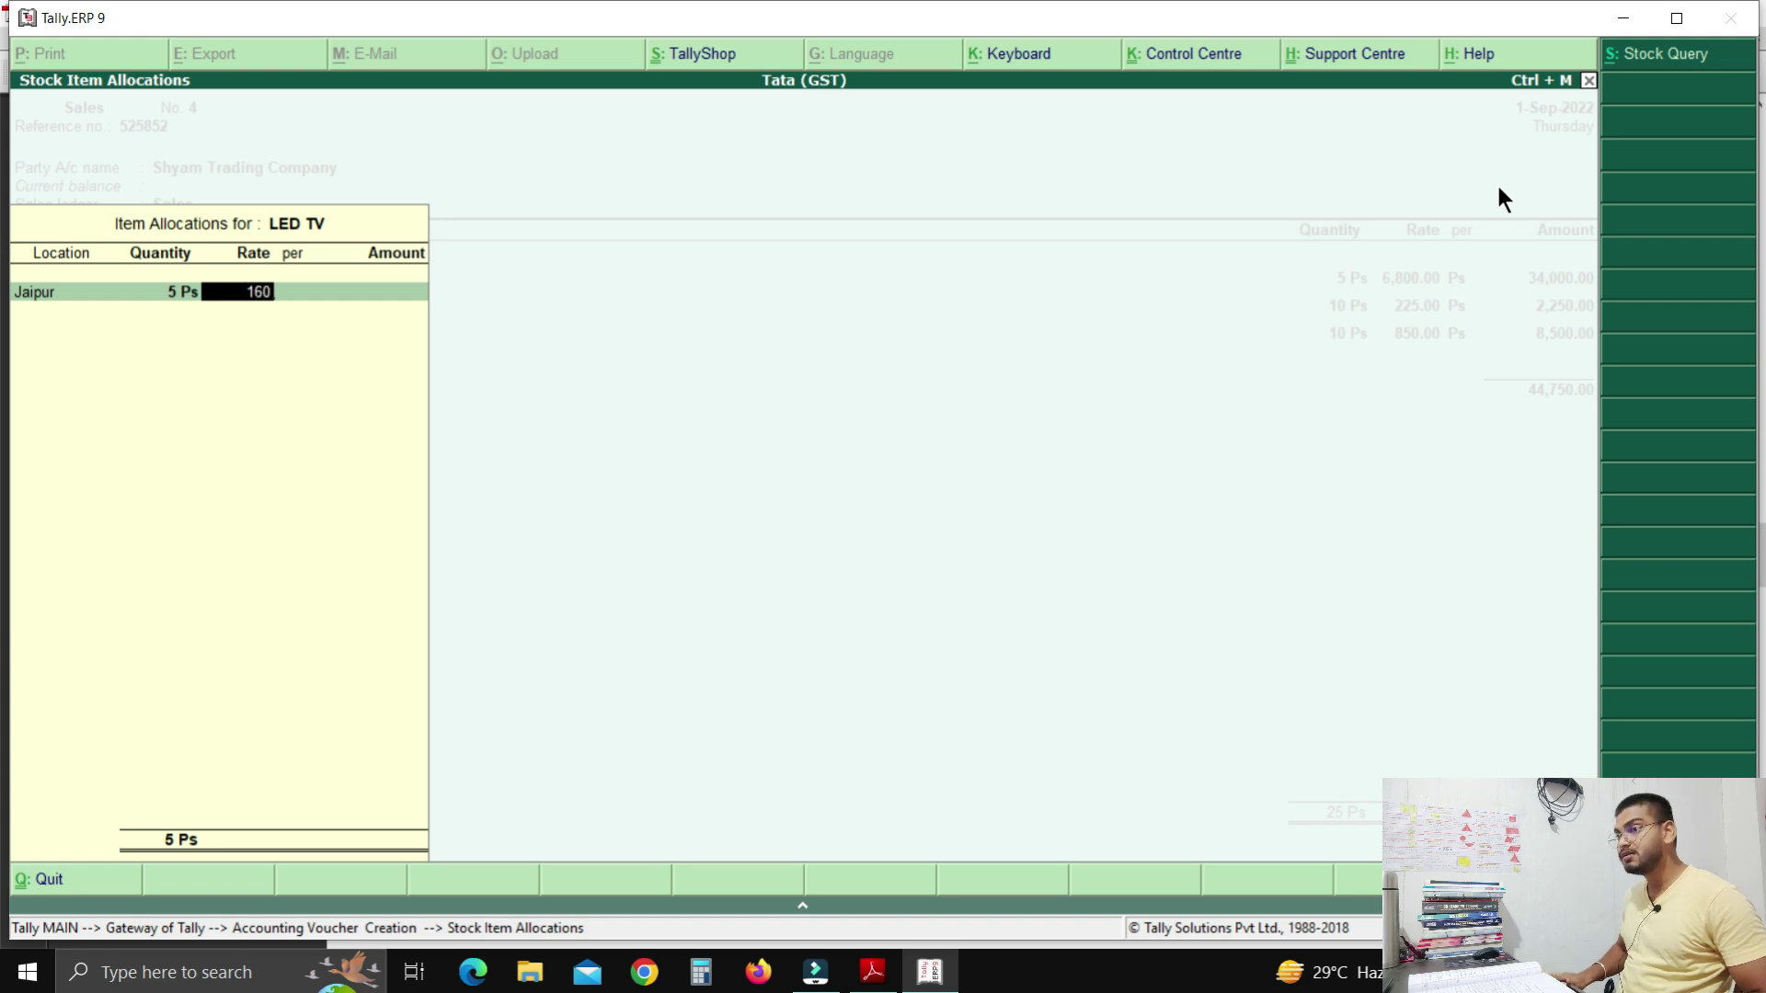
key(Return)
key(Return)
key(Return)
key(Return)
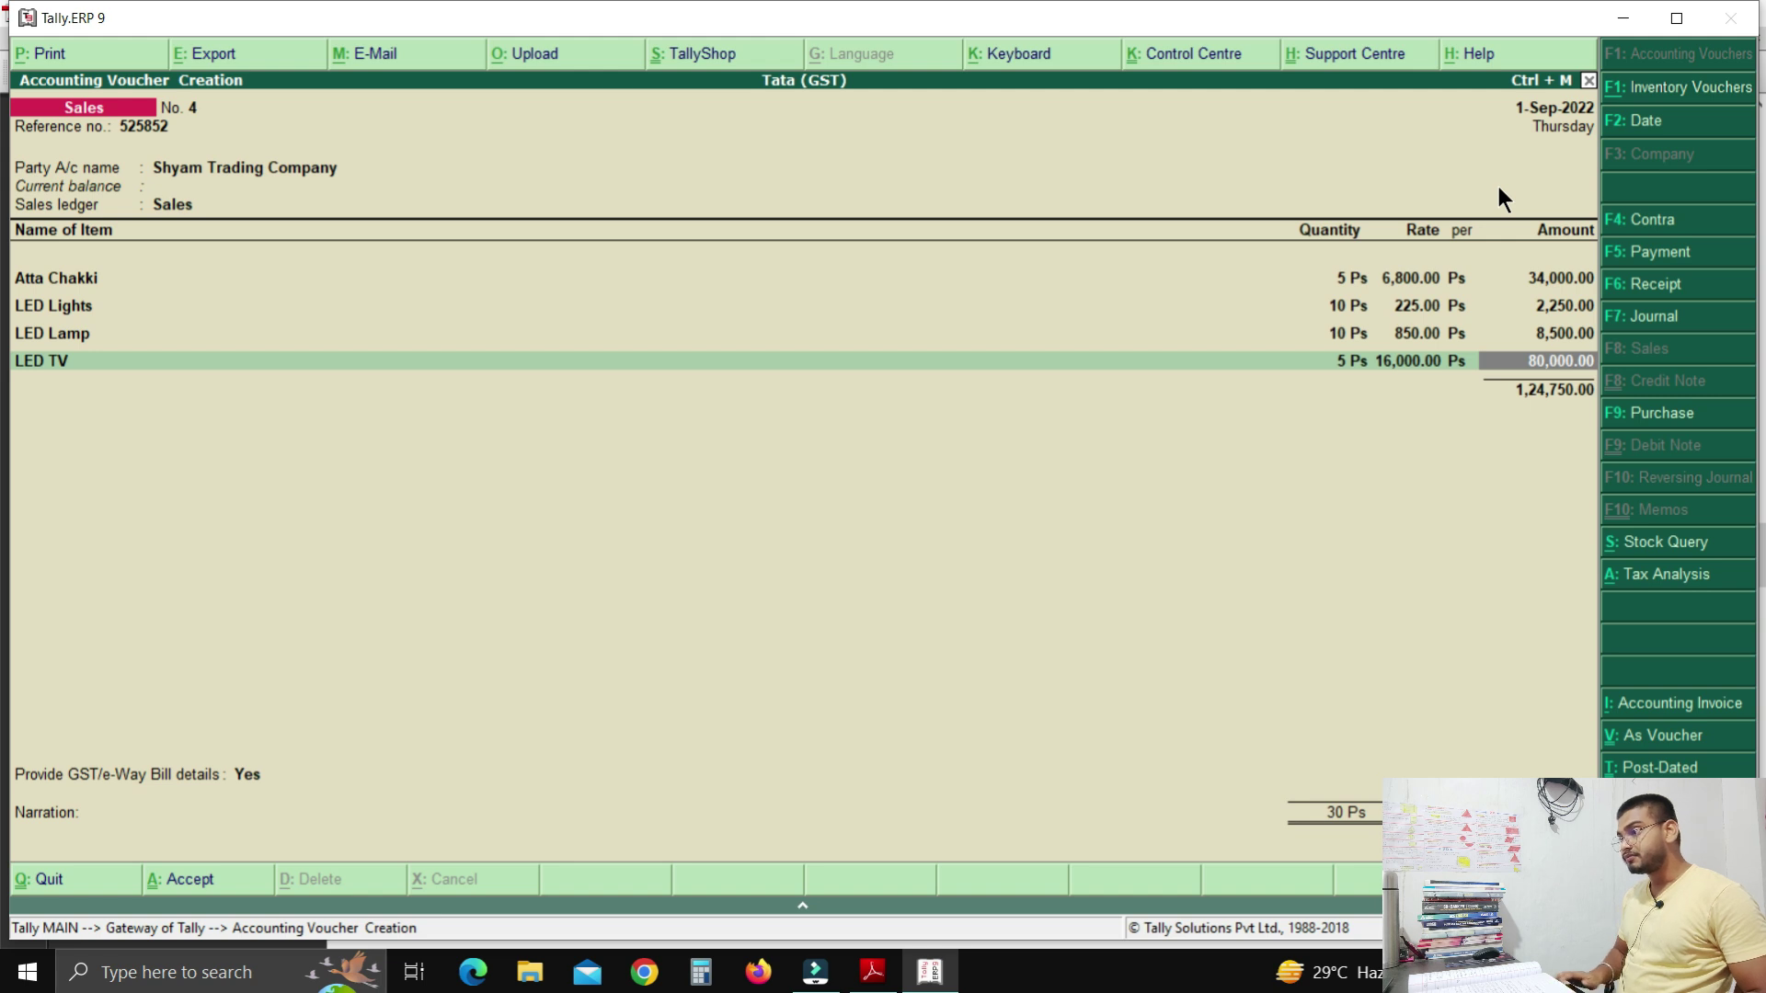
key(Return)
Add the item Microwave to the sales voucher, allocating 5 Ps from Jaipur at a rate of 9,500.
text(M.)
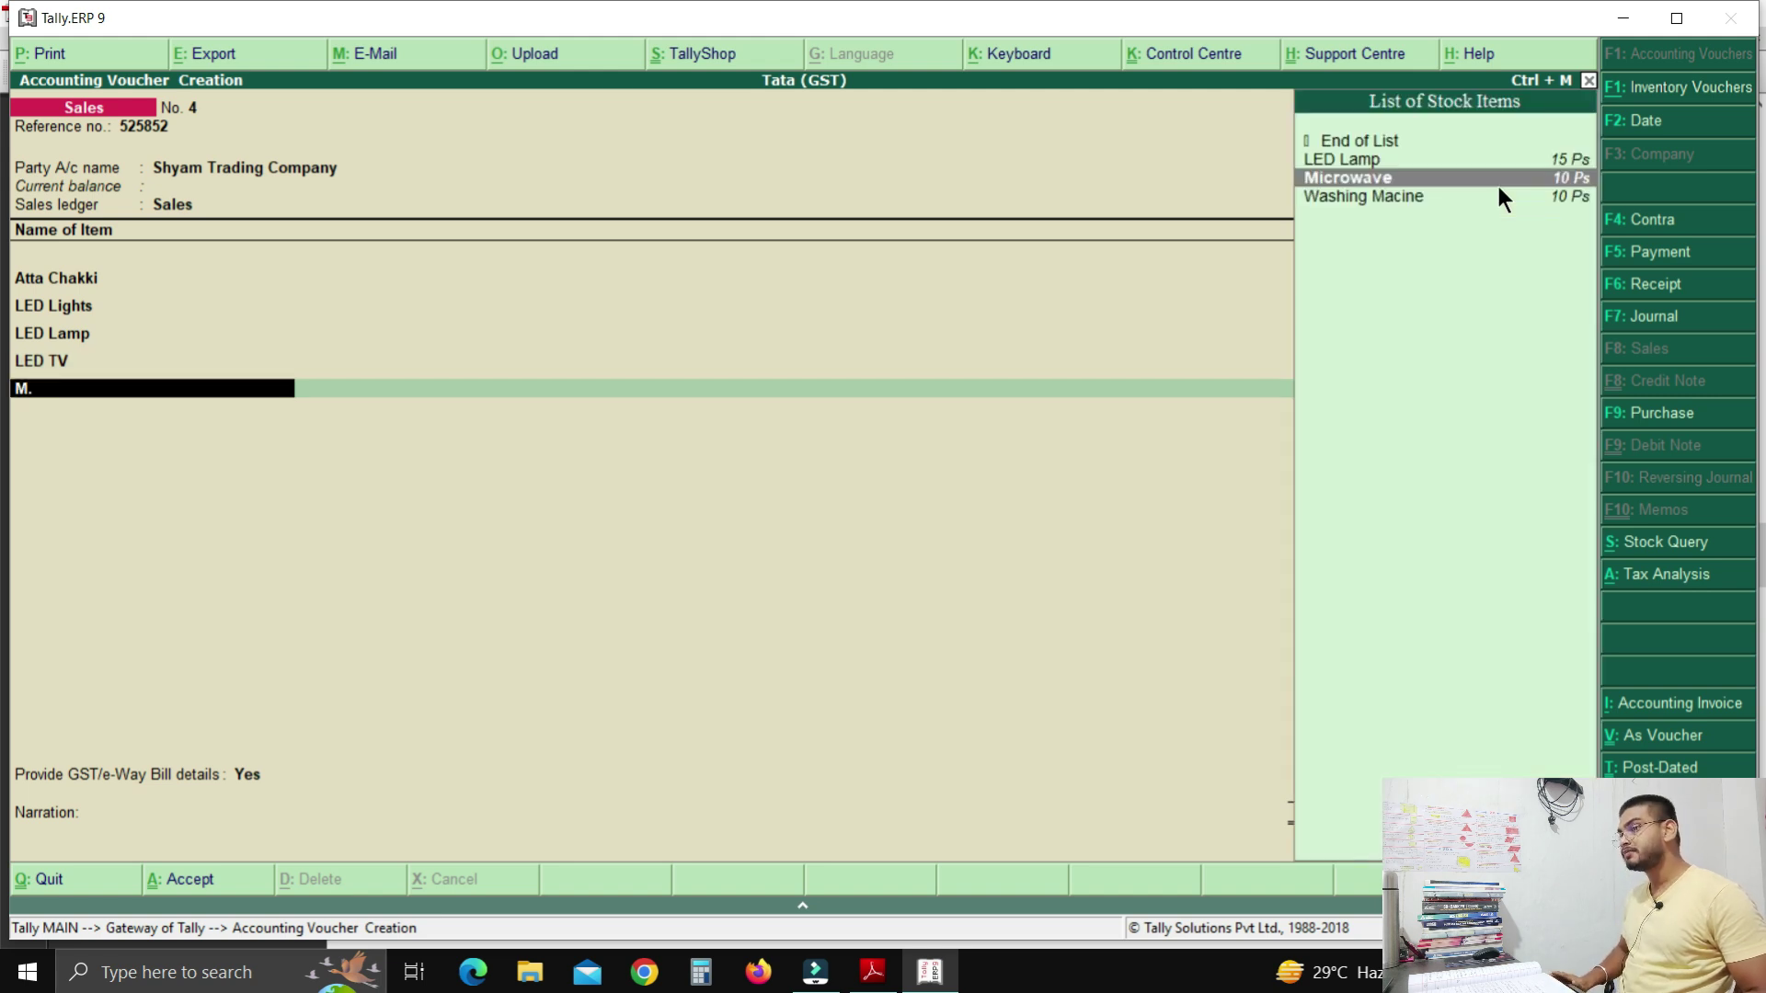
key(Return)
text(JA)
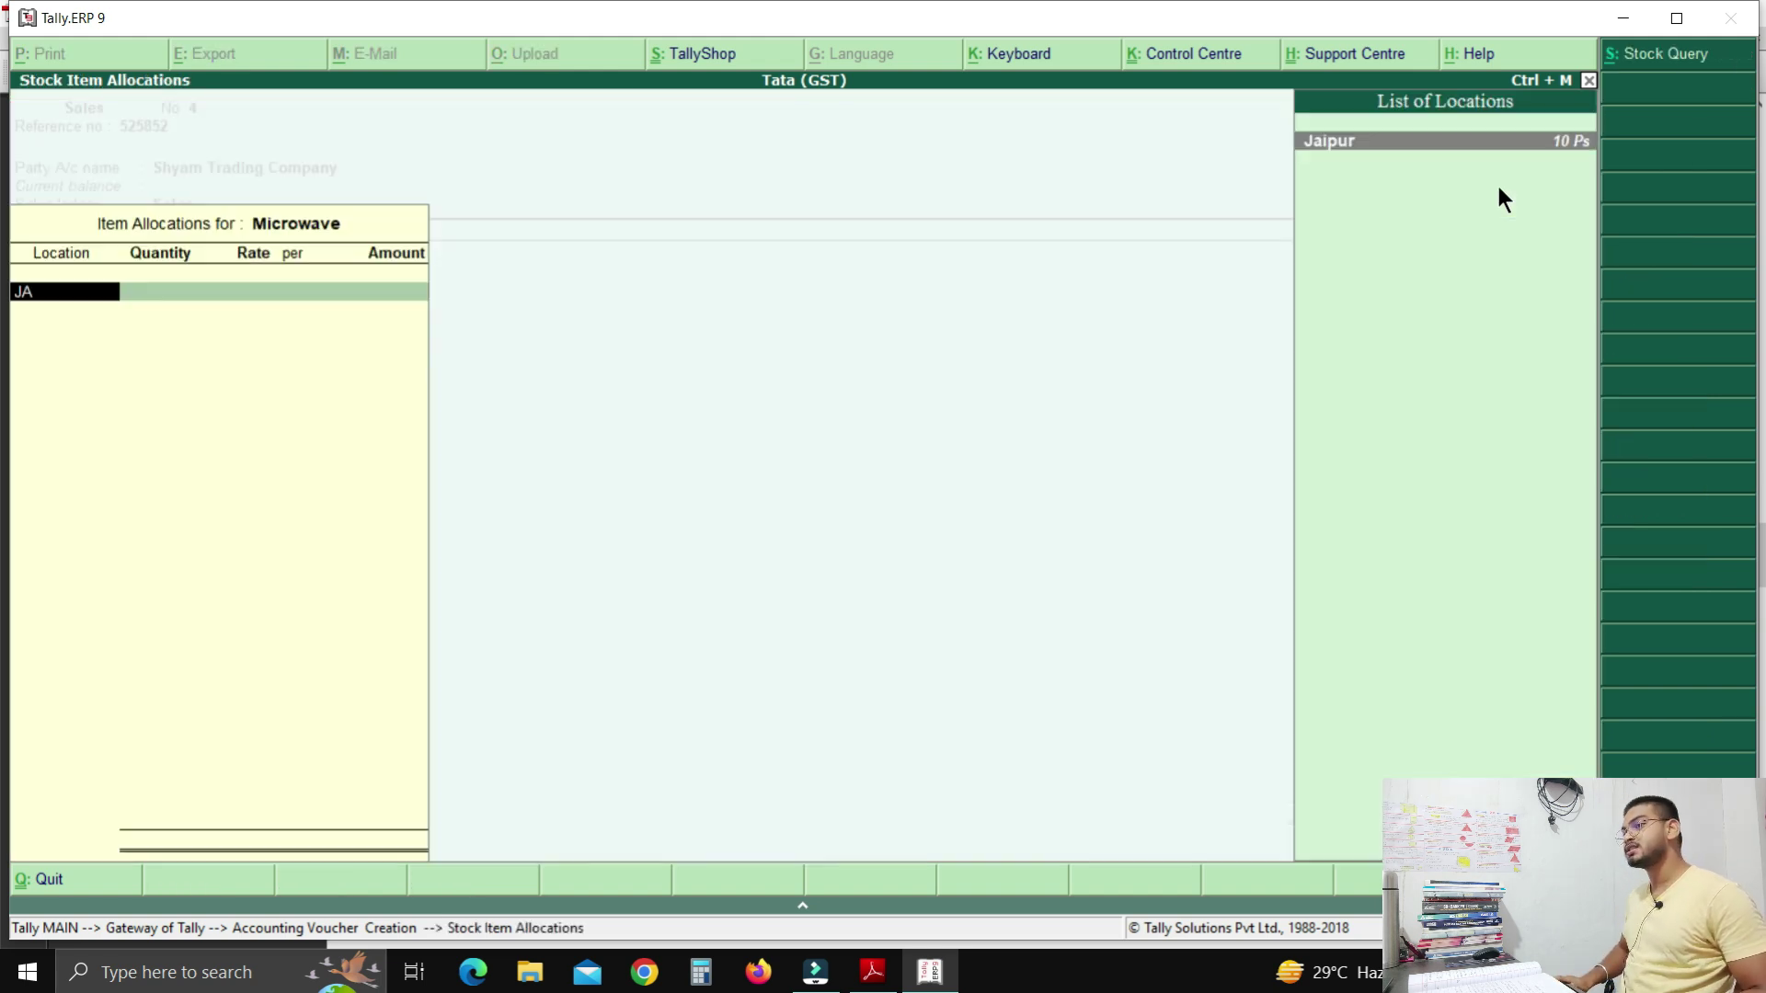
key(Return)
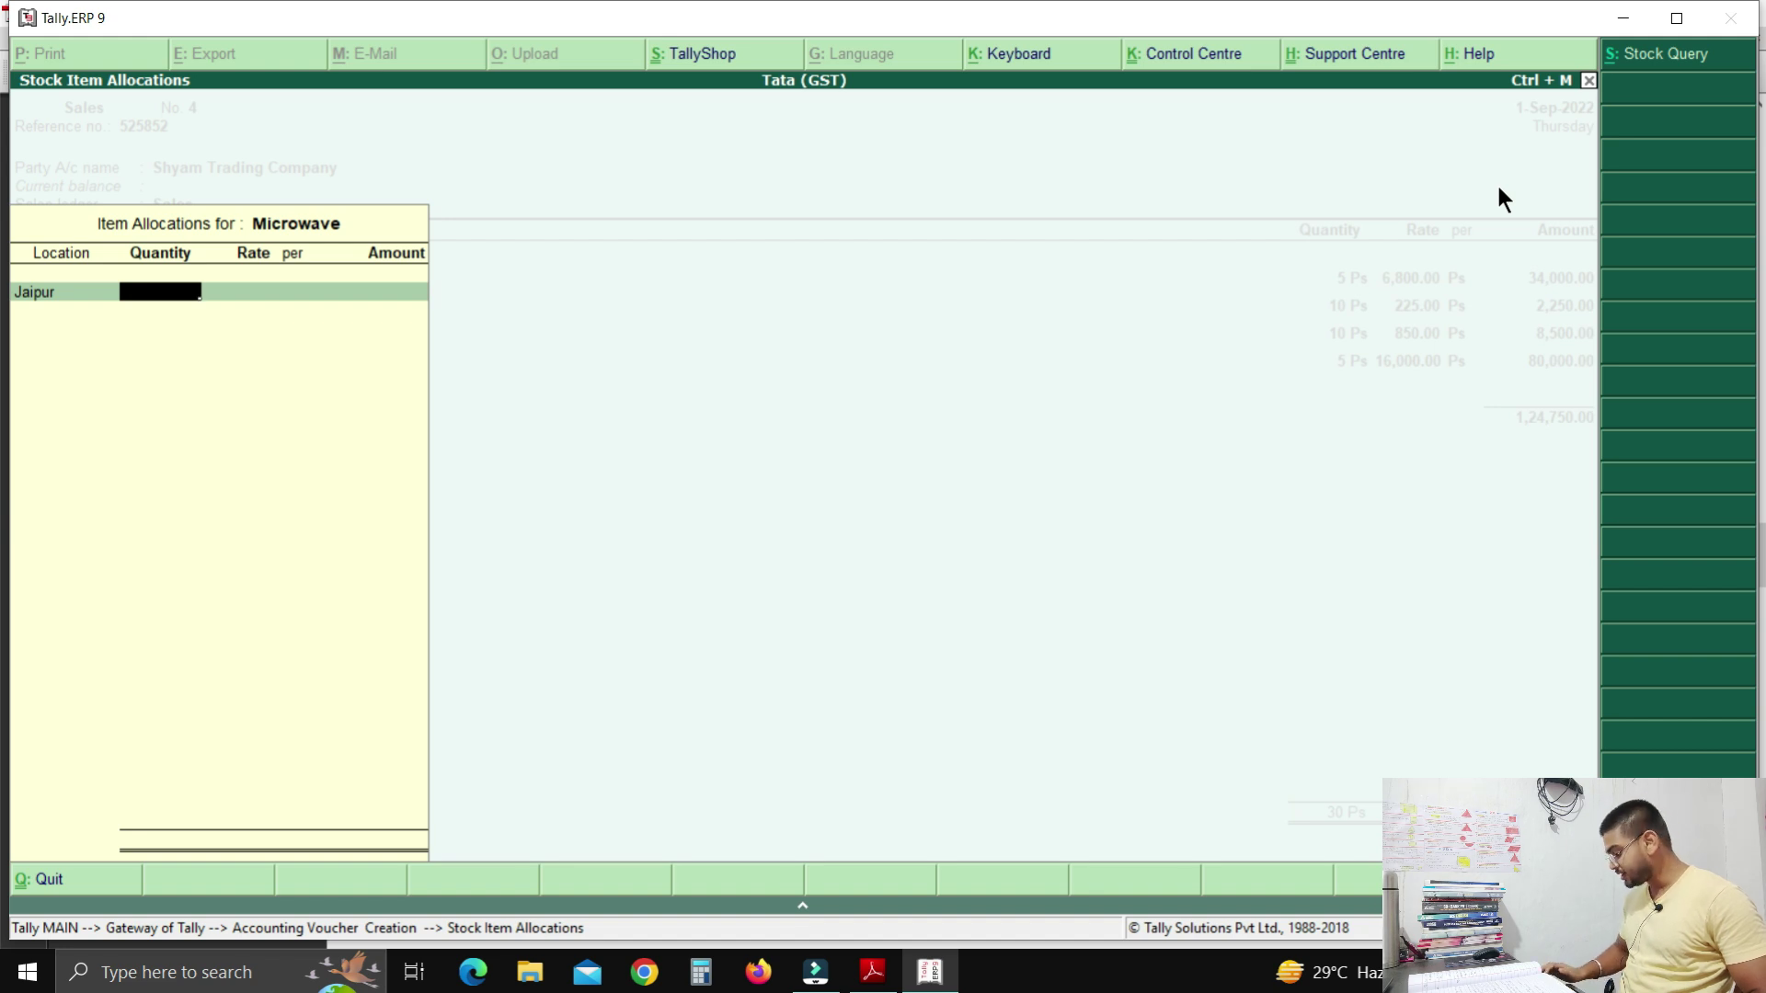
text(5)
key(Return)
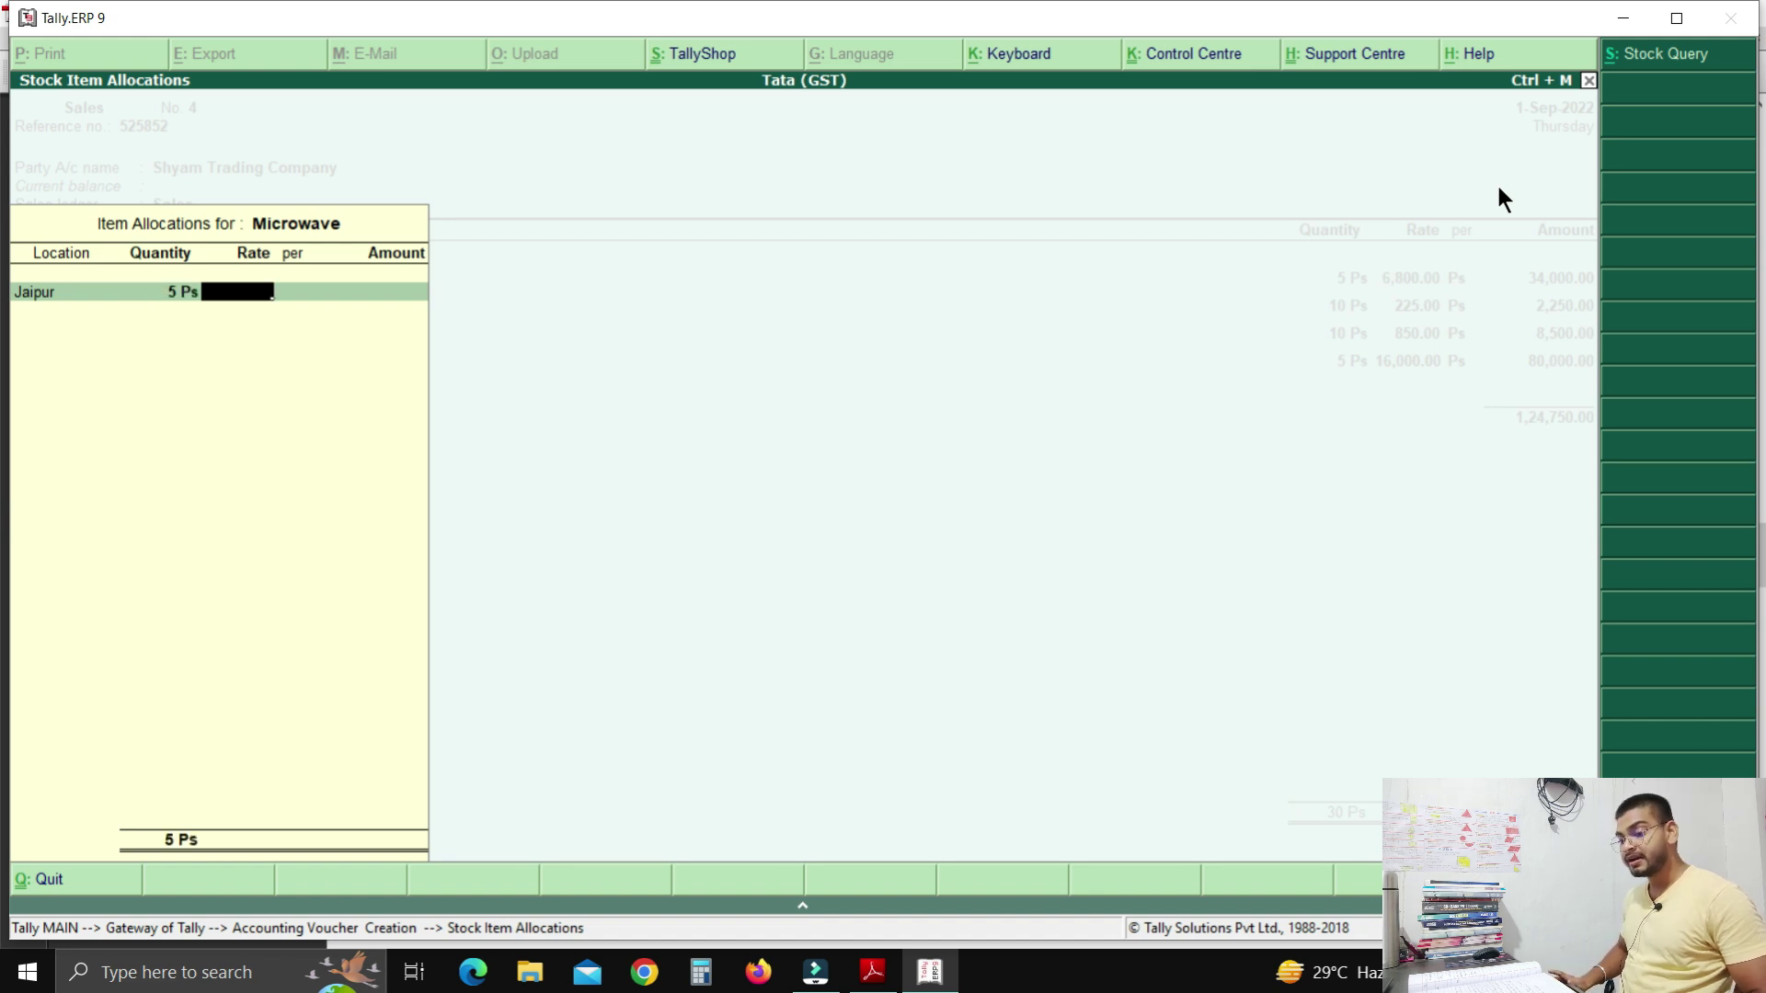
text(9500)
key(Return)
key(Return)
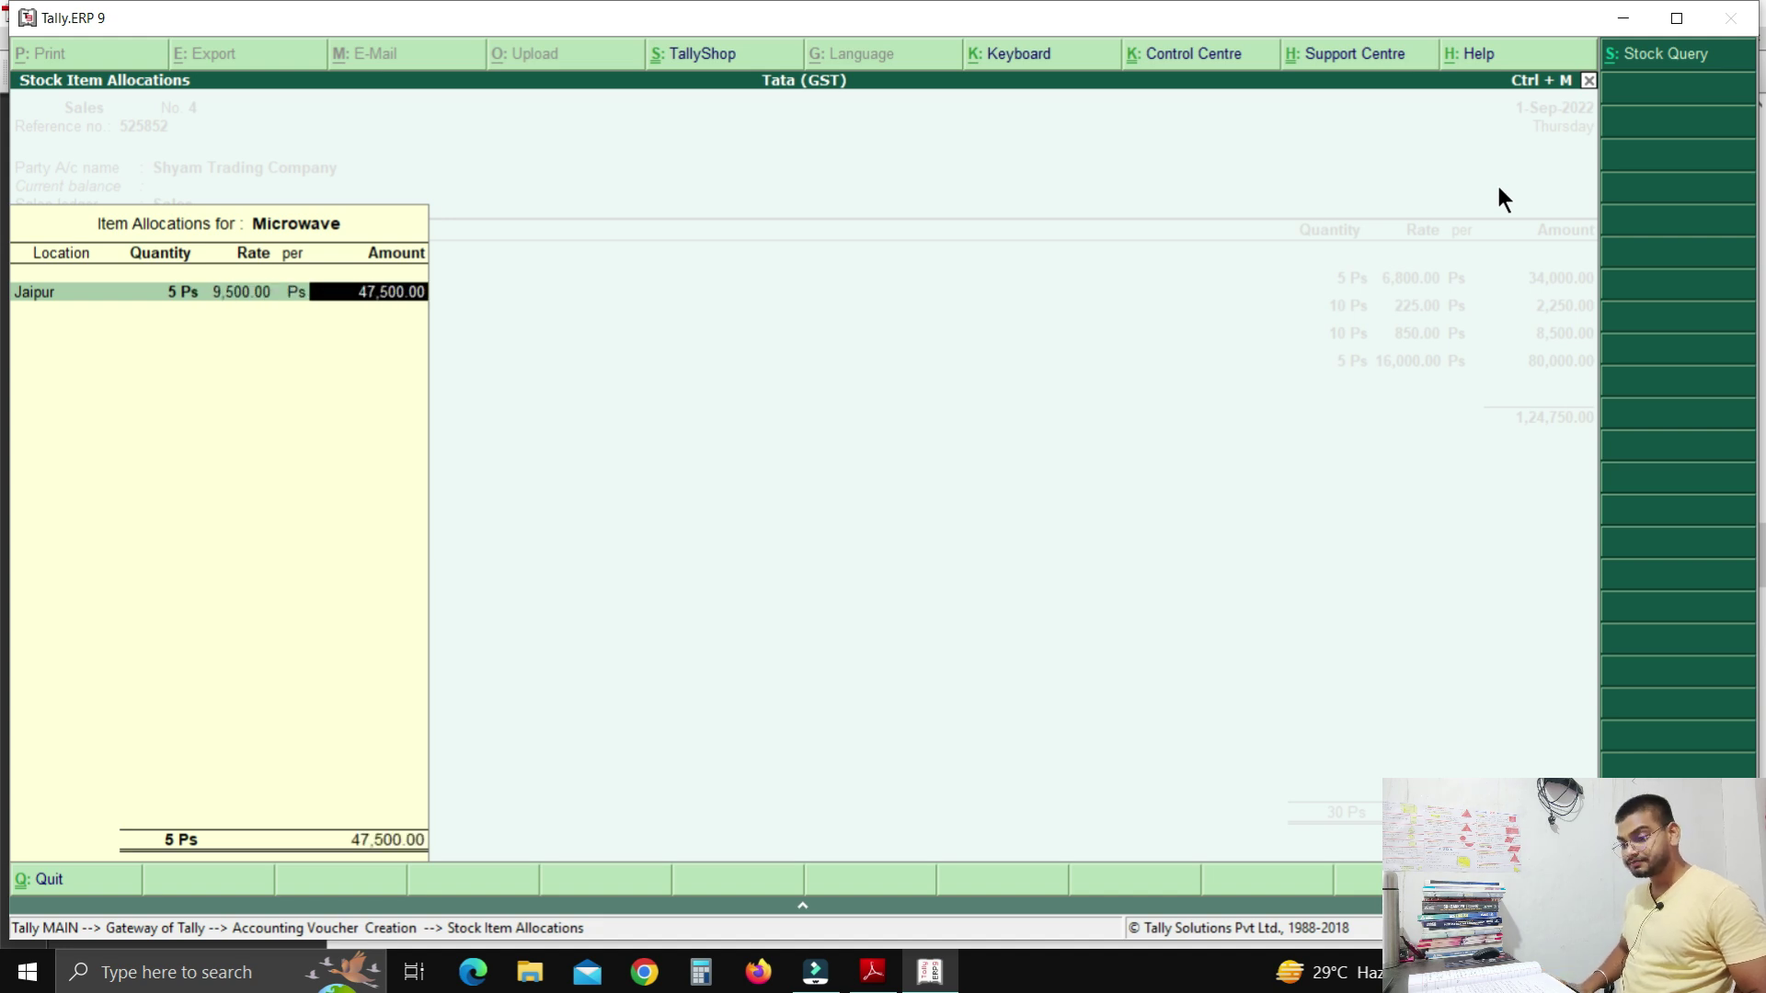
key(Return)
key(Return)
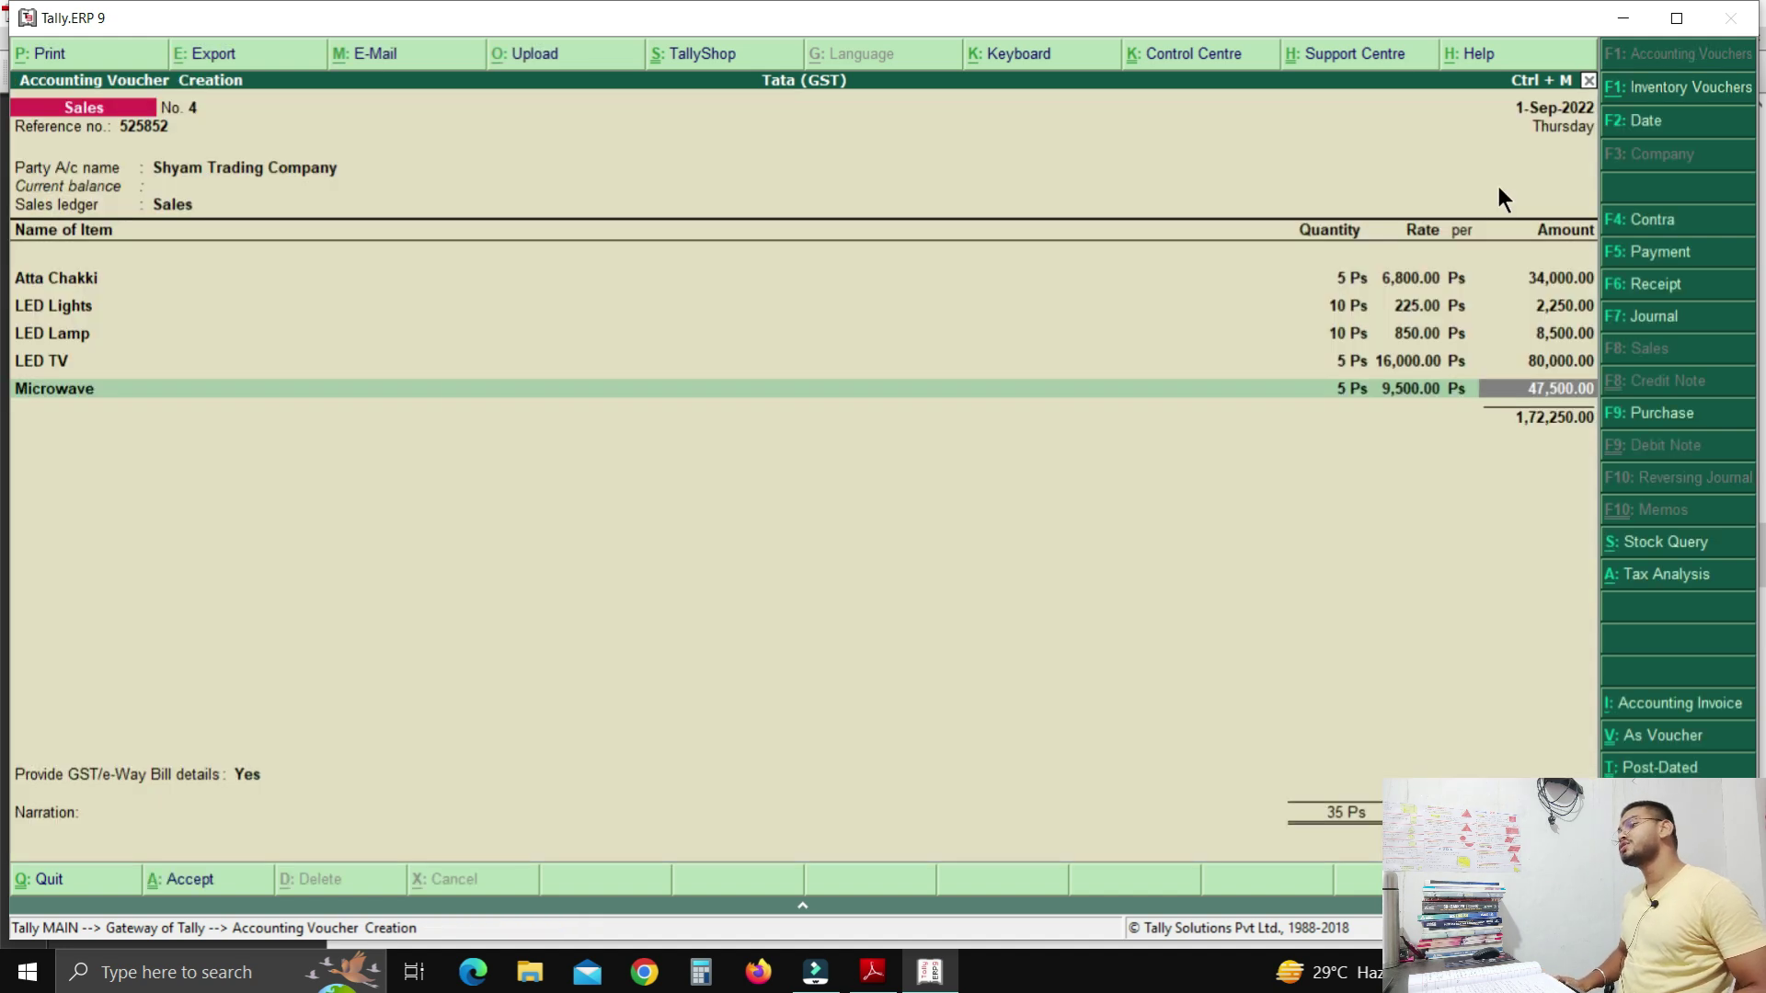
key(Return)
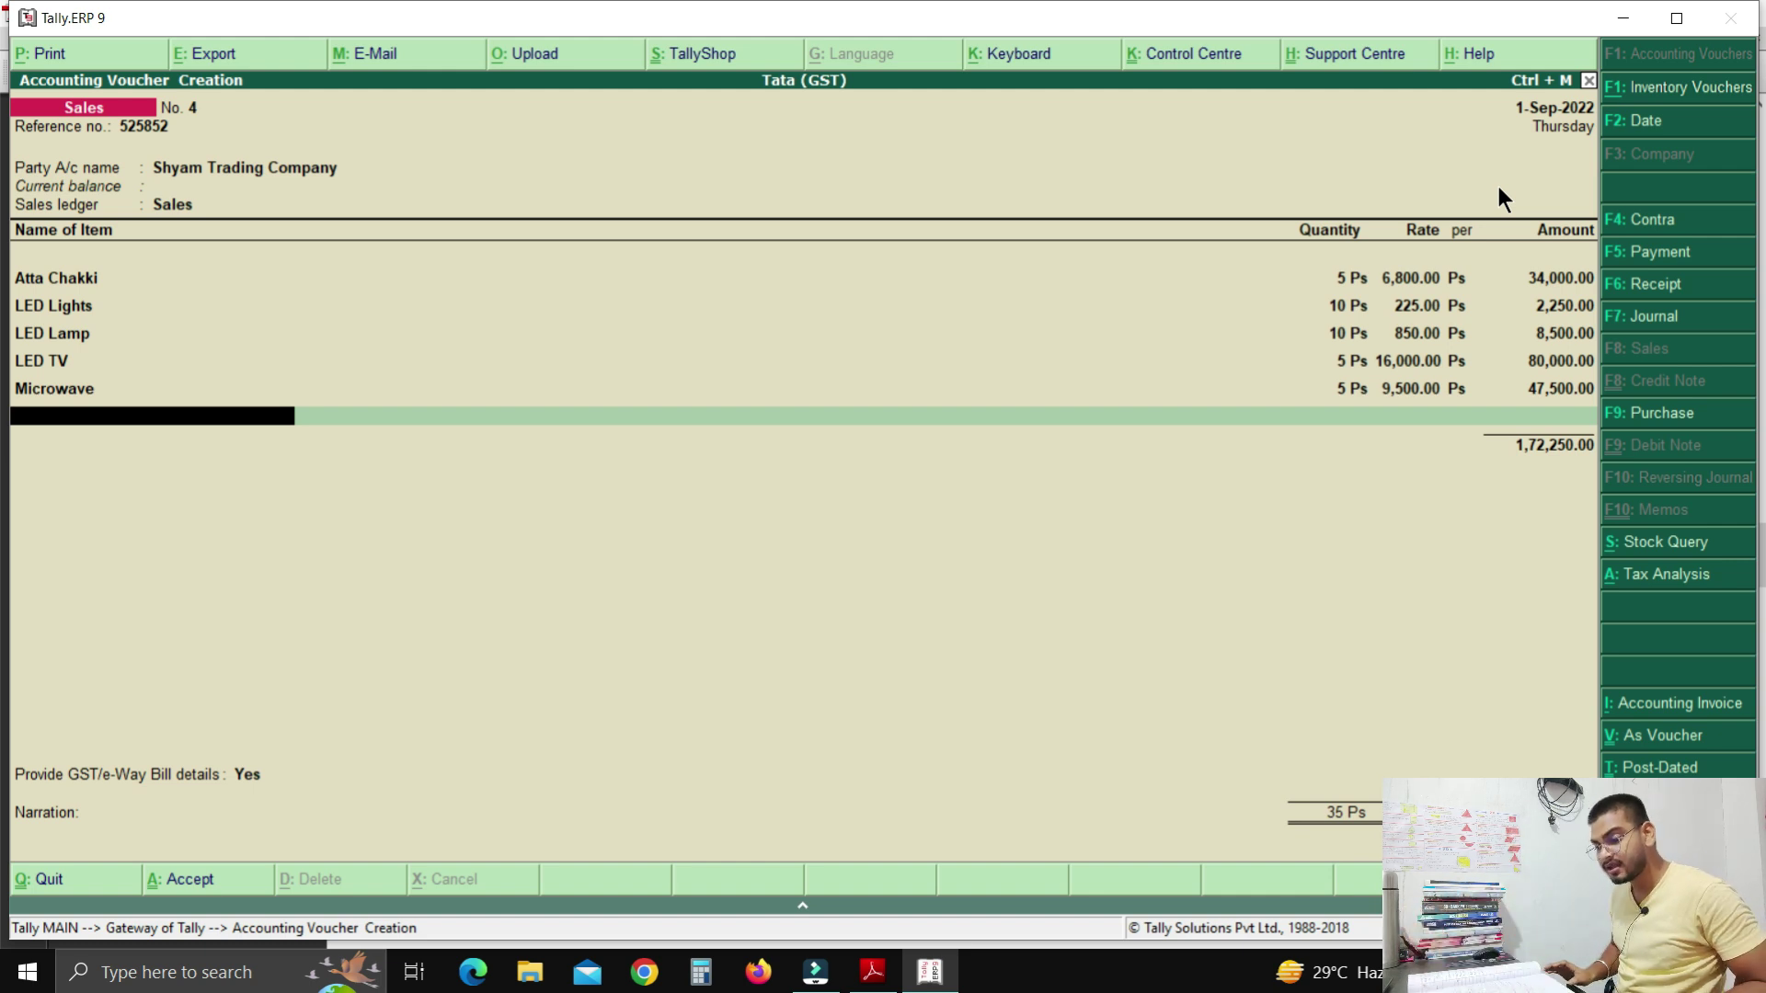
Add the item Electric Kettle to the sales voucher, allocating 10 Ps from Jaipur at a rate of 1,700, and end the item list.
text(e)
key(Down)
key(Return)
text(ja)
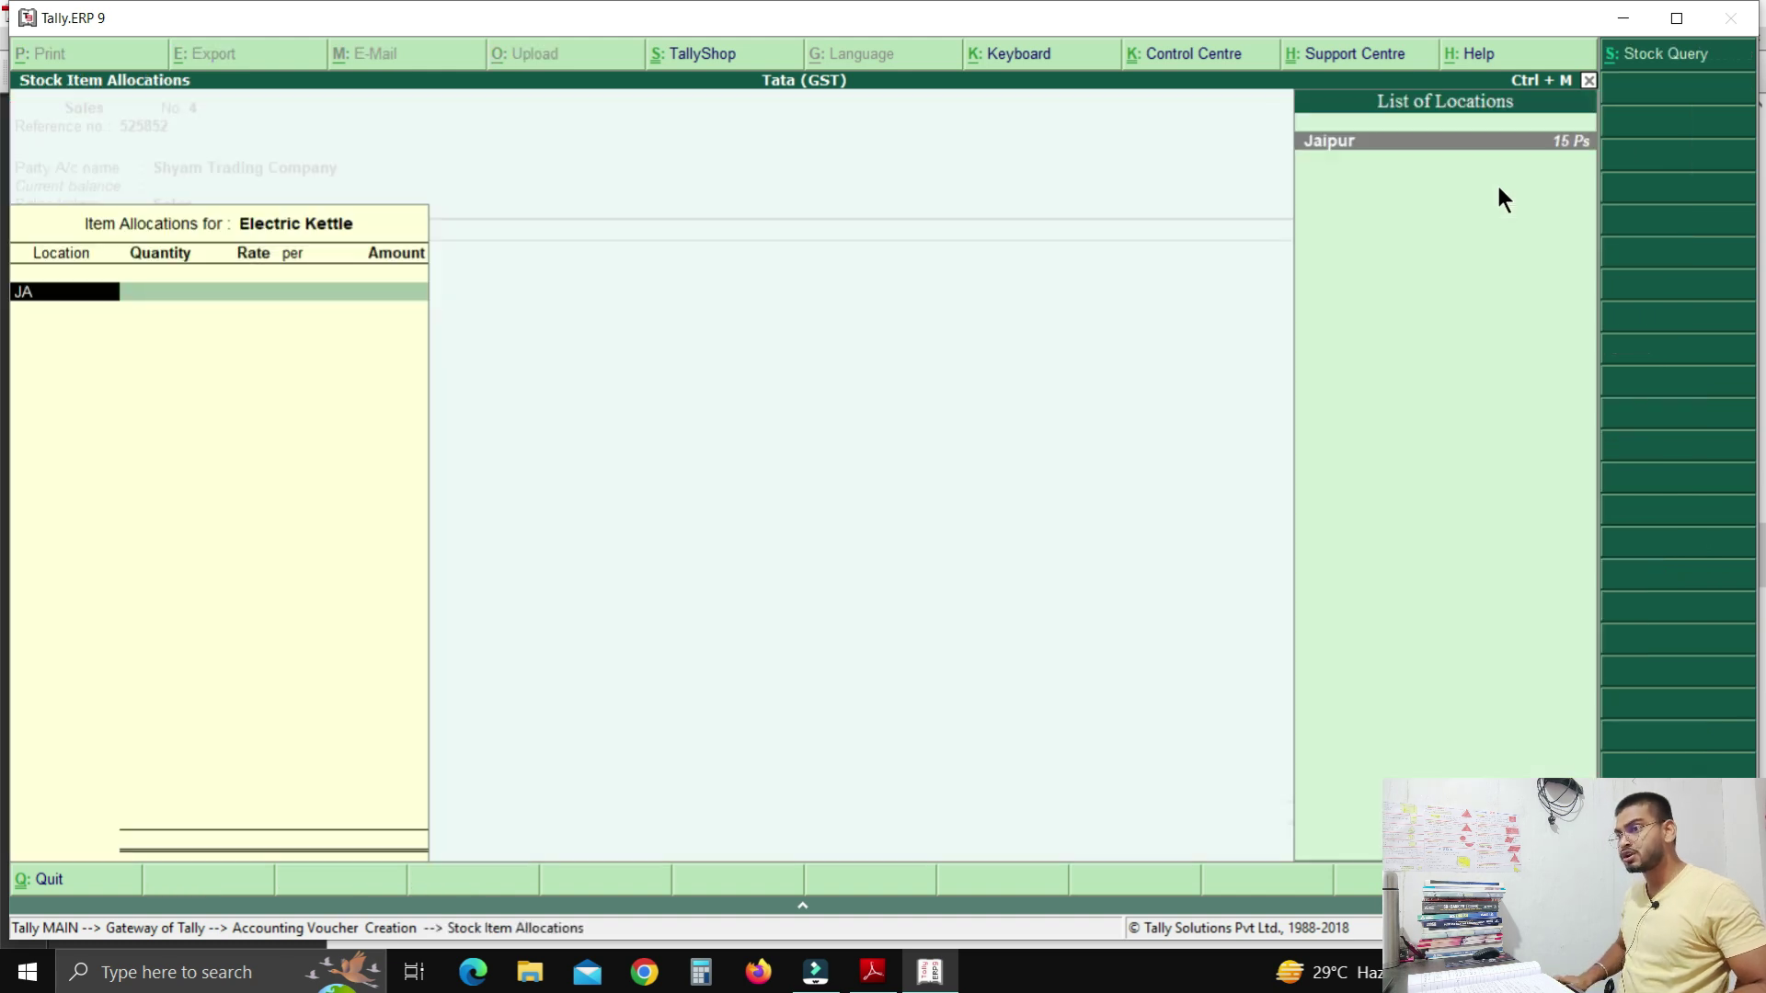
key(Return)
text(10)
key(Return)
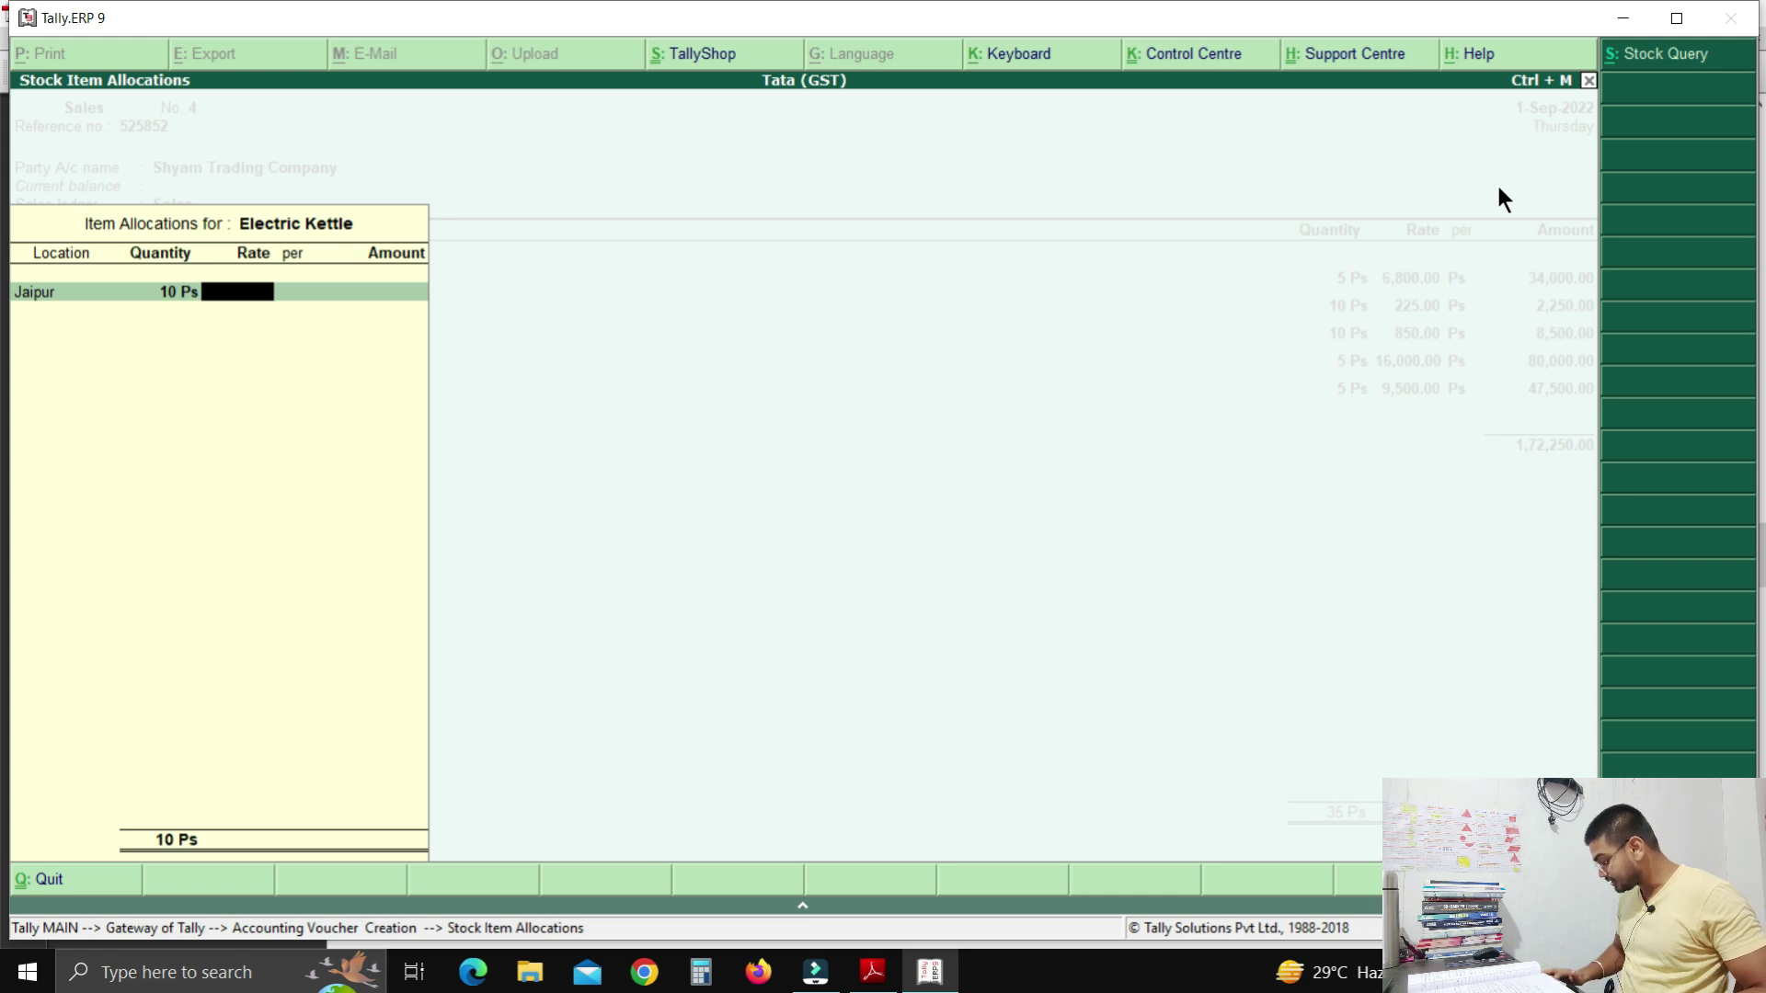
text(1700)
key(Return)
key(Return)
key(Return)
key(Return)
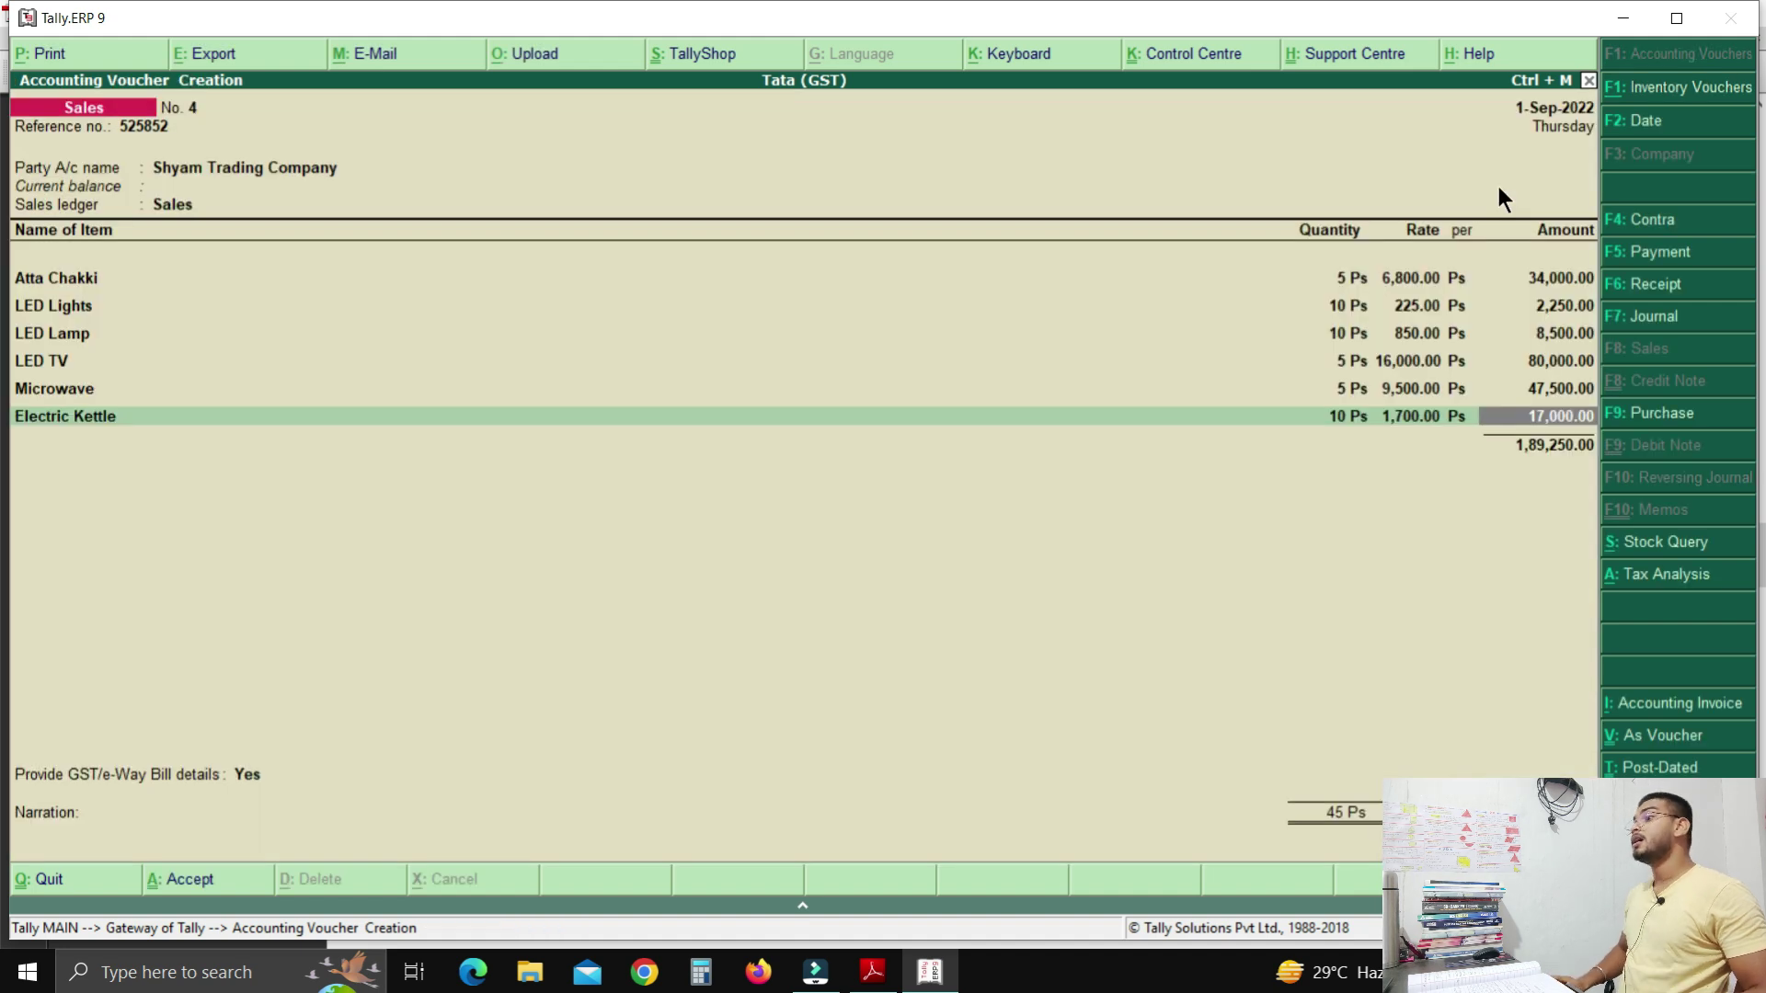
key(Return)
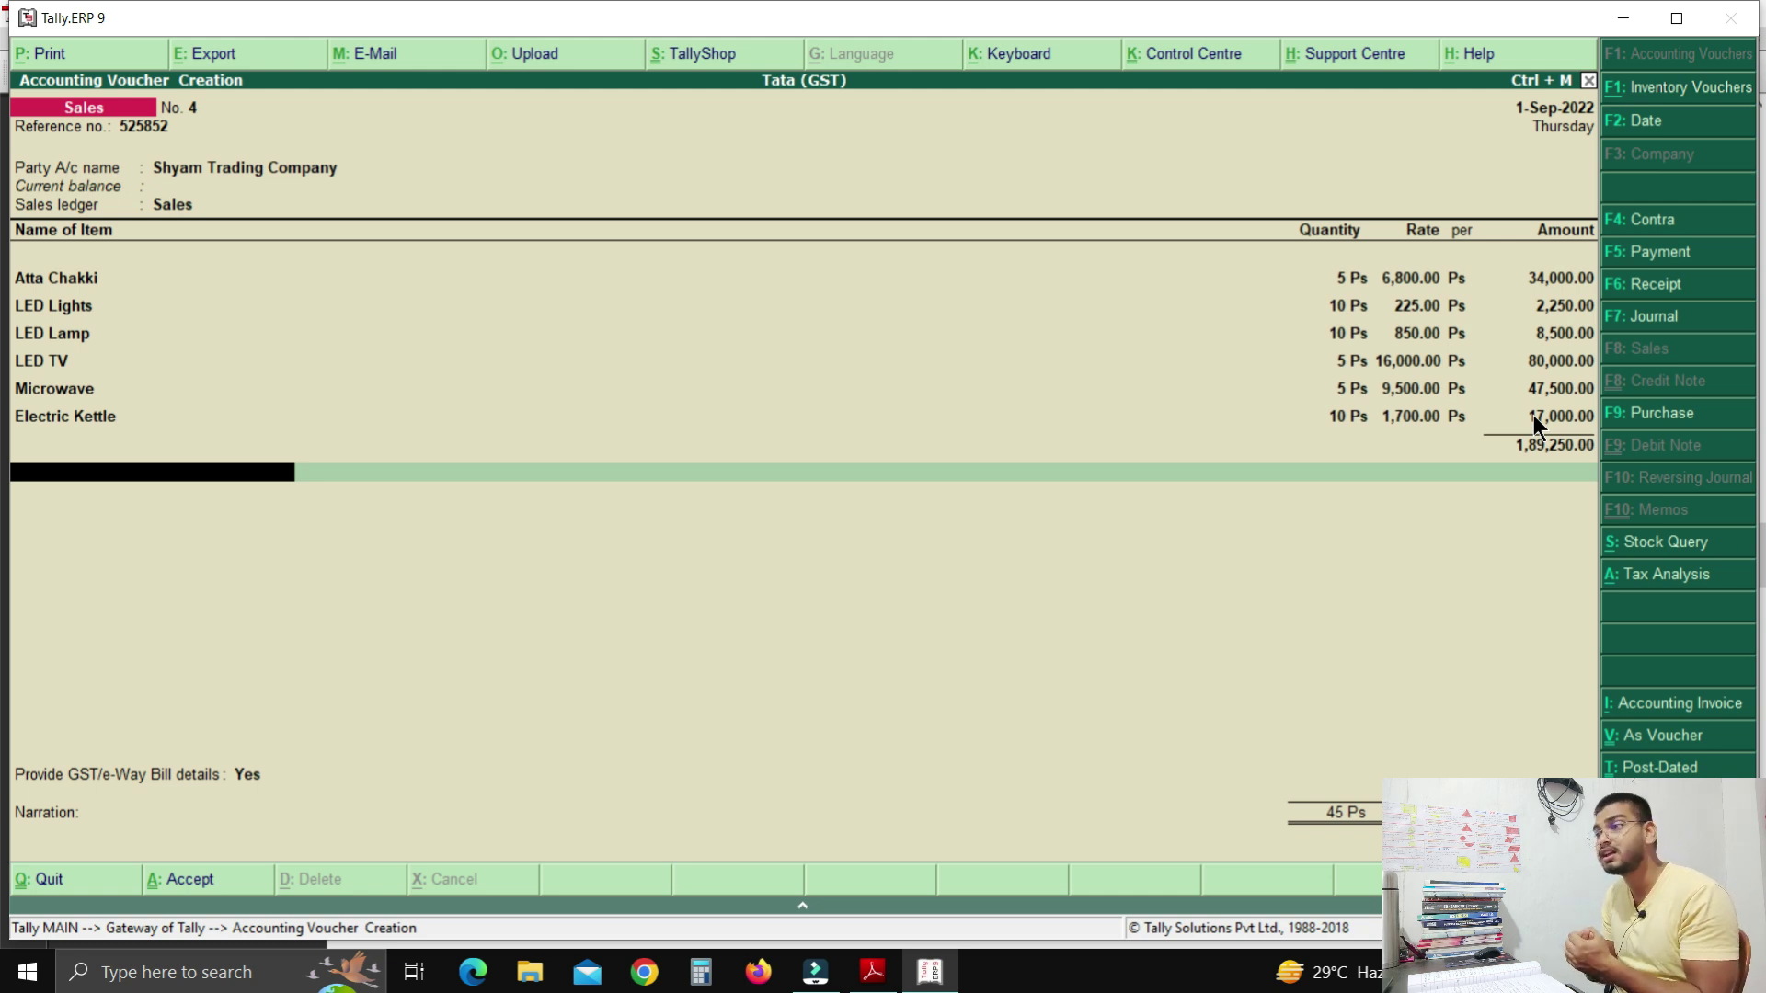
Add the CGST and SGST ledgers below the items with their calculated amounts and end the ledger list.
text(C)
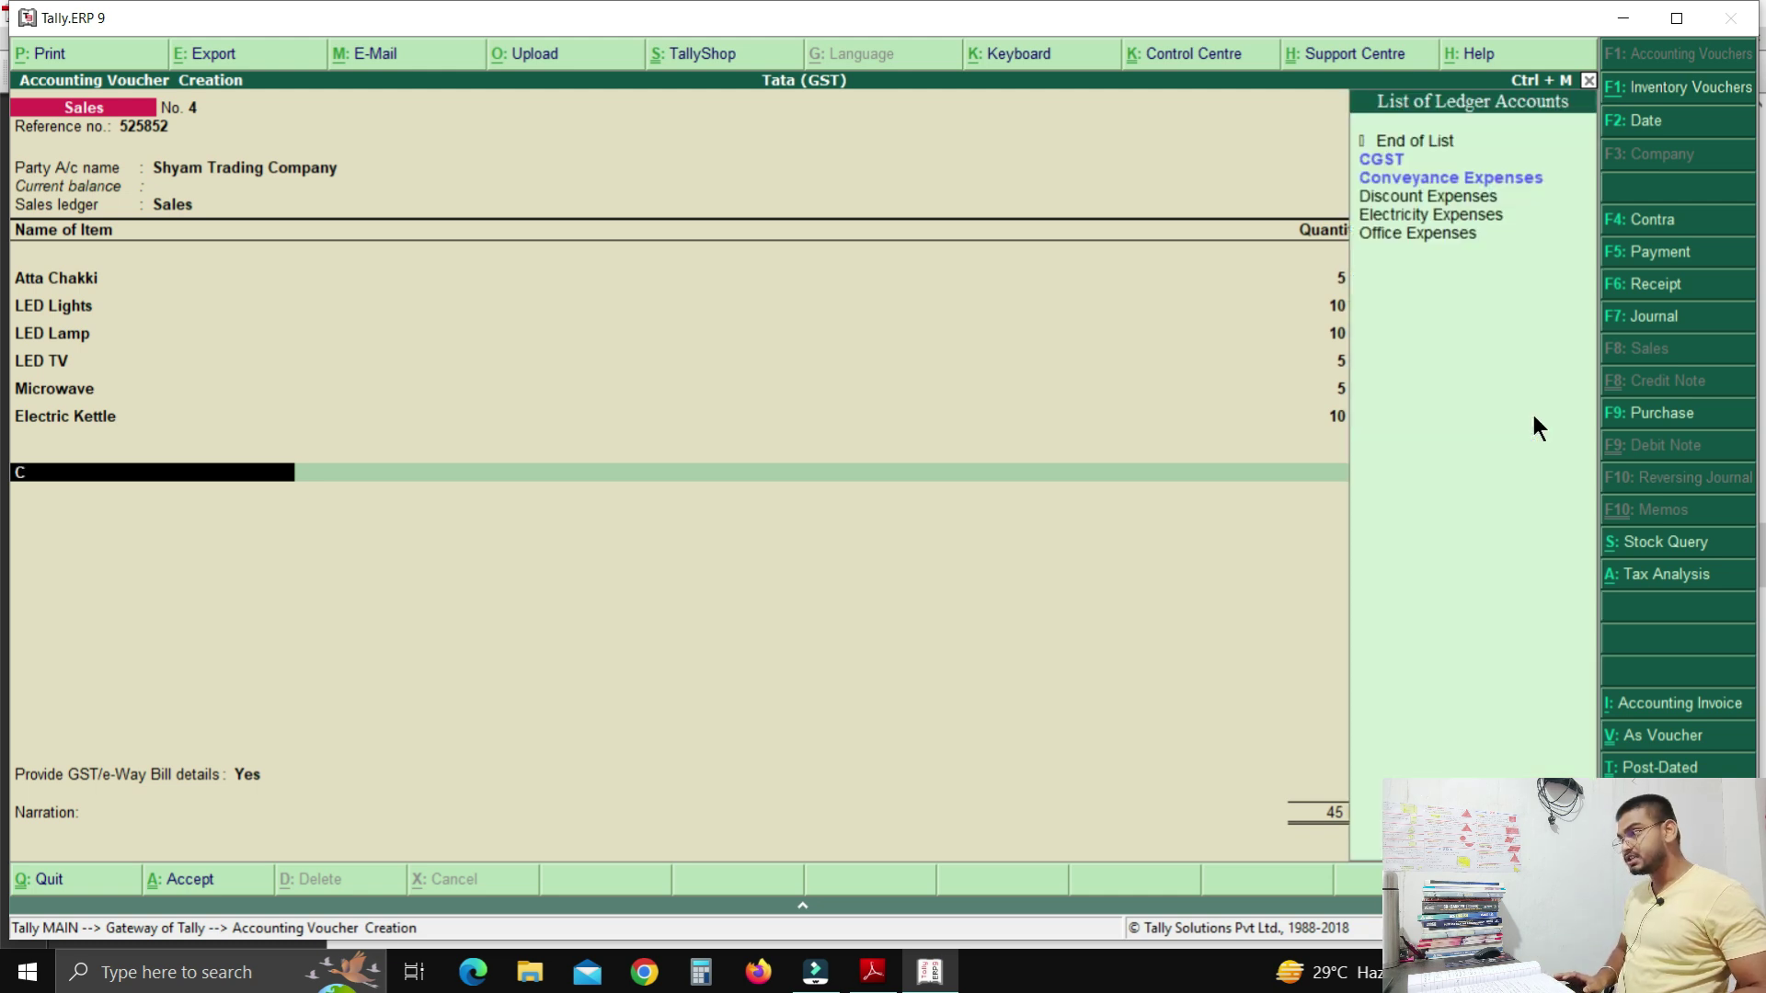
text(G)
key(Return)
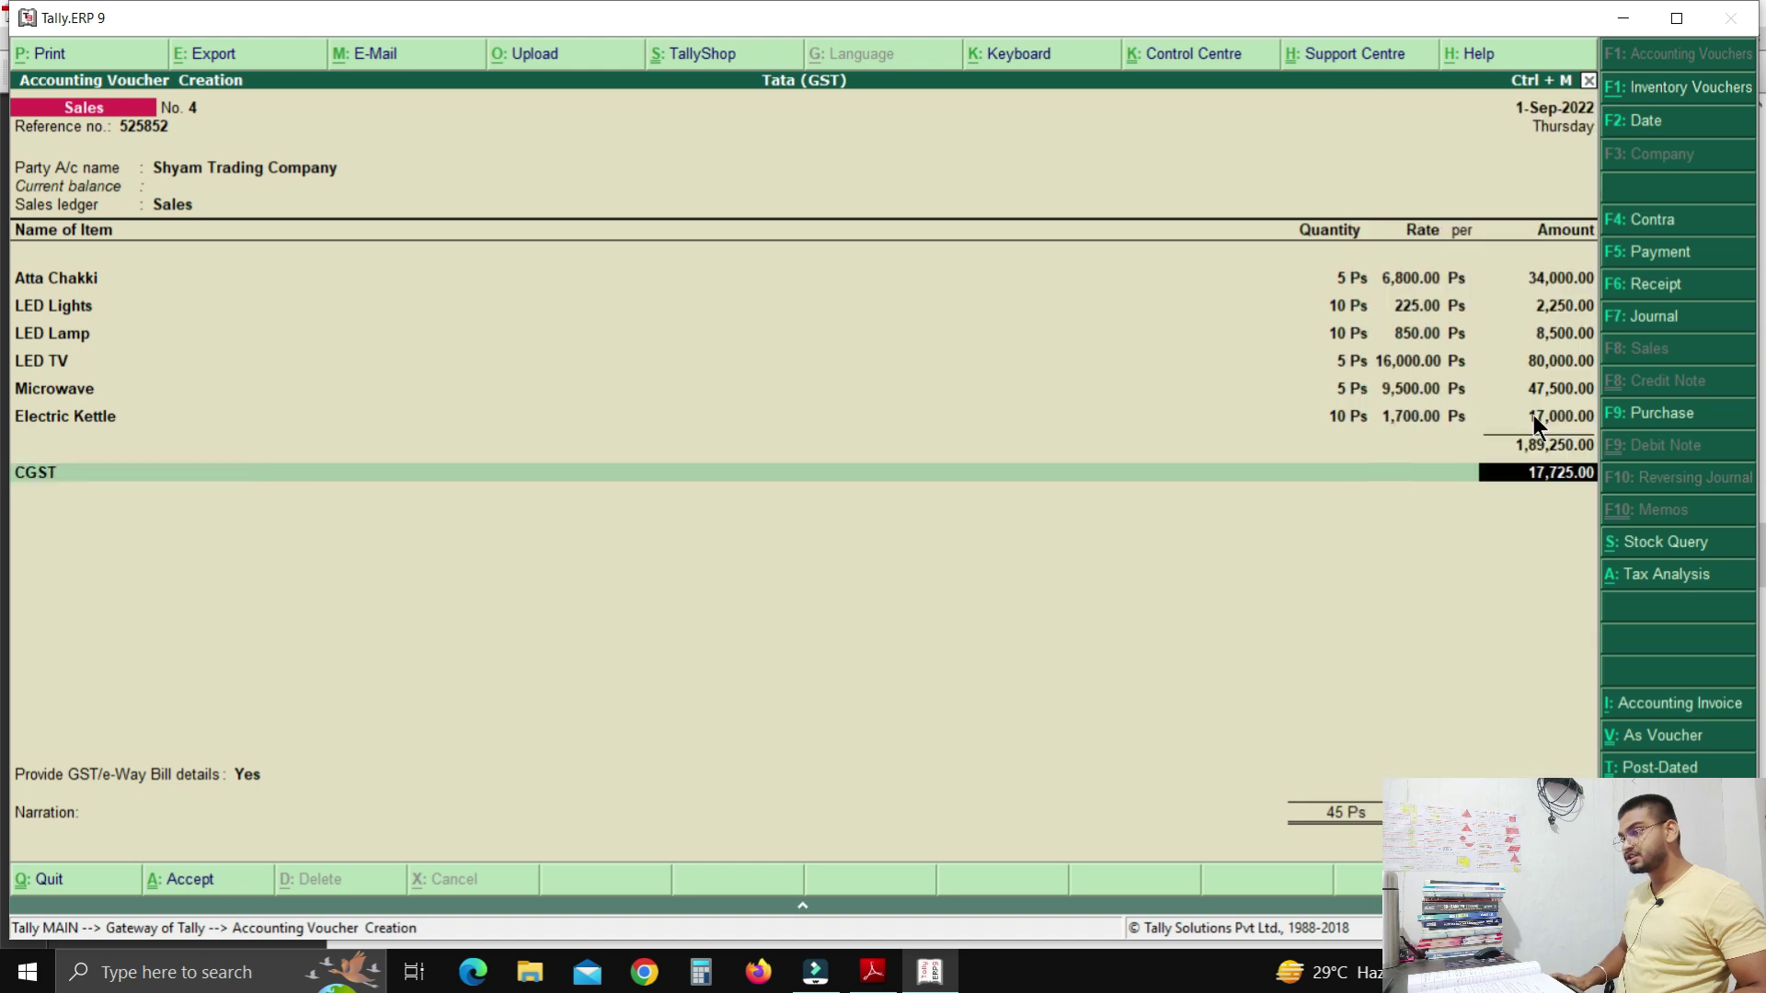
key(Return)
text(S)
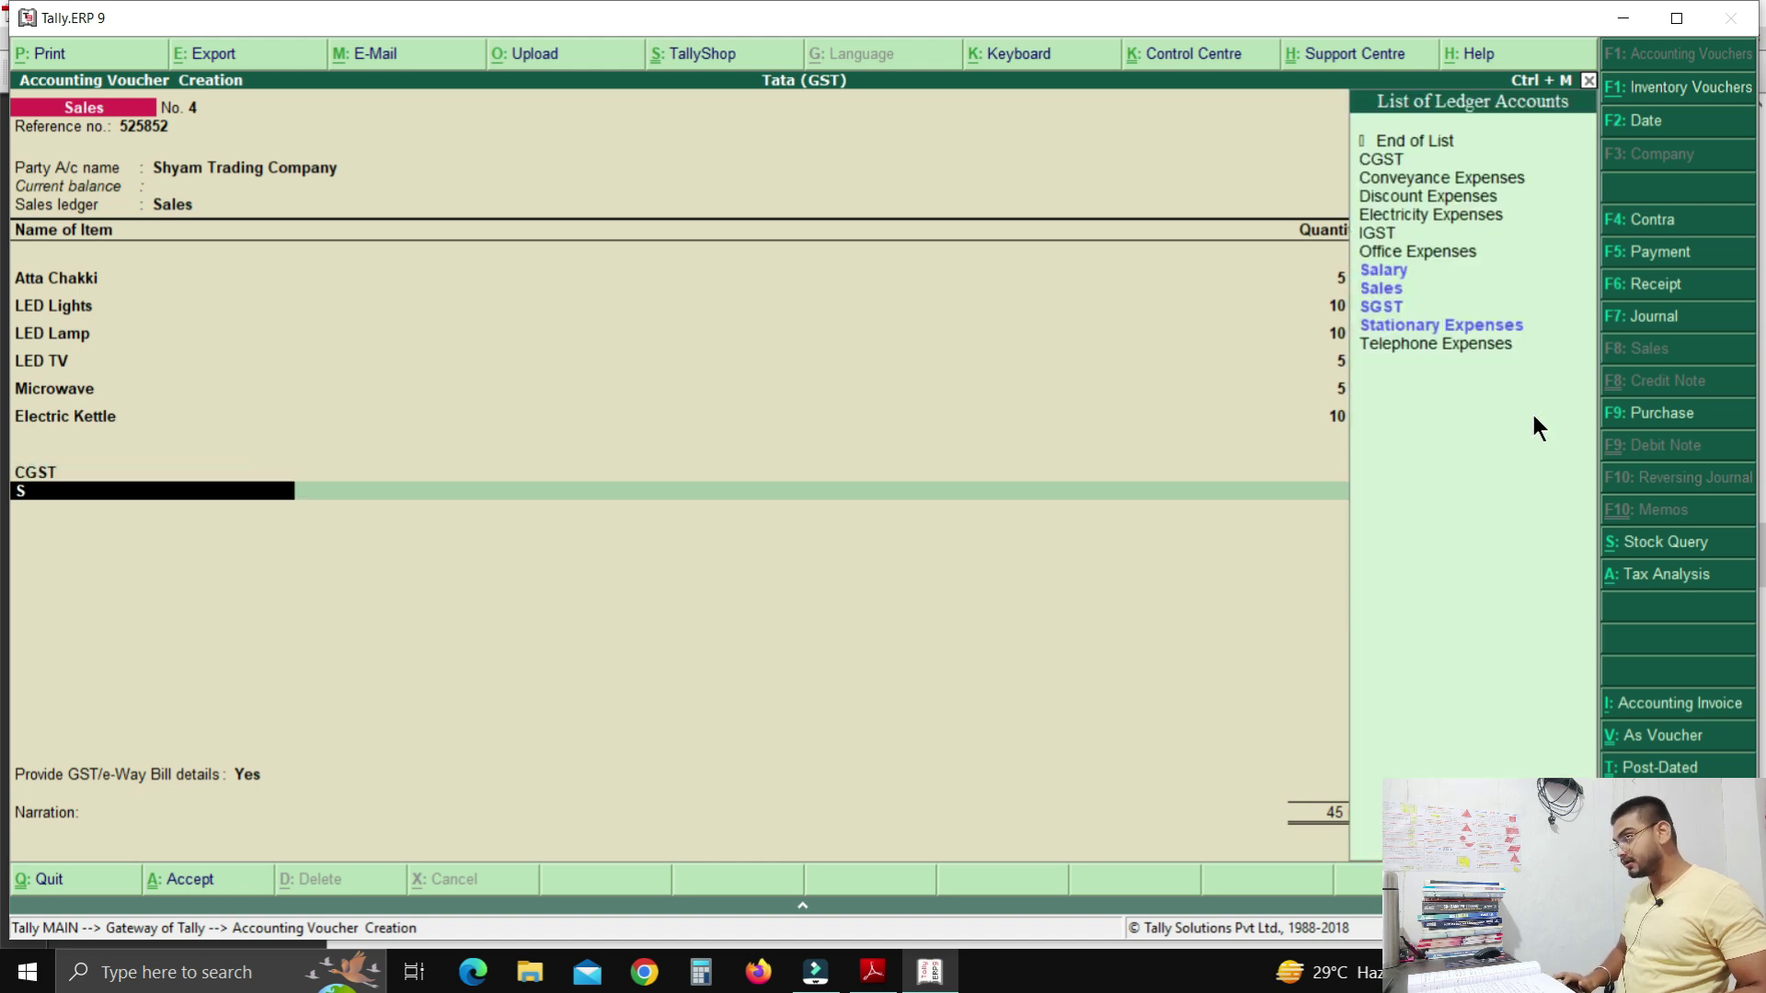
key(Down)
key(Down)
key(Return)
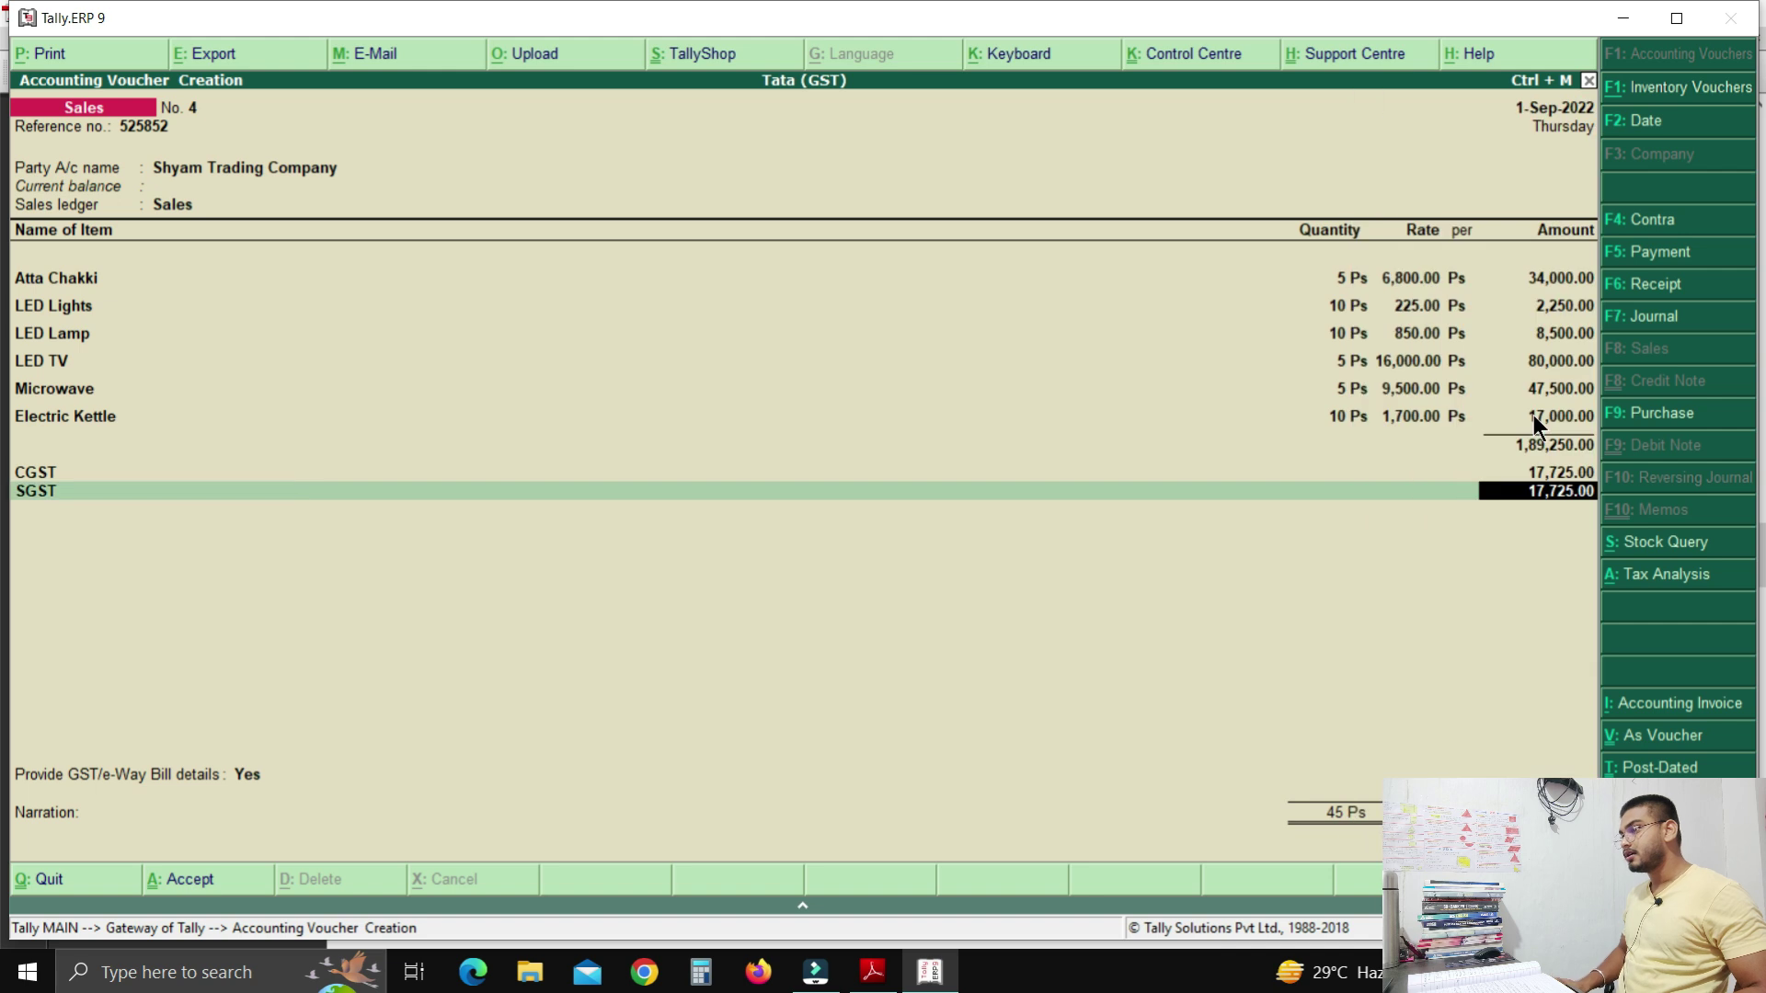
key(Return)
key(Return)
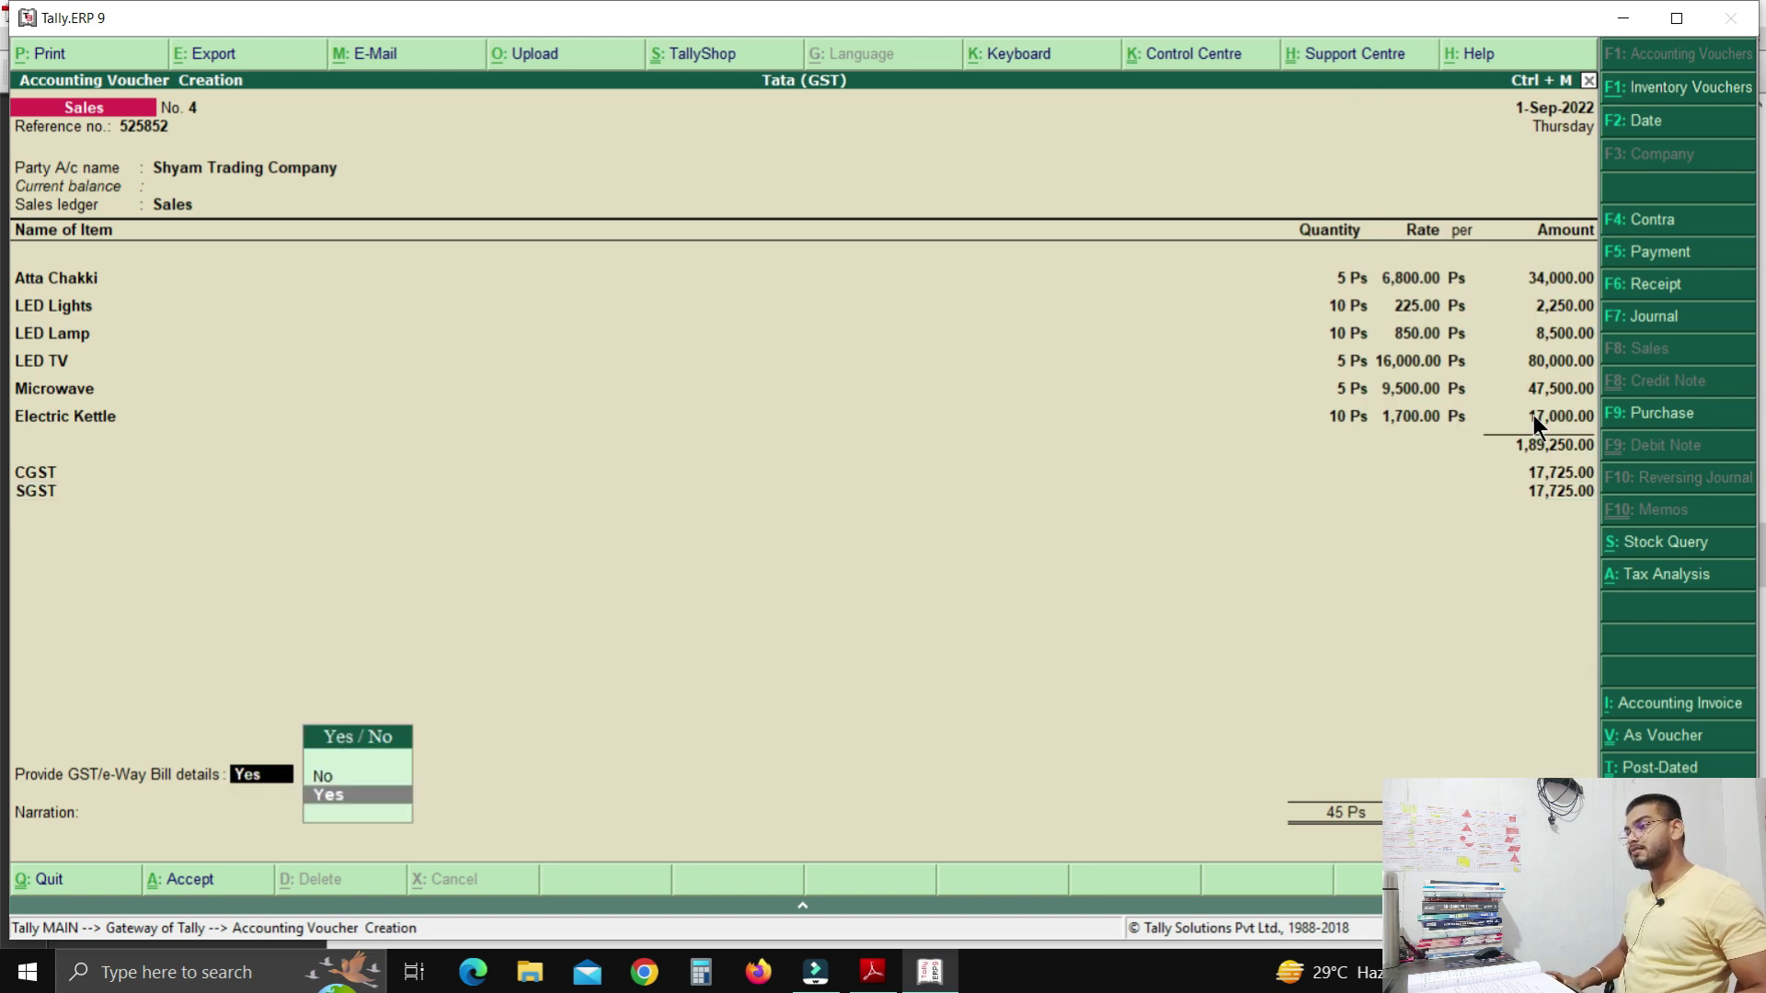
Provide the GST/e-Way Bill details with the default entries, leave the narration empty and save the sales voucher.
key(Return)
key(Return)
key(Return)
key(Return)
key(Return)
key(Return)
key(Return)
key(Return)
key(Return)
key(Return)
key(Return)
key(Return)
key(Return)
key(Return)
key(Return)
key(Return)
key(Return)
key(Return)
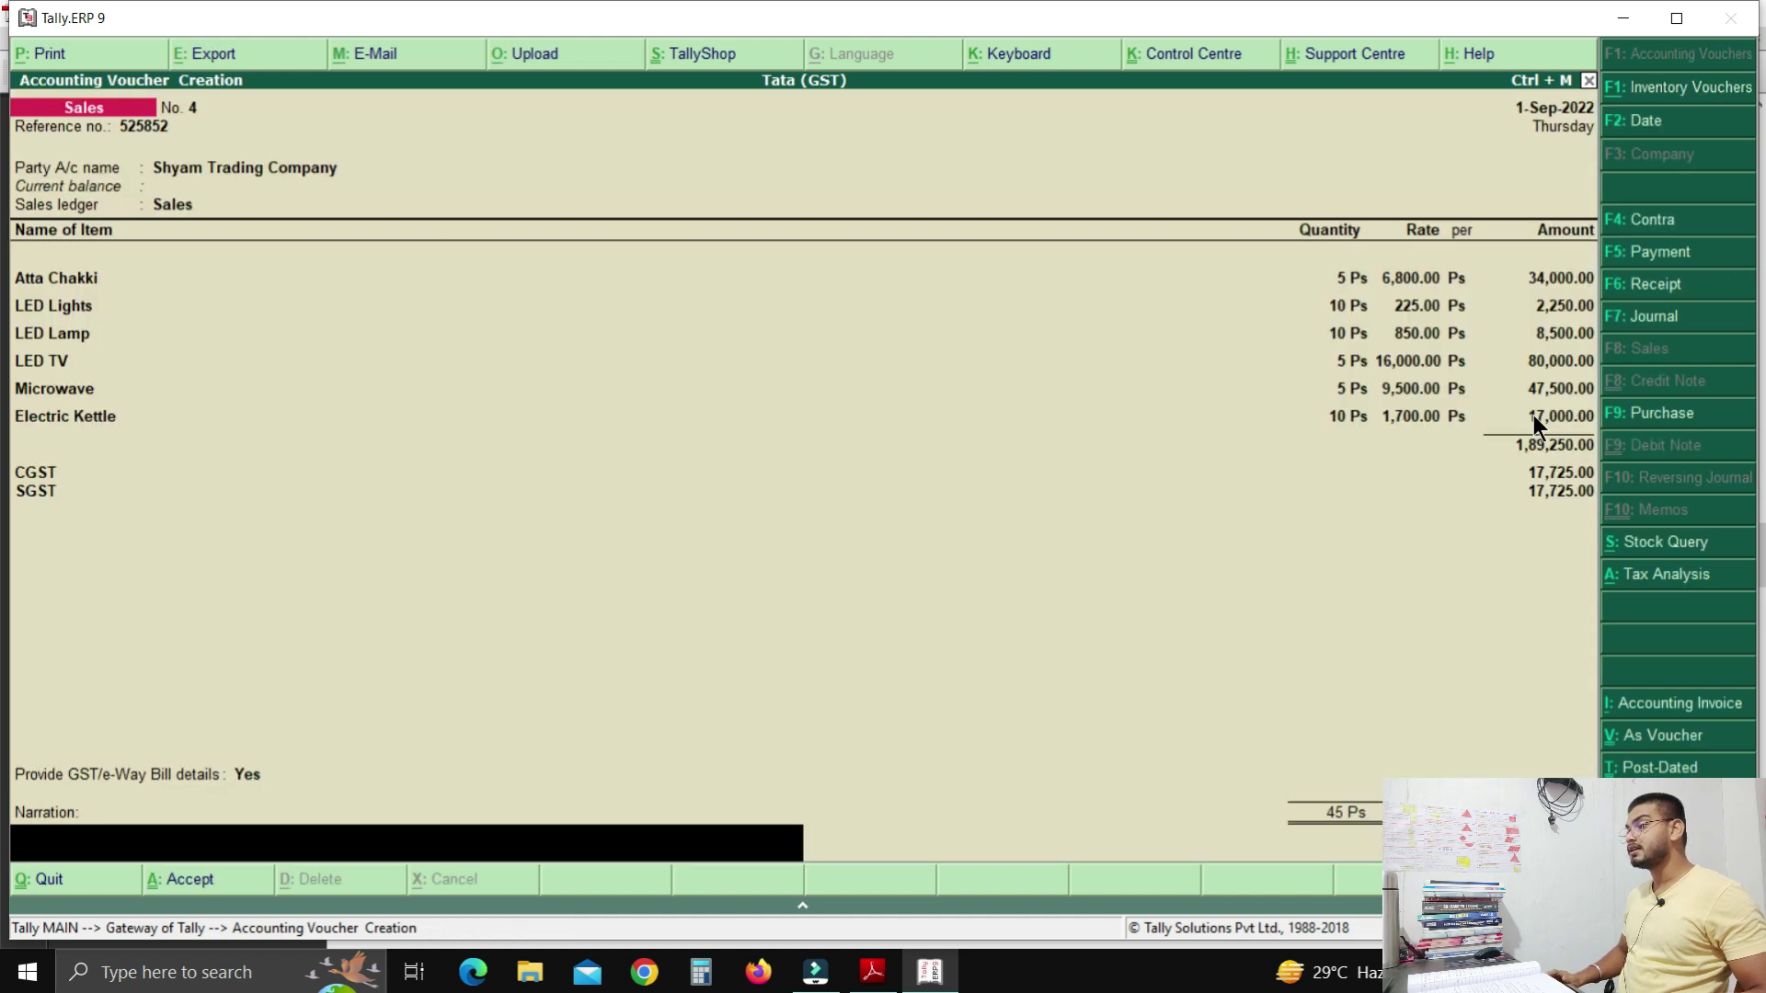
key(Return)
key(Return)
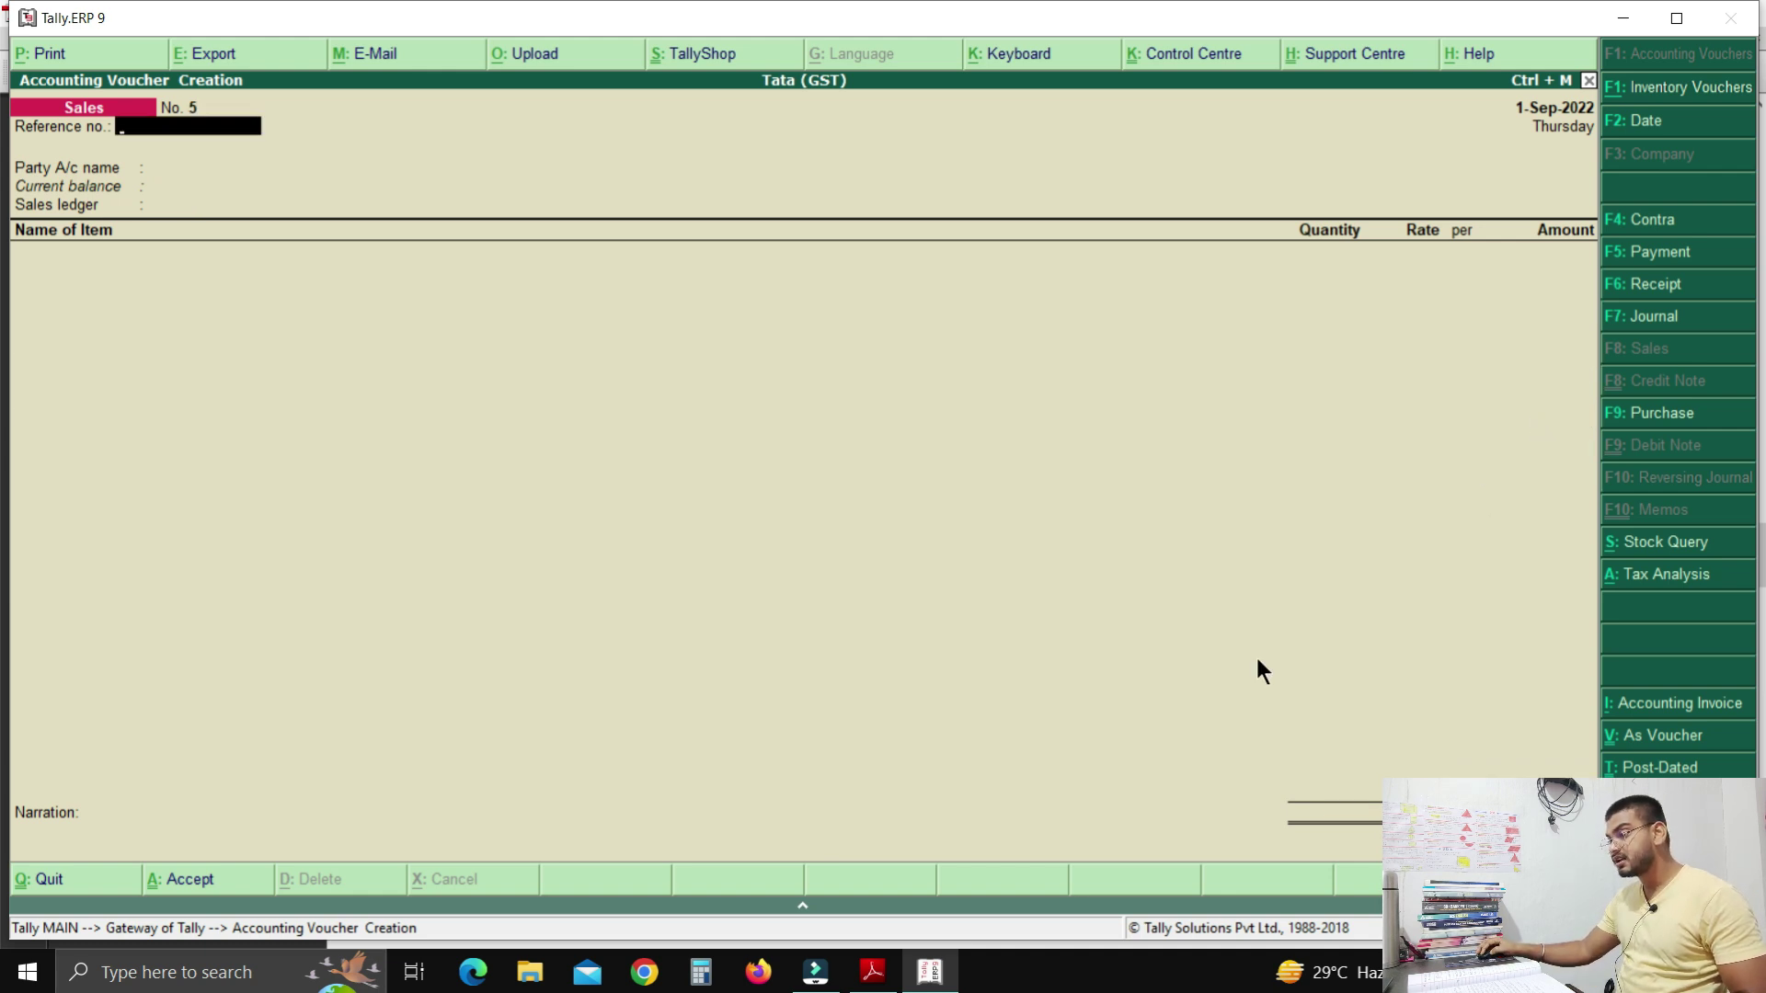
Review Q 8 on the Satish Electronics cheque in gst 37.pdf in Adobe Reader, and return to Tally.ERP 9.
click(872, 973)
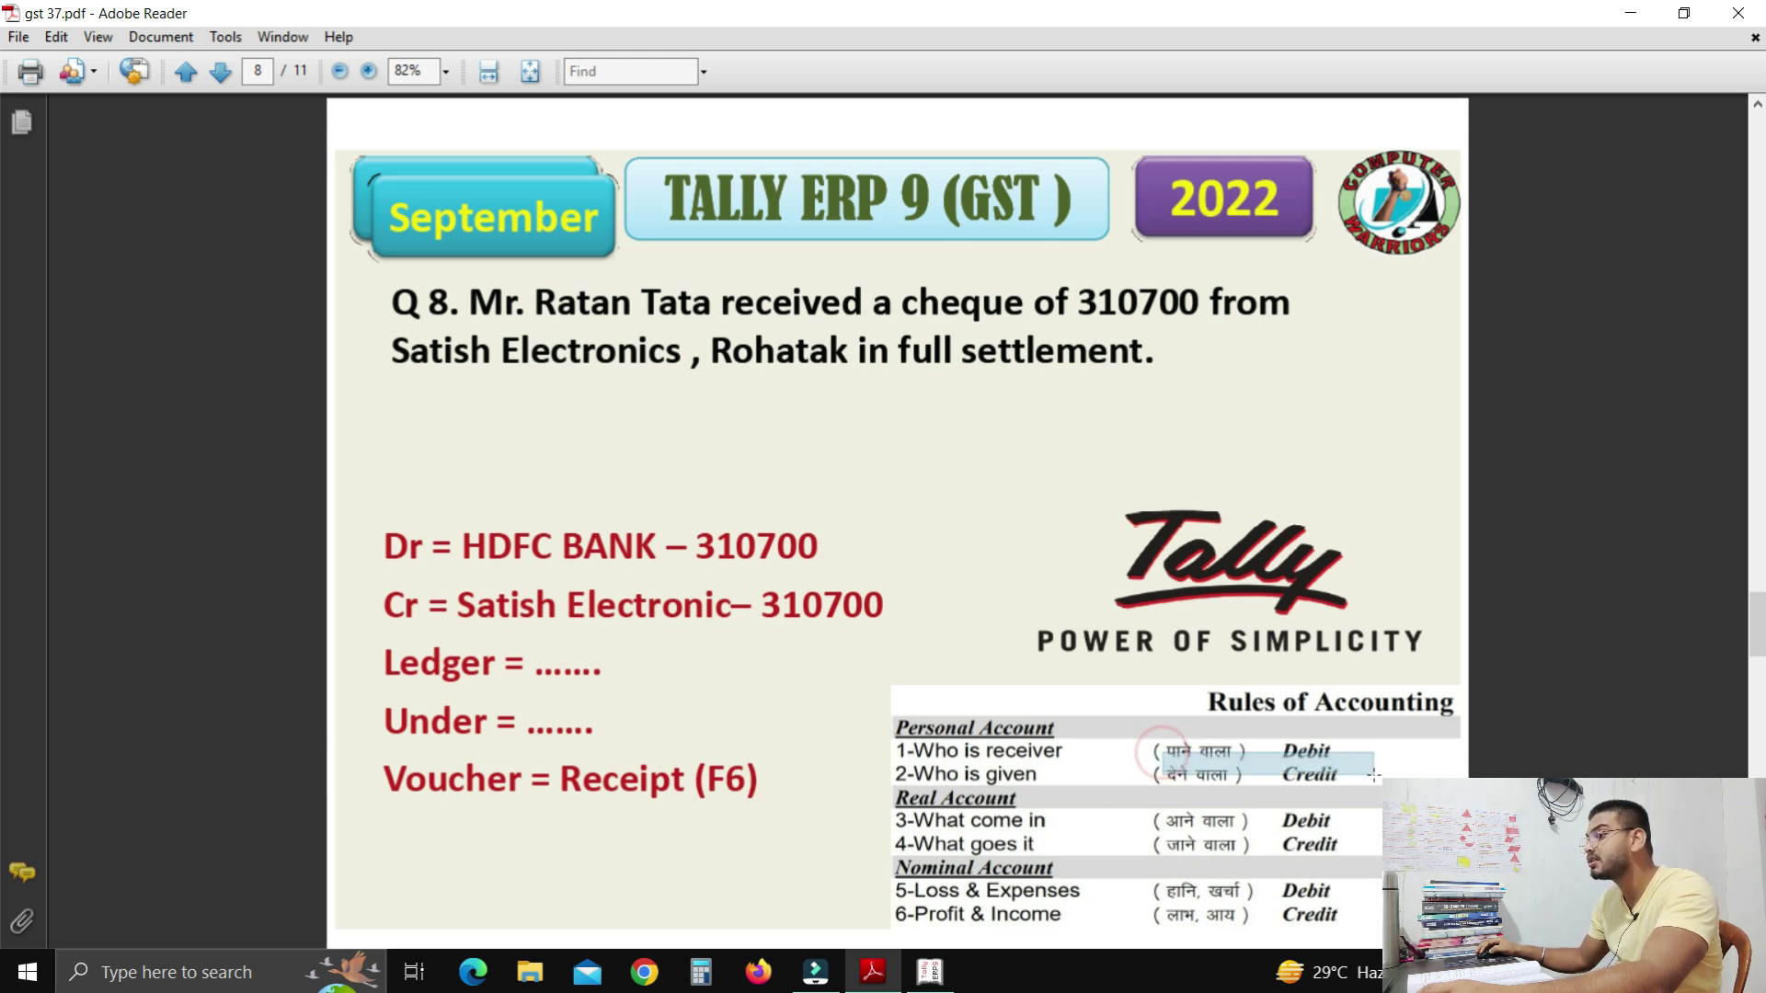
drag(1159, 756, 1369, 740)
click(889, 637)
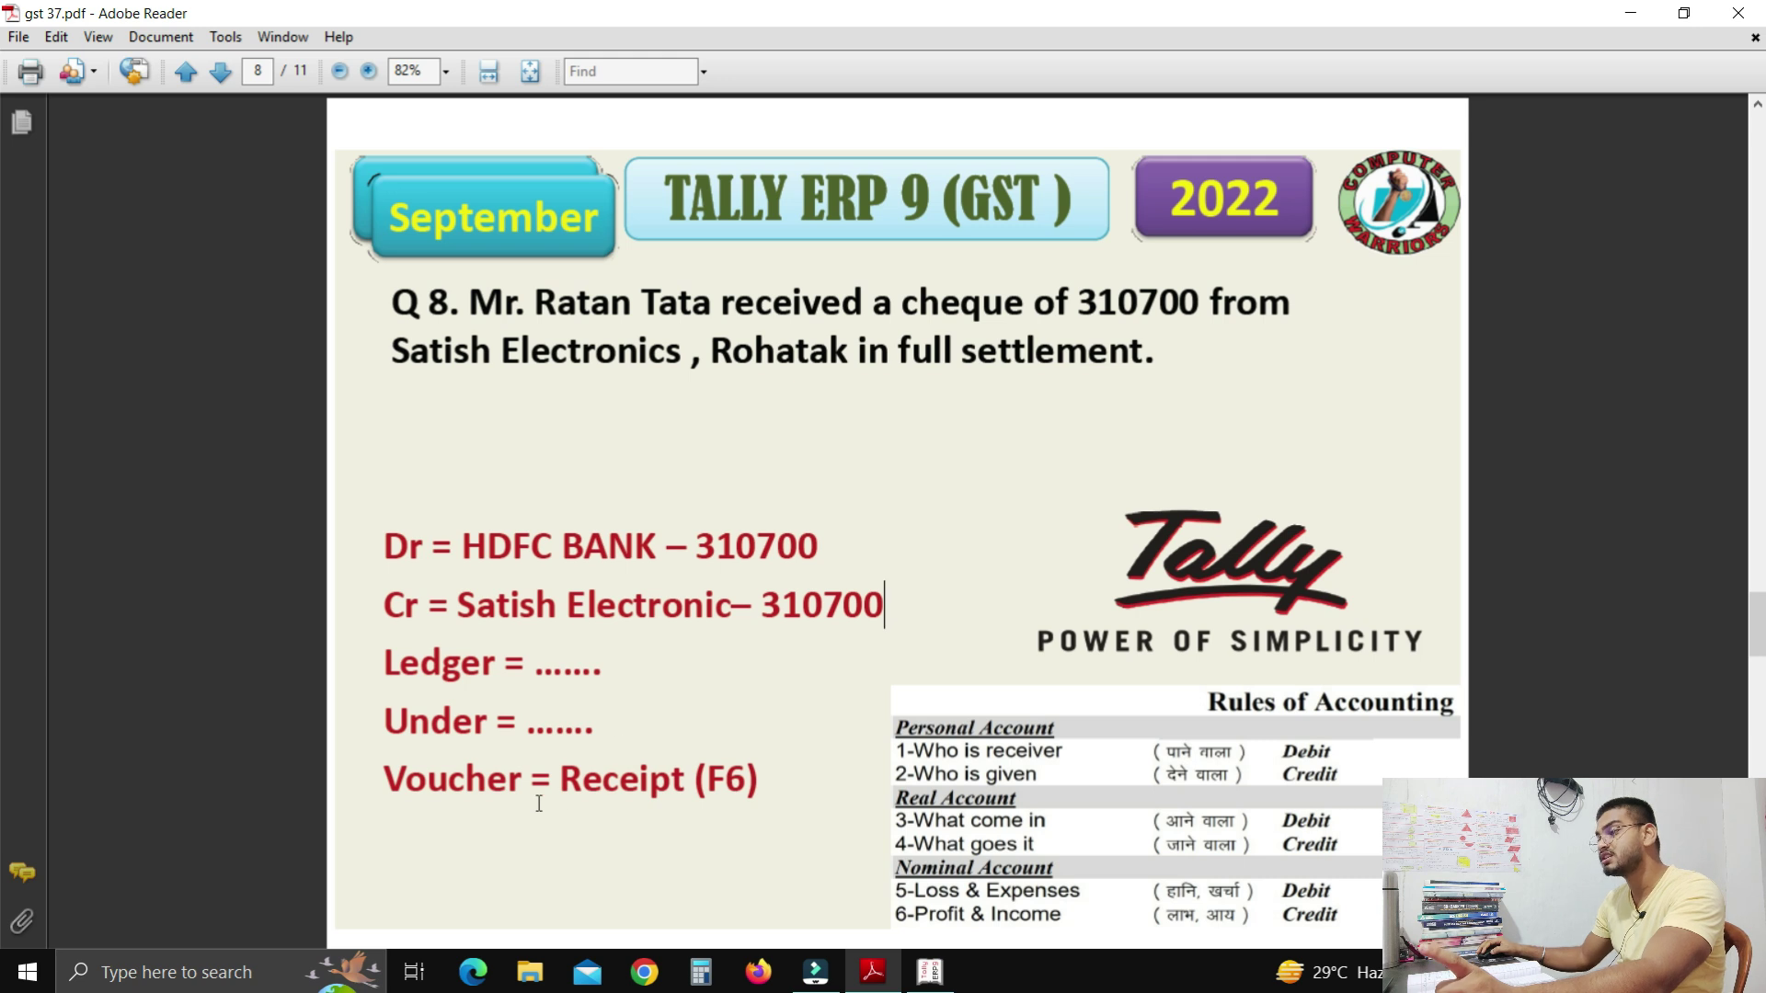
click(927, 973)
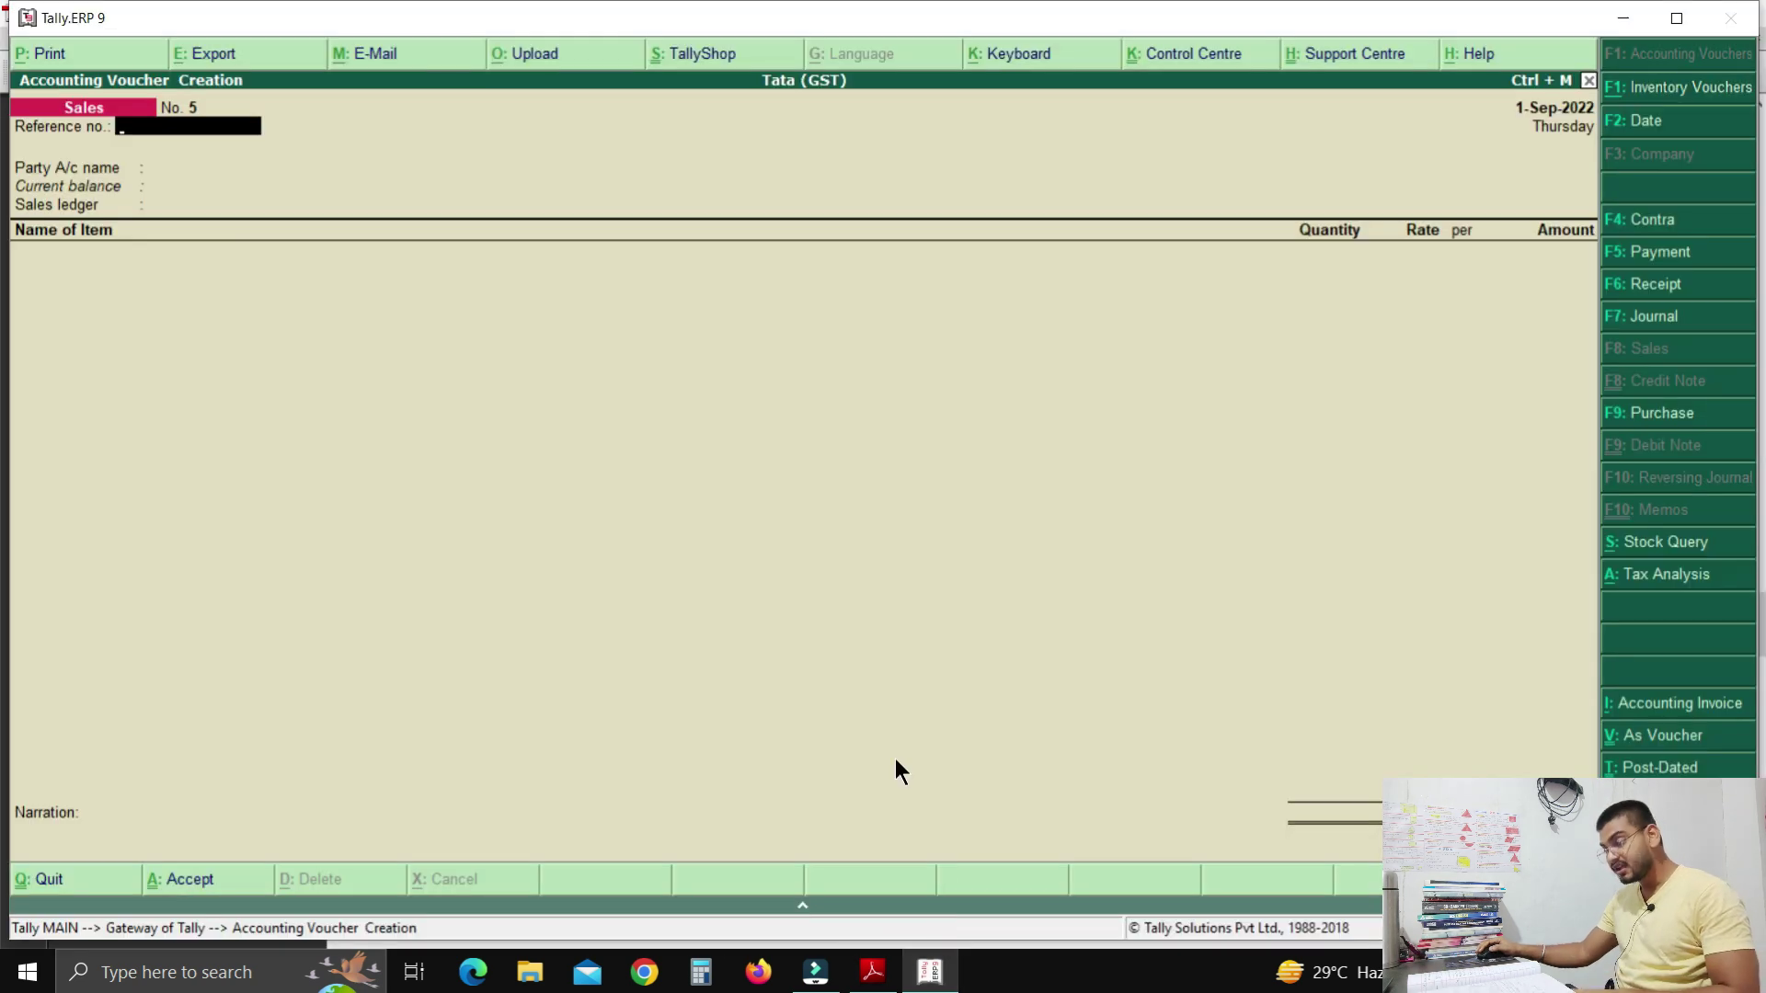
Start a receipt voucher and credit the ledger SATISH ELECTRONIC with 3,10,755.
key(F6)
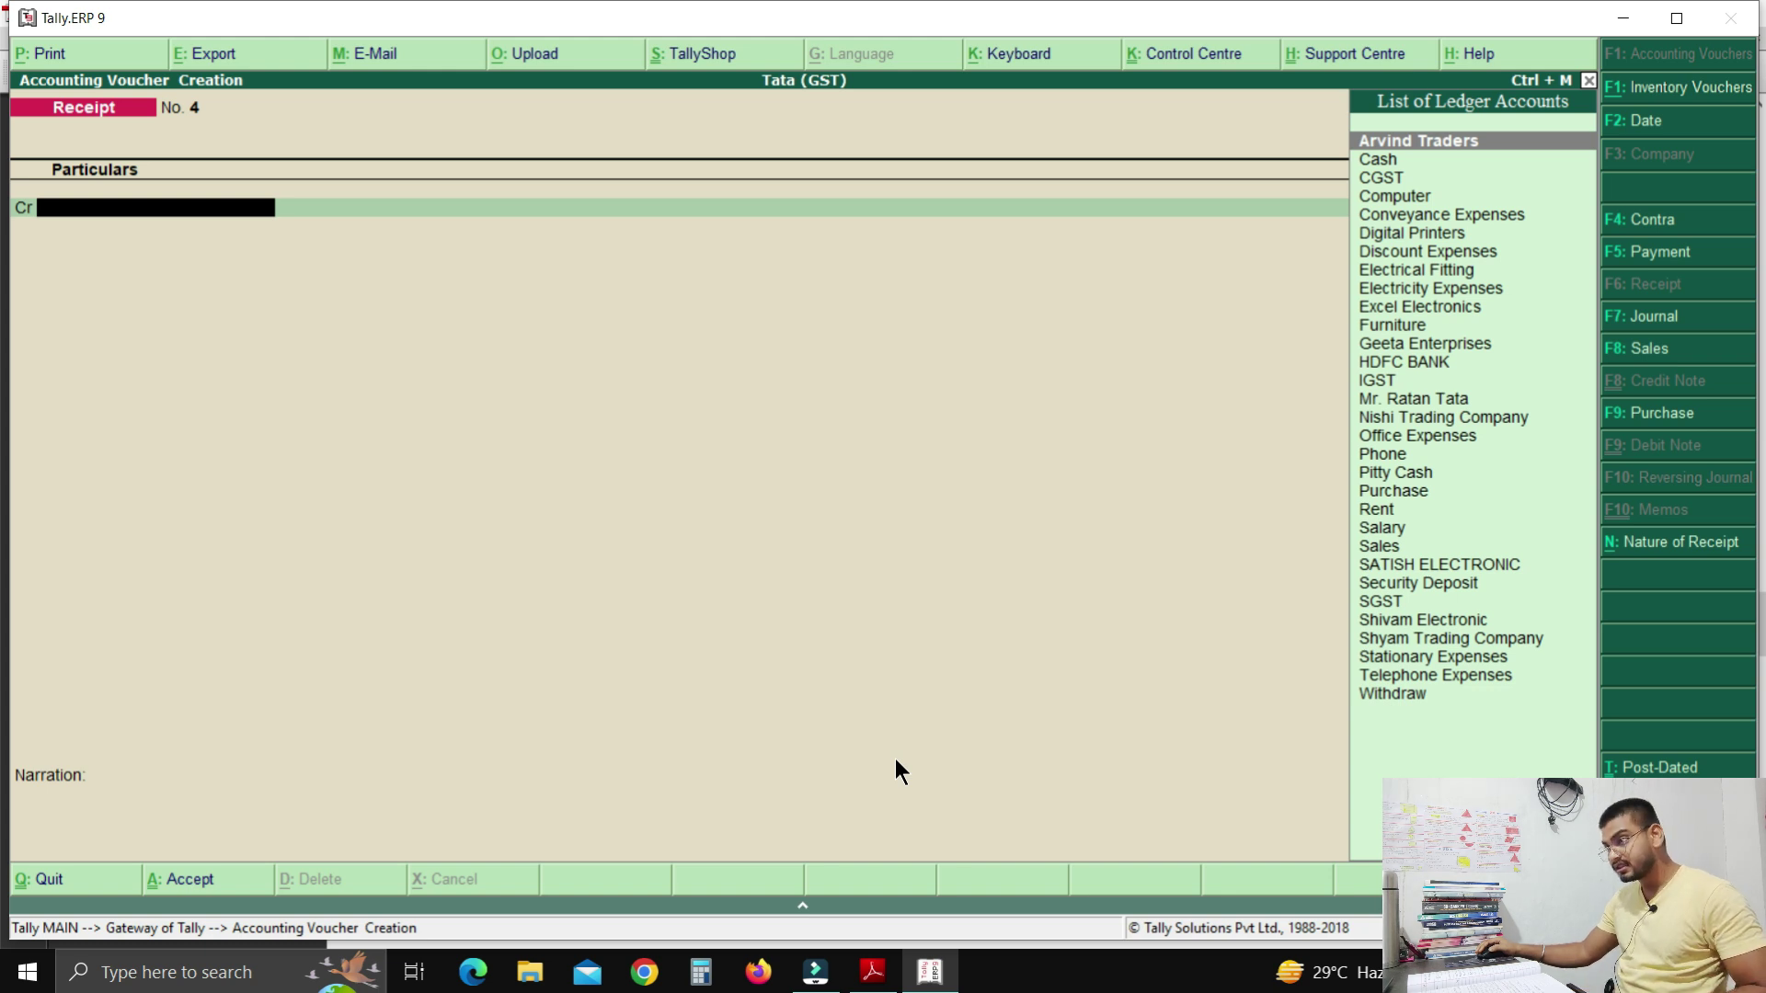
text(S)
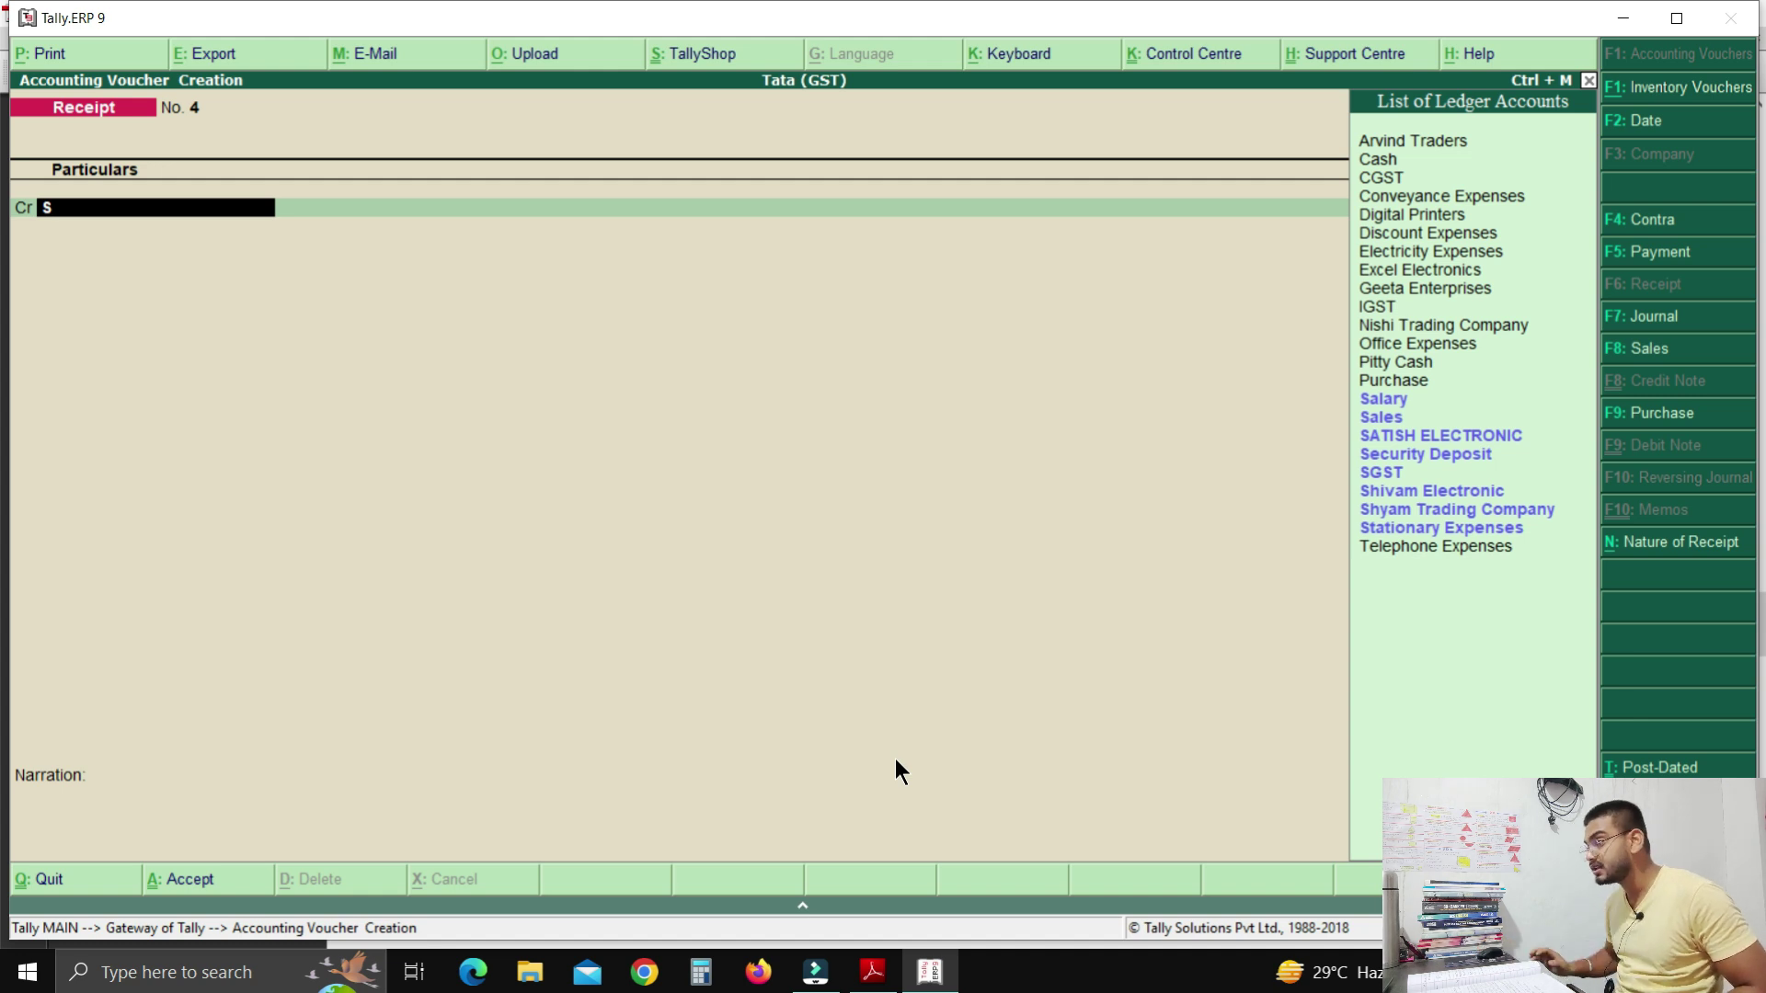
text(A)
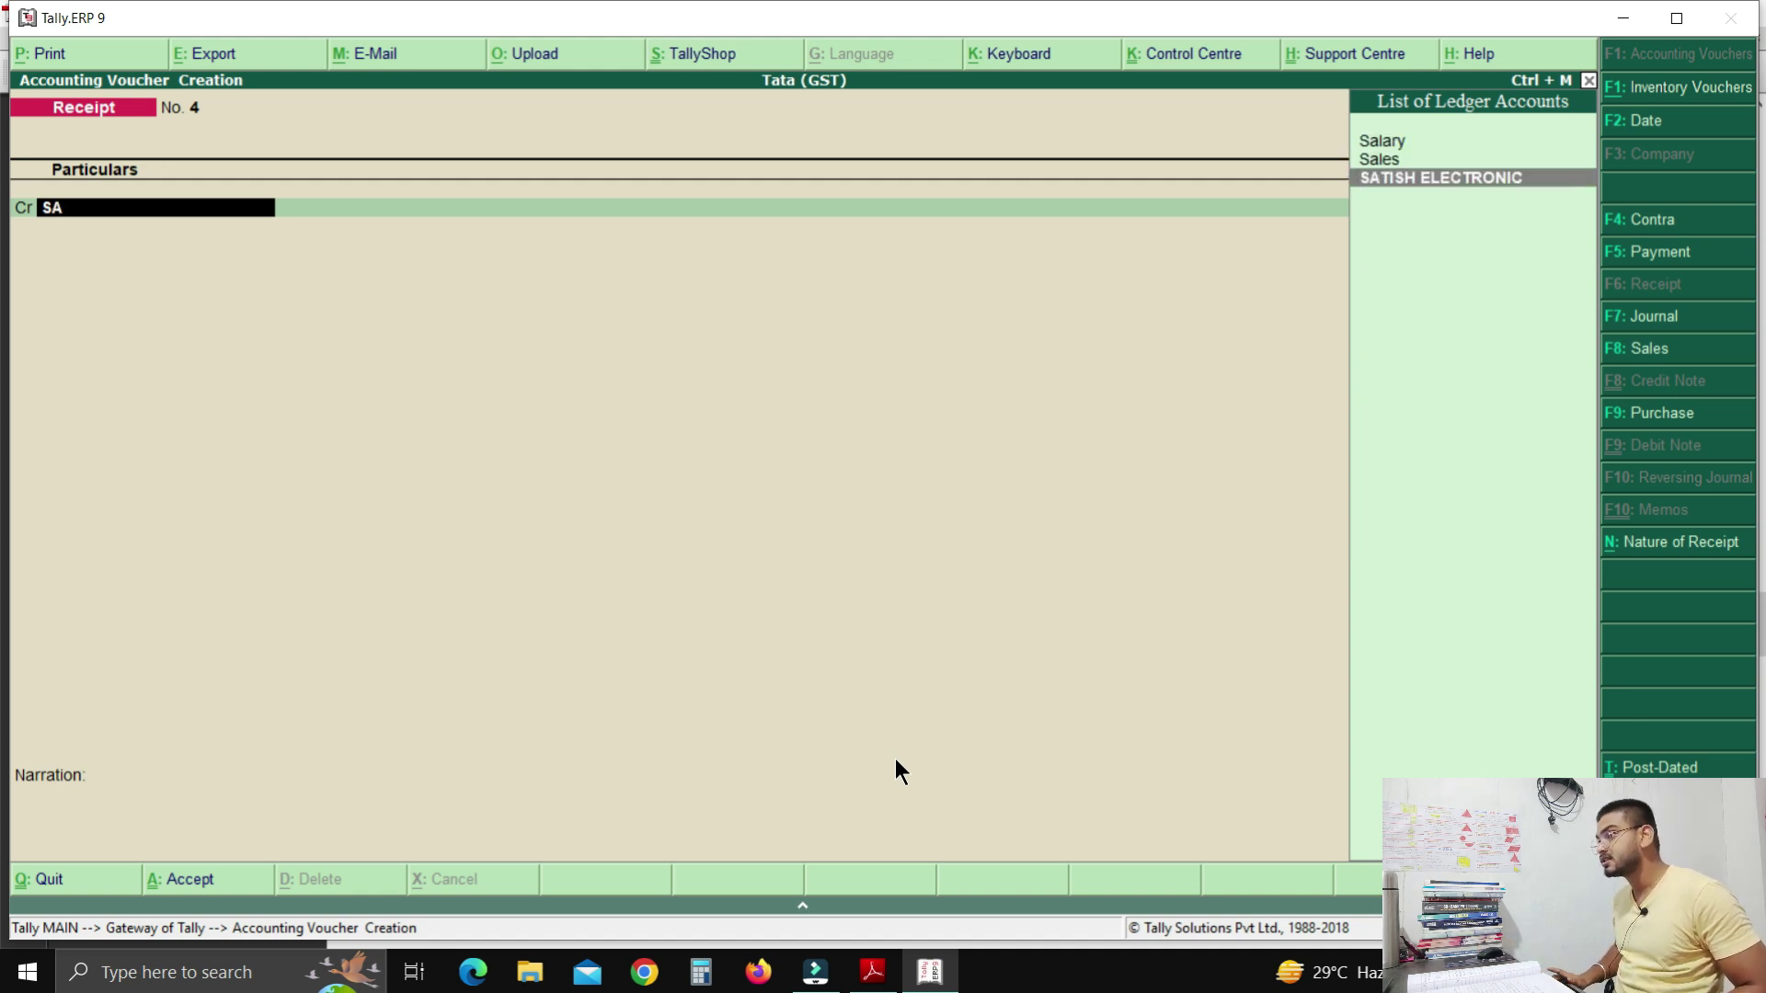
key(Return)
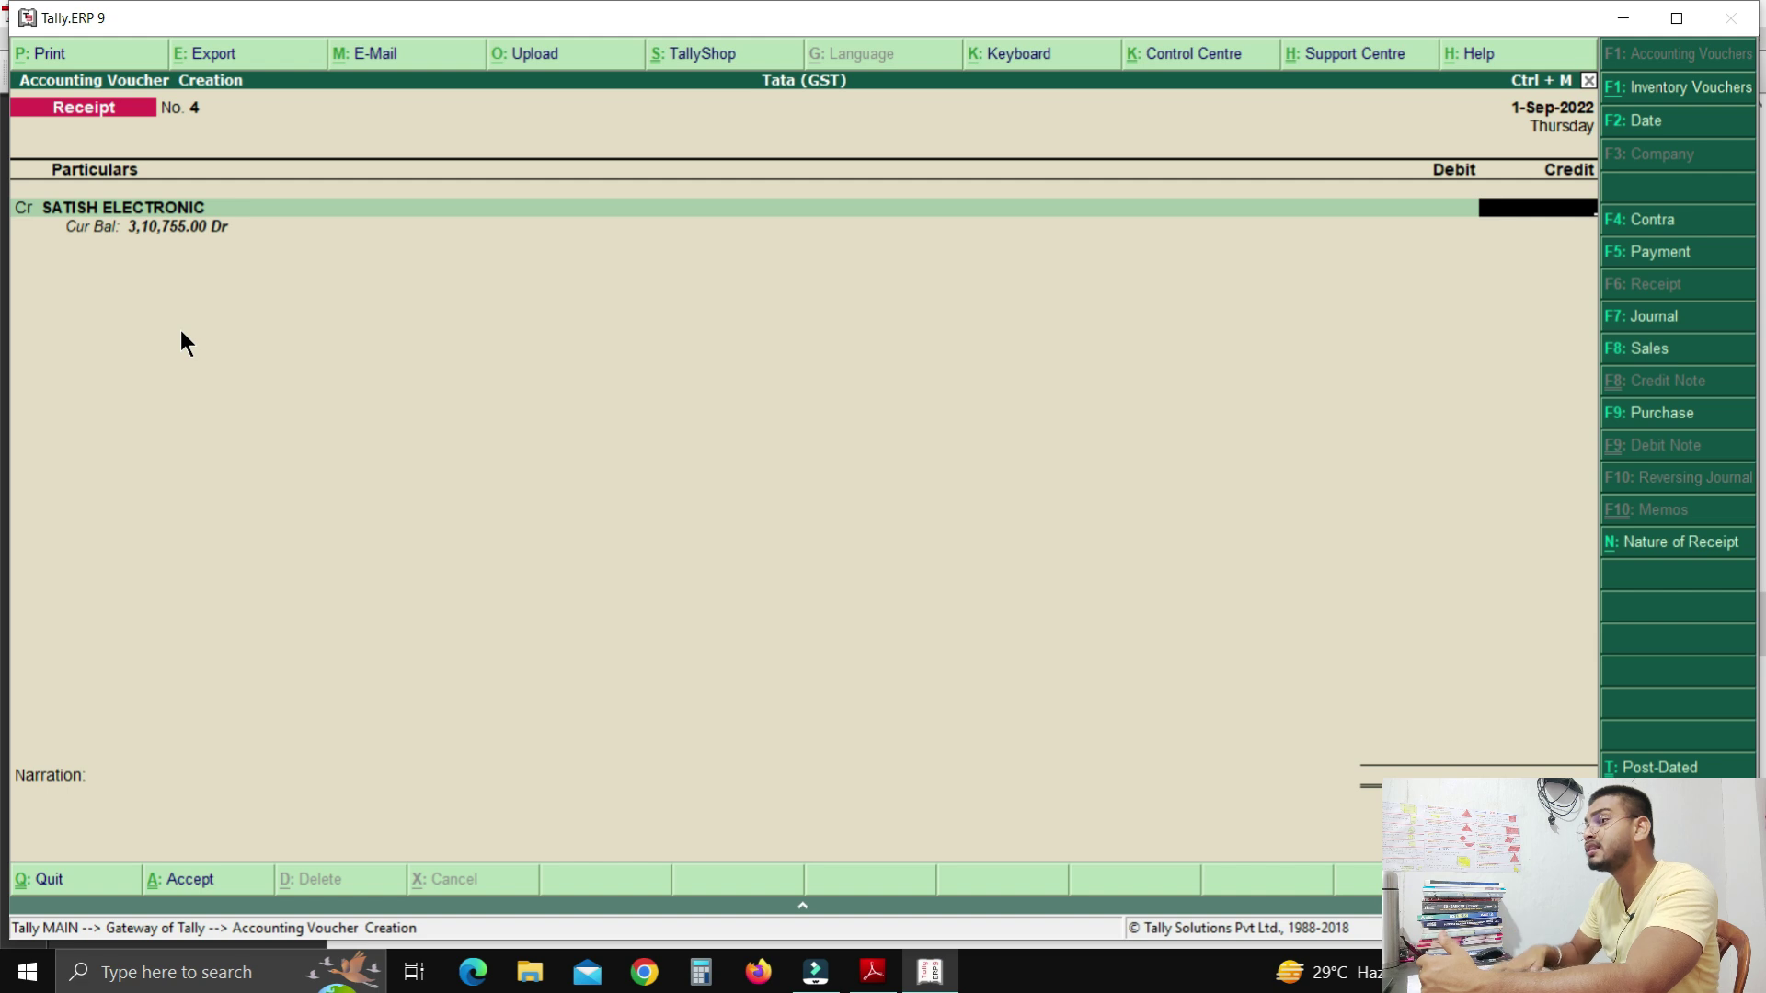
text(3)
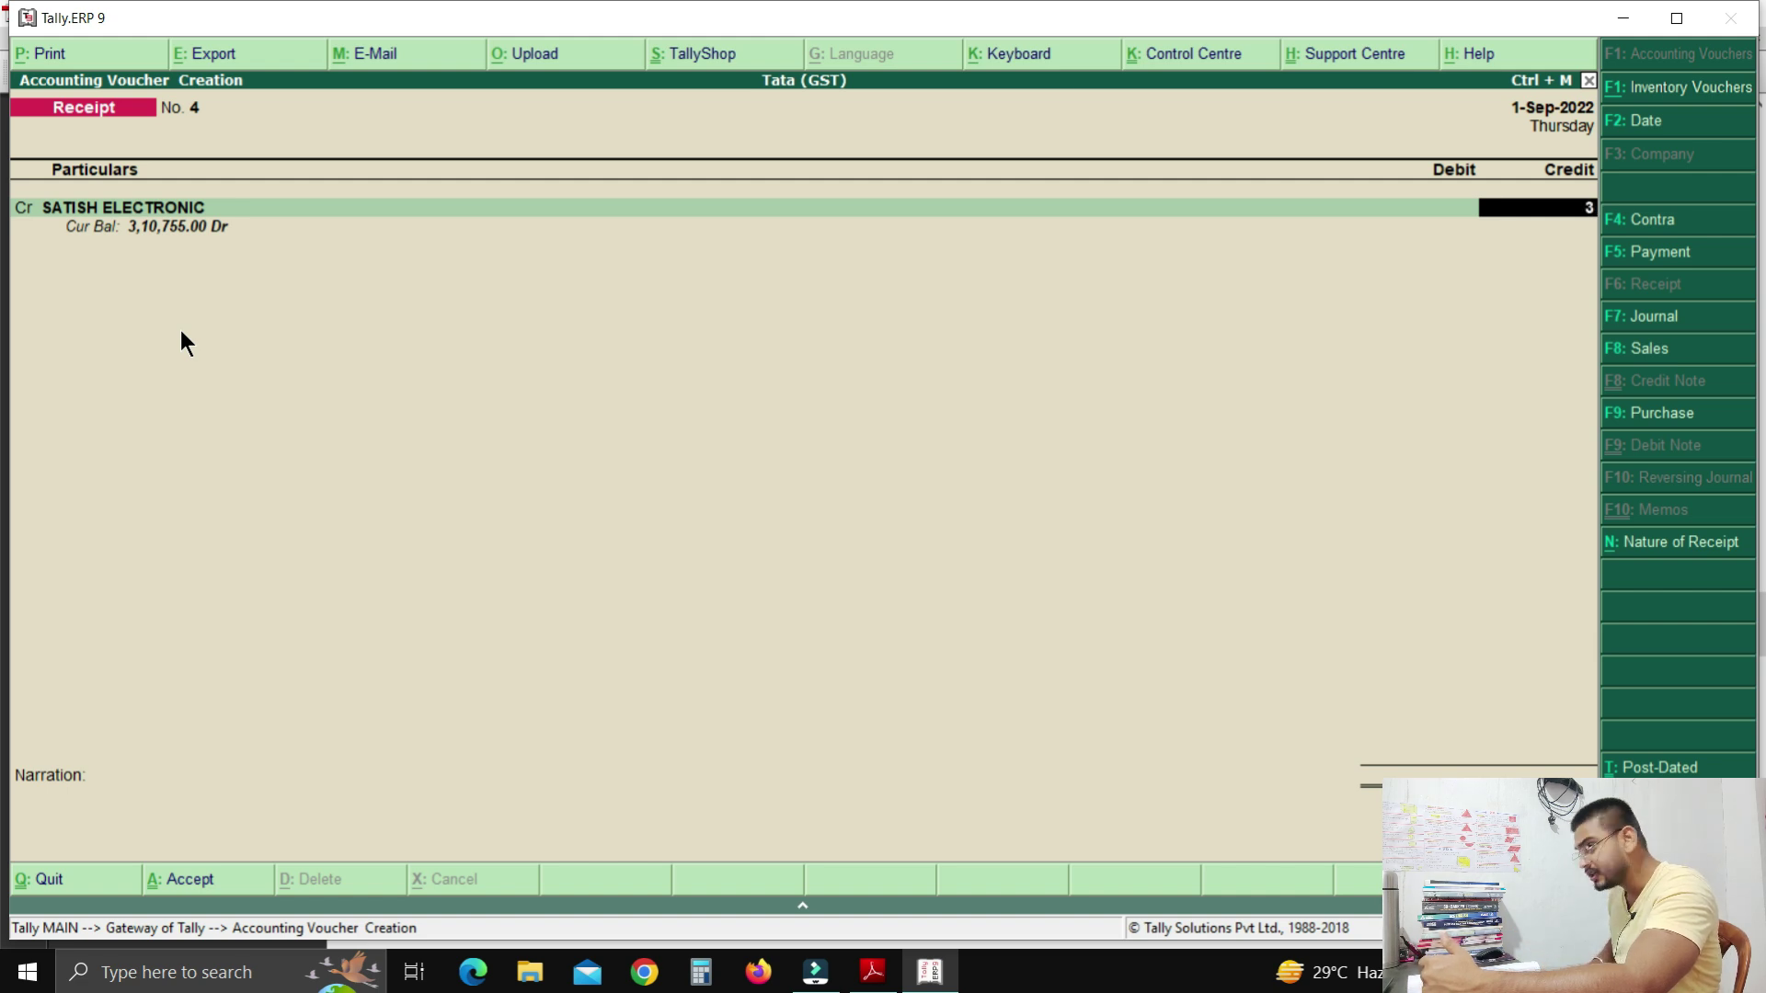
text(10755)
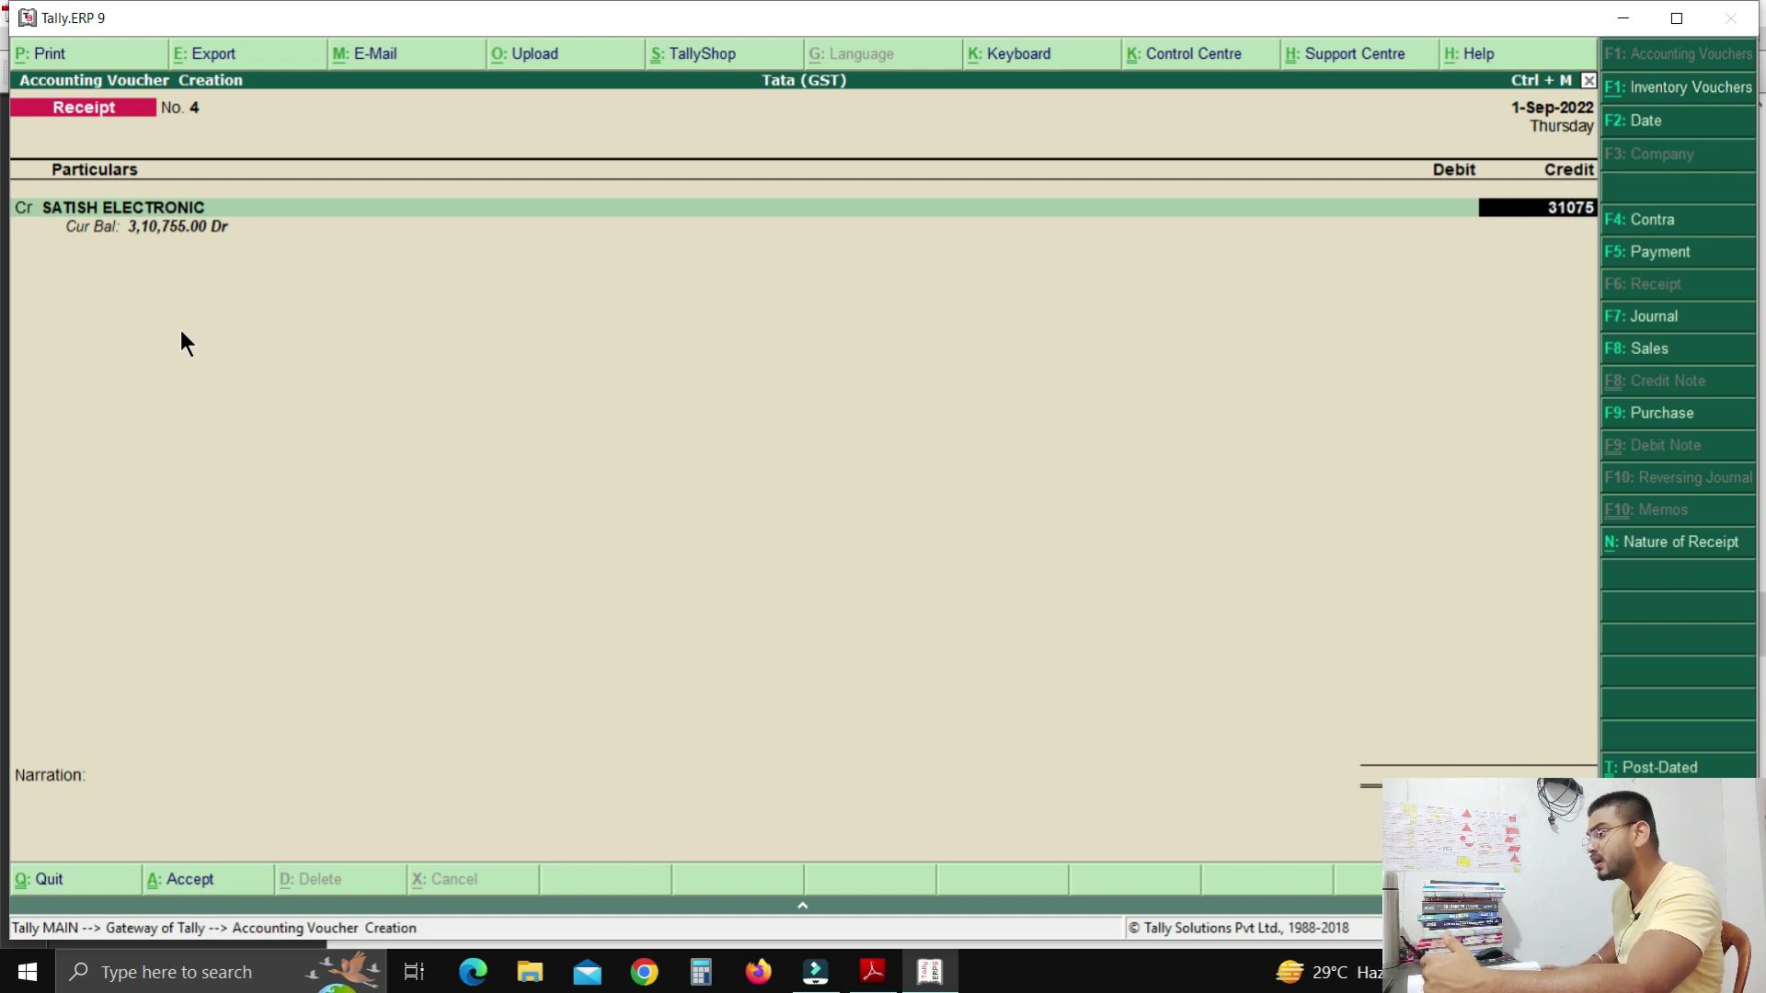
key(Return)
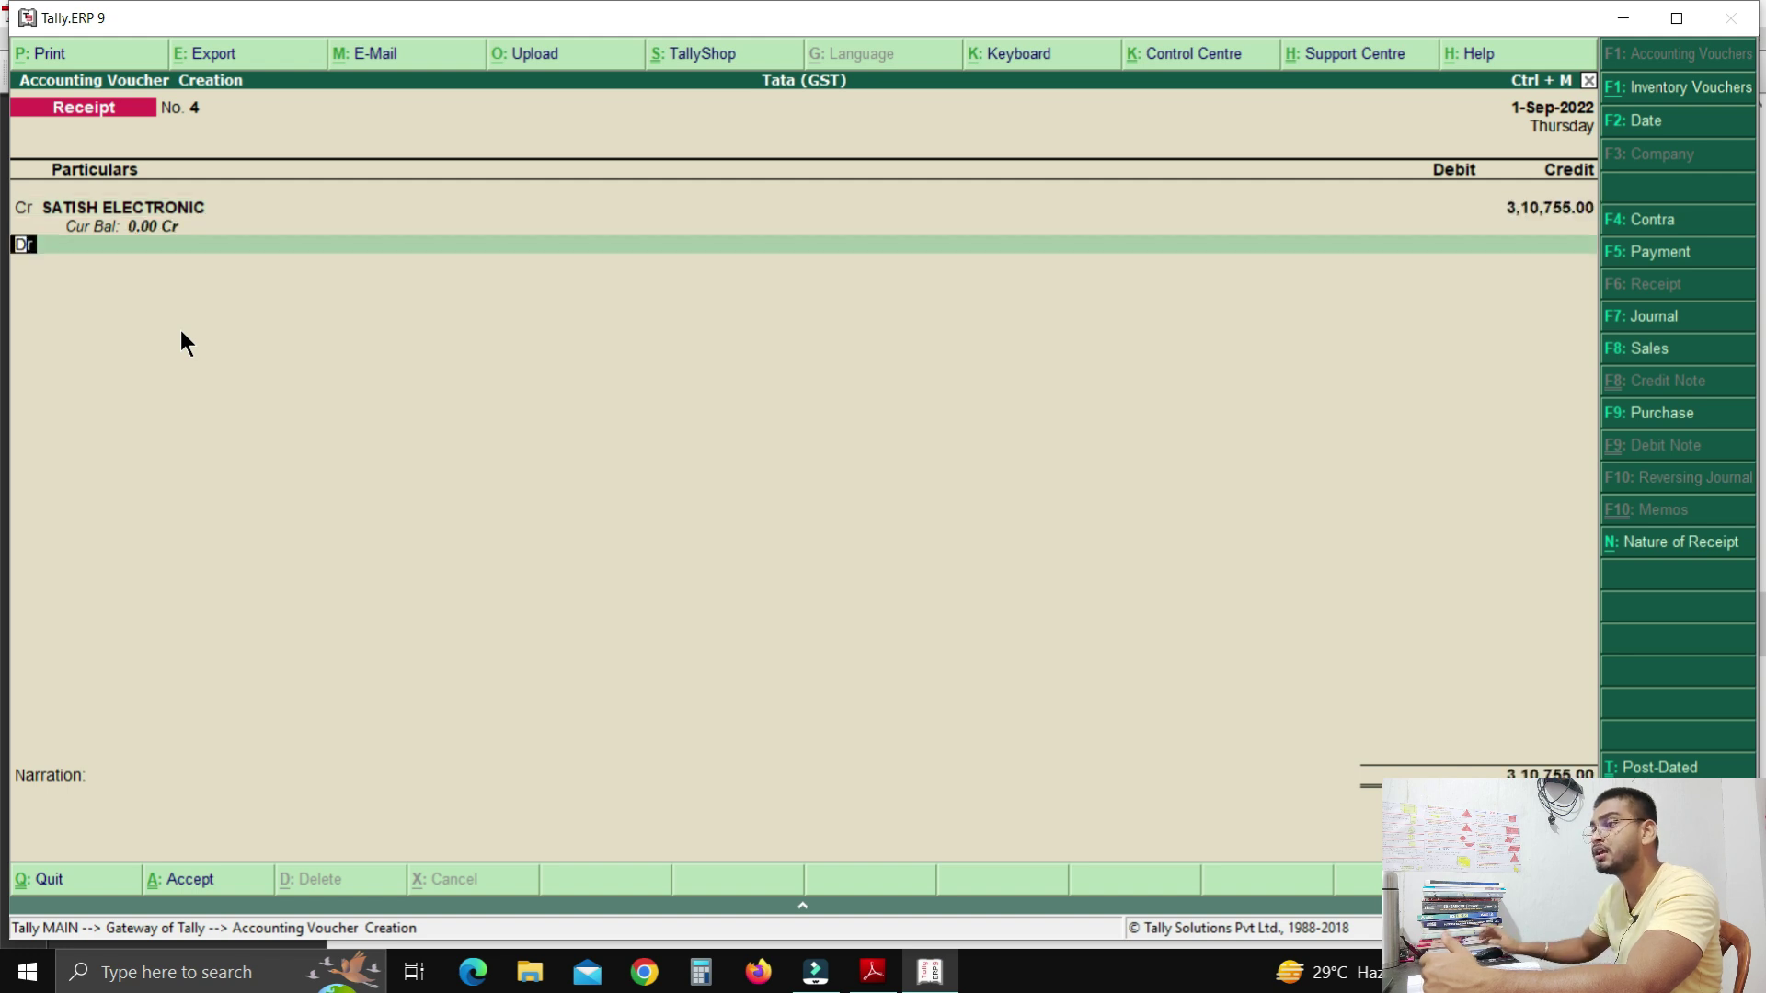
Check the full settlement wording of Q 8 in the Adobe Reader PDF, and switch back to Tally.ERP 9.
click(872, 973)
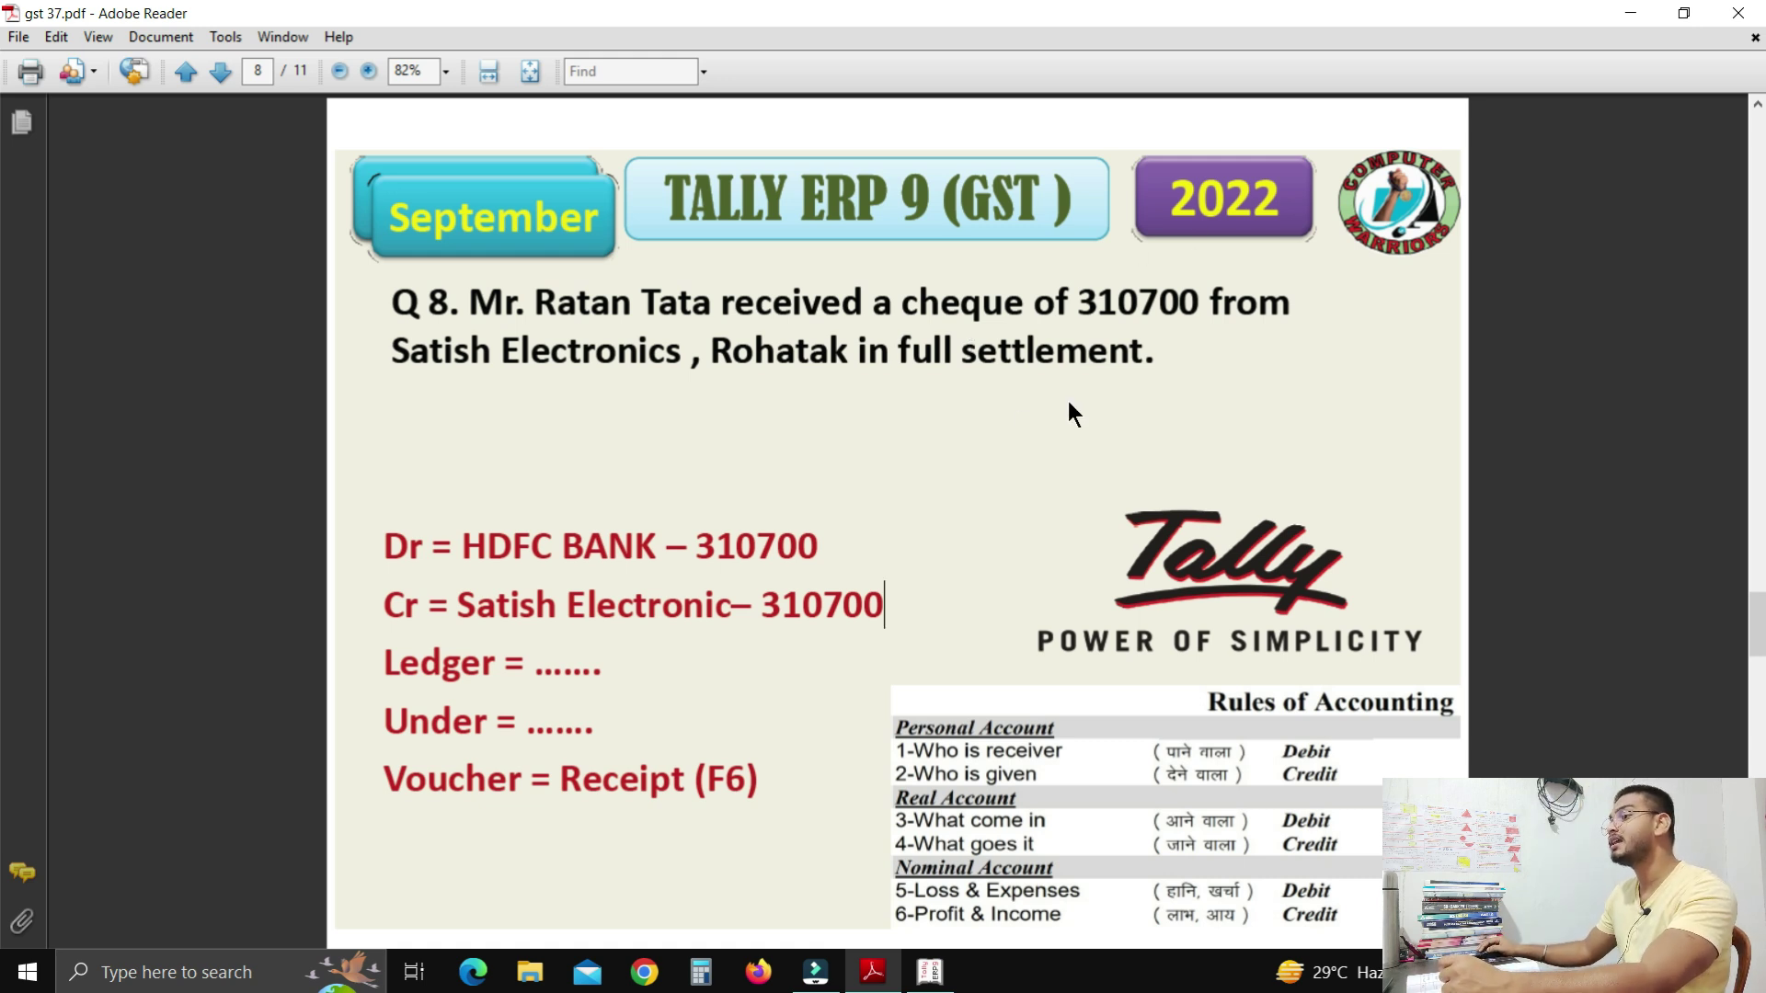
drag(929, 354, 1109, 351)
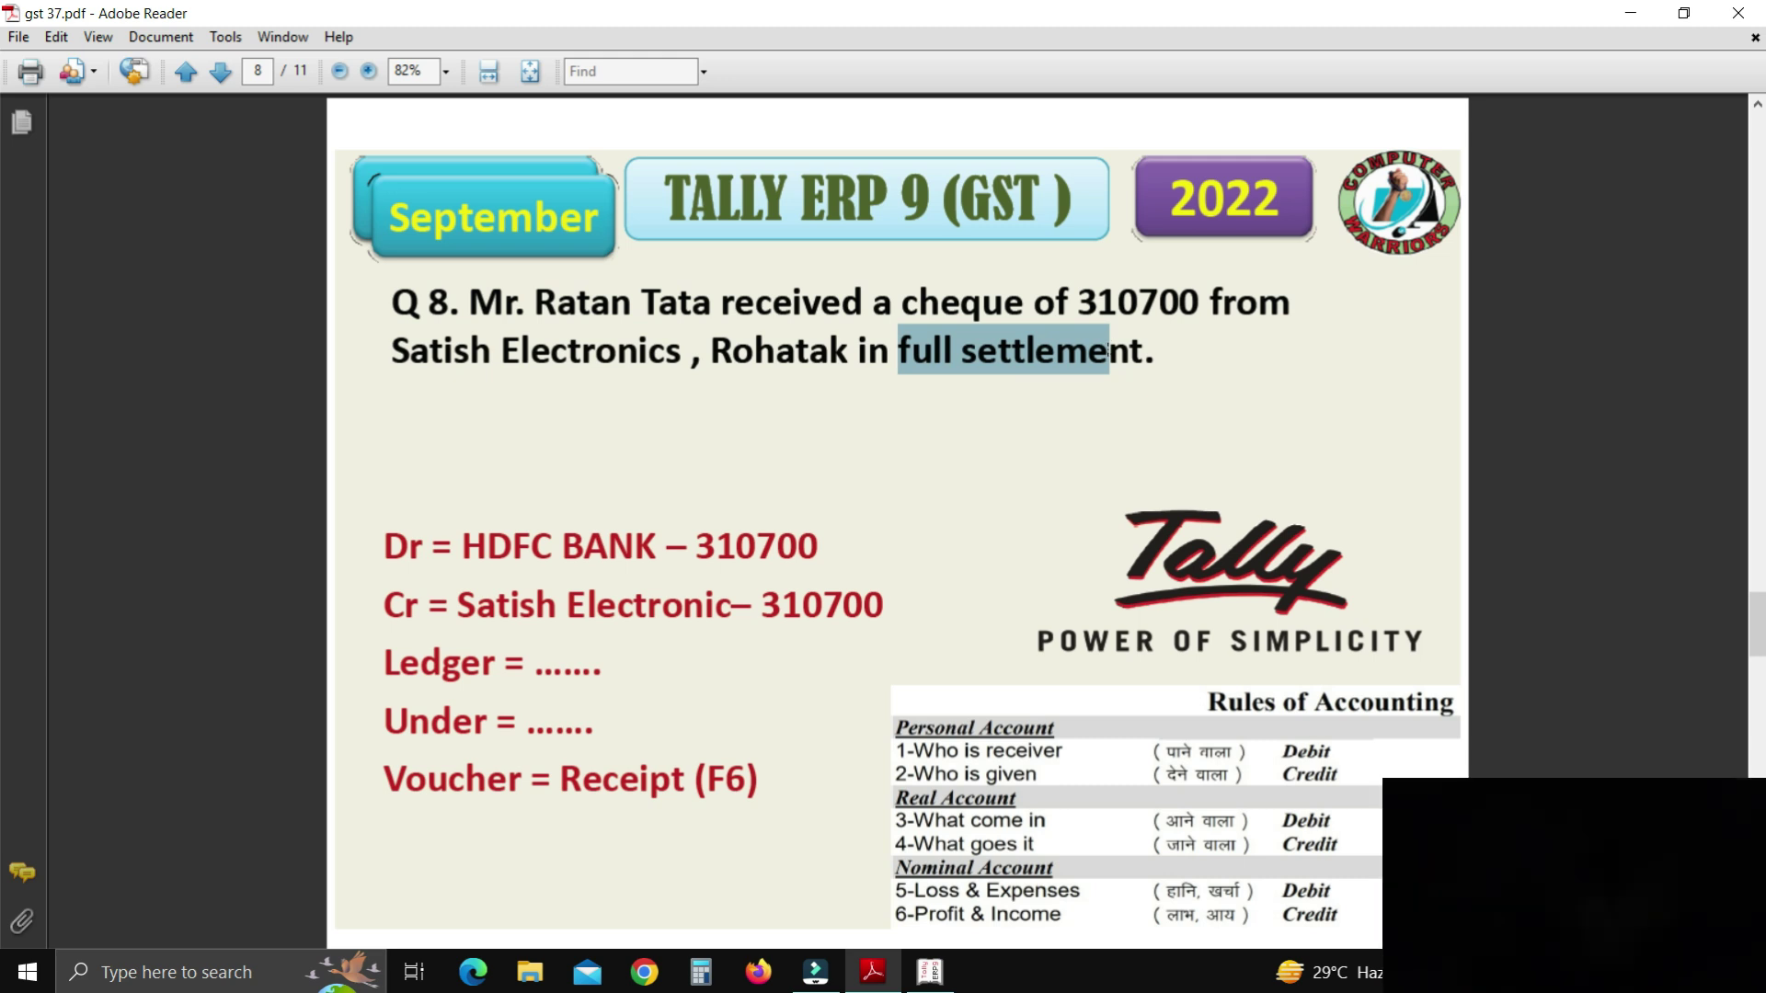
key(alt+Tab)
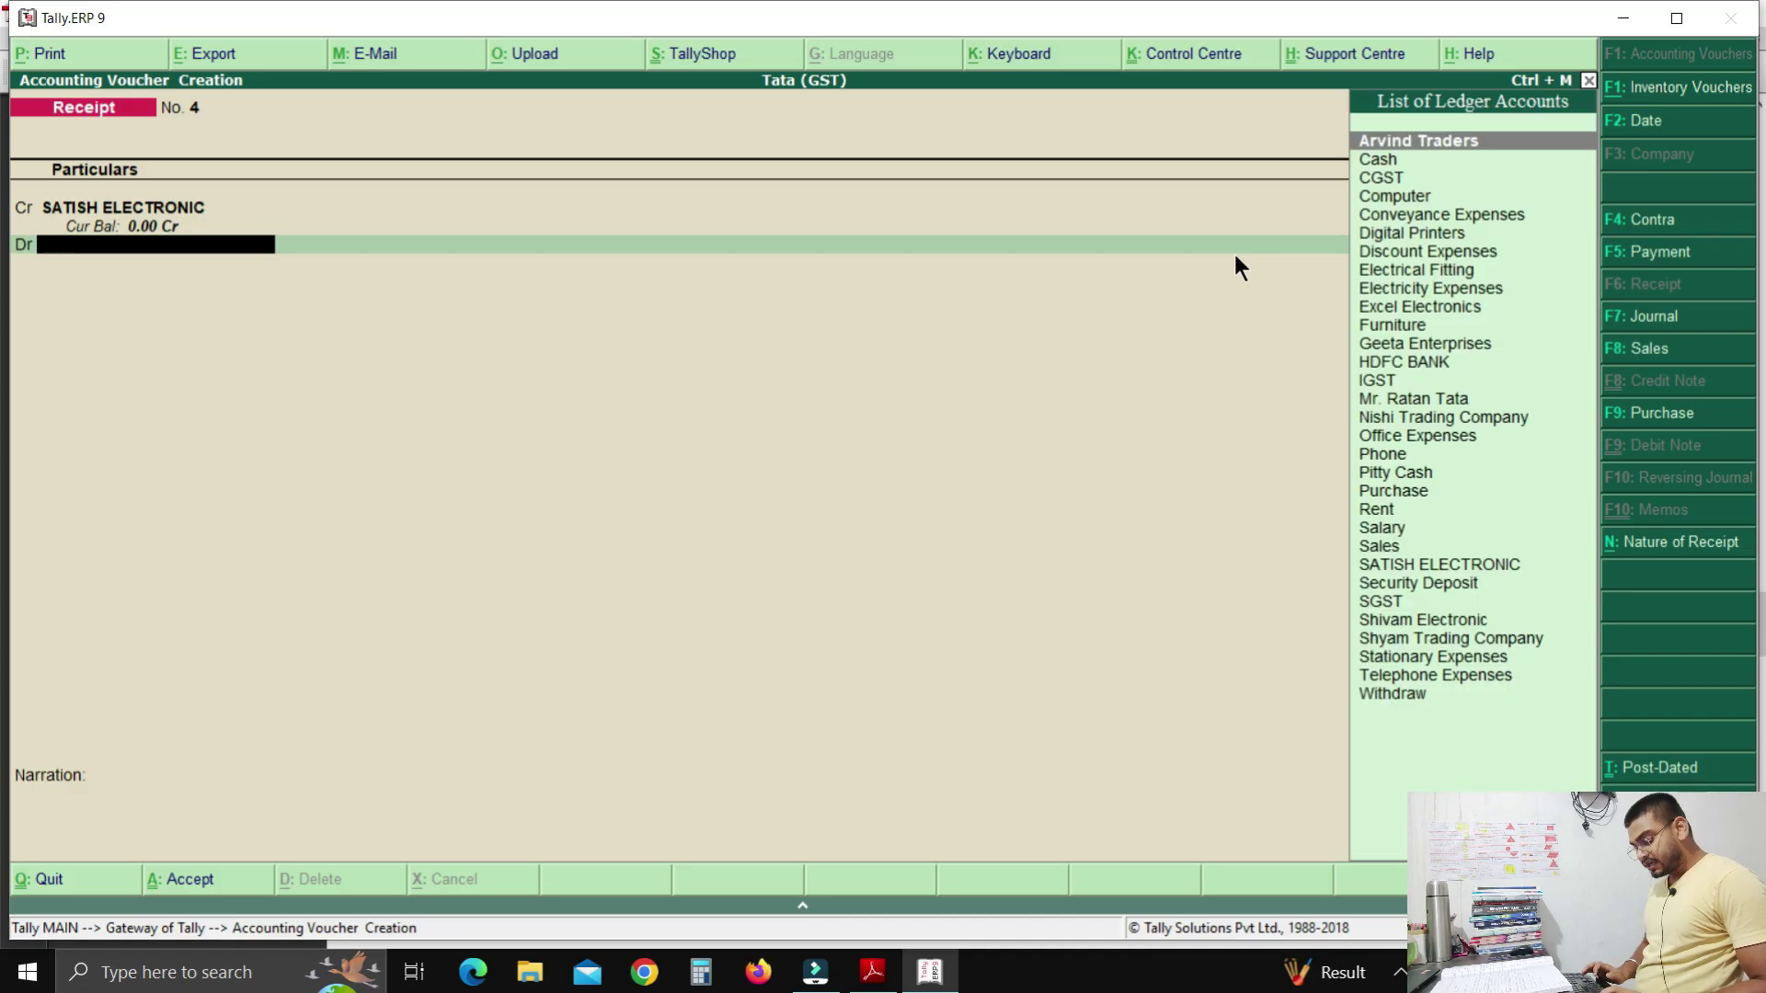
Debit the ledger HDFC BANK with 3,10,700 in the receipt voucher.
text(HDFC)
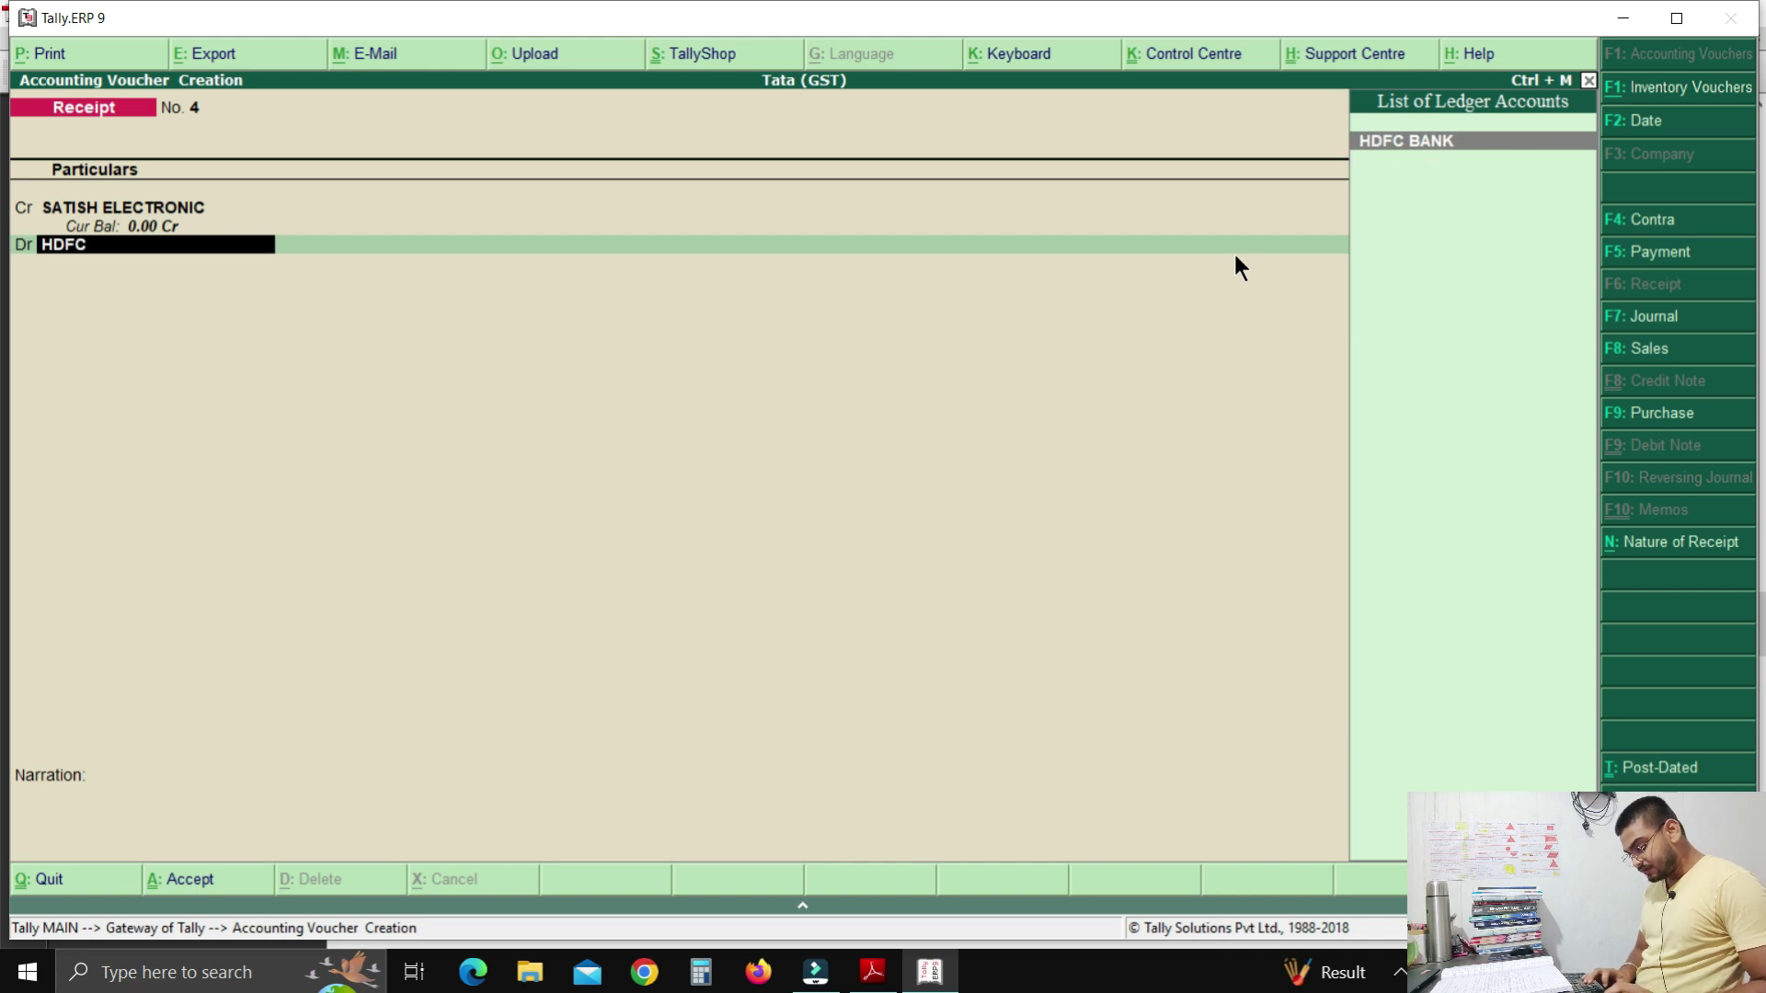
key(Return)
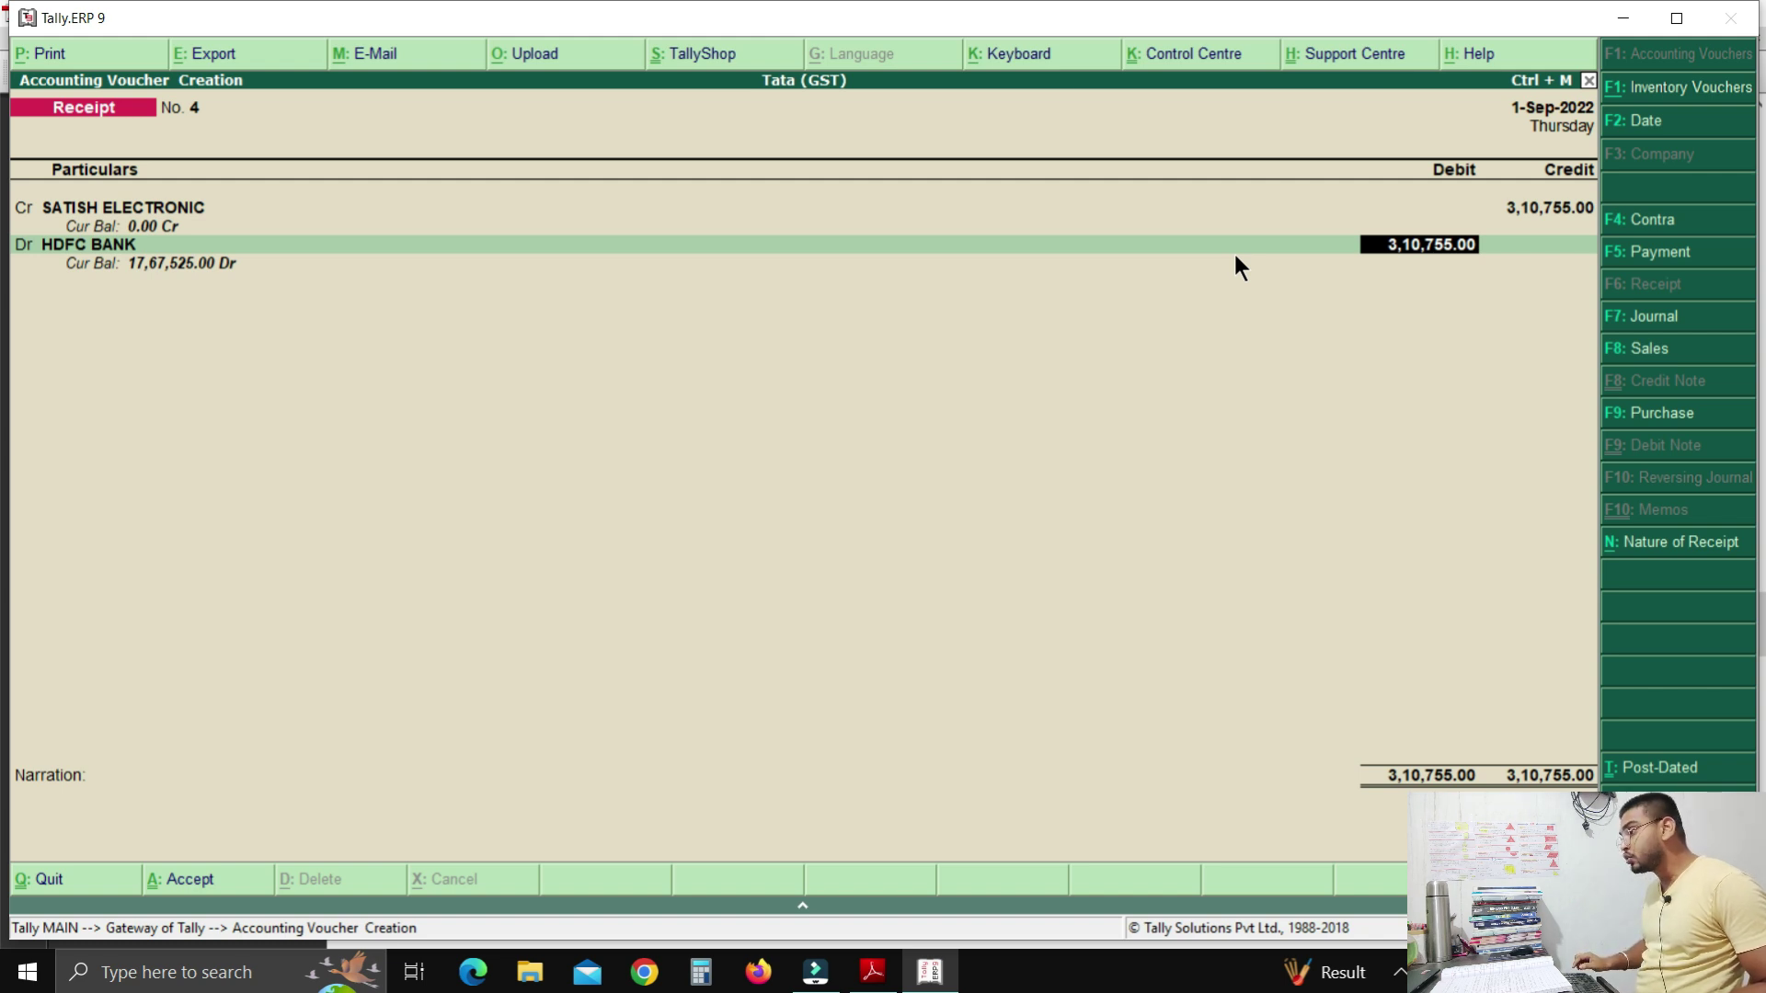
text(3,10,7)
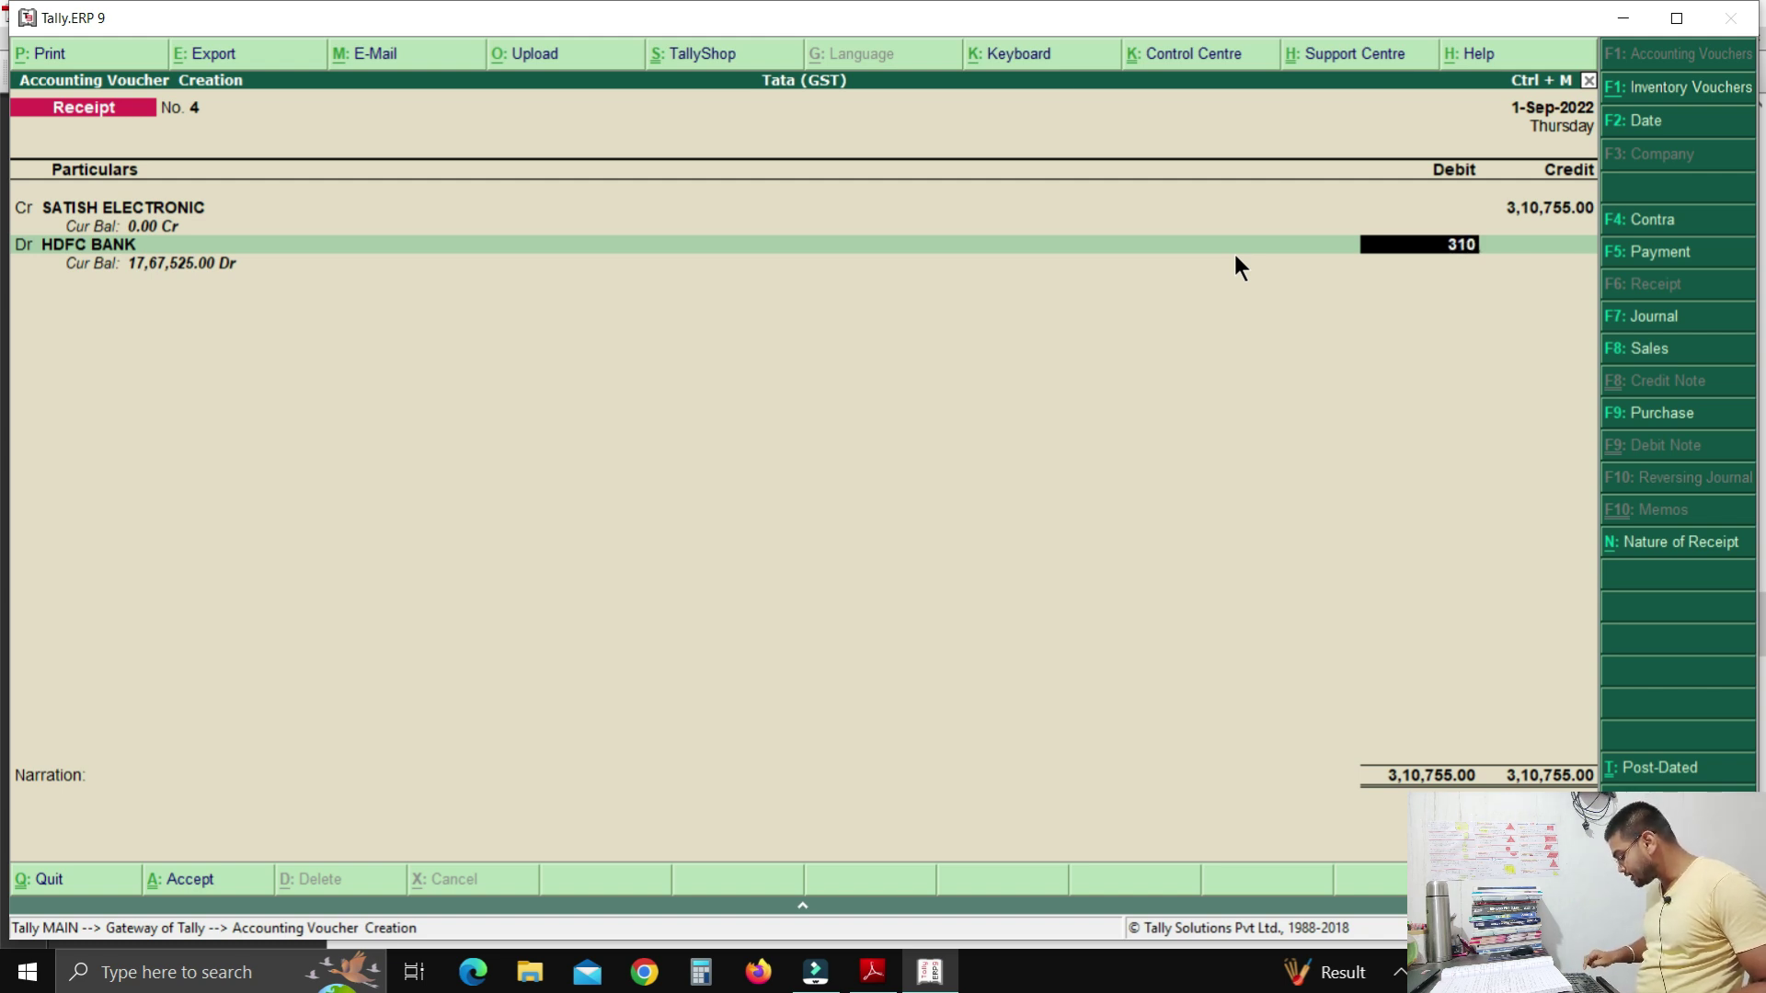
text(00)
key(Return)
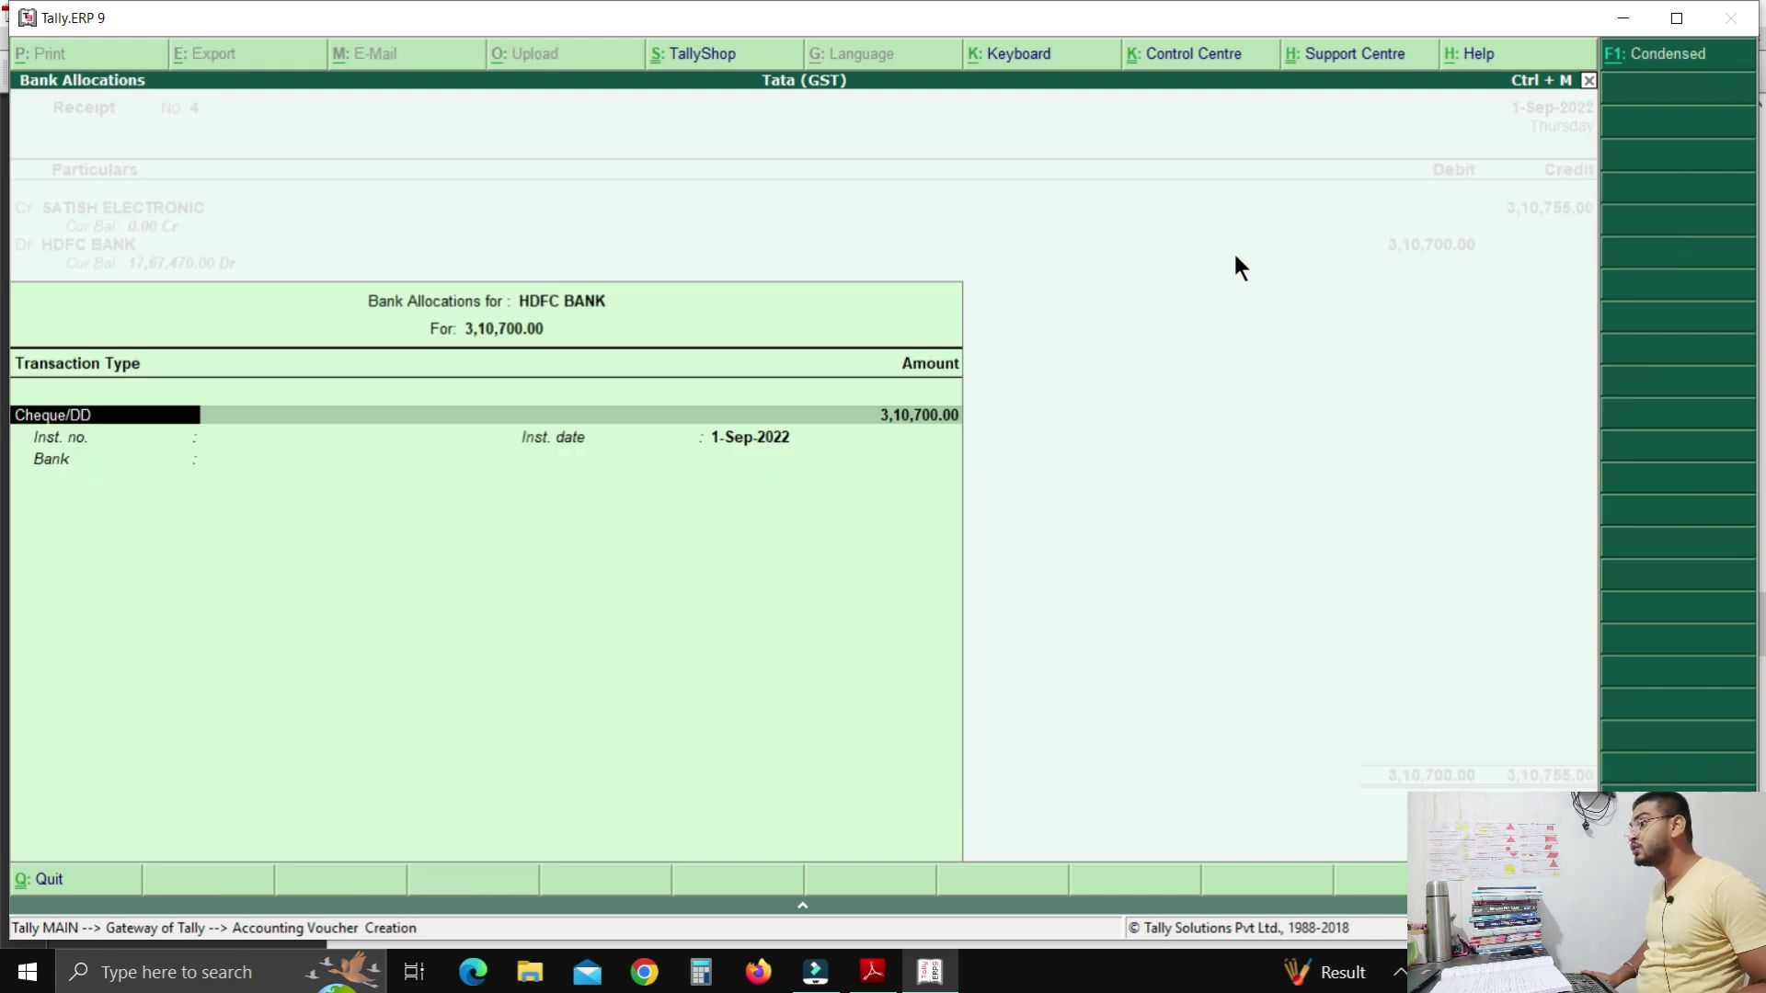
Accept the Cheque/DD bank allocation of 3,10,700 for HDFC BANK without an instrument number or bank name.
key(Return)
key(Return)
key(Return)
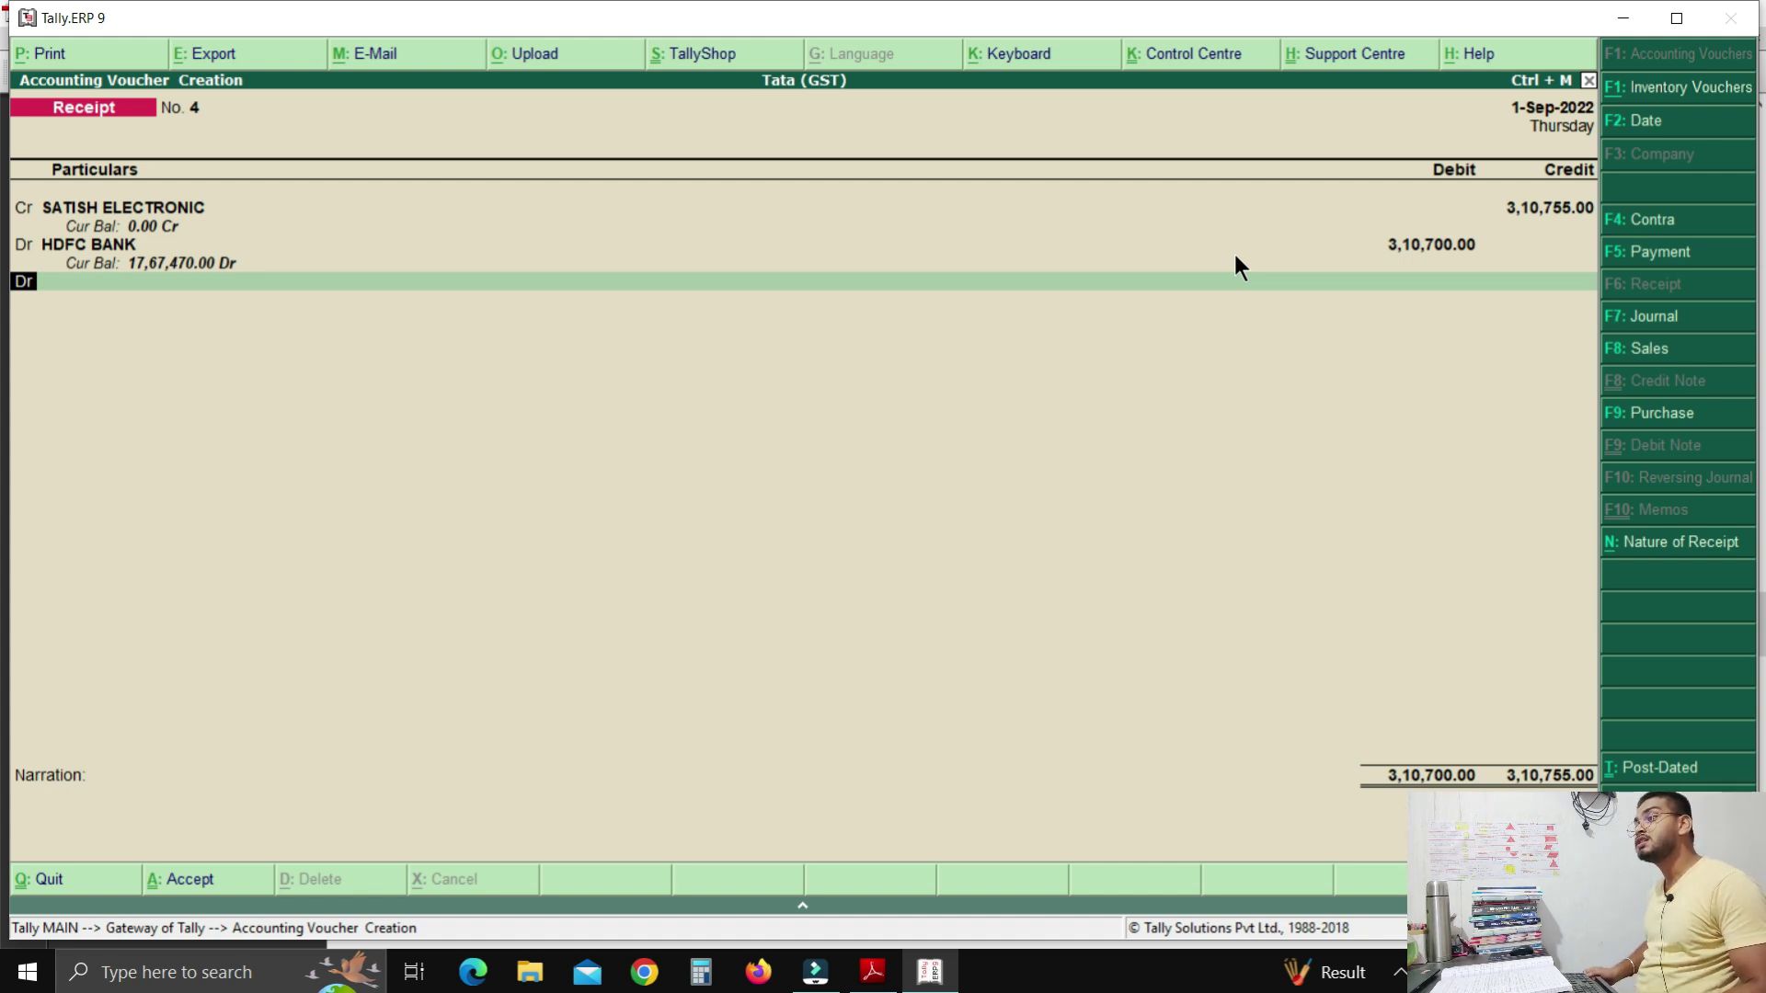
Start a new ledger named DISCOUNT GIVEN from the next debit line of the receipt voucher.
key(Return)
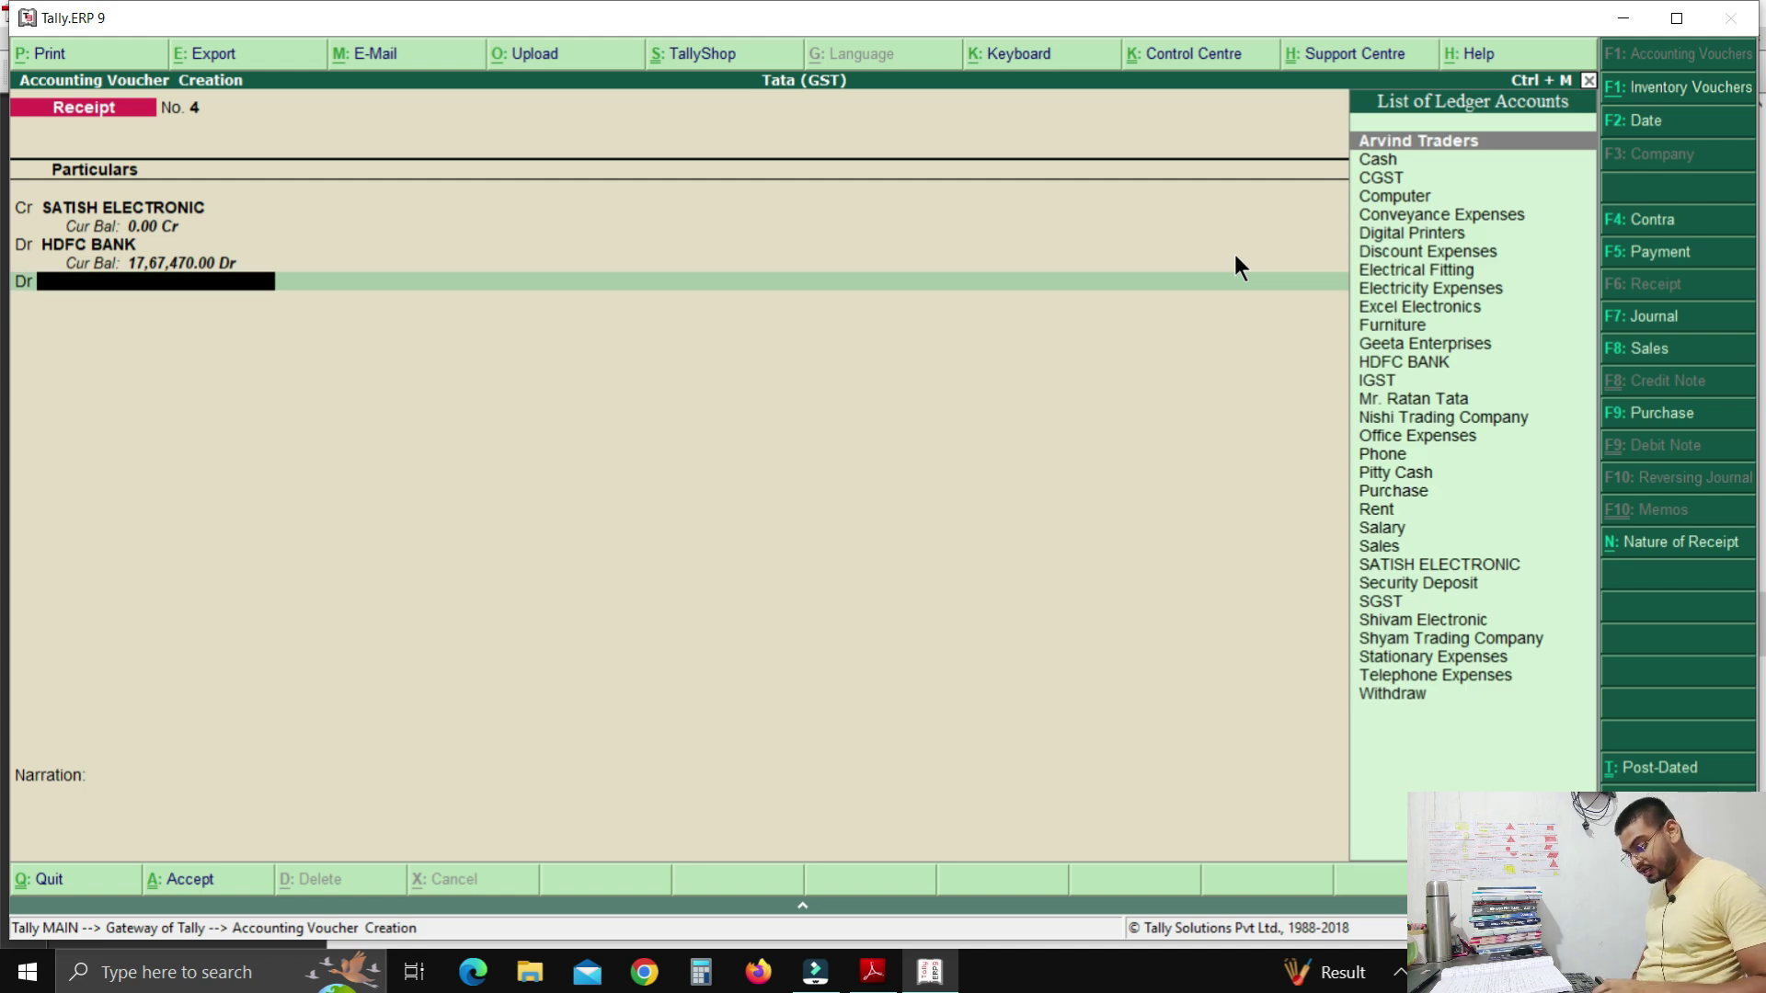
key(alt+c)
text(D)
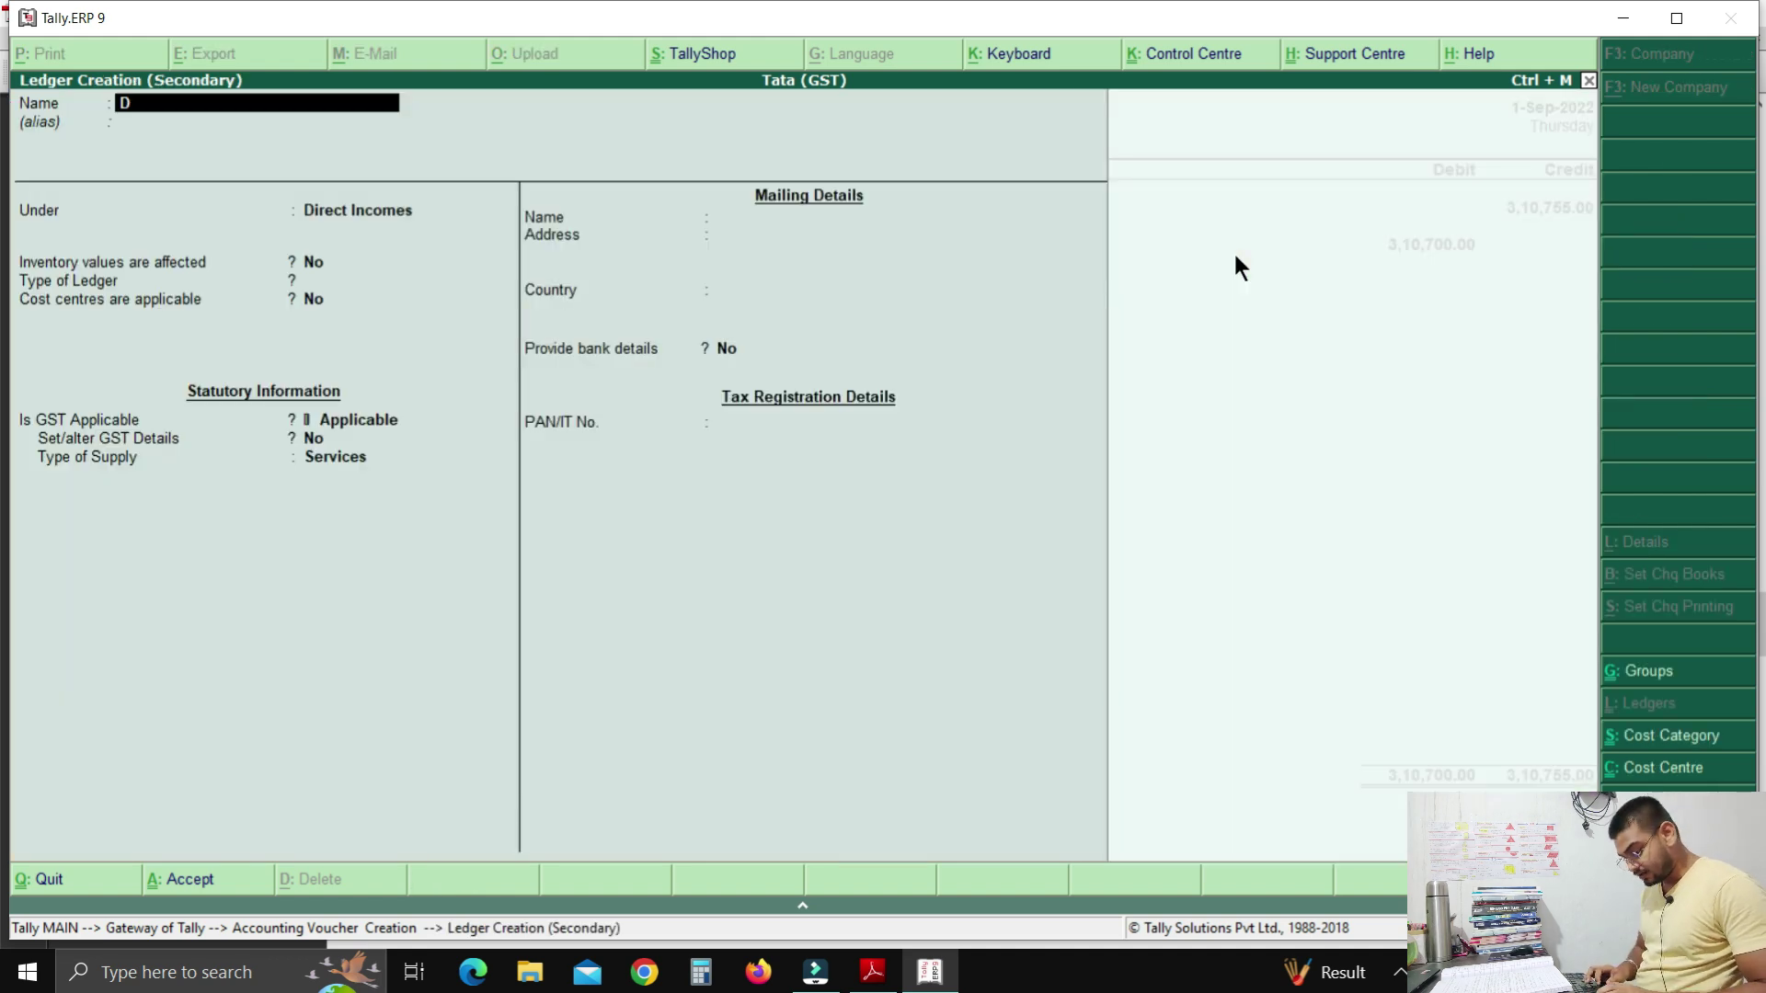
text(ISCOUN)
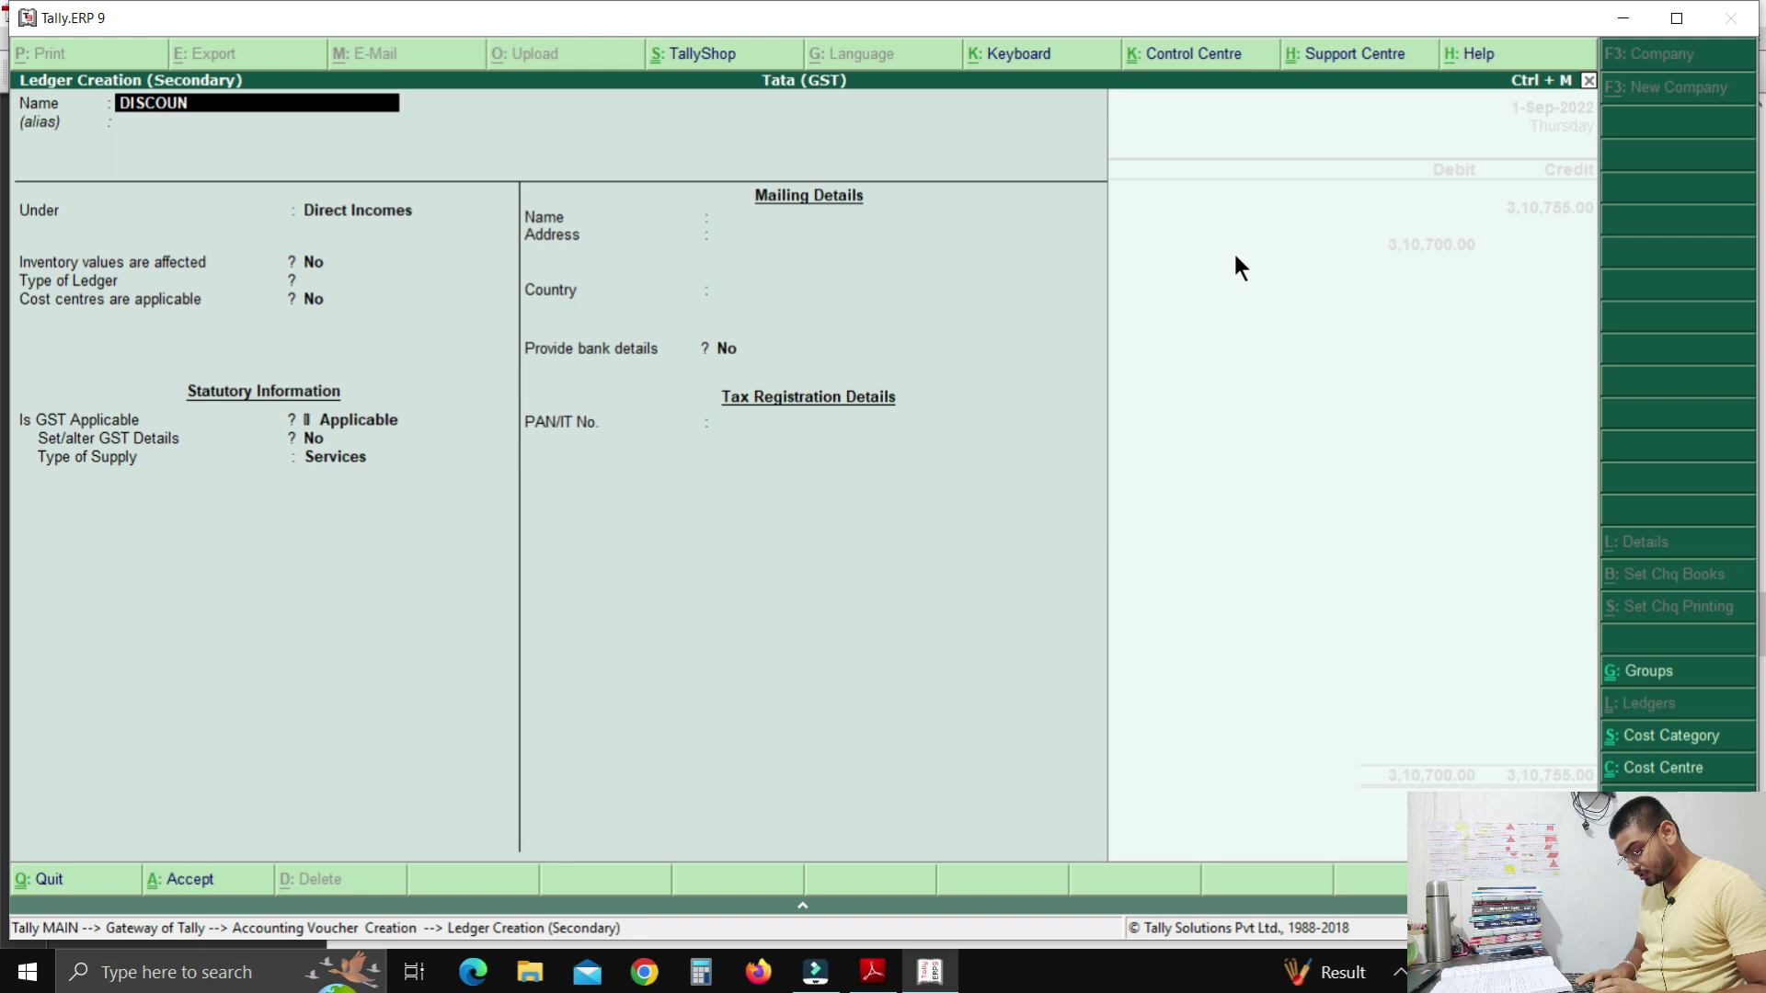
text(T GIVEN)
key(Return)
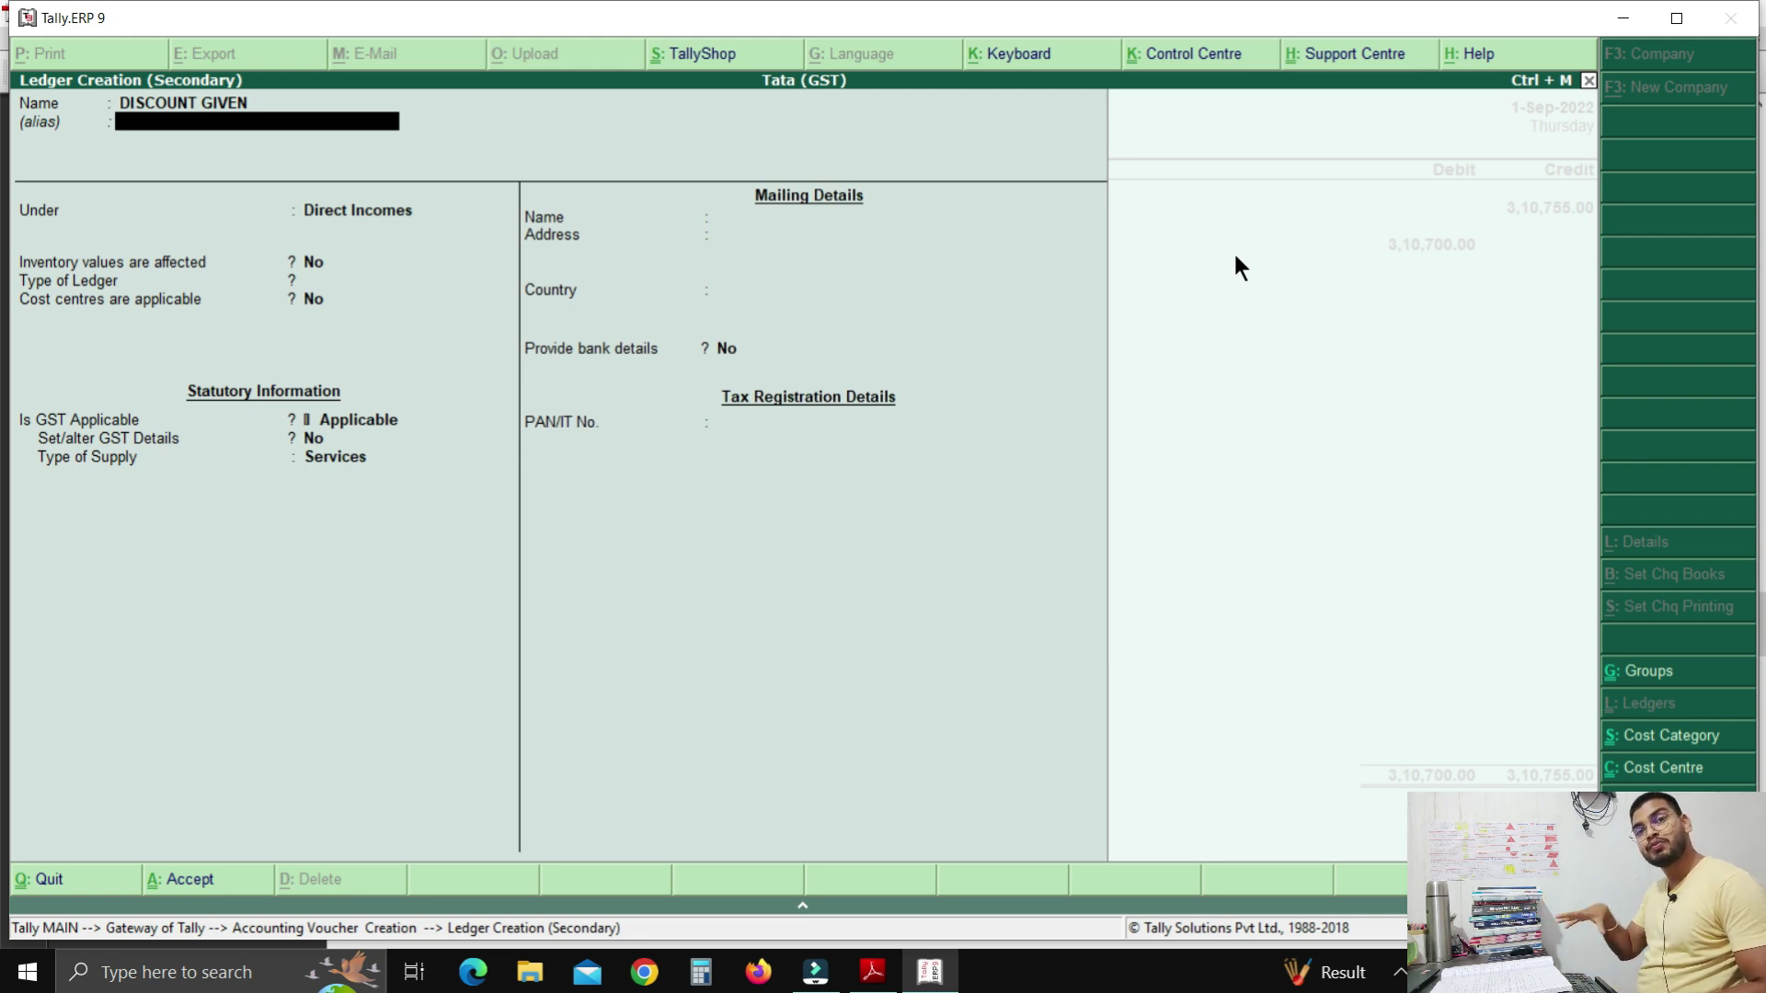
Place the DISCOUNT GIVEN ledger under the Indirect Expenses group, without an alias.
key(Return)
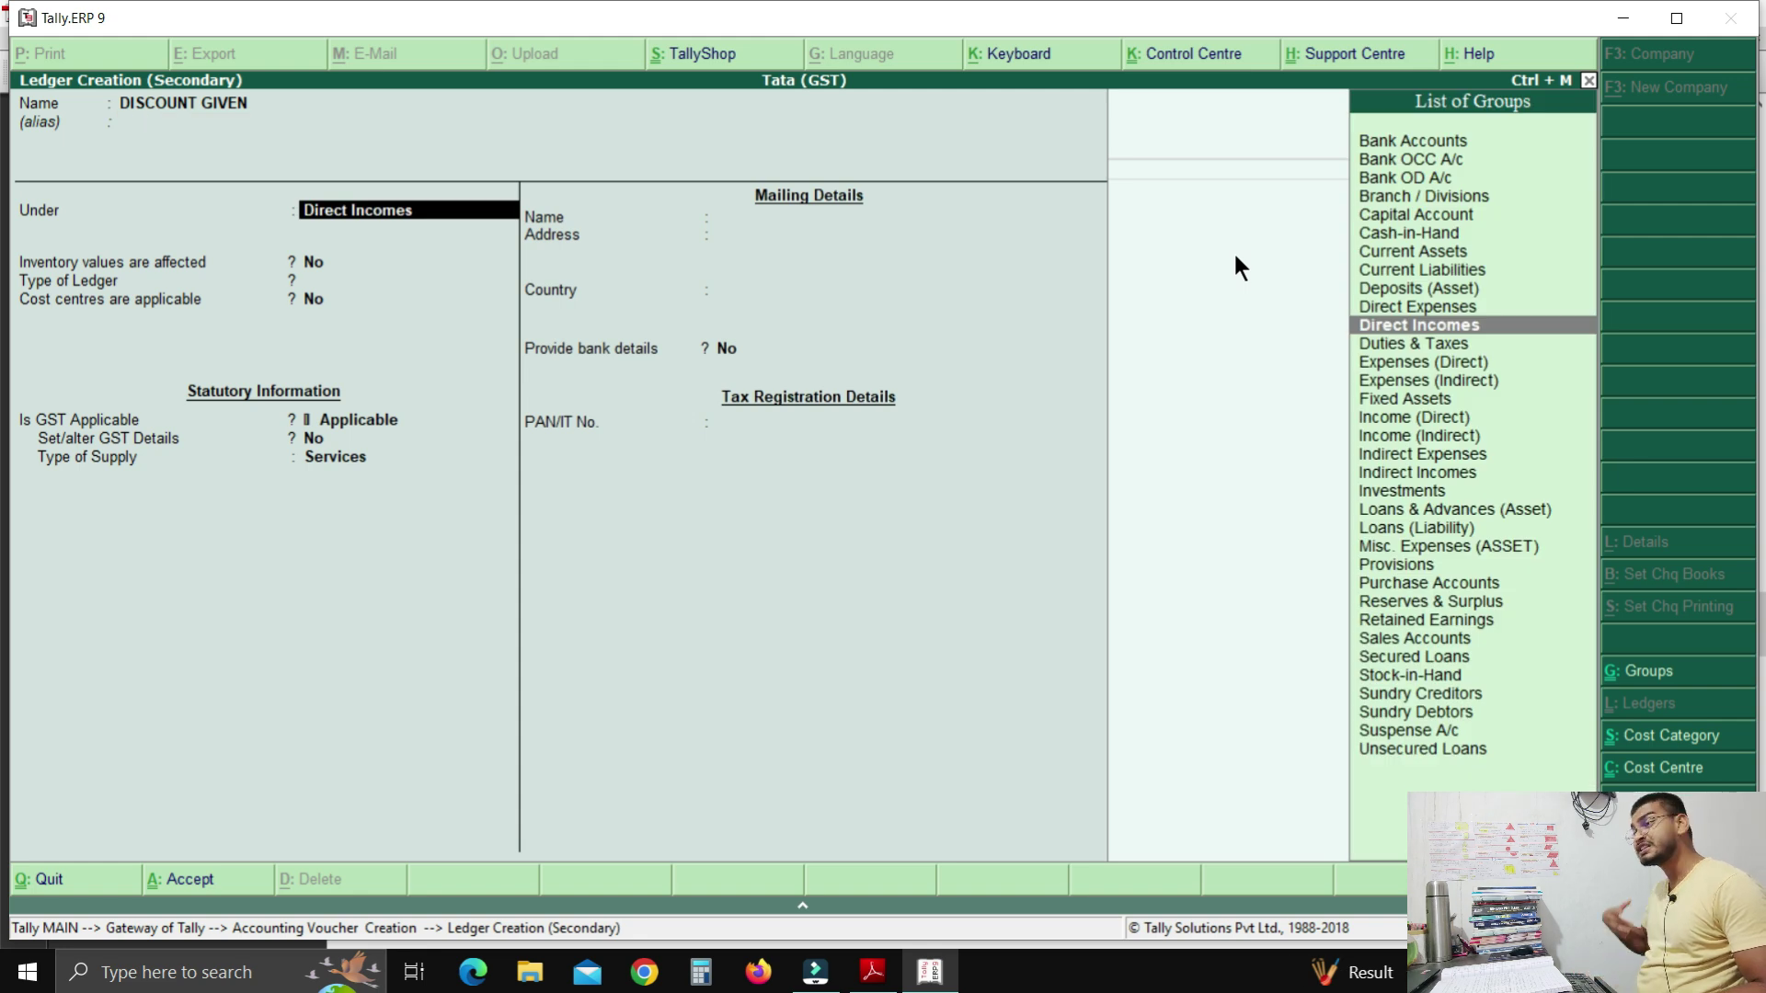
text(I)
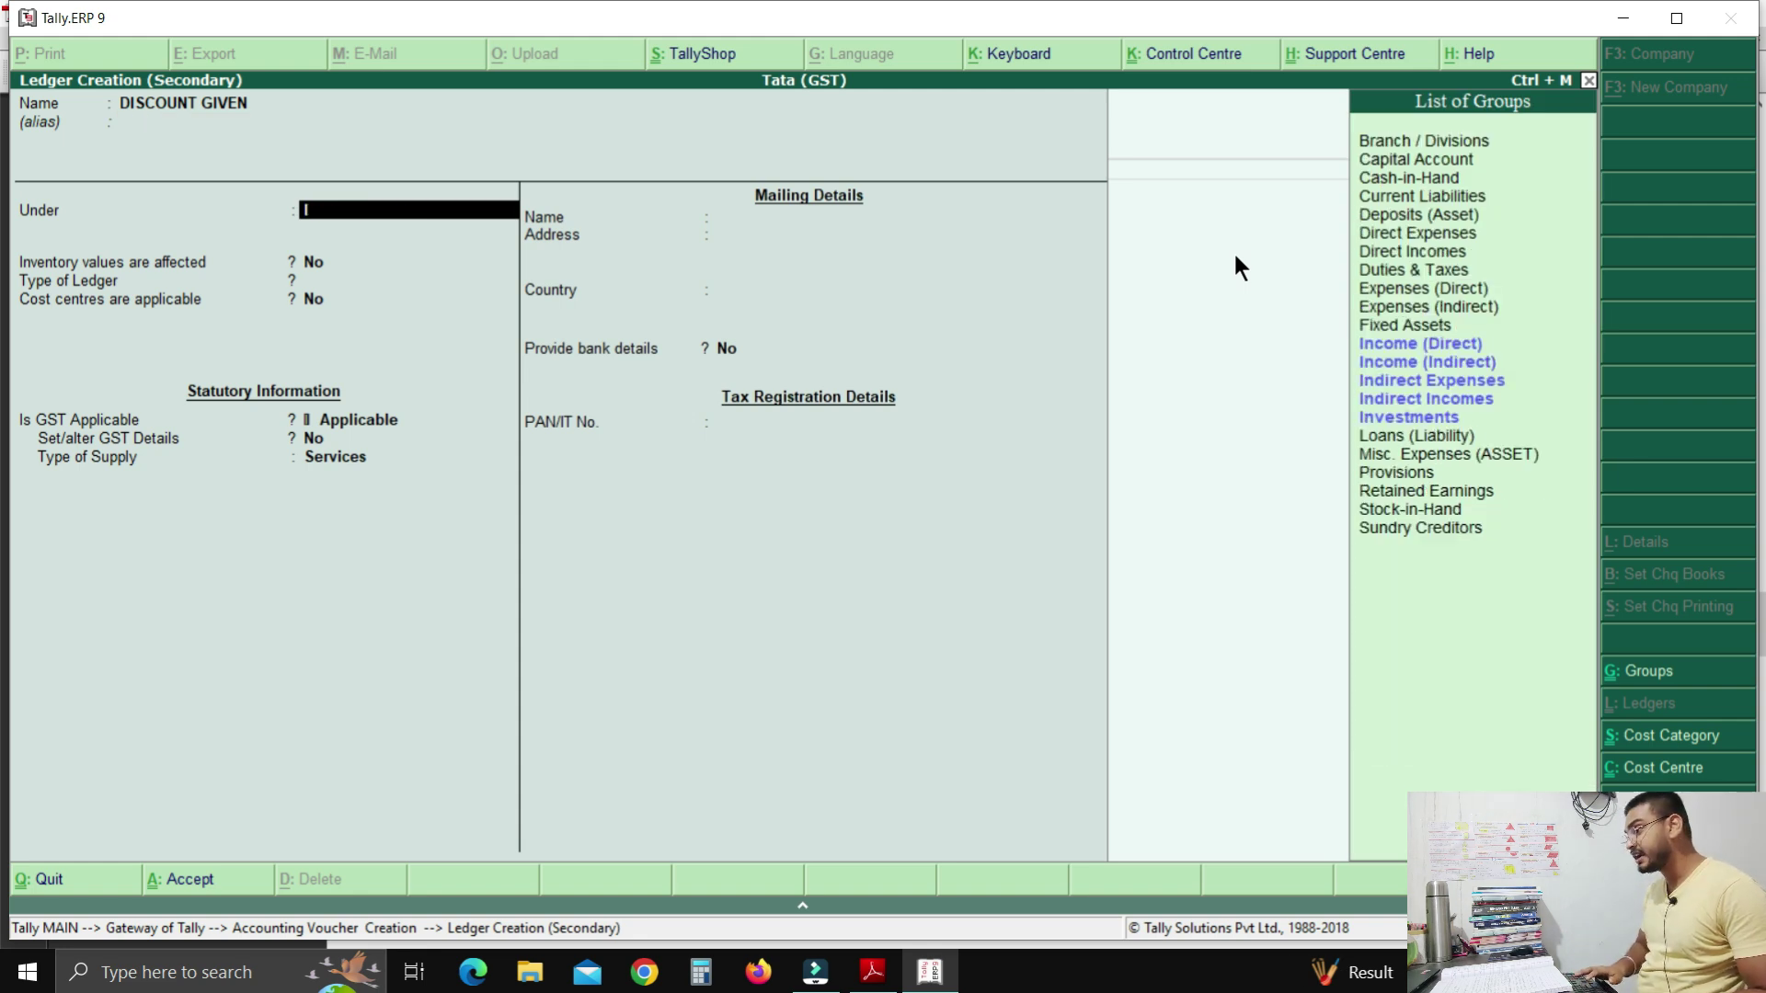
key(Down)
key(Down)
key(Down)
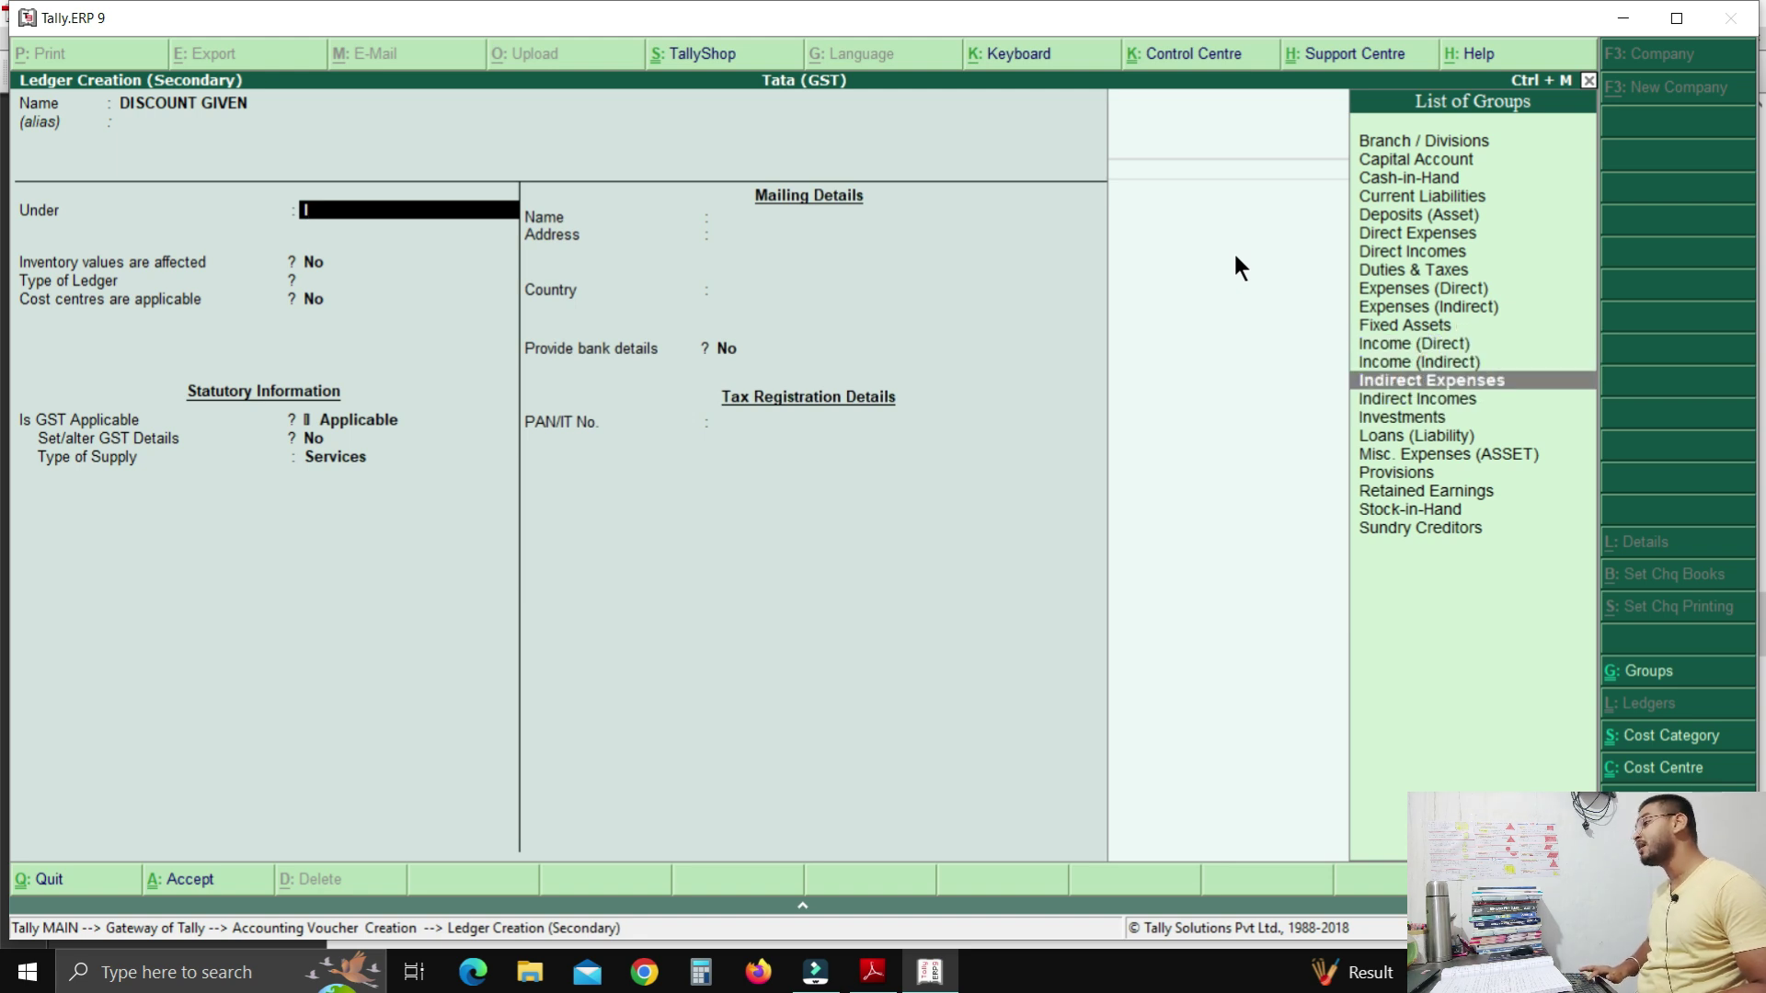
key(Return)
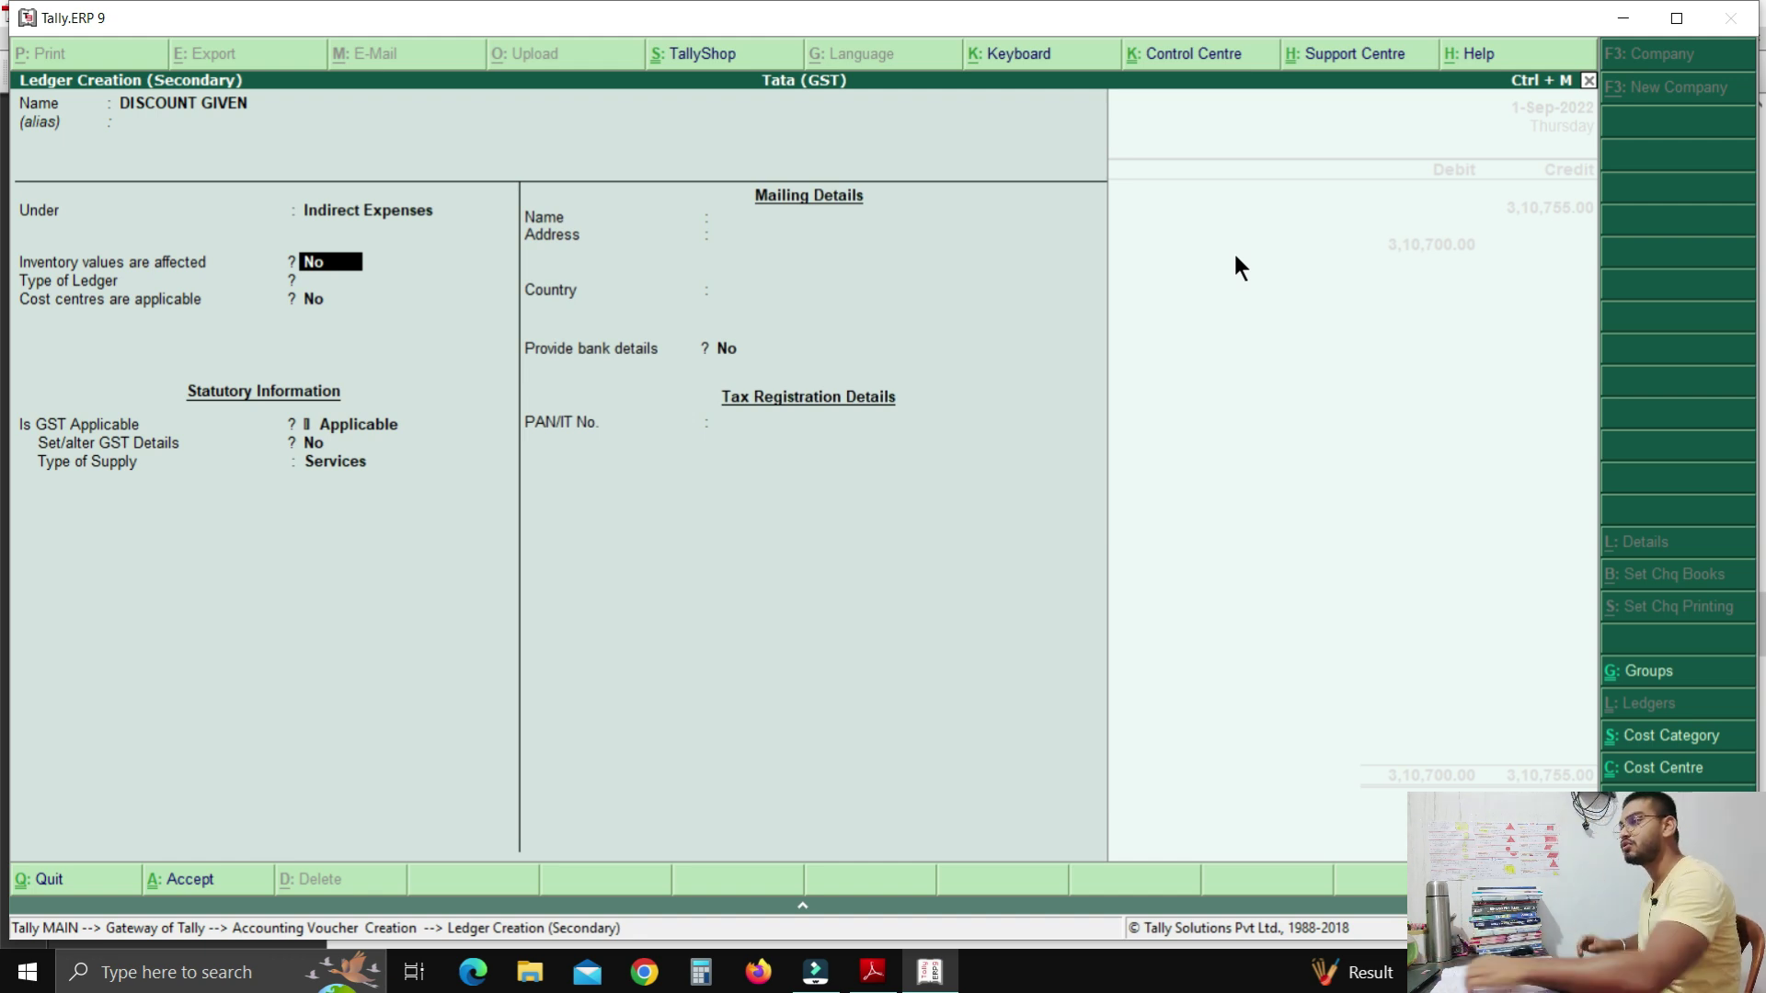
Set the DISCOUNT GIVEN ledger's type to Not Applicable, accept its remaining default settings, and save the ledger.
key(Return)
key(Return)
key(Return)
key(Return)
key(Return)
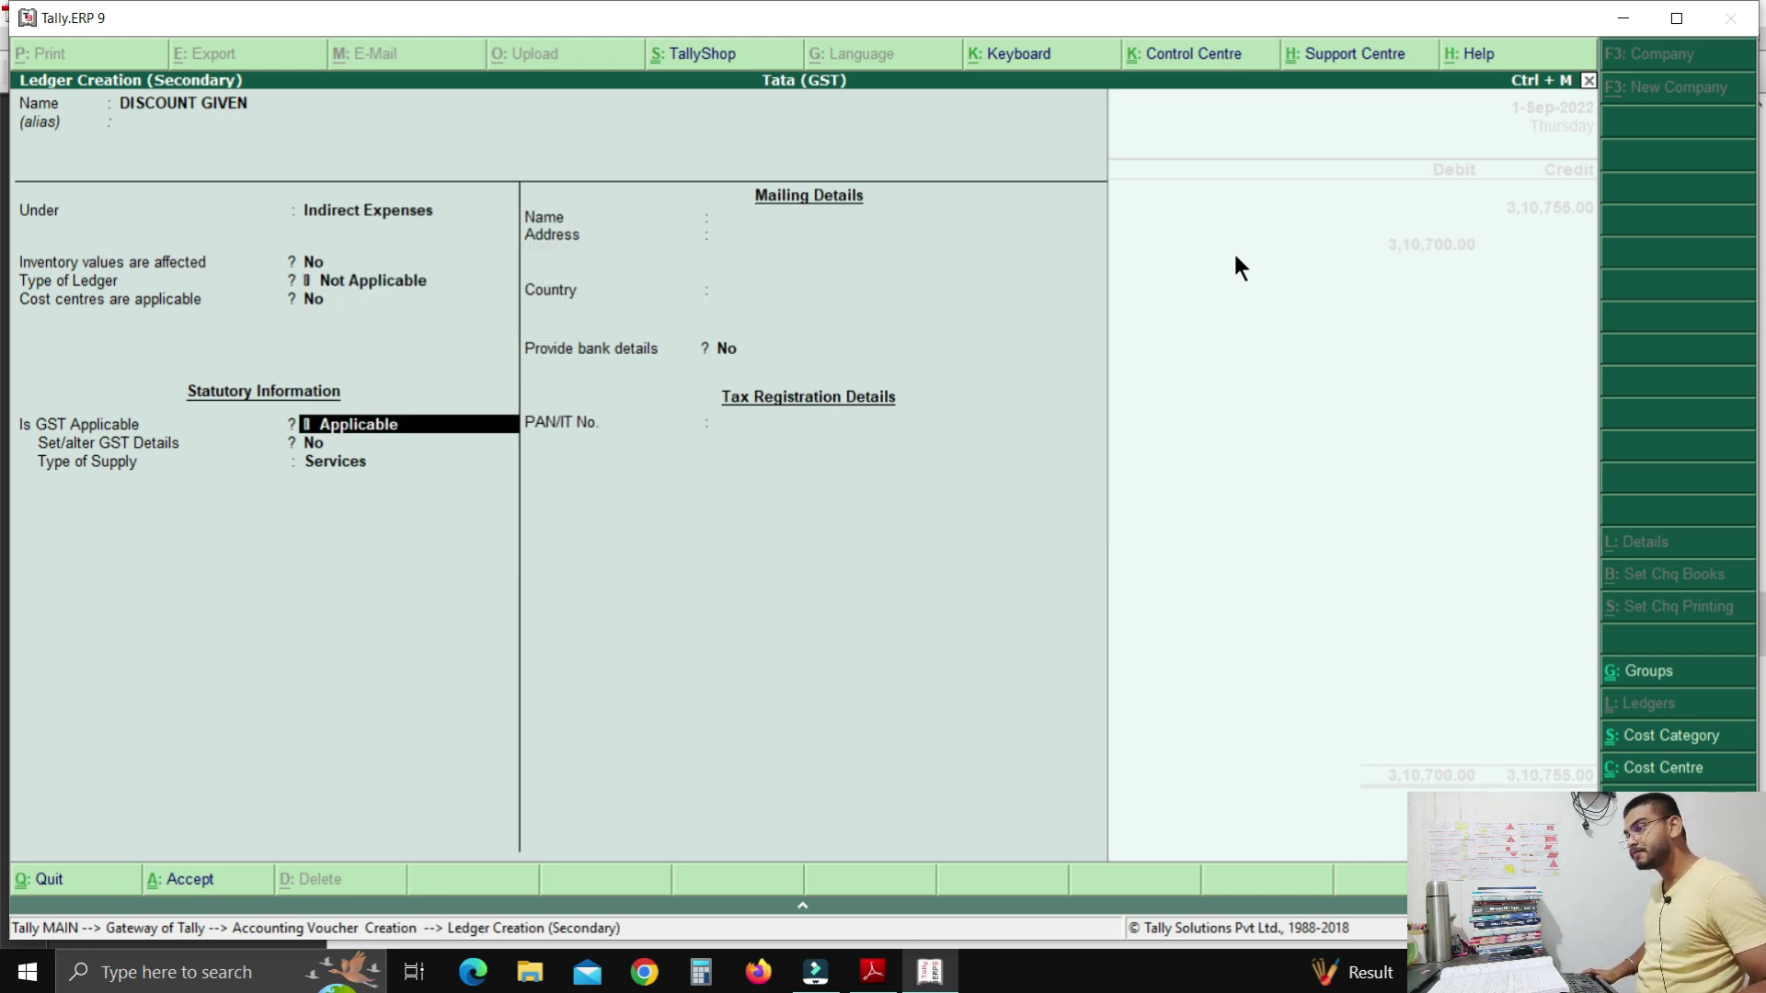
key(Return)
key(ctrl+a)
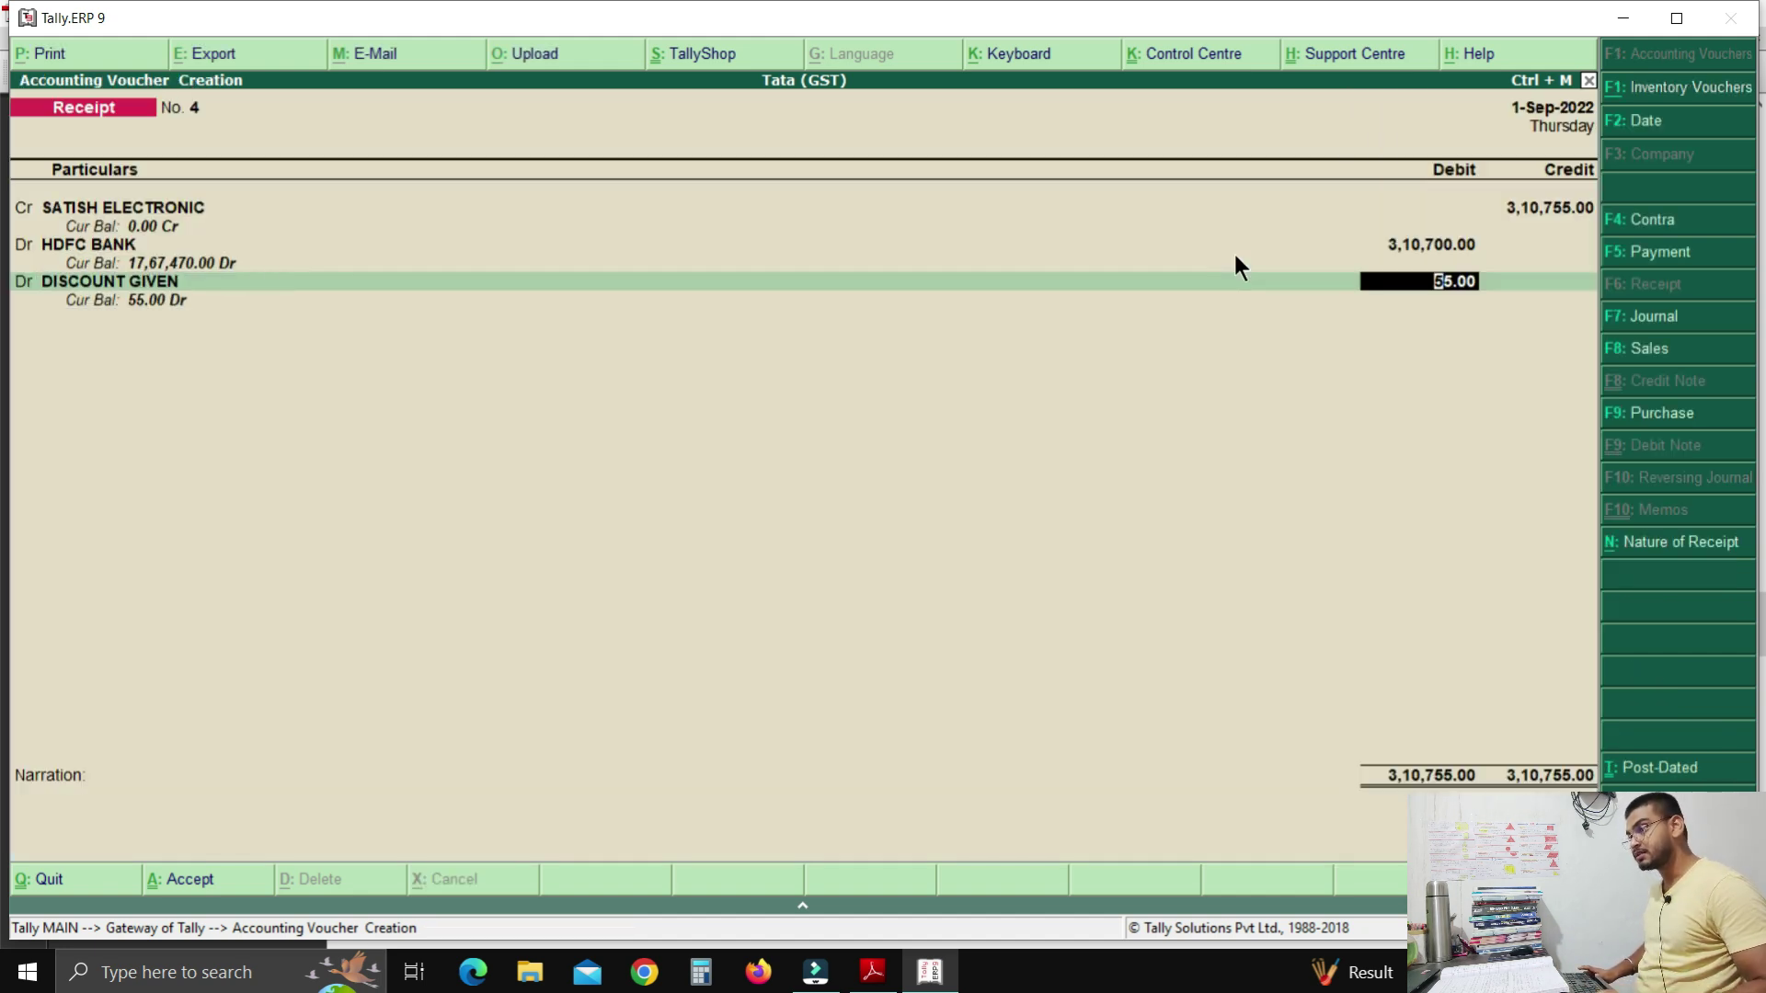
Debit DISCOUNT GIVEN with 55 and save the receipt voucher without a narration.
key(Return)
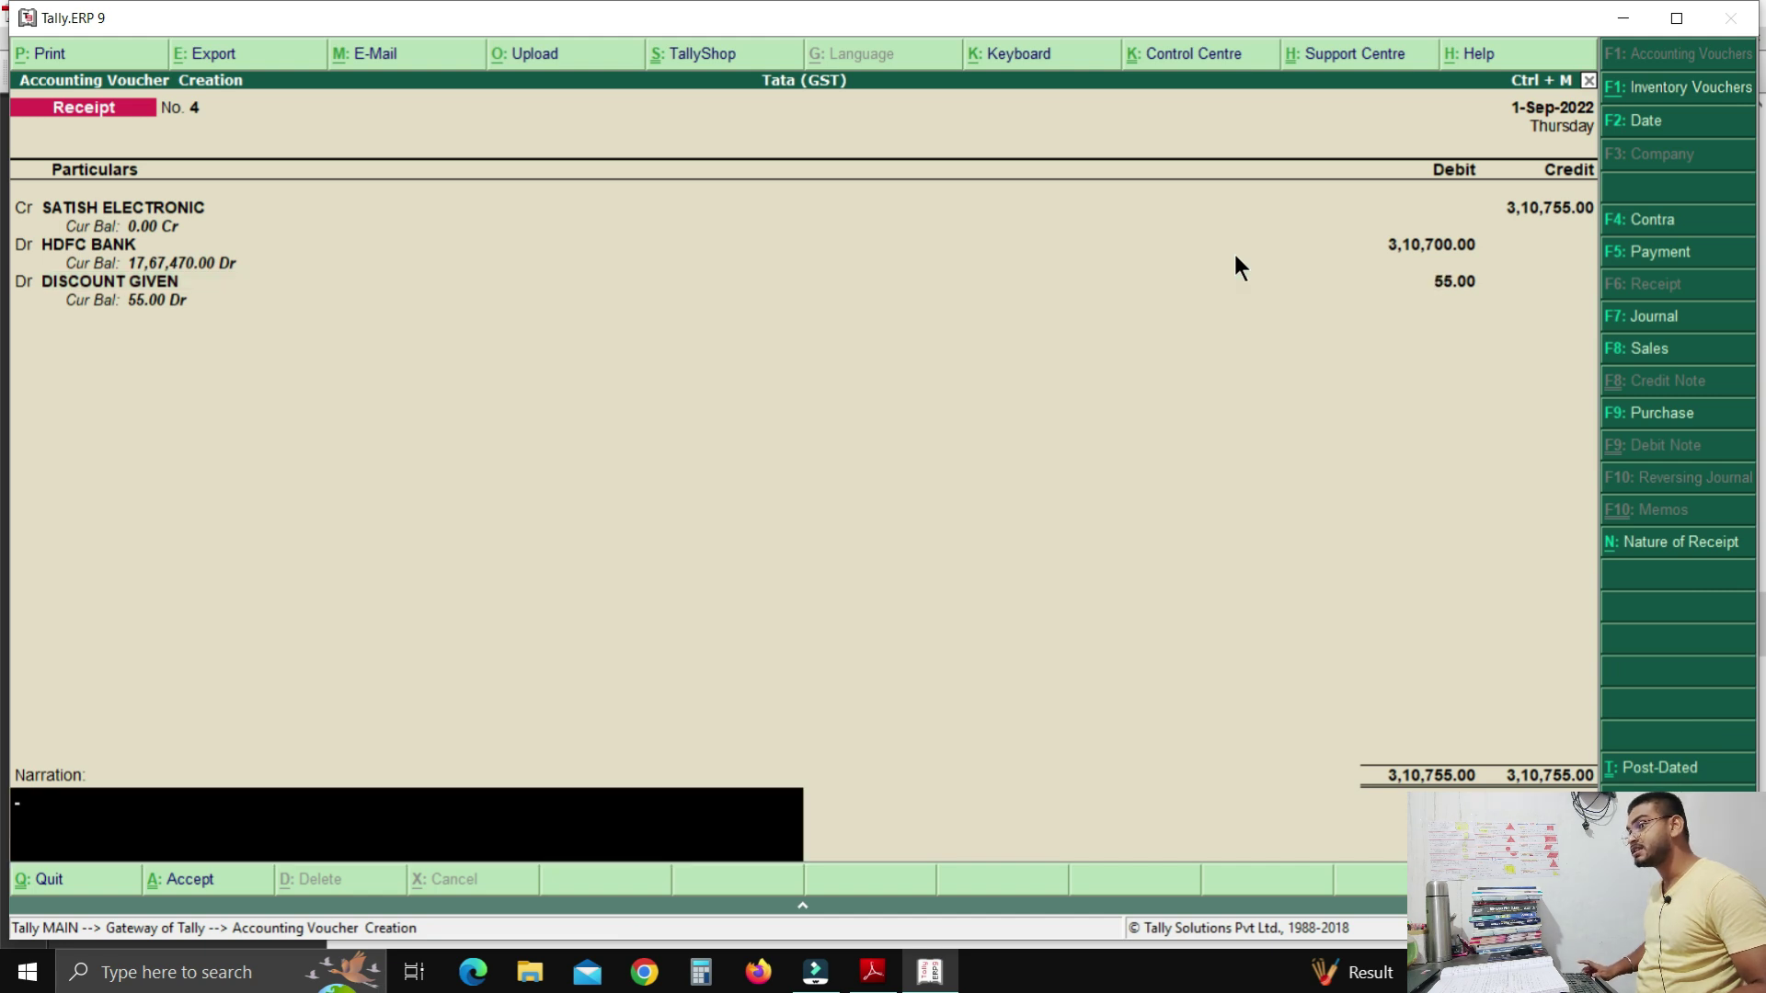
key(Return)
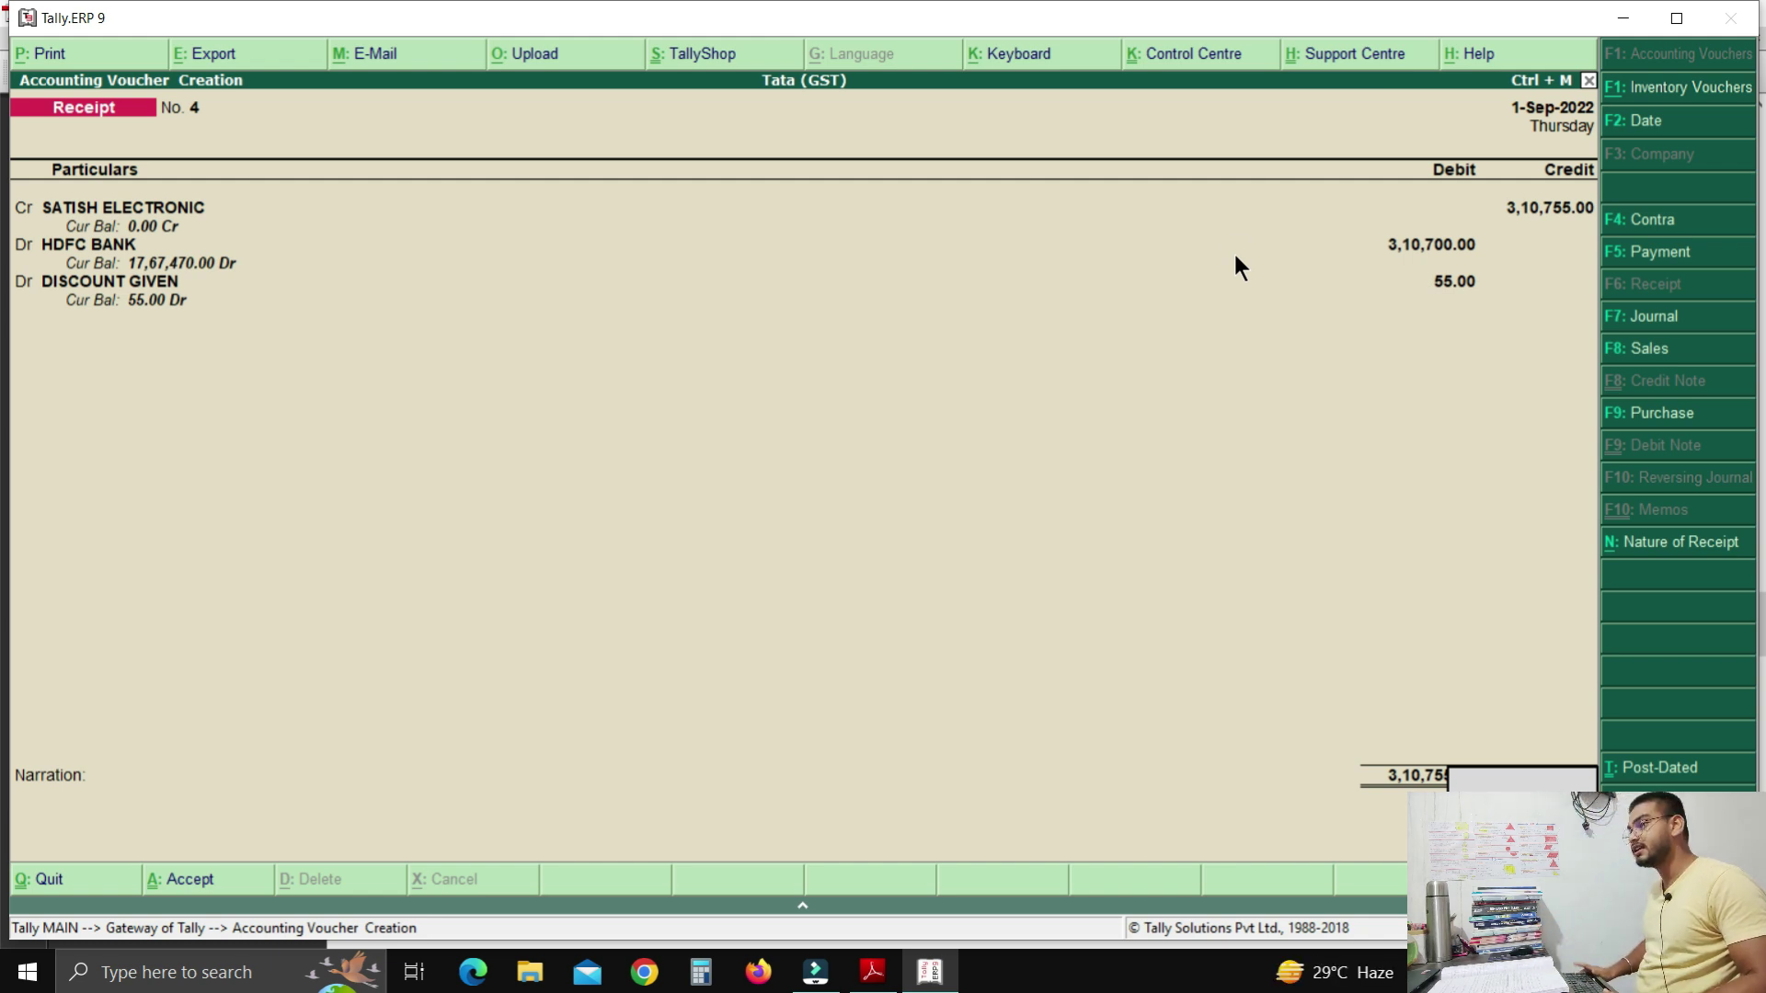
key(Return)
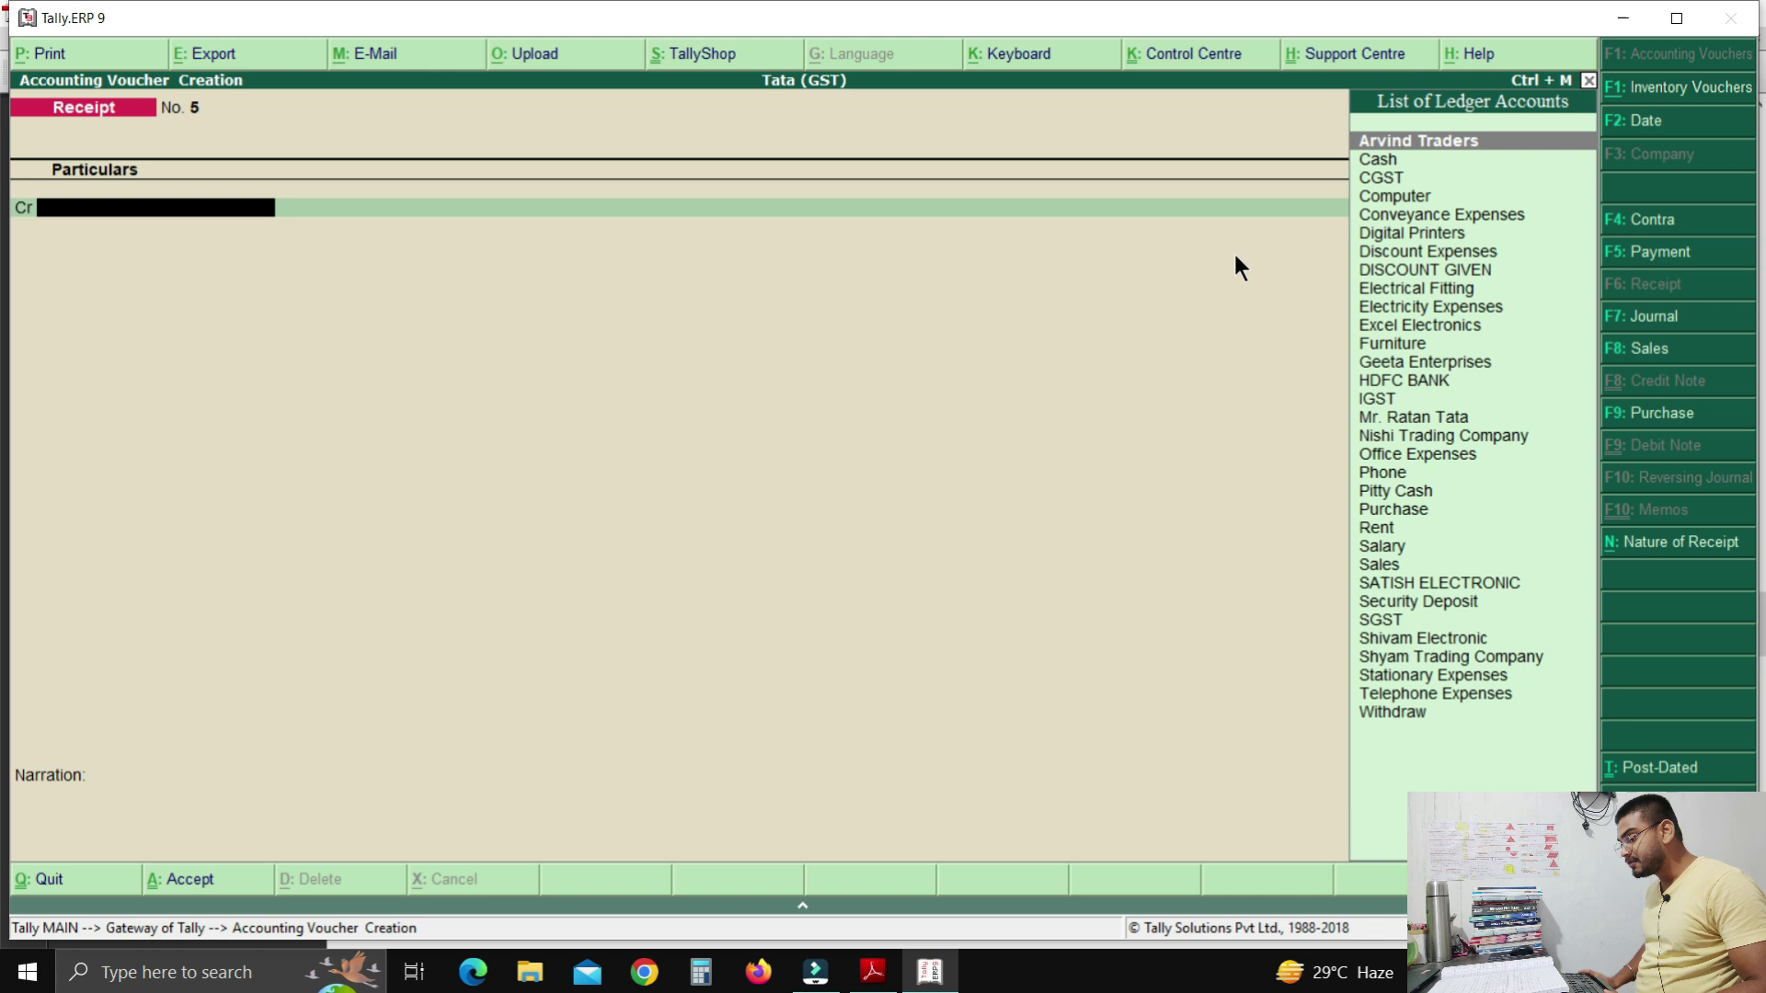
Review Q 9 on the stationery expenses in gst 37.pdf in Adobe Reader, and return to Tally.ERP 9.
click(873, 972)
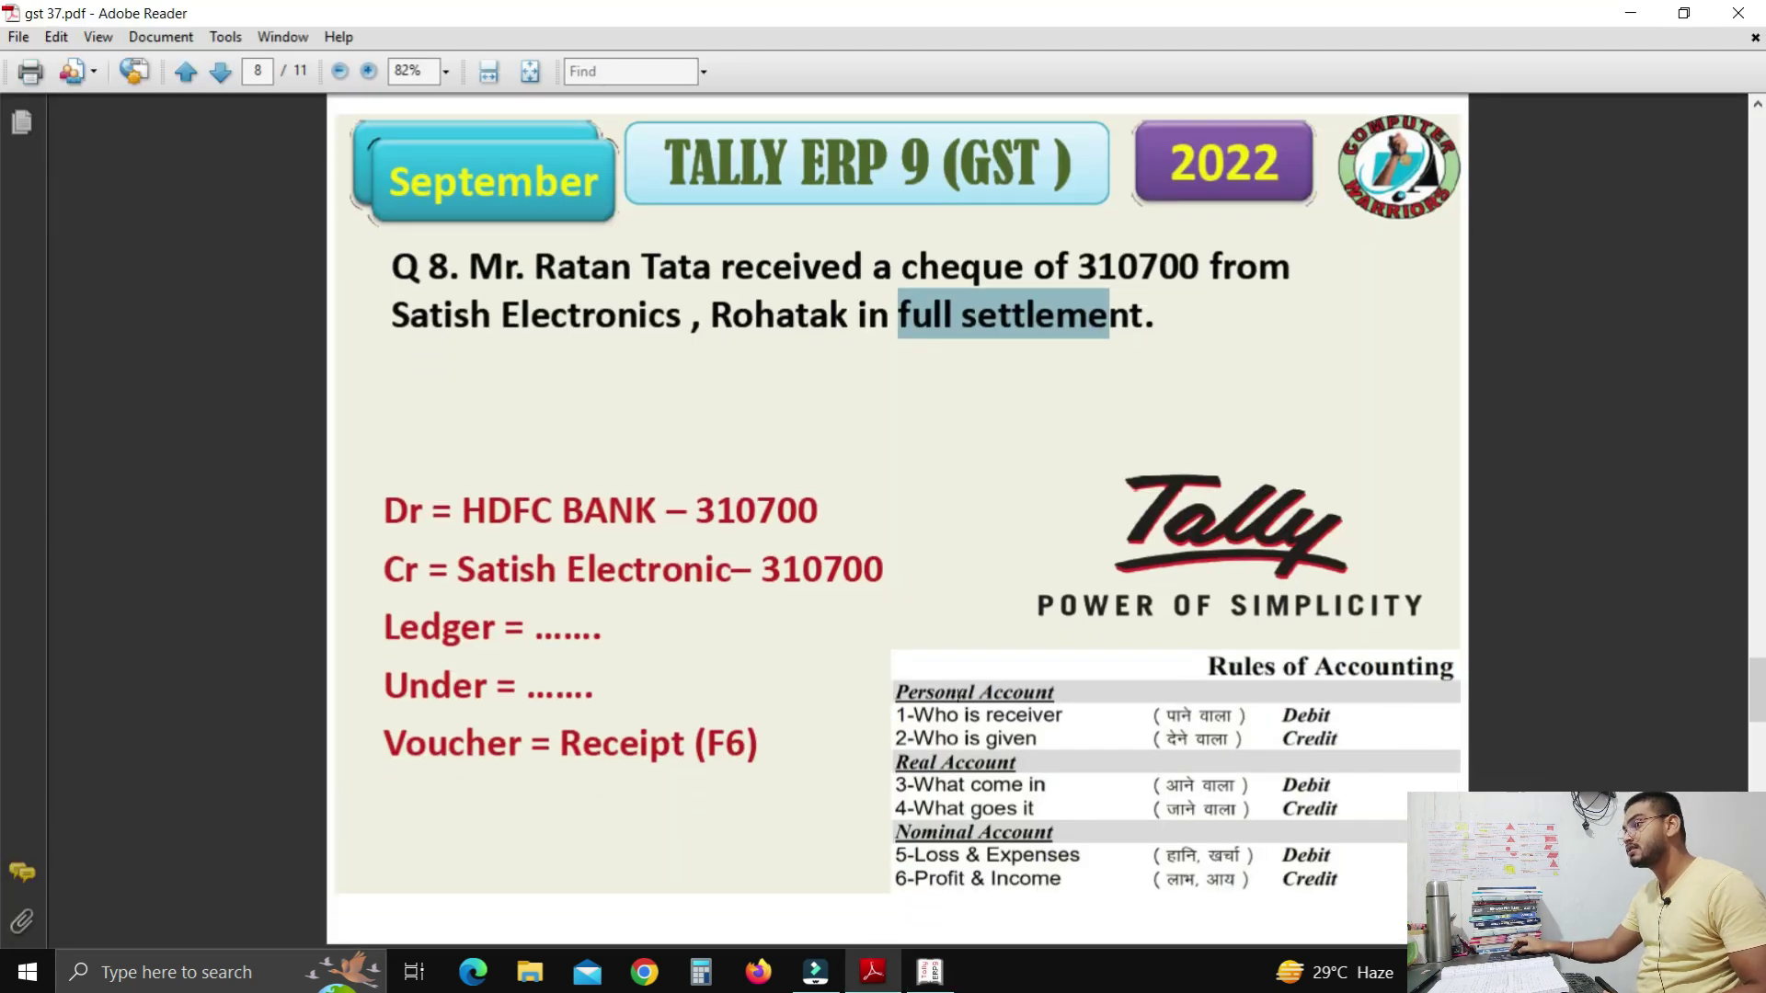
scroll(957, 696, down, 1)
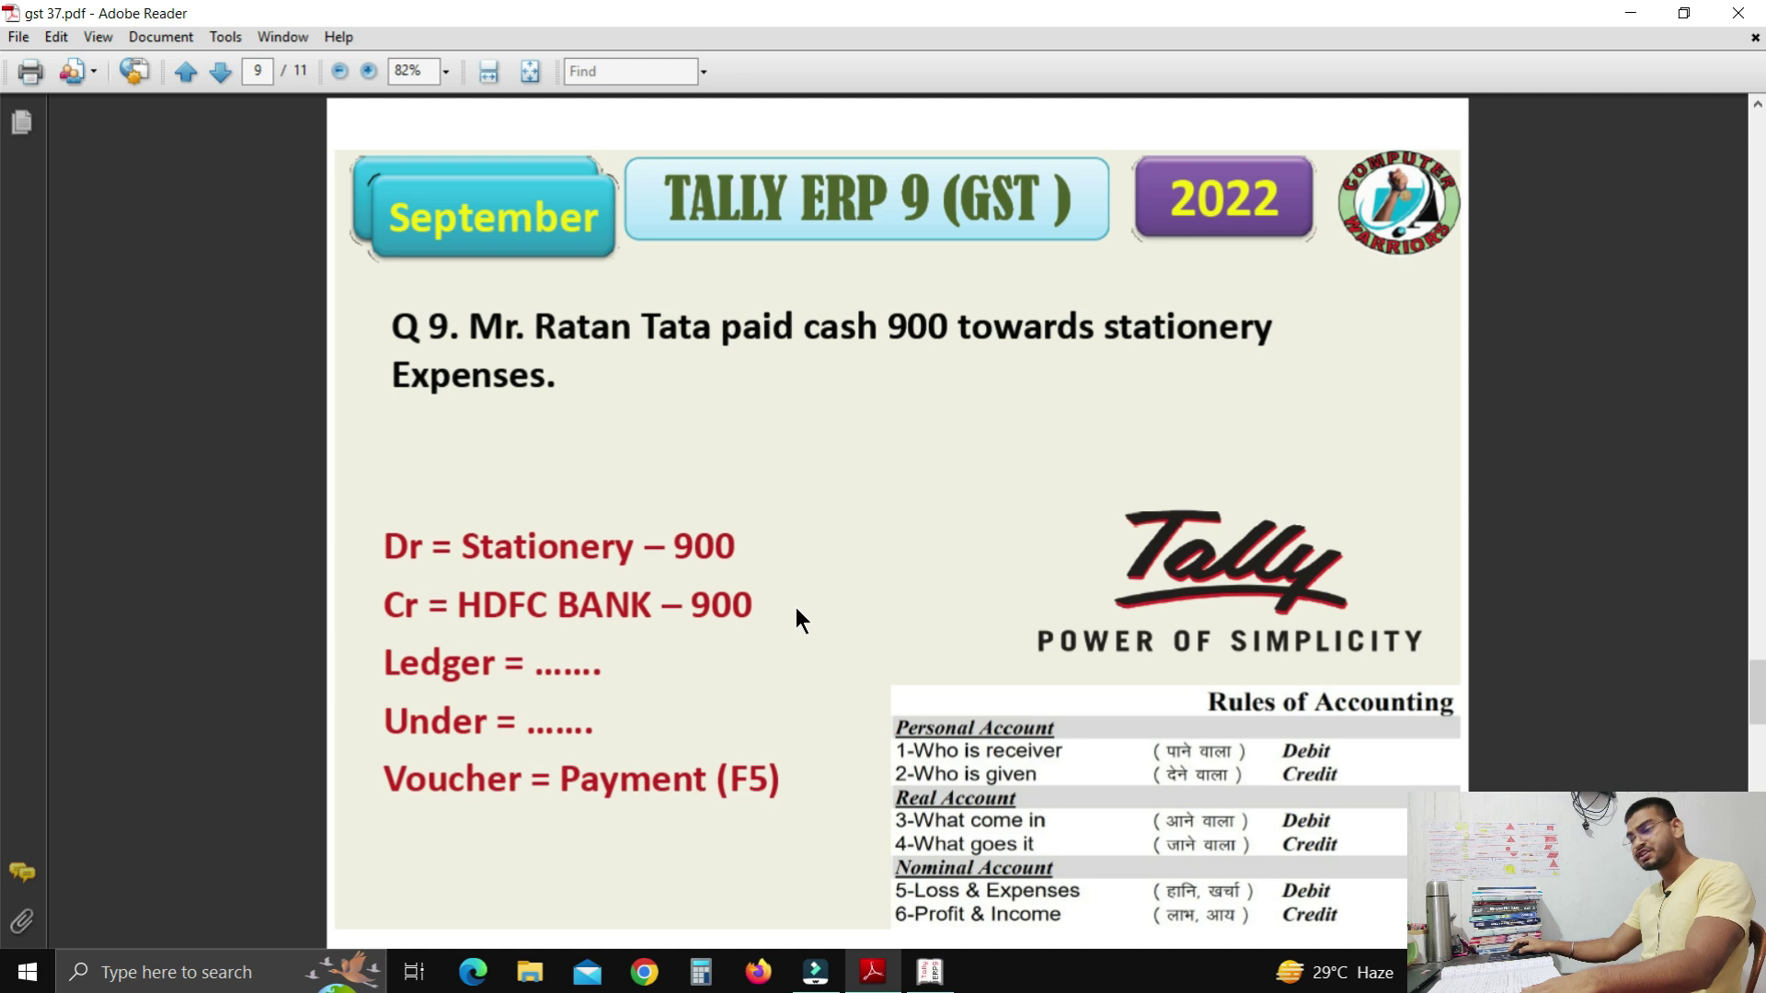
click(930, 972)
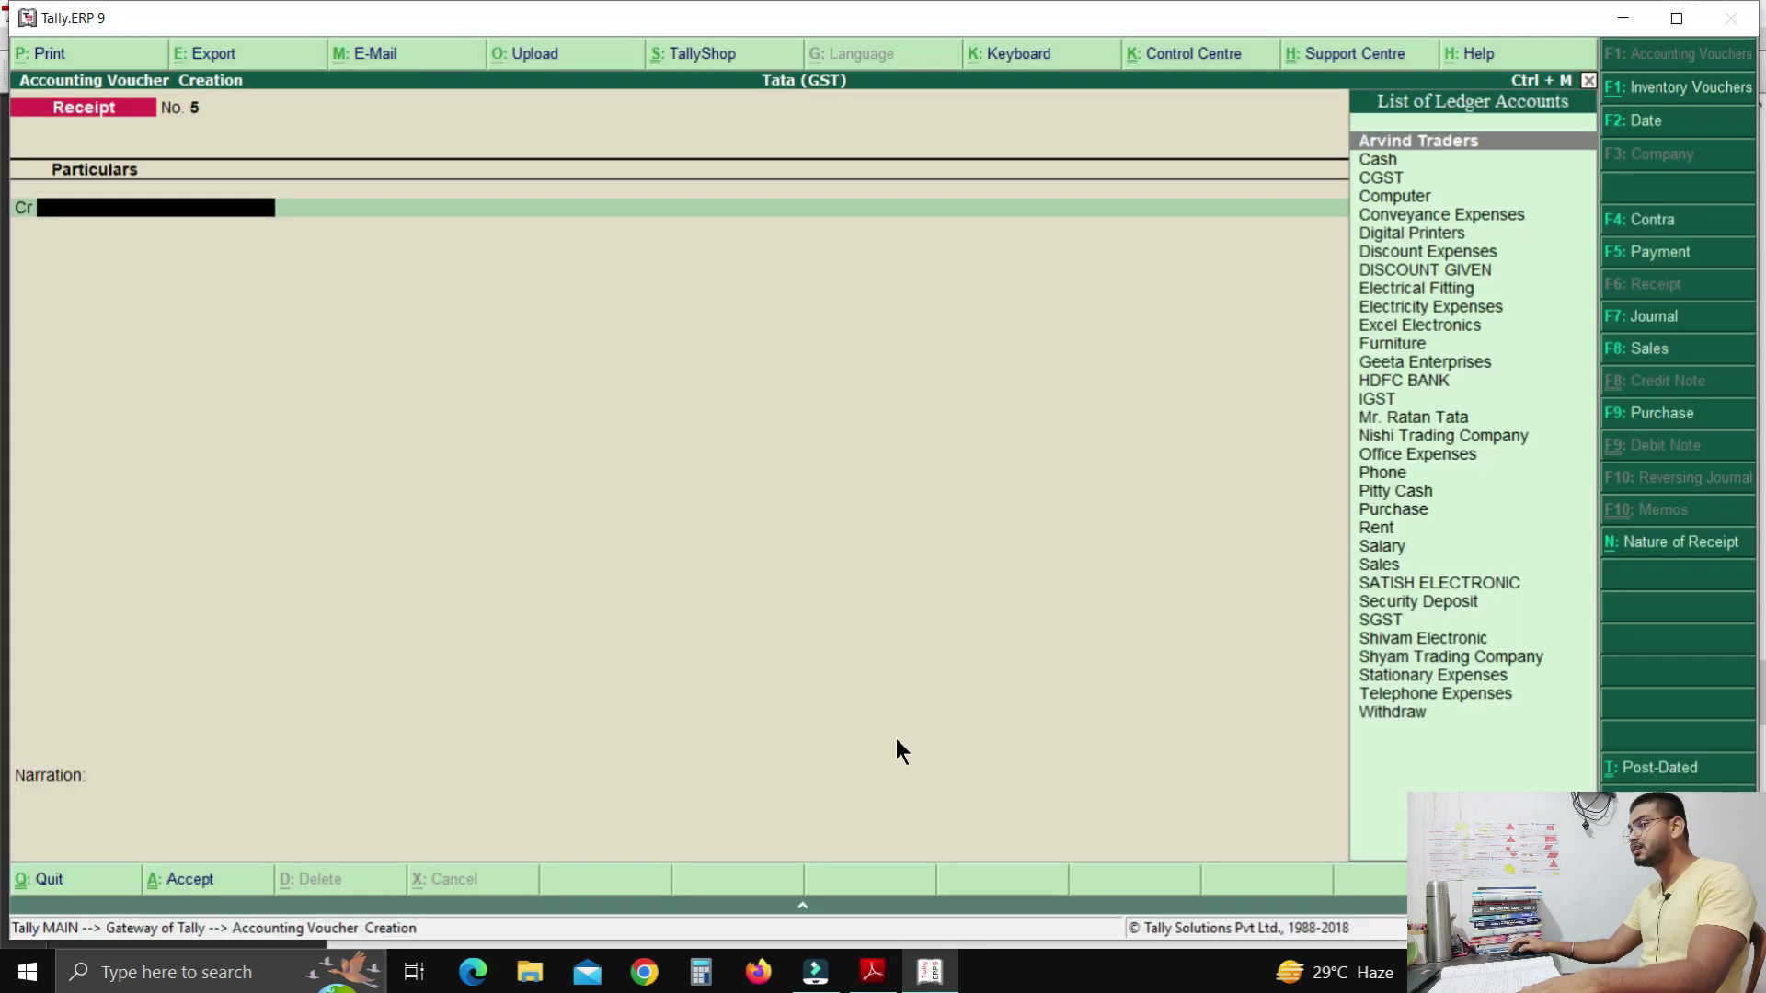
Start a payment voucher and debit the ledger Stationary Expenses with 900.
key(F5)
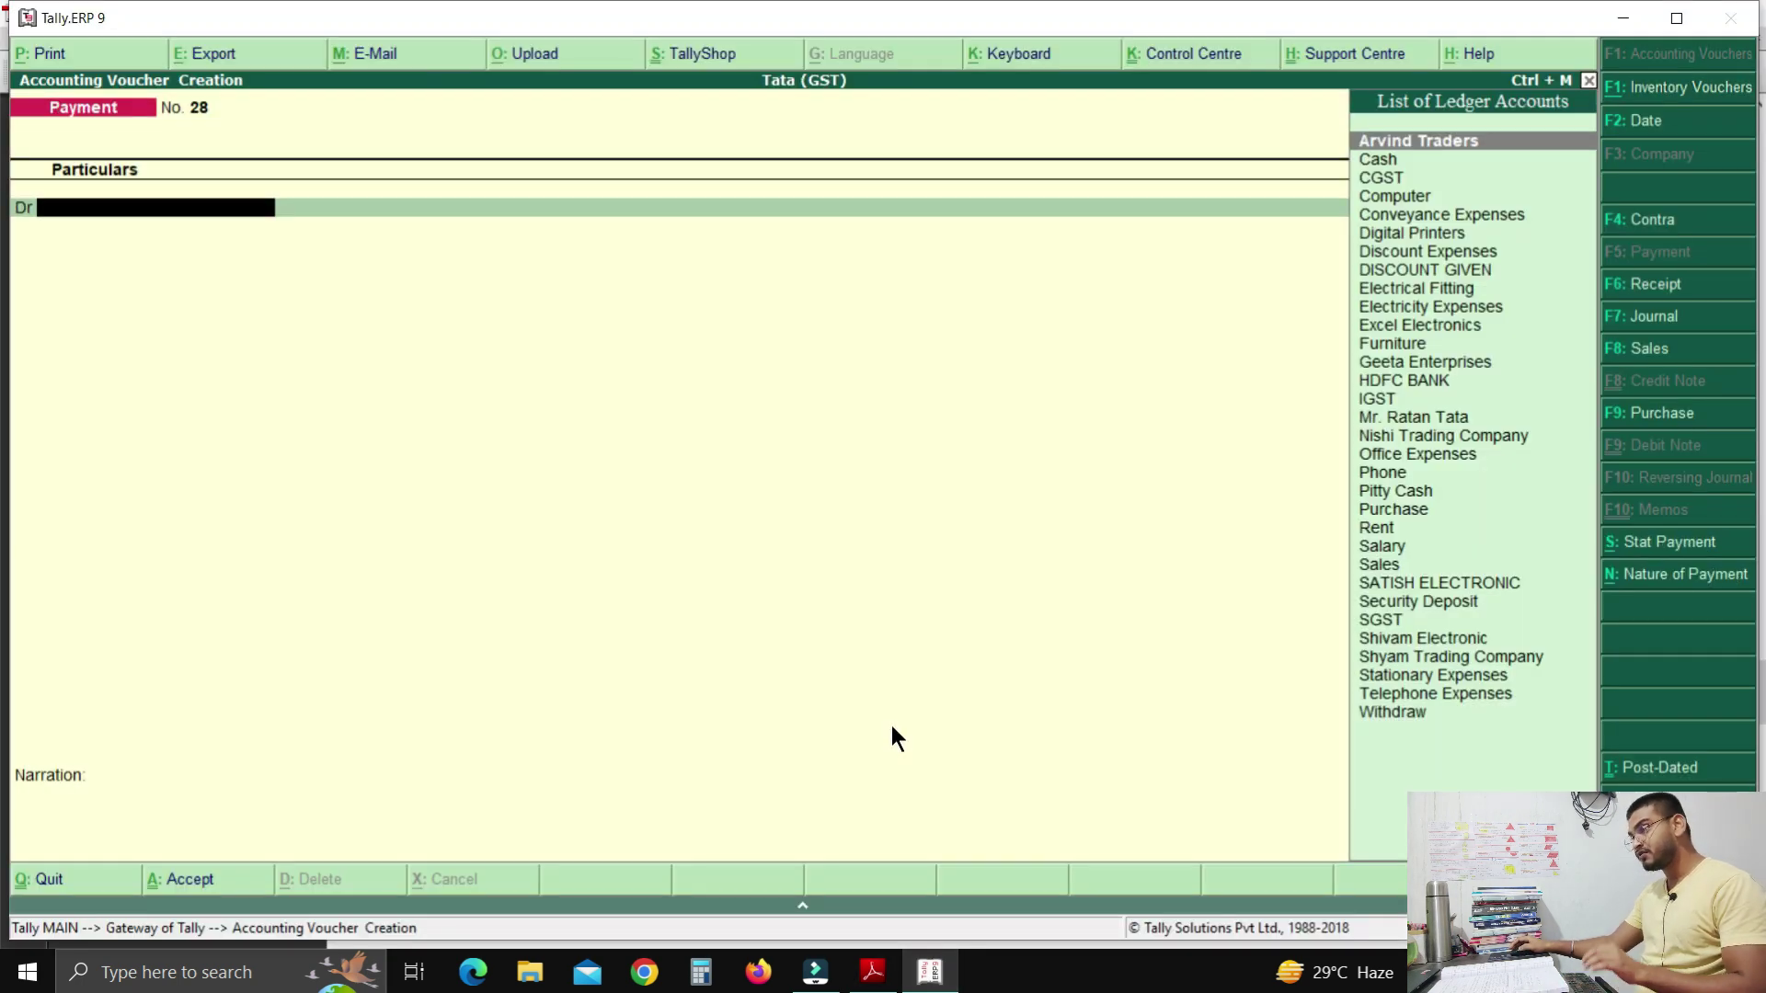
text(S)
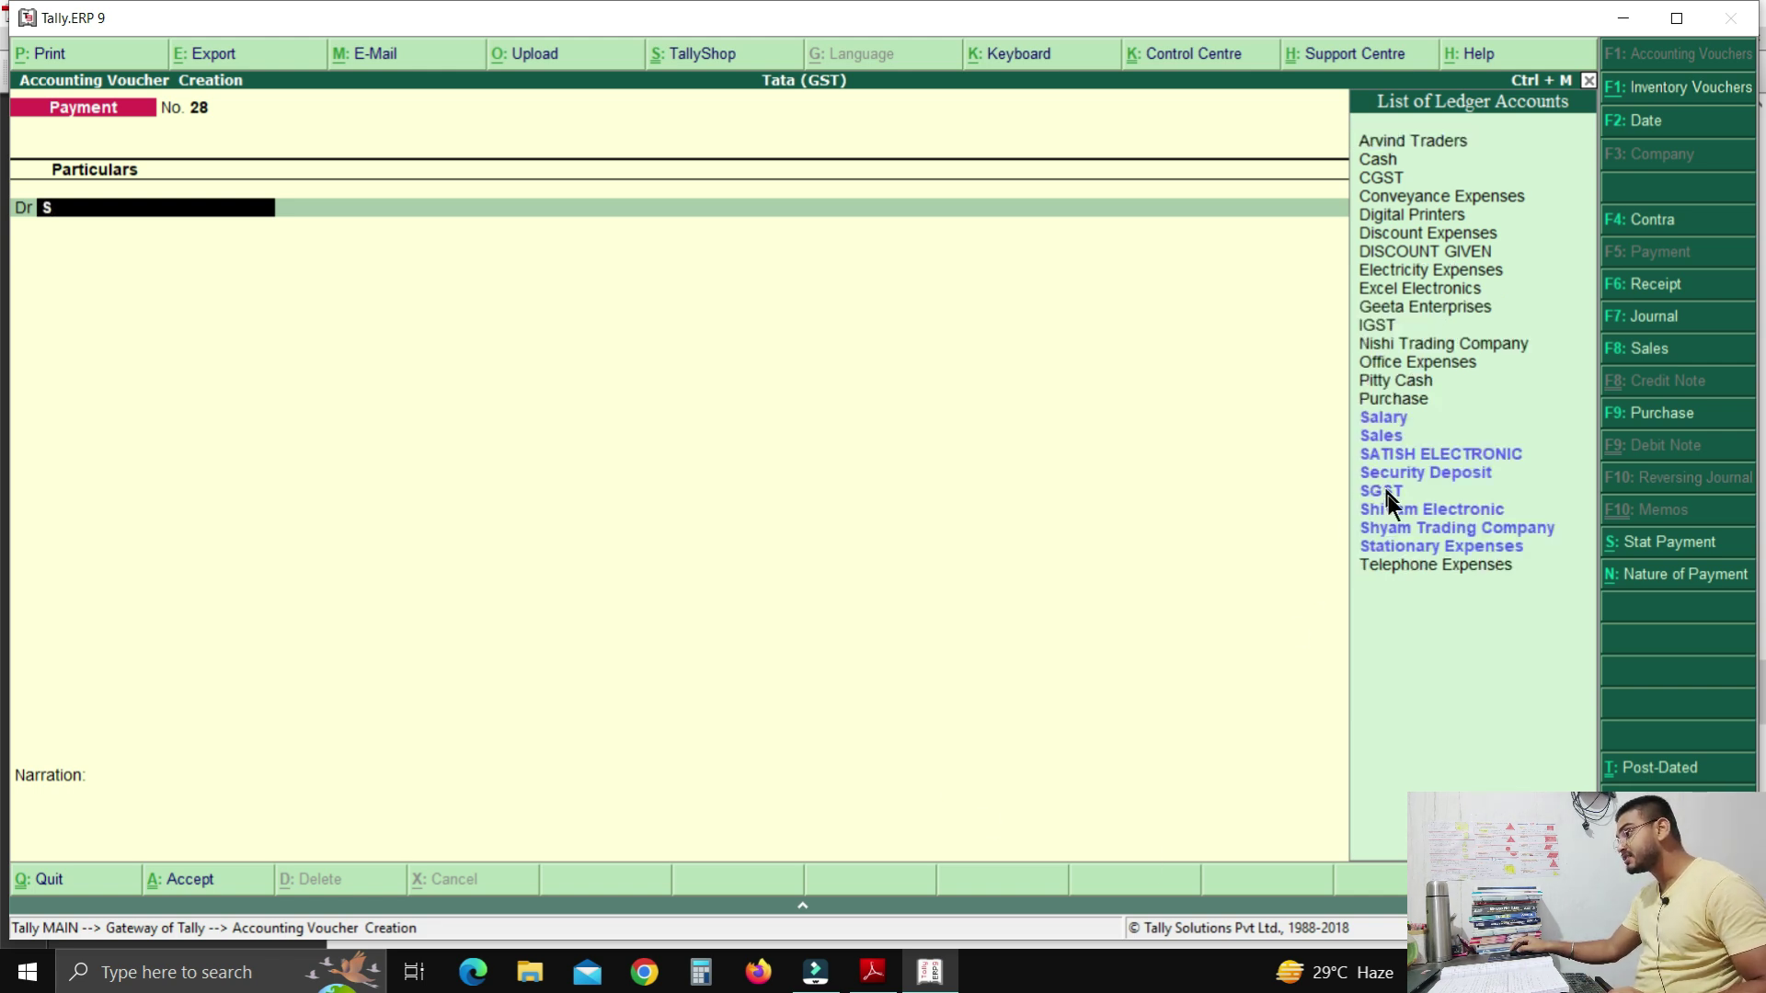
click(1407, 552)
key(Return)
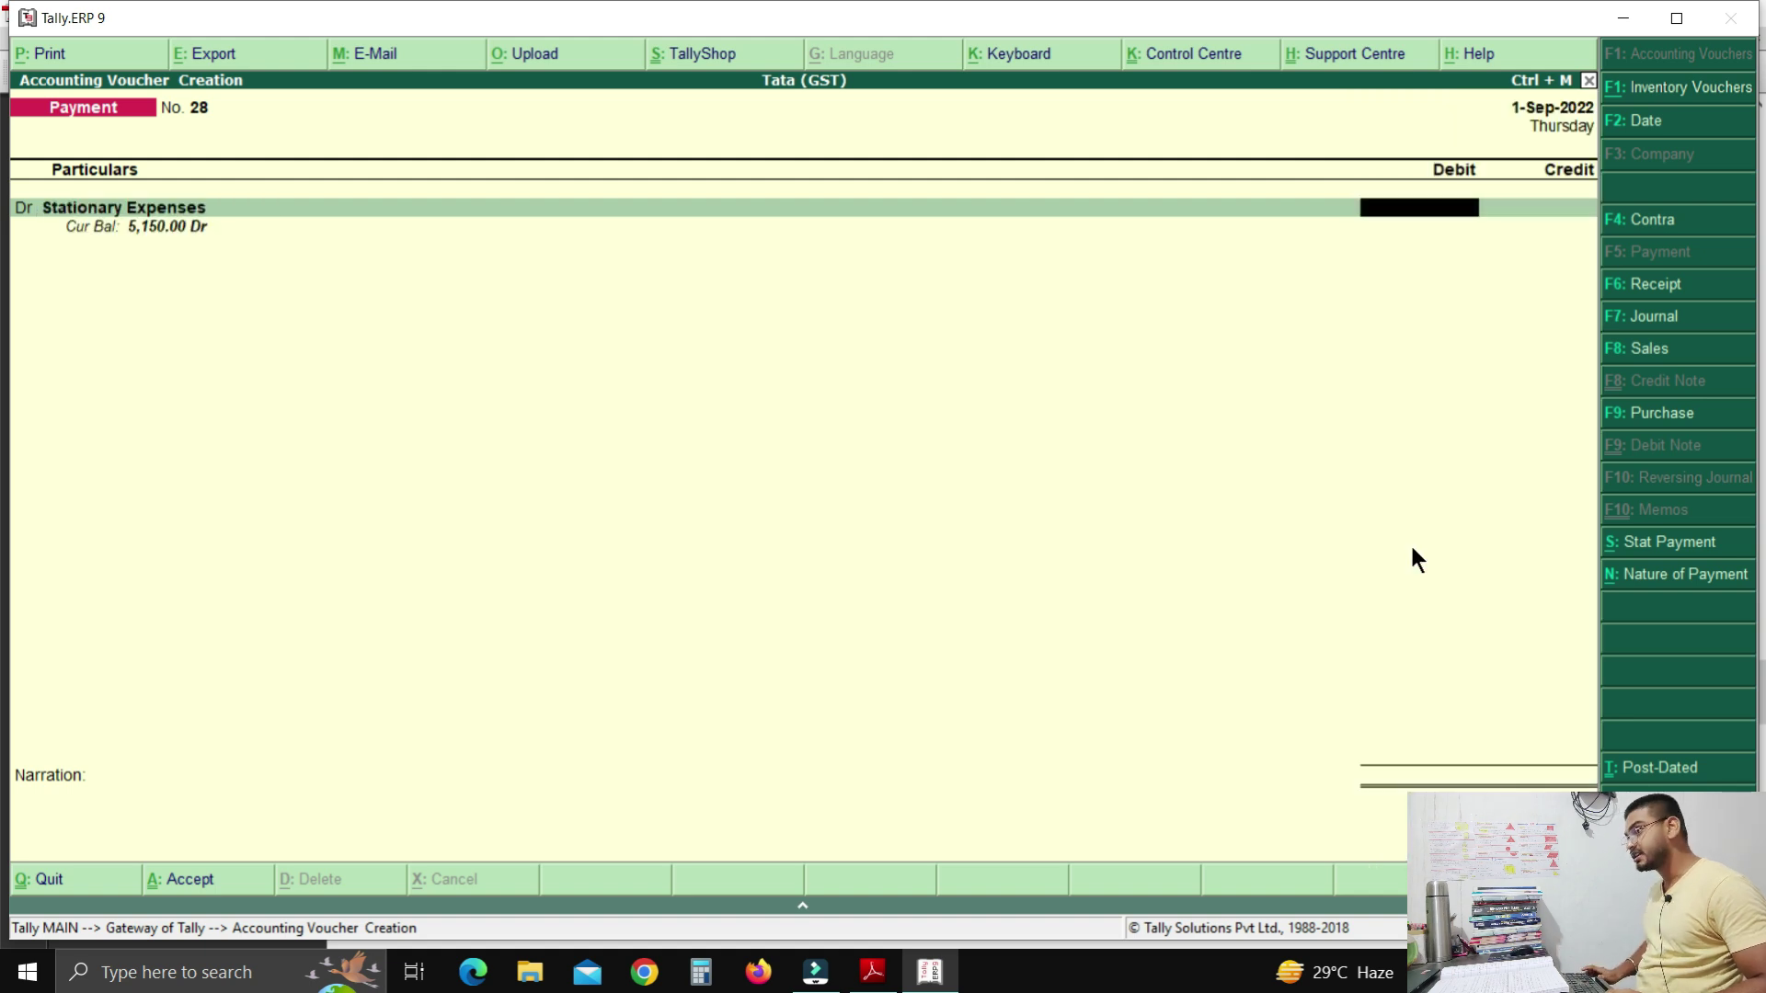
text(900)
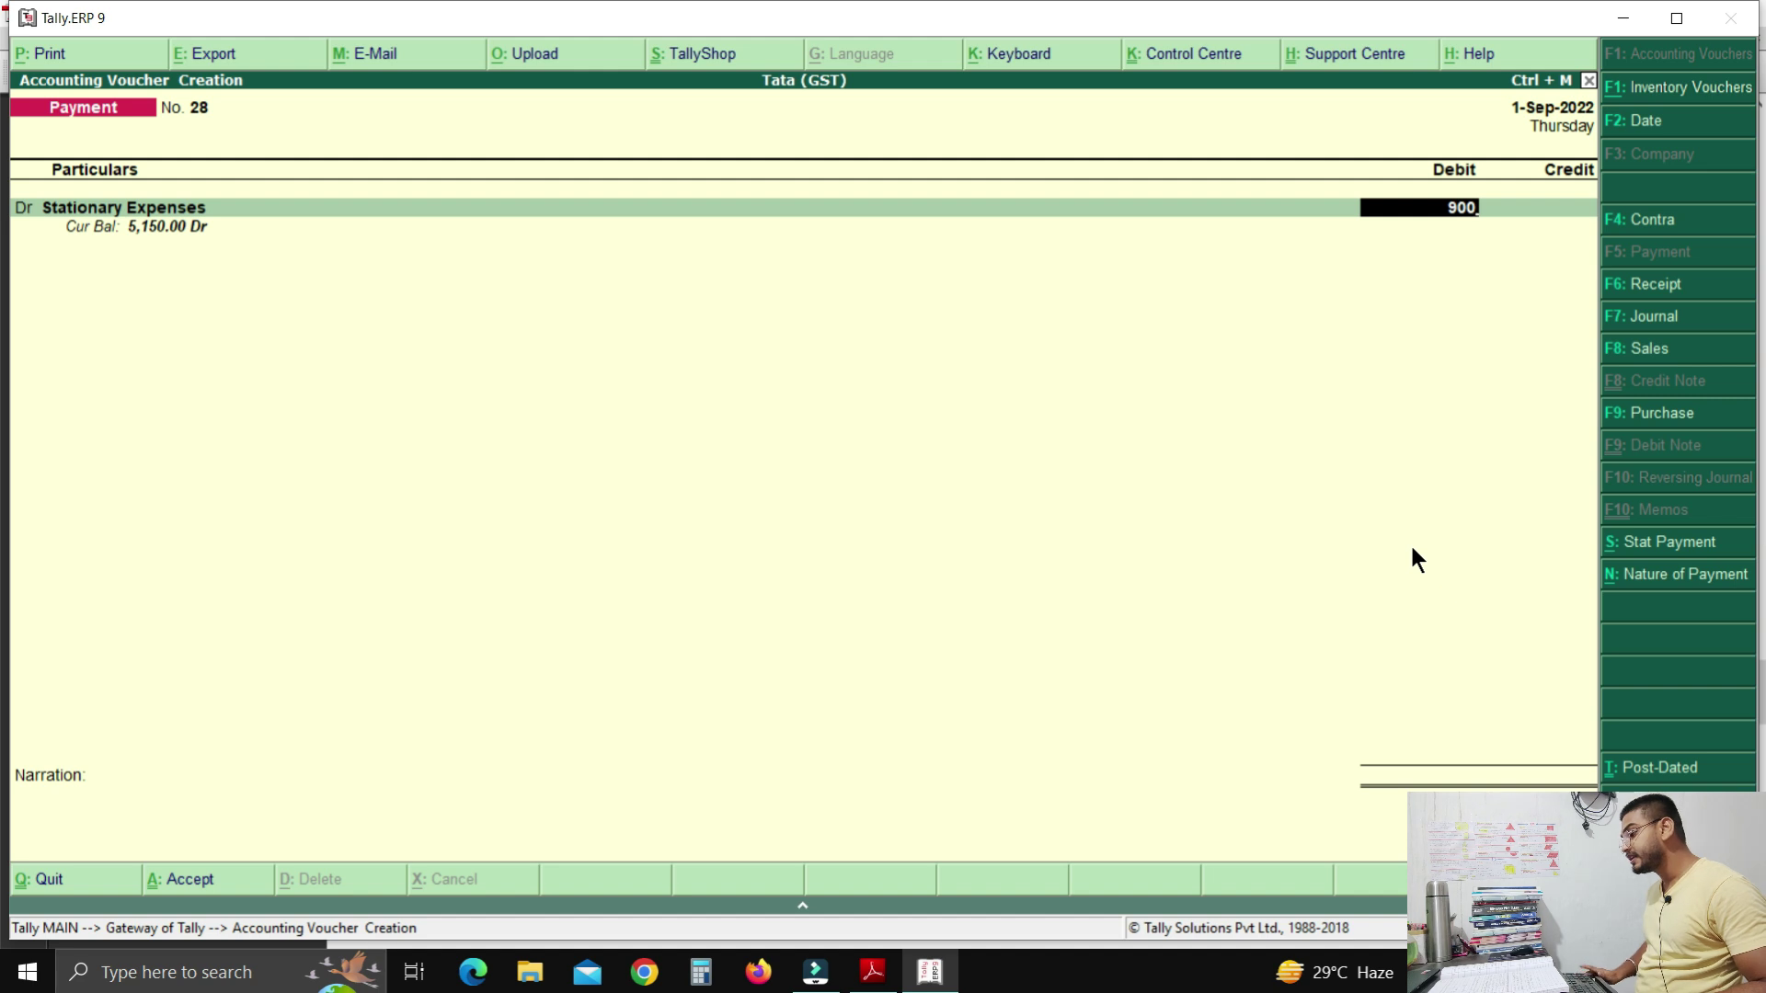
key(Return)
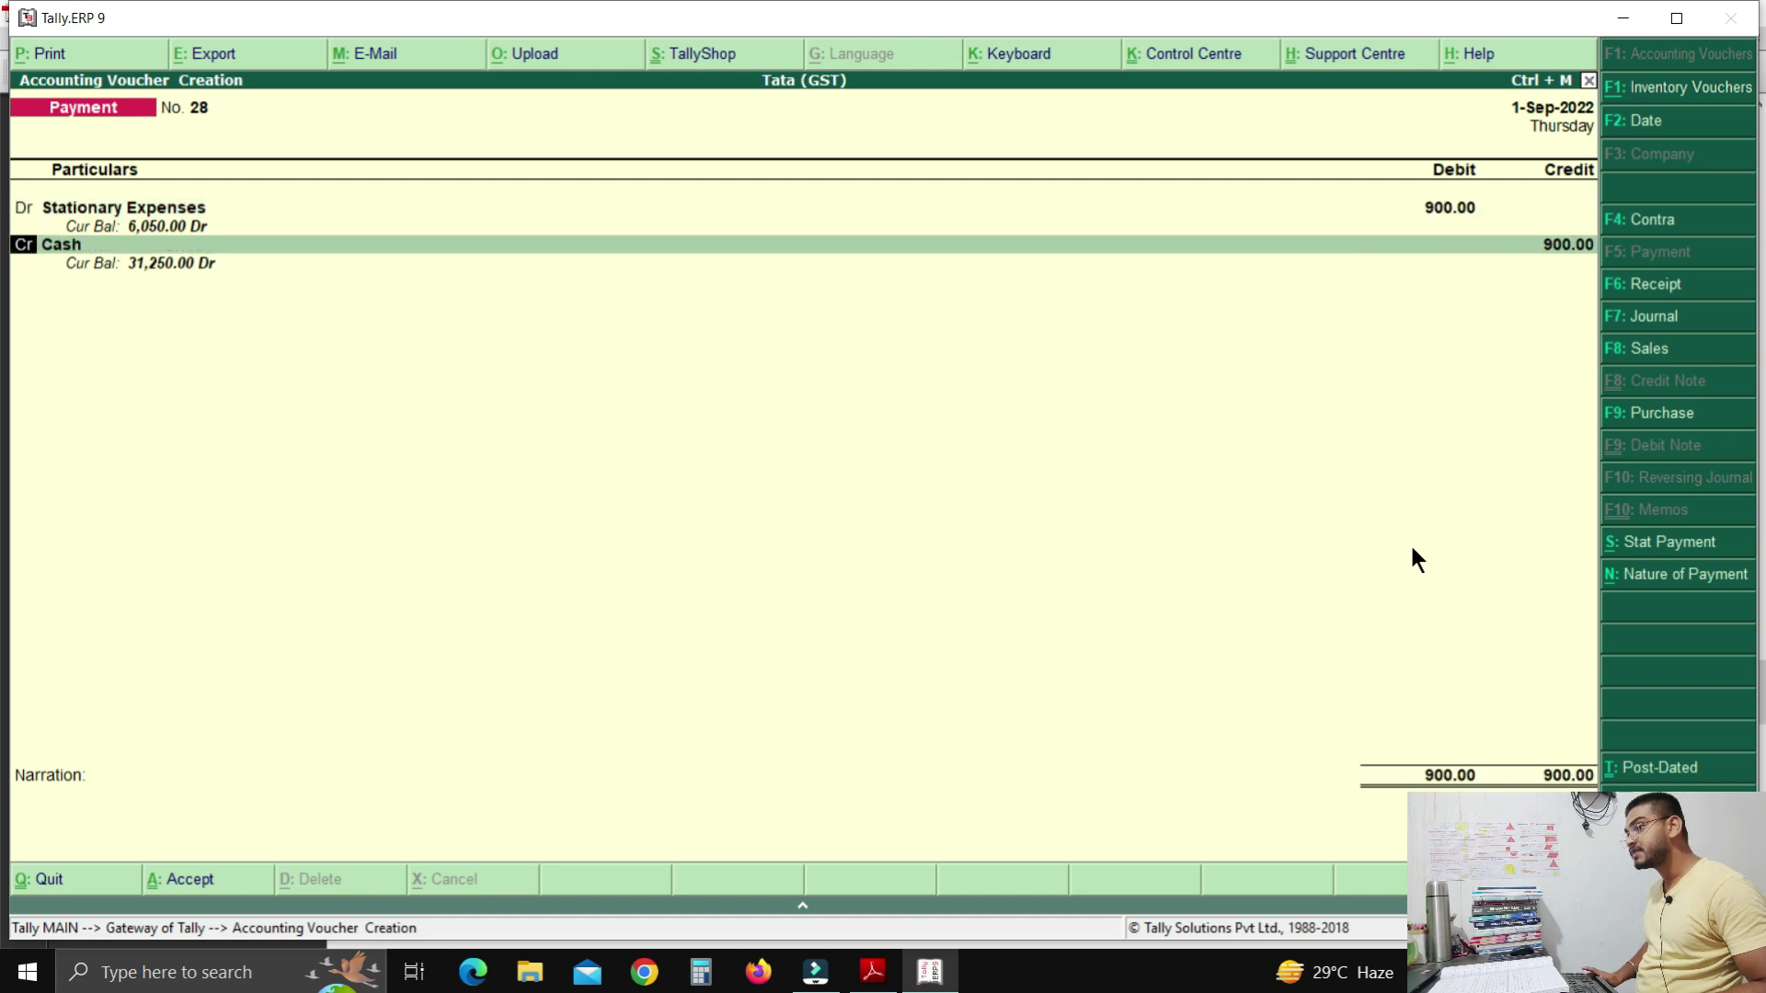
Credit Cash with 900 and save the stationery payment voucher.
key(Return)
key(Return)
key(Return)
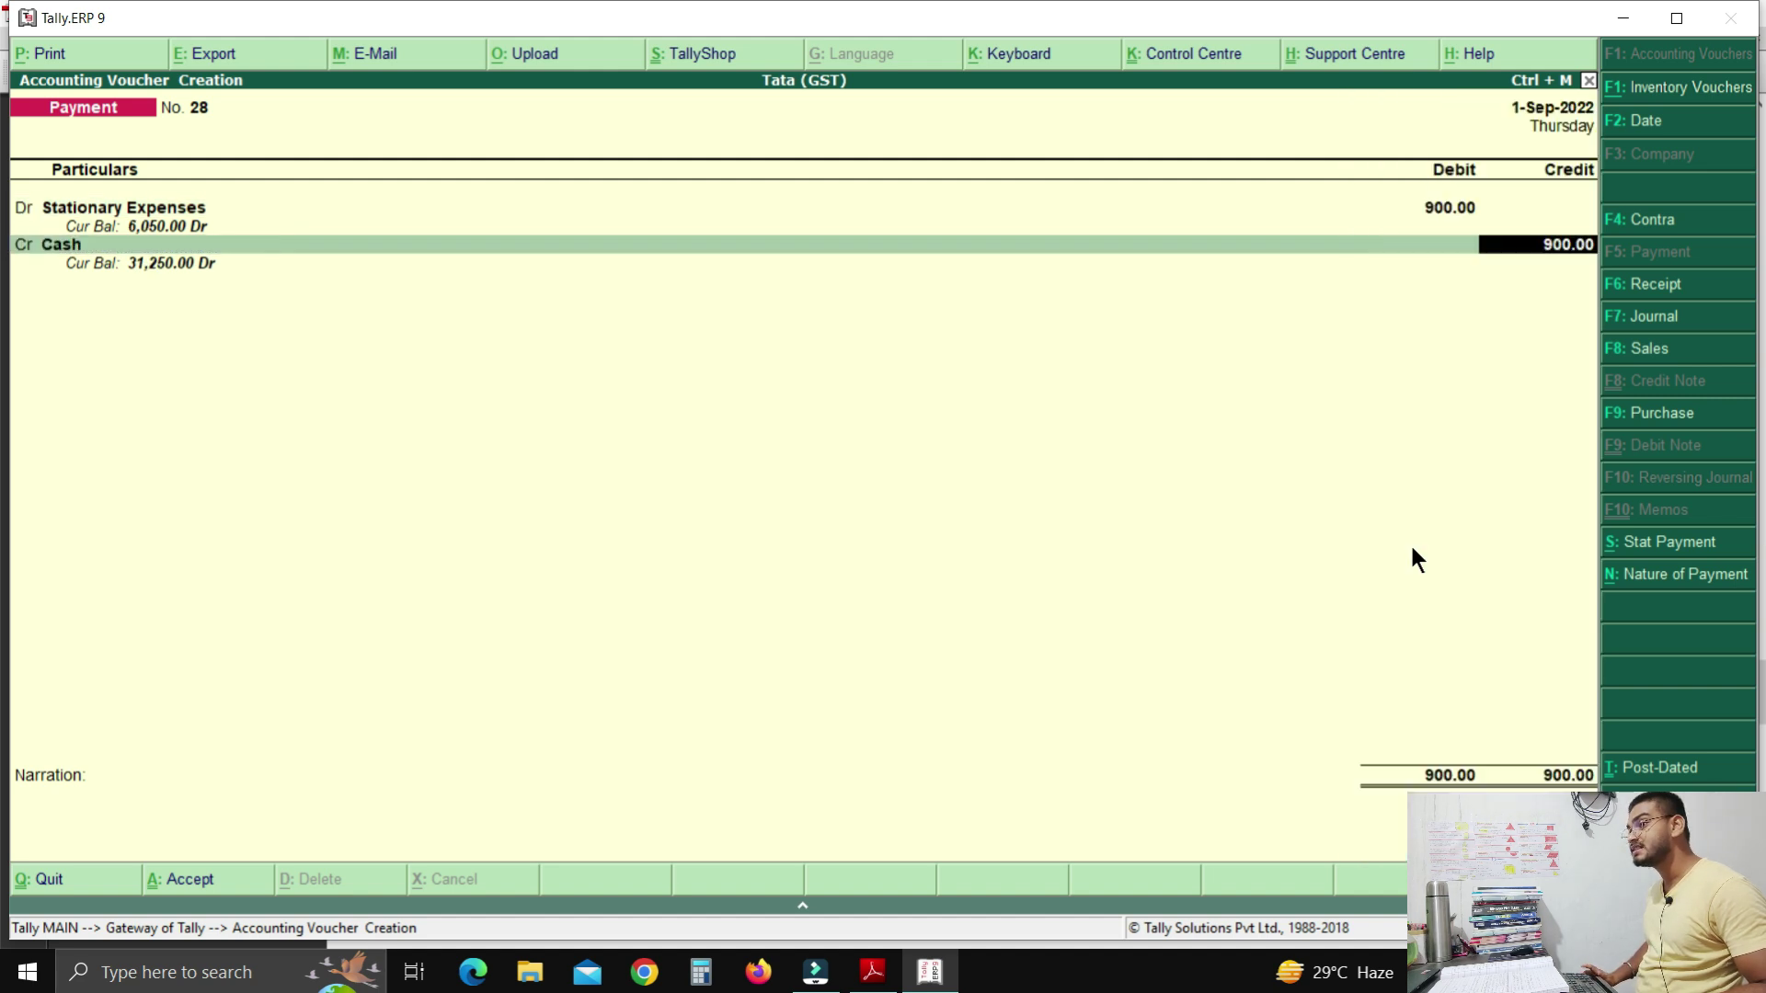
key(Return)
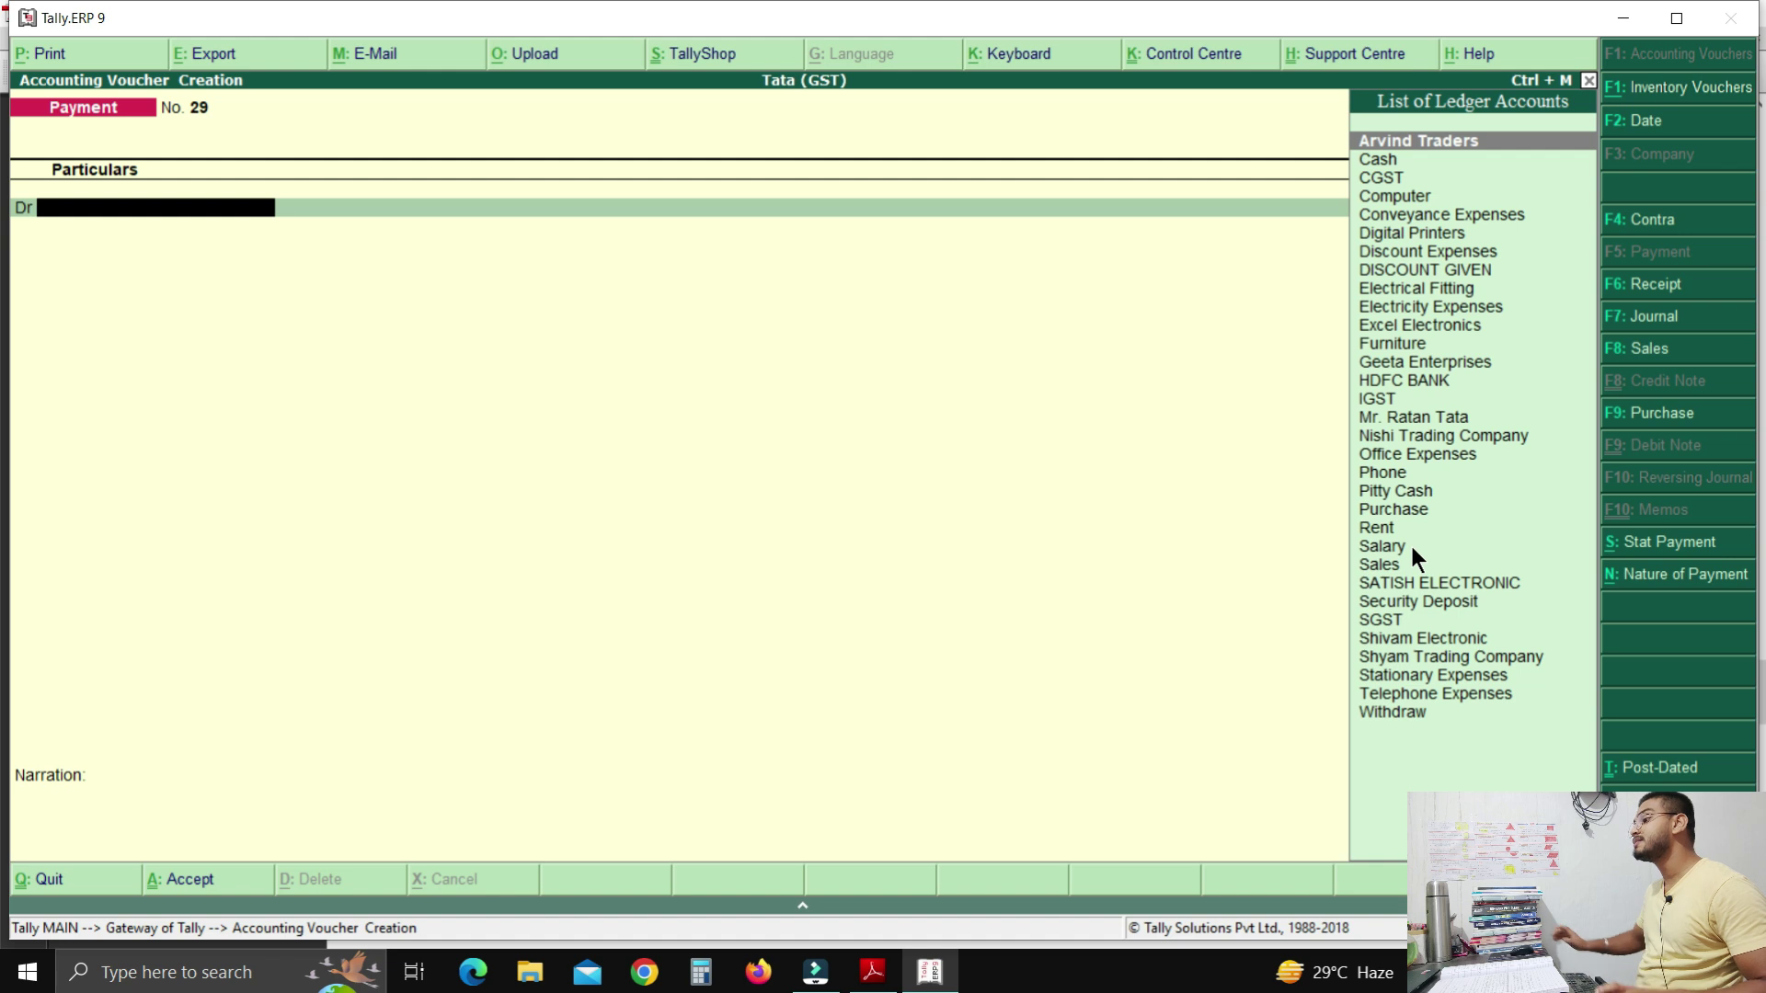
Review Q 10 on the Nishi Trading Company cheque in gst 37.pdf in Adobe Reader, and return to Tally.ERP 9.
click(874, 972)
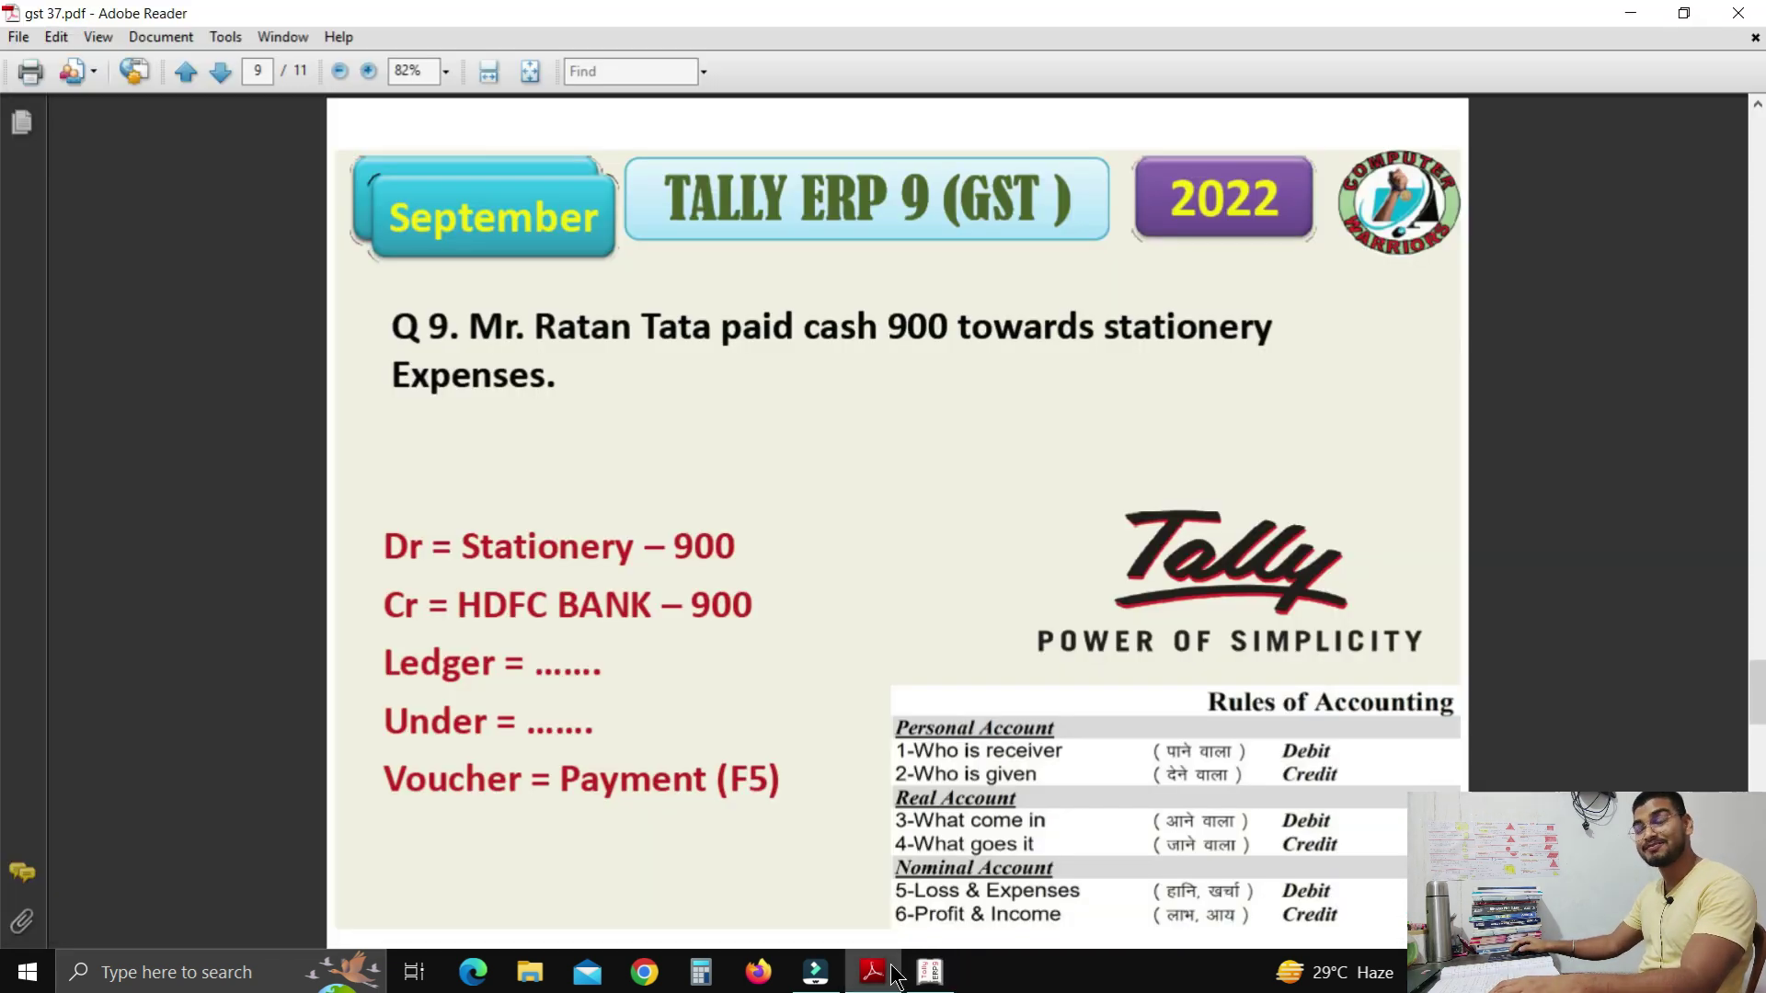
scroll(902, 924, down, 2)
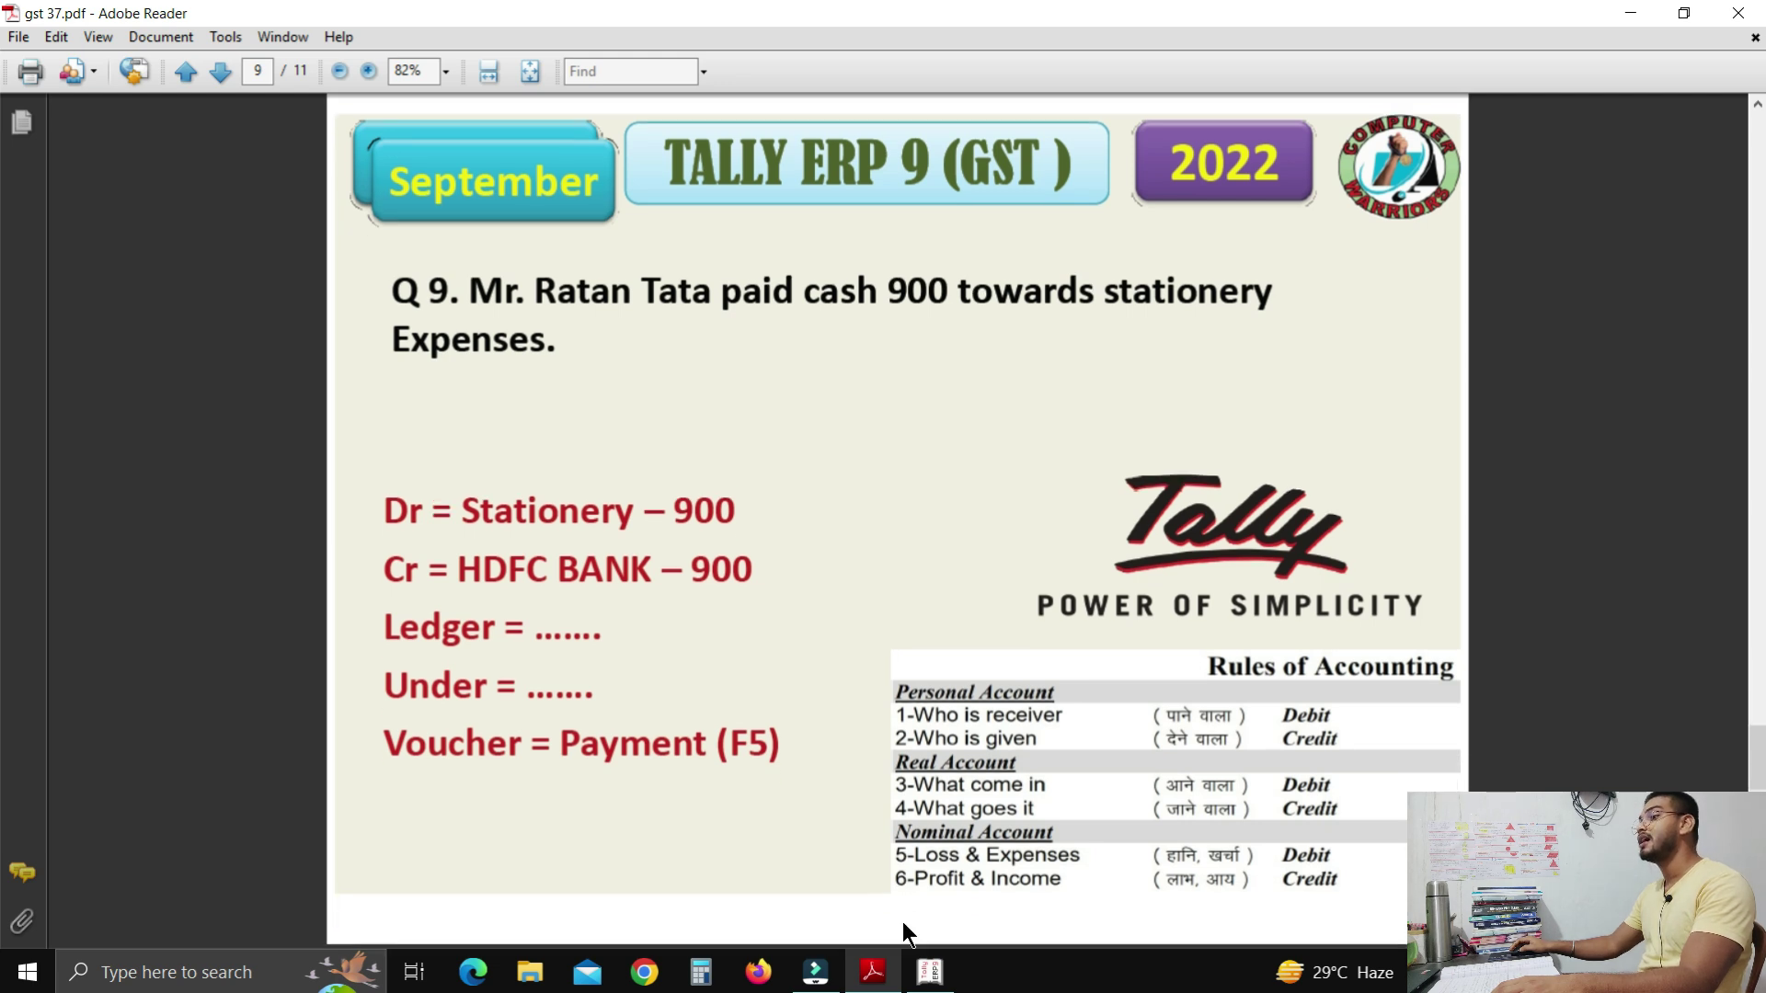
scroll(902, 922, down, 2)
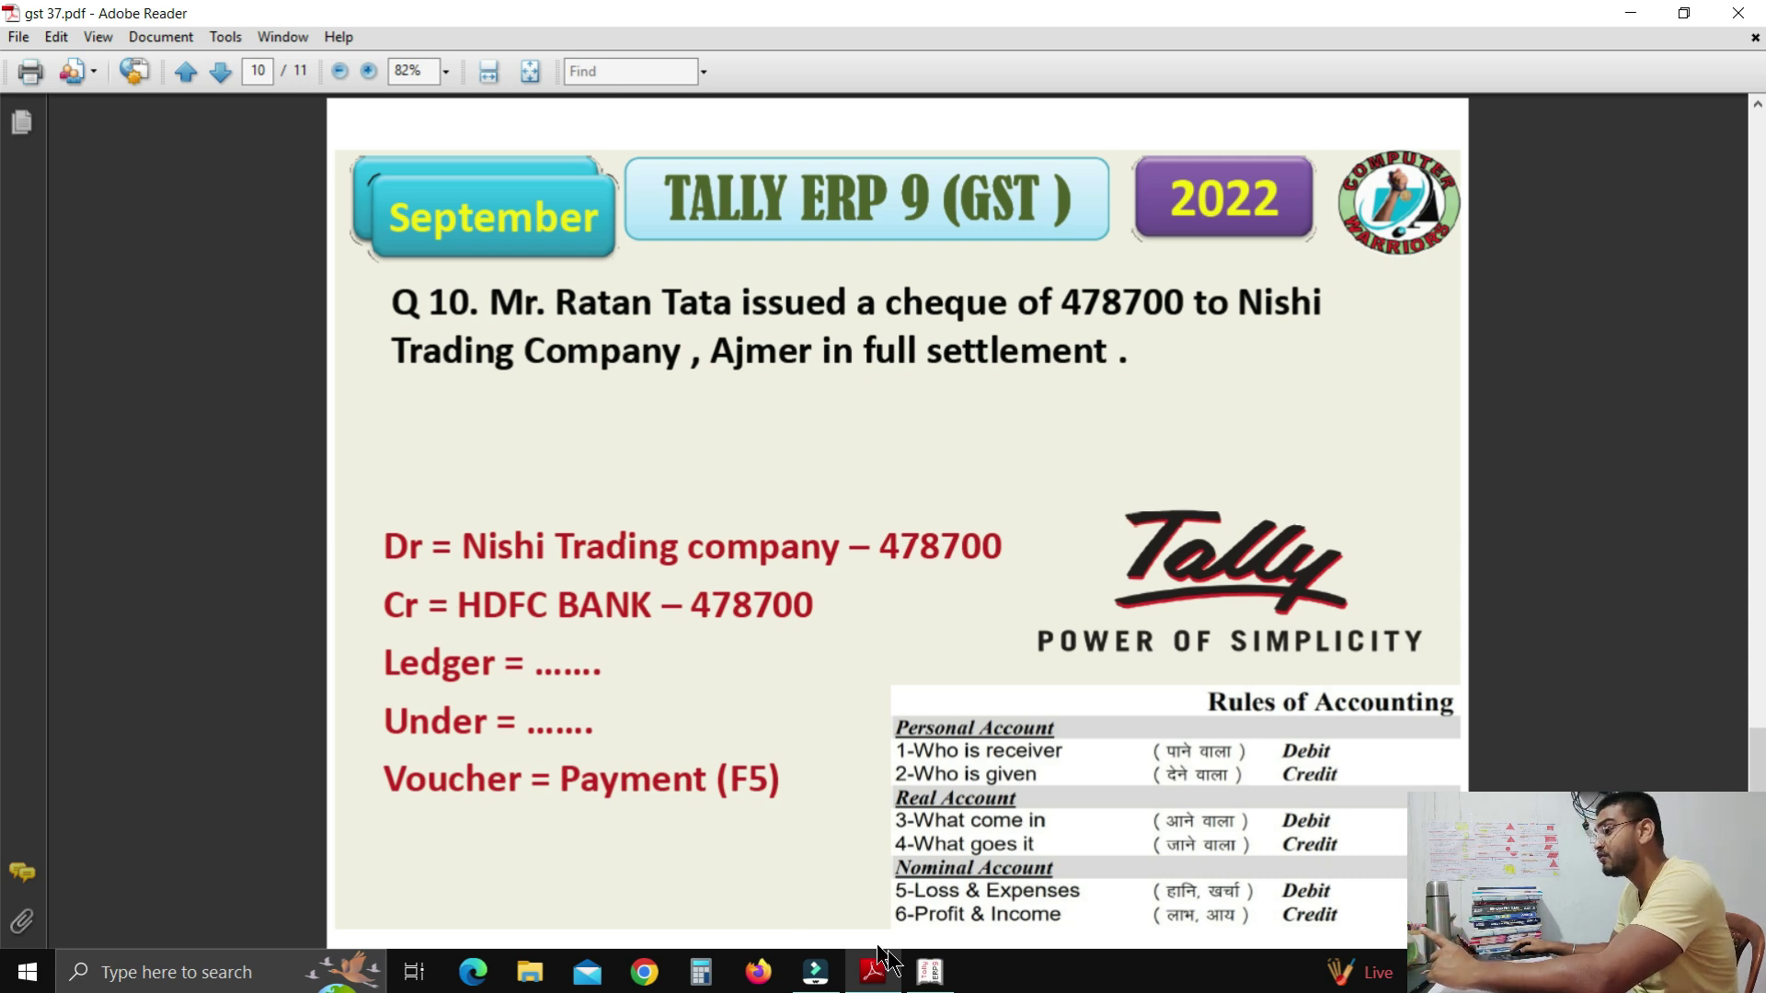
click(930, 972)
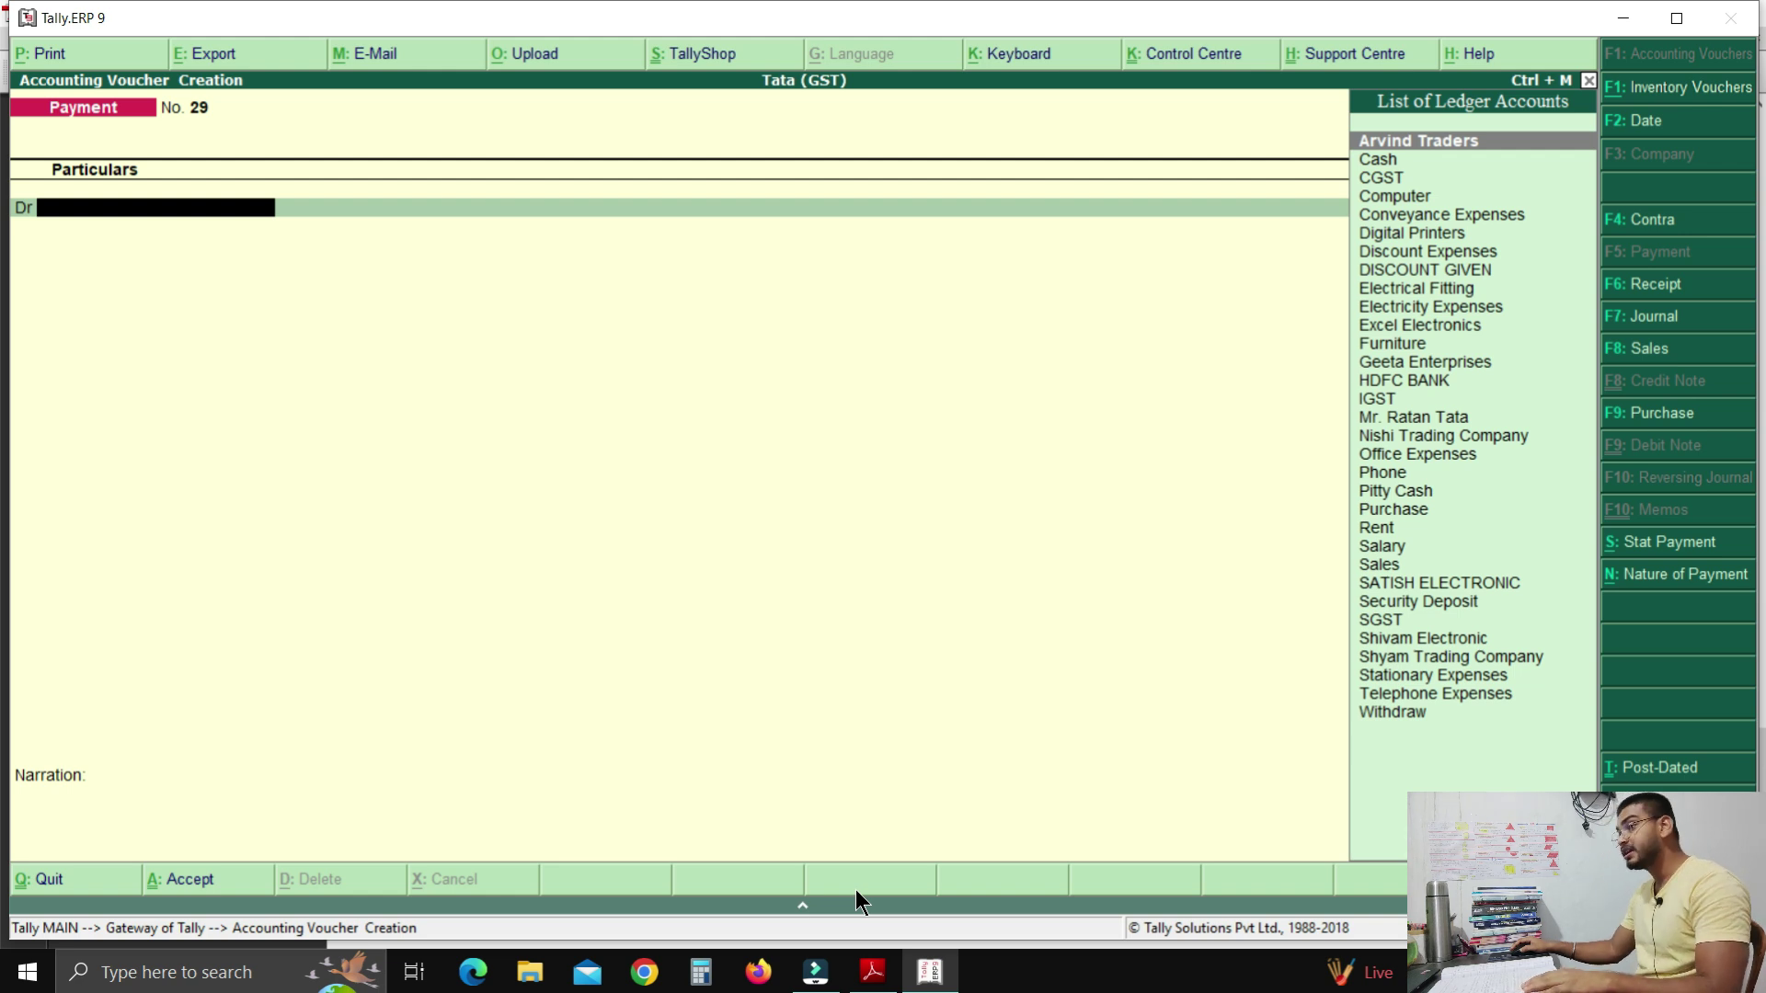
Choose Nishi Trading Company as the payment voucher's debit ledger, and recheck Q 10 in Adobe Reader before returning to Tally.ERP 9.
text(N)
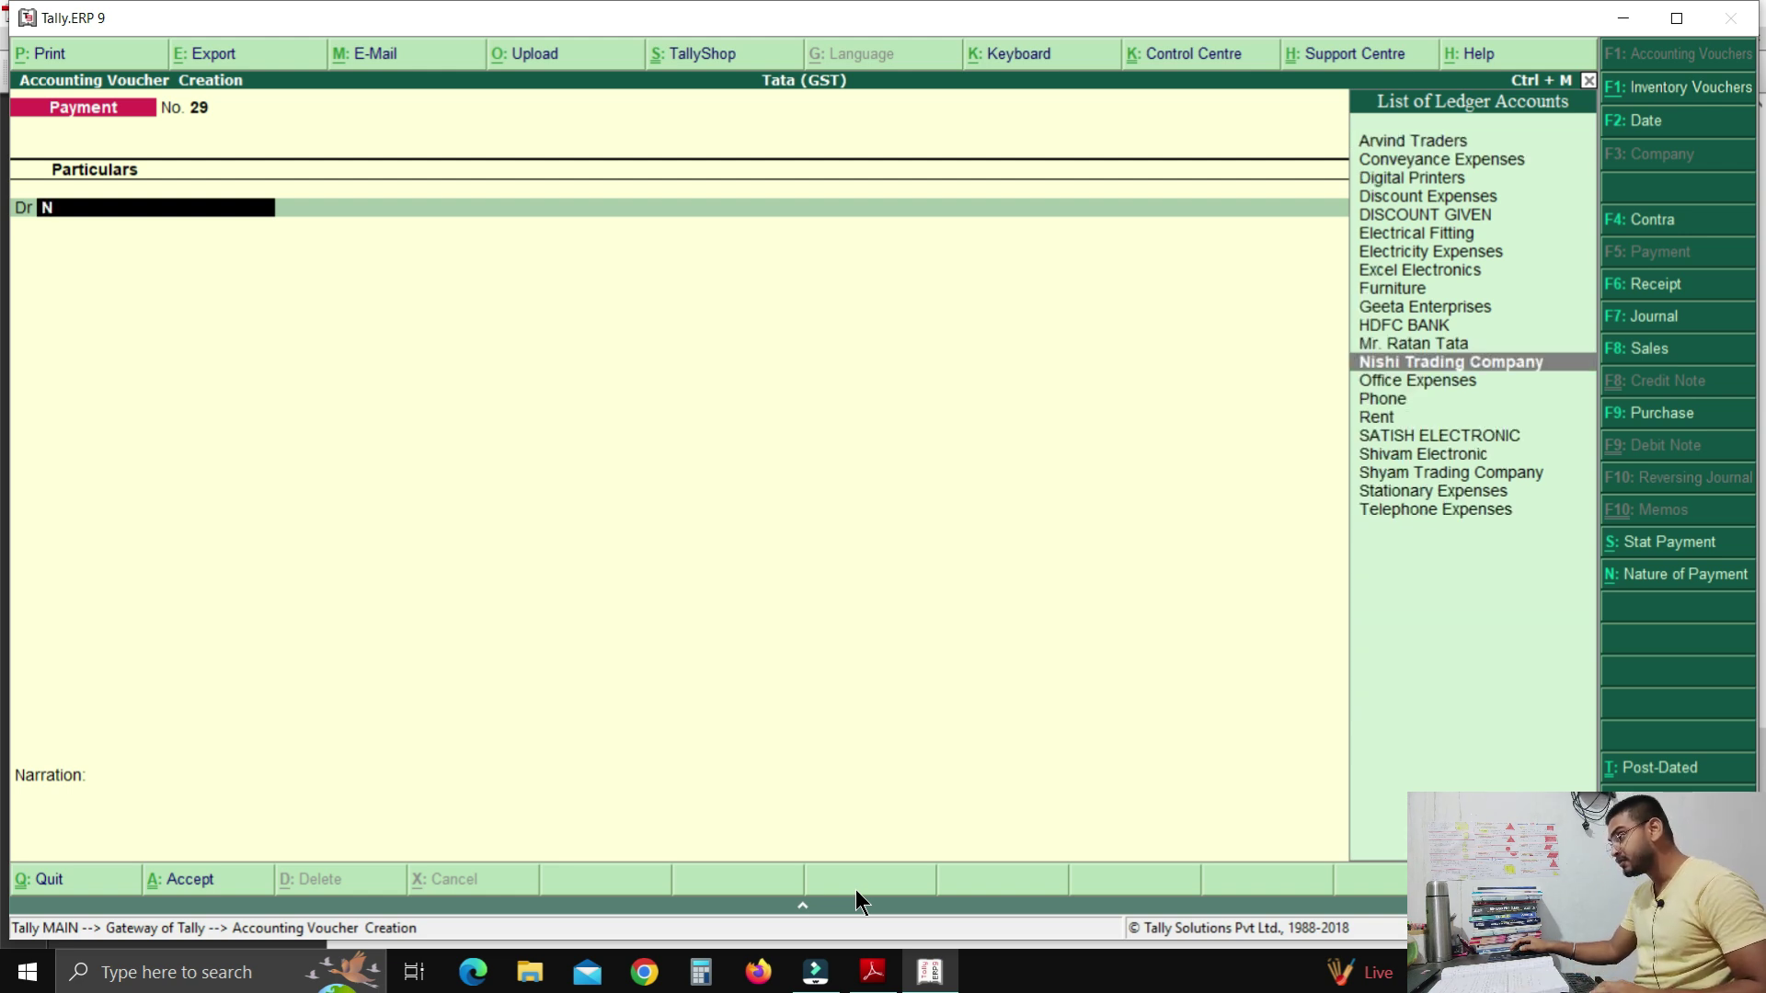
key(Return)
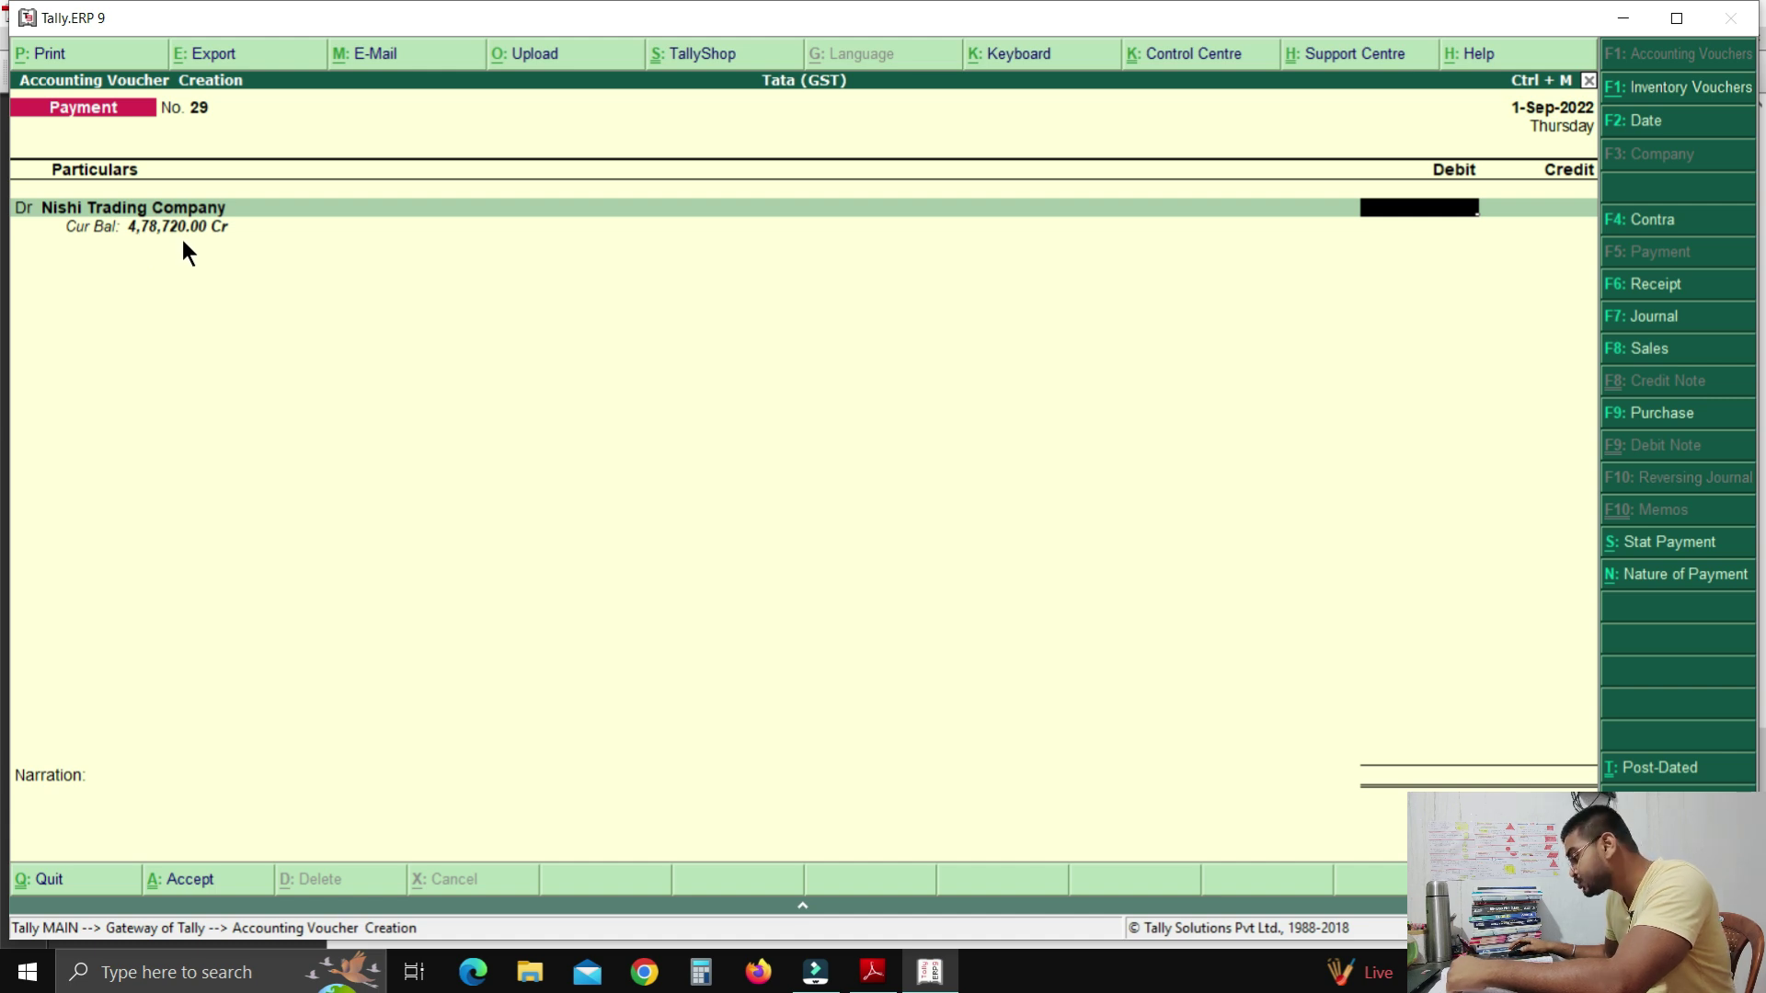
click(873, 972)
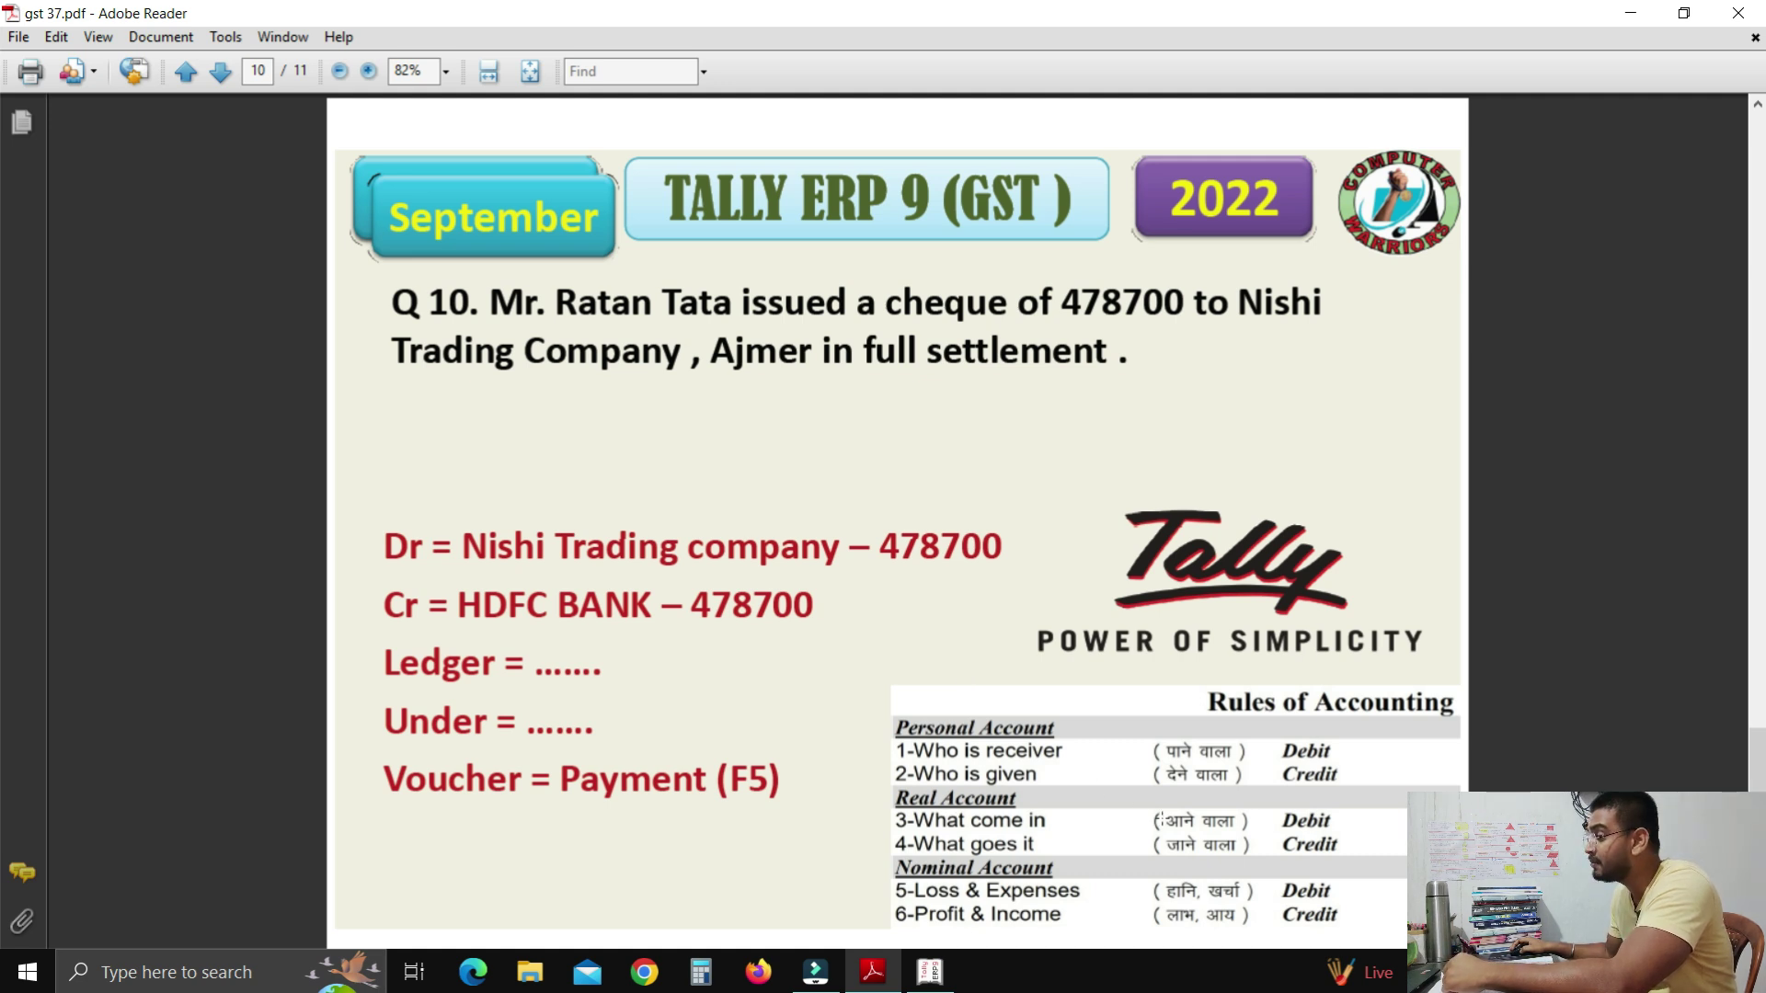
click(930, 972)
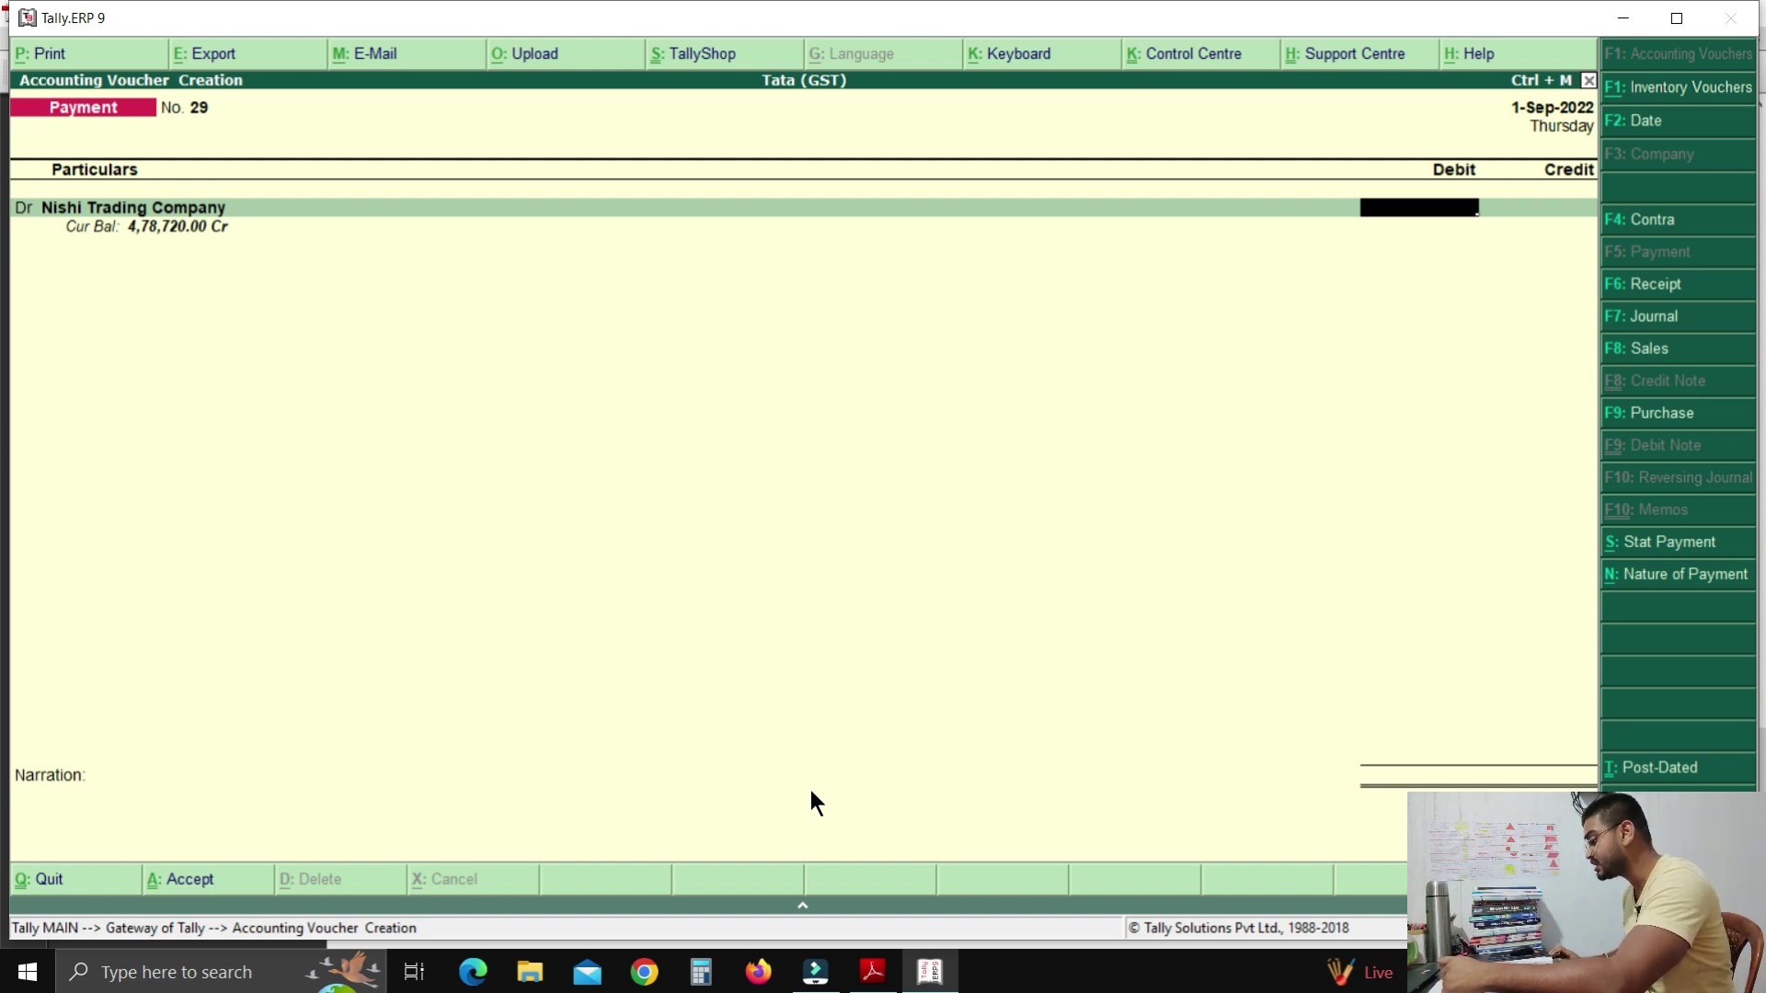
Set the debit amount of Nishi Trading Company to 4,78,720 in the payment voucher.
text(4,78)
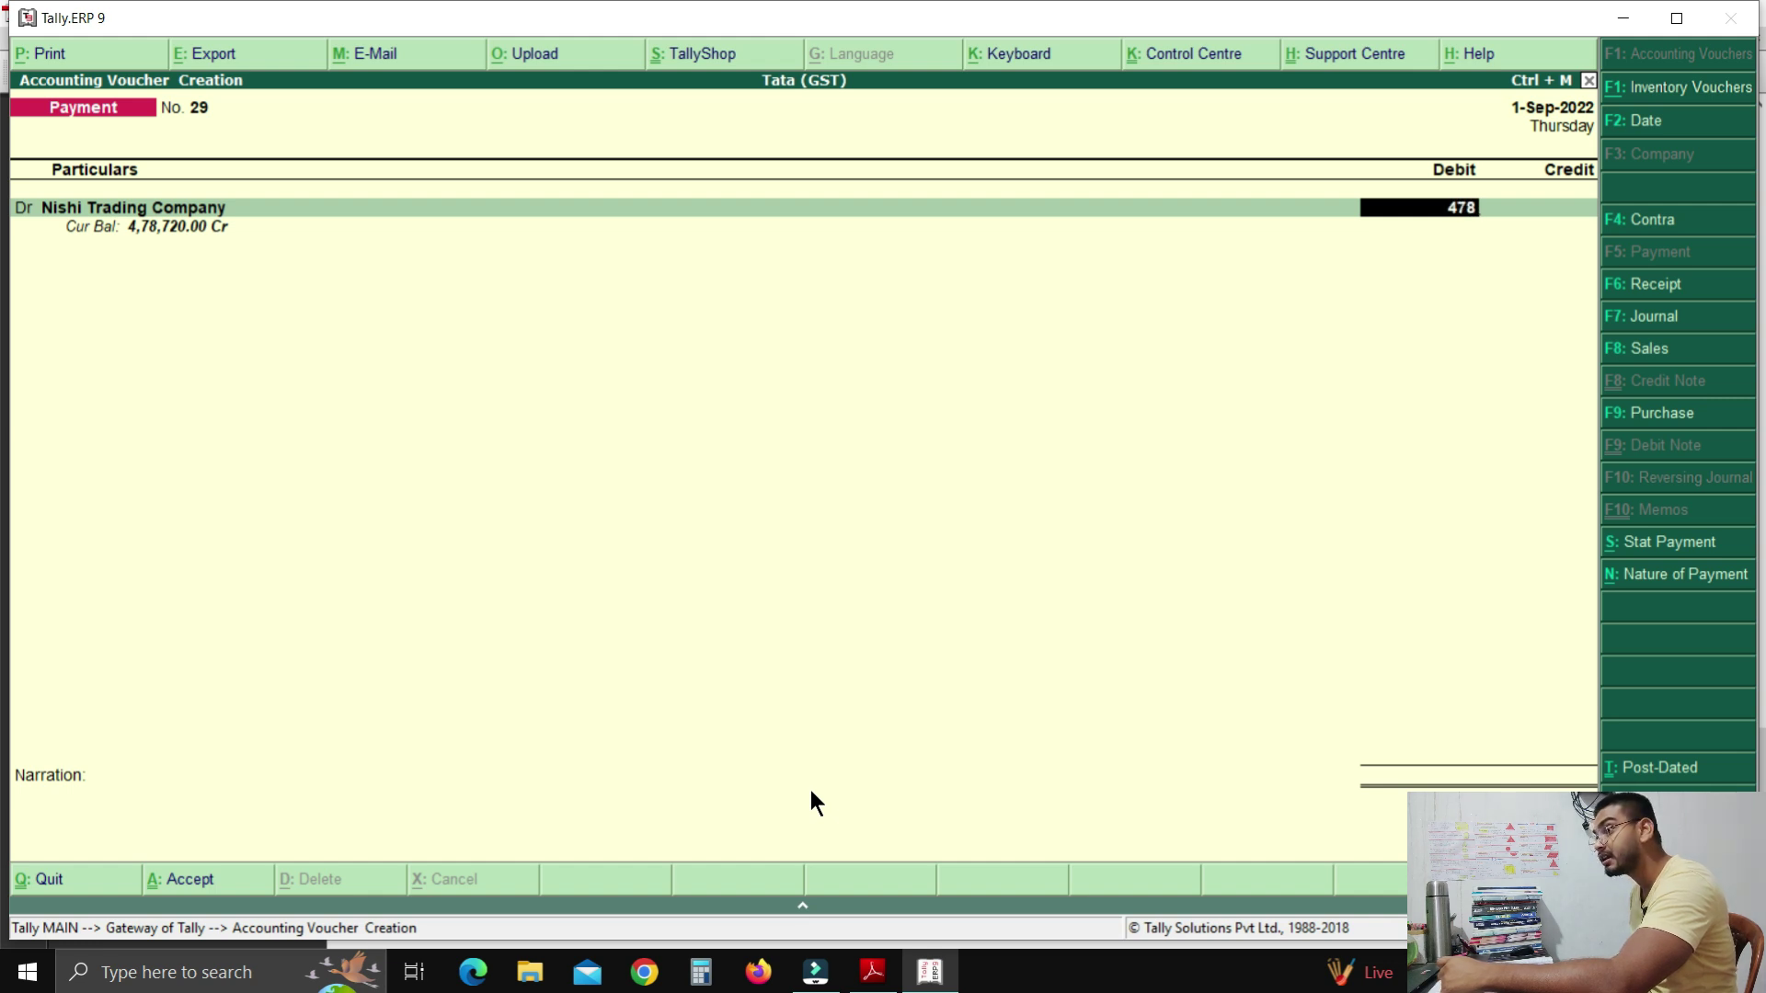
text(,720)
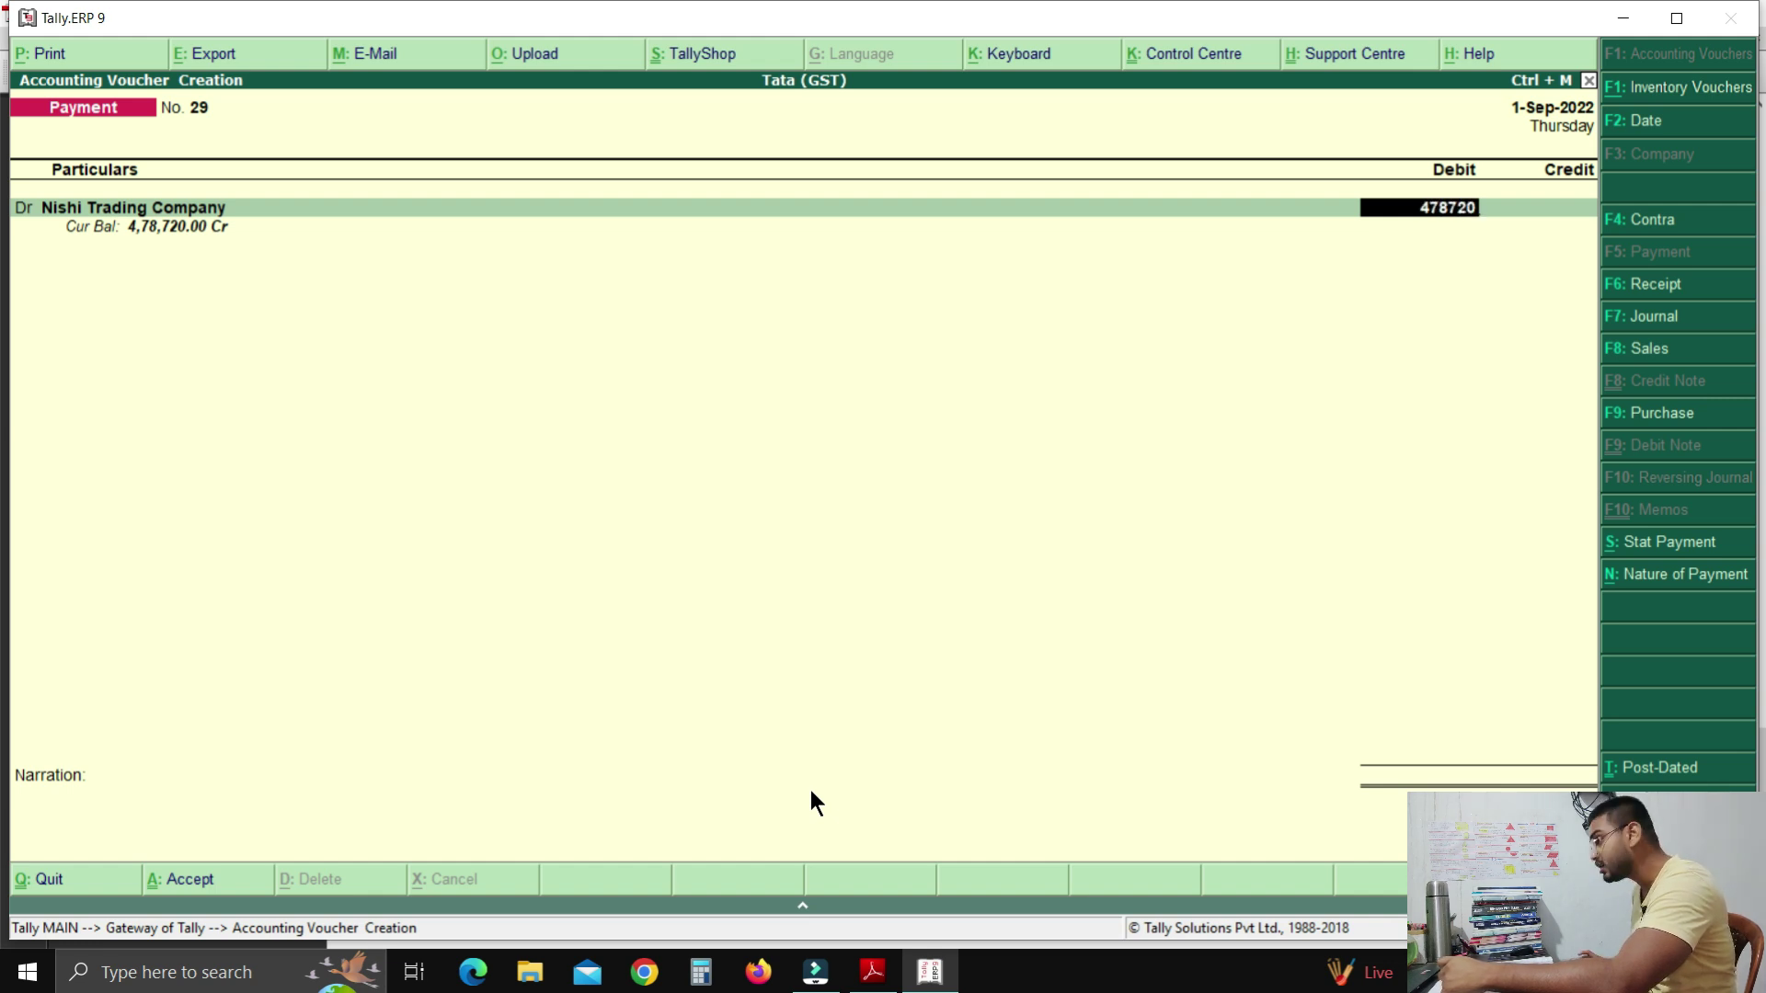
key(Return)
key(Return)
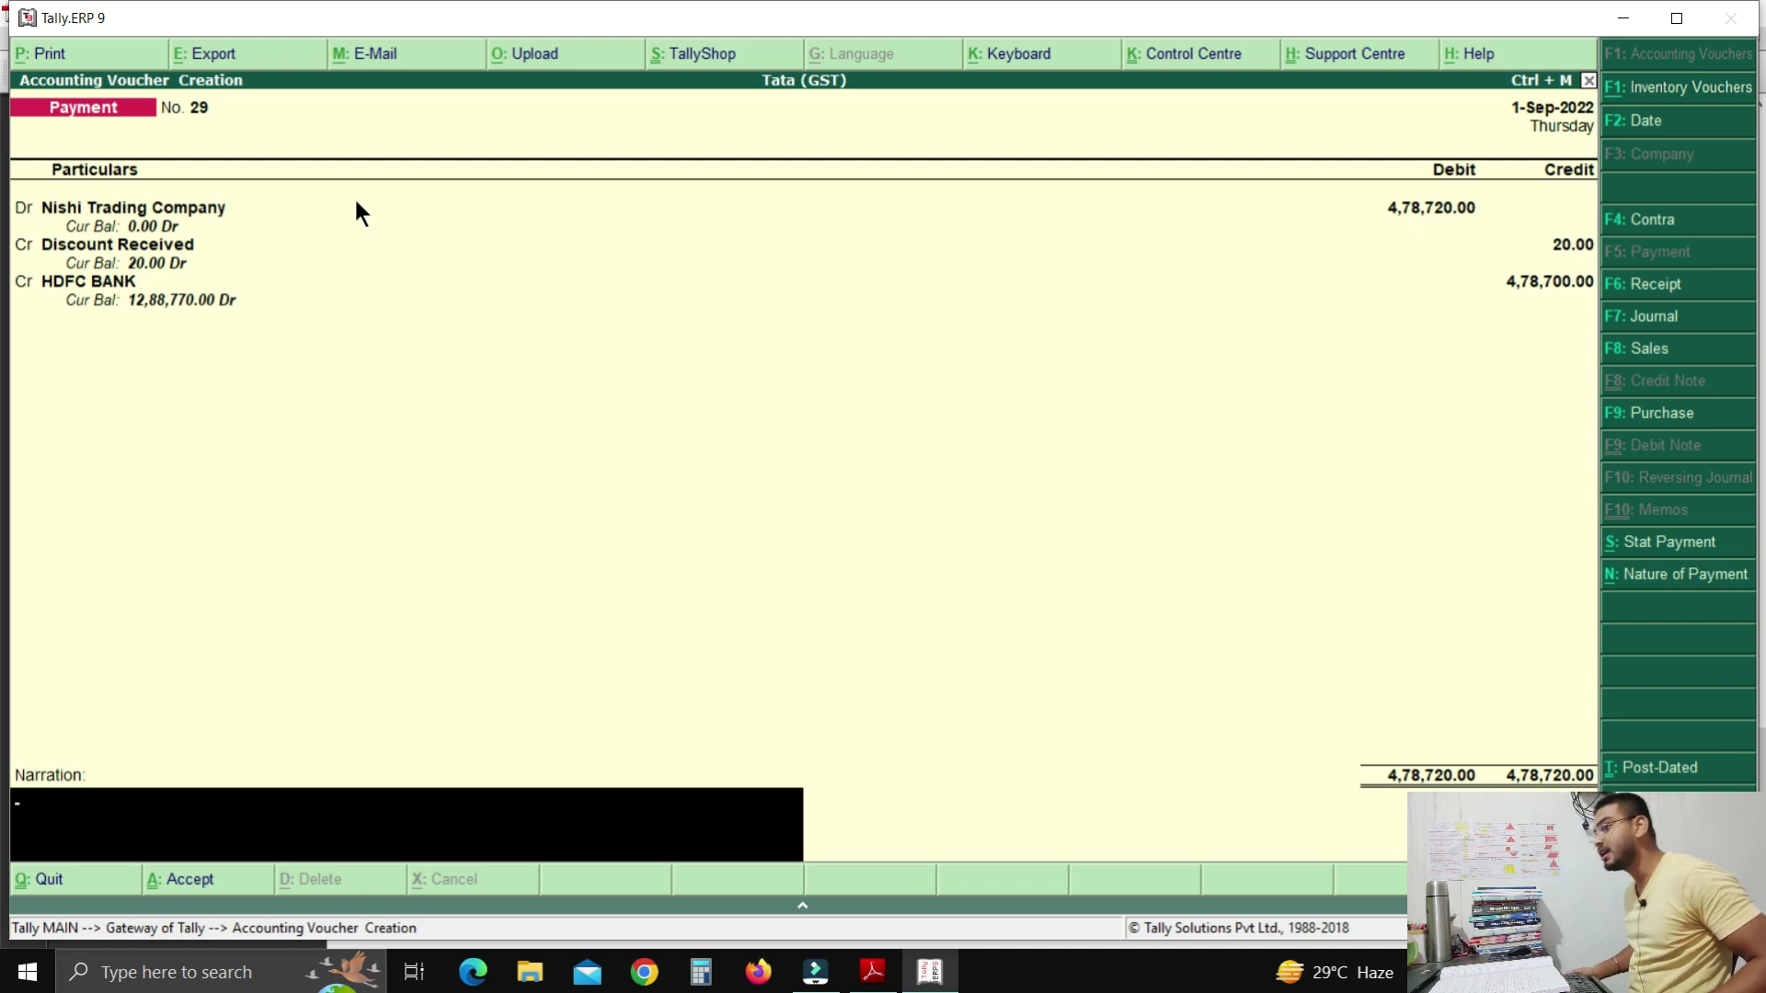
Save the Nishi Trading Company payment voucher without a narration and leave voucher creation.
key(Return)
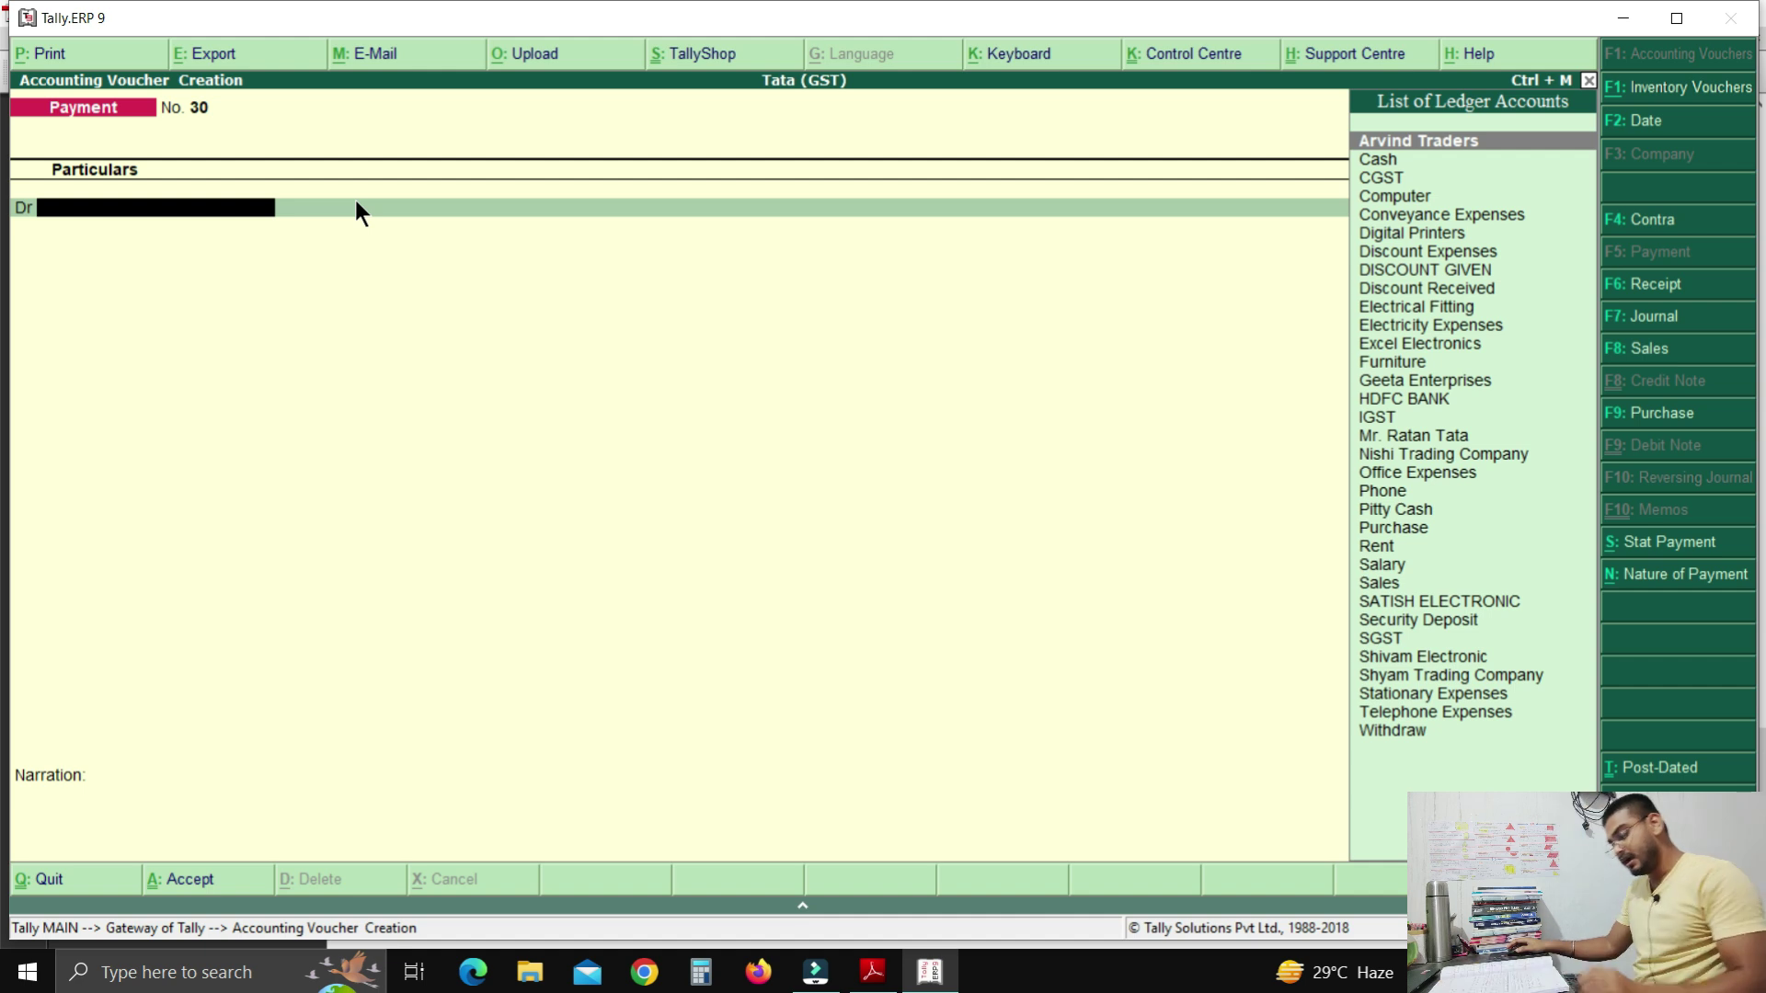
key(Escape)
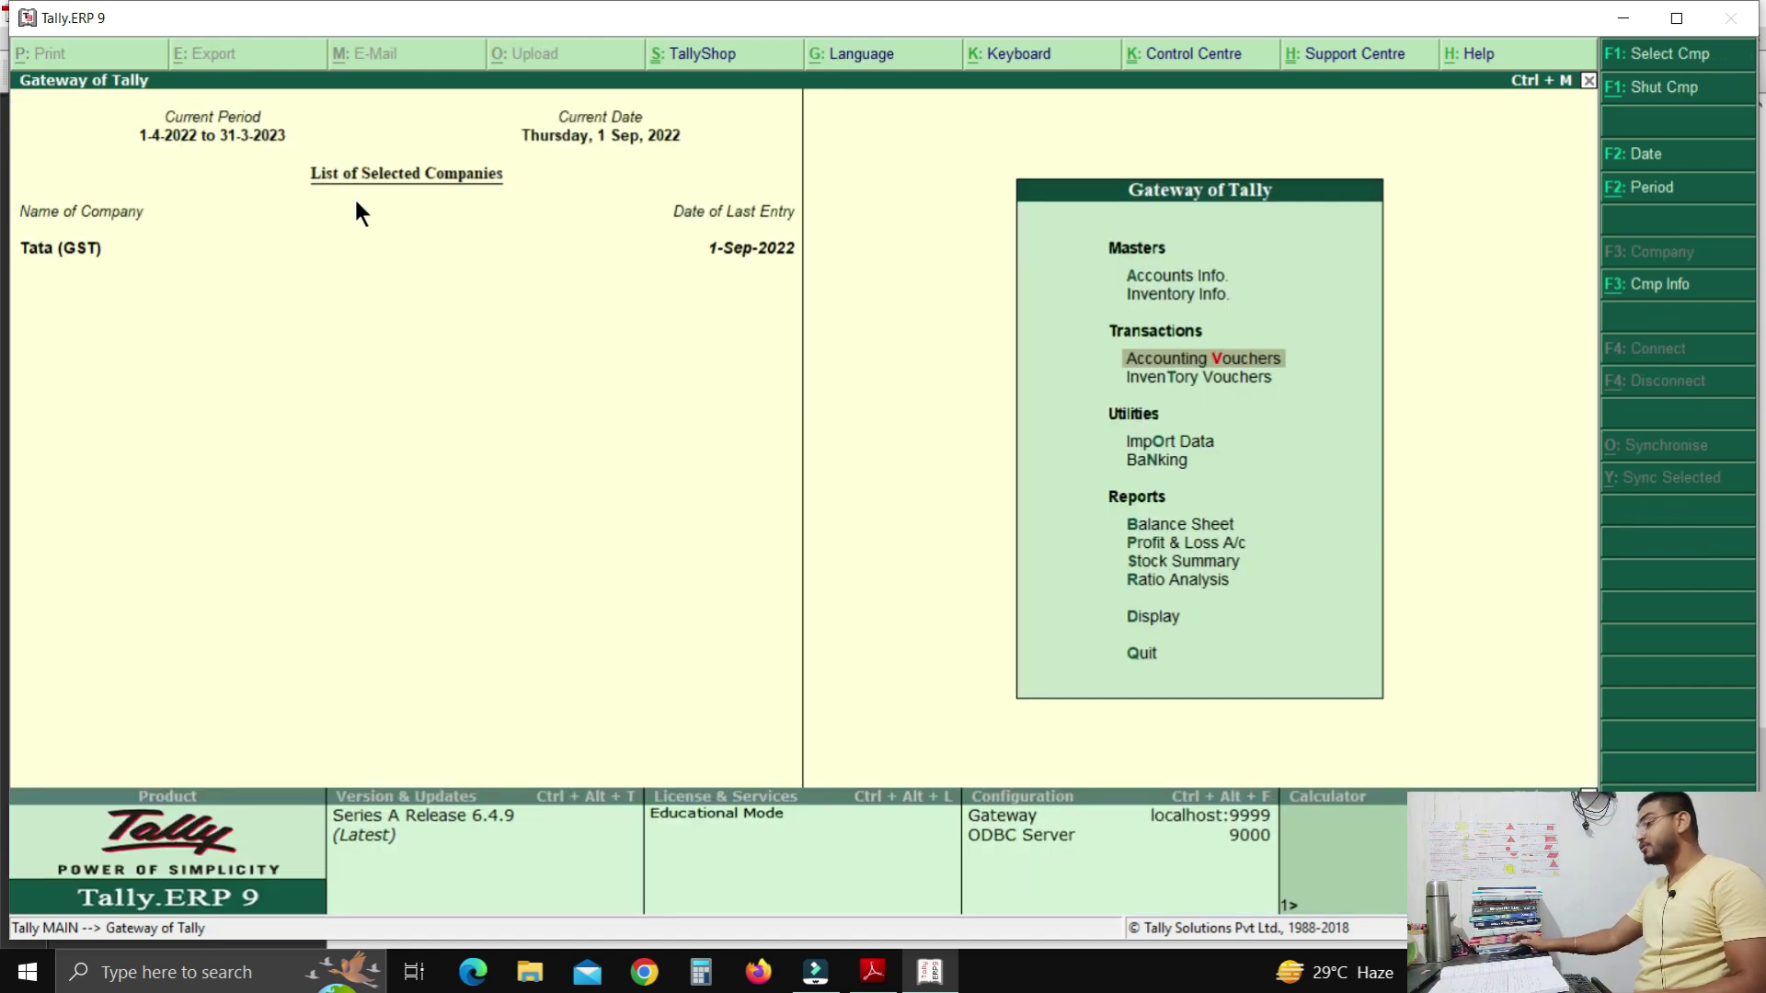
Open the Day Book report and expand it to show the detailed ledger lines of every voucher.
key(Down)
key(Down)
key(Down)
key(Down)
key(Down)
key(Down)
key(Down)
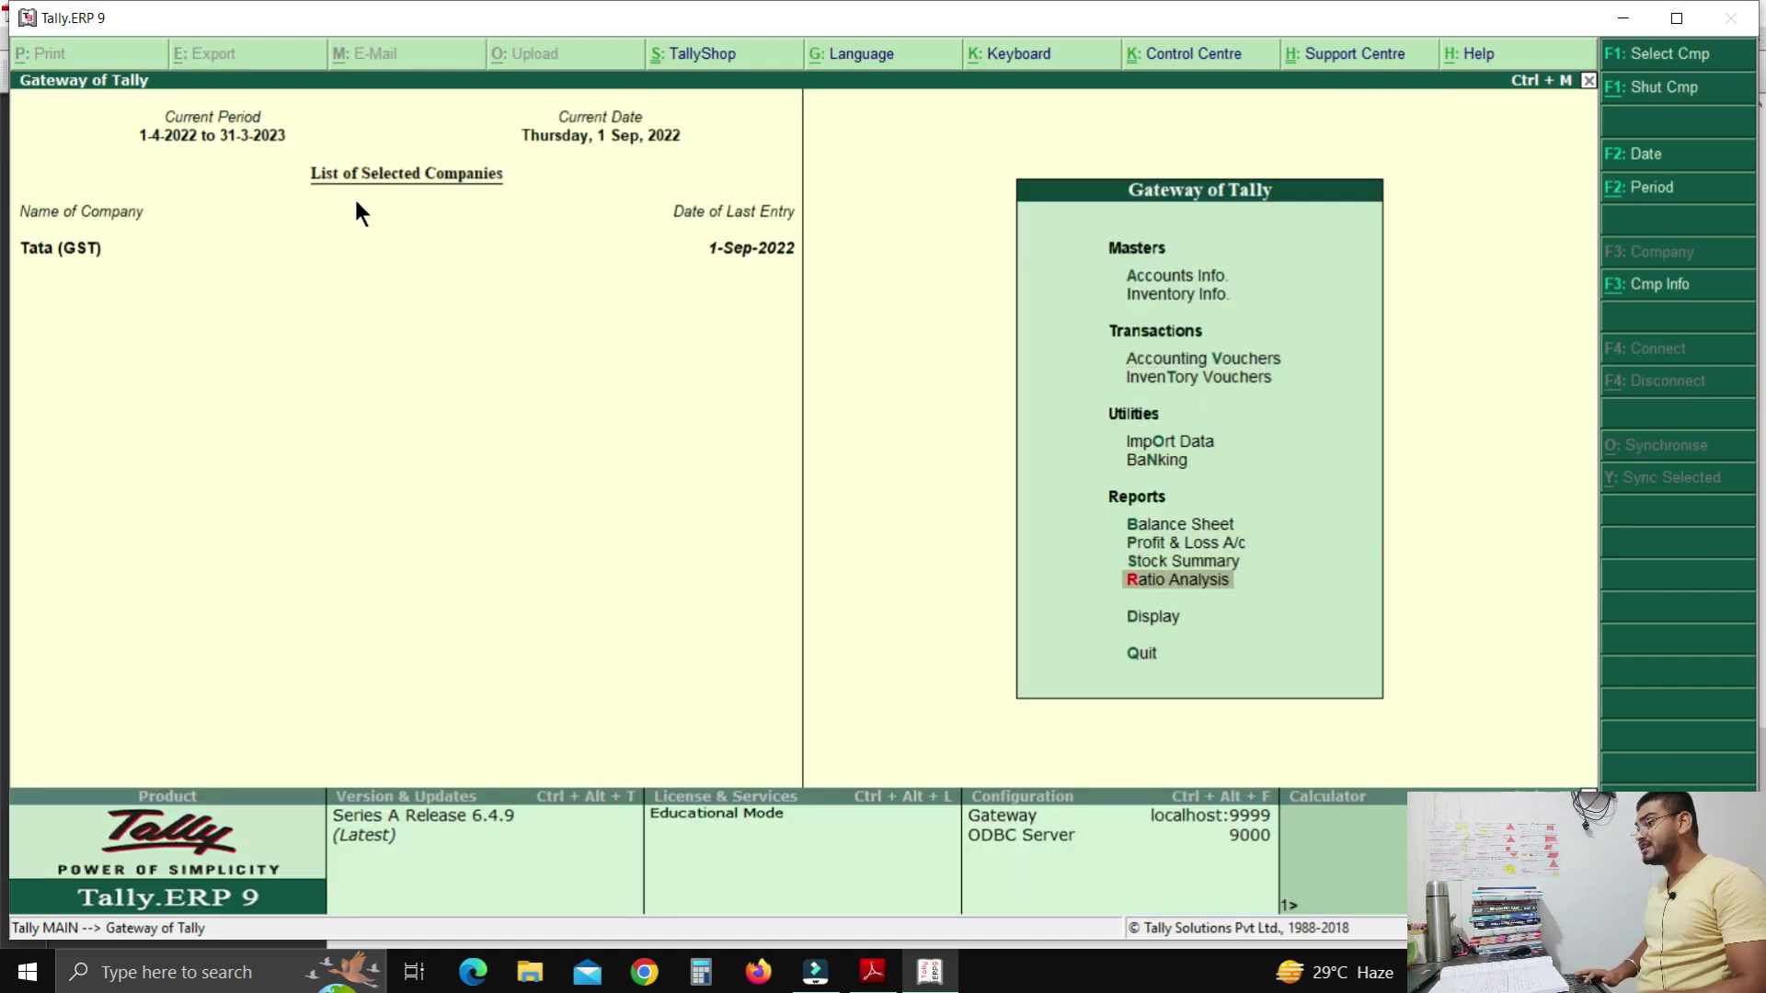
key(Down)
key(Return)
key(Down)
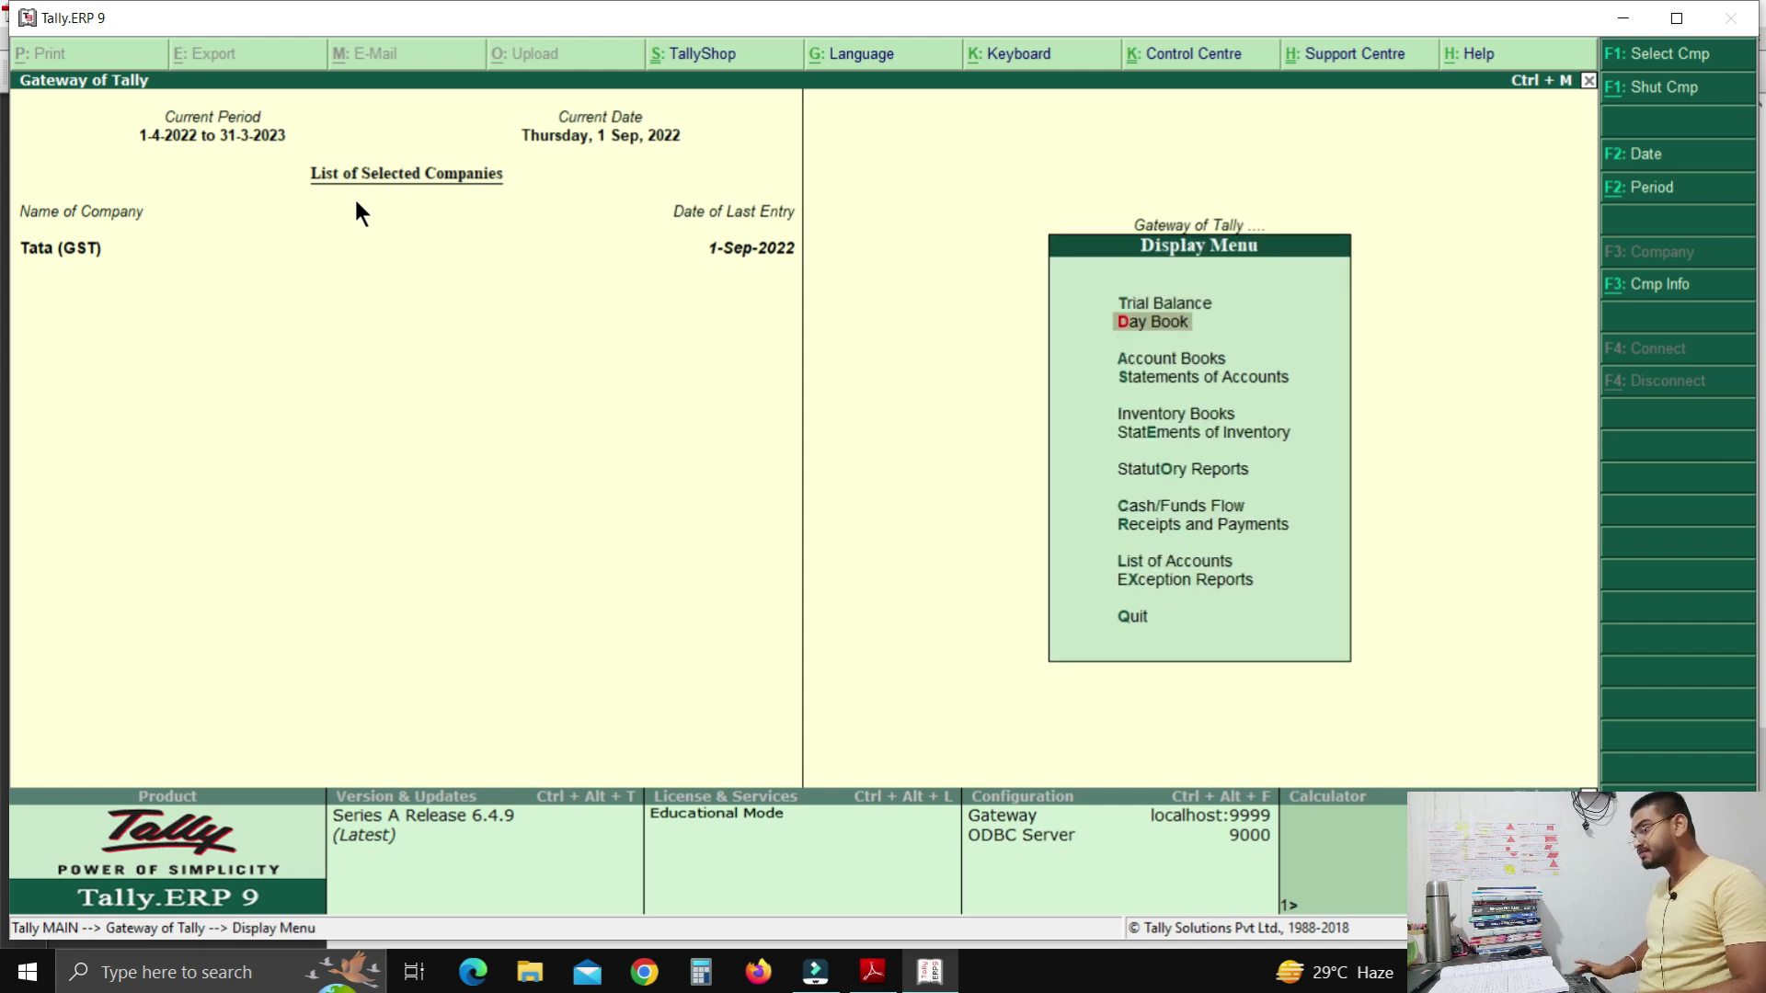
key(Return)
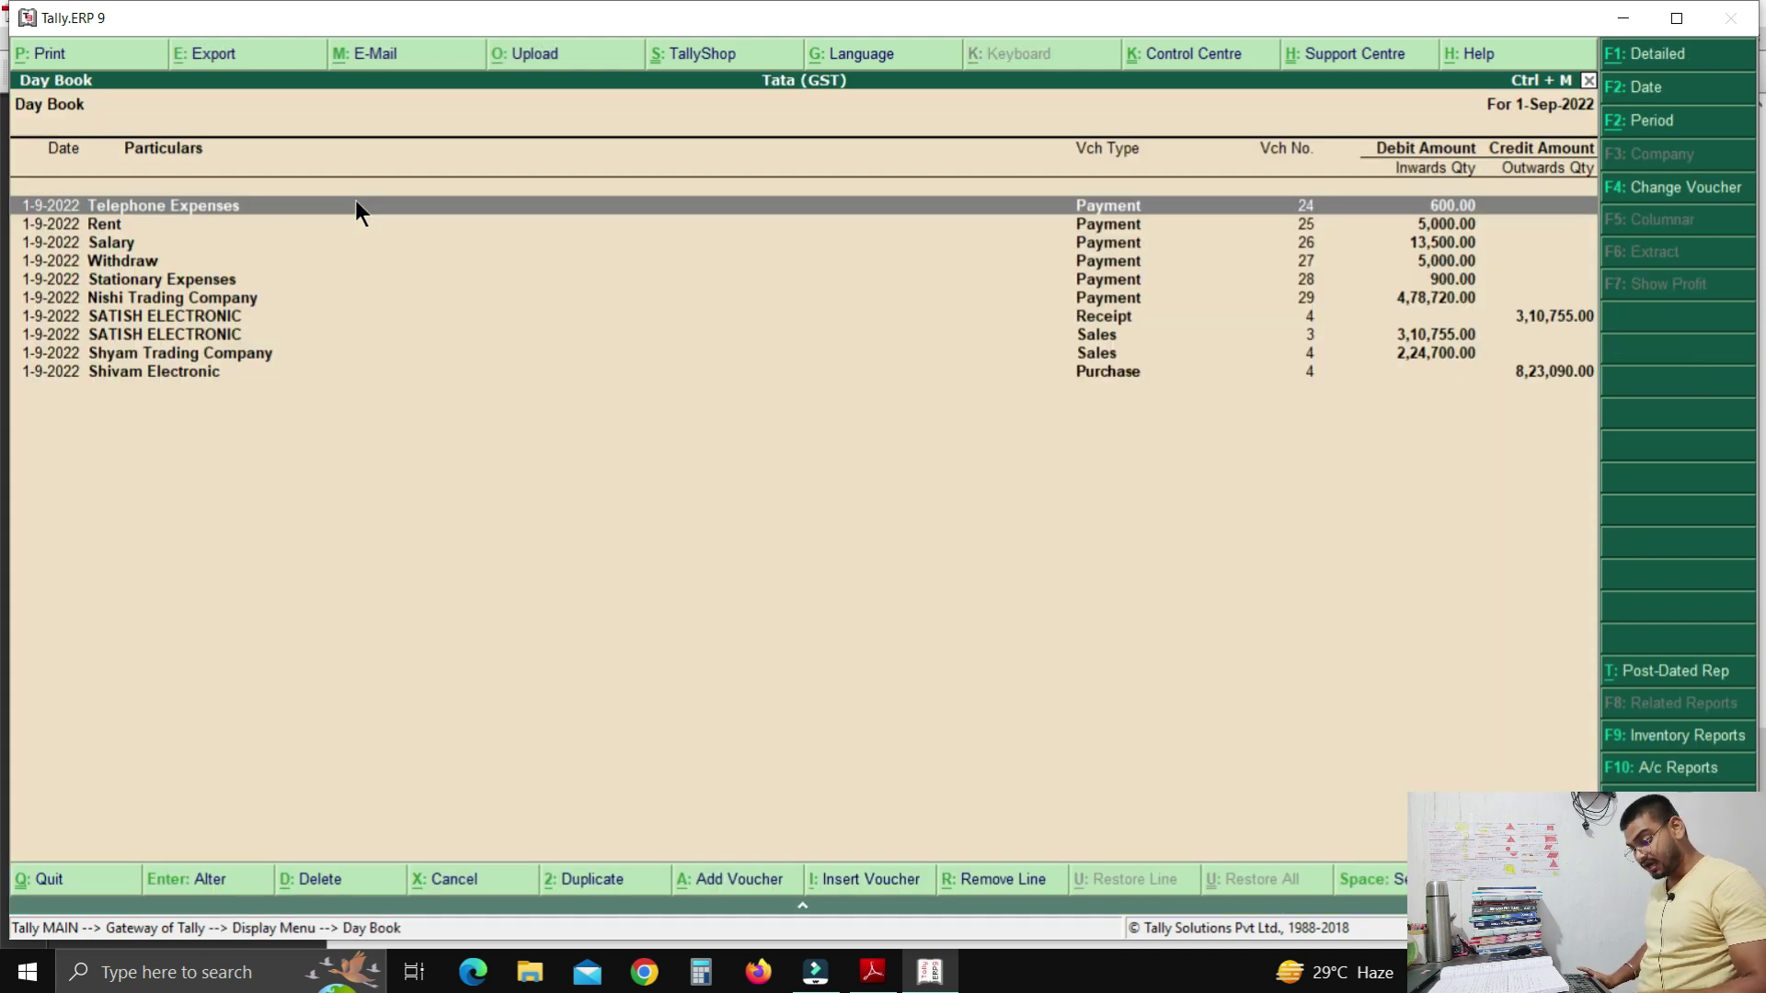
key(alt+F1)
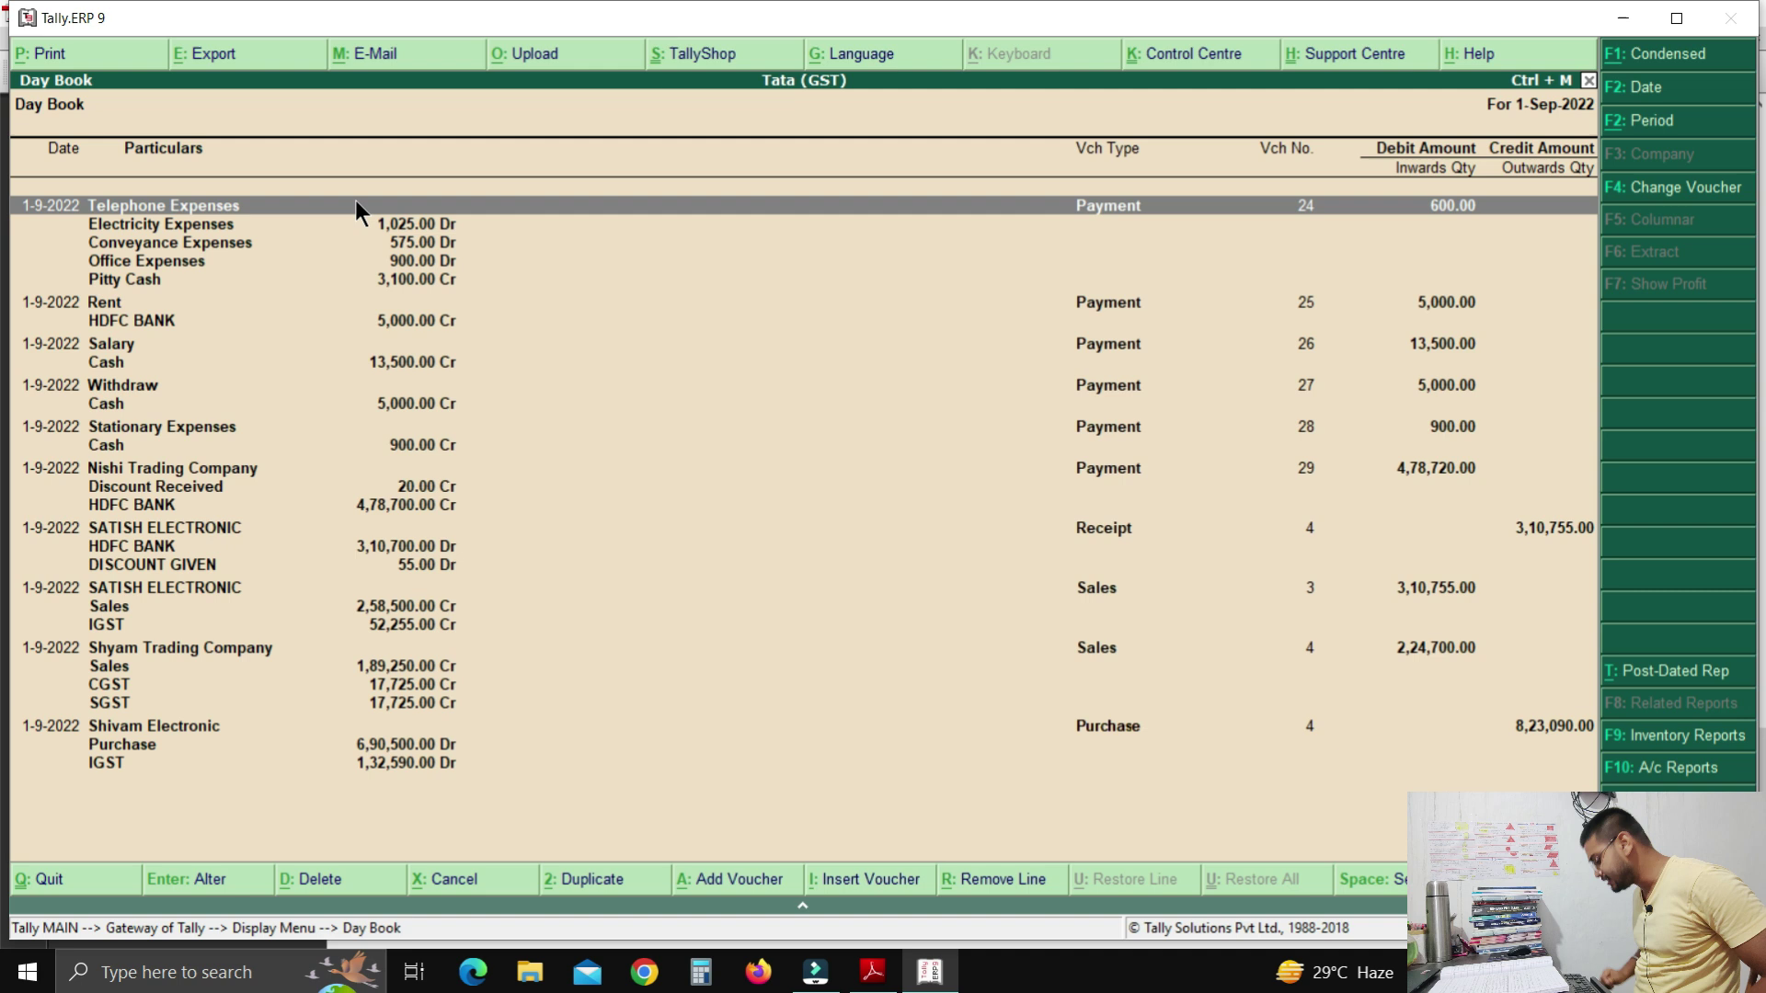
Examine the detailed Day Book entries from the first payment to the purchase voucher, and close the report.
key(Down)
key(Down)
key(Down)
key(Down)
key(Down)
key(Down)
key(Down)
key(Down)
key(Down)
key(Down)
key(Down)
key(Down)
key(Down)
key(Down)
key(Down)
key(Down)
key(Down)
key(Down)
key(Down)
key(Down)
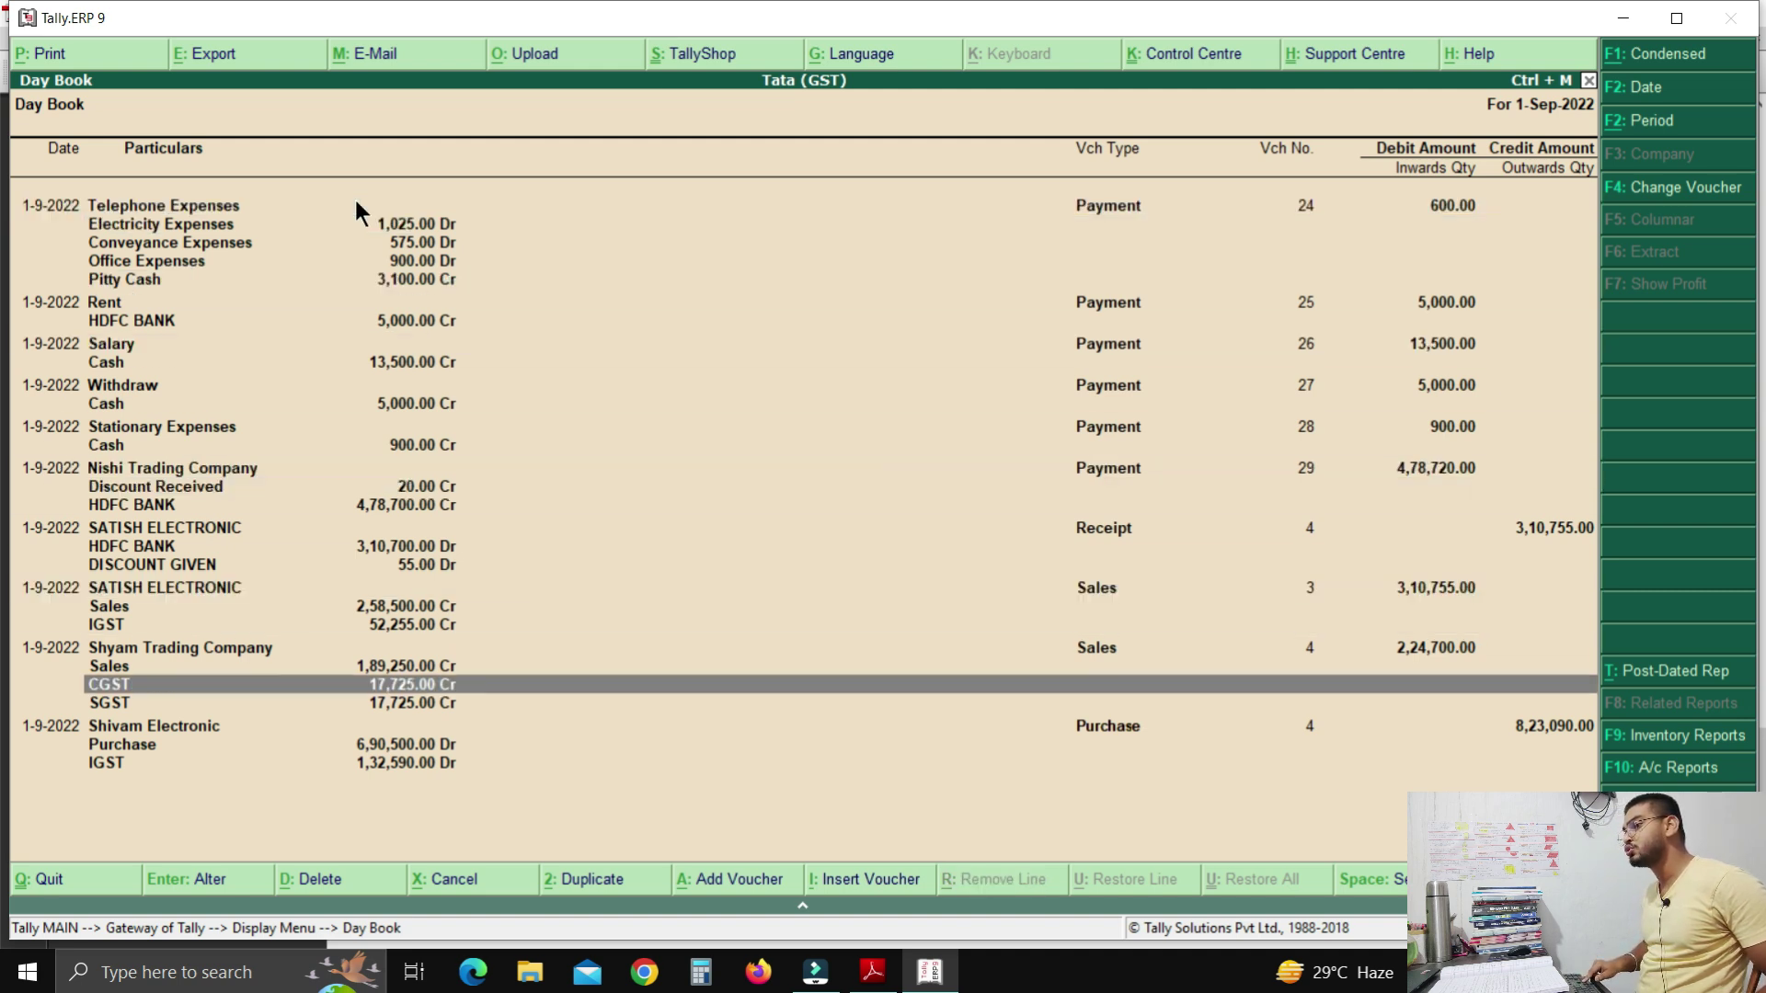
key(Down)
key(Down)
key(Down)
key(Up)
key(Up)
key(Up)
key(Up)
key(Up)
key(Up)
key(Up)
key(Up)
key(Up)
key(Up)
key(Up)
key(Up)
key(Up)
key(Up)
key(Up)
key(Up)
key(Up)
key(Up)
key(Up)
key(Up)
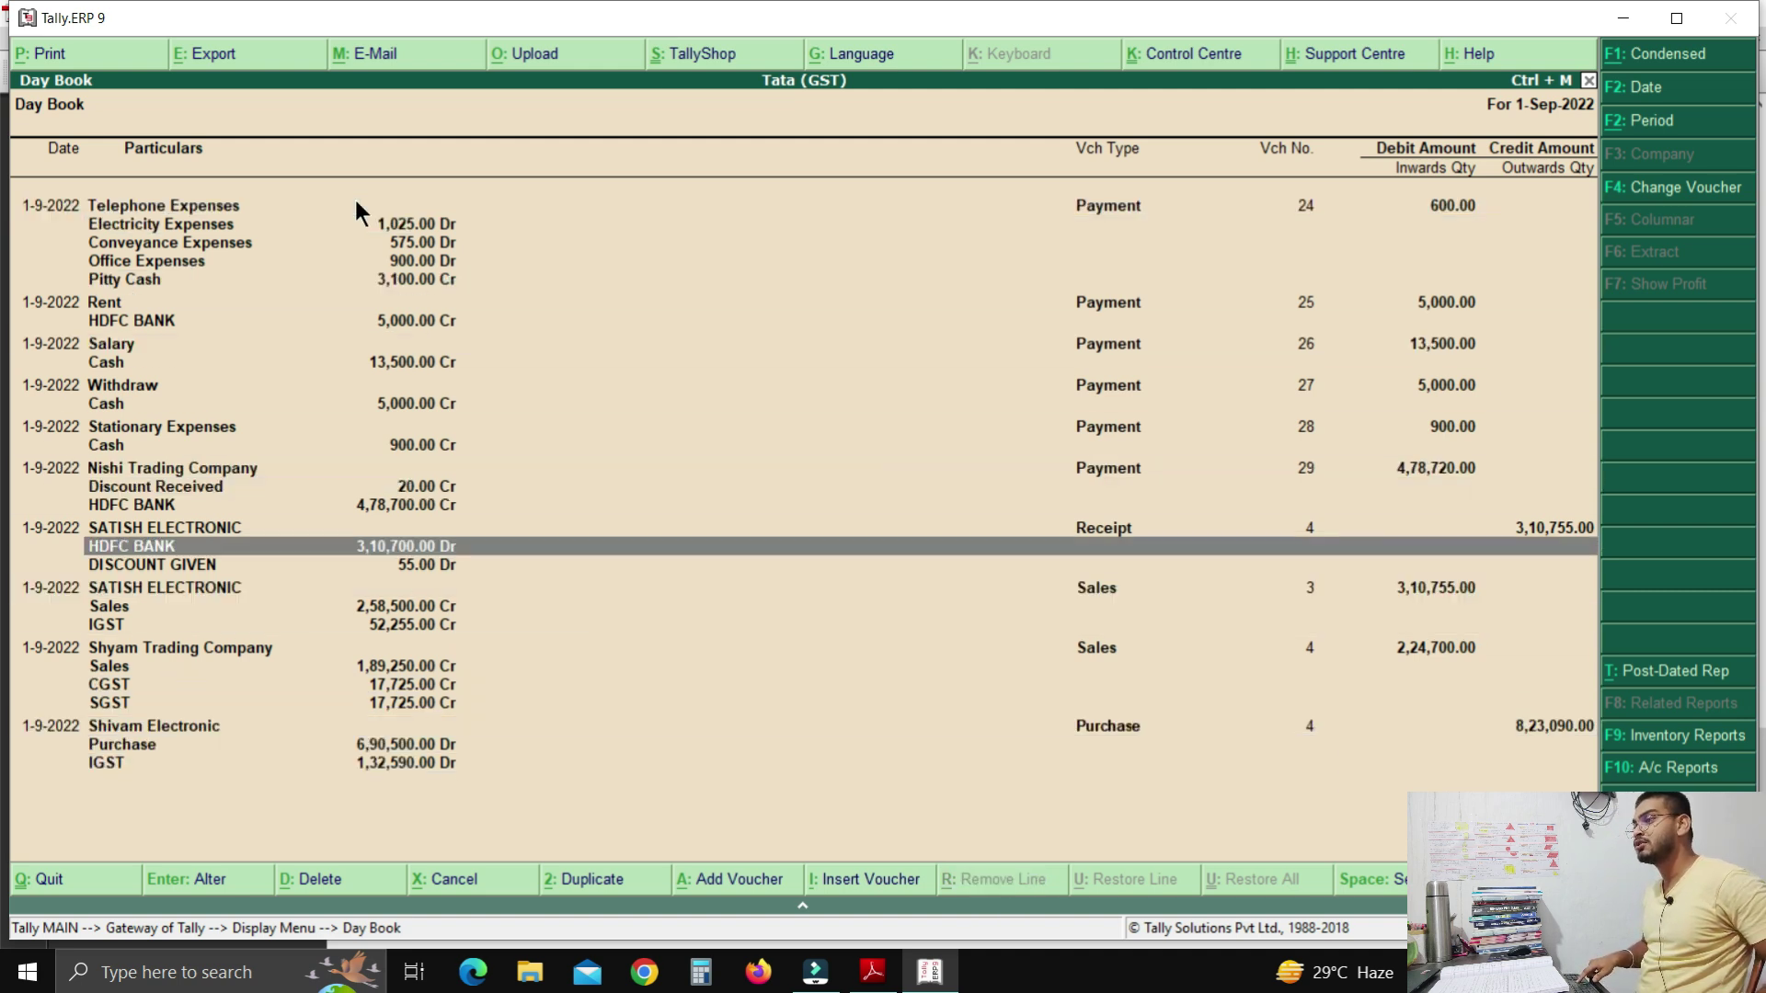
key(Up)
key(Escape)
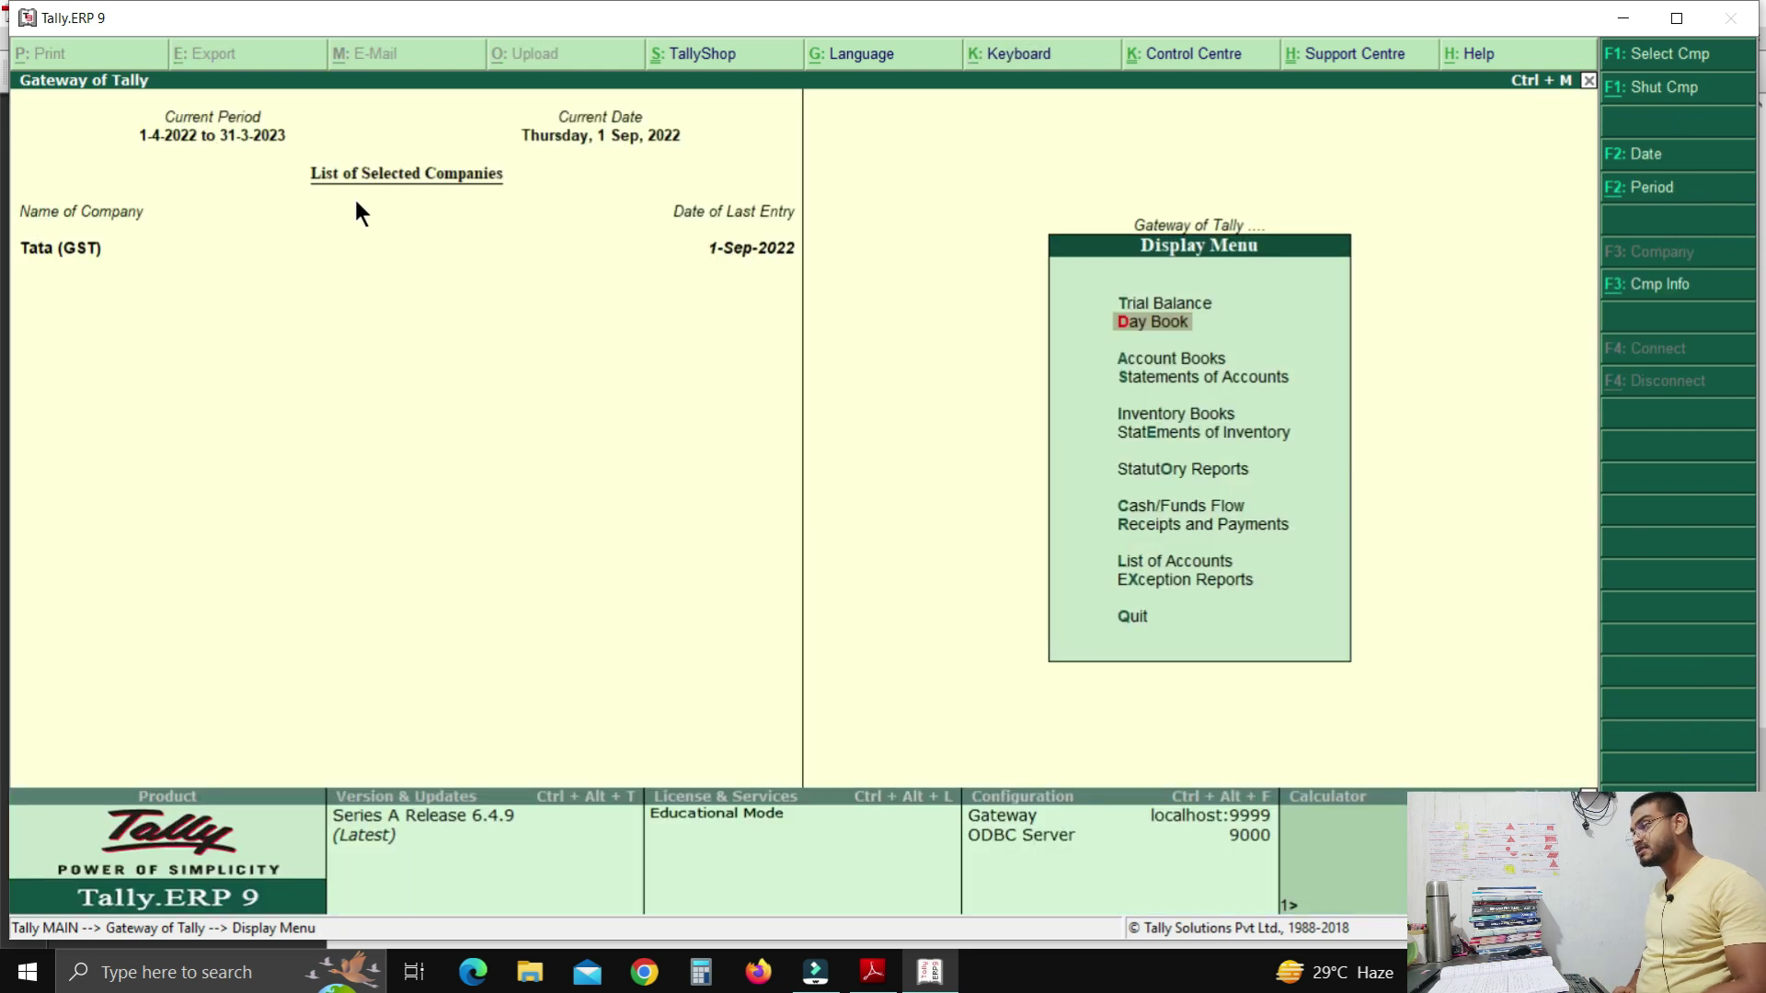
Open the Trial Balance and expand it to show the accounts under each group.
key(Up)
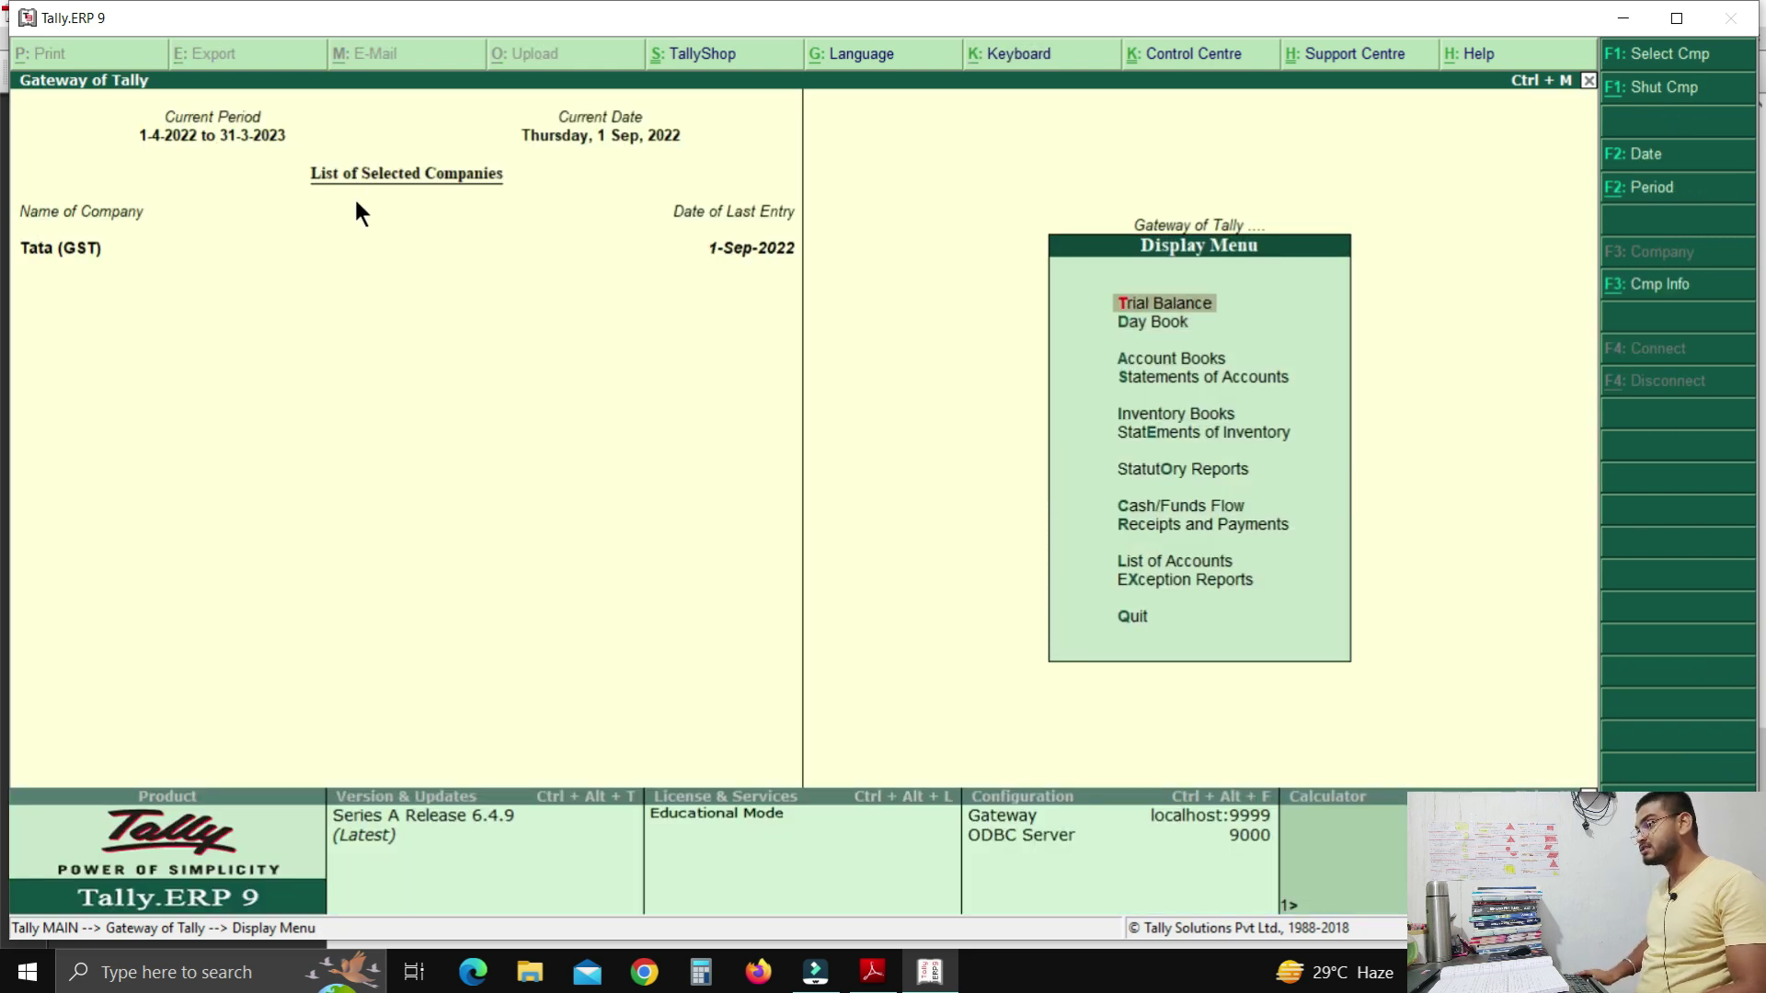
key(Return)
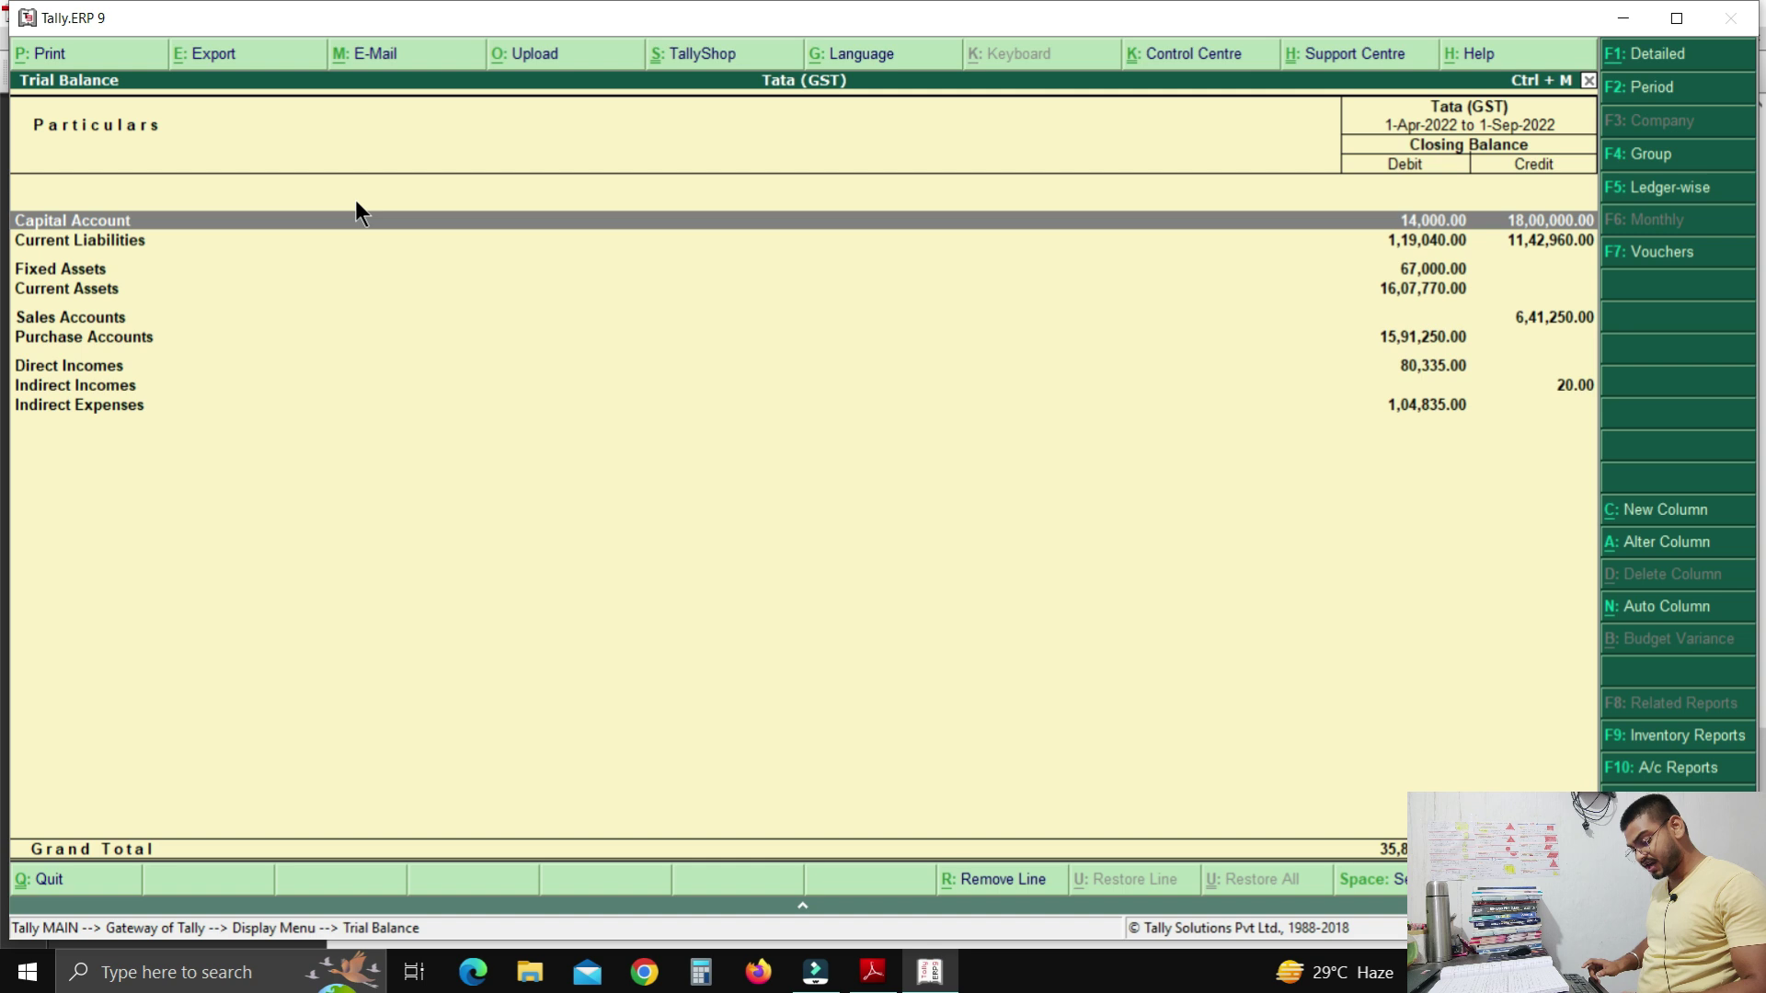
key(alt+F1)
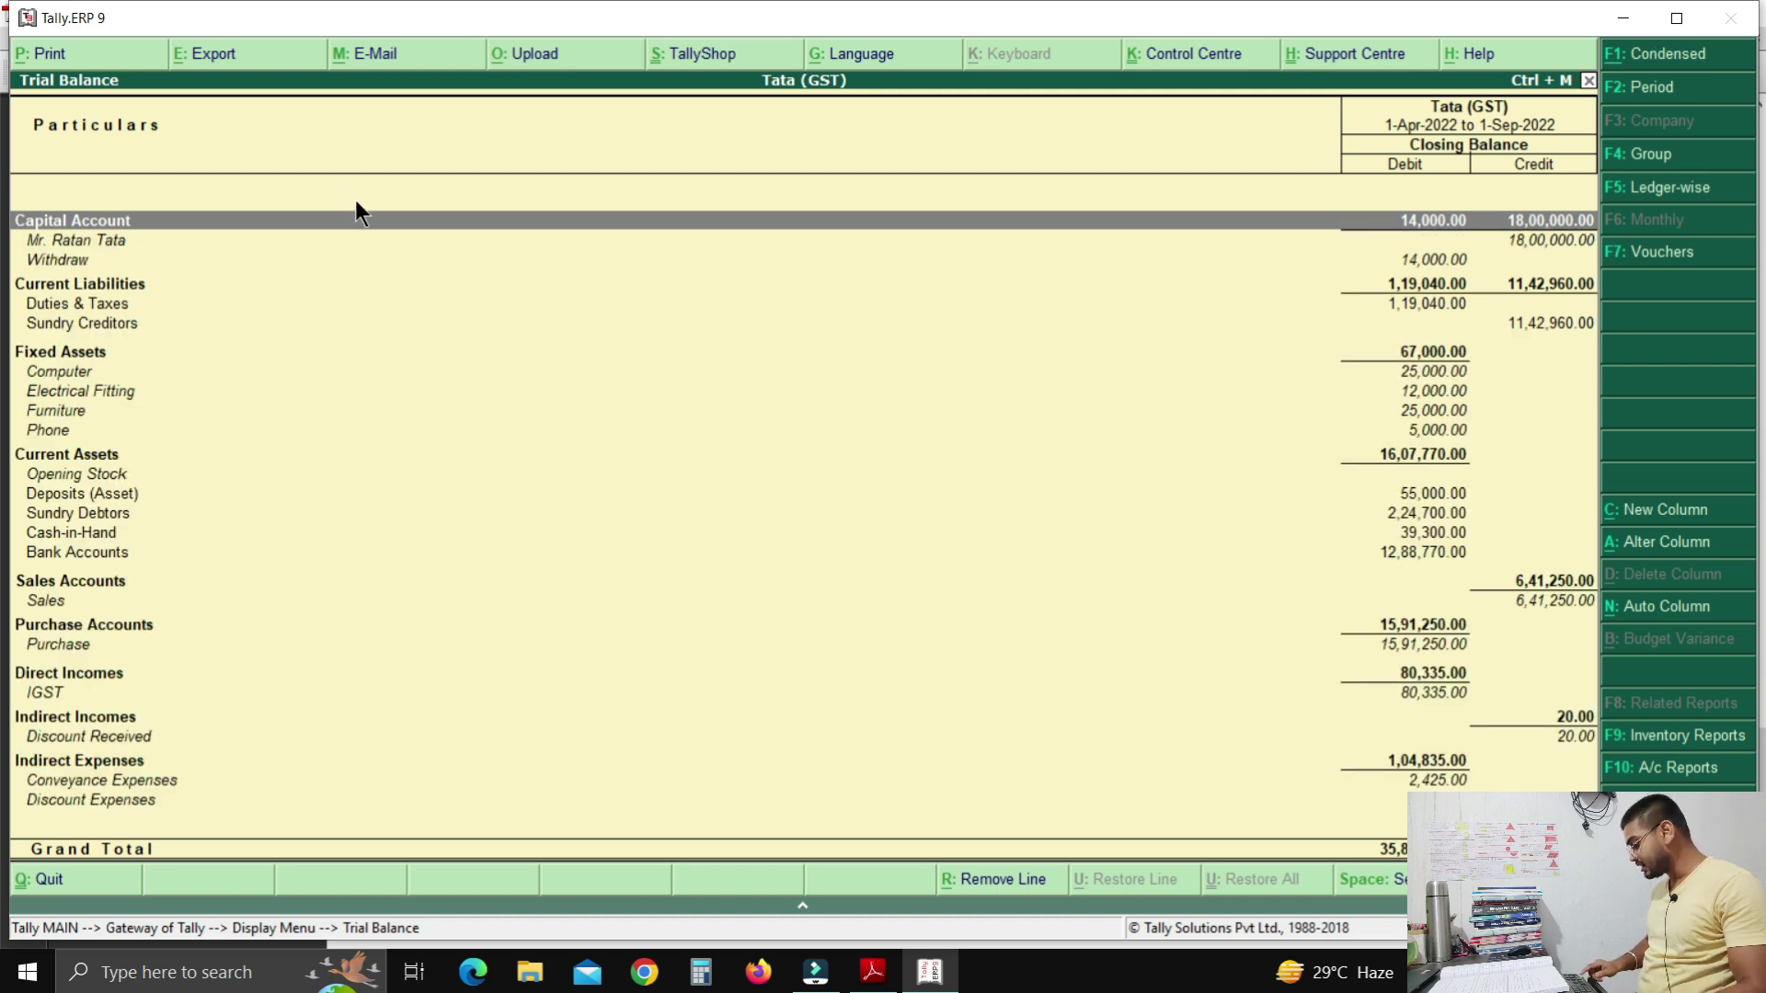
Examine the closing balances in the detailed Trial Balance down to Telephone Expenses, and return to Capital Account.
key(Down)
key(Down)
key(Down)
key(Down)
key(Down)
key(Down)
key(Down)
key(Down)
key(Down)
key(Down)
key(Down)
key(Down)
key(Down)
key(Down)
key(Down)
key(Down)
key(Down)
key(Down)
key(Down)
key(Down)
key(Down)
key(Down)
key(Down)
key(Down)
key(Down)
key(Down)
key(Down)
key(Down)
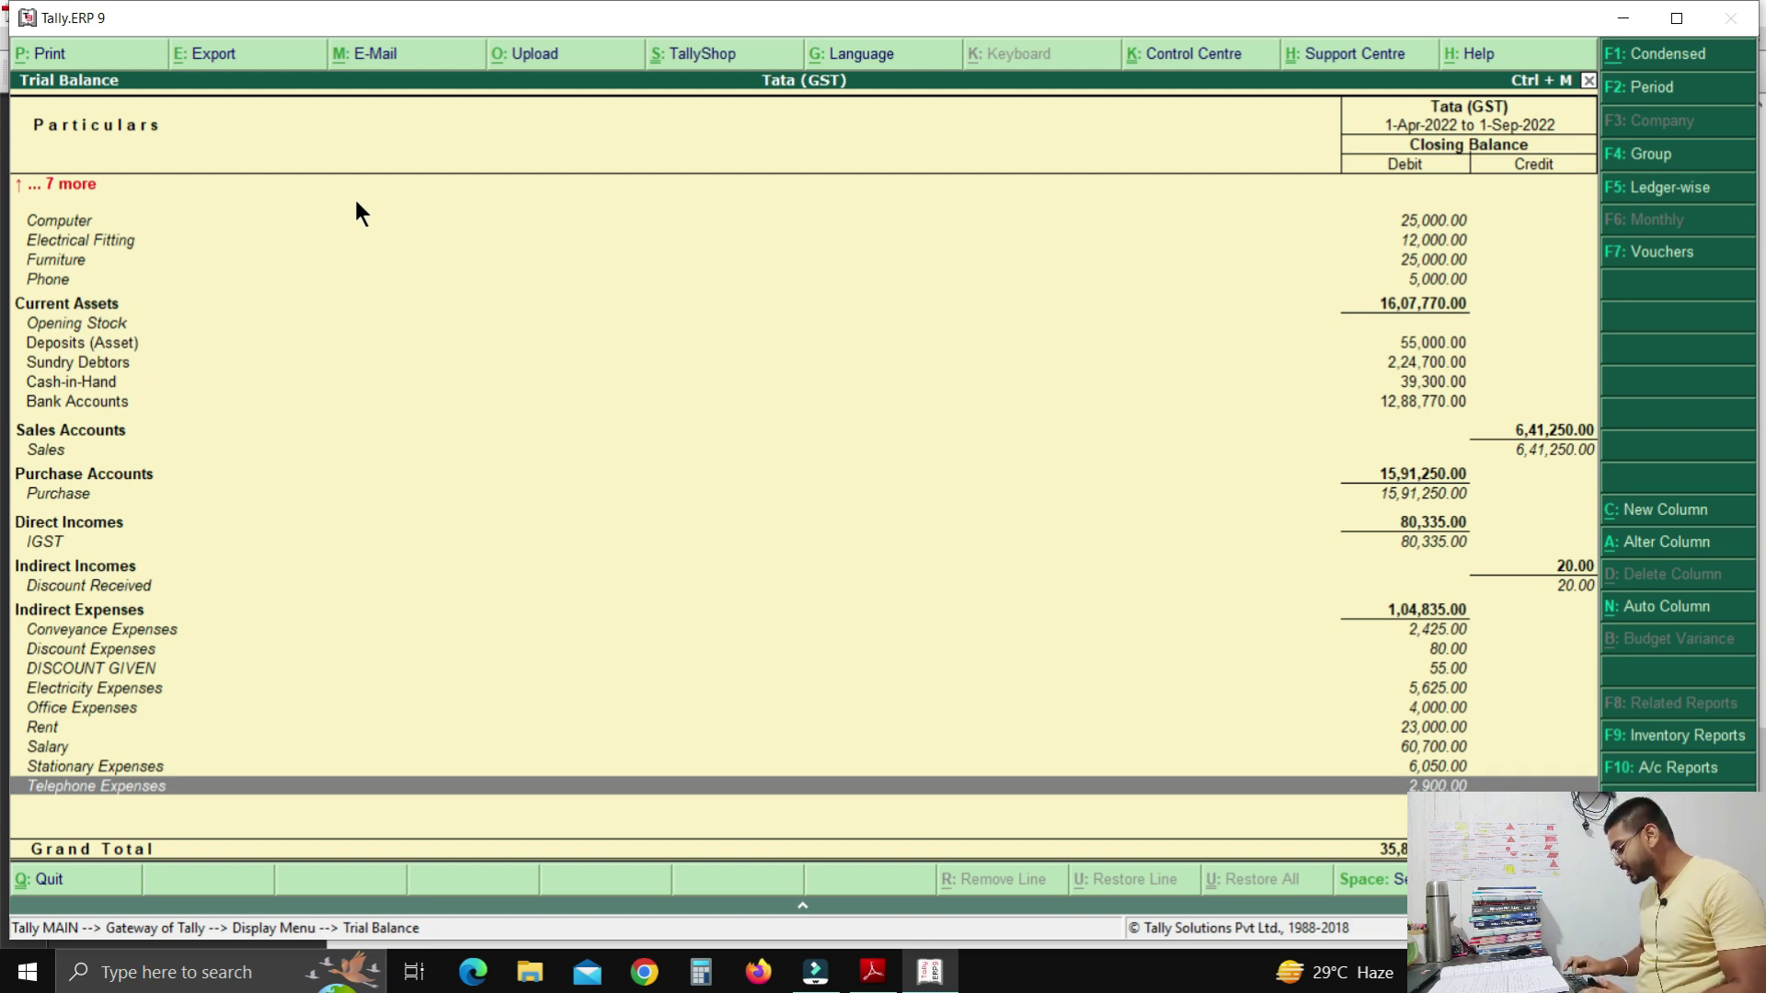
key(Up)
key(Home)
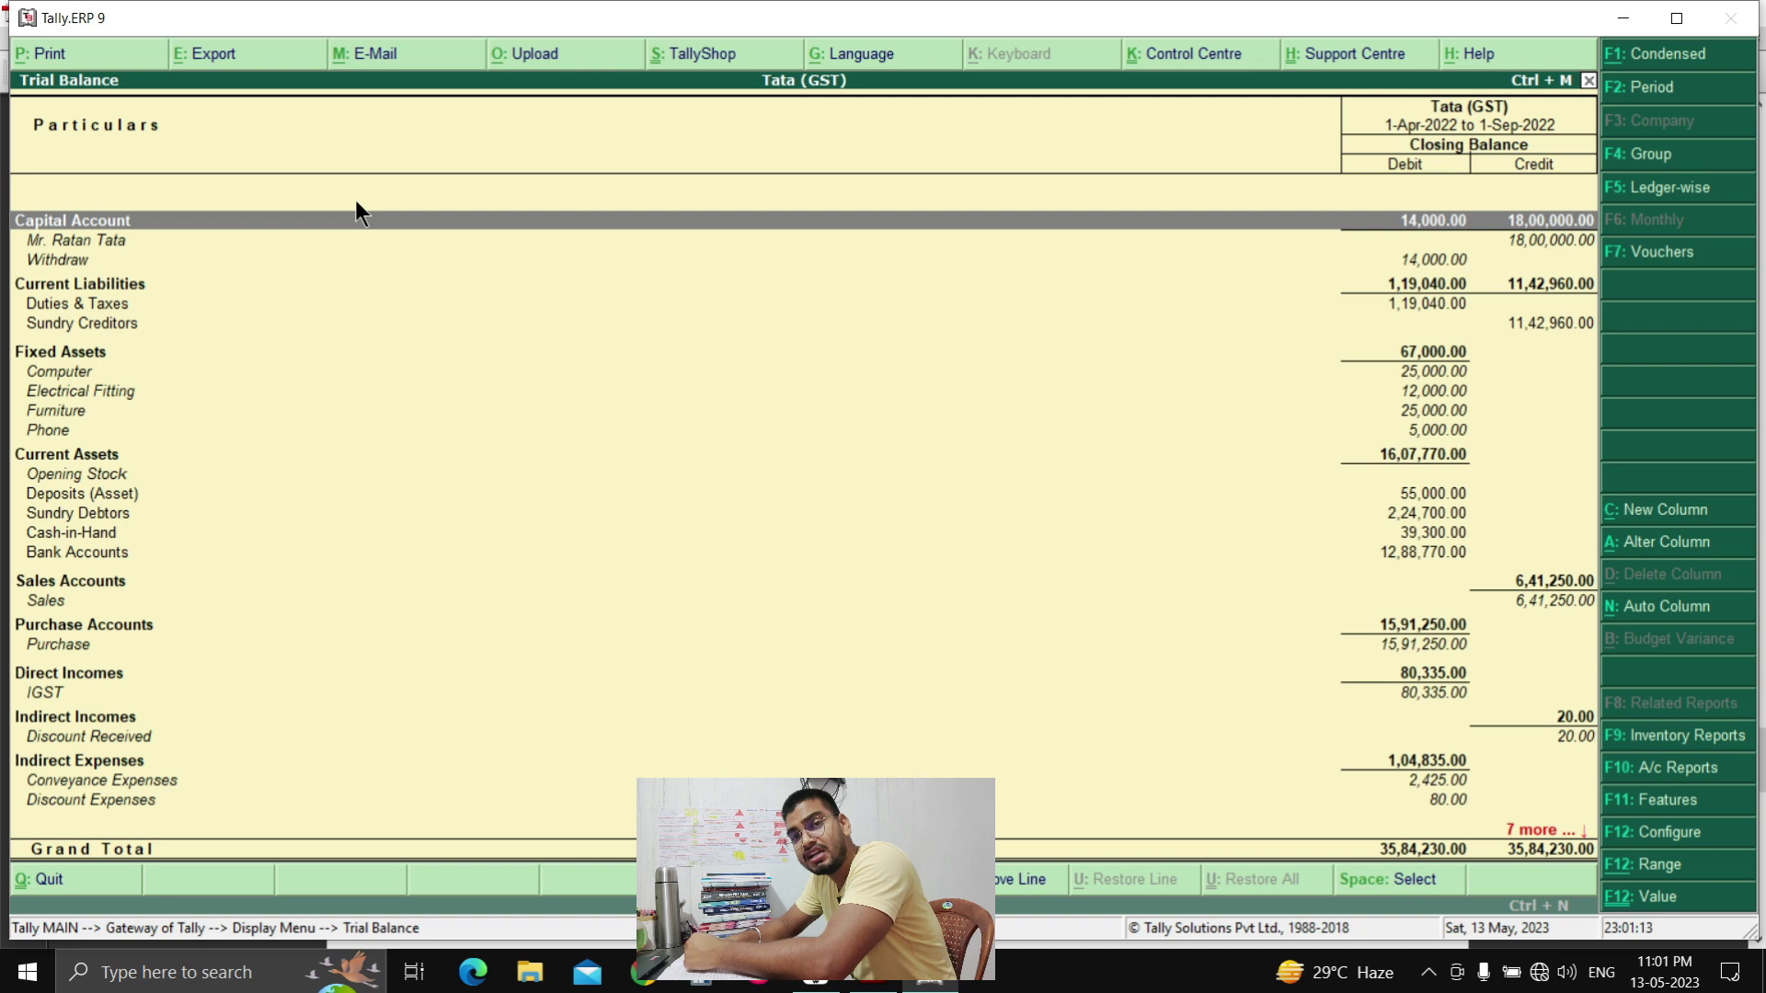